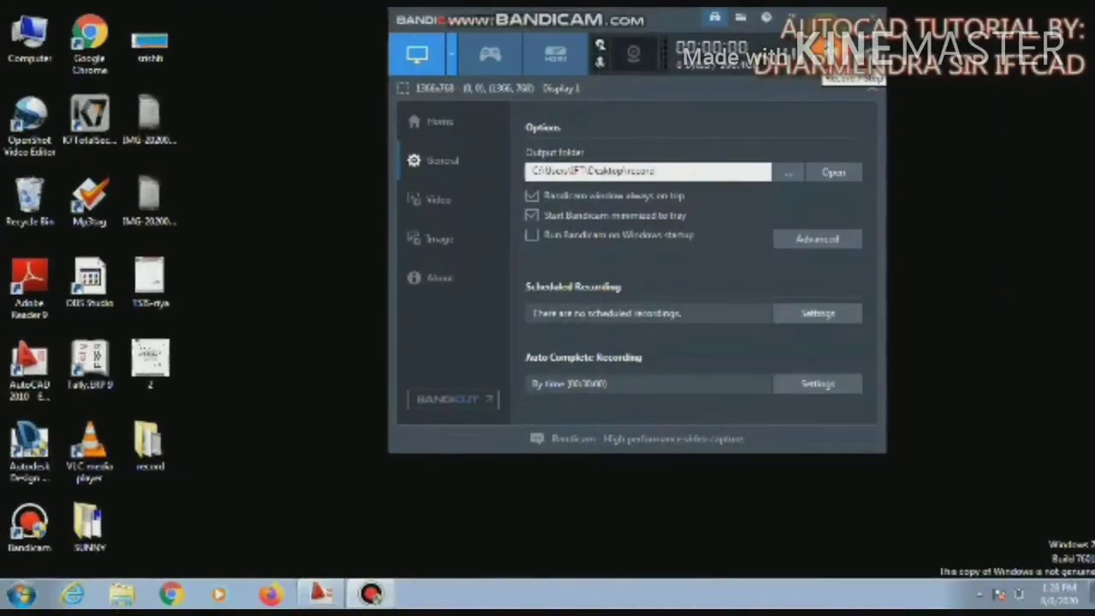
Hide Bandicam to the tray and bring up AutoCAD showing the existing 3D drawing.
key("F12")
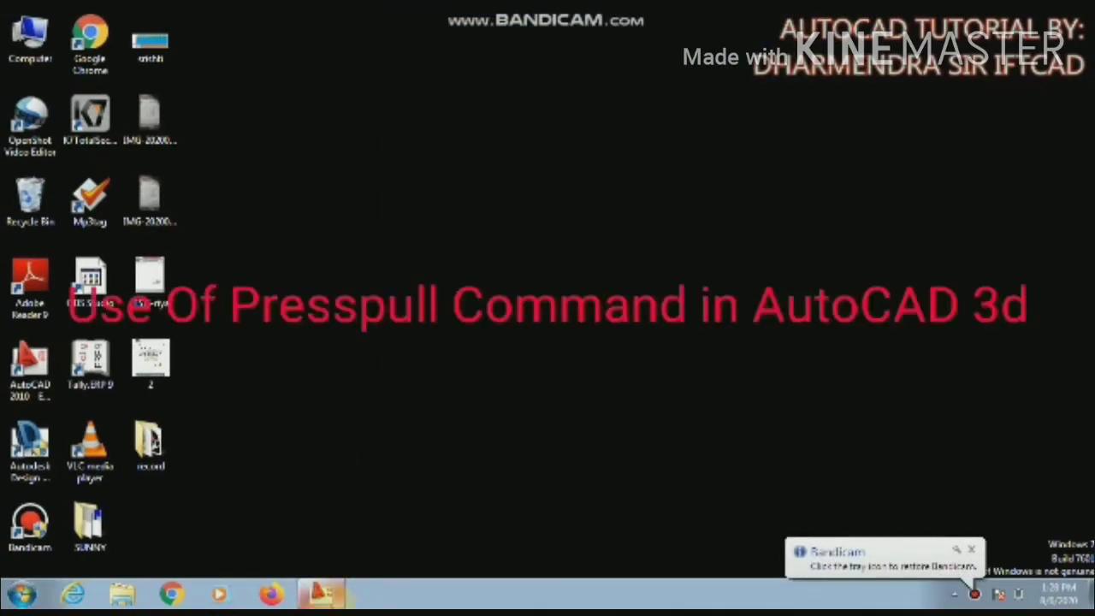
left_click(323, 594)
scroll(390, 331, "down", 4)
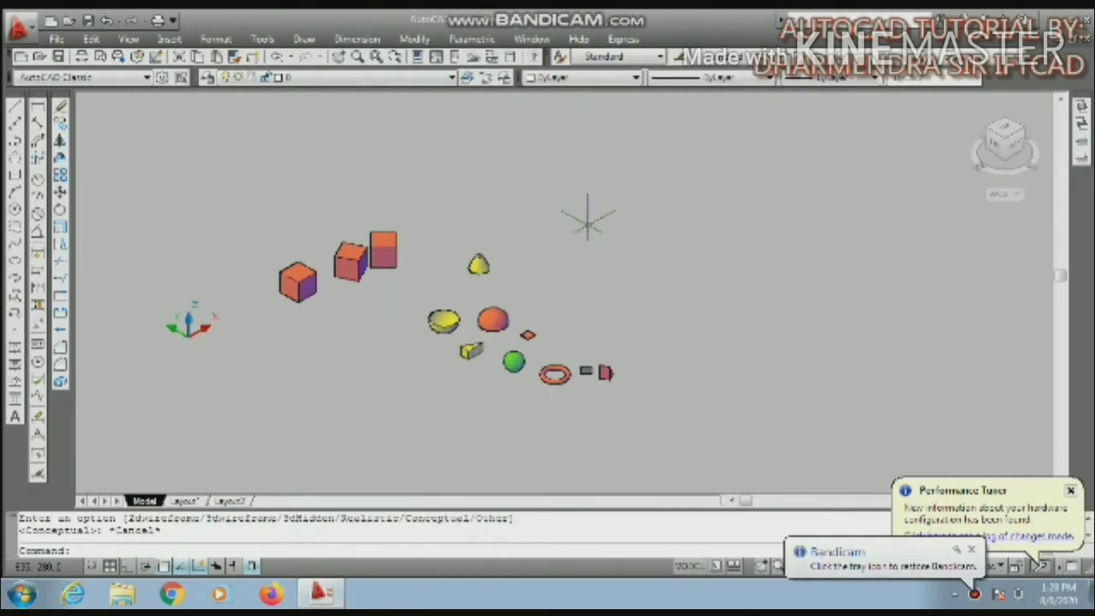
Create a new blank drawing from the acad.dwt template.
left_click(56, 39)
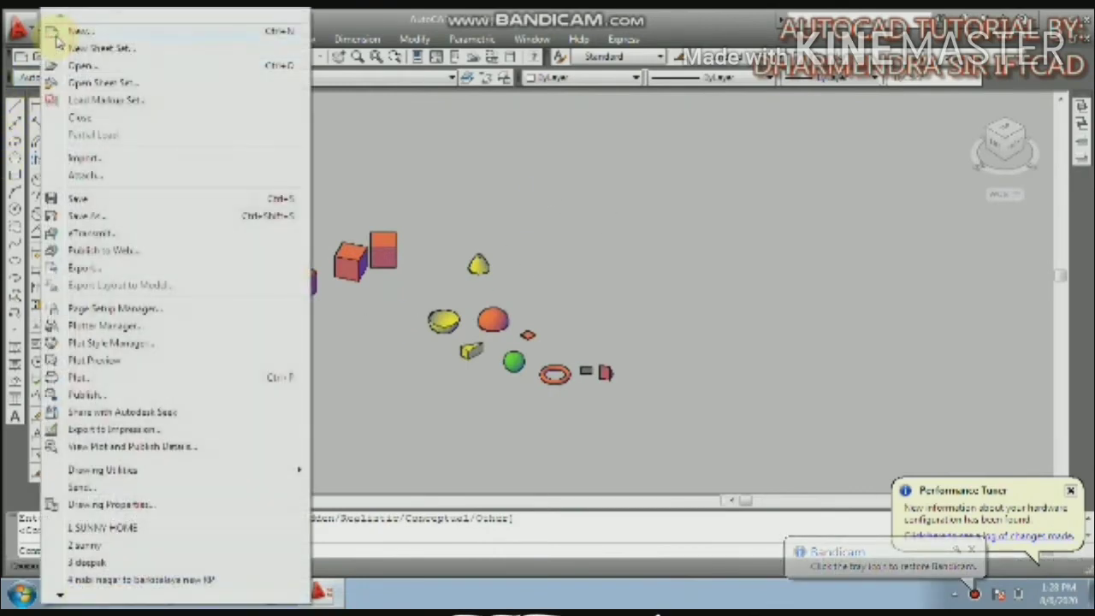
left_click(64, 31)
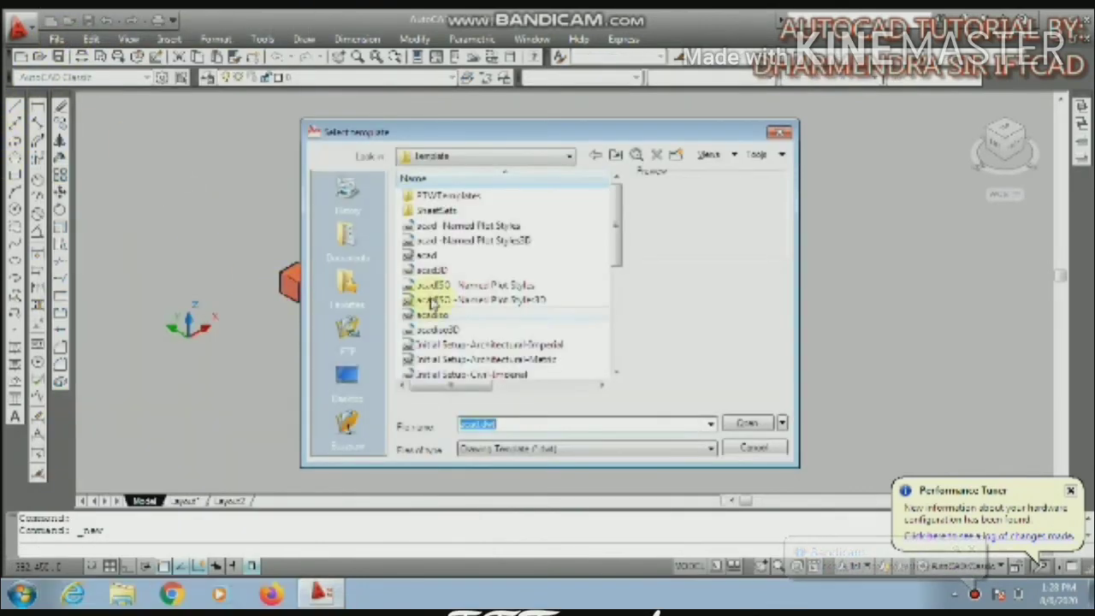
double_click(408, 255)
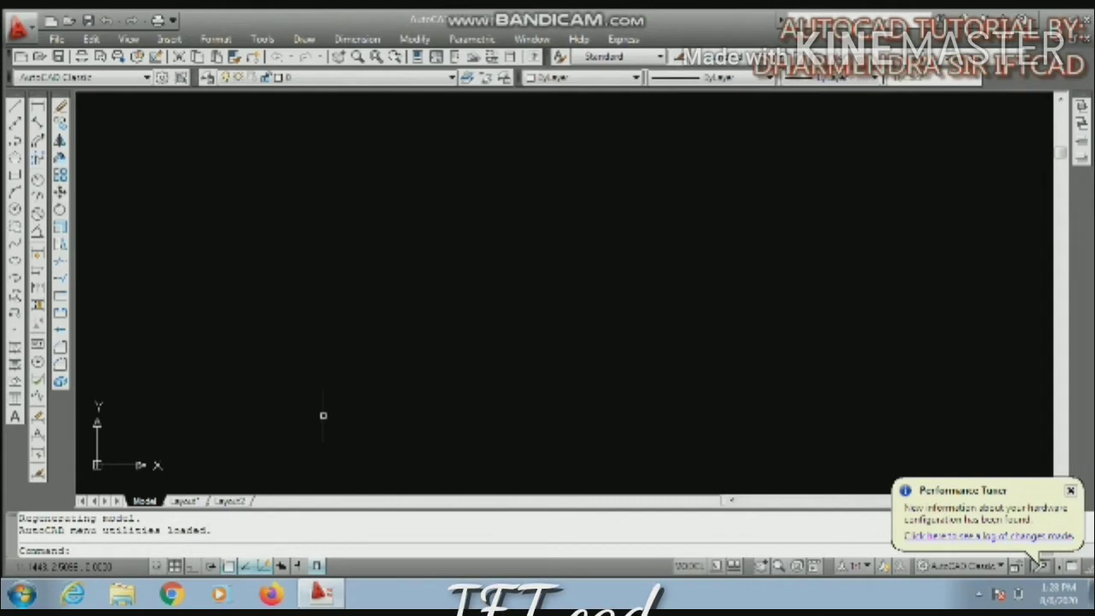
Set drawing units to Architectural, 0'-0" precision, with Feet as insertion scale.
type("un")
key("Return")
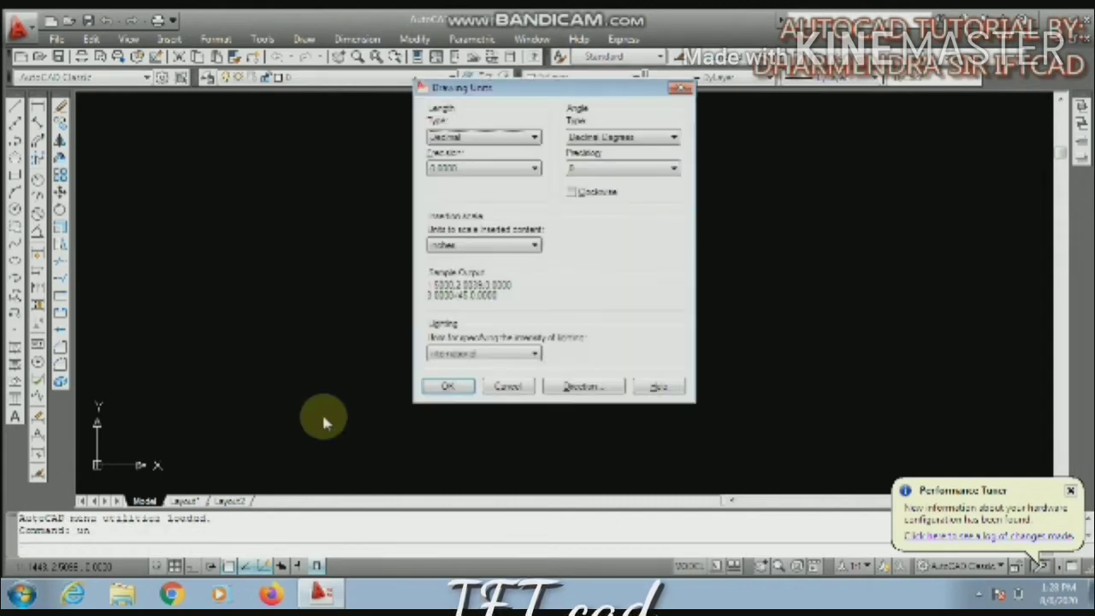
left_click(516, 137)
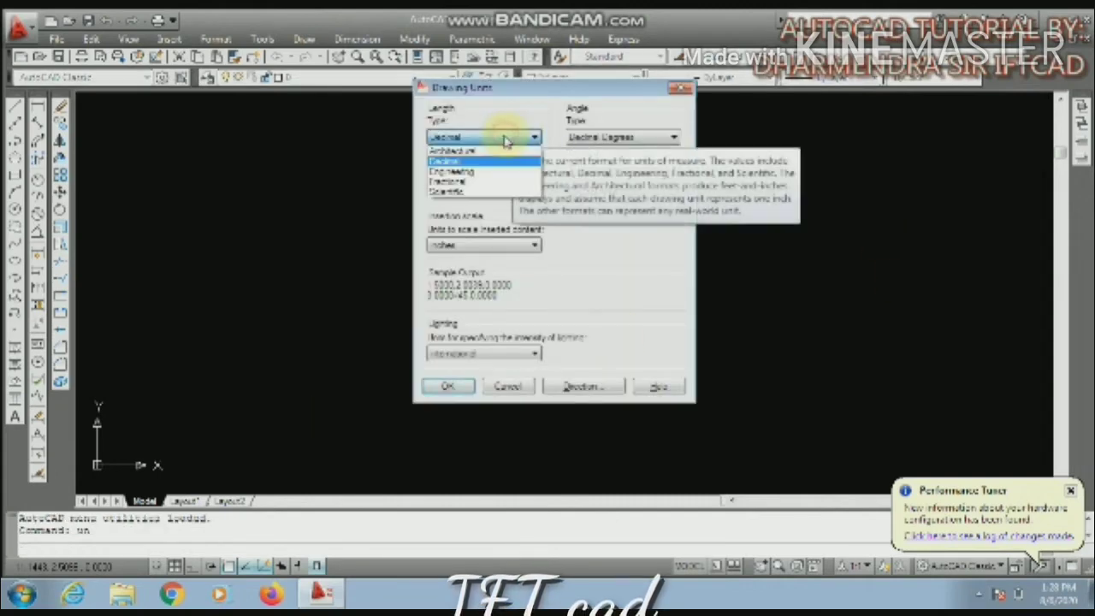
left_click(454, 151)
left_click(460, 170)
left_click(442, 182)
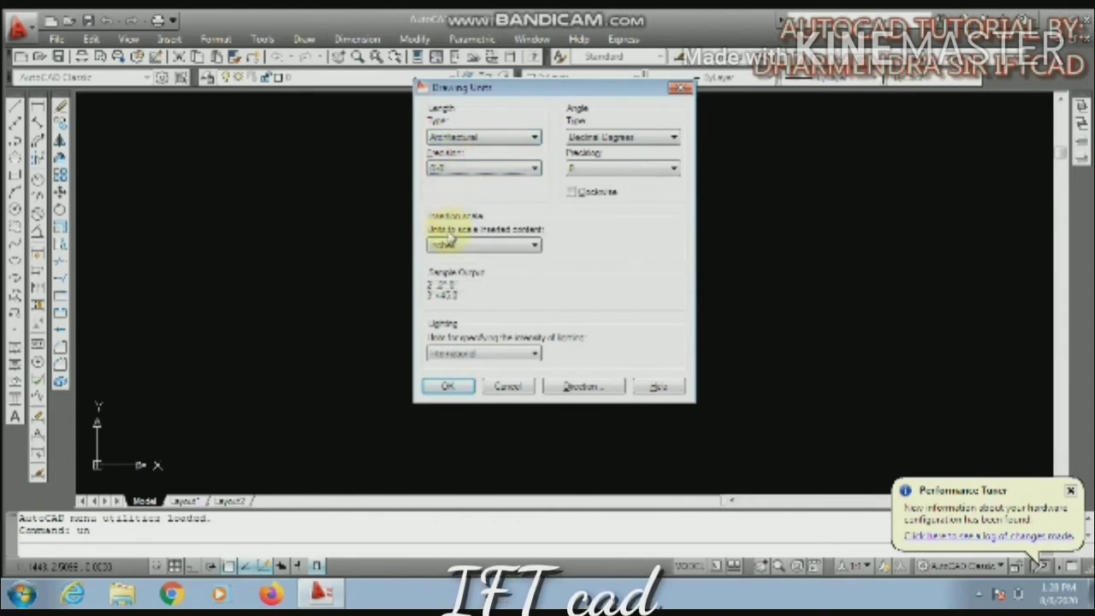
left_click(452, 246)
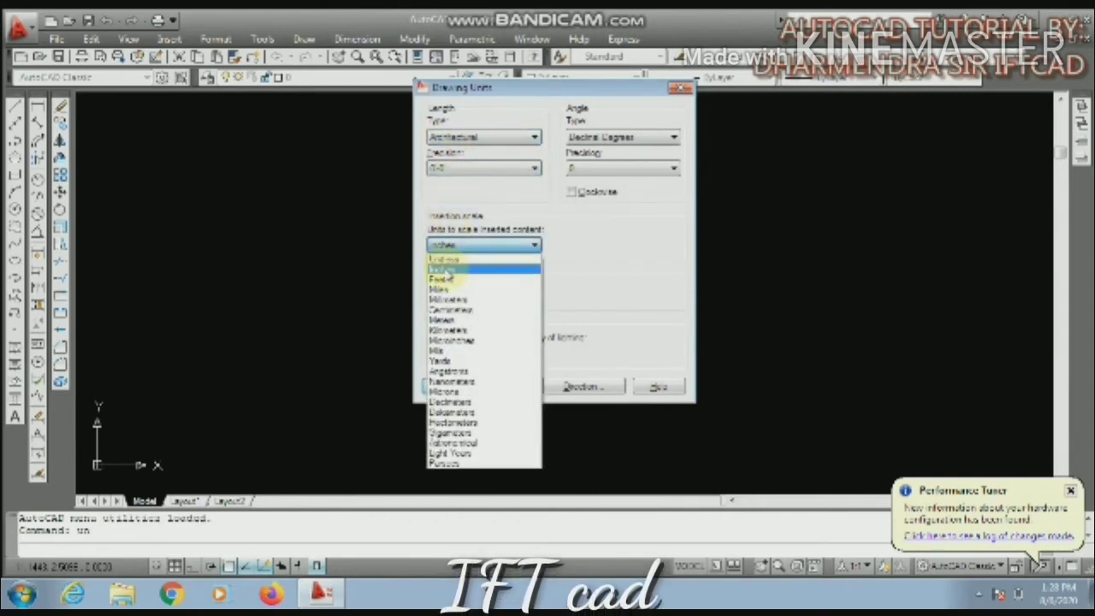
left_click(443, 280)
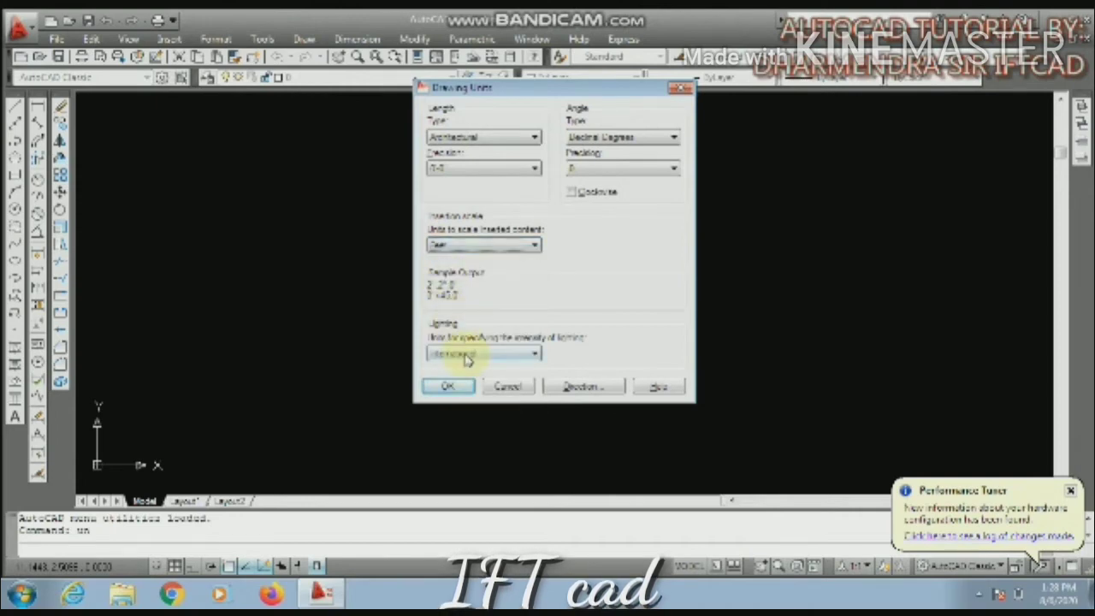
left_click(448, 386)
left_click(552, 294)
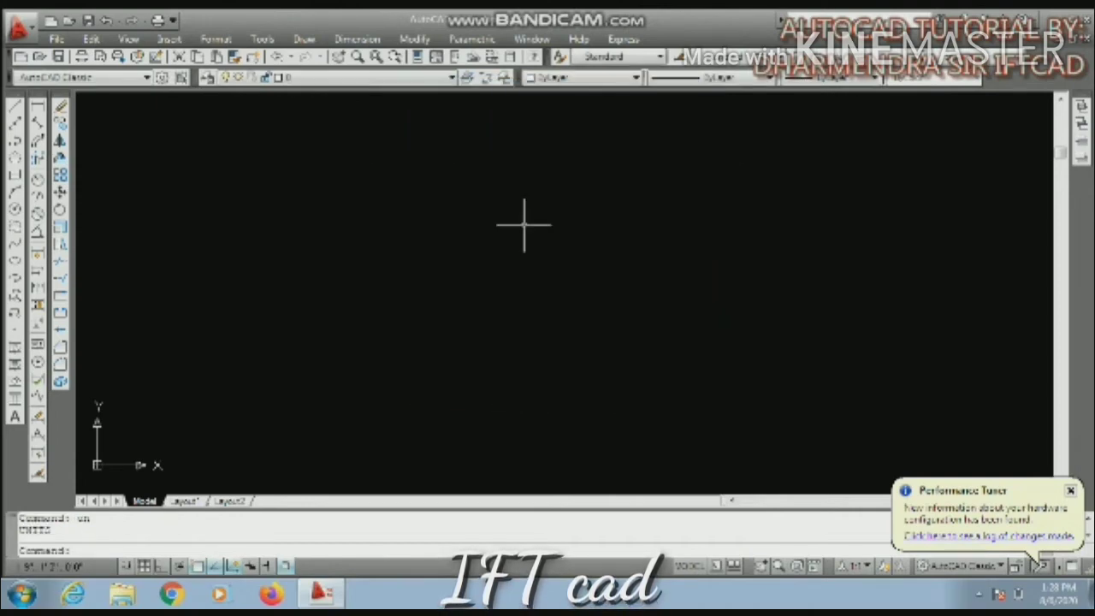
Give the Standard dimension style Architectural primary units with 0'-0" precision.
type("d")
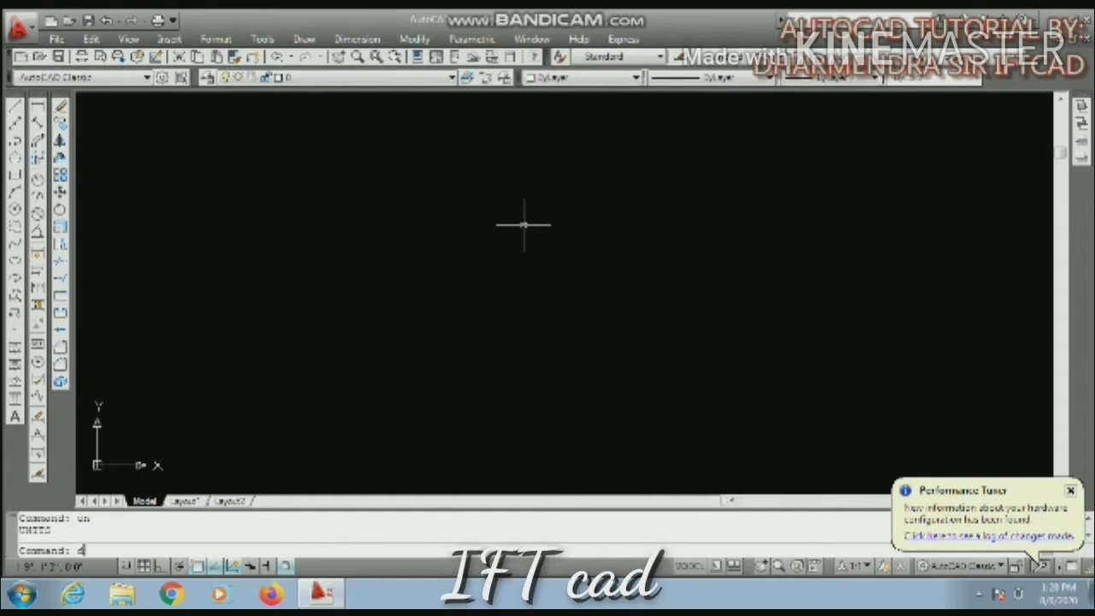
key("Return")
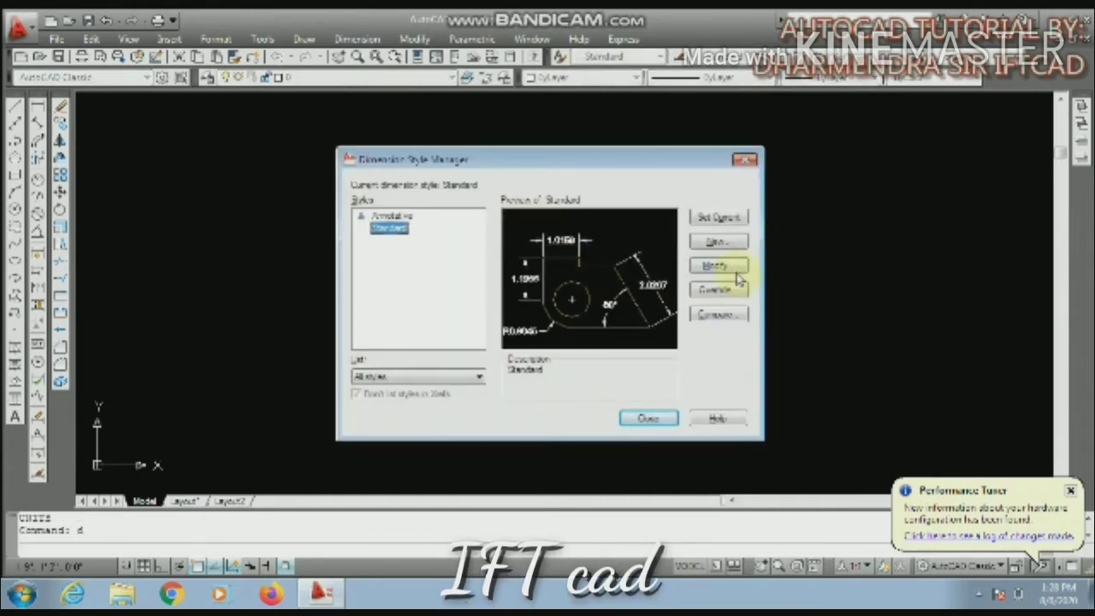
left_click(715, 265)
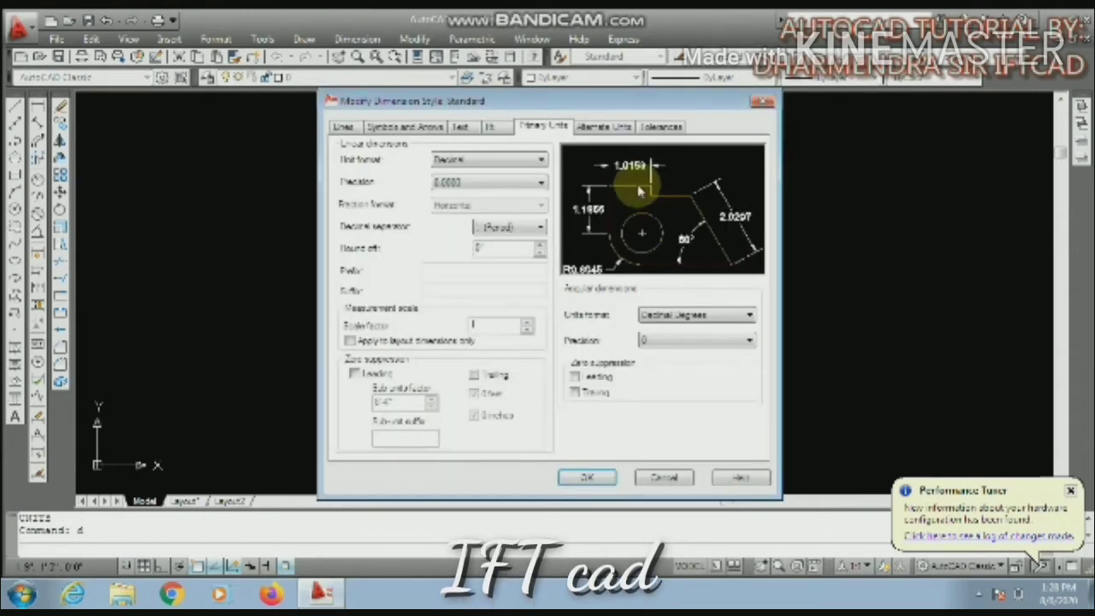
left_click(489, 160)
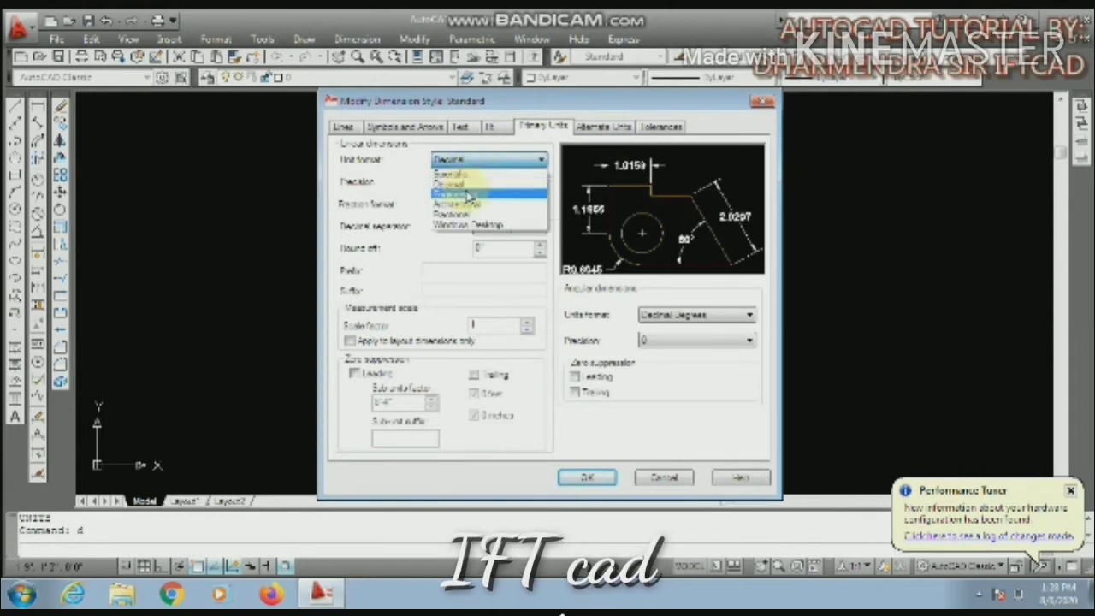
left_click(458, 204)
left_click(463, 183)
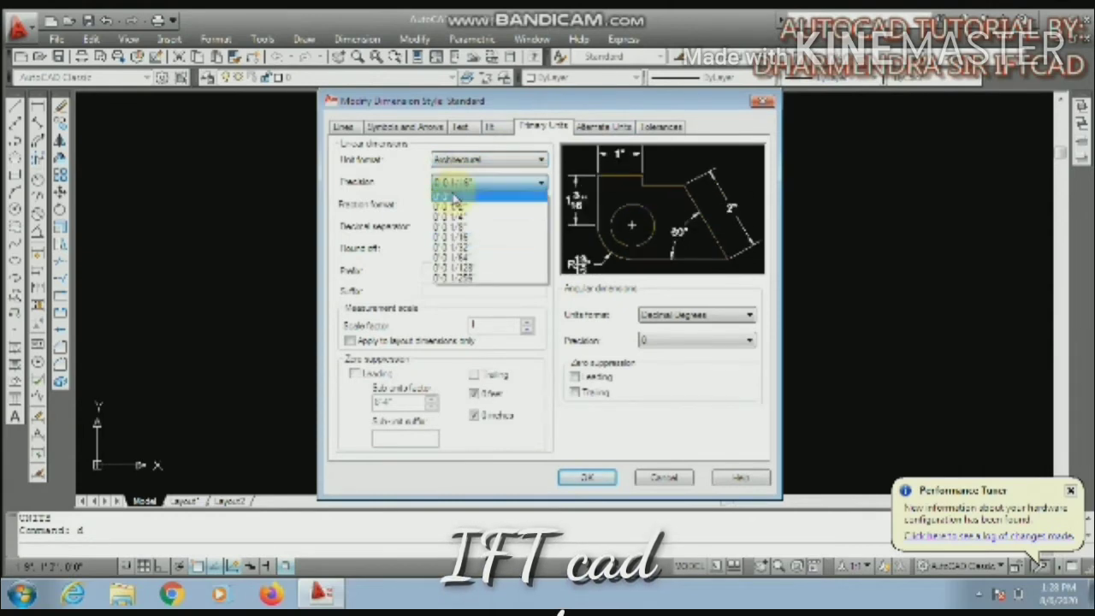
left_click(453, 198)
left_click(587, 478)
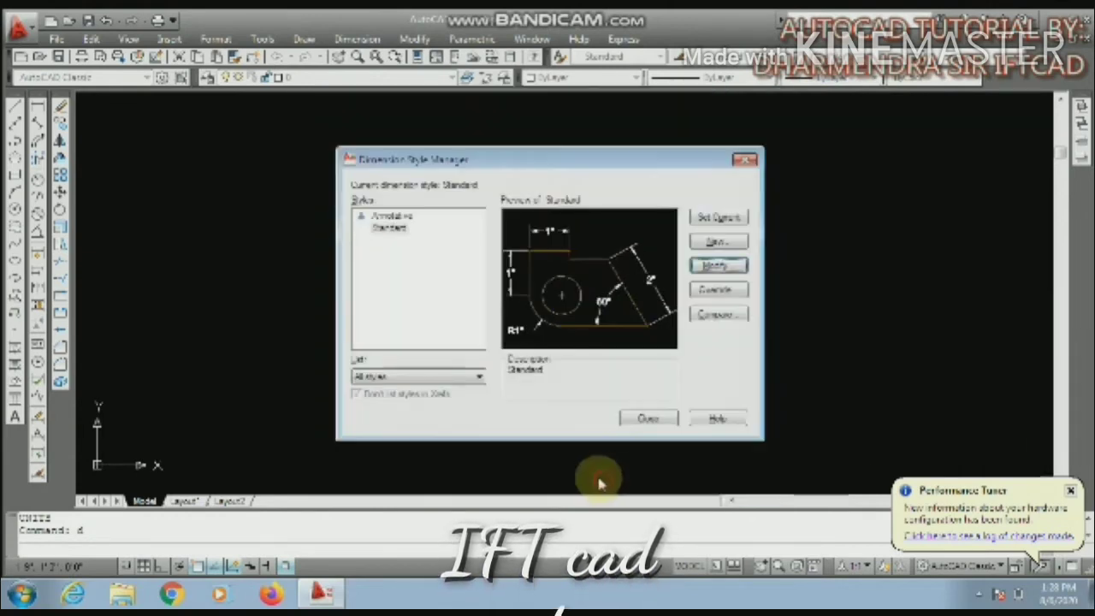
Close the dimension style manager and set the upper drawing limit to 50',50'.
left_click(650, 421)
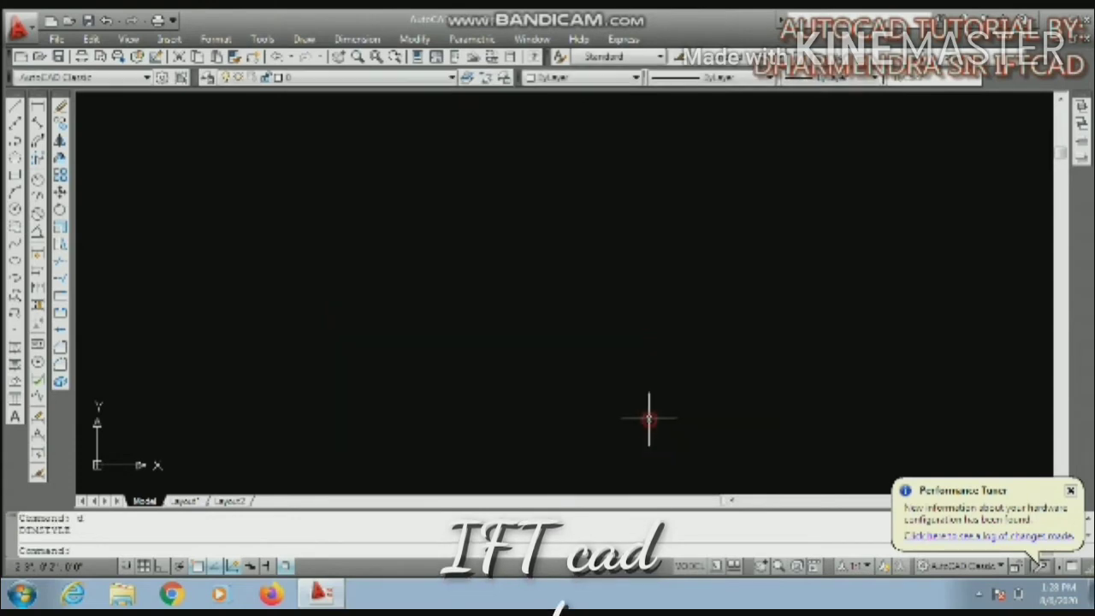
type("limma")
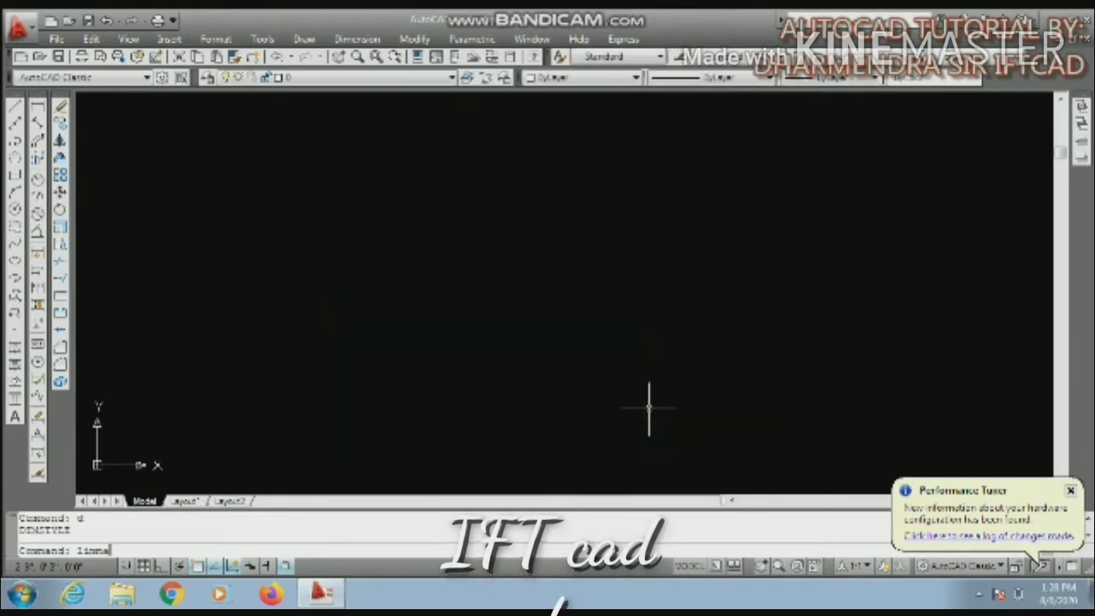
type("x")
key("Return")
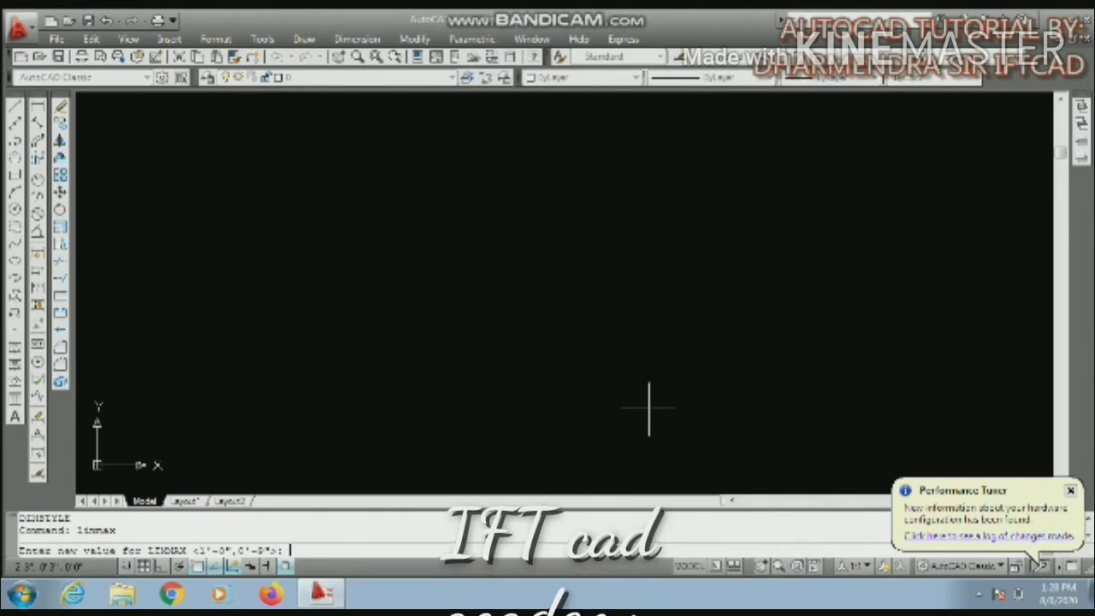
type("5")
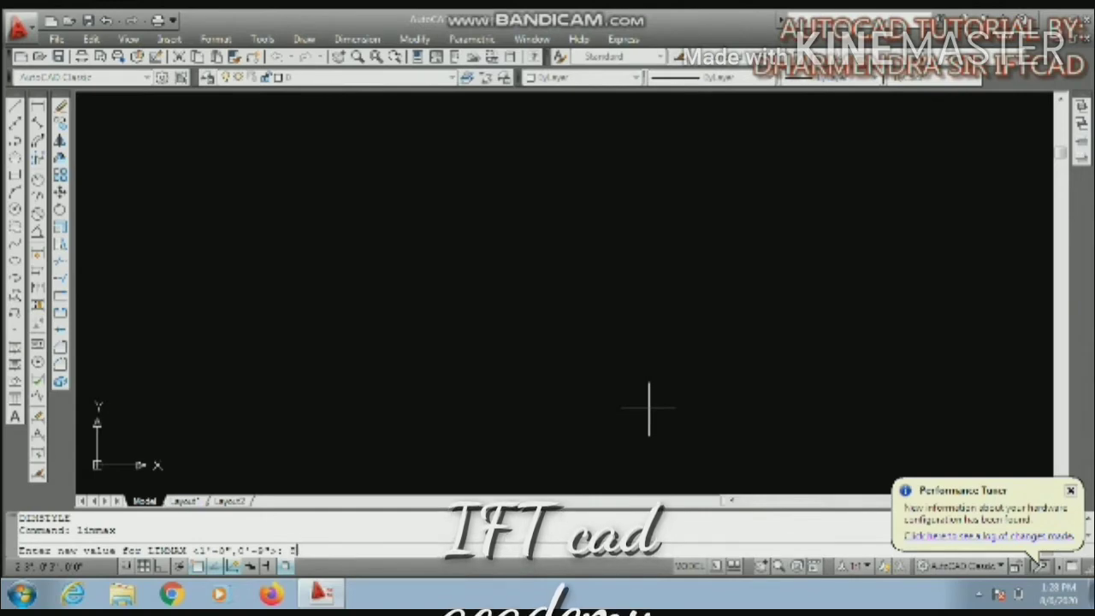
type("0',")
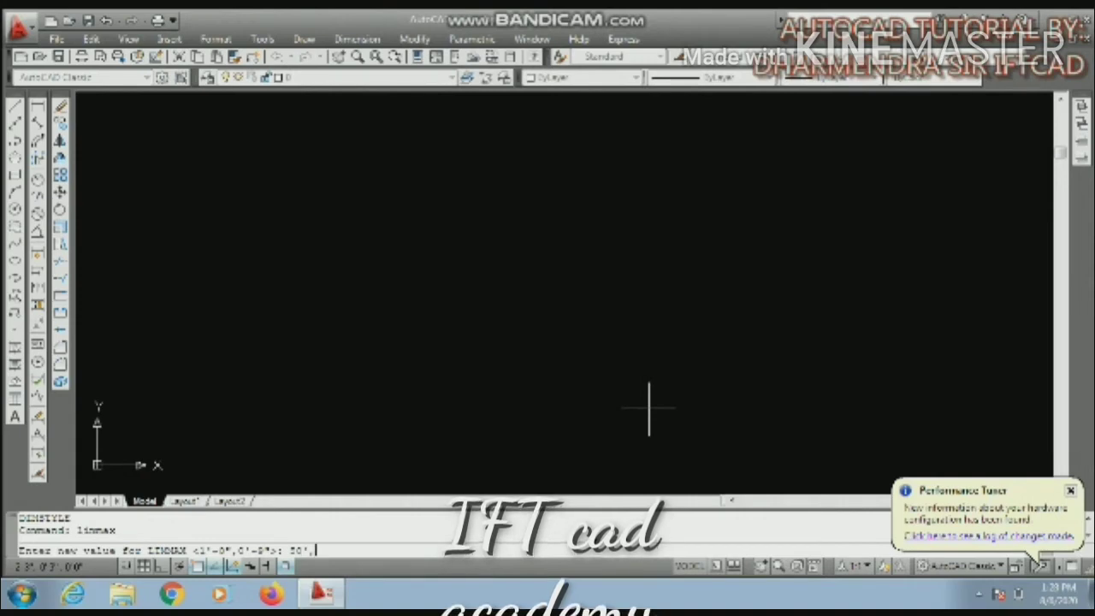
type("50")
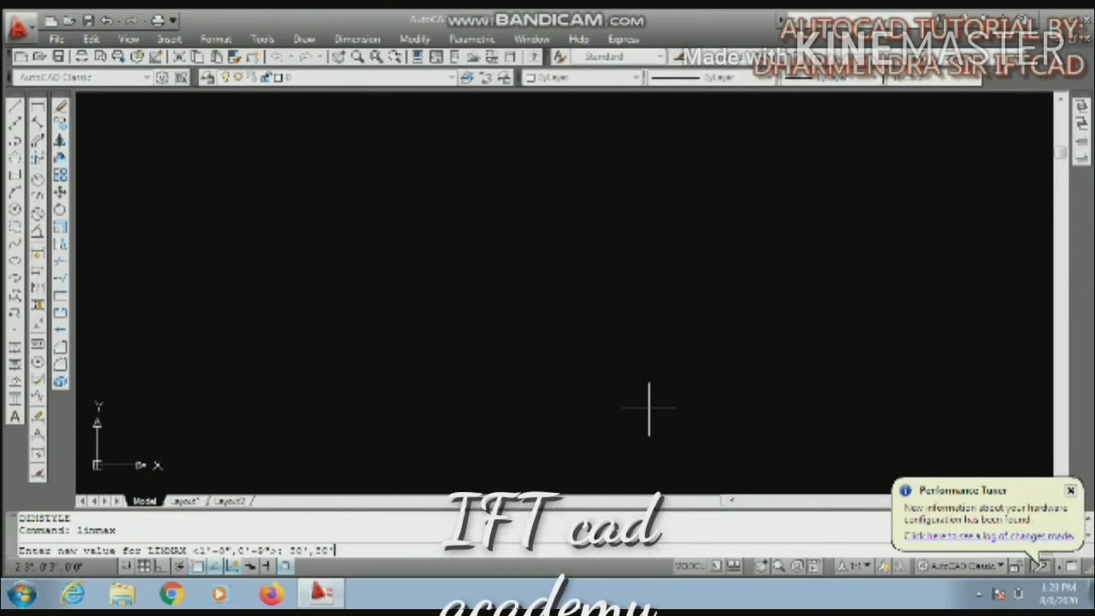
key("Return")
Zoom All to fit the 50',50' limits area in the view.
type("z")
key("Return")
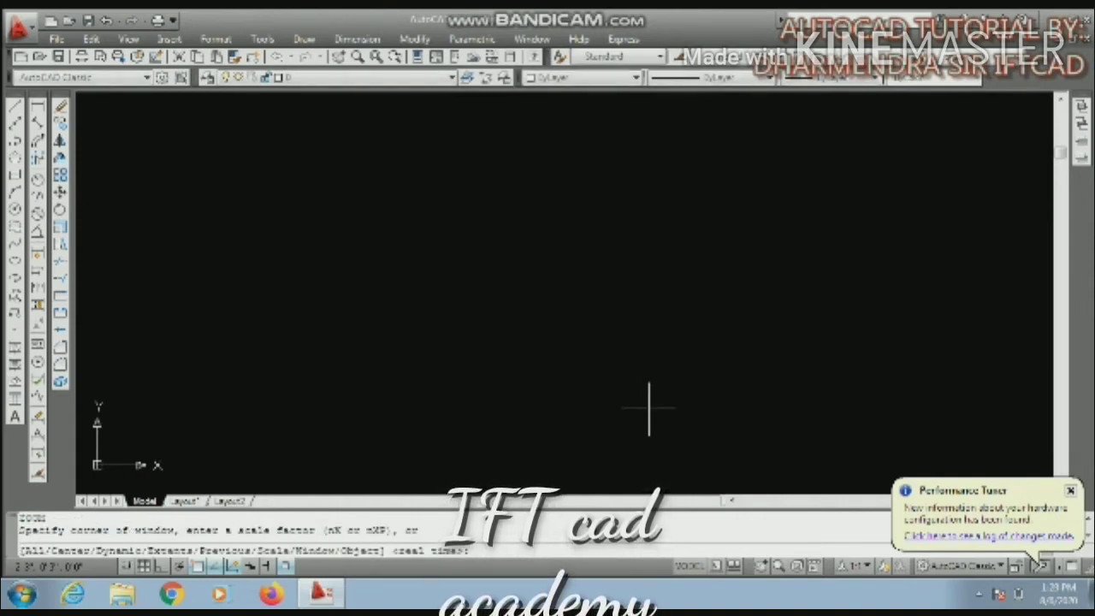
type("a")
key("Return")
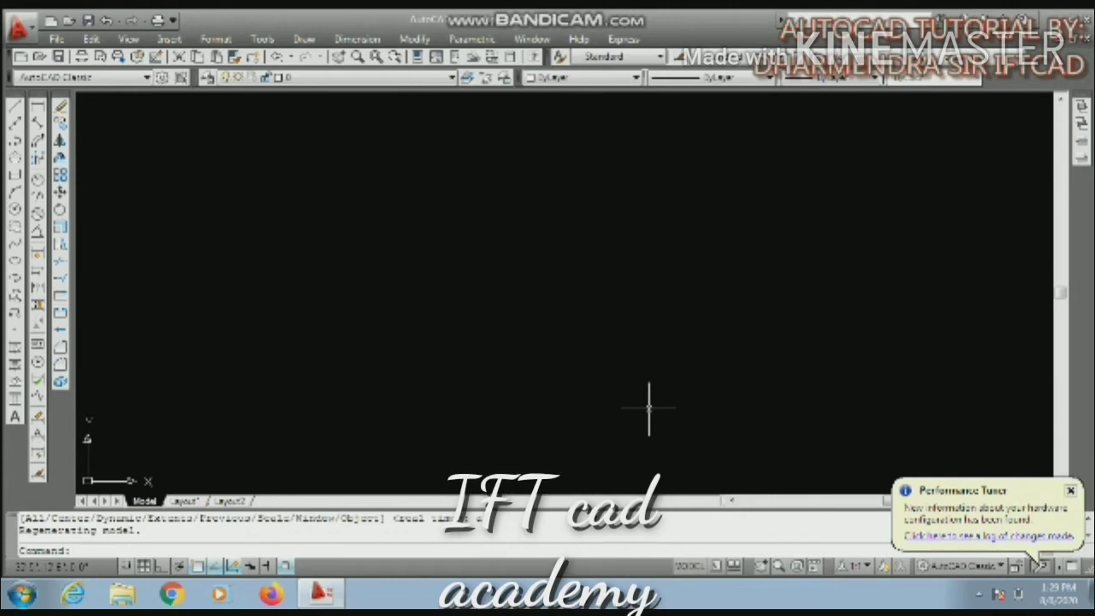
Place a horizontal XLINE through 0",0" and pan it into view.
type("xline")
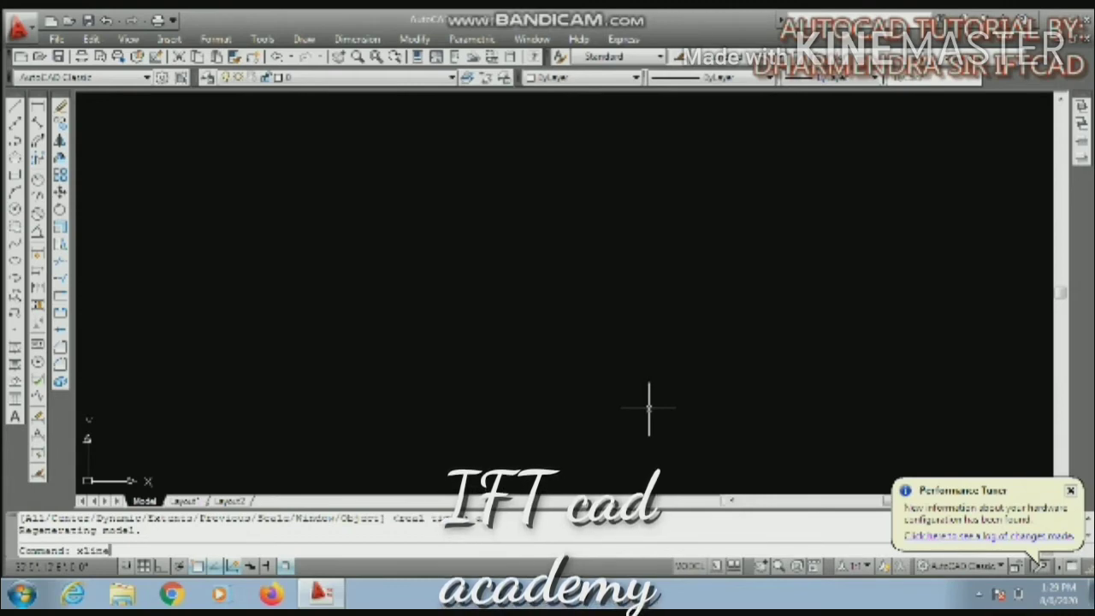
key("Return")
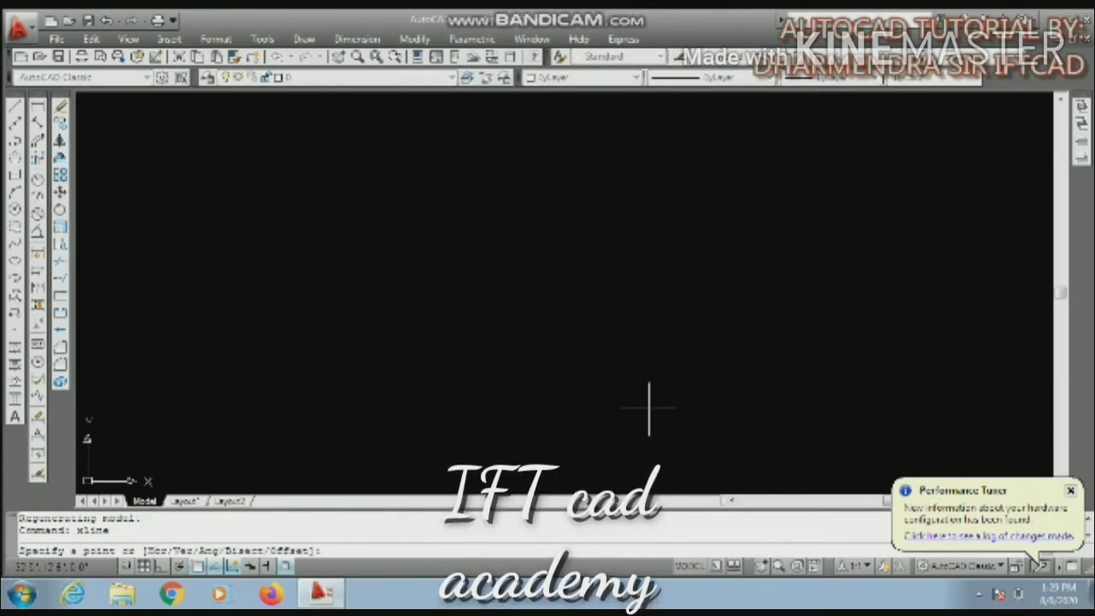
type("h")
key("Return")
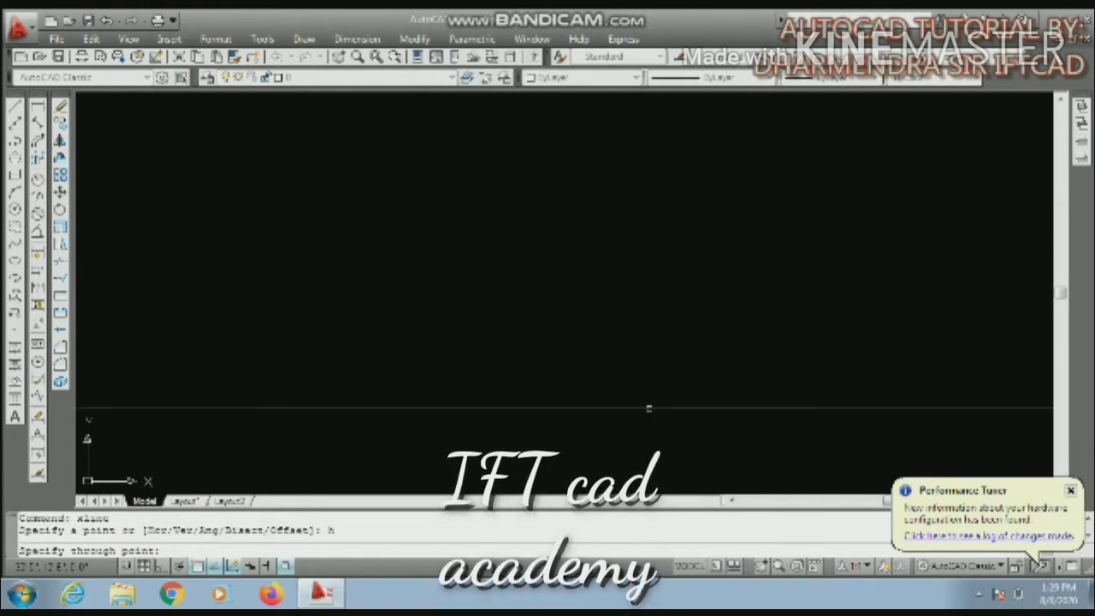
type("0\"")
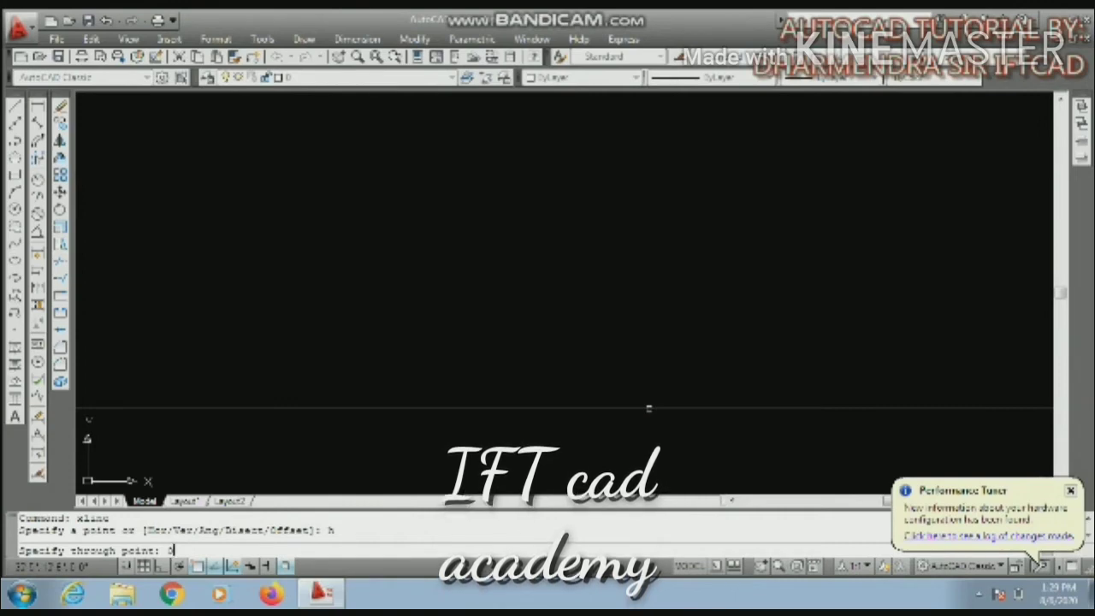
type(",")
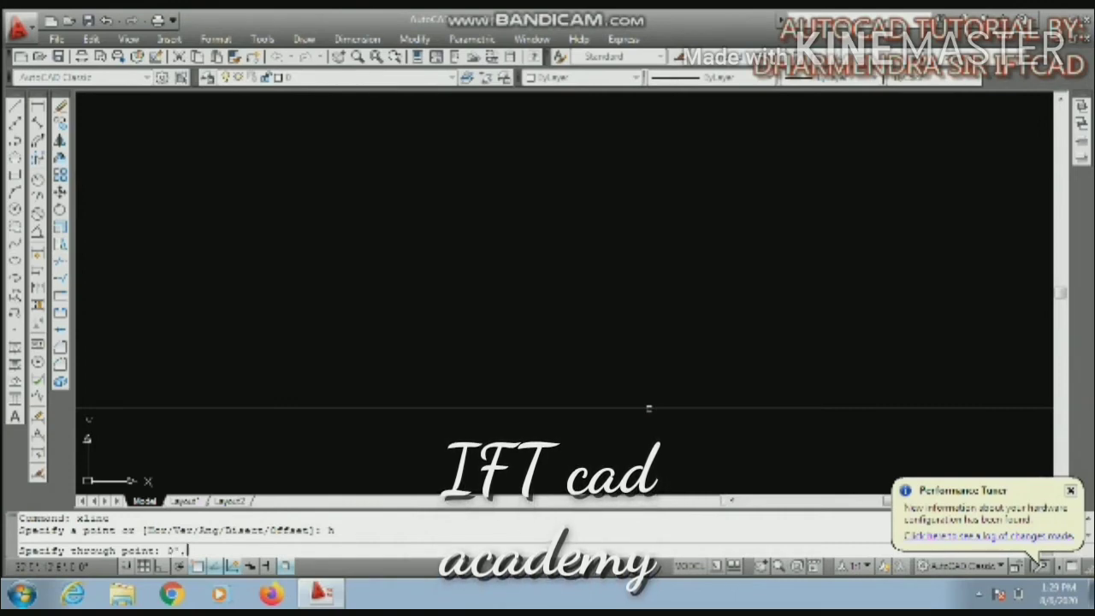
type("0\"")
key("Return")
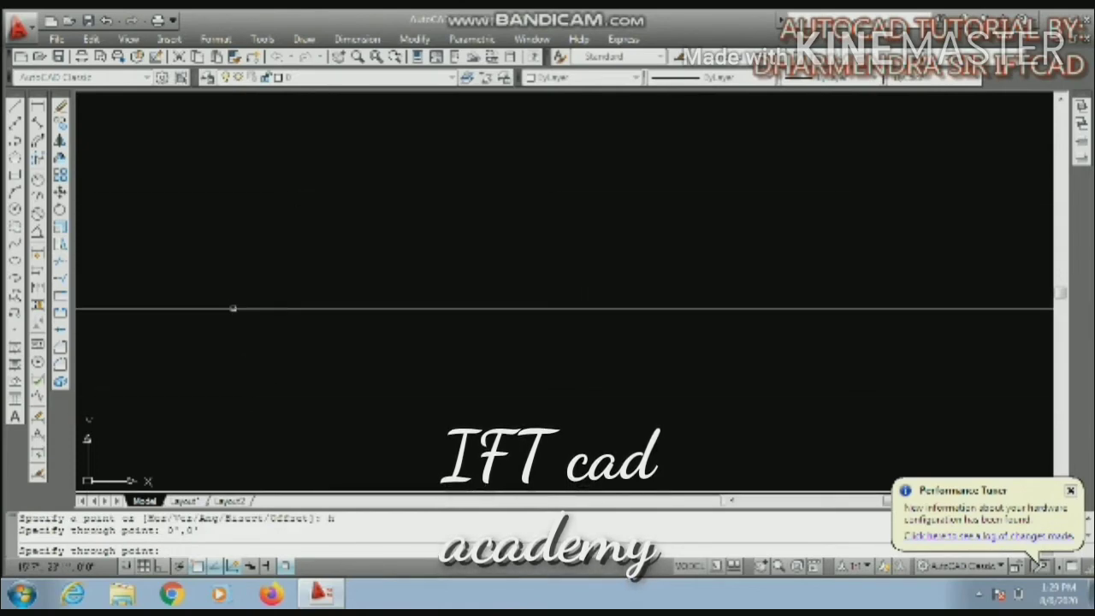
key("Return")
middle_click_drag(179, 448, 374, 433)
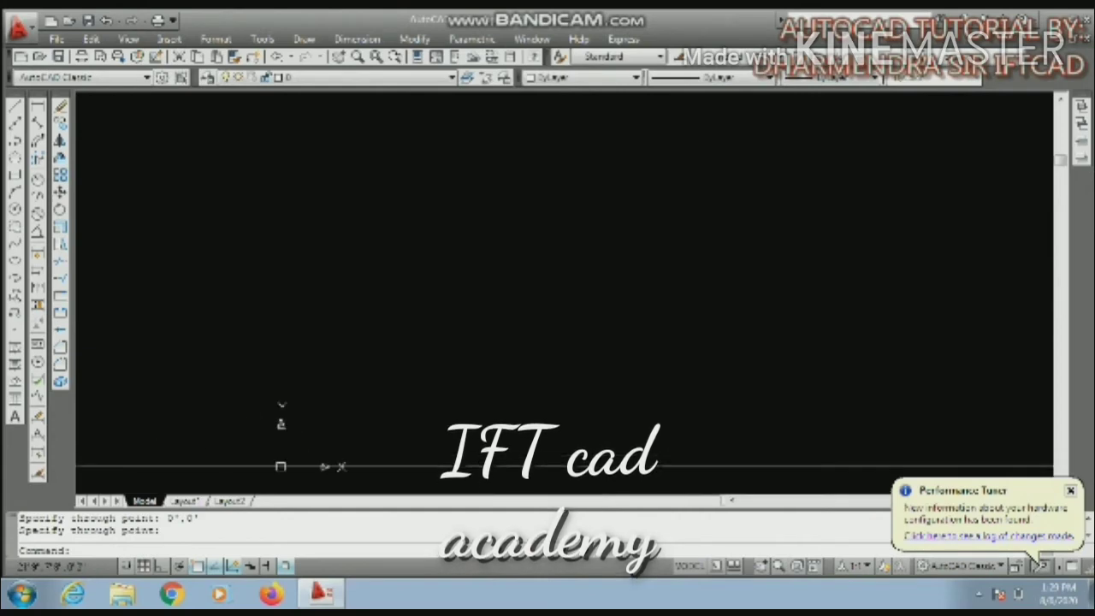
middle_click_drag(142, 420, 182, 433)
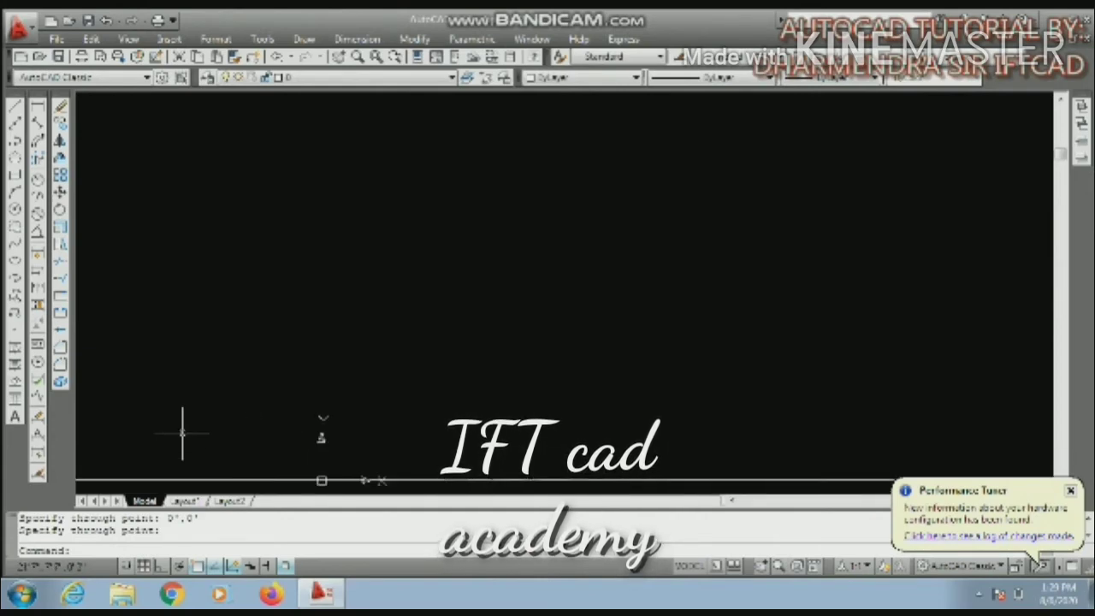
Place a vertical XLINE through 0',0'.
type("xline")
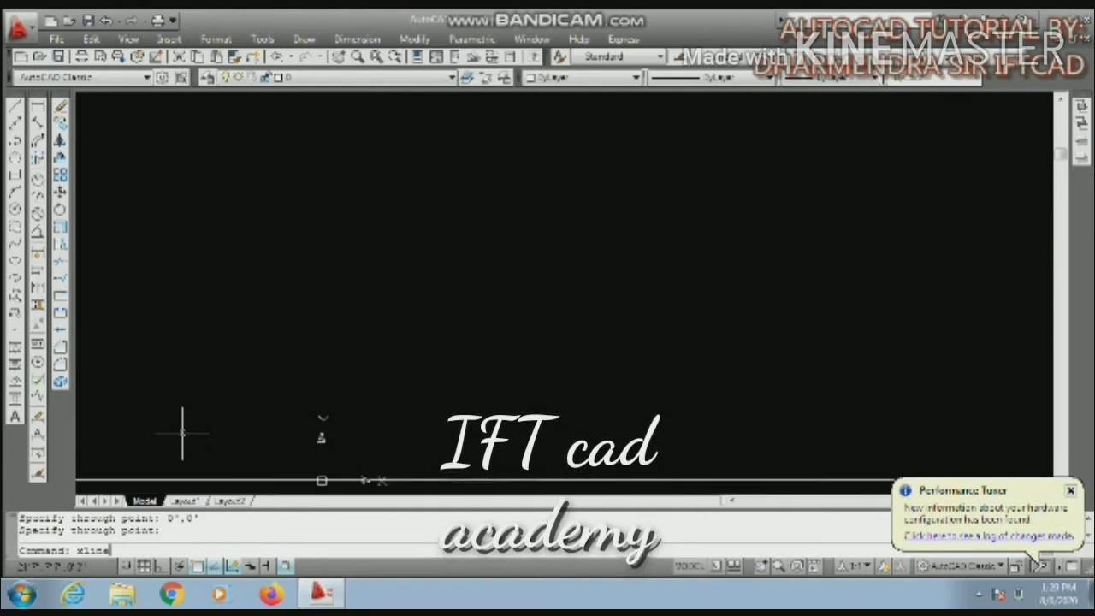
key("Return")
type("v")
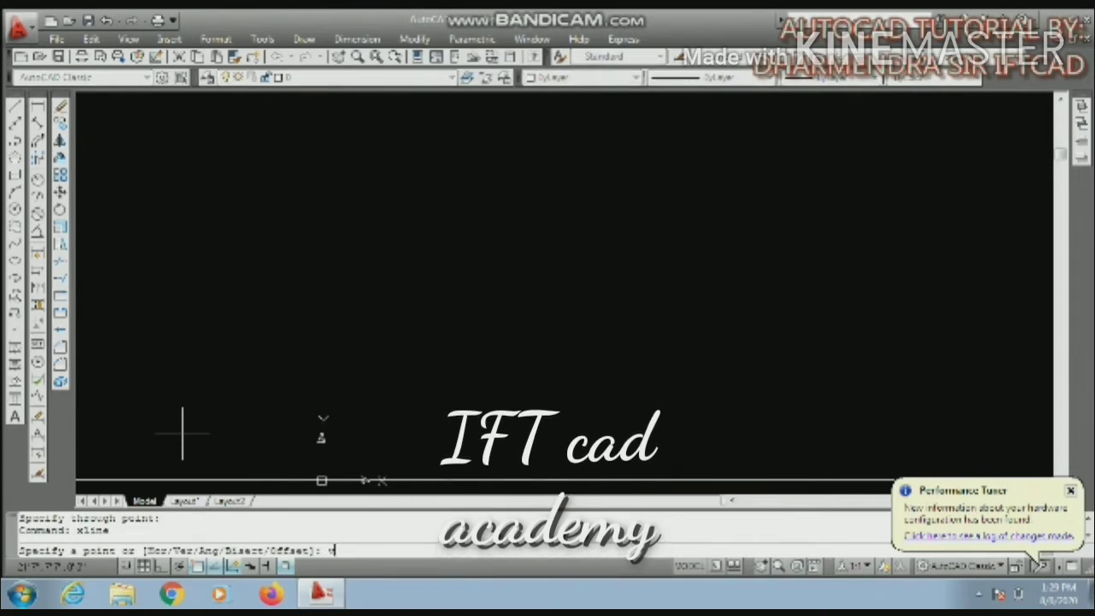
key("Return")
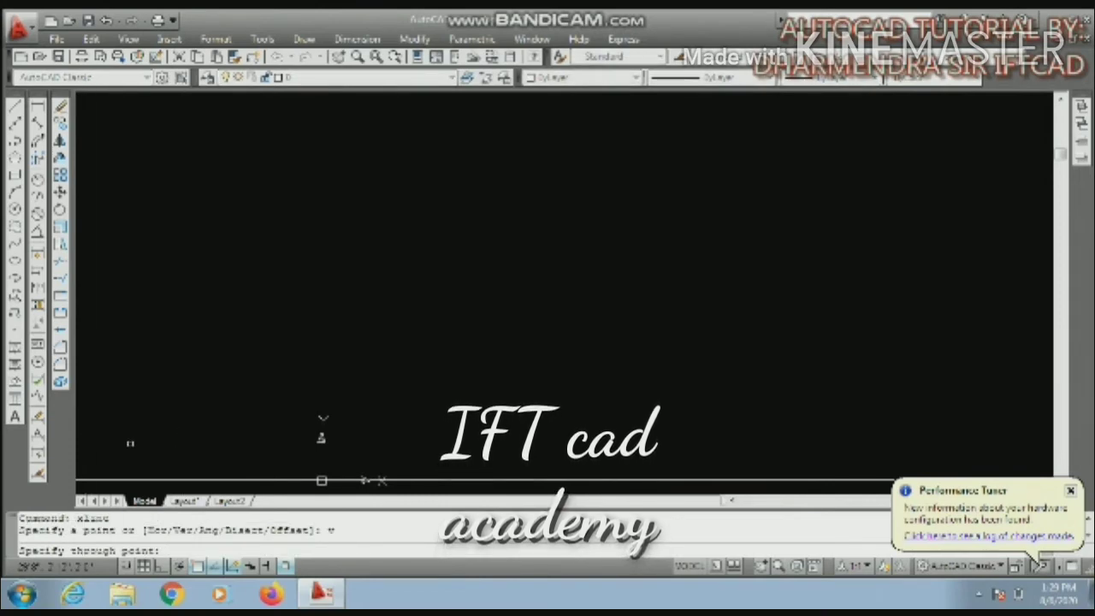
type("0'")
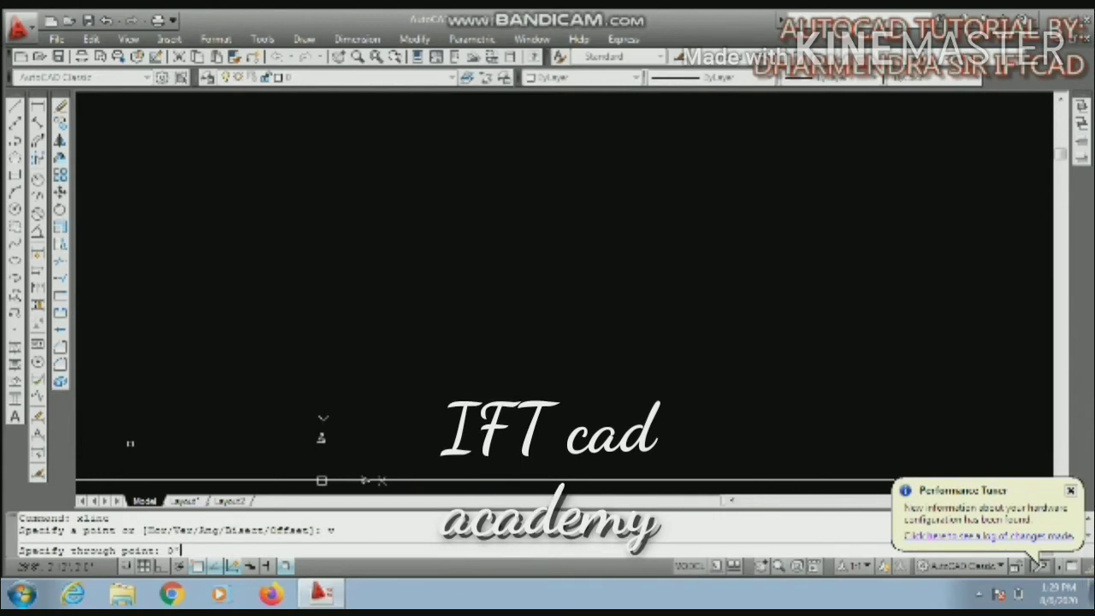
type(",0'")
key("Return")
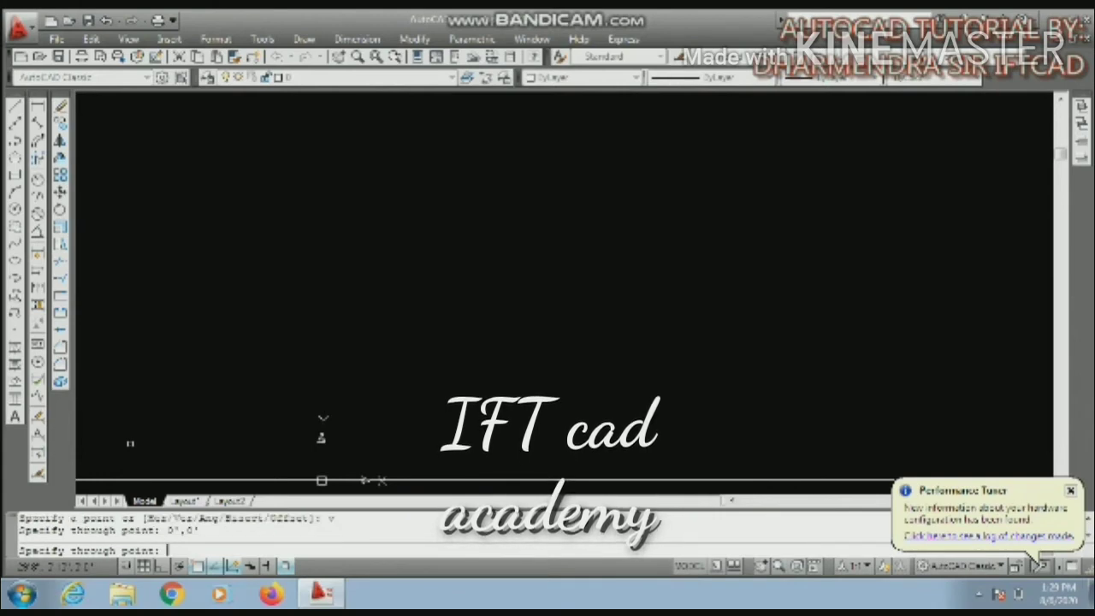
key("Return")
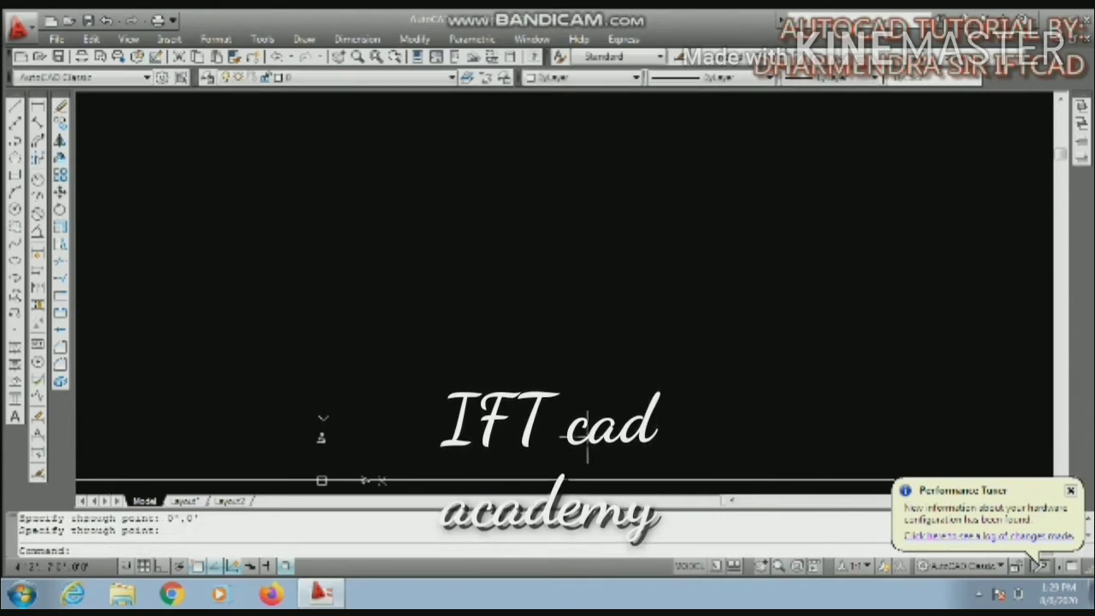
Zoom All so both origin guide lines frame the whole limits area.
type("z")
key("Return")
type("a")
key("Return")
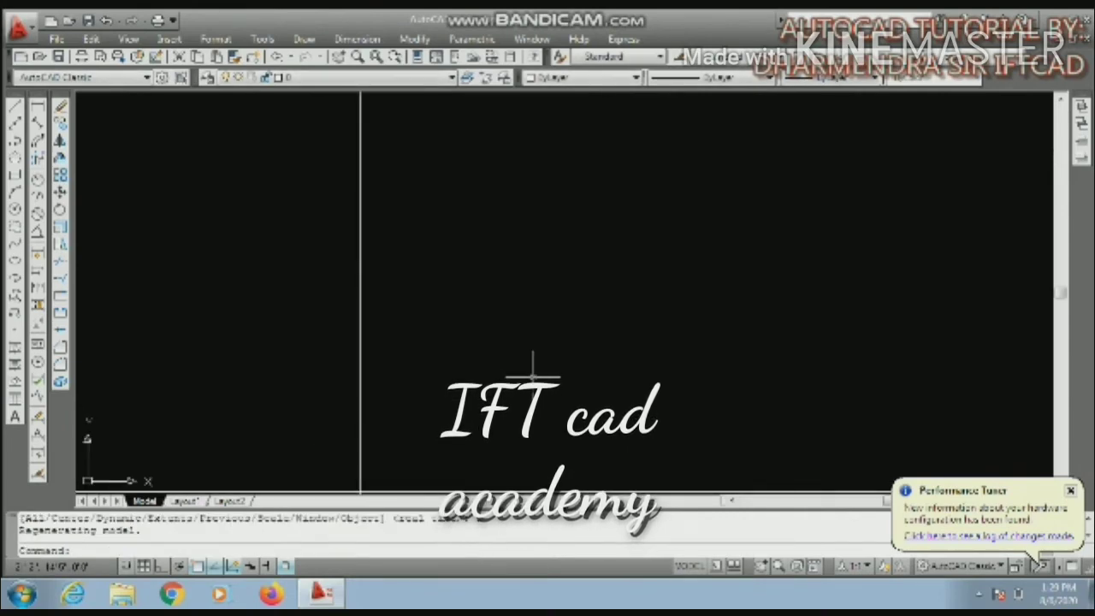
type("re")
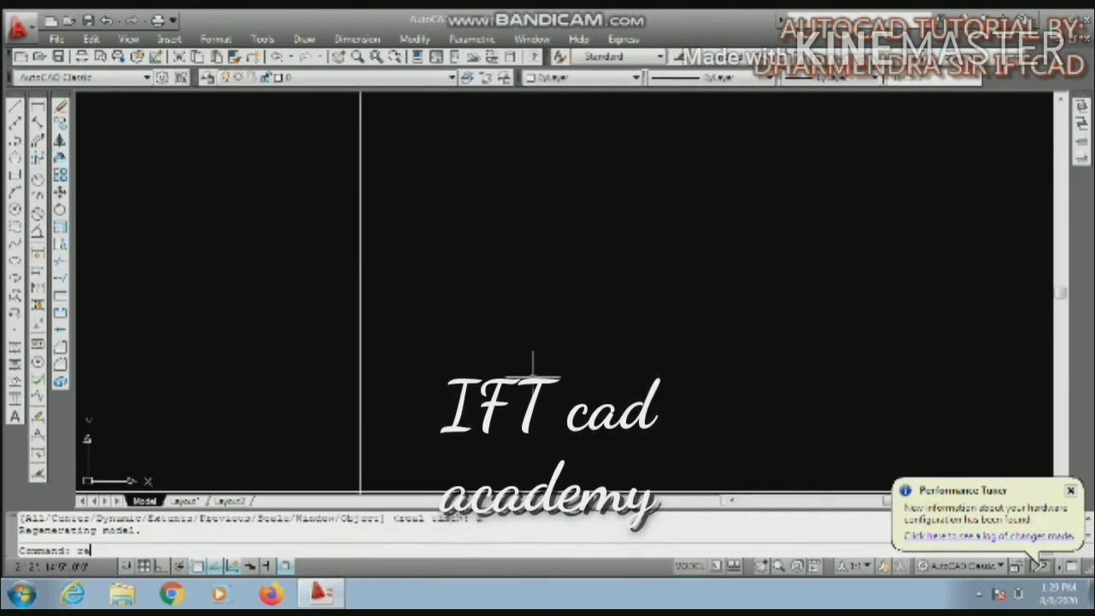
type("c")
key("Return")
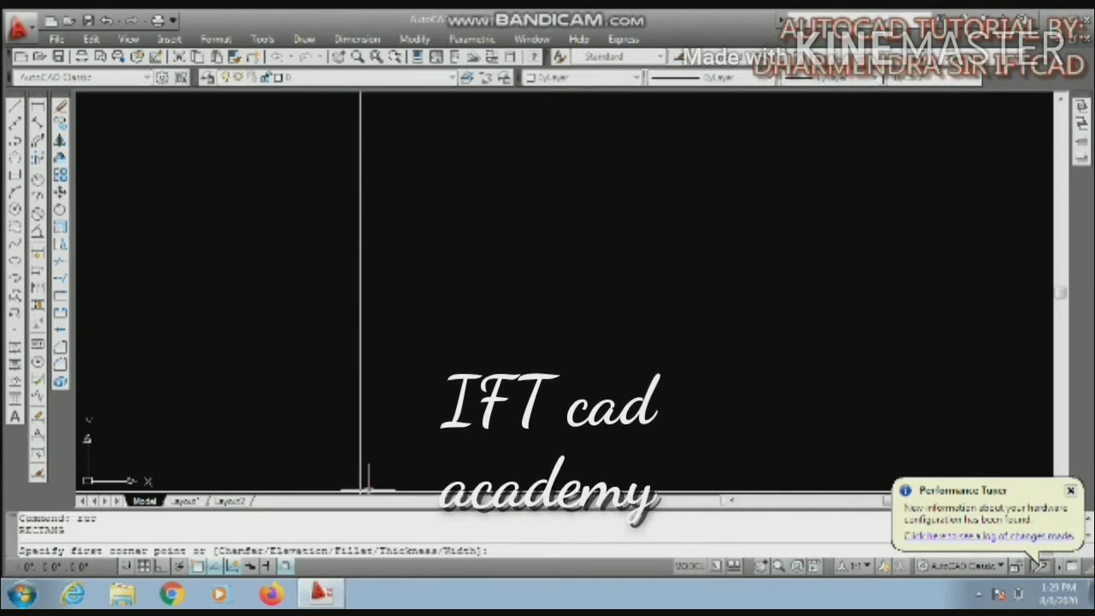
Draw a 30' by 25' rectangle from the construction-line intersection.
left_click(359, 492)
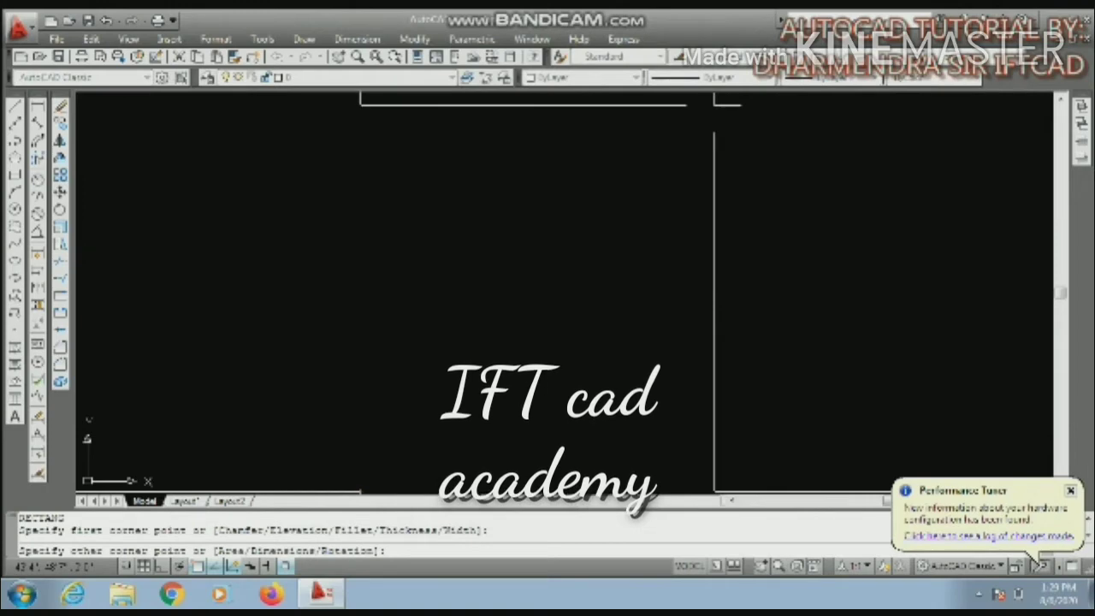
type("@30")
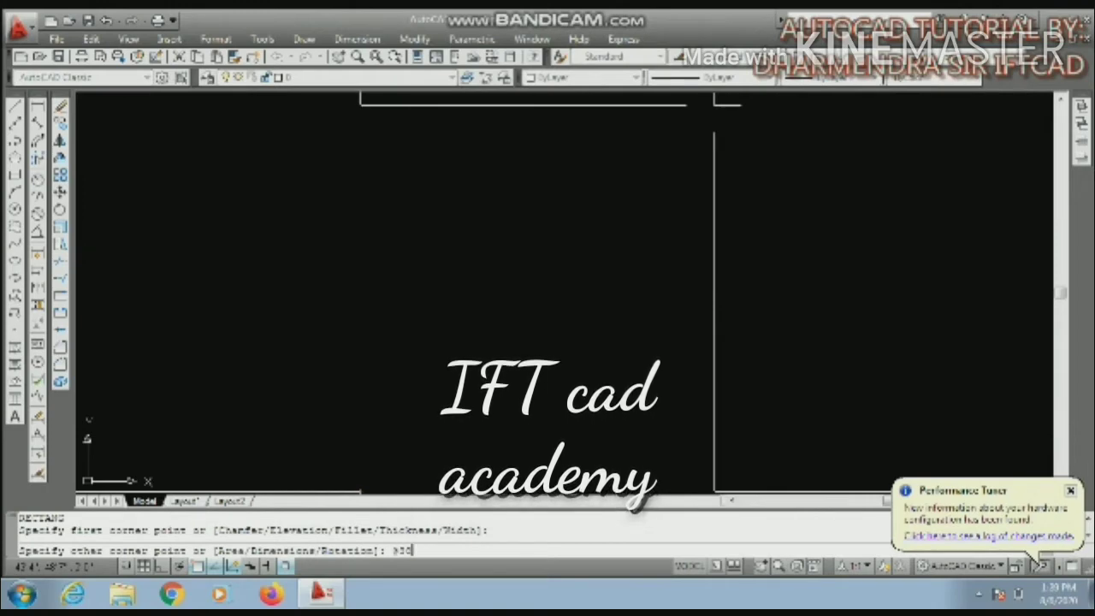
type(",")
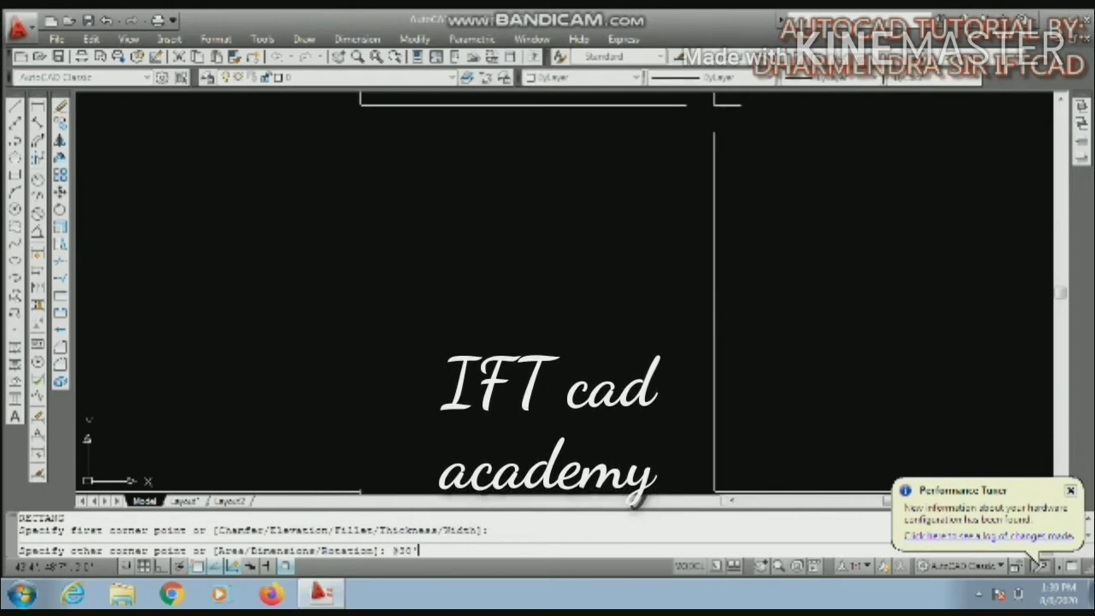
type(",")
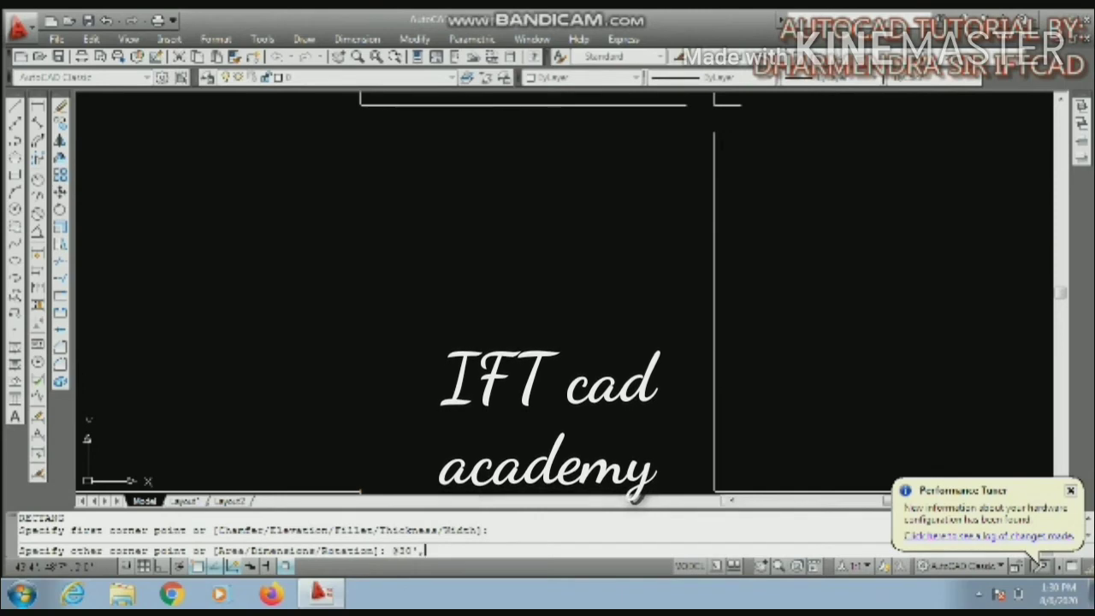
type("2")
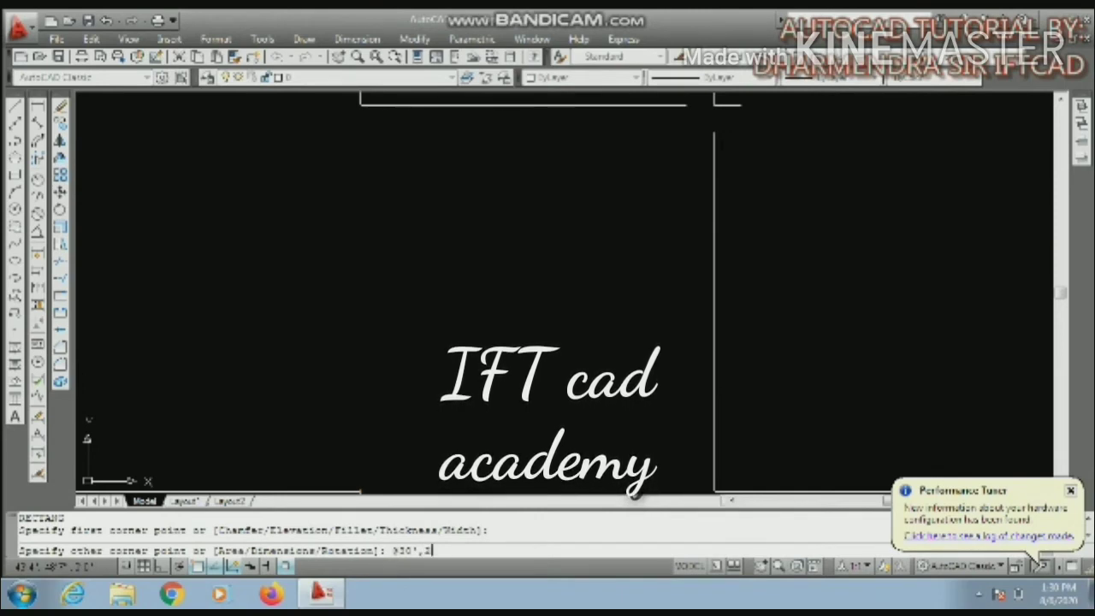
type("0")
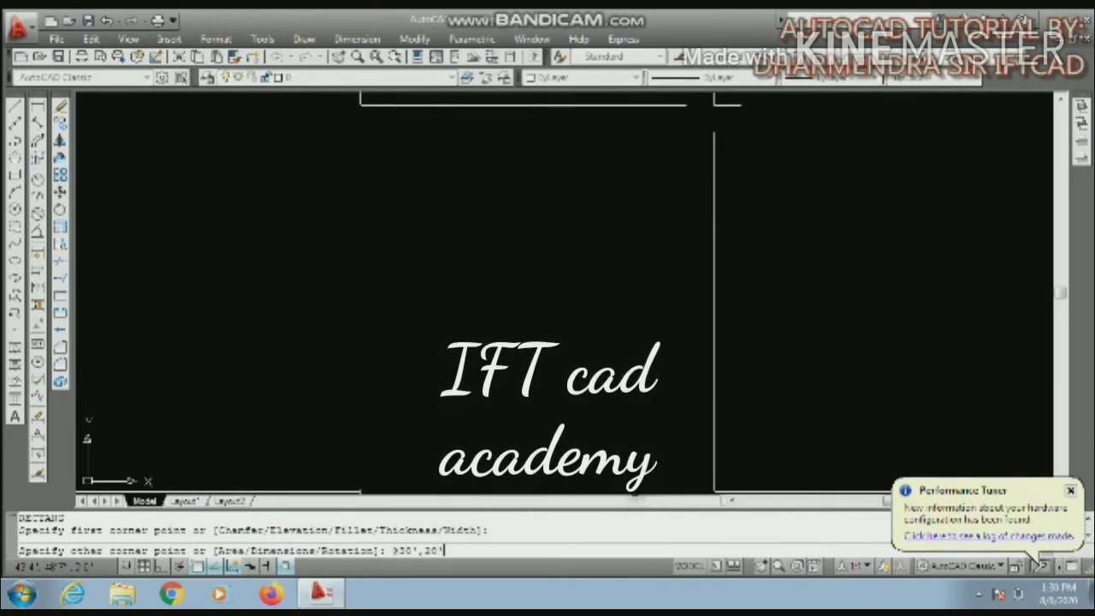
key("BackSpace")
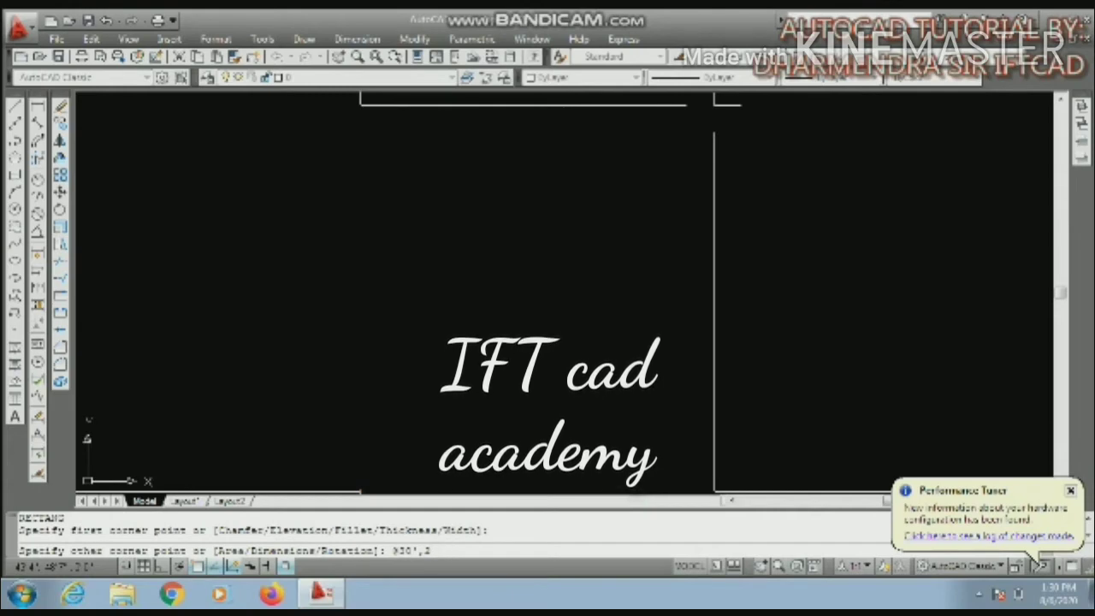
type("5'")
key("Return")
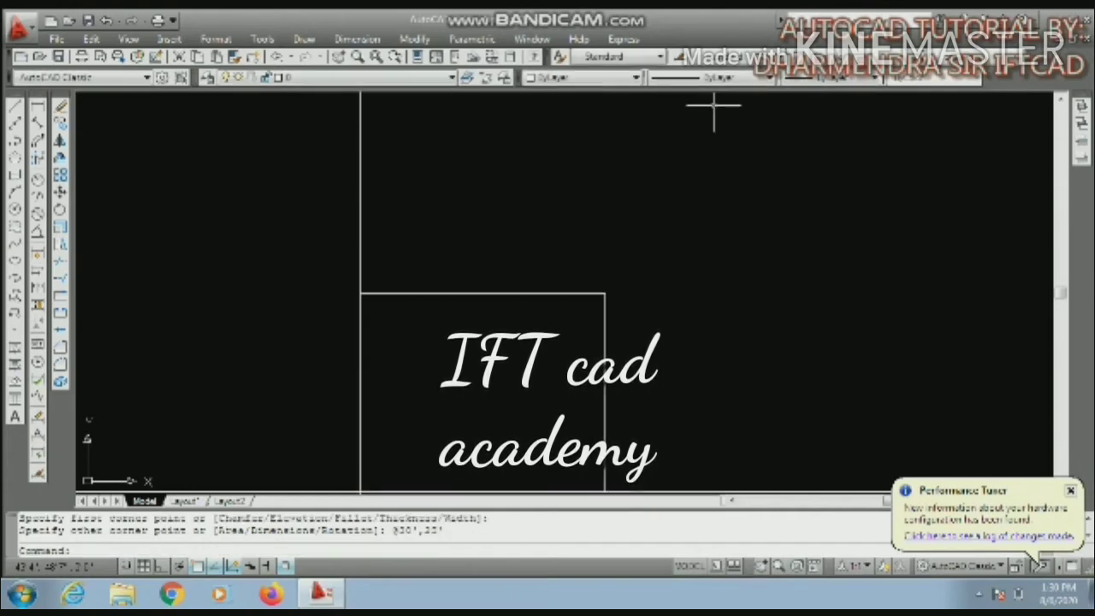
Cancel the accidental second rectangle and Zoom All.
key("Return")
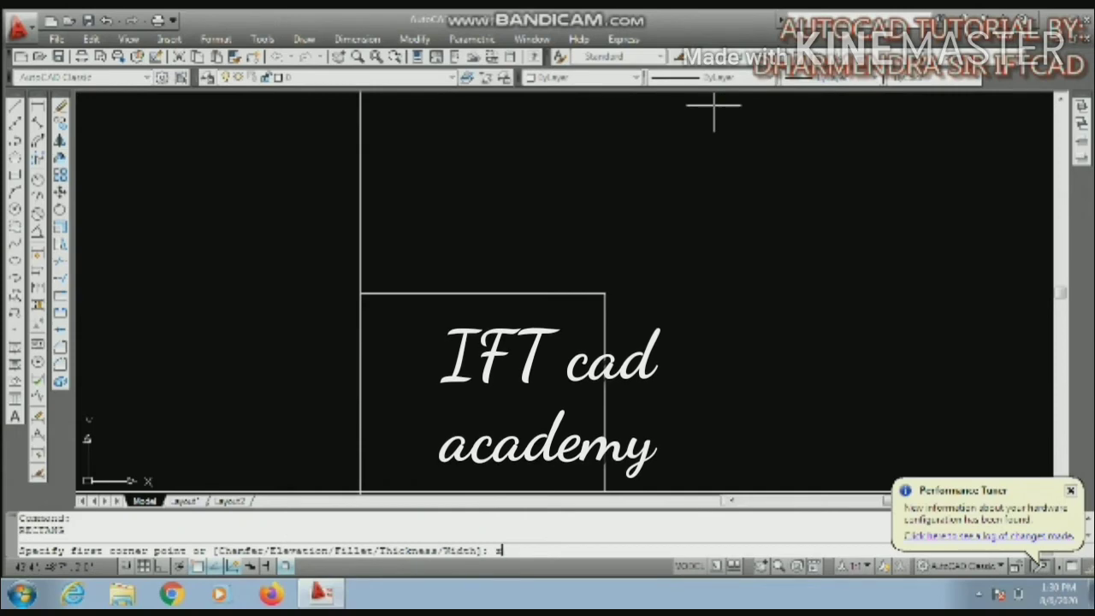
key("Return")
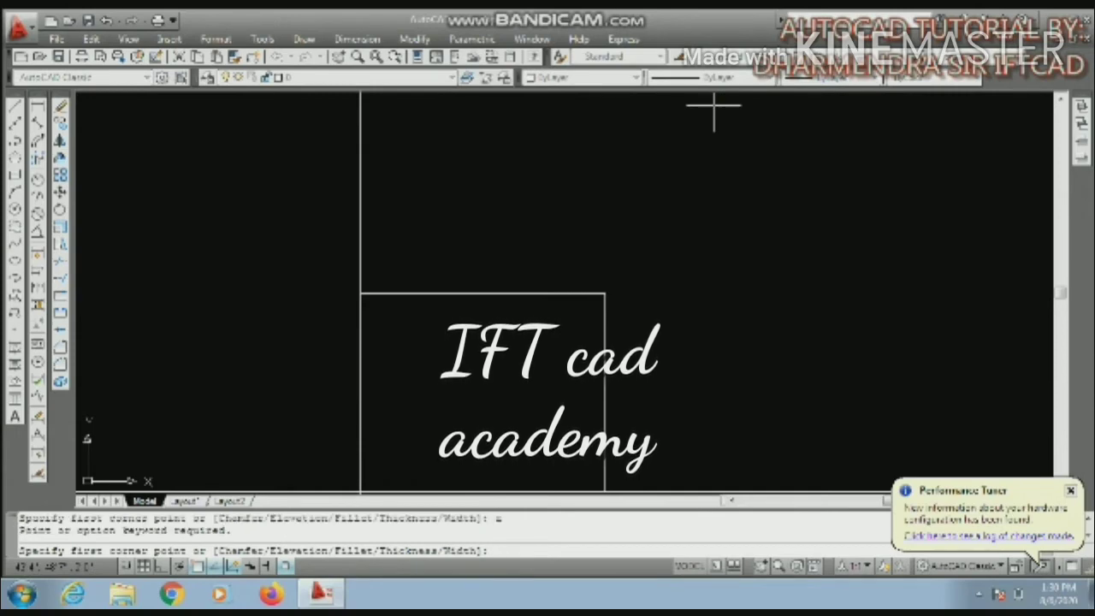
key("Escape")
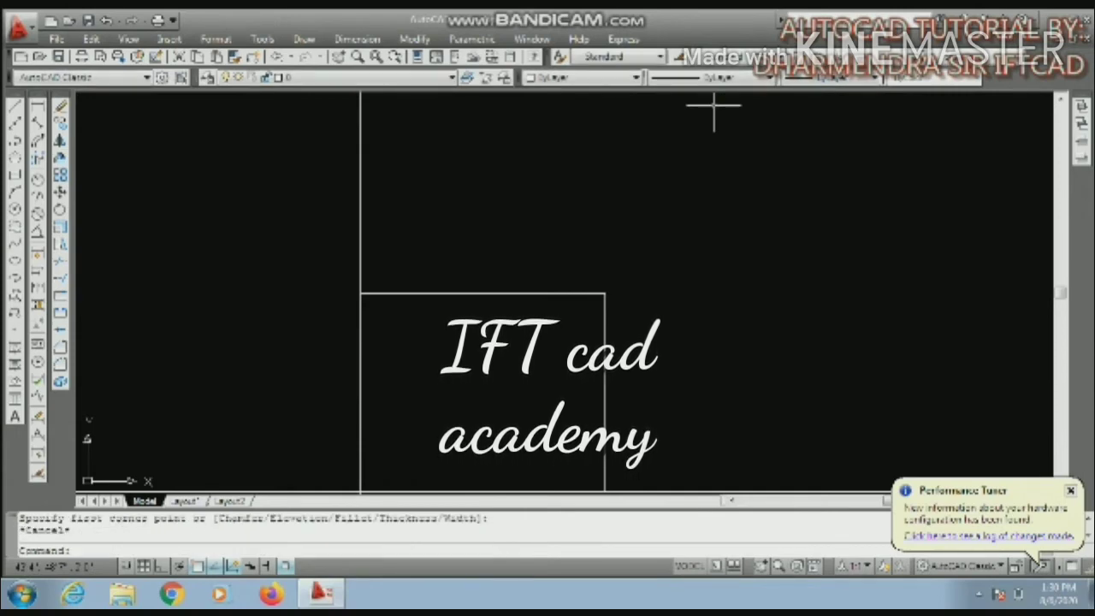
type("z")
key("Return")
type("a")
key("Return")
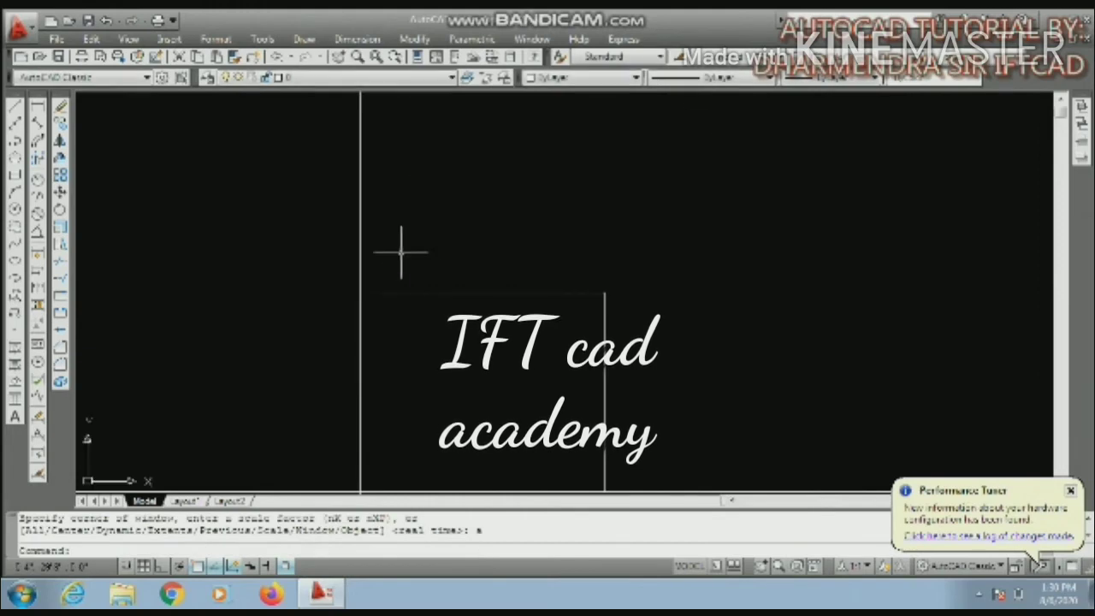
Erase both origin construction lines, leaving only the rectangle.
left_click(401, 446)
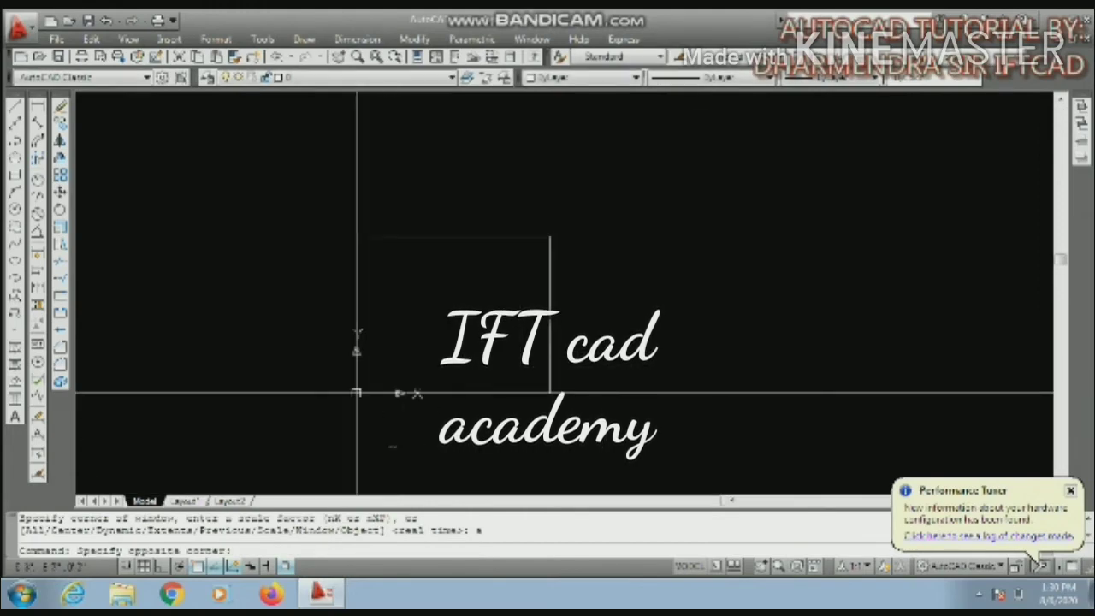
key("Escape")
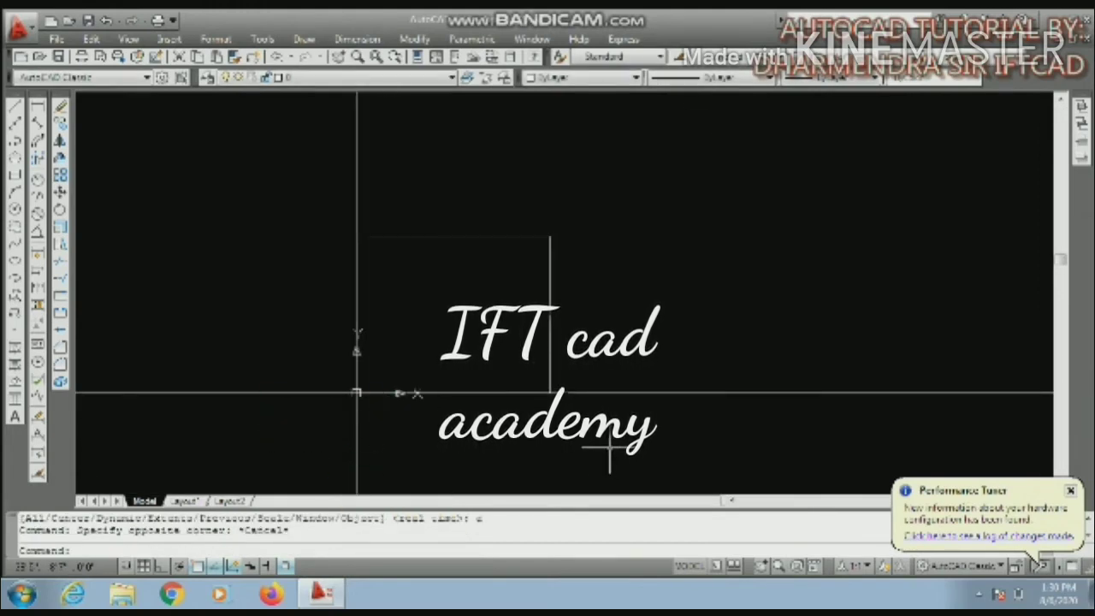
left_click(651, 428)
left_click(611, 384)
key("Delete")
left_click(391, 433)
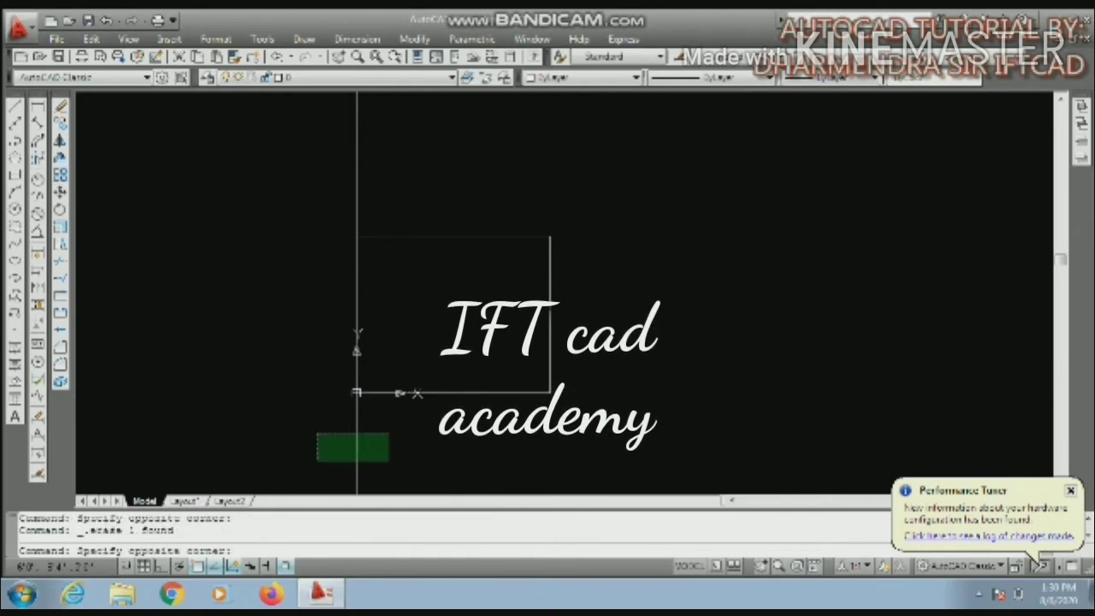
left_click(317, 459)
key("Delete")
key("Escape")
key("Escape")
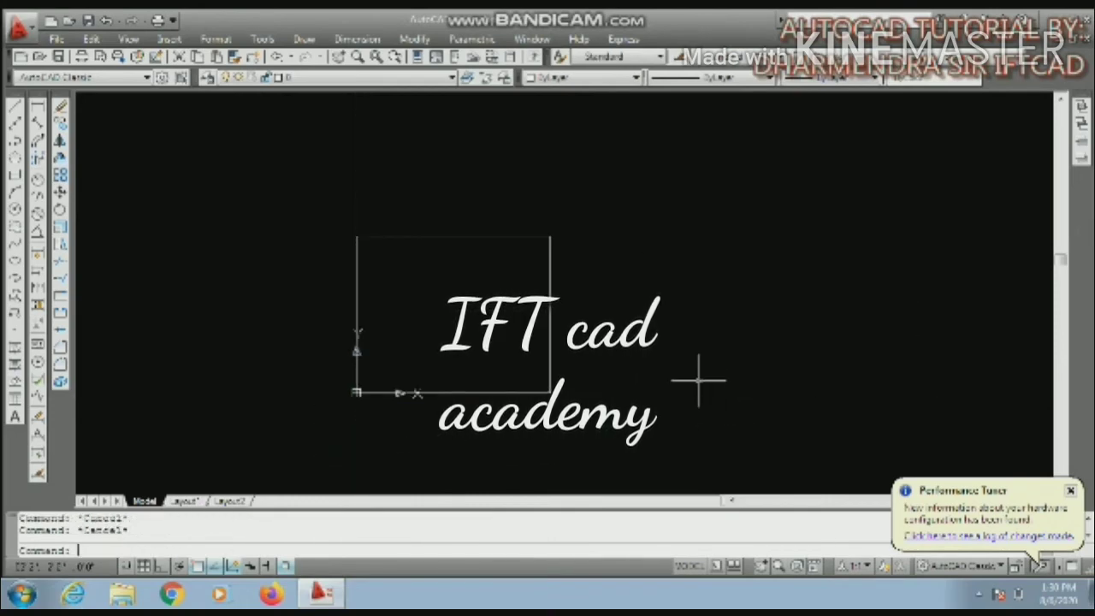
type("v")
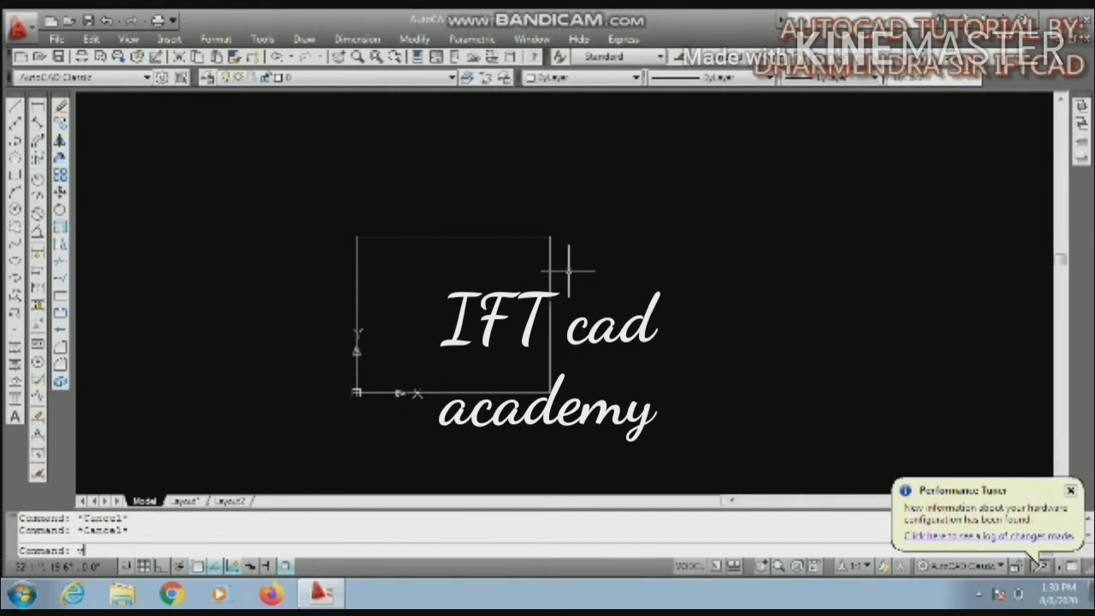
key("Return")
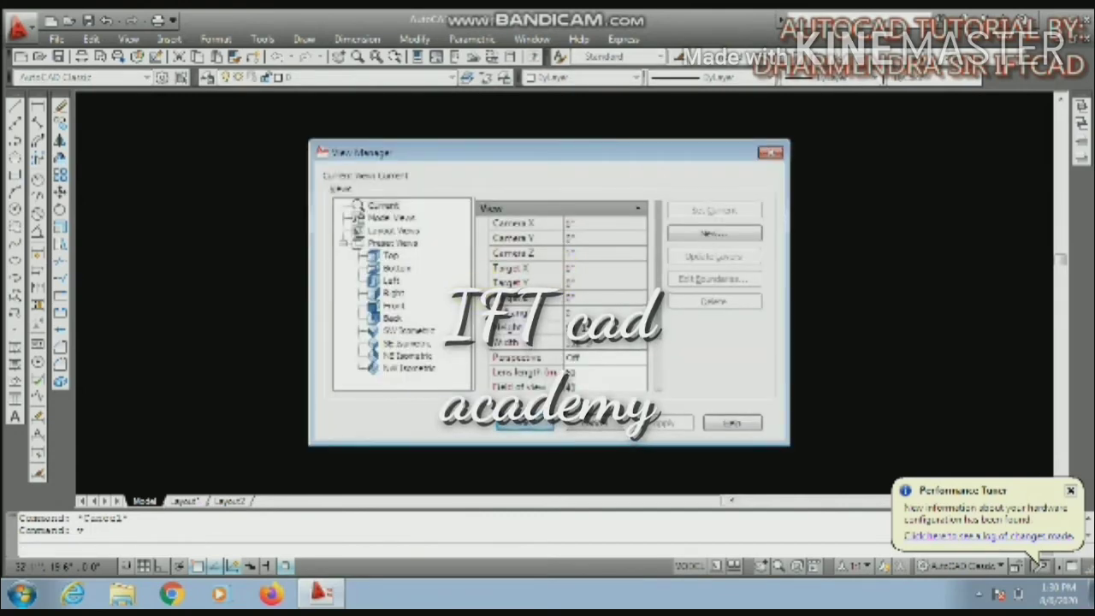
Make the SW Isometric preset the current view so the rectangle appears in 3D.
left_click(380, 331)
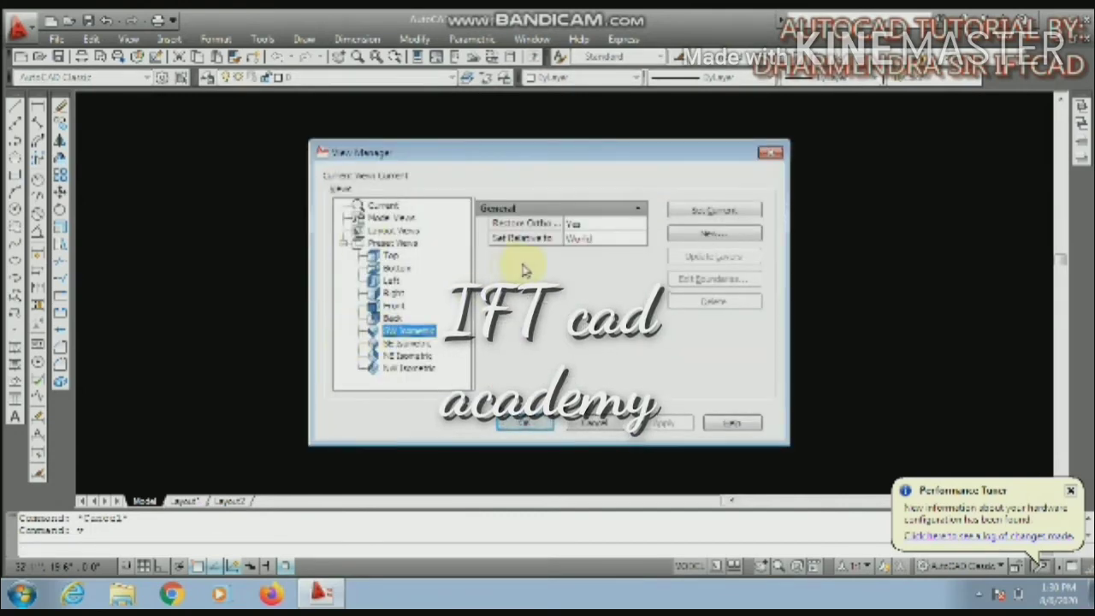
left_click(712, 211)
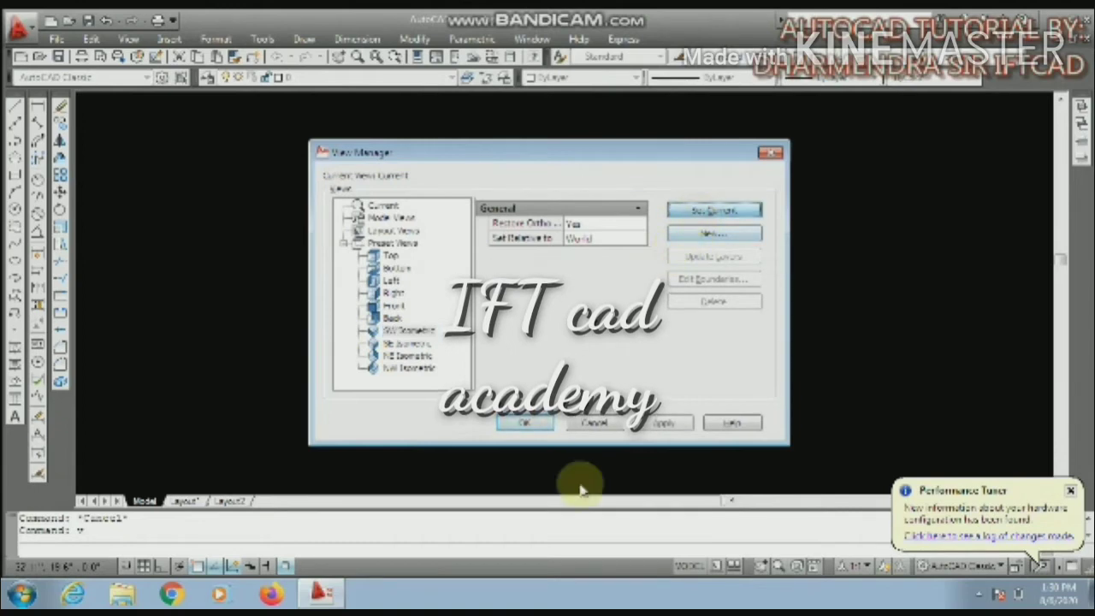
left_click(662, 422)
left_click(520, 425)
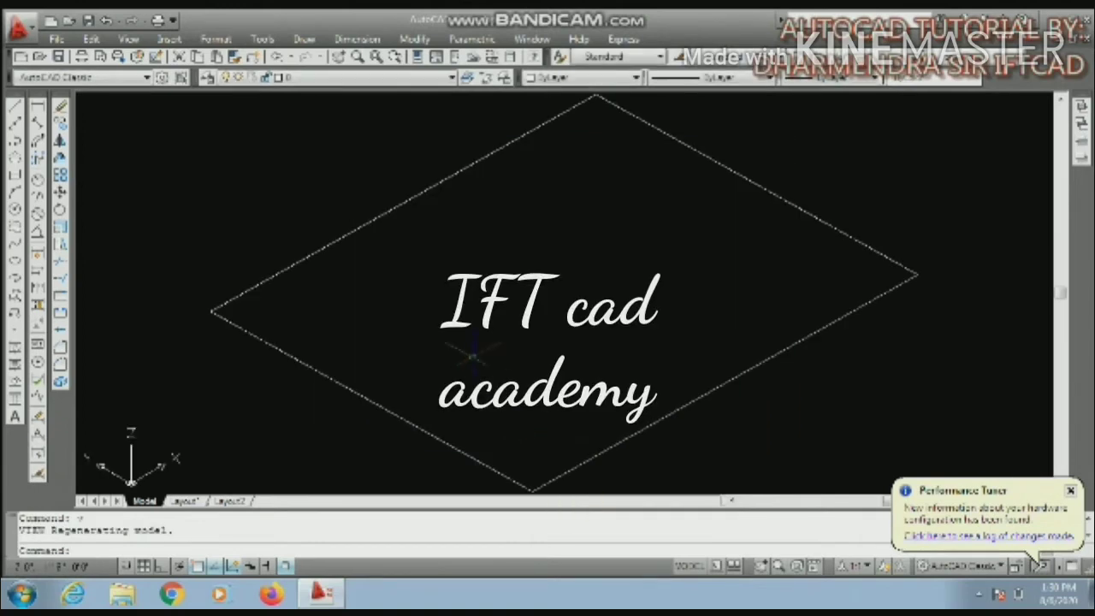
scroll(473, 353, "down", 2)
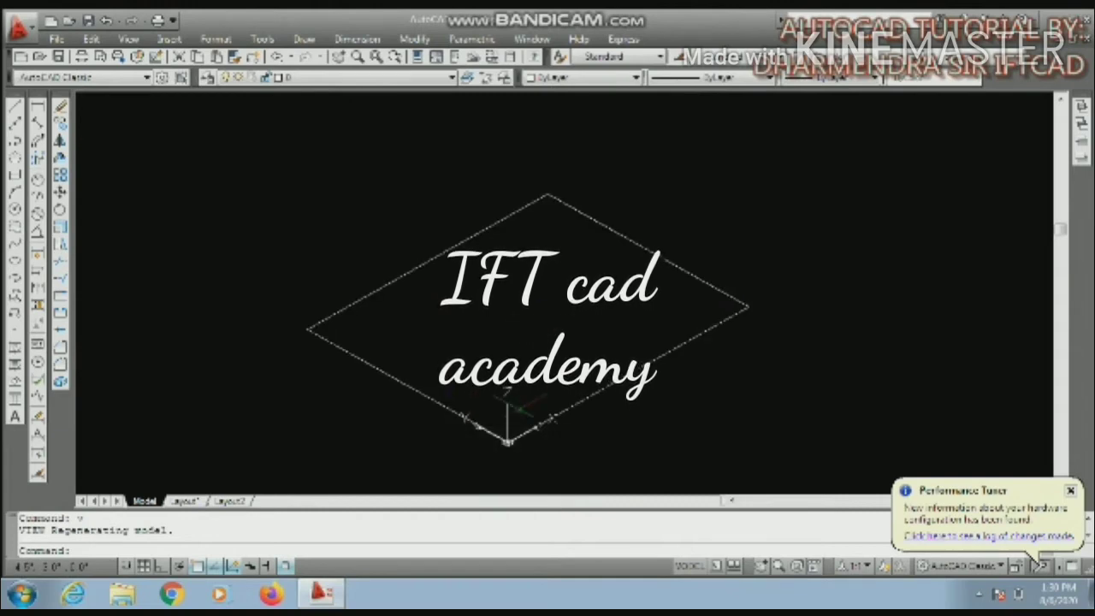
Explode the diamond base outline into separate edge lines, then start an offset.
key("Escape")
key("Escape")
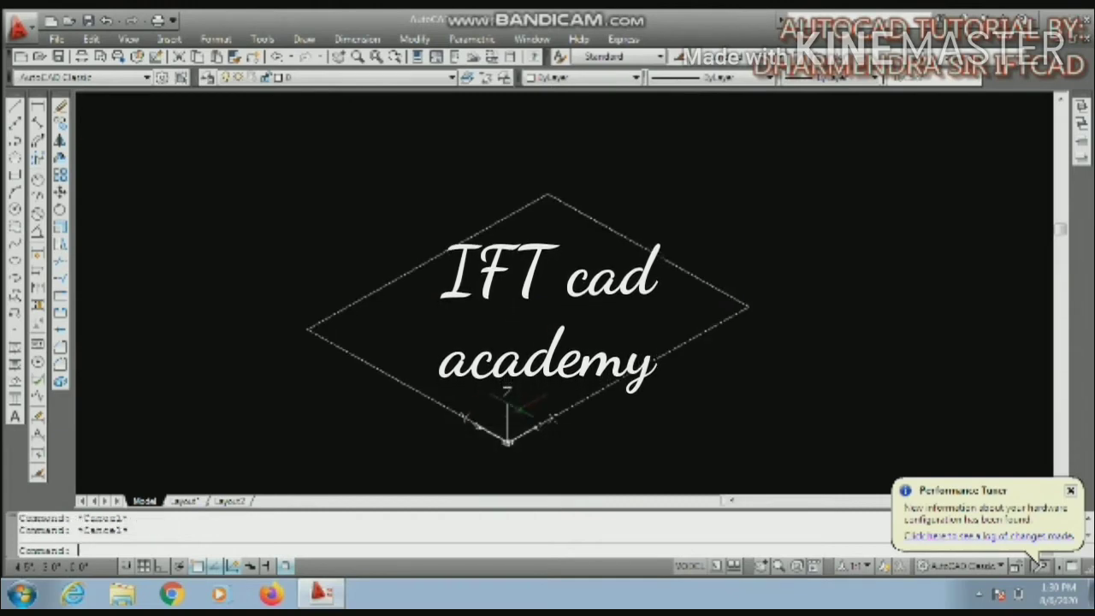
type("c")
key("Return")
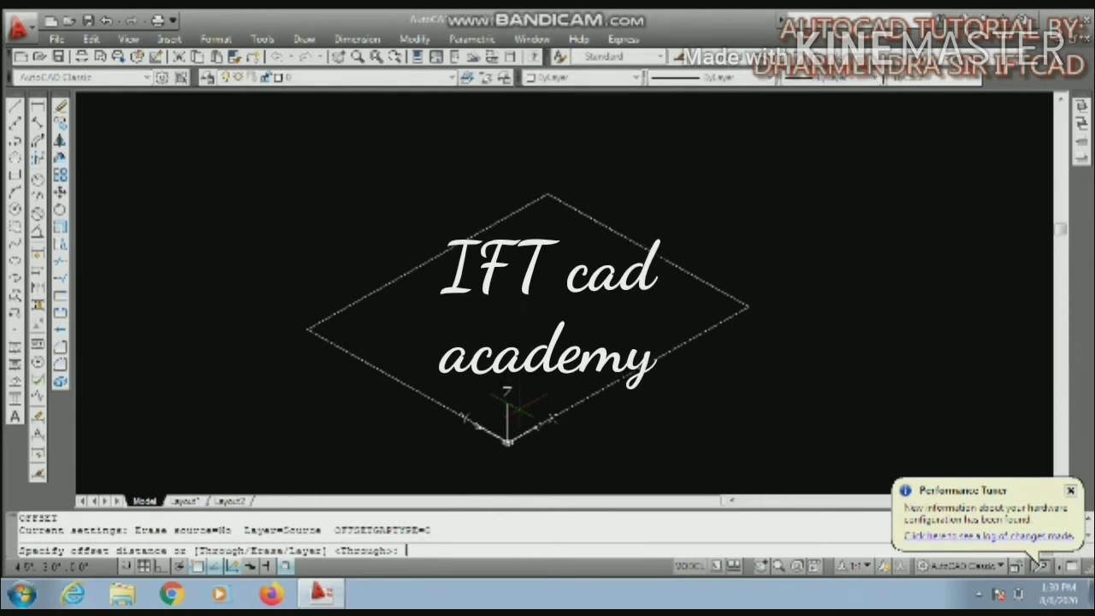
key("Escape")
left_click(648, 448)
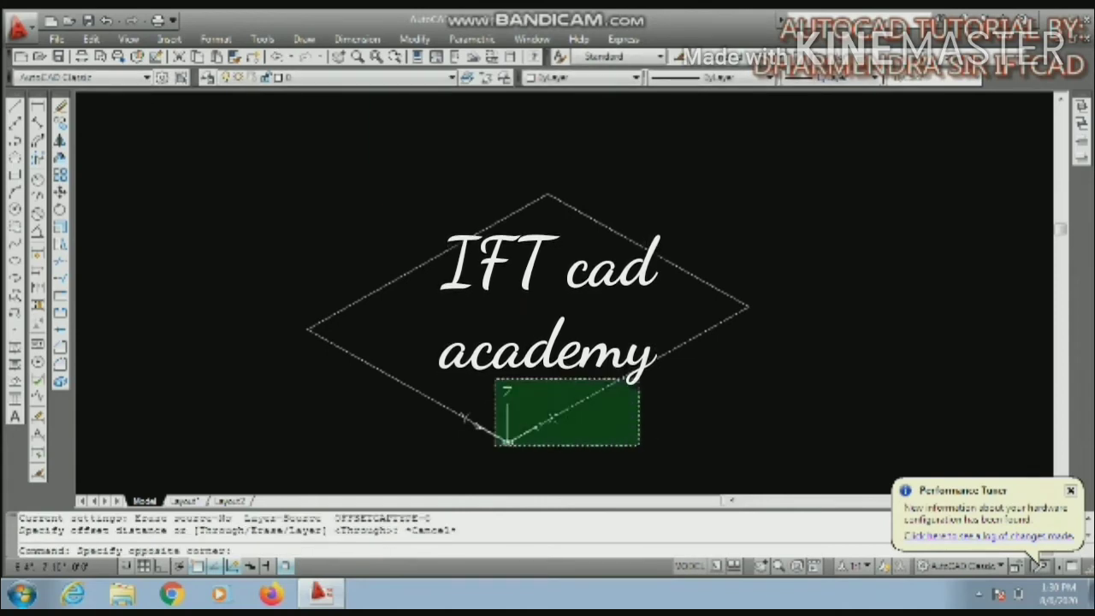
left_click(496, 379)
key("Return")
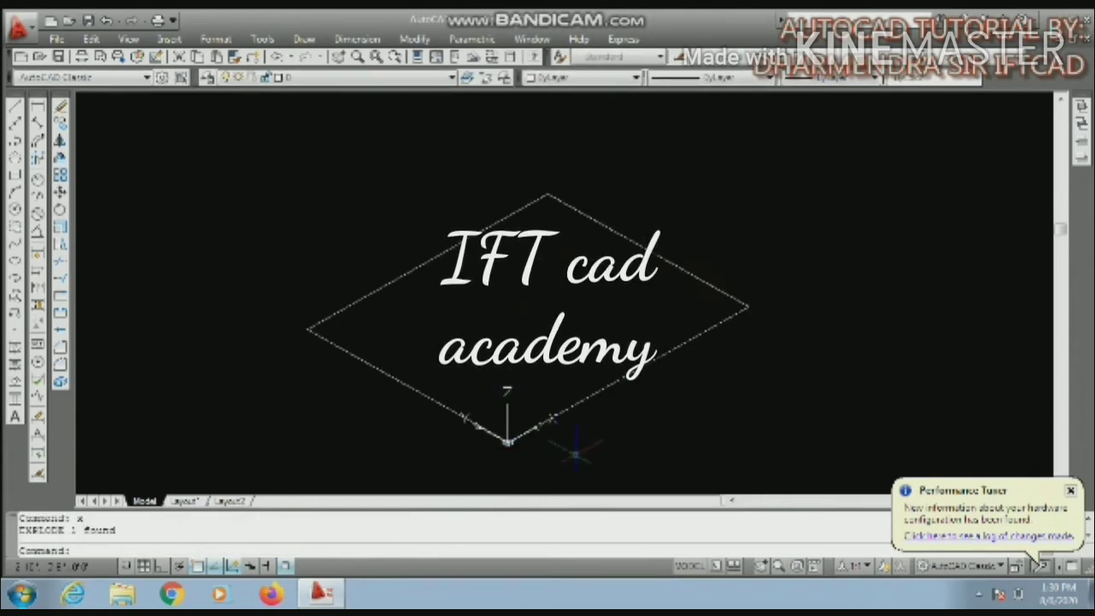
key("Escape")
key("Escape")
type("o")
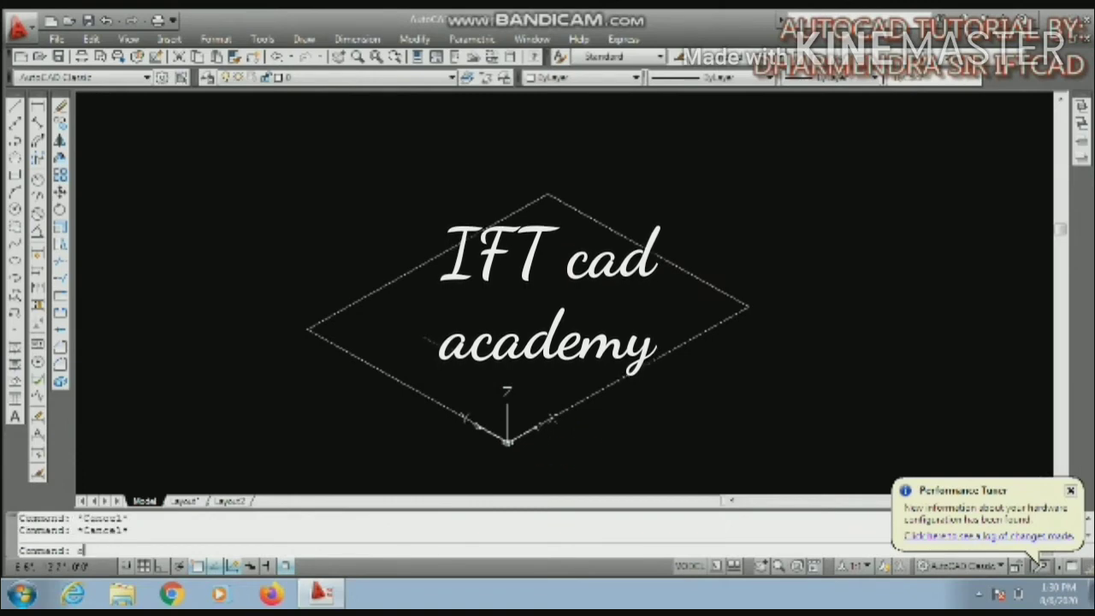
key("Return")
Offset the upper-right, upper-left and lower-left diamond edges 9 units inward to double the walls.
type("9")
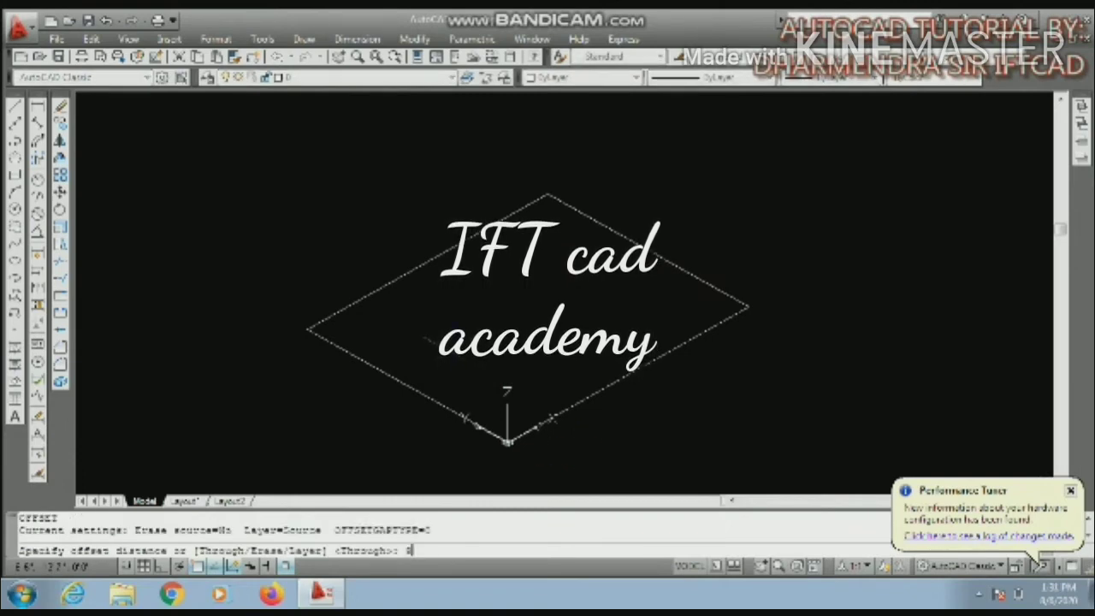
key("Return")
left_click(651, 266)
left_click(548, 257)
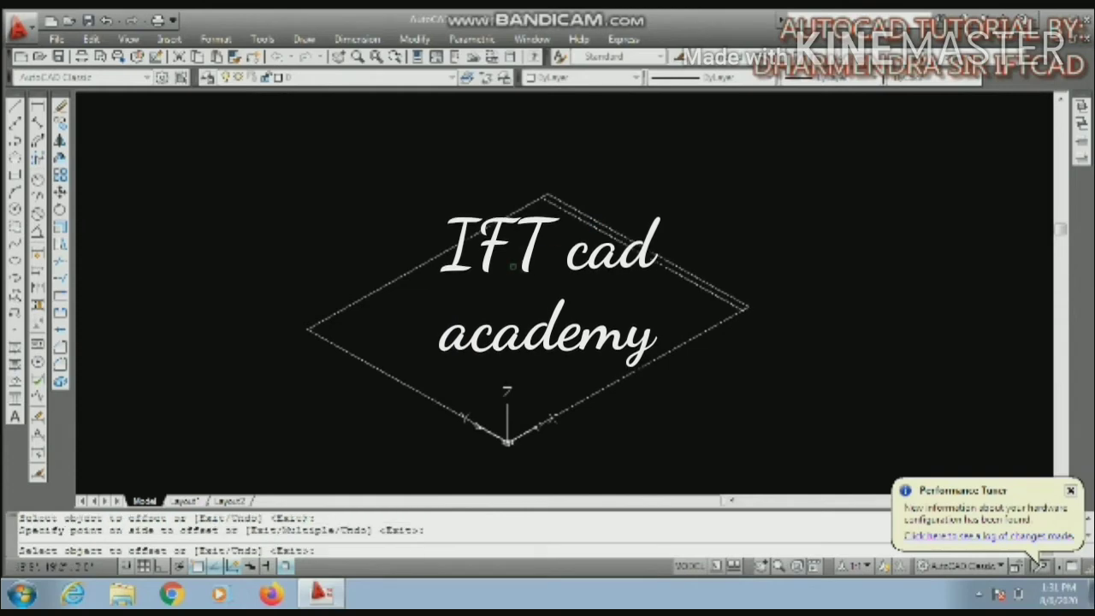
left_click(385, 286)
left_click(513, 217)
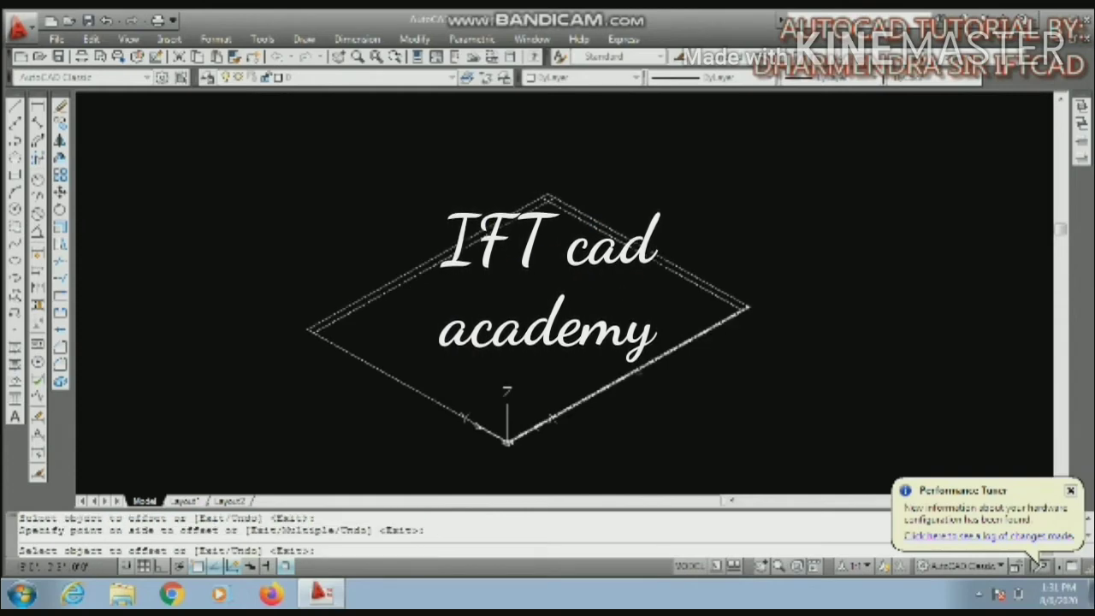
left_click(466, 420)
left_click(497, 394)
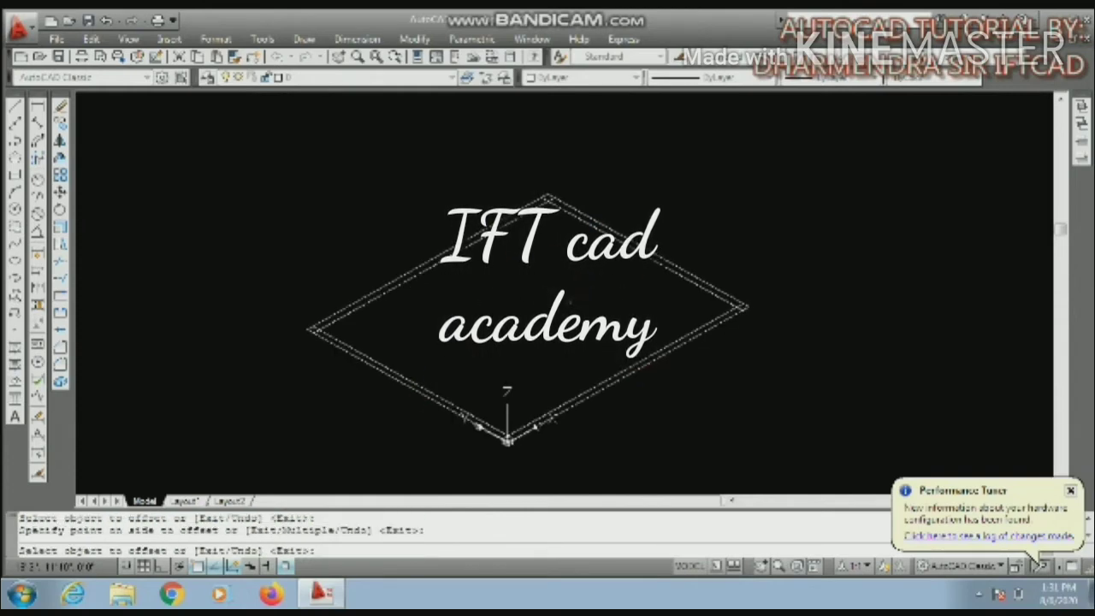
key("Escape")
key("Escape")
key("Escape")
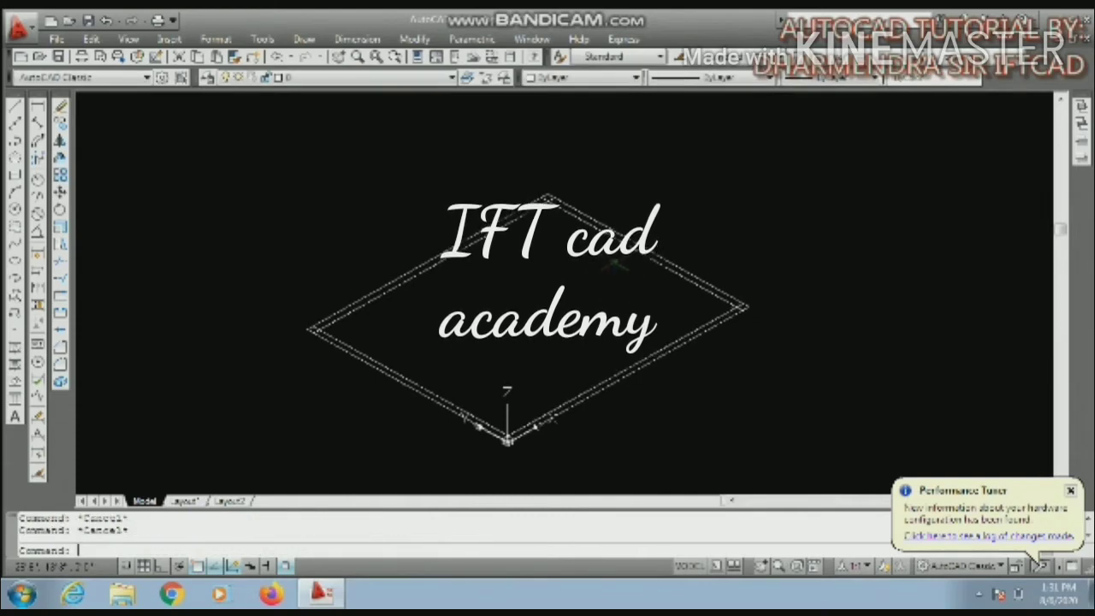
type("o")
Offset the upper-right edge 12' inward to create an interior partition line.
key("Return")
type("2'")
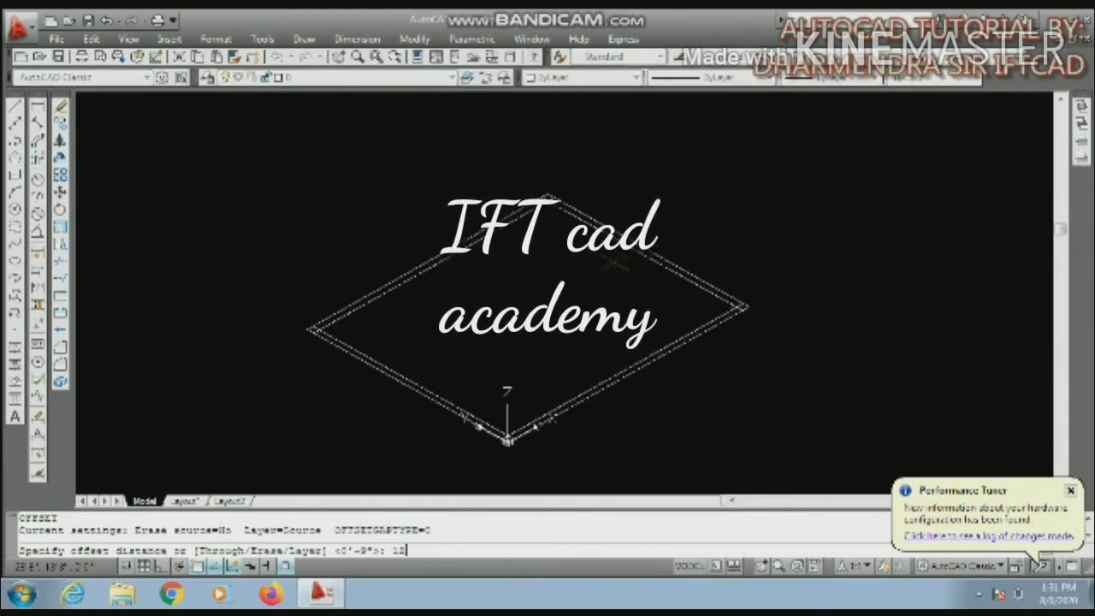
key("Return")
left_click(685, 278)
left_click(591, 335)
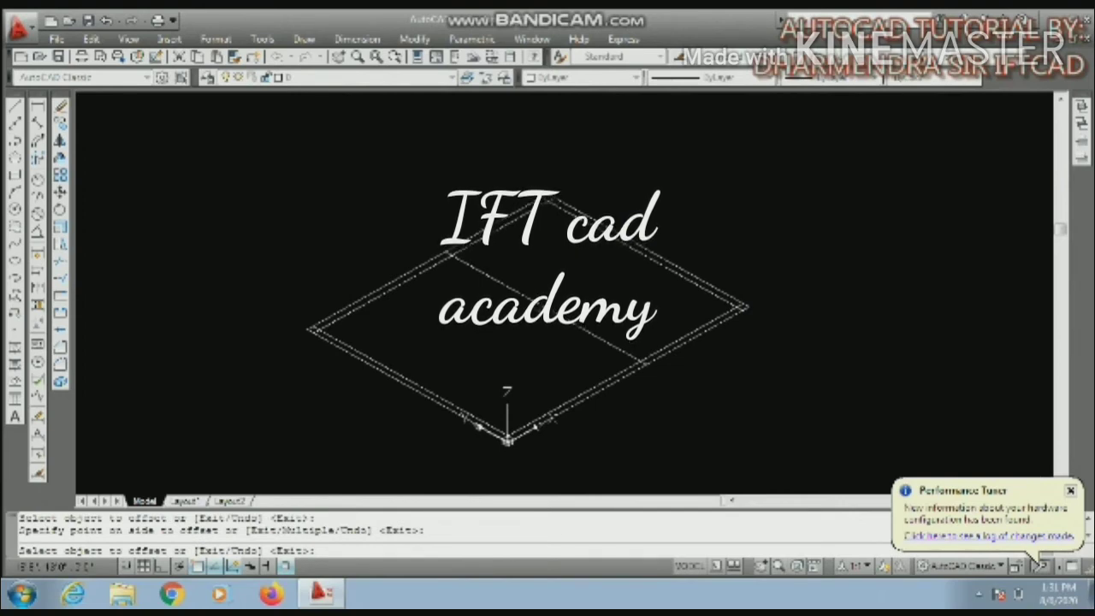
key("Escape")
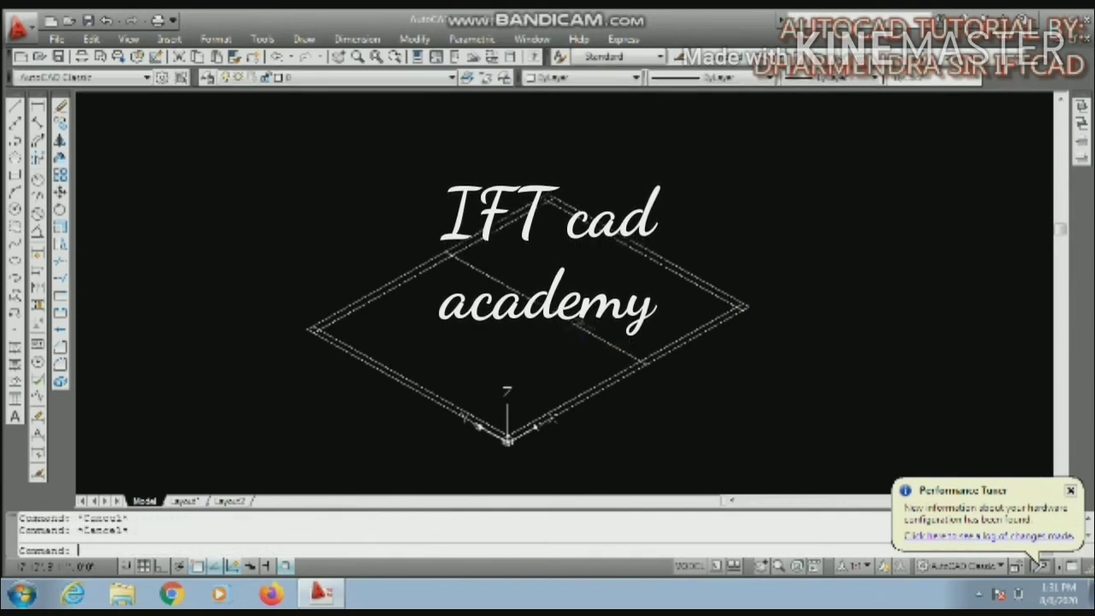
Copy that inner diagonal line 5 units over to thicken the partition.
type("o")
key("Return")
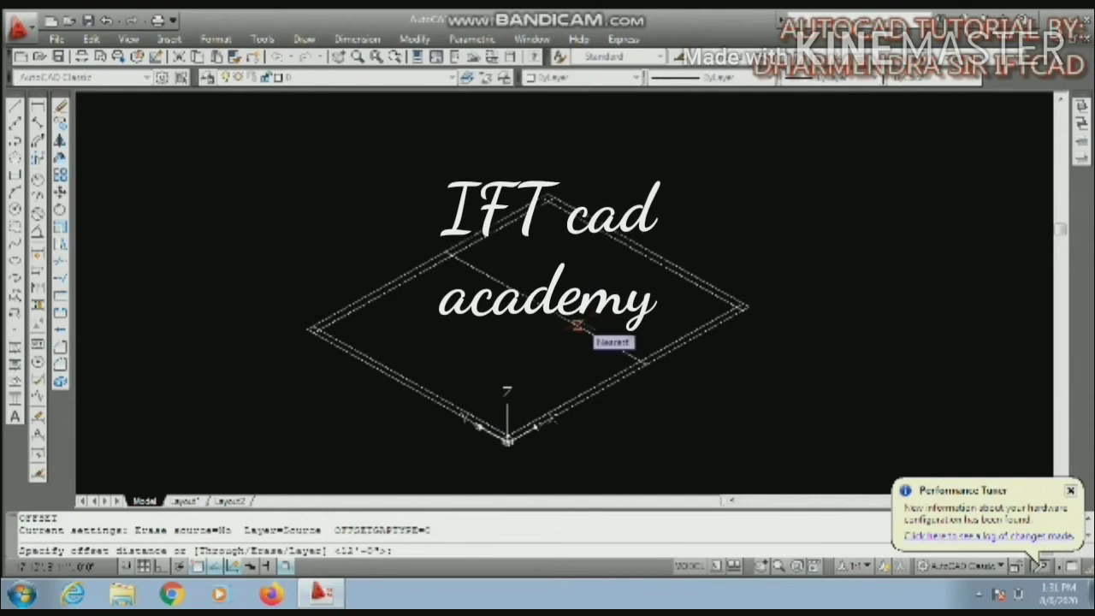
key("Return")
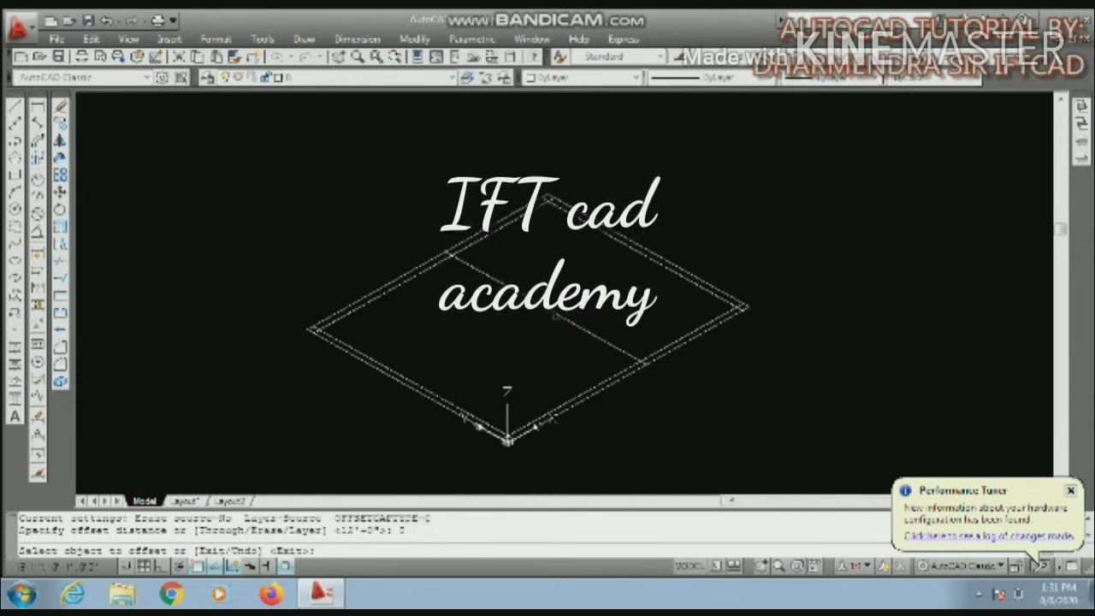
left_click(555, 313)
left_click(535, 327)
key("Escape")
key("Escape")
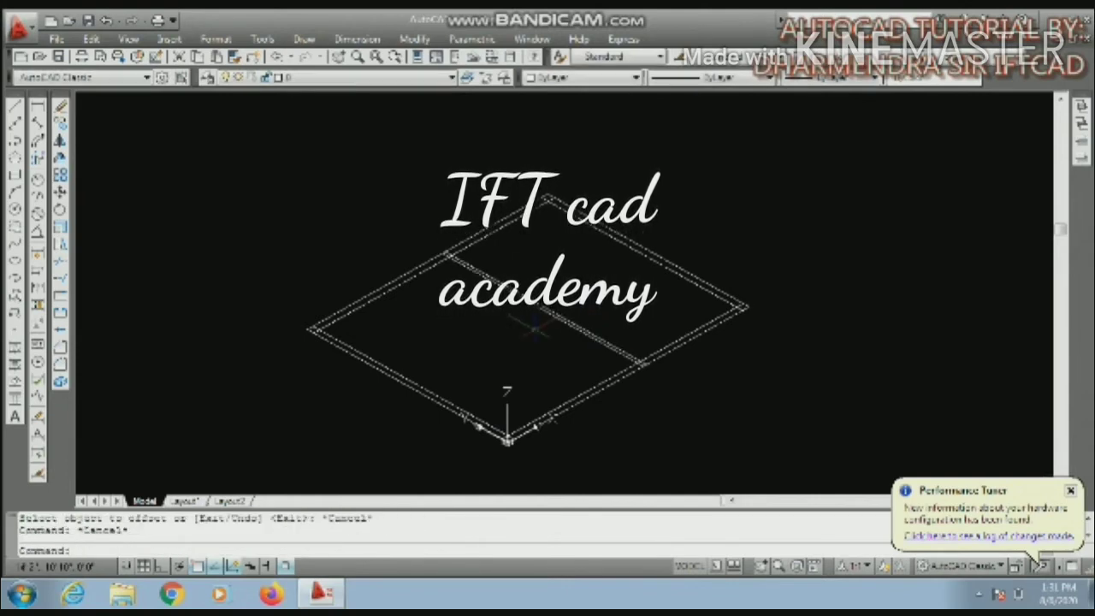
Offset the upper-left edge 10' inward for the crossing partition.
type("0")
key("Return")
type("10'")
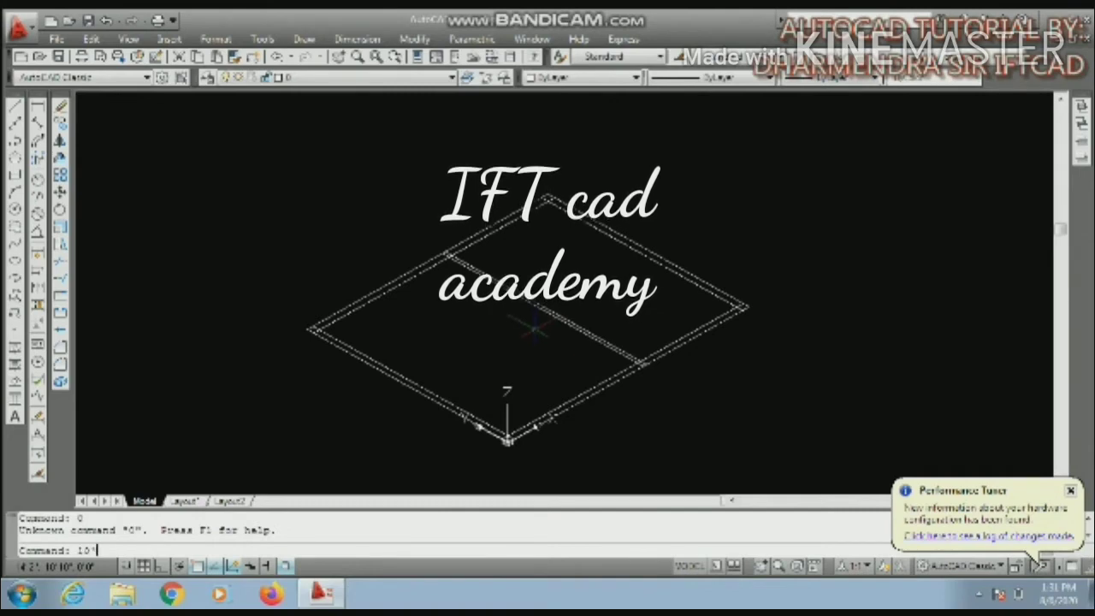
key("Return")
key("Escape")
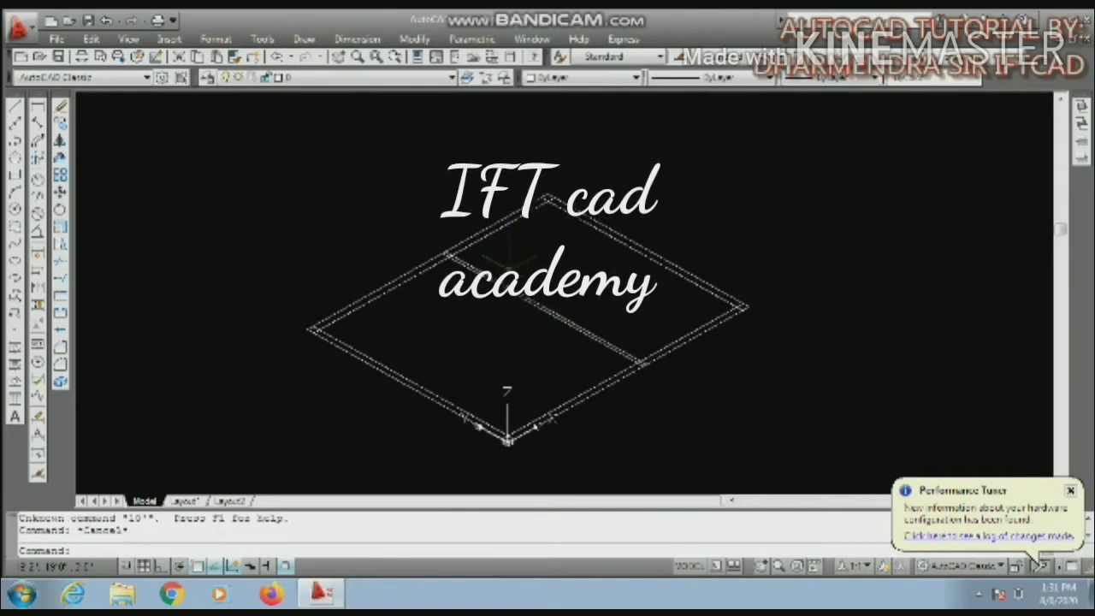
type("o")
key("Return")
type("10")
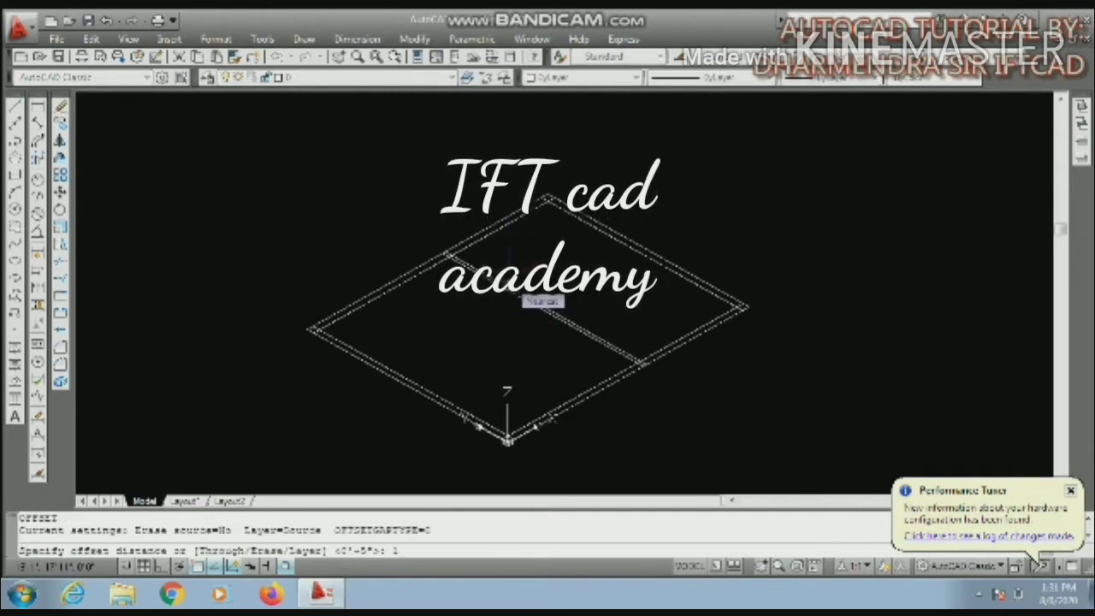
type("'")
key("Return")
left_click(494, 233)
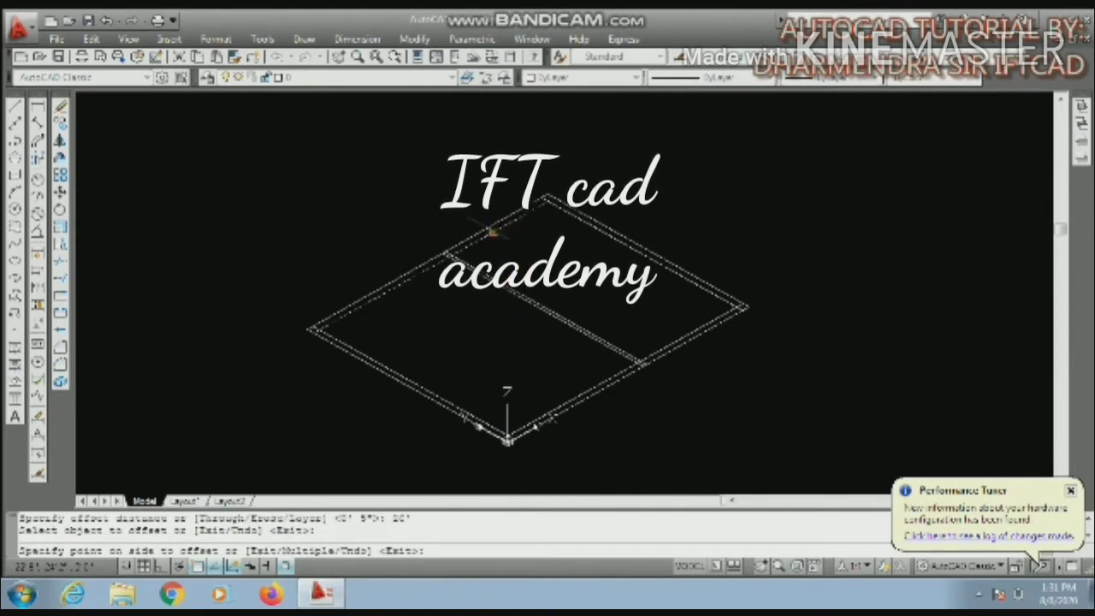
left_click(497, 237)
key("Escape")
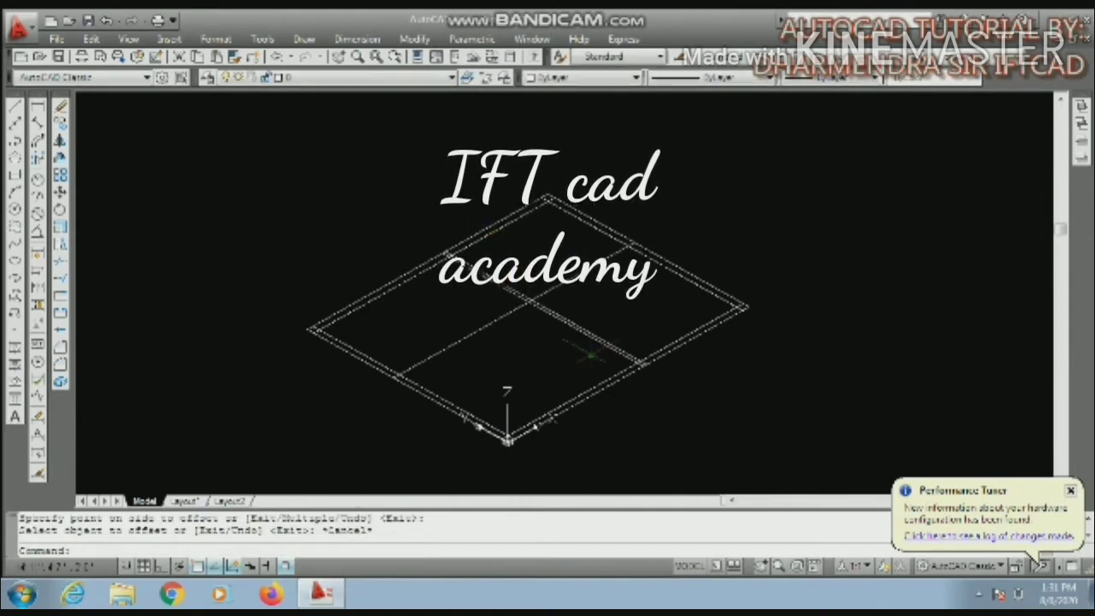
type("o")
Copy the crossing partition line 5 units over to give it wall thickness.
key("Return")
type("5")
key("Return")
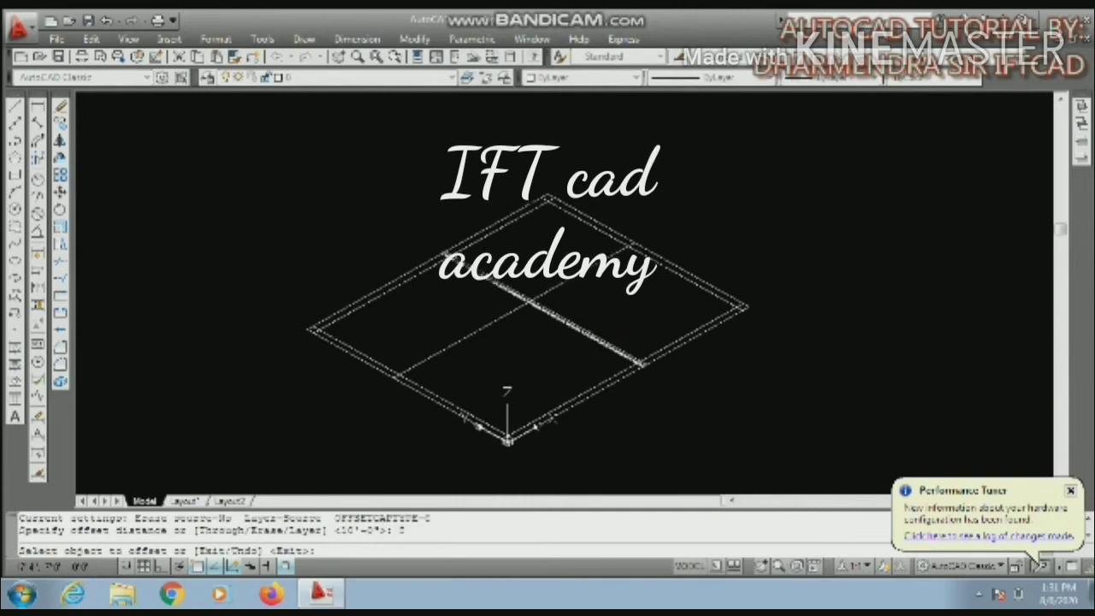
left_click(462, 340)
left_click(599, 312)
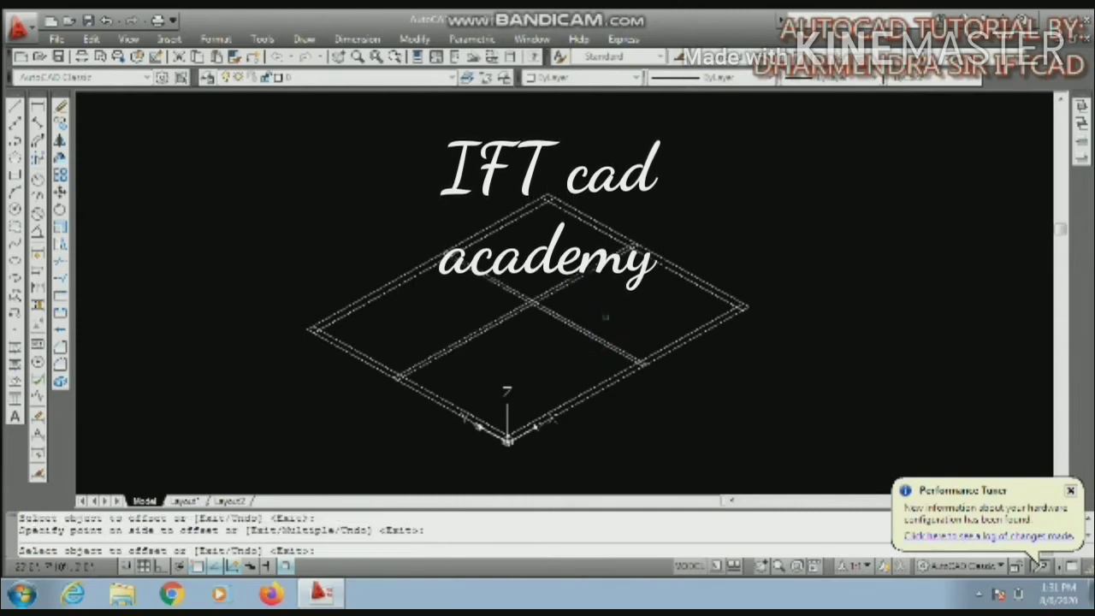
key("Escape")
key("Escape")
key("Escape")
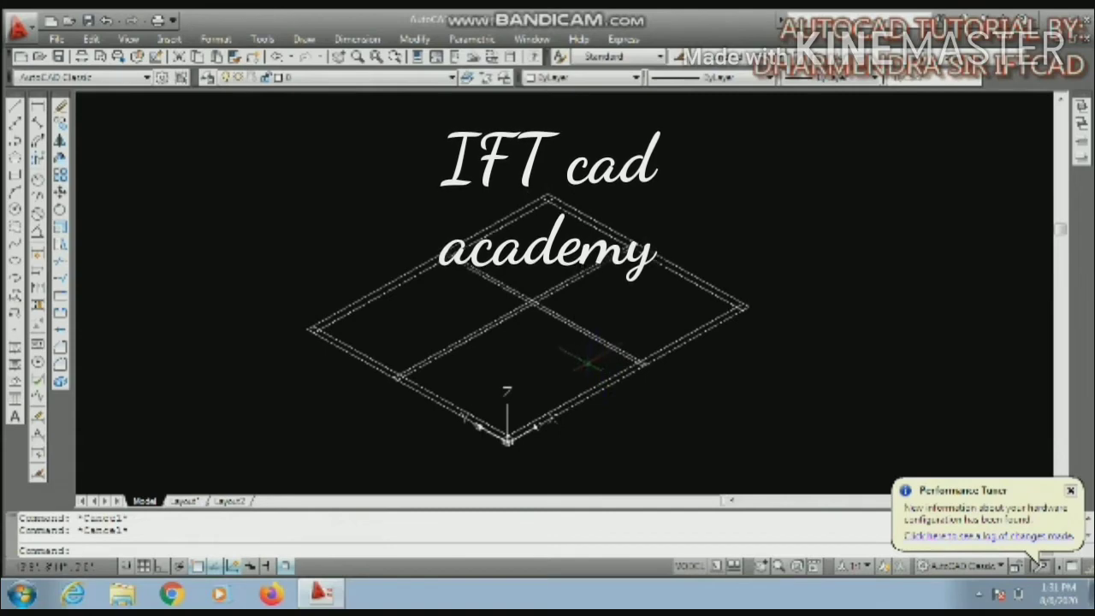
type("dli")
key("Return")
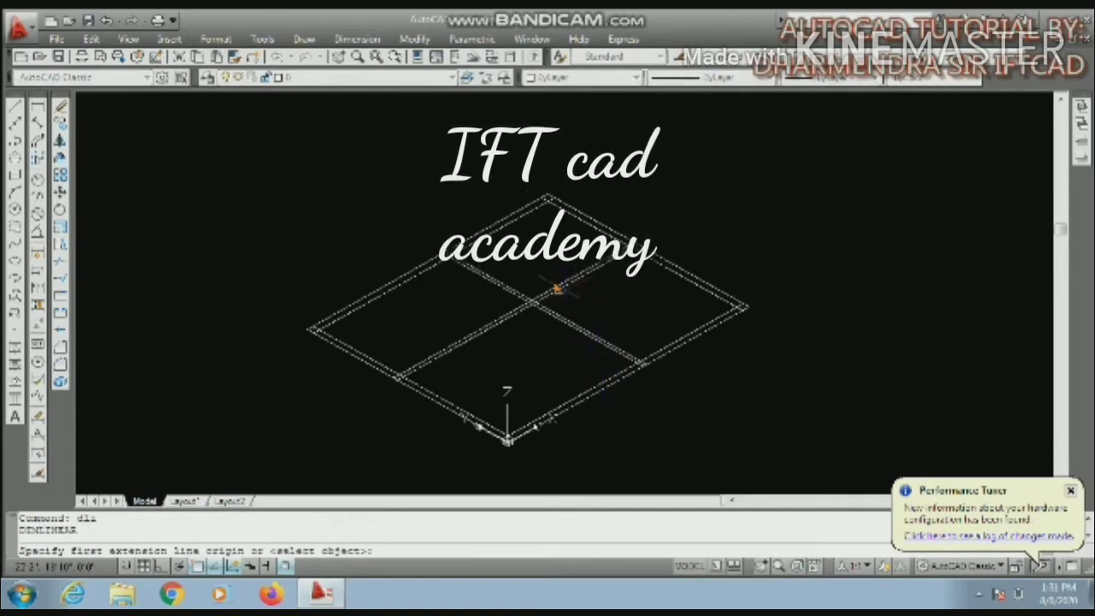
left_click(556, 289)
left_click(656, 336)
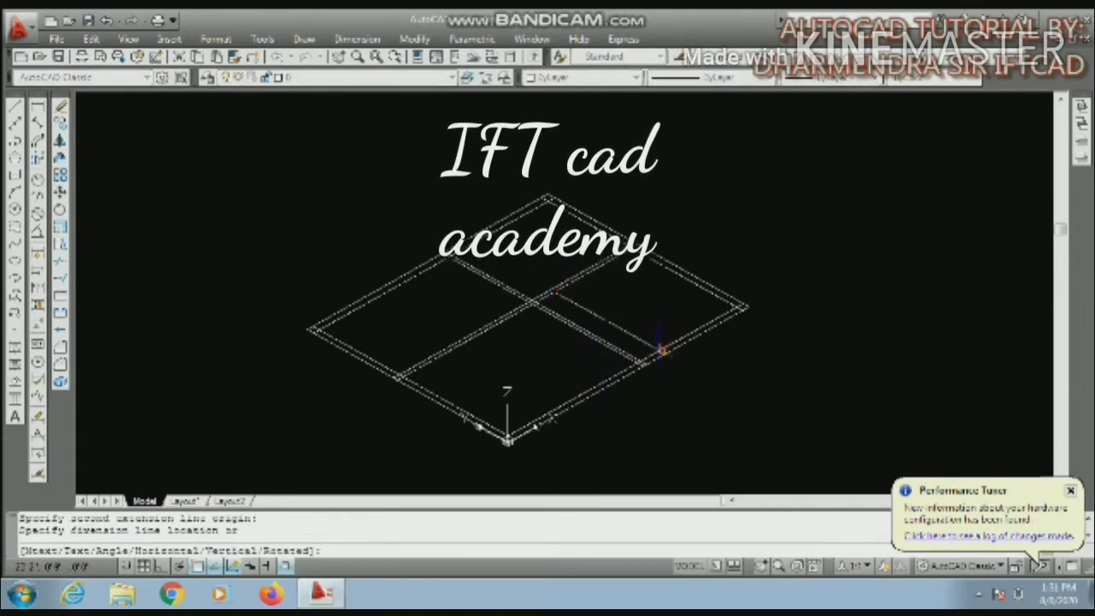
left_click(660, 336)
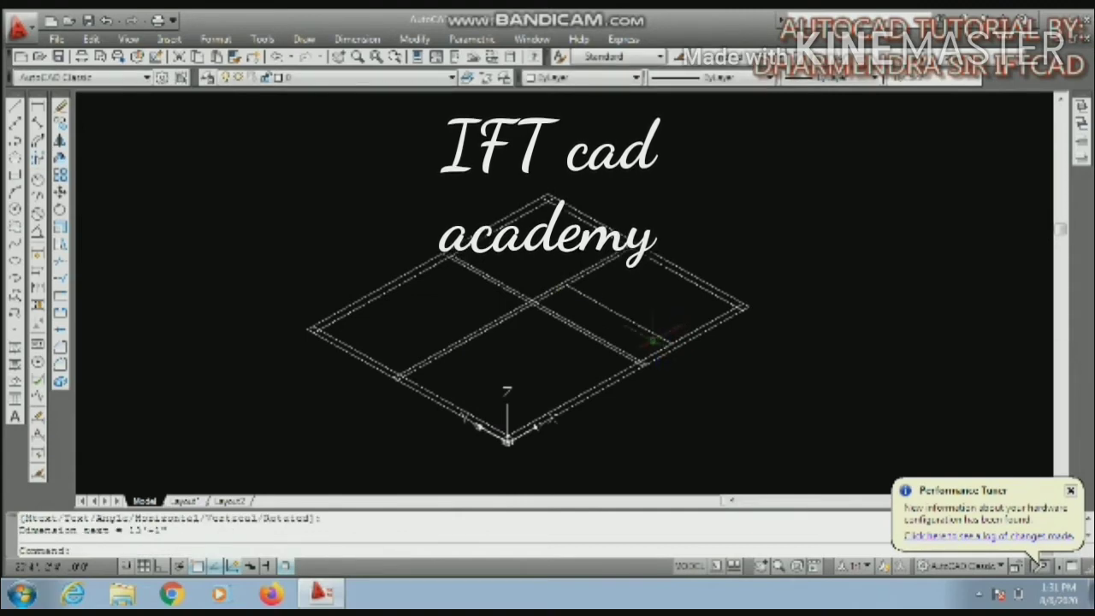
key("Escape")
left_click(659, 336)
left_click(638, 322)
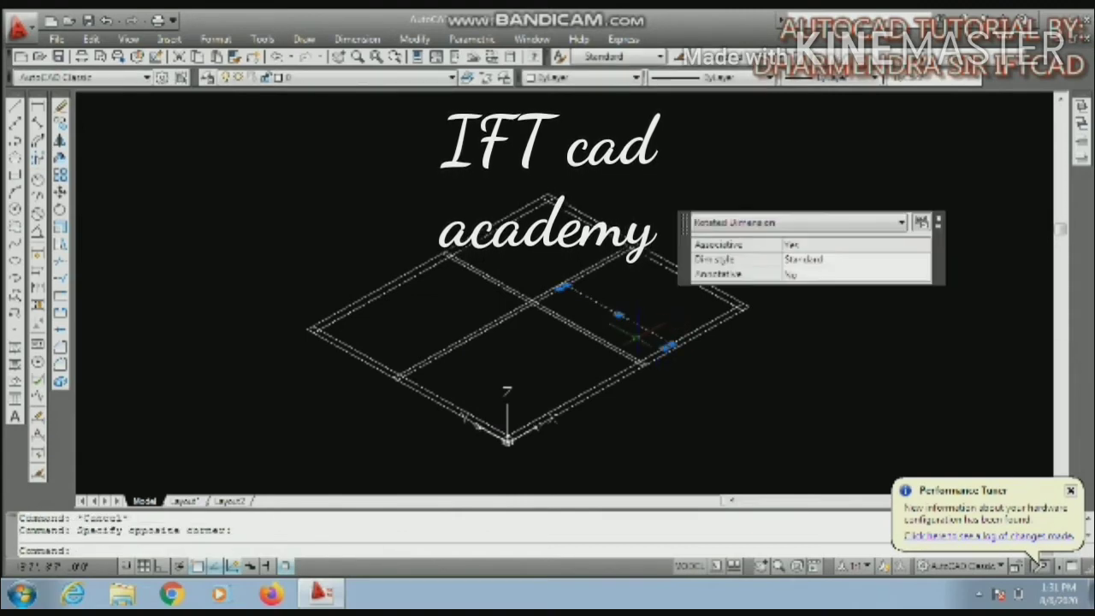
key("Delete")
key("Escape")
key("Escape")
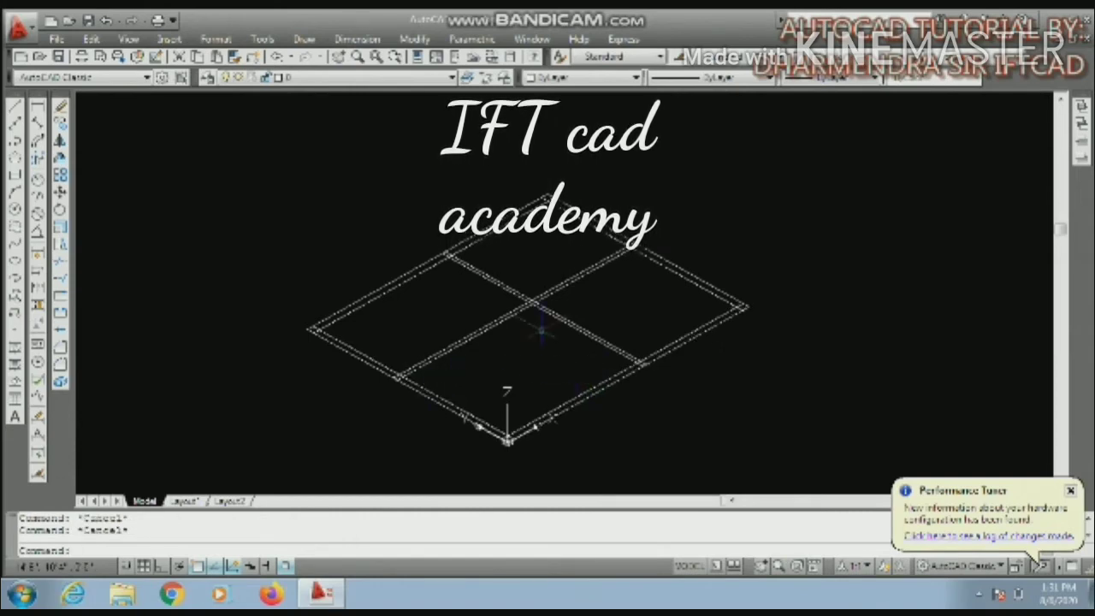
type("d")
Offset the lower-left edge 6' inward inside the outline.
key("Return")
type("6'")
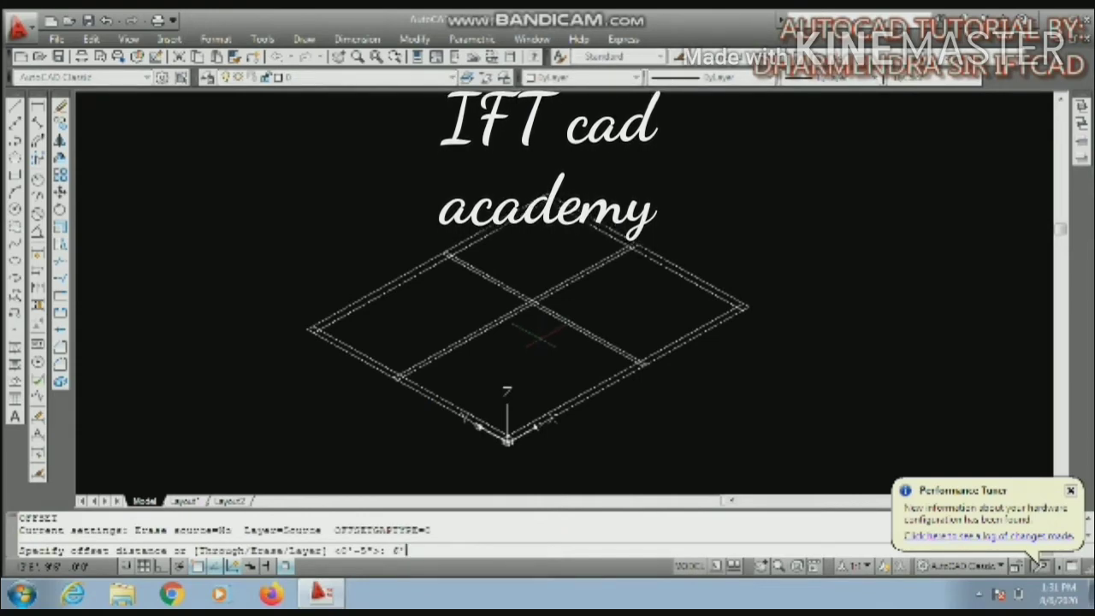
key("Return")
left_click(449, 395)
left_click(504, 366)
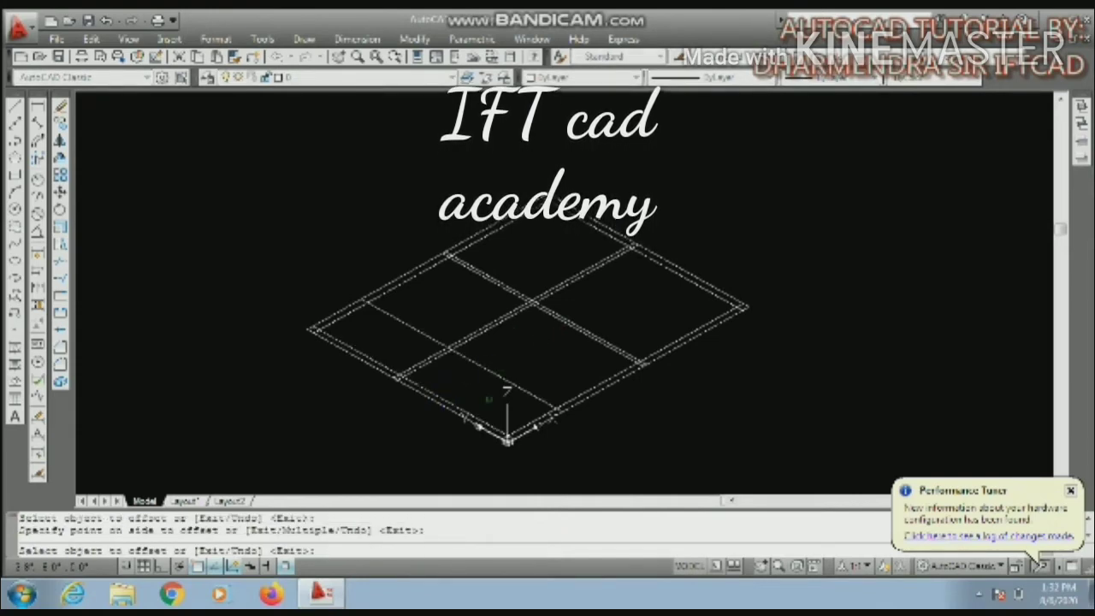
key("Escape")
key("Escape")
key("Escape")
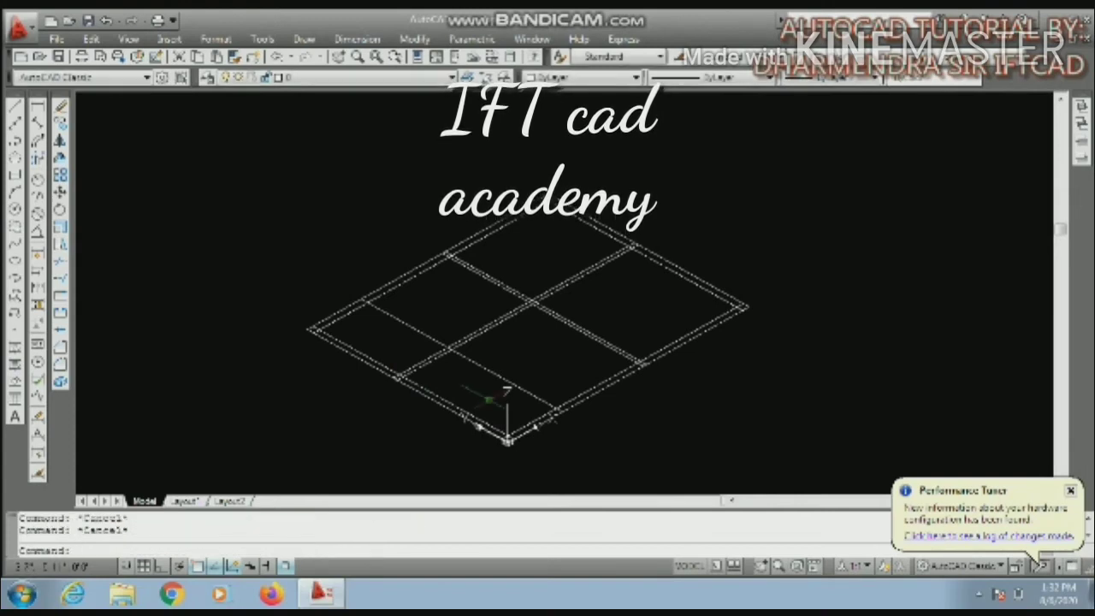
Thicken the new partition with a parallel copy and trim away the extra inner diagonal line.
type("o")
key("Return")
key("Return")
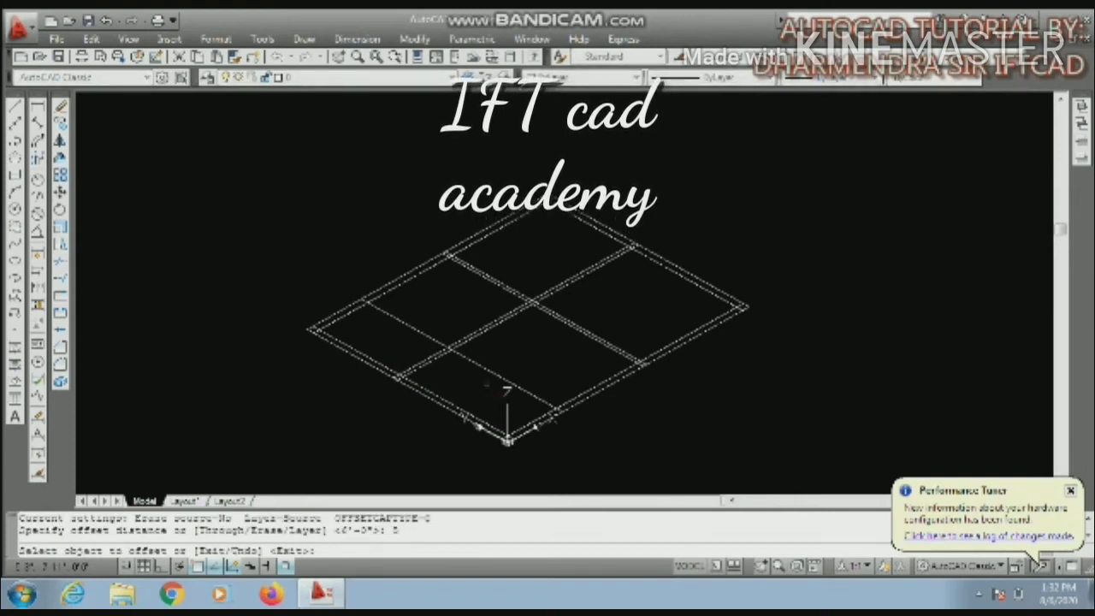
left_click(486, 373)
left_click(501, 366)
key("Escape")
key("Escape")
key("Escape")
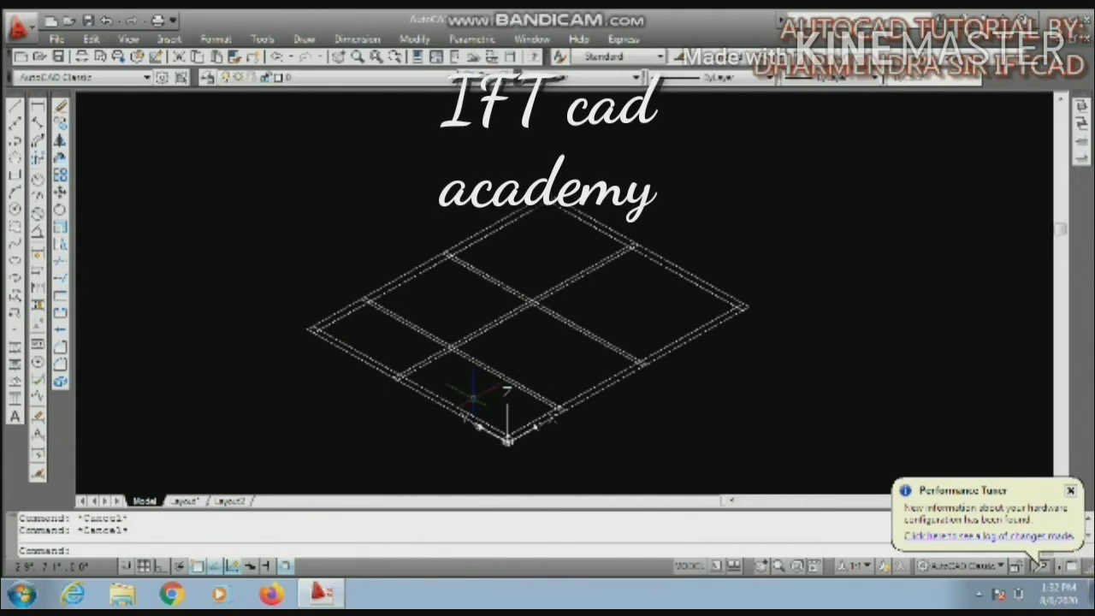
type("sc")
key("Return")
key("Return")
left_click(491, 379)
left_click(469, 400)
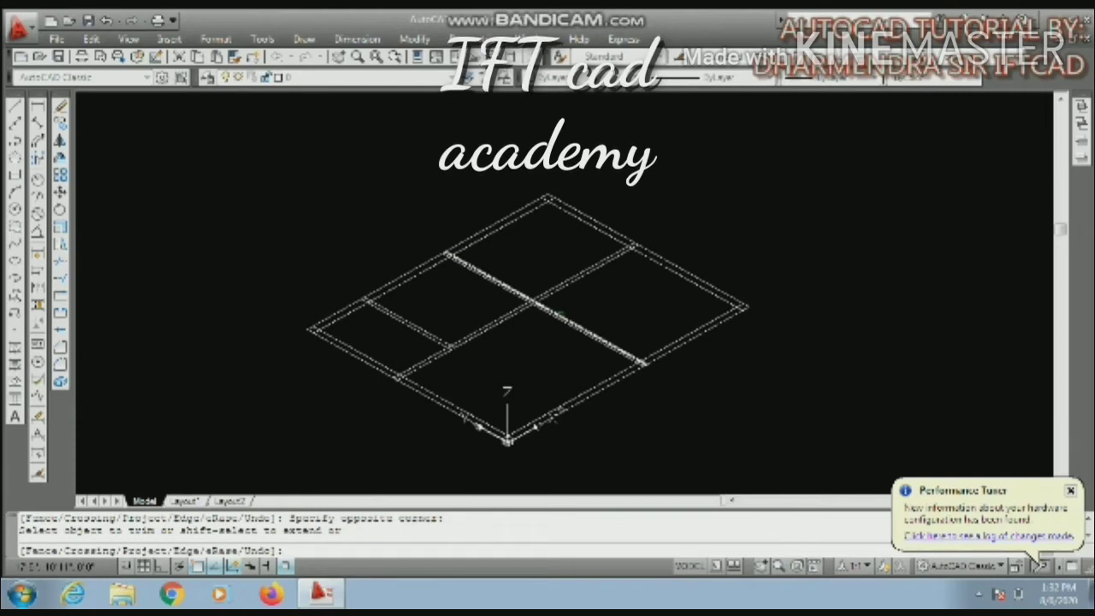
Offset the upper-left edge 7' inward for a new wall line.
scroll(560, 315, "up", 2)
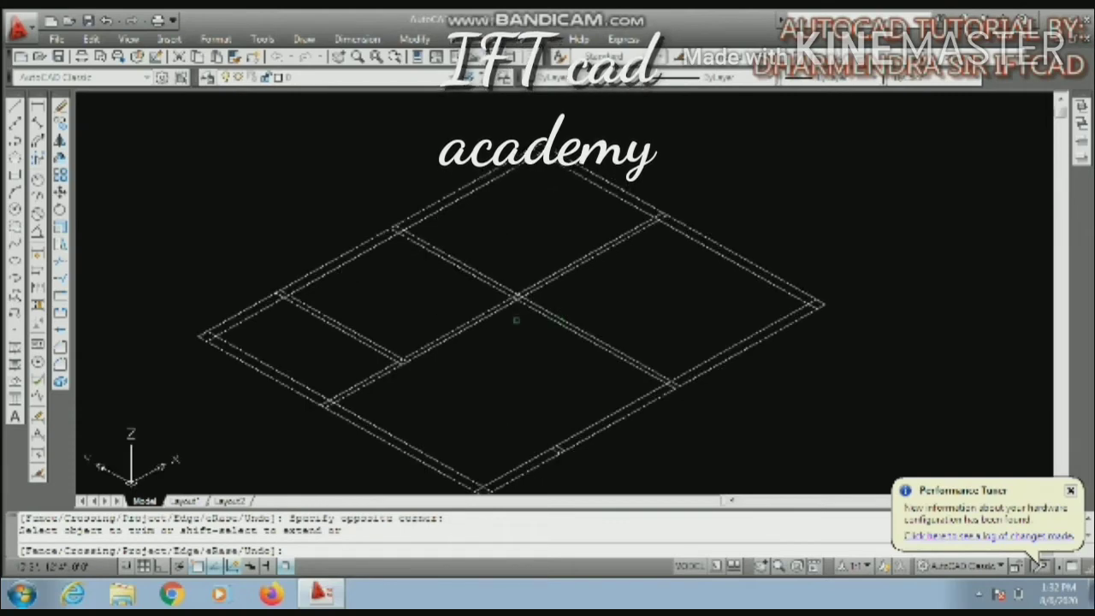
key("Escape")
key("Escape")
key("Escape")
type("o")
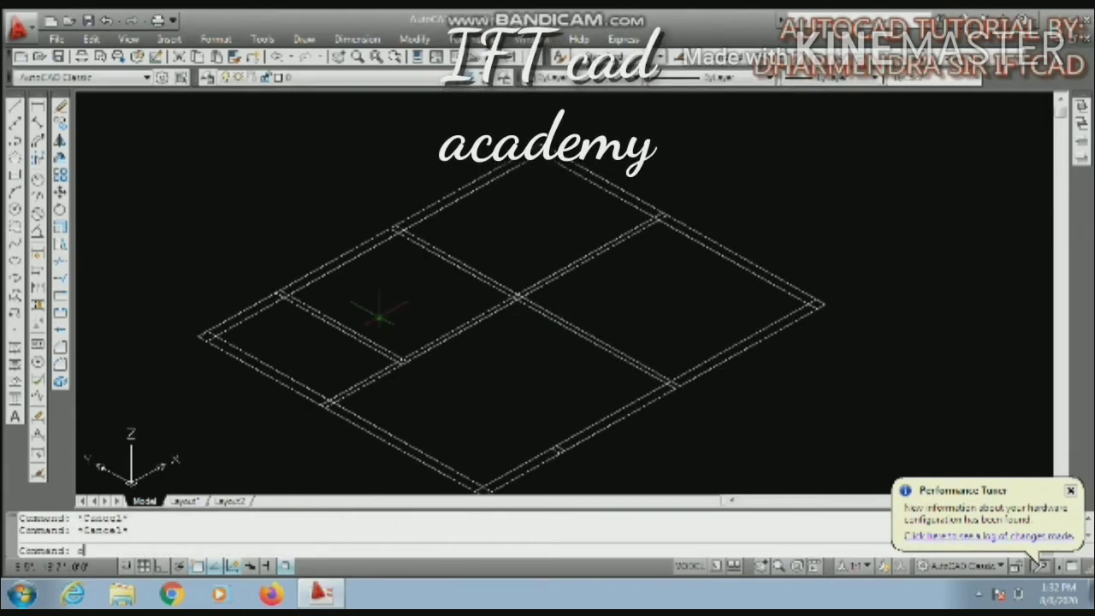
key("Return")
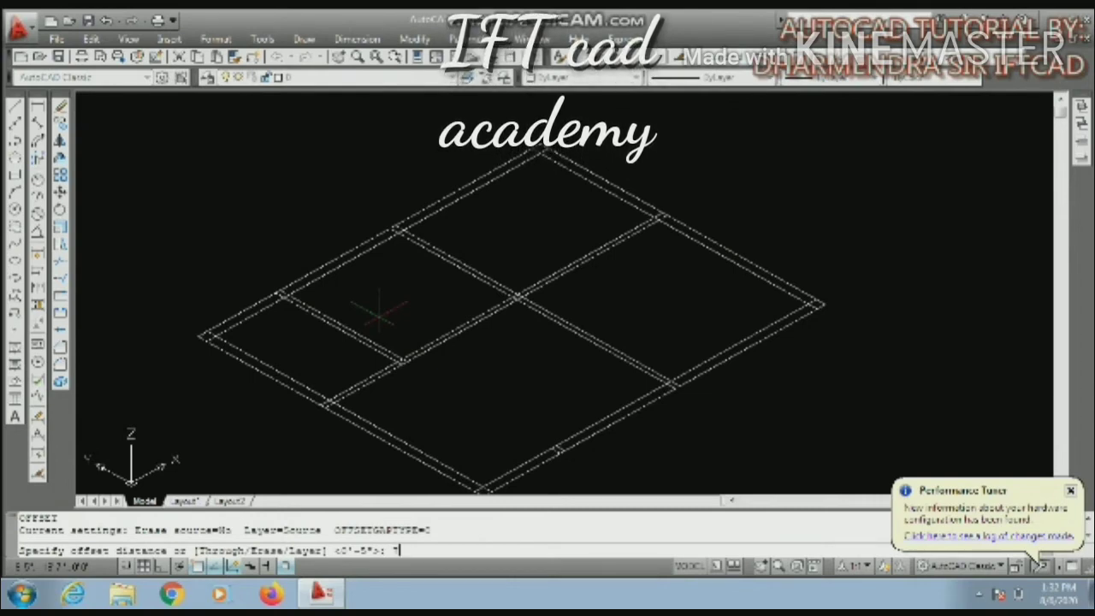
type("'")
key("Return")
left_click(360, 257)
left_click(417, 283)
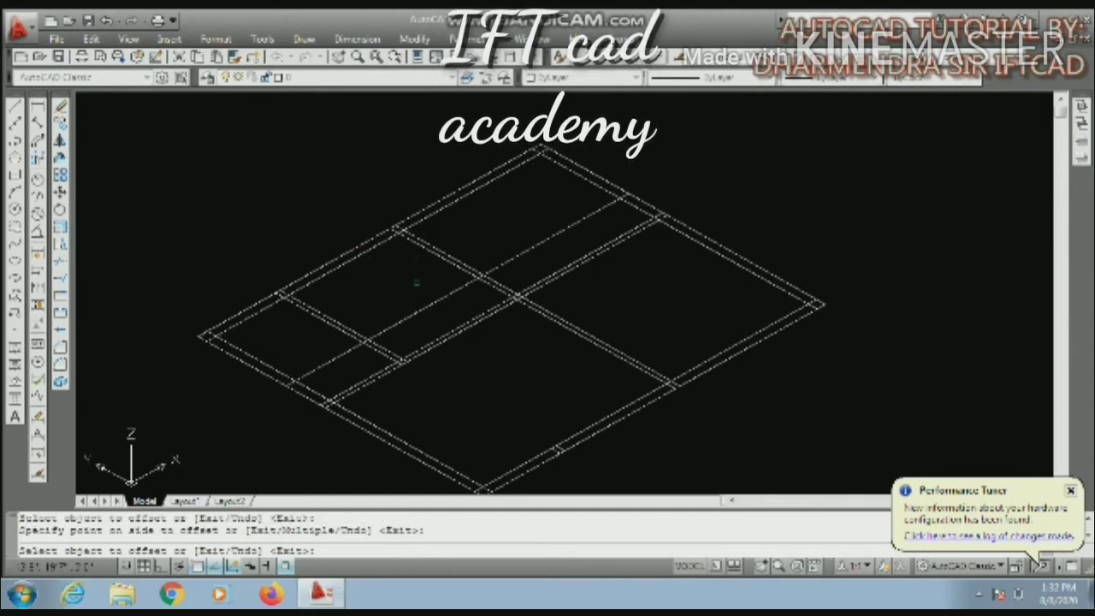
key("Escape")
key("Escape")
key("Escape")
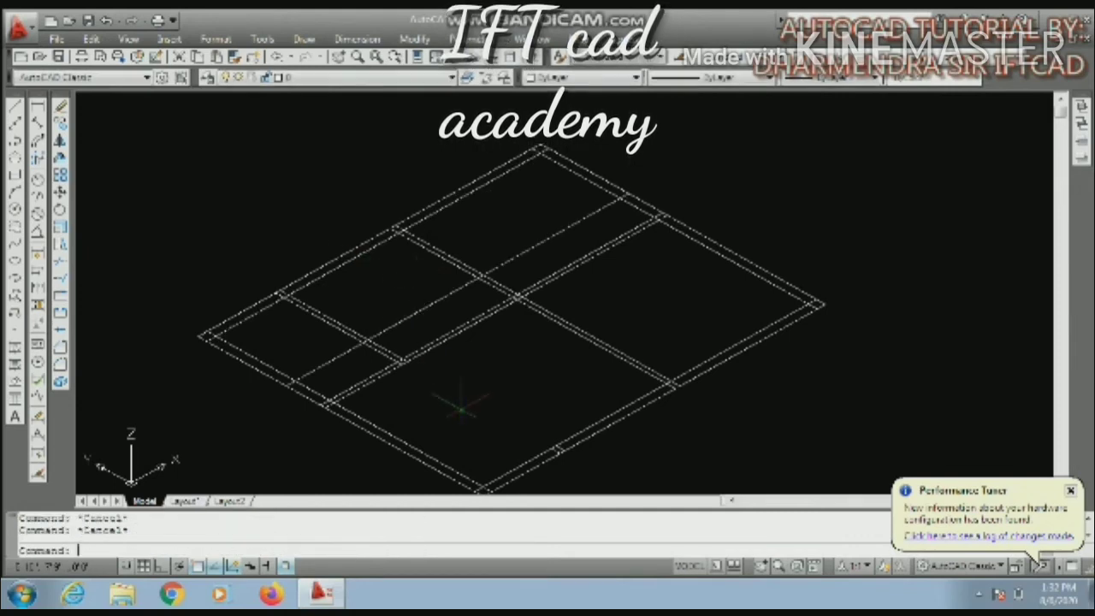
type("tr")
Trim the two middle parallel lines and the short segment in the lower-left room.
key("Return")
key("Return")
left_click(454, 394)
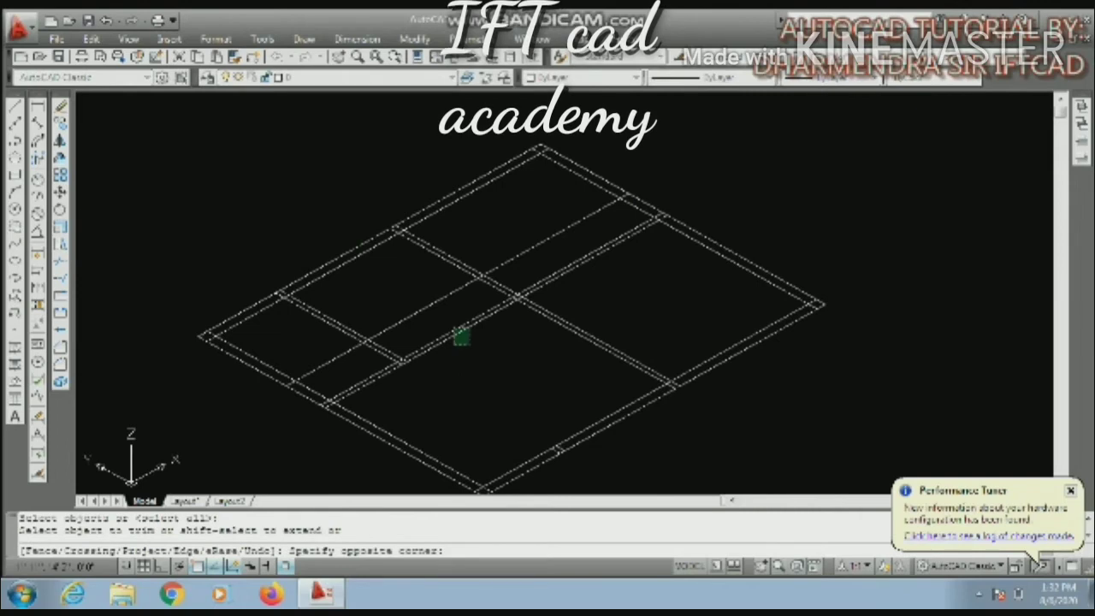
left_click(460, 335)
left_click(342, 369)
left_click(303, 355)
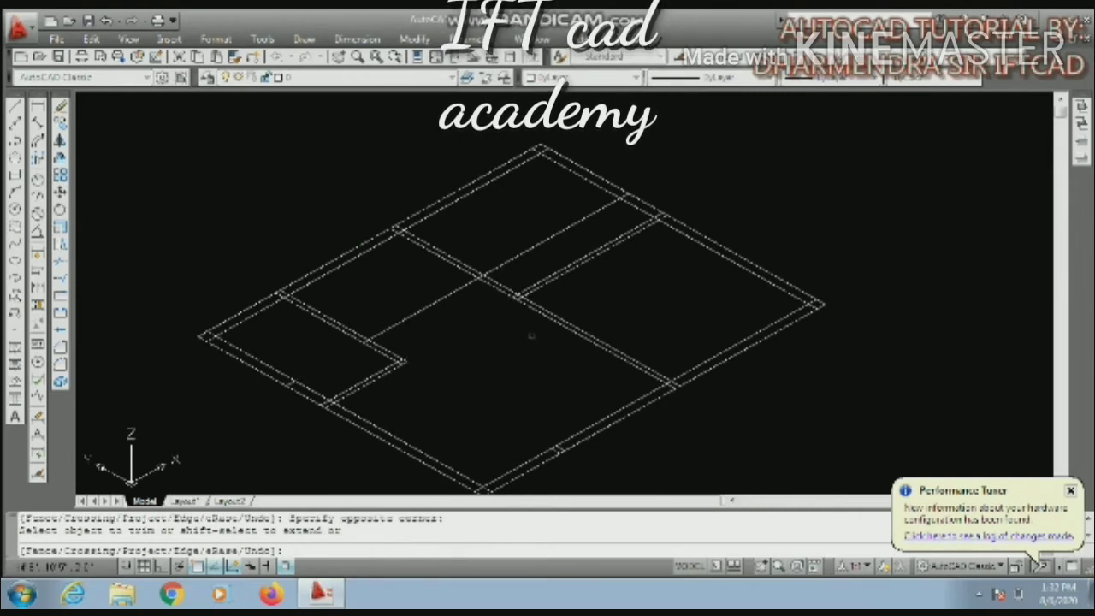
key("Escape")
Offset the middle diagonal line by 5 to thicken that wall.
type("o")
key("Return")
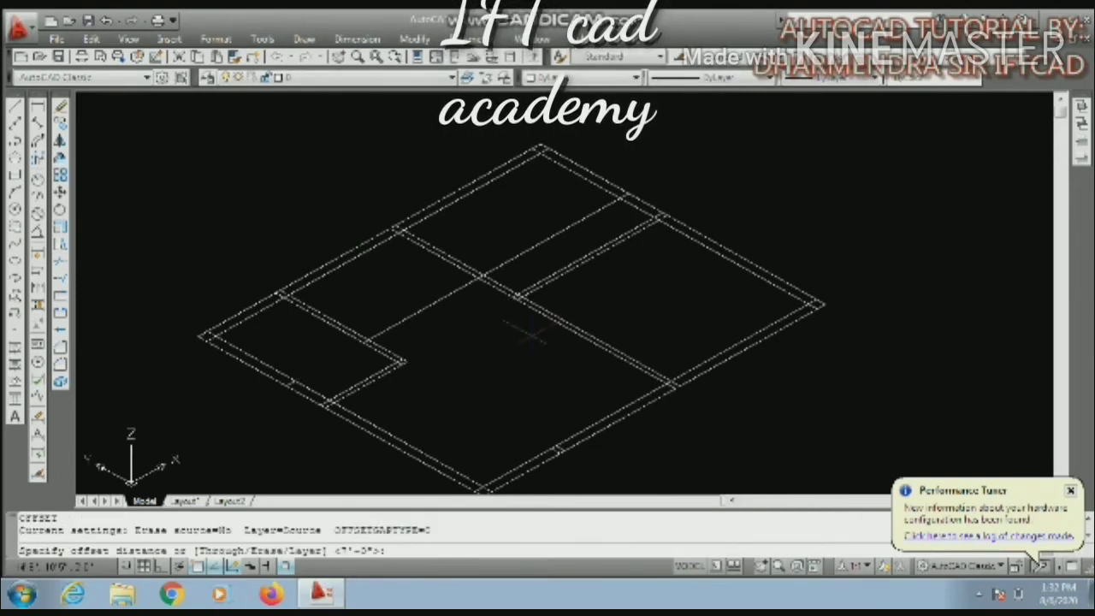
type("5")
key("Return")
left_click(435, 301)
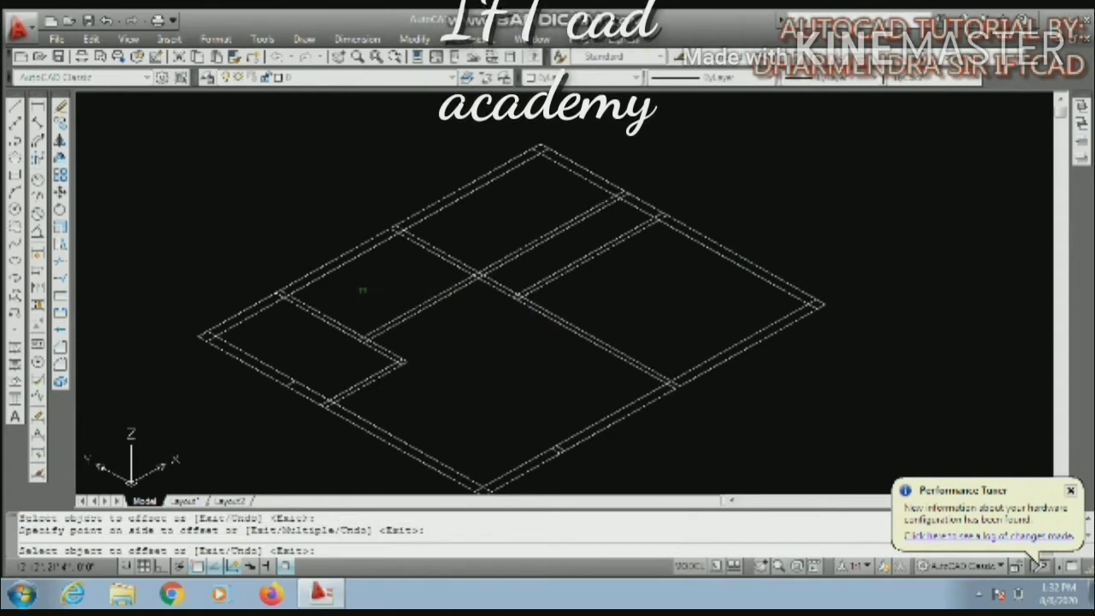
left_click(362, 289)
key("Escape")
key("Escape")
Trim the upper inner diagonal line with a crossing window.
type("tr")
key("Return")
key("Return")
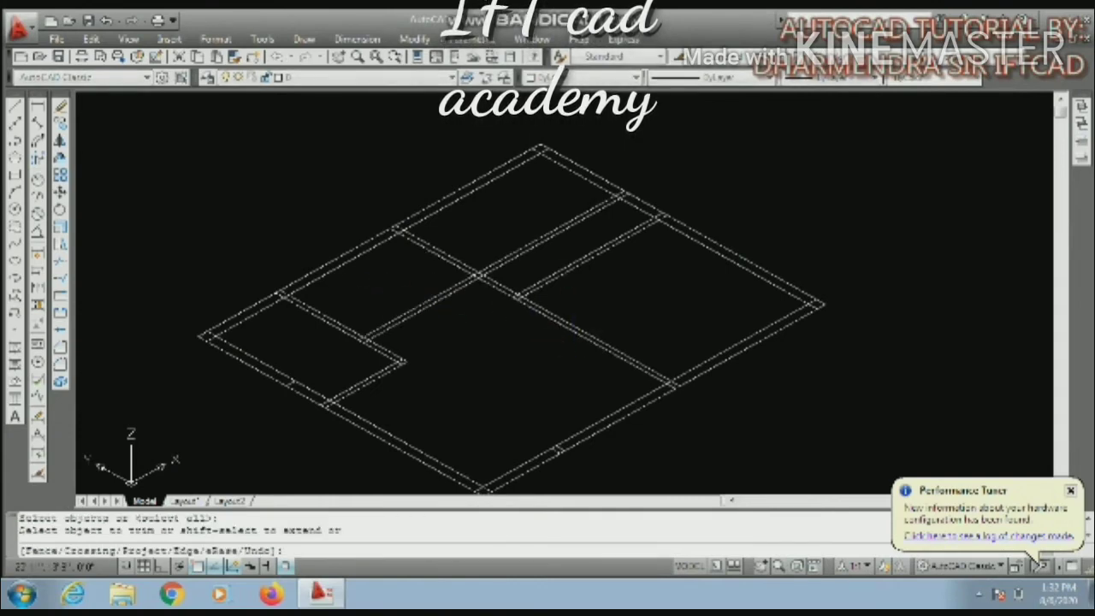
left_click(557, 219)
left_click(464, 257)
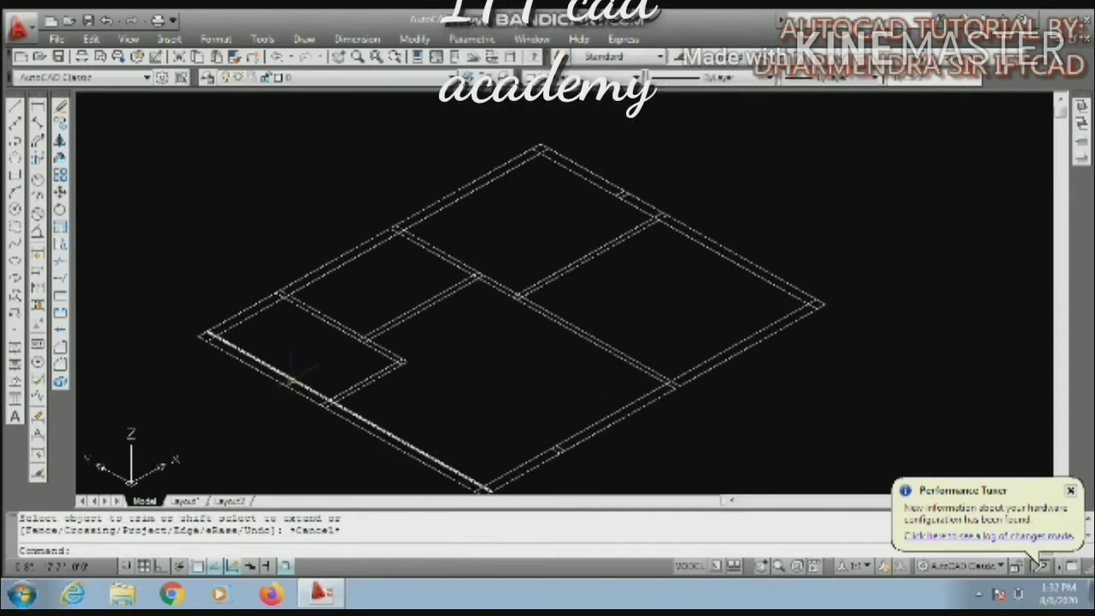
Delete the stray line along the lower-left edge and the short cross lines.
key("Escape")
key("Escape")
left_click(291, 381)
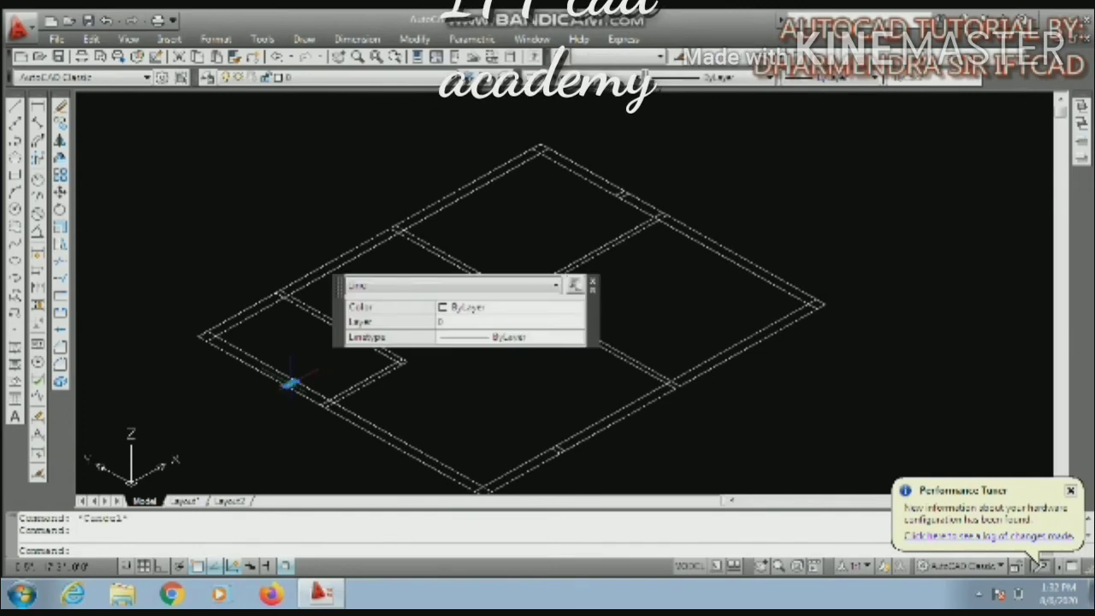
key("Delete")
scroll(585, 462, "up", 5)
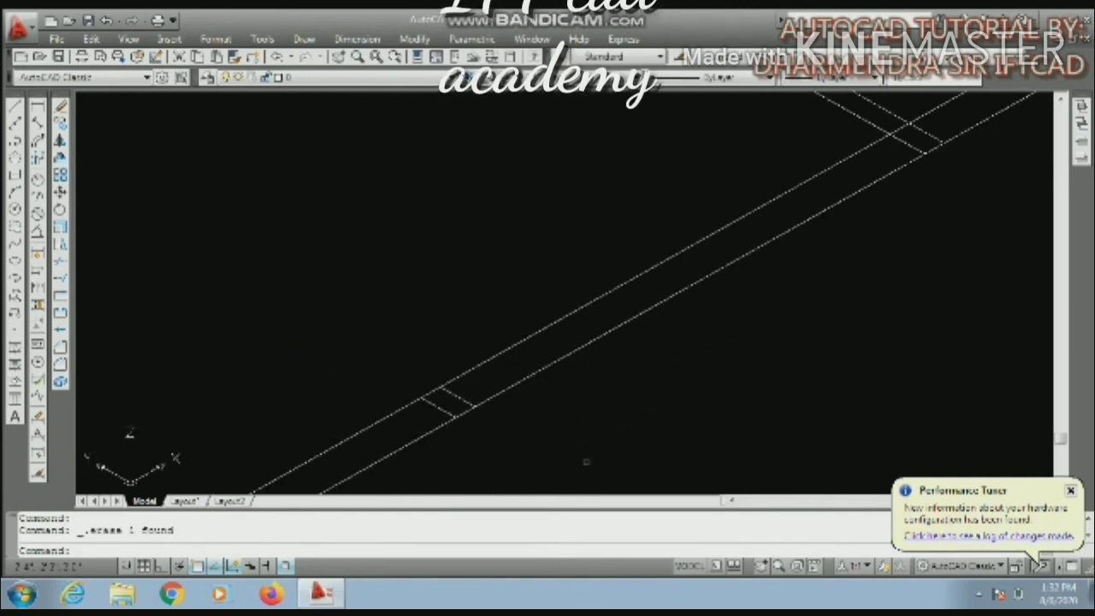
left_click(428, 408)
key("Delete")
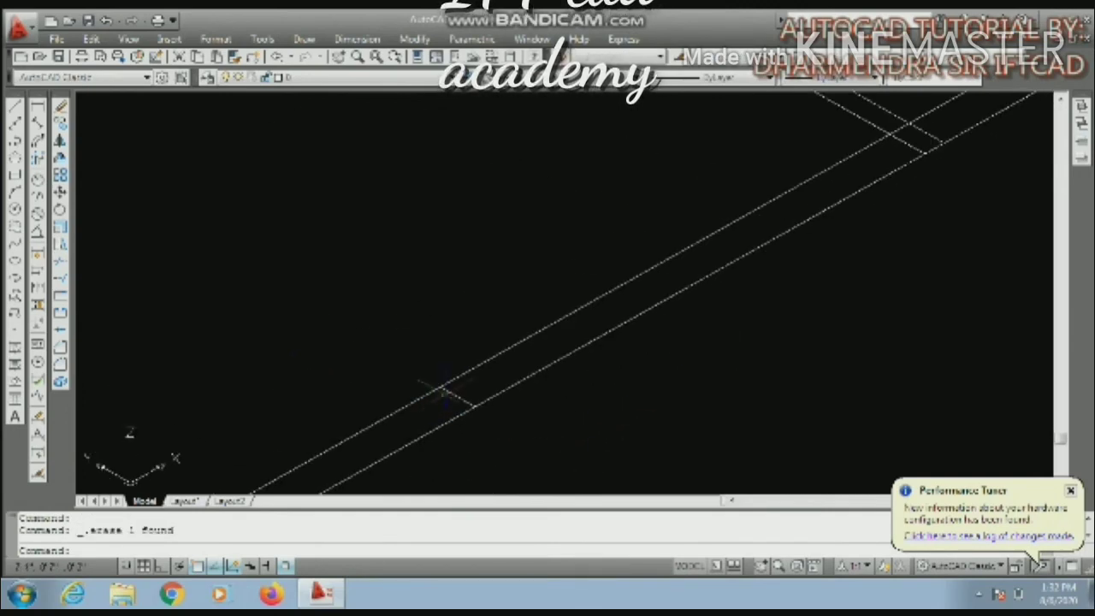
double_click(454, 393)
key("Delete")
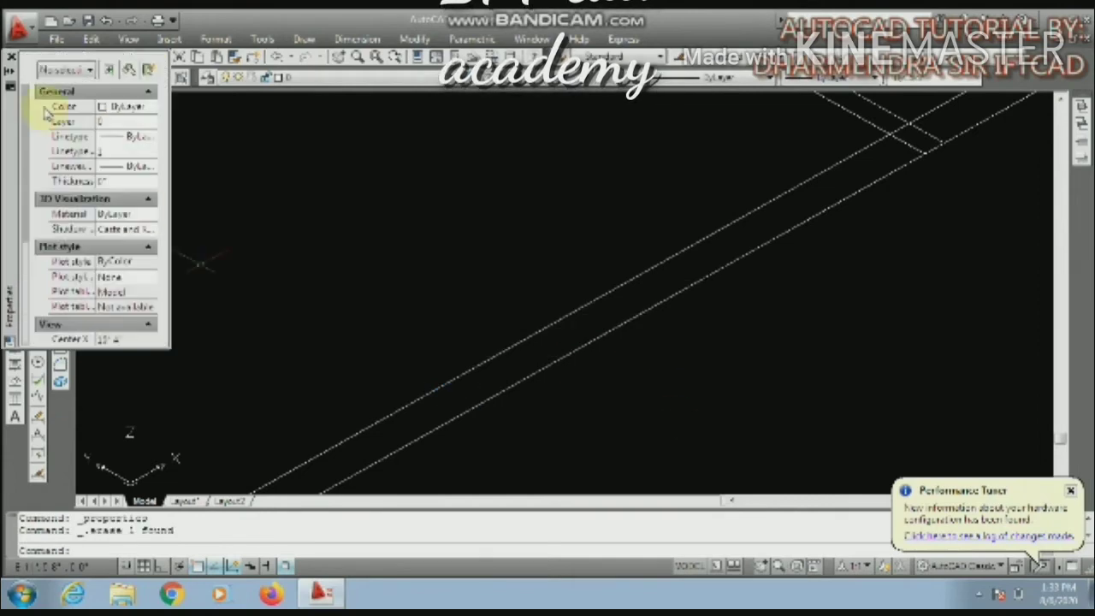
left_click(12, 57)
Zoom and pan so the floor plan's walls fill the drawing area.
scroll(508, 245, "down", 5)
scroll(479, 291, "down", 1)
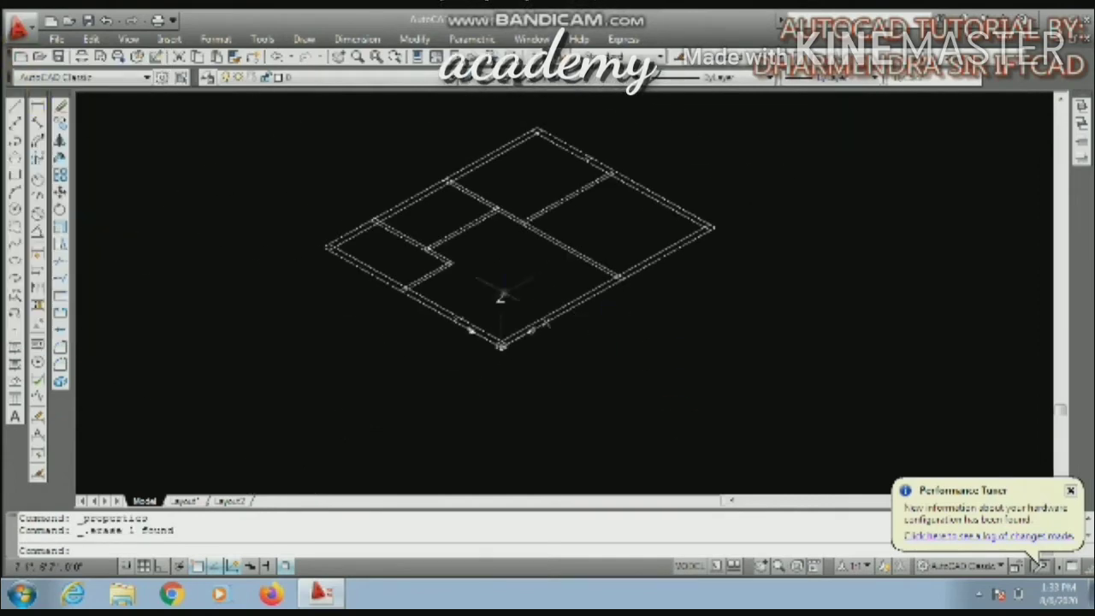
scroll(501, 299, "up", 2)
middle_click_drag(492, 283, 582, 350)
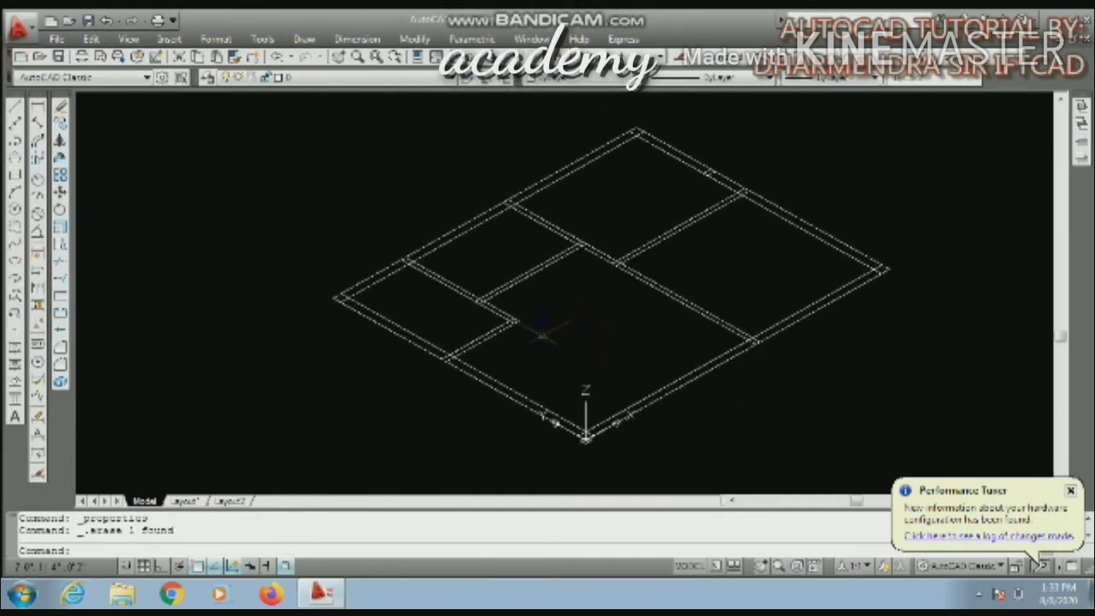
scroll(438, 317, "up", 2)
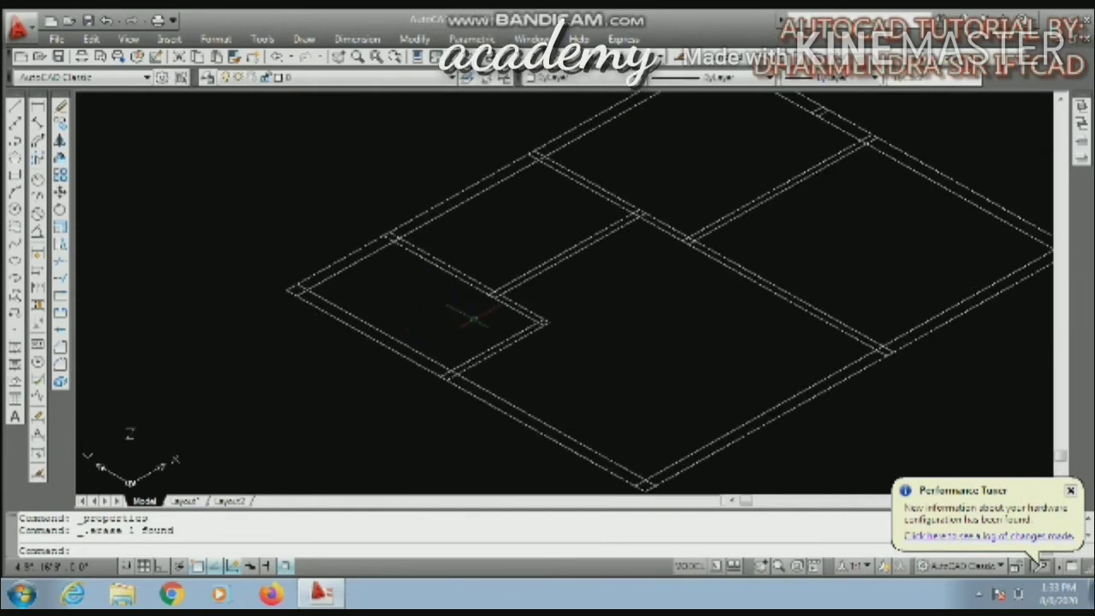
middle_click_drag(727, 347, 685, 361)
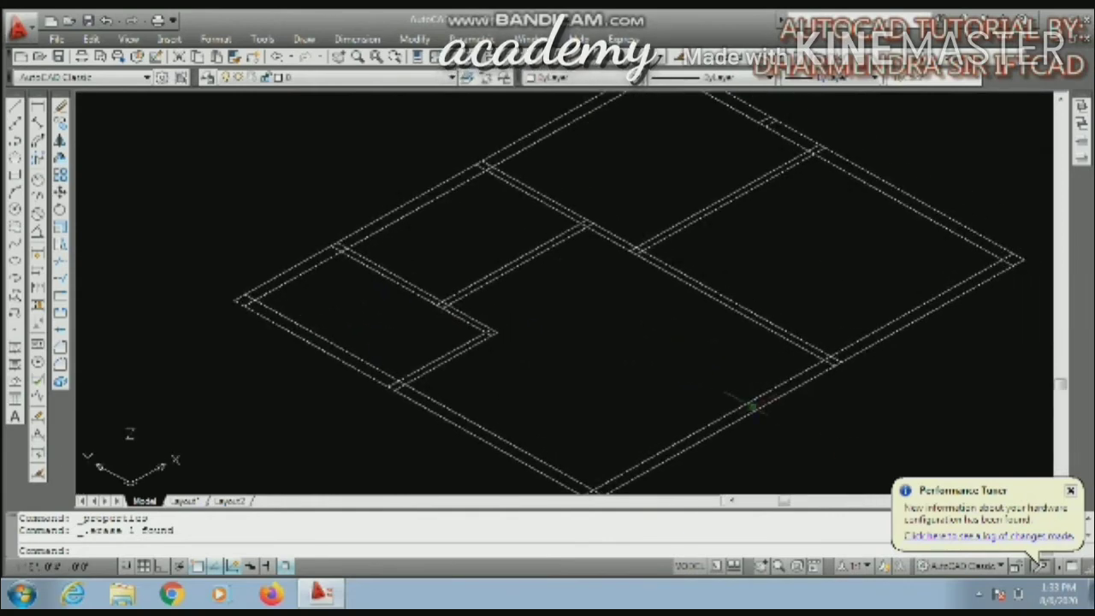
mouse_move(747, 395)
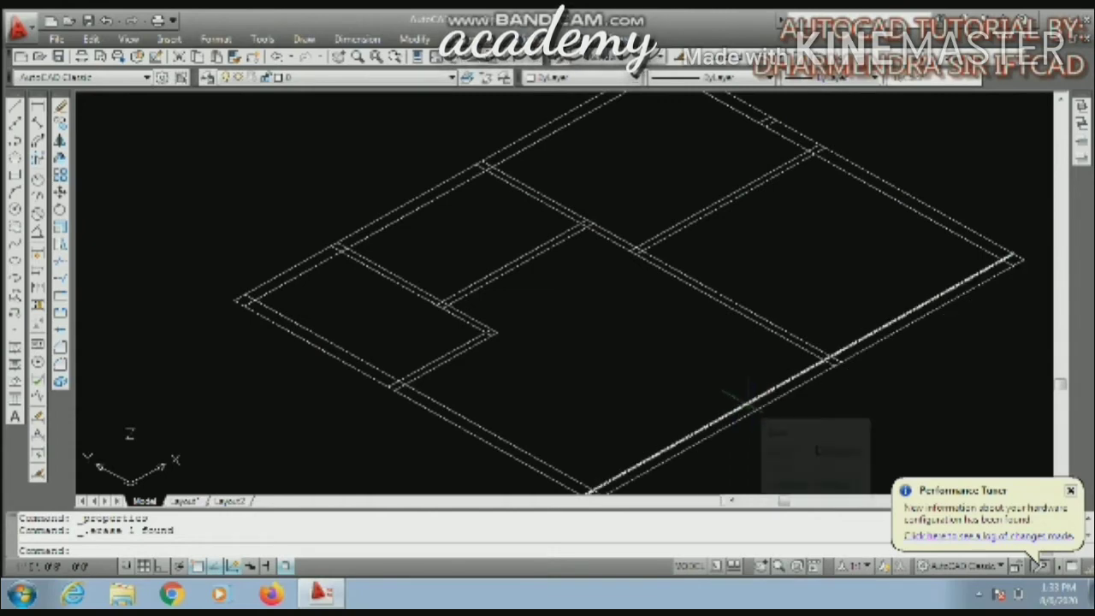
key("Escape")
key("Escape")
type("dli")
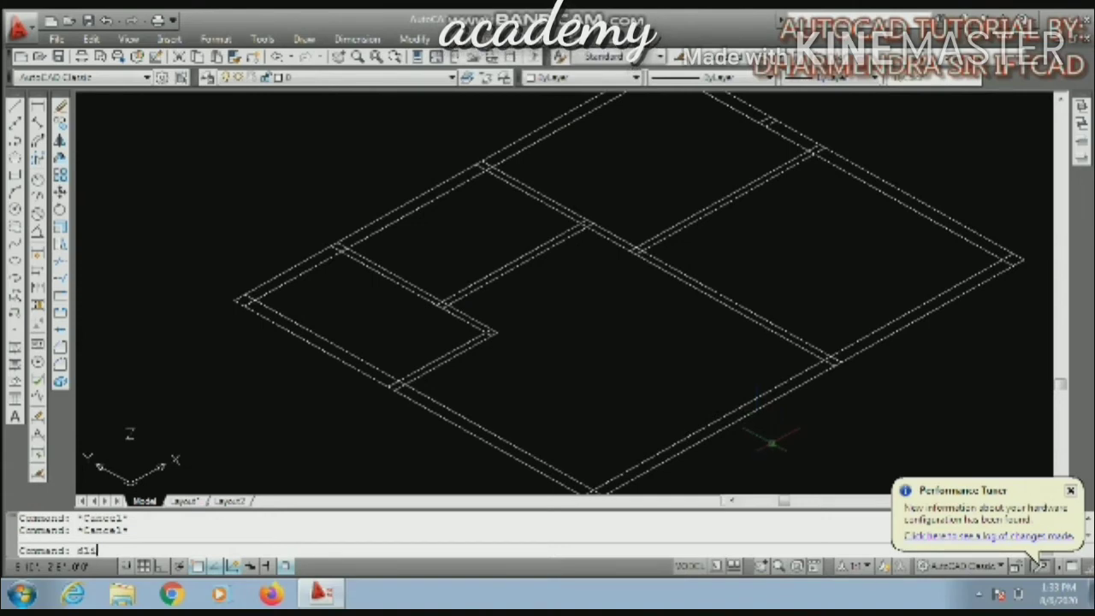
Measure the lower-right wall with a temporary linear dimension (16'-1"), then delete it.
key("Return")
left_click(572, 479)
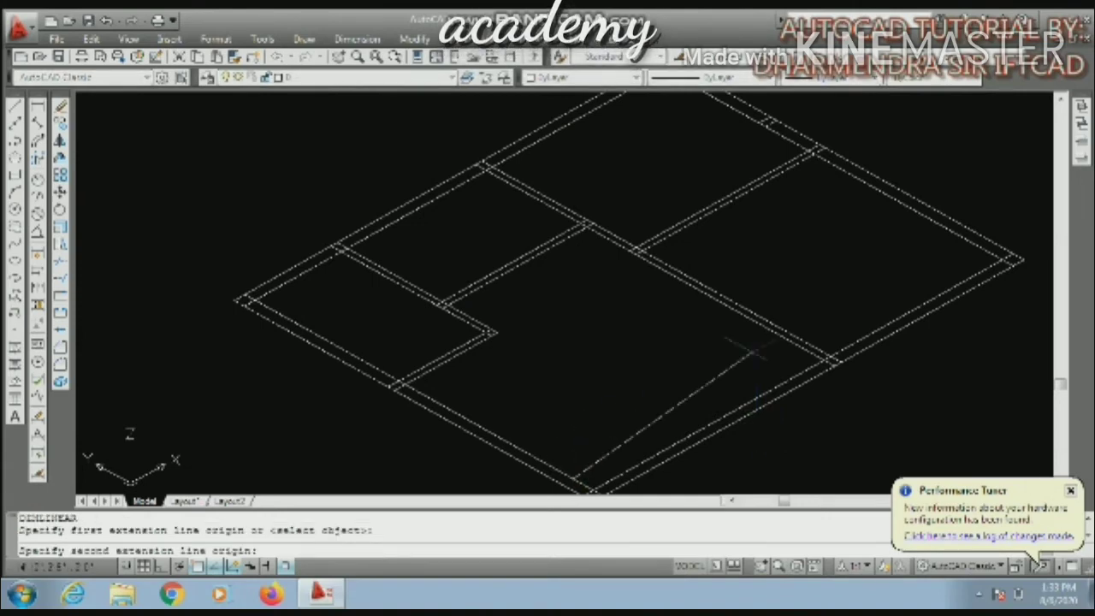
left_click(807, 345)
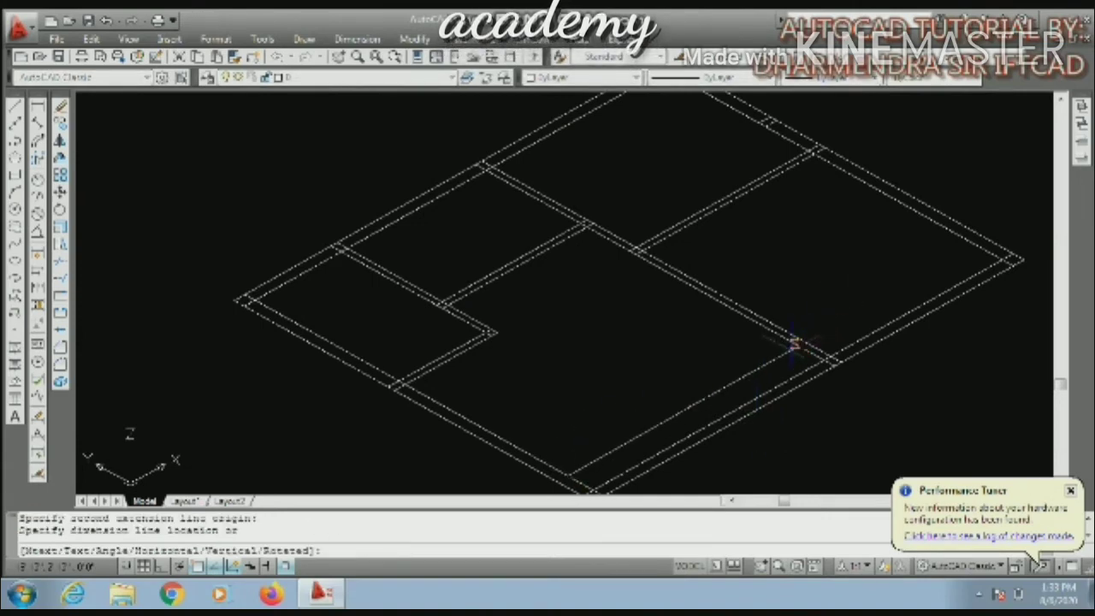
left_click(789, 346)
key("Escape")
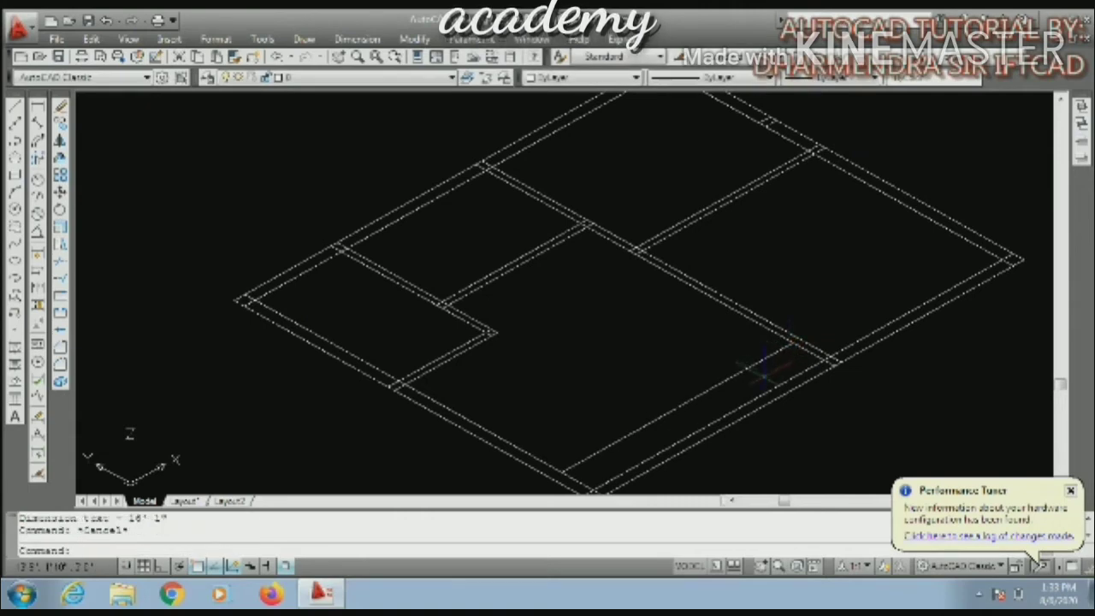
left_click(743, 371)
key("Delete")
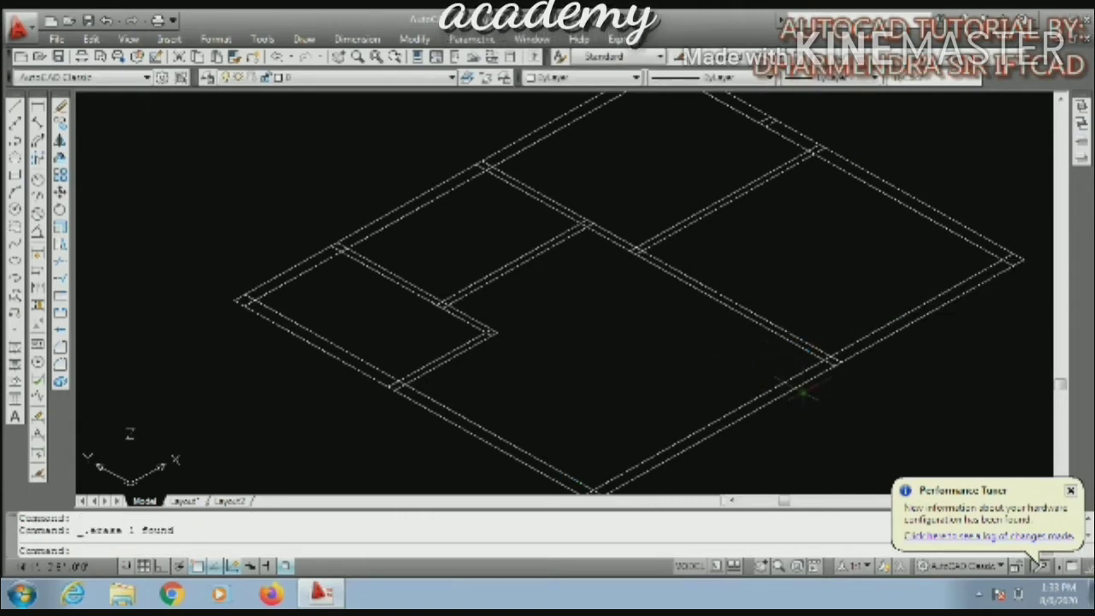
key("Escape")
key("Escape")
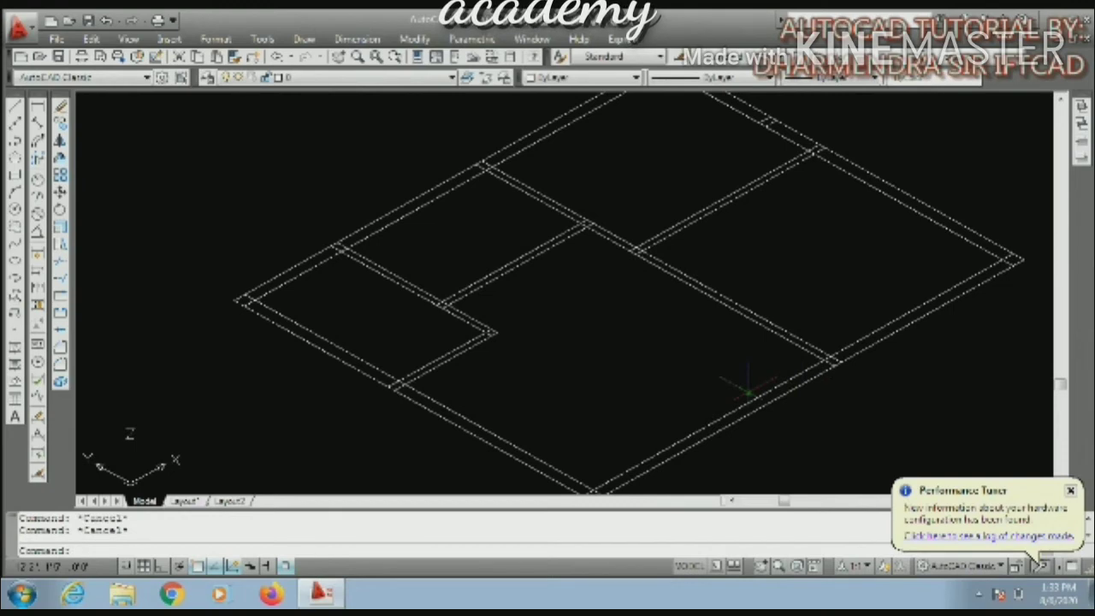
type("o")
Offset a wall line 6 units toward the inner side.
key("Return")
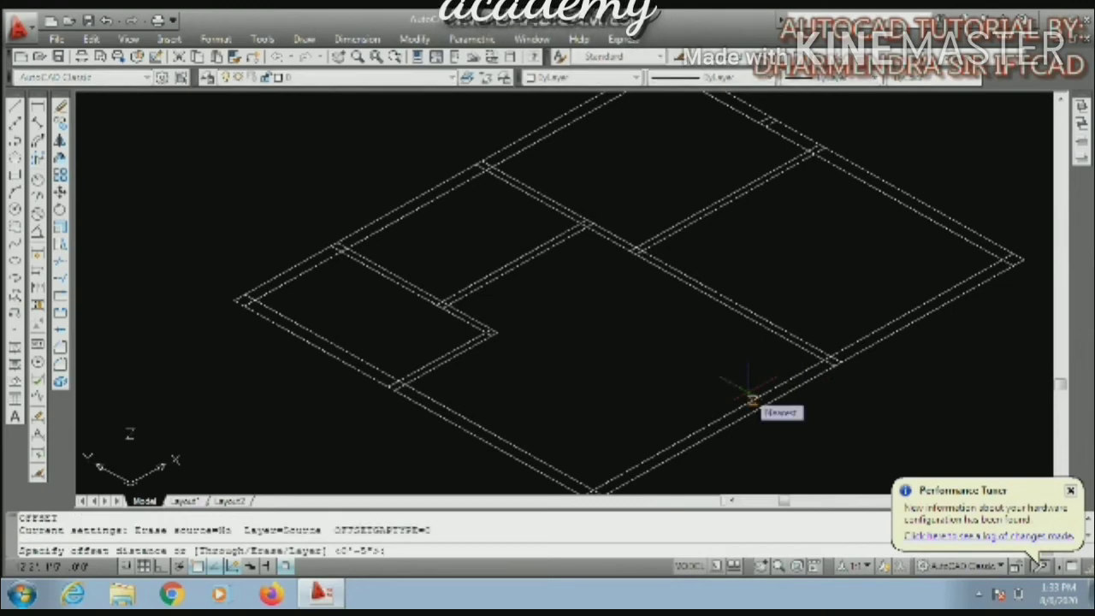
type("6")
key("Return")
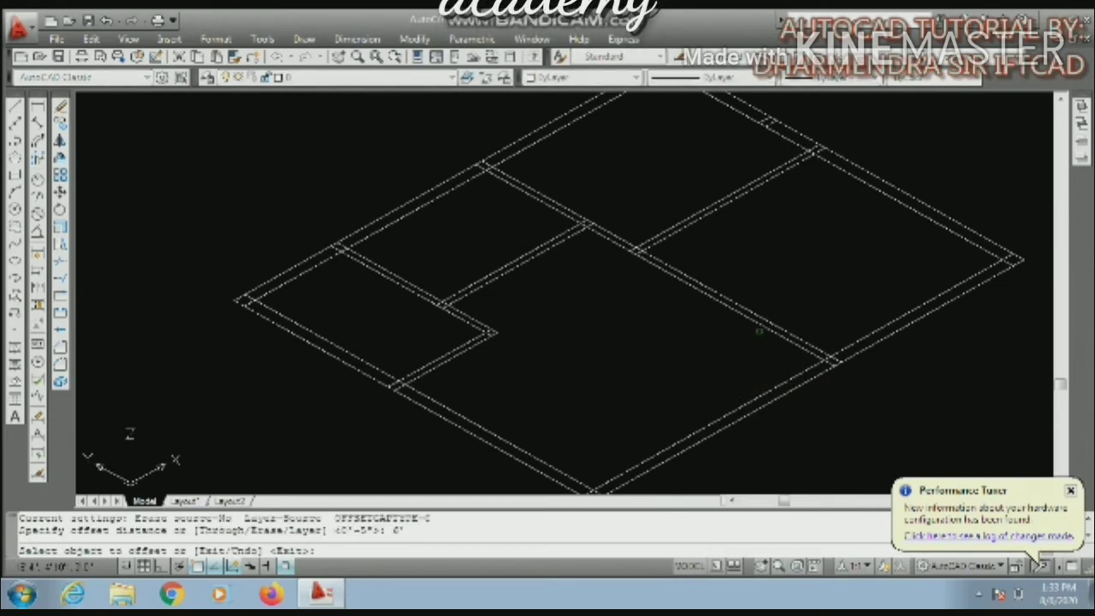
left_click(736, 309)
left_click(736, 382)
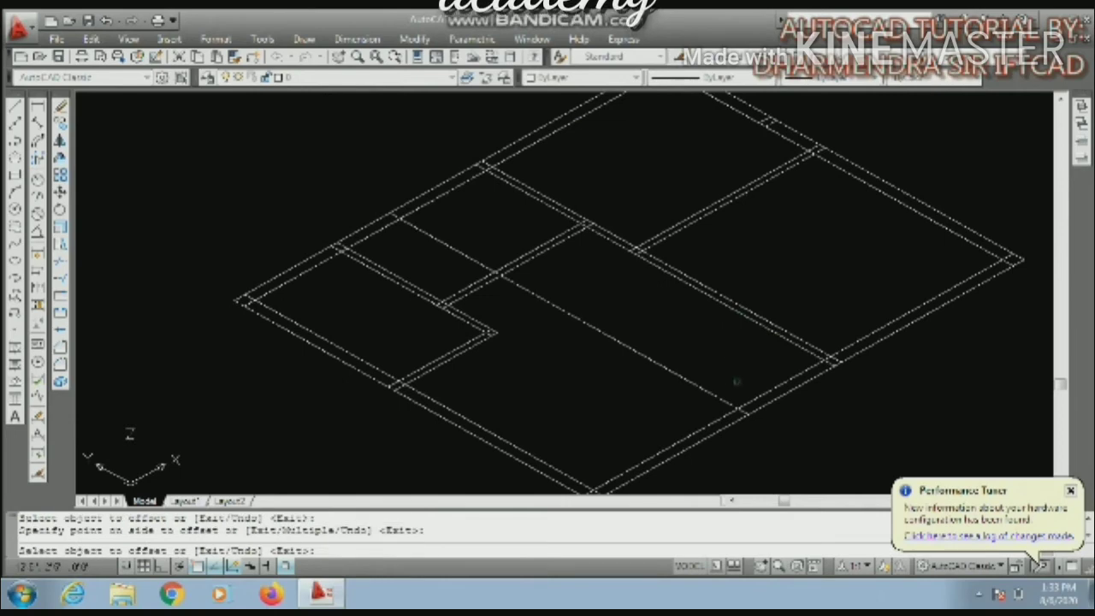
key("Escape")
Offset another wall line 5 units toward the inner side.
key("Return")
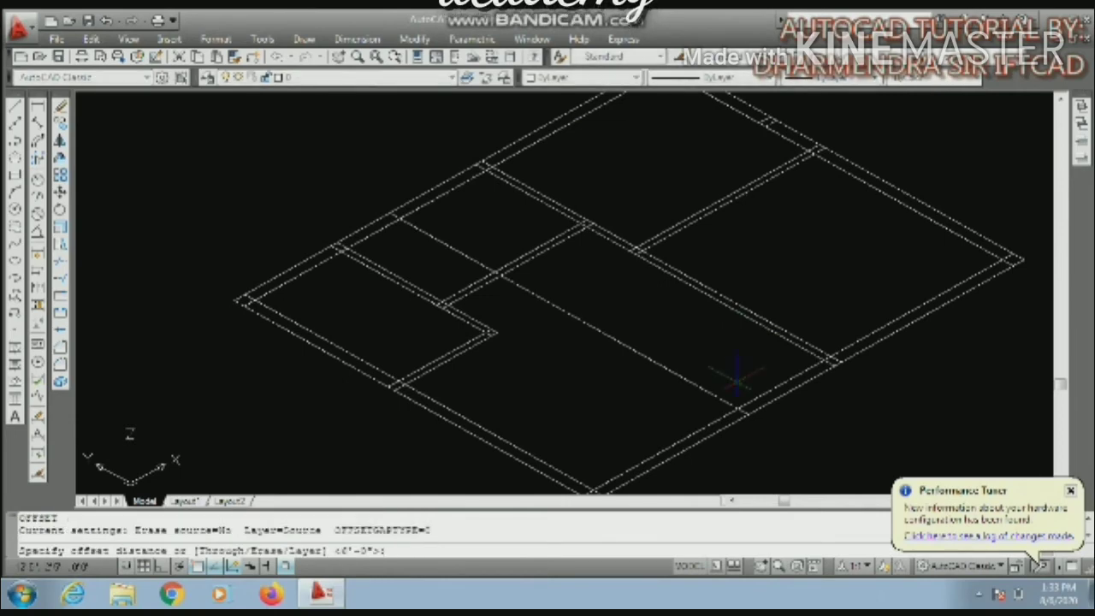
type("5")
key("Return")
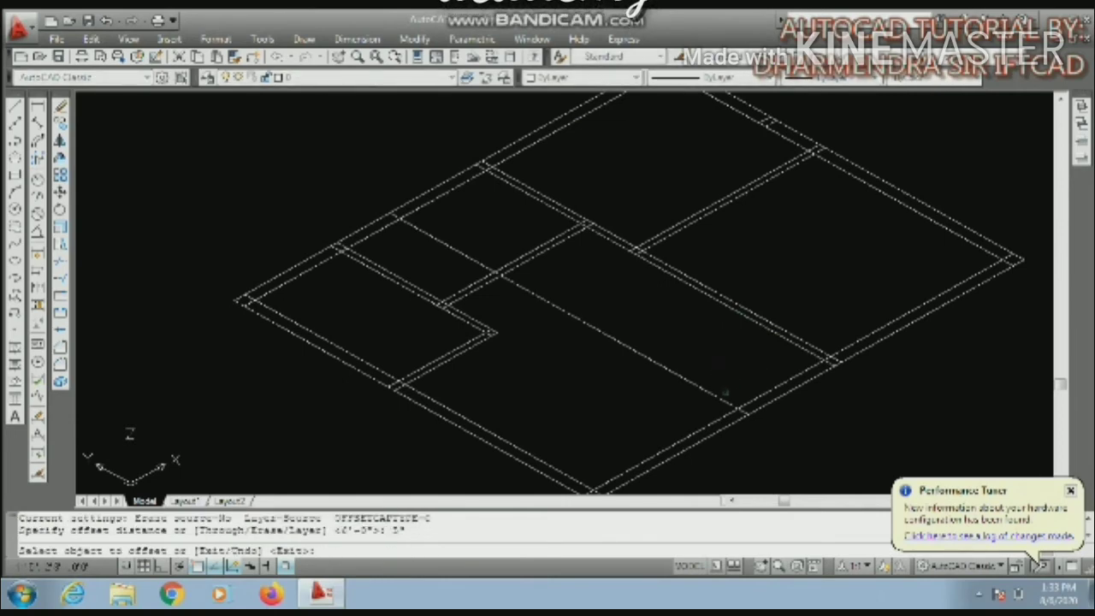
left_click(724, 394)
left_click(696, 408)
key("Escape")
key("Escape")
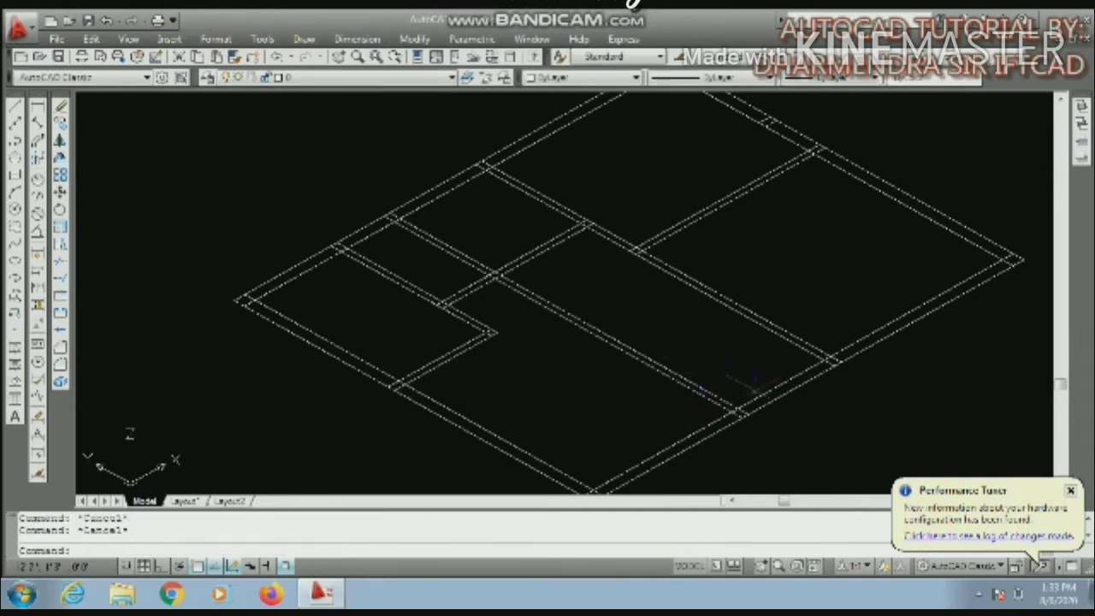
Offset the lower-right wall line 13' toward the plan's interior.
type("o")
key("Return")
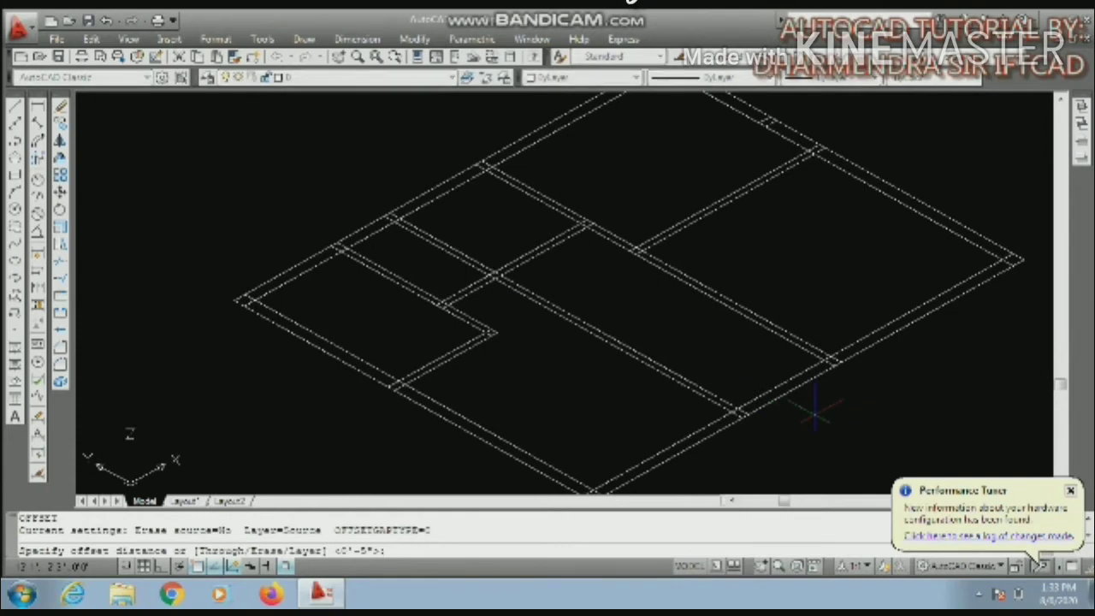
type("13'")
key("Return")
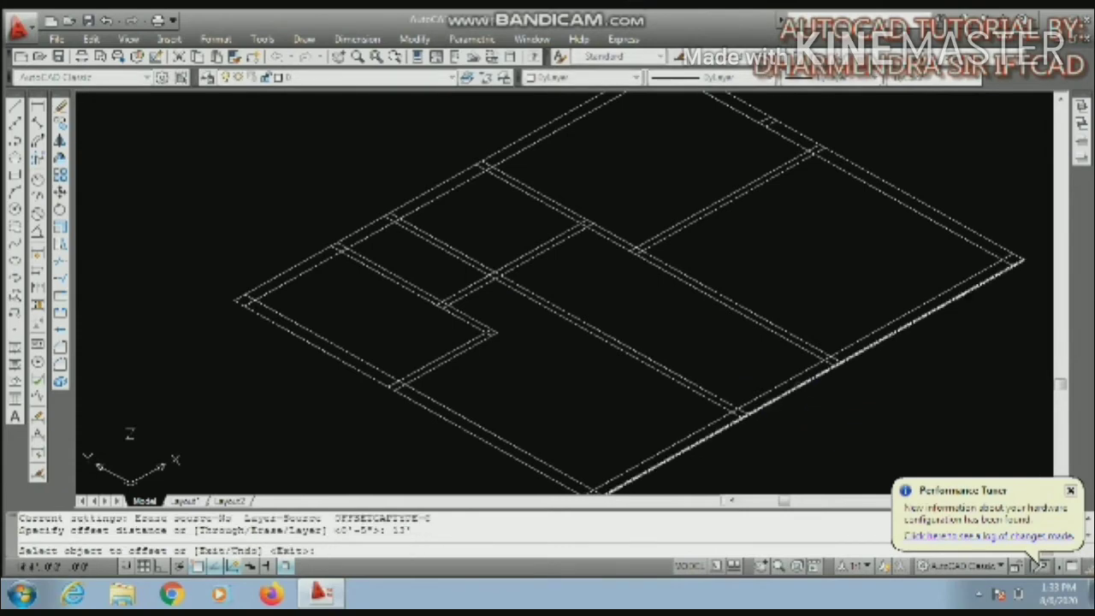
left_click(791, 379)
left_click(677, 349)
key("Escape")
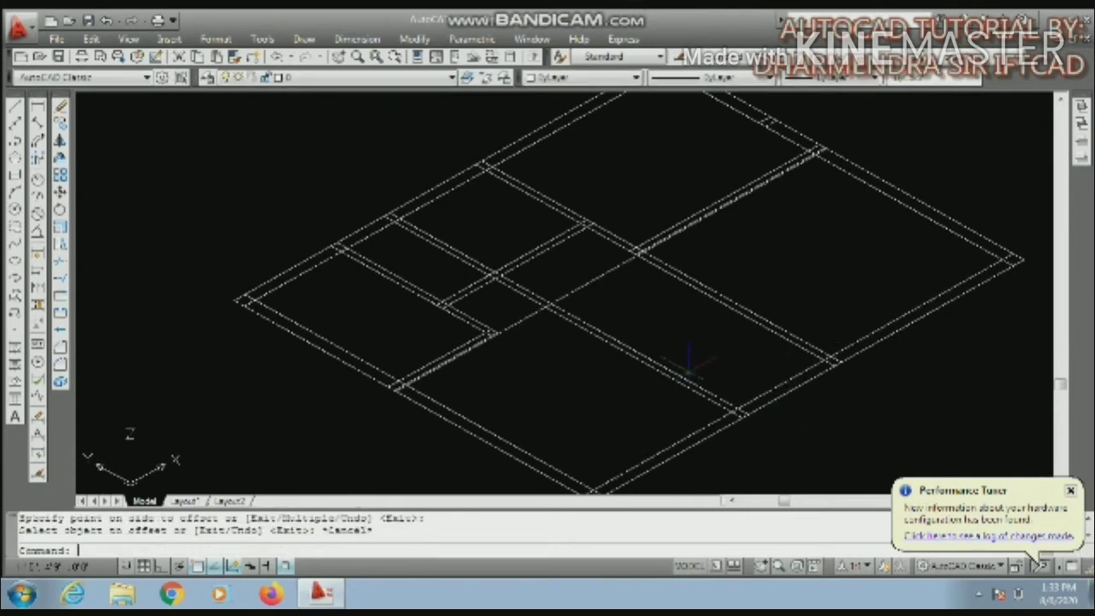
key("Escape")
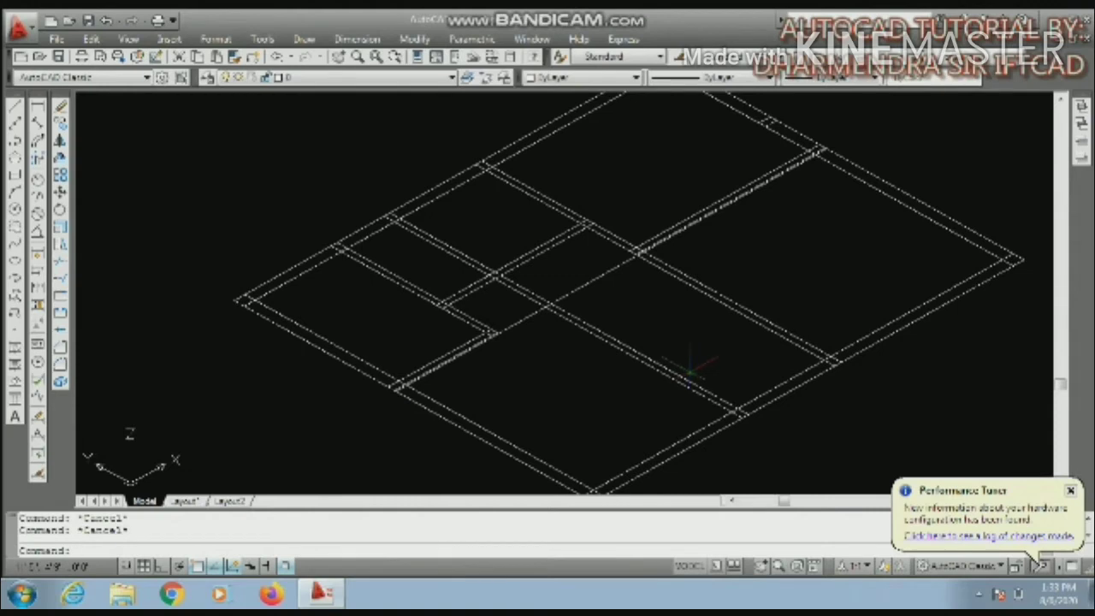
type("co")
Trim the short overlapping wall segments at the first junction to open a gap.
key("Return")
key("Return")
left_click(548, 283)
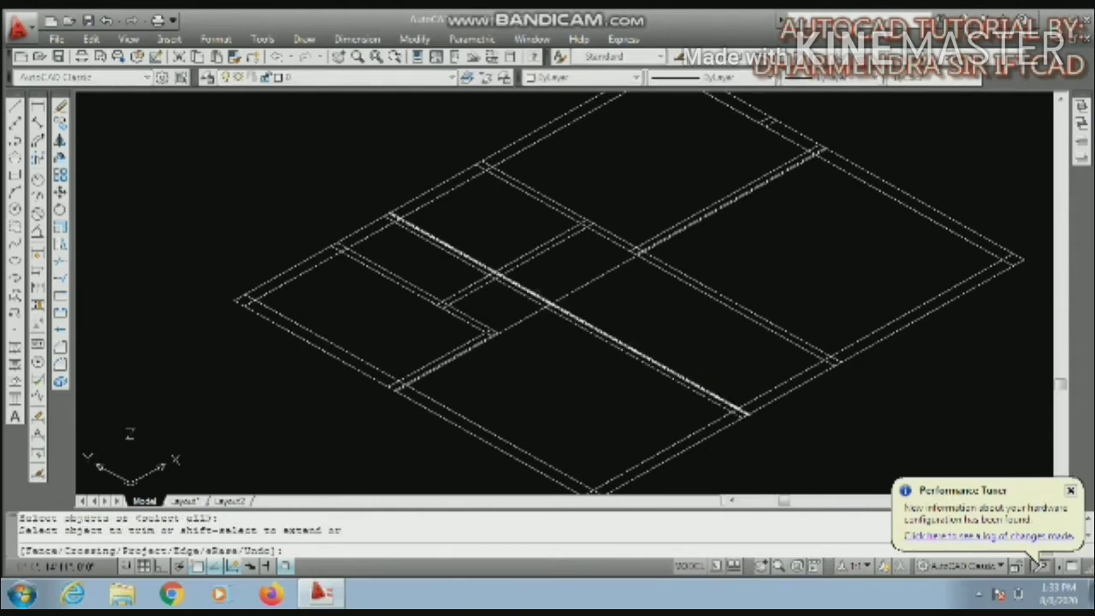
left_click(521, 291)
left_click(521, 318)
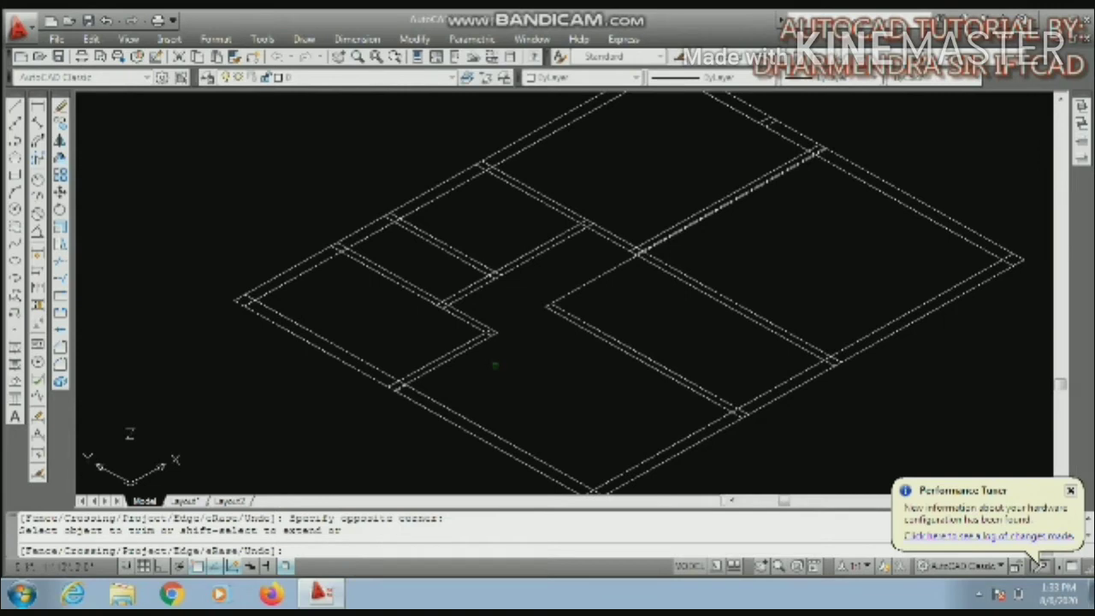
middle_click_drag(510, 372, 533, 347)
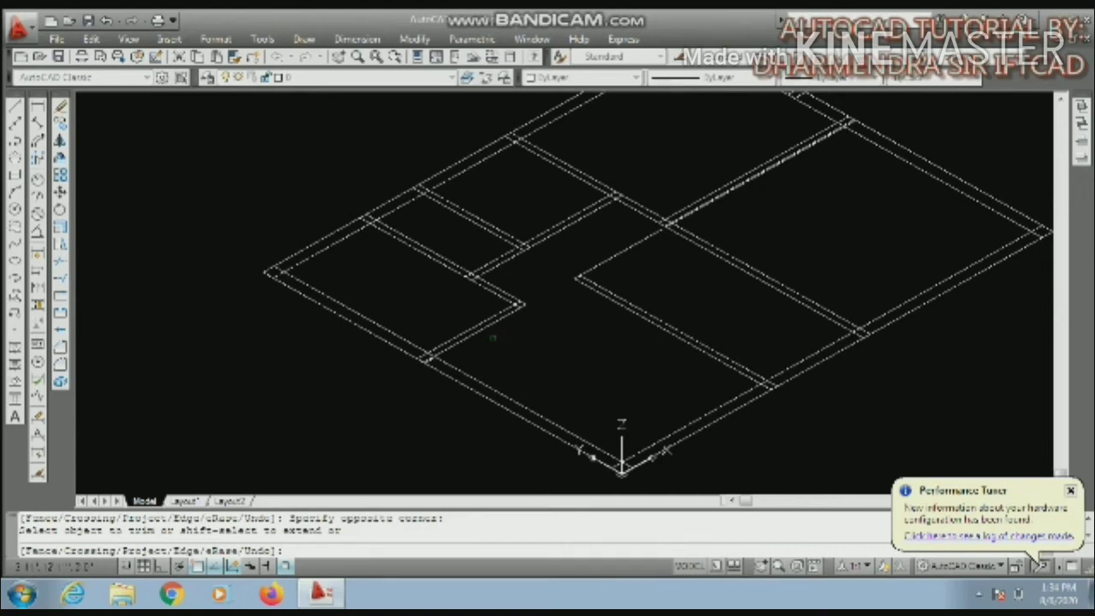
key("Escape")
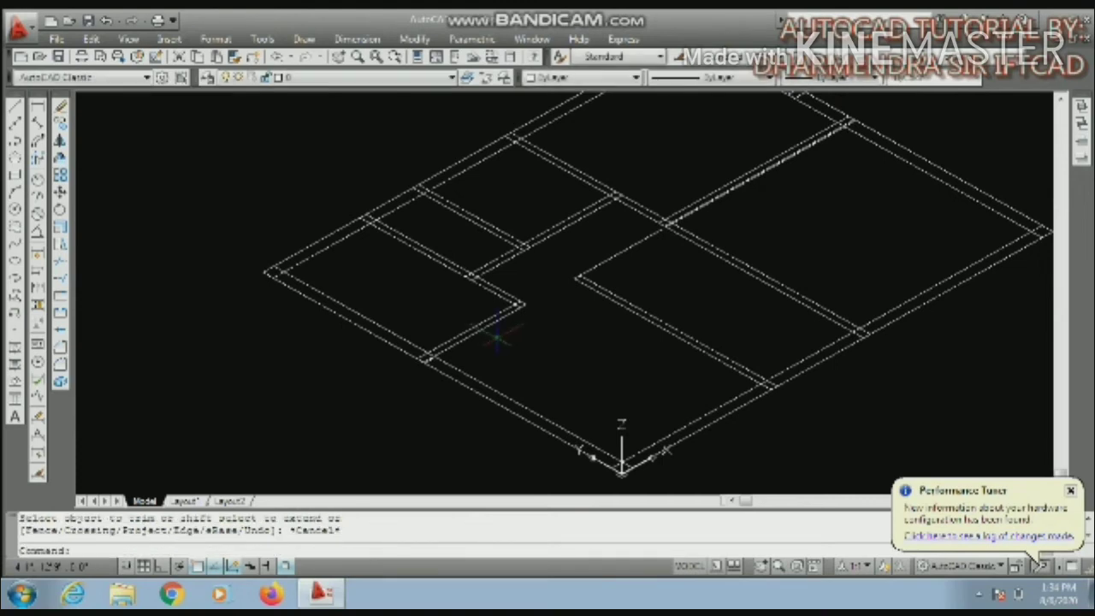
key("Escape")
type("tr")
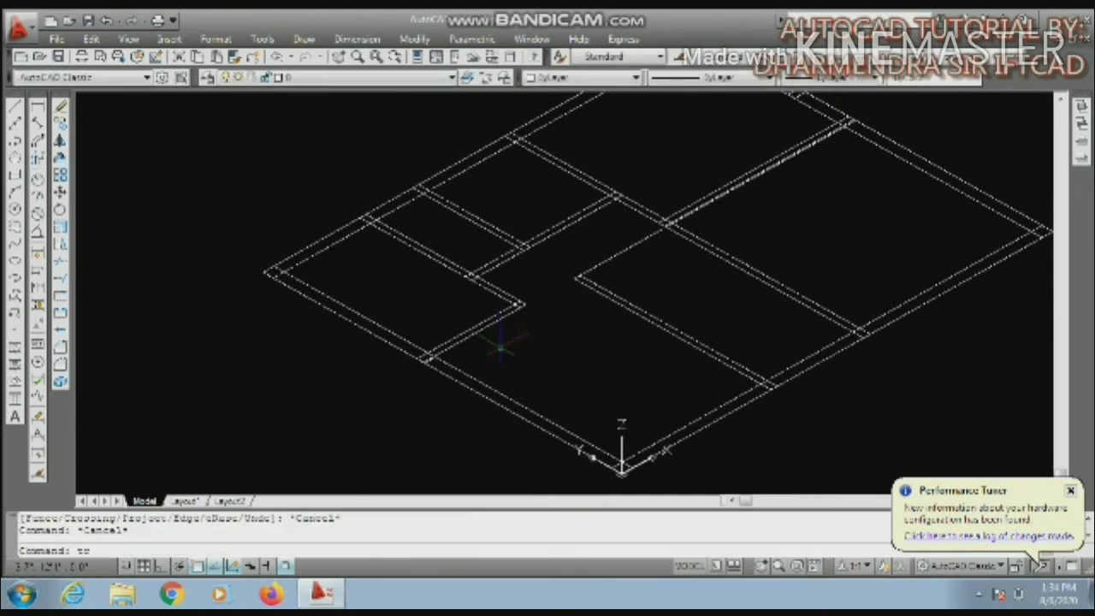
Trim the remaining wall overlaps at the neighbouring junctions, using all lines as cutting edges.
key("Return")
key("Return")
left_click(496, 349)
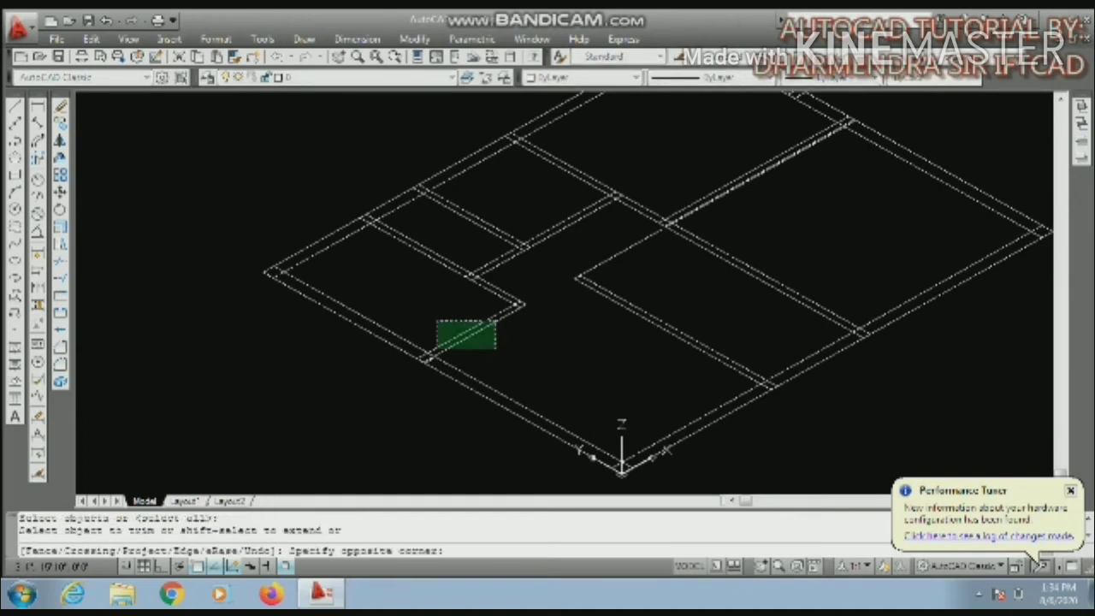
left_click(438, 318)
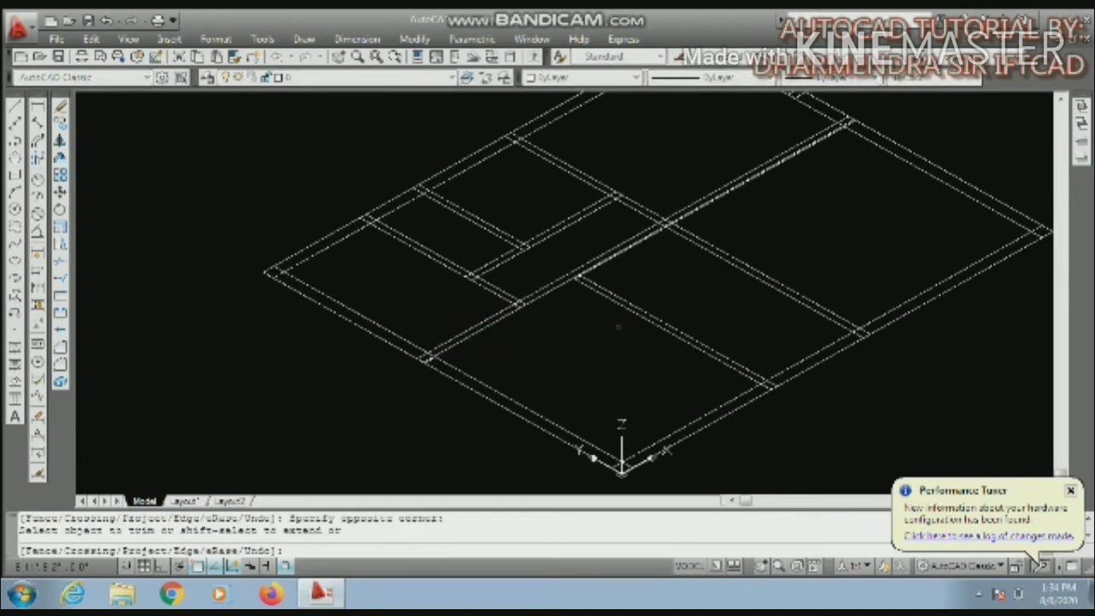
key("Escape")
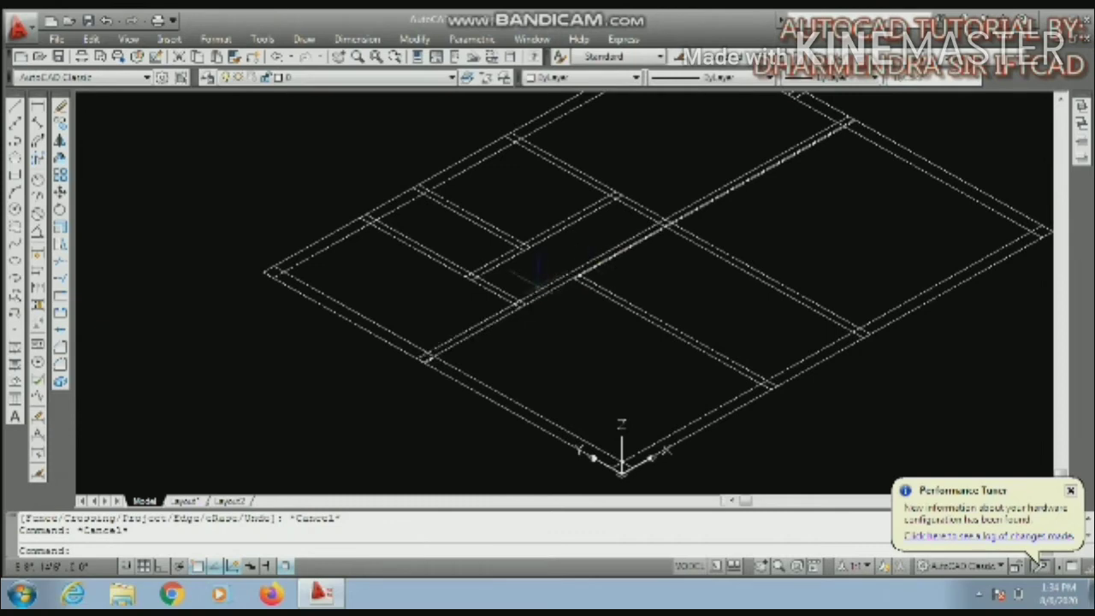
left_click(609, 329)
key("Escape")
key("Escape")
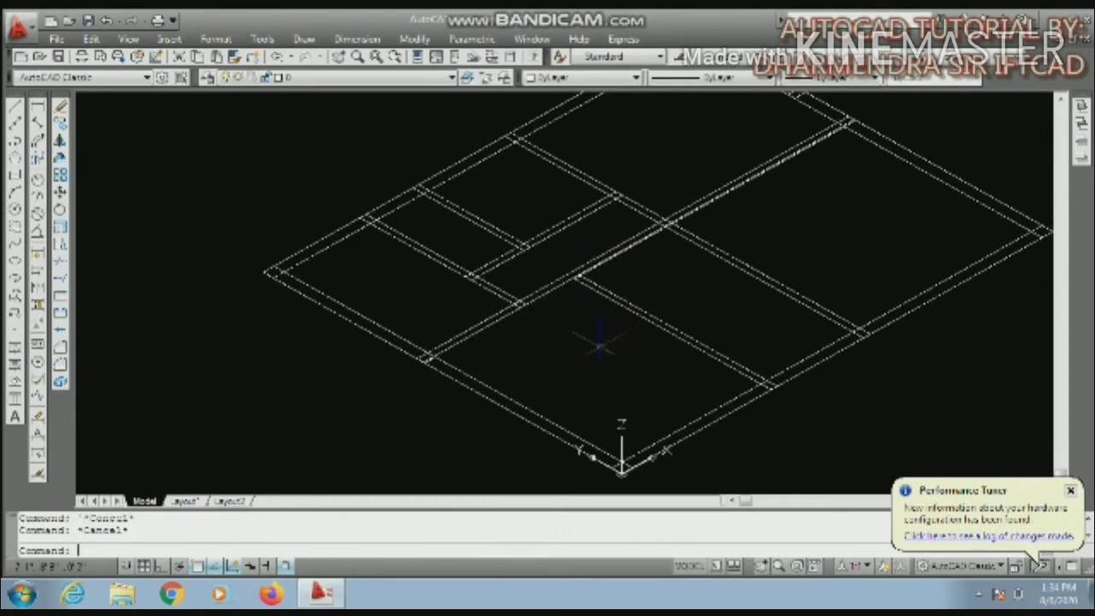
type("ss")
key("Return")
key("Return")
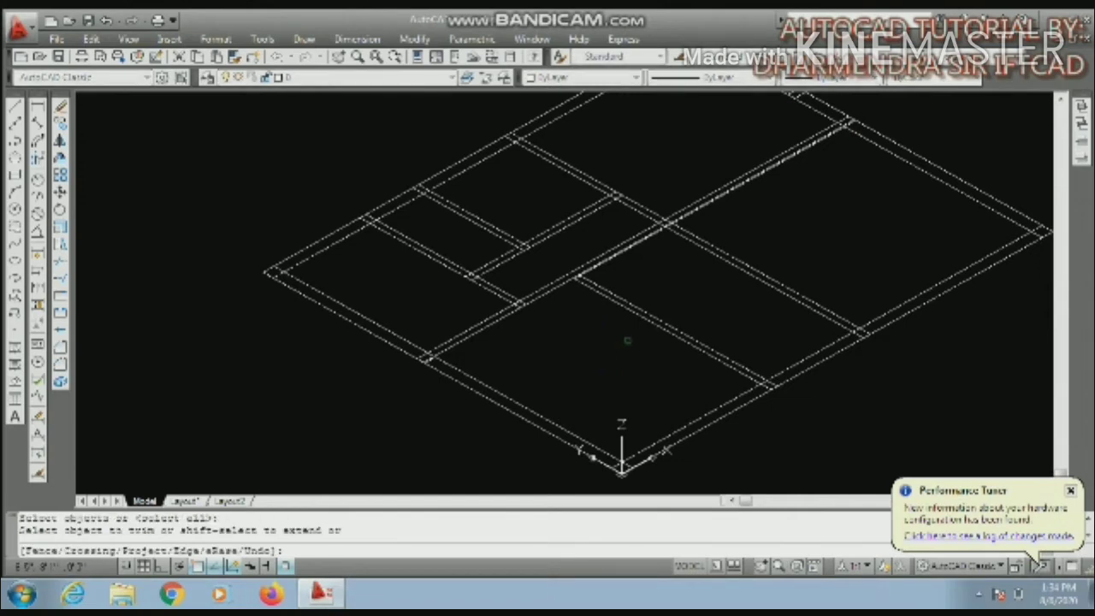
left_click(638, 343)
left_click(626, 300)
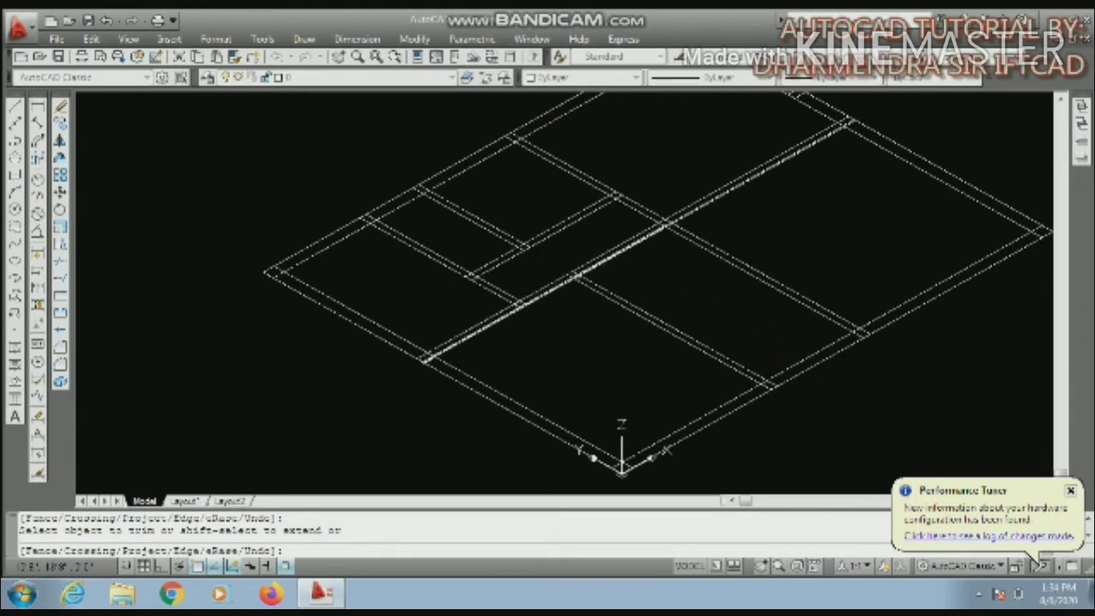
Offset a wall line 3' toward the upper-left to mark the stair's starting edge.
scroll(762, 380, "up", 3)
scroll(744, 393, "up", 2)
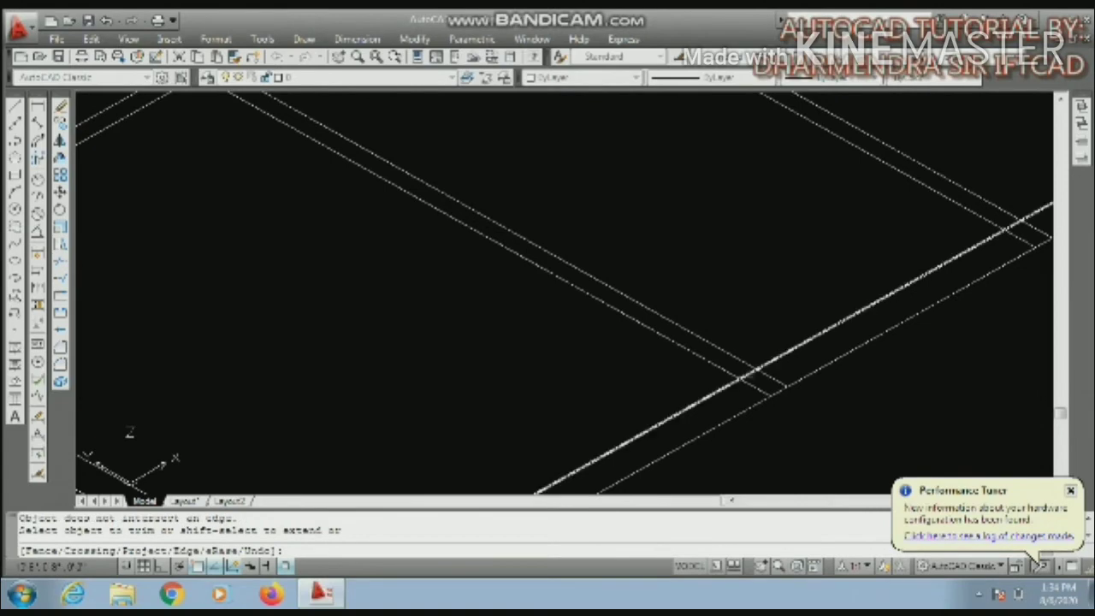
scroll(800, 370, "down", 2)
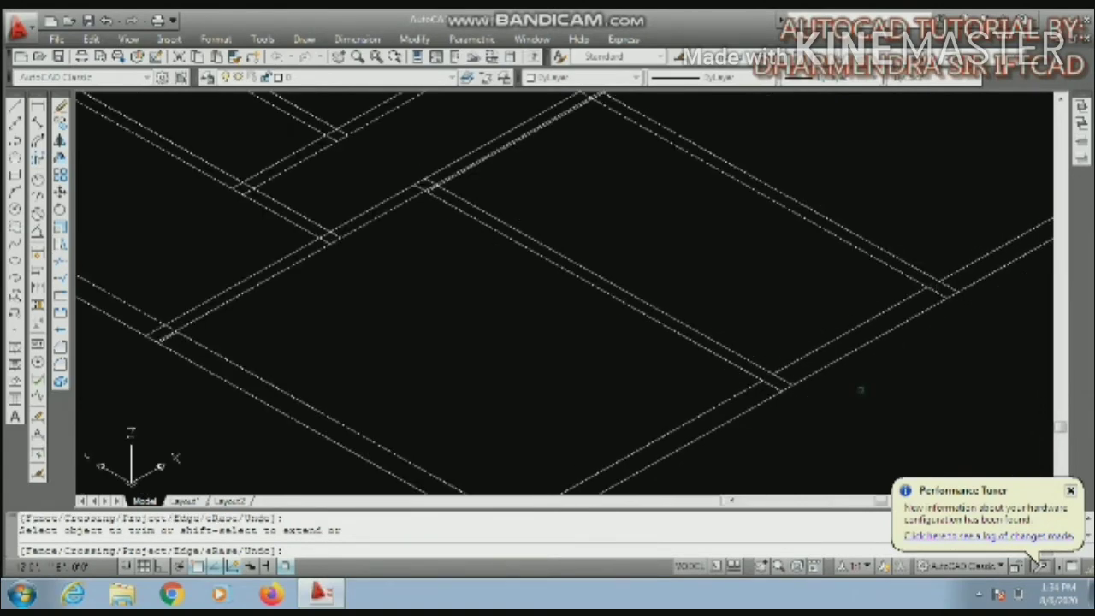
key("Escape")
key("Return")
type("3")
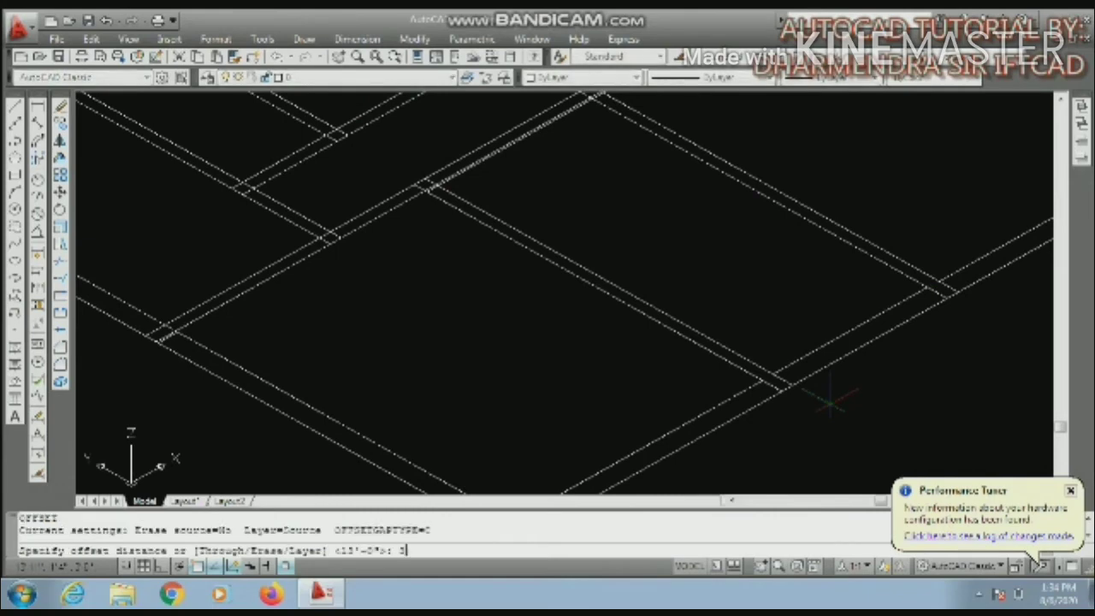
key("Return")
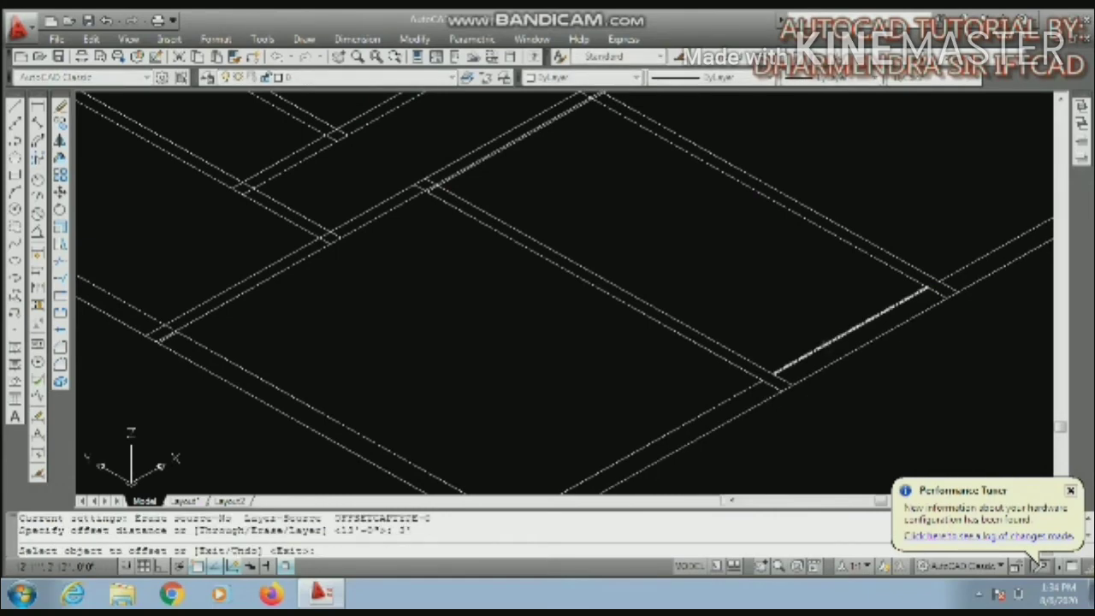
left_click(856, 324)
left_click(766, 349)
key("Escape")
key("Return")
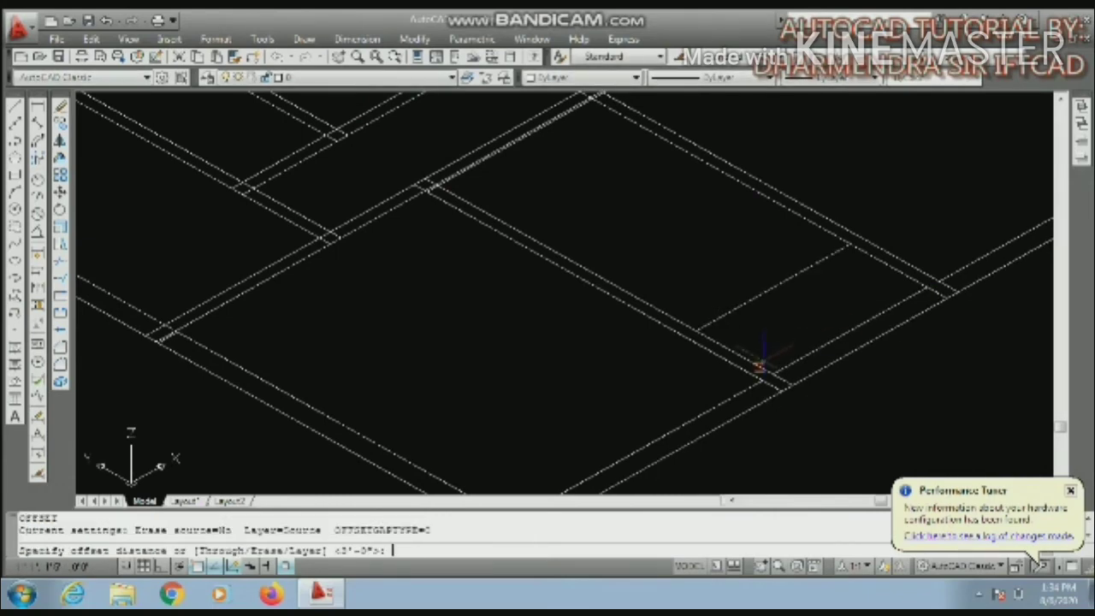
type("3")
key("Return")
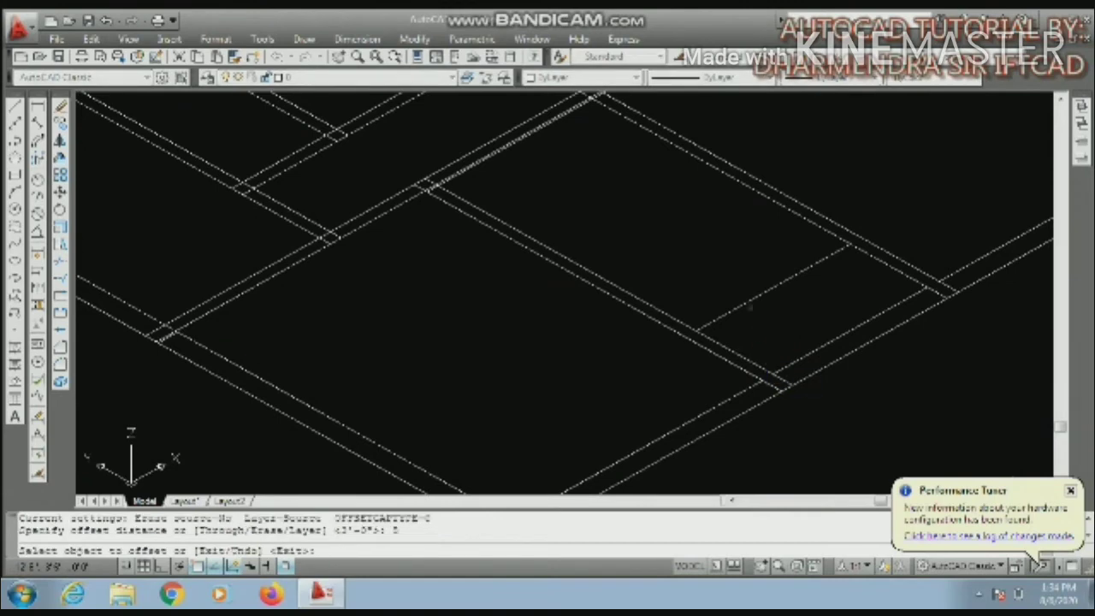
left_click(748, 304)
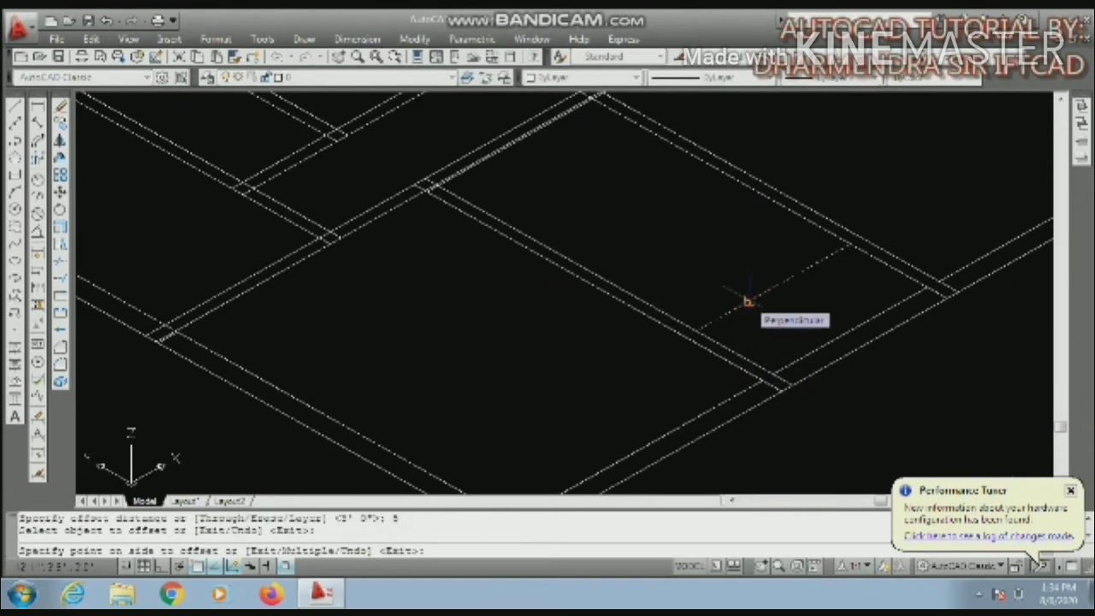
key("Escape")
Offset that line repeatedly at 9 spacing with Multiple, adding ten stair tread lines.
key("Return")
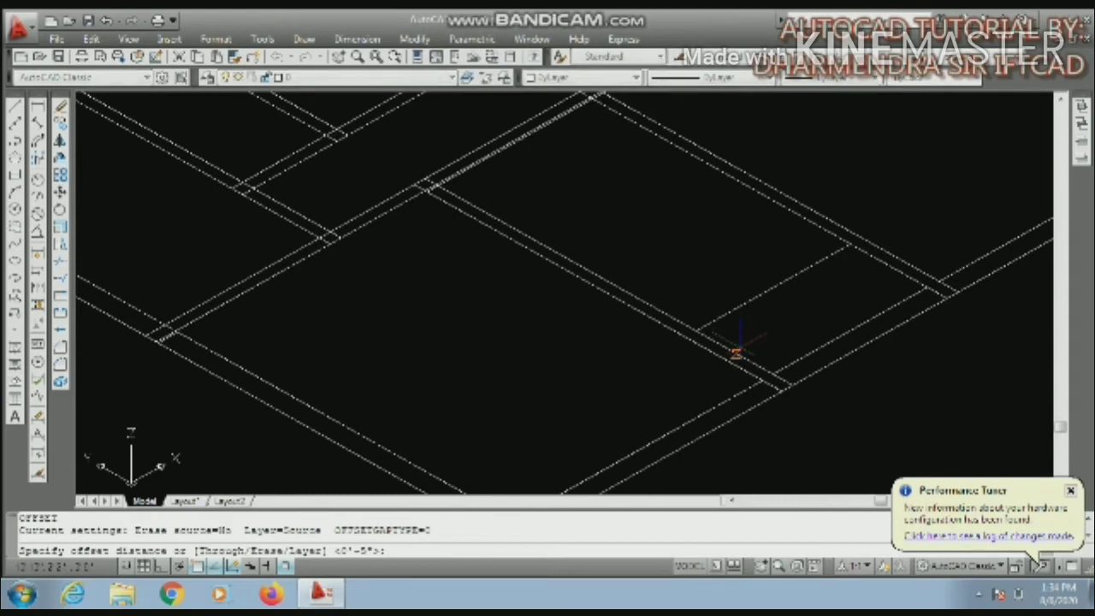
type("9")
key("Return")
left_click(736, 308)
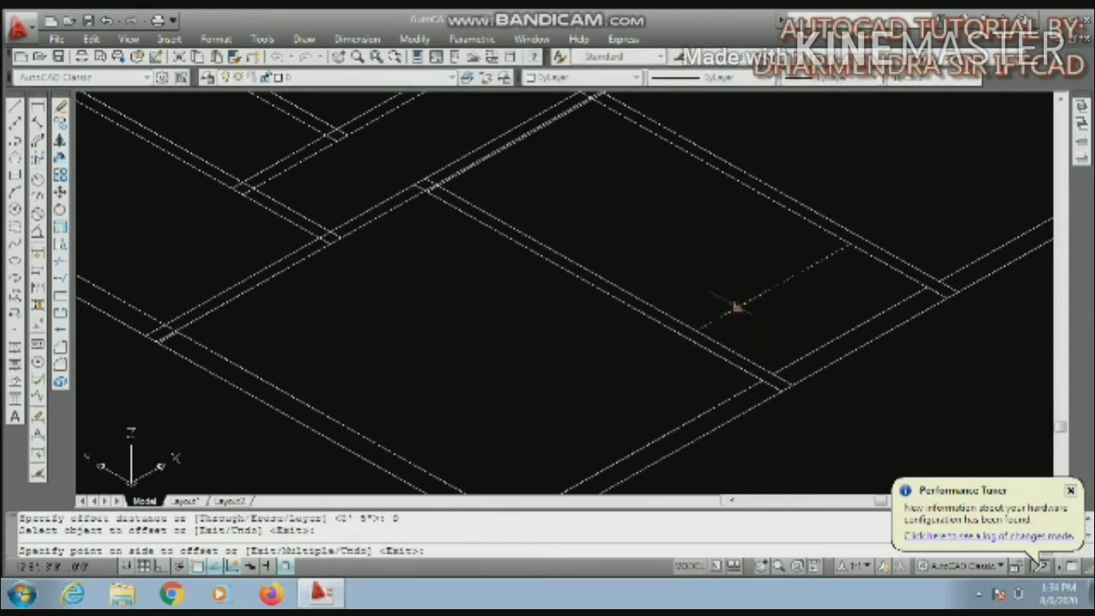
type("m")
key("Return")
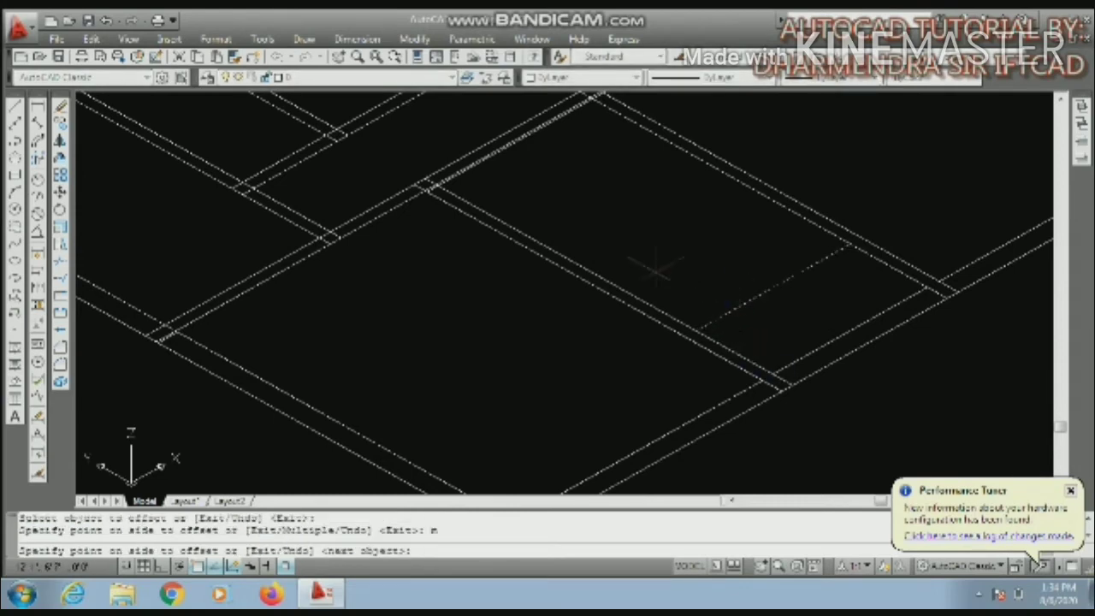
left_click(676, 257)
left_click(650, 239)
left_click(642, 231)
left_click(634, 227)
left_click(595, 214)
left_click(596, 208)
left_click(598, 208)
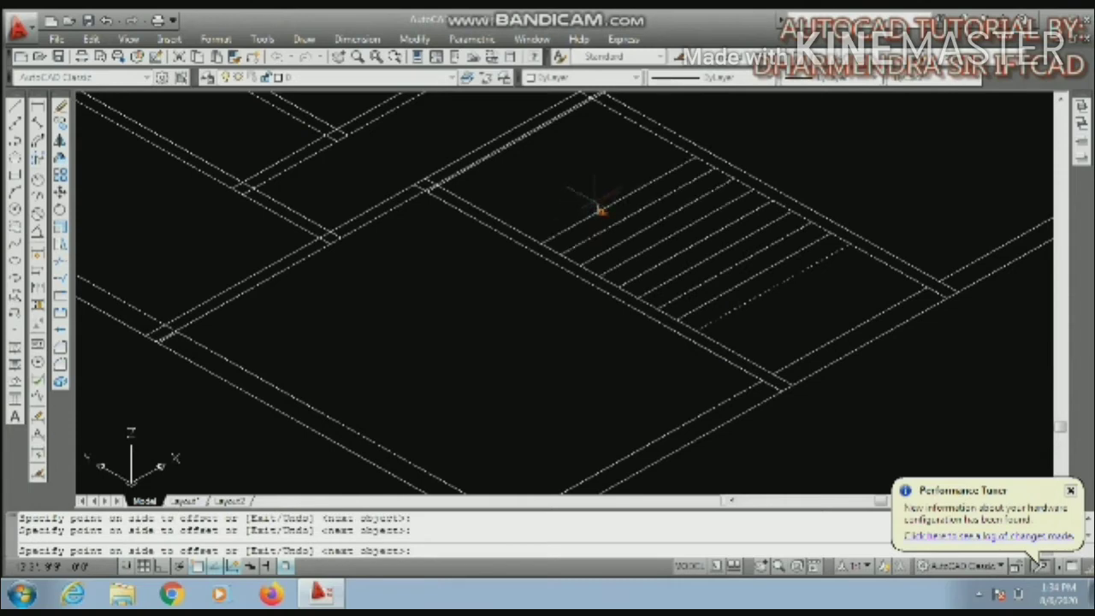
left_click(594, 203)
left_click(580, 184)
left_click(566, 169)
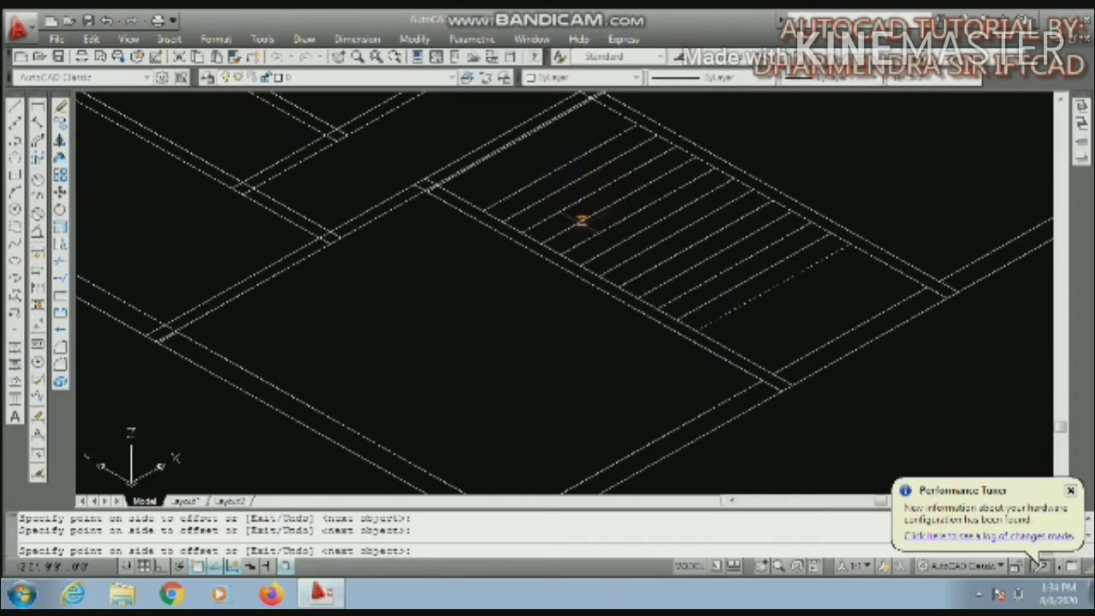
key("Escape")
key("Escape")
key("Escape")
Draw a centre line across the treads, offset it 3 to each side, then erase it.
key("Return")
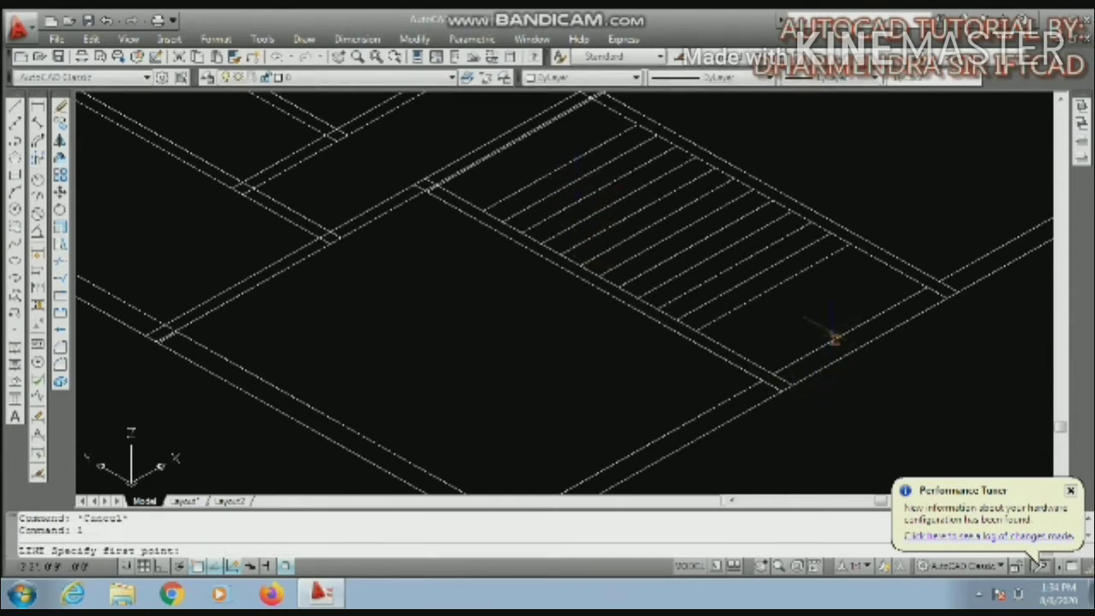
left_click(770, 284)
key("Escape")
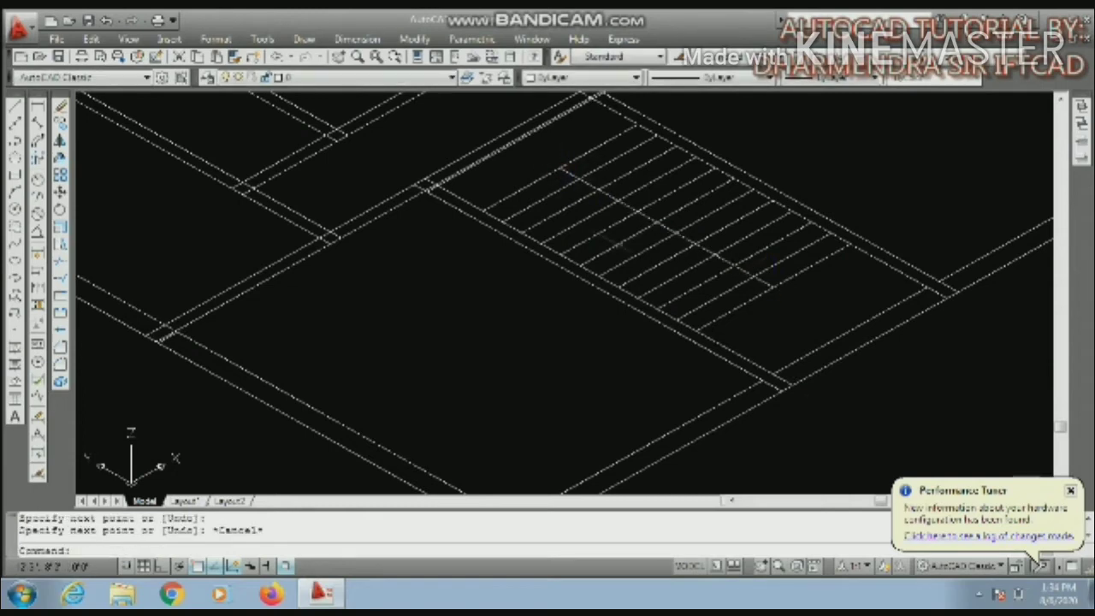
key("Escape")
type("o")
key("Return")
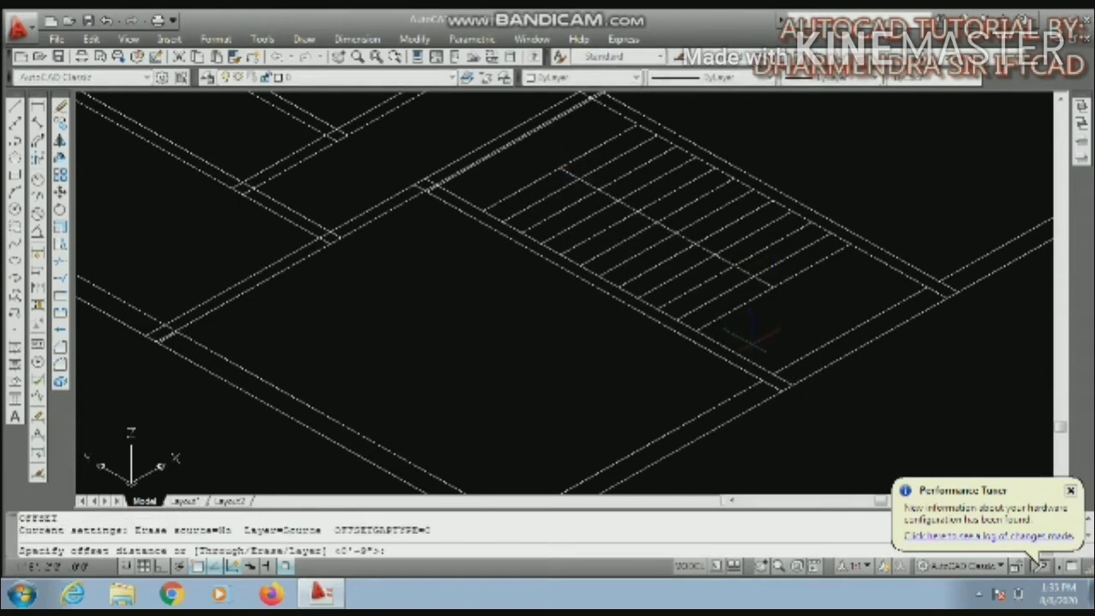
type("3")
key("Return")
left_click(678, 232)
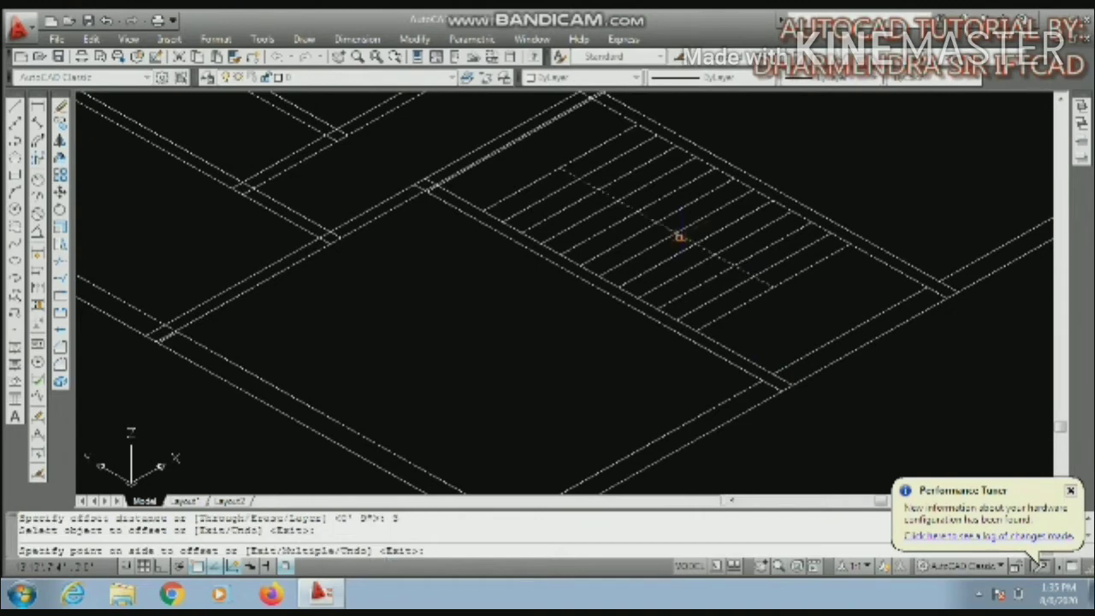
left_click(700, 234)
left_click(689, 236)
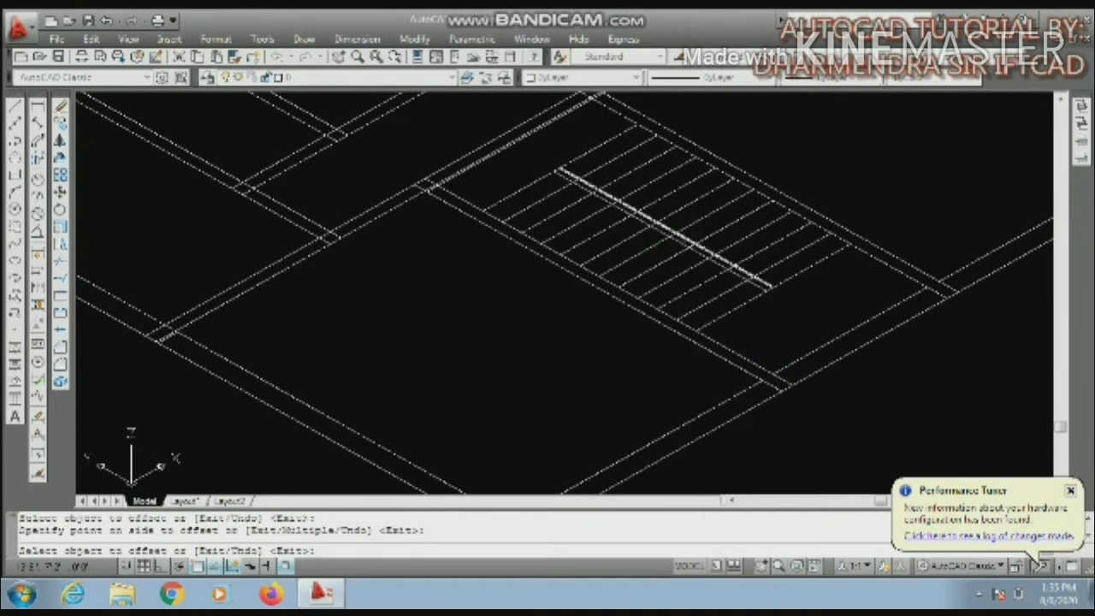
left_click(736, 284)
key("Escape")
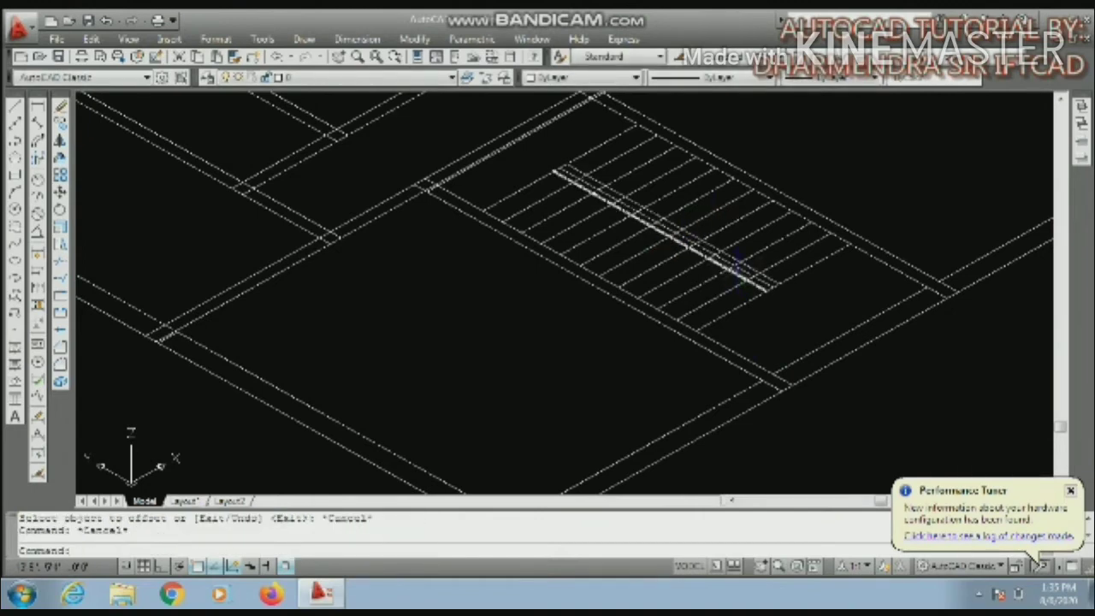
left_click(732, 264)
key("Escape")
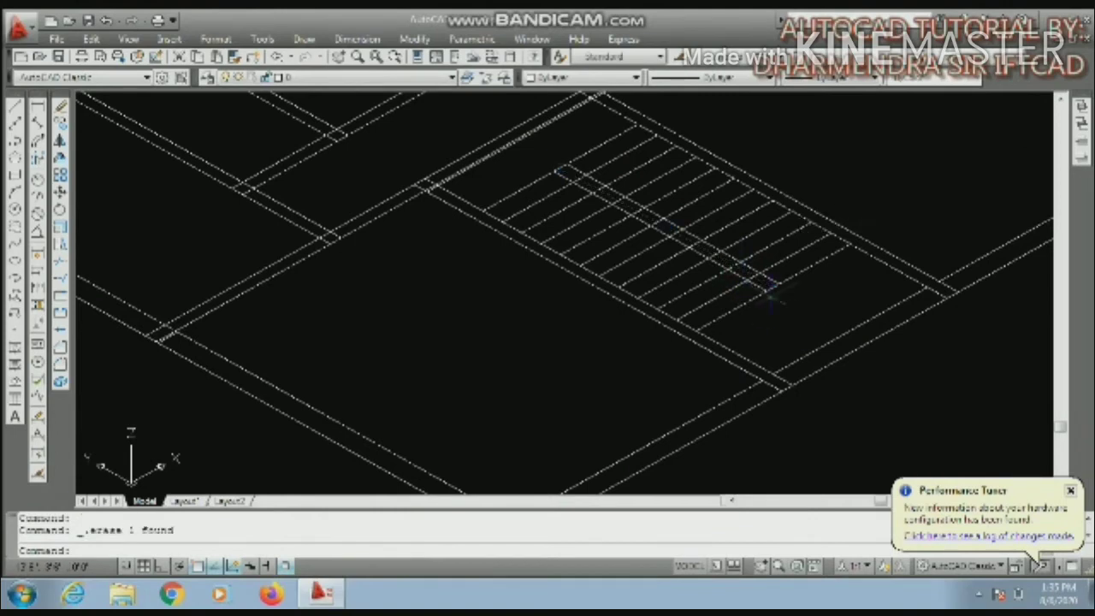
Trim the tread segments and the overhanging wall line inside the central strip.
scroll(774, 280, "up", 2)
scroll(779, 282, "up", 2)
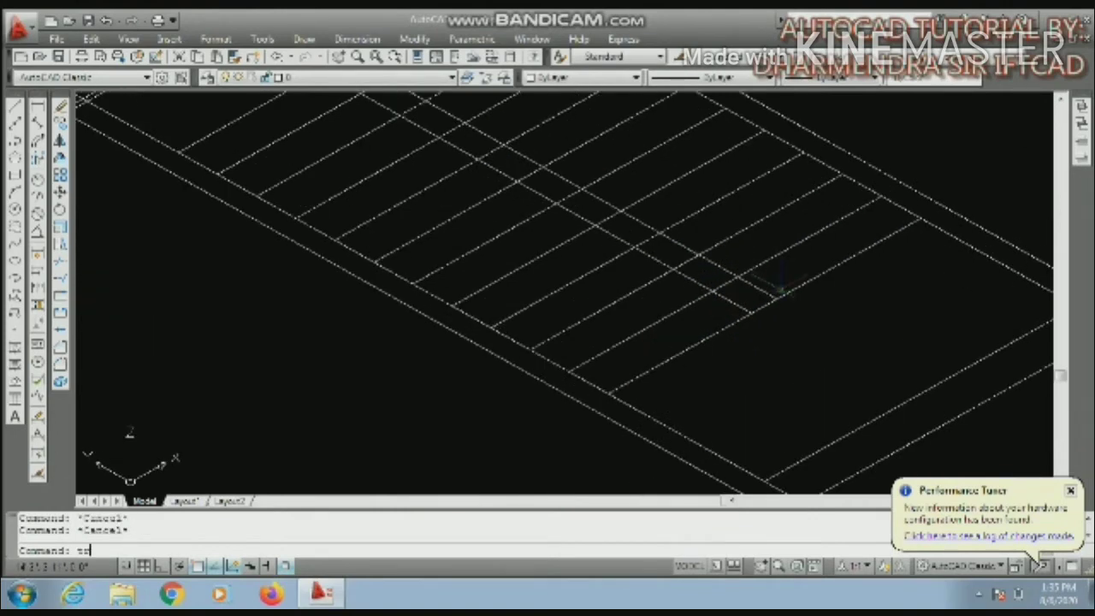
key("Return")
key("Return")
left_click(785, 315)
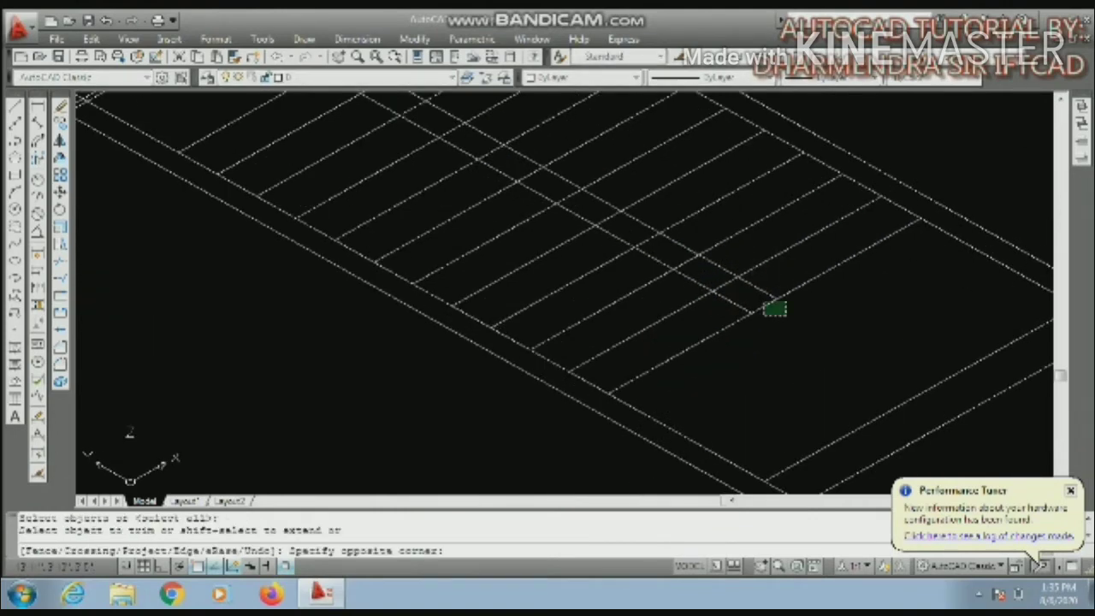
left_click(764, 302)
left_click(725, 285)
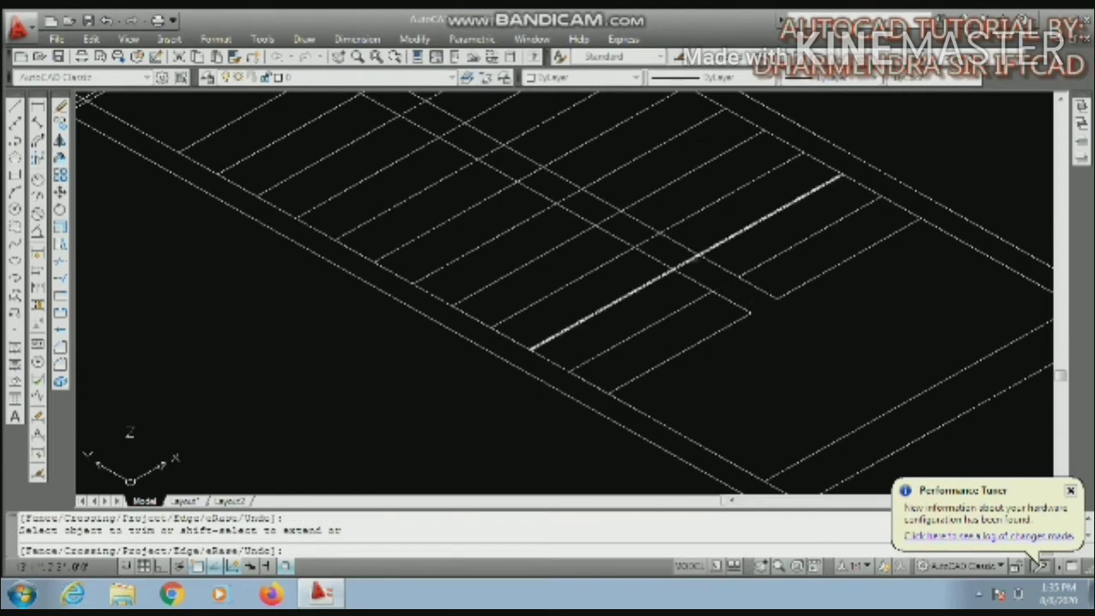
left_click(638, 244)
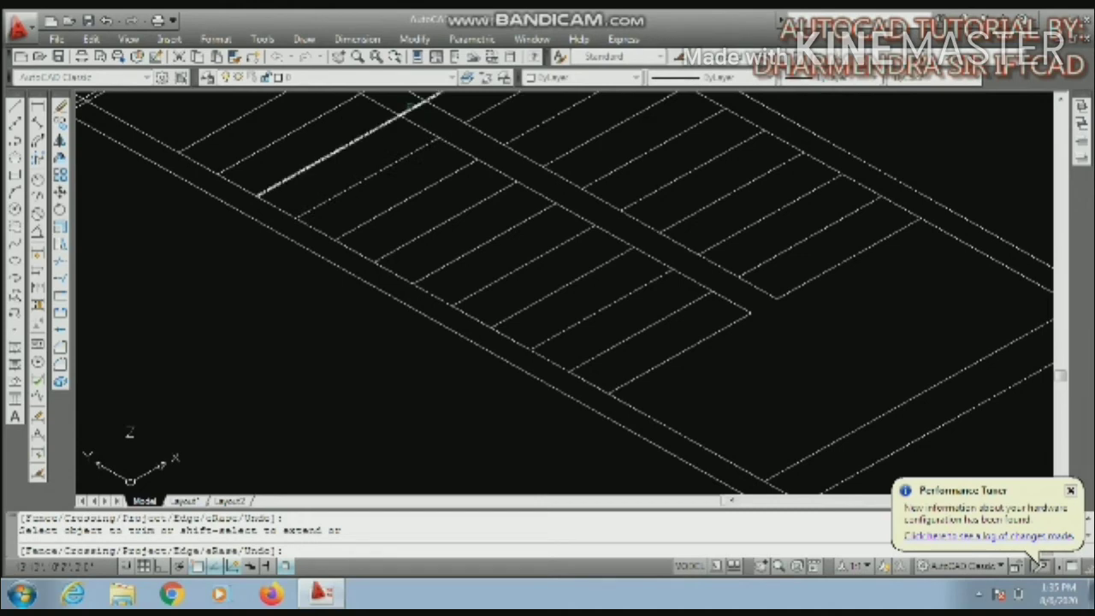
scroll(531, 211, "down", 2)
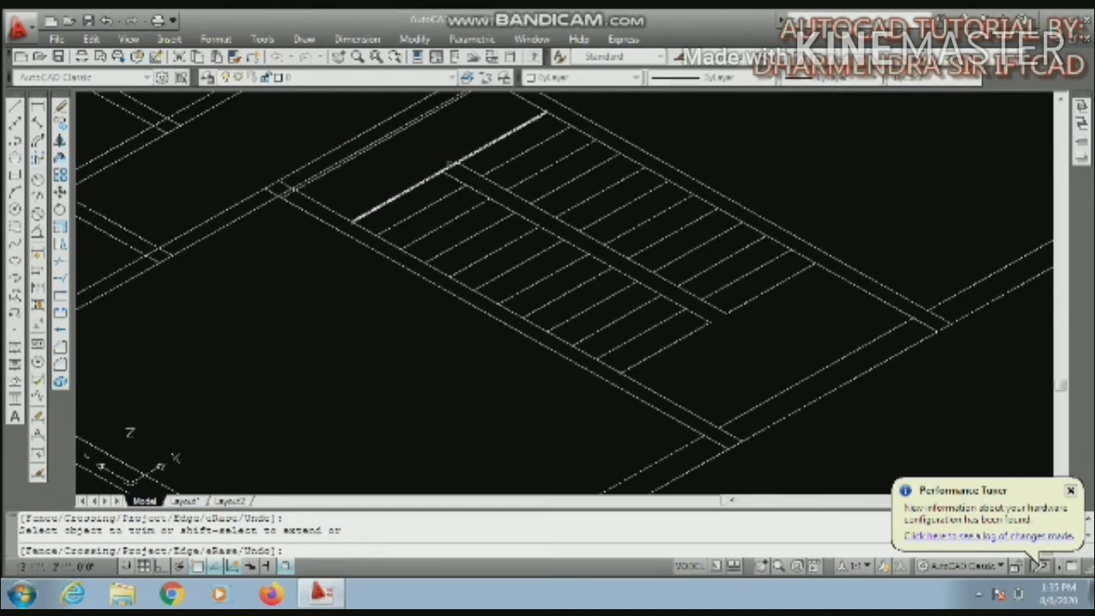
scroll(642, 329, "down", 5)
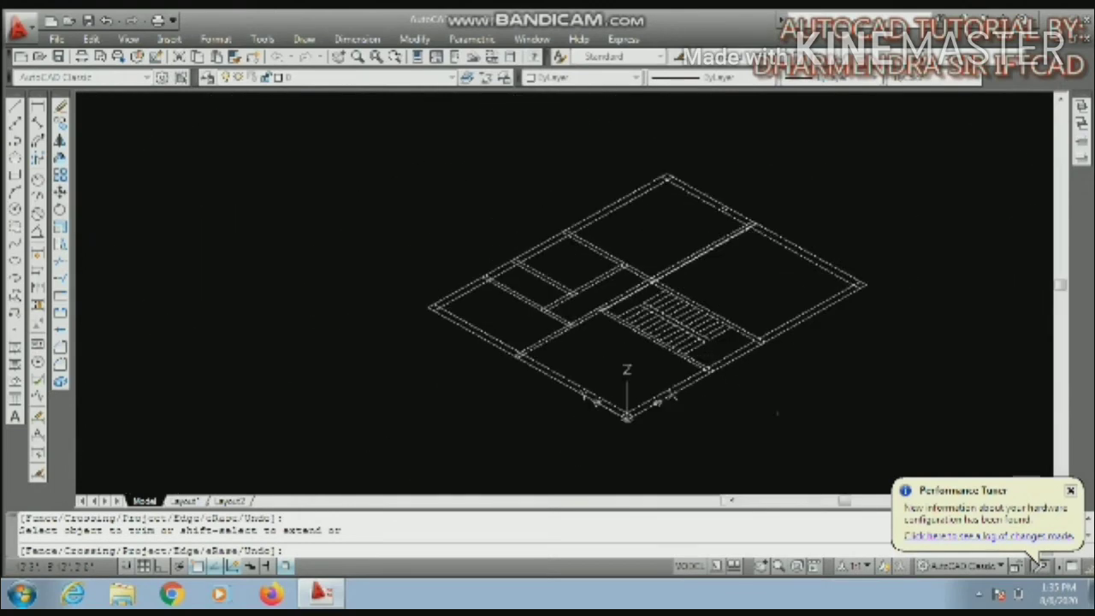
scroll(633, 428, "up", 2)
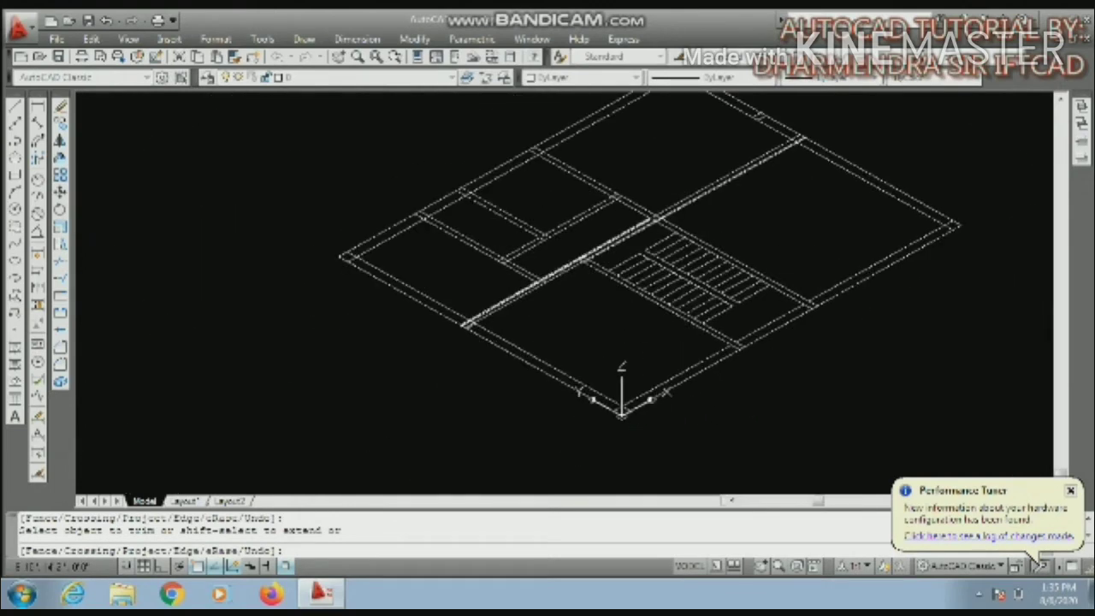
Trim the wall lines beside the stair, then end the Trim command.
left_click(557, 271)
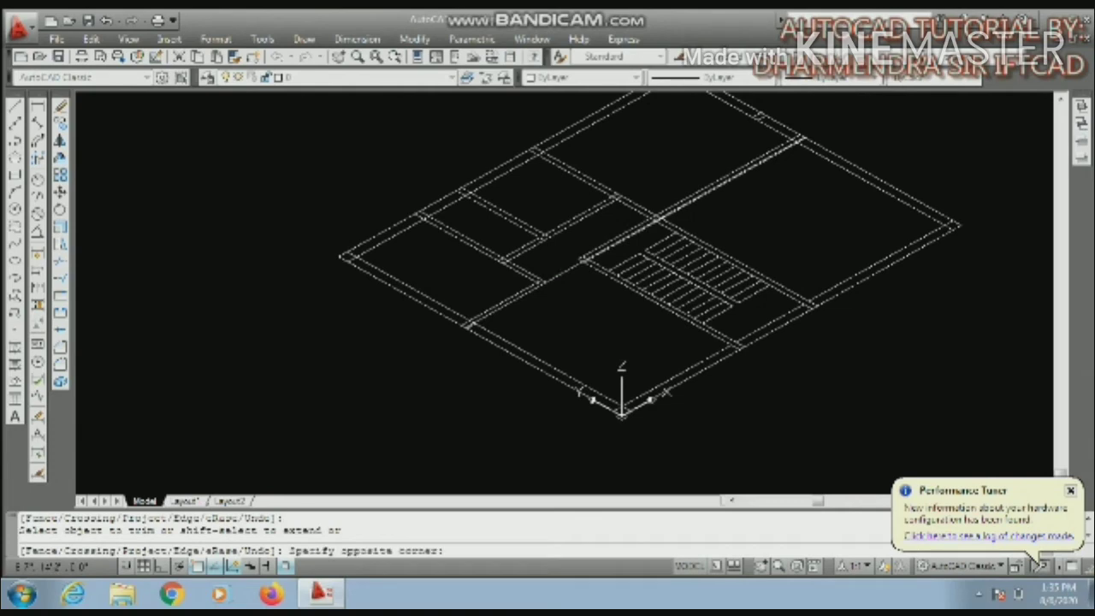
left_click(562, 276)
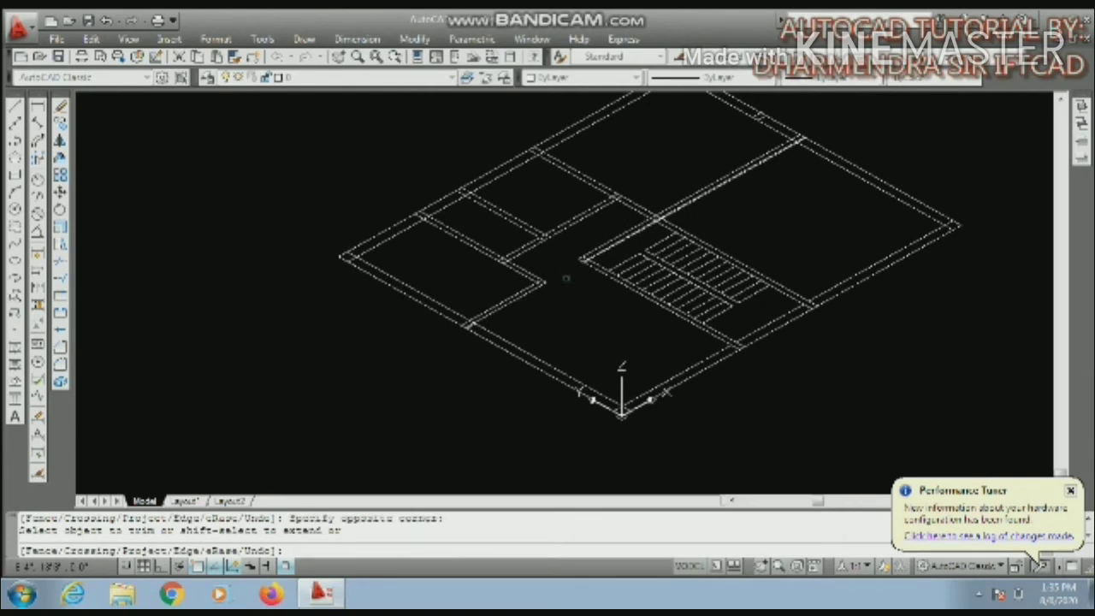
mouse_move(768, 383)
middle_mouse_down("shift")
mouse_move(709, 411)
mouse_move(538, 416)
middle_mouse_up("shift")
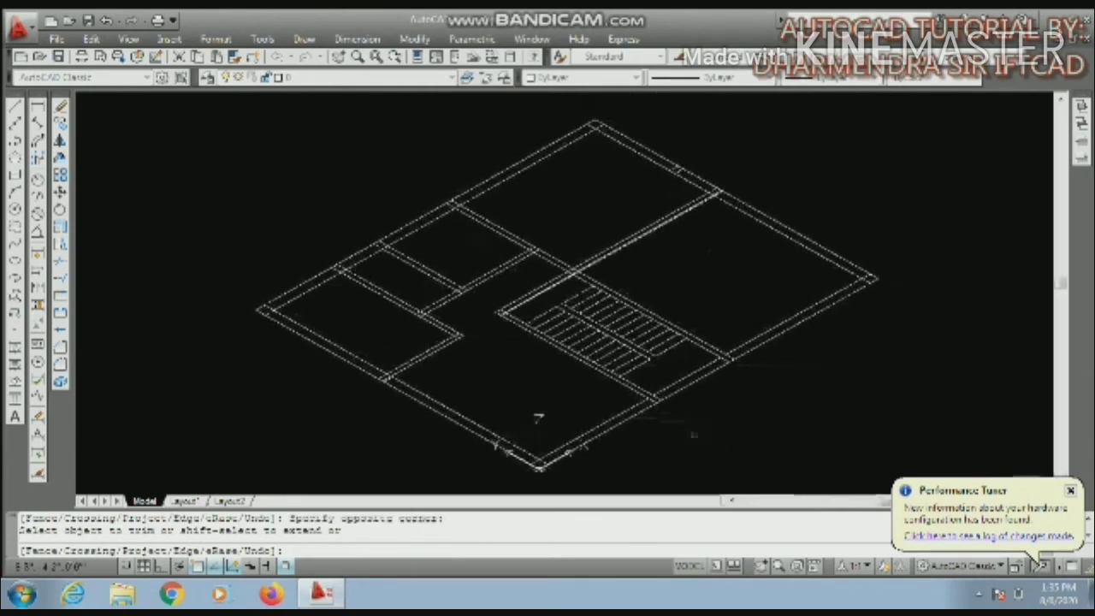
key("Escape")
Delete the short stray wall line near the top of the plan and minimize AutoCAD.
scroll(539, 416, "up", 5)
left_click(682, 175)
key("Escape")
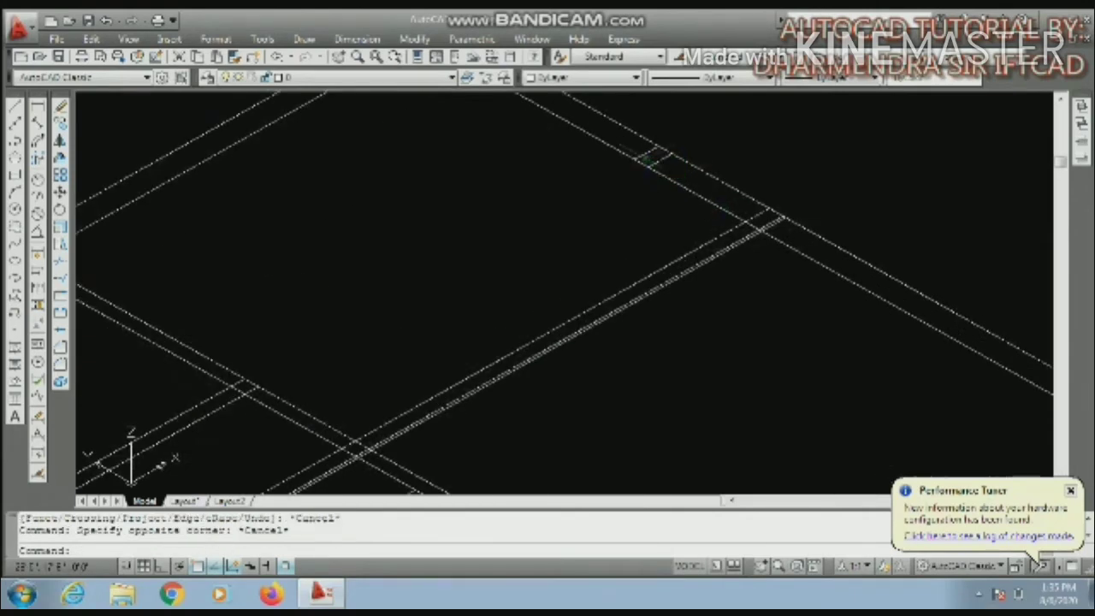
left_click(650, 155)
key("Delete")
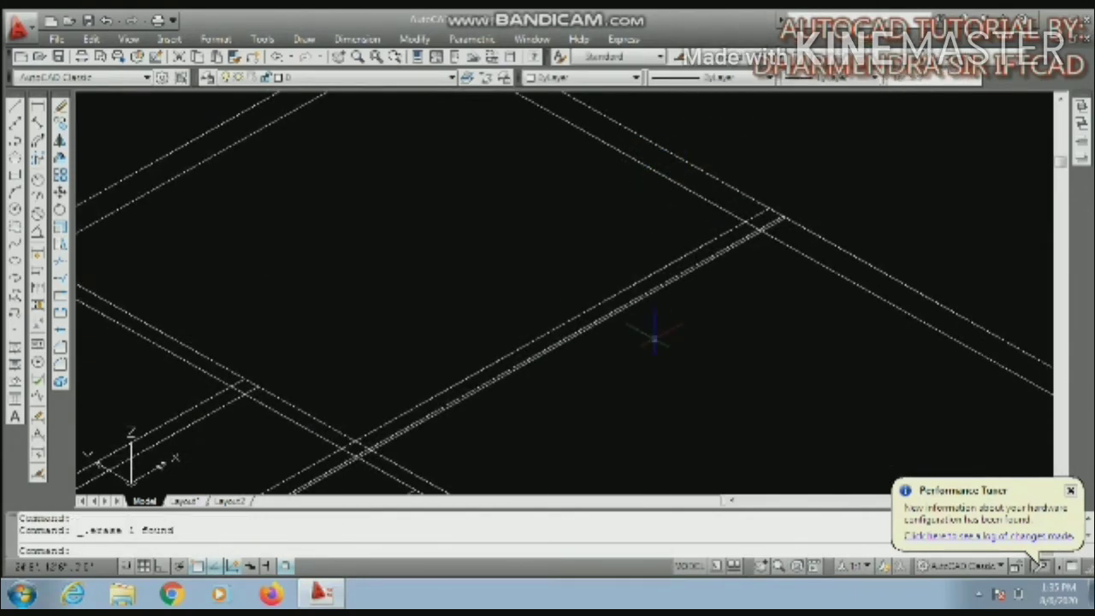
scroll(693, 384, "down", 5)
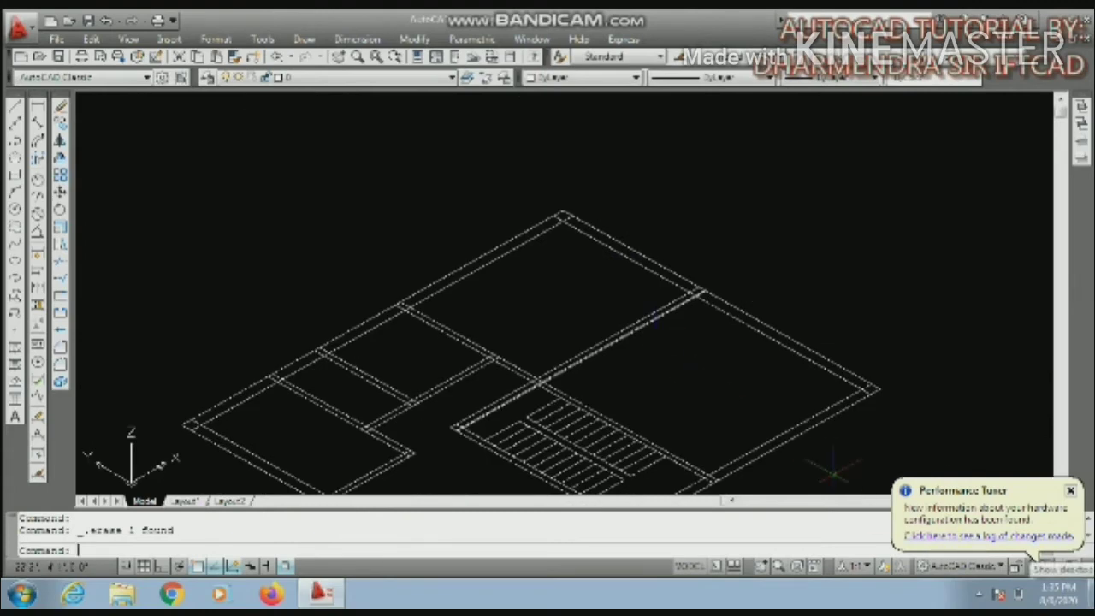
left_click(1091, 595)
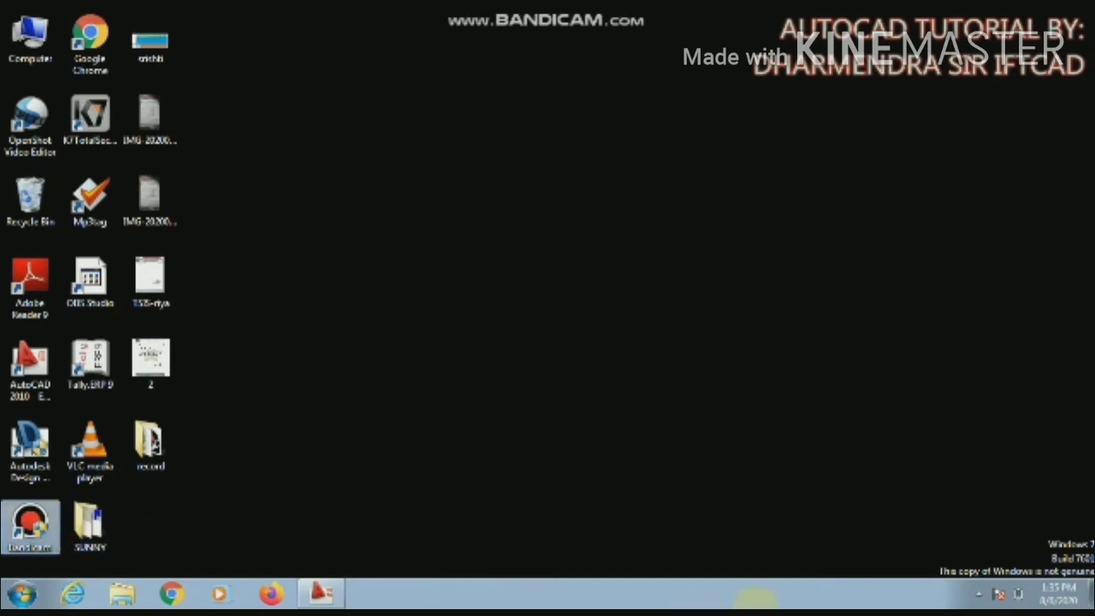
left_click(978, 597)
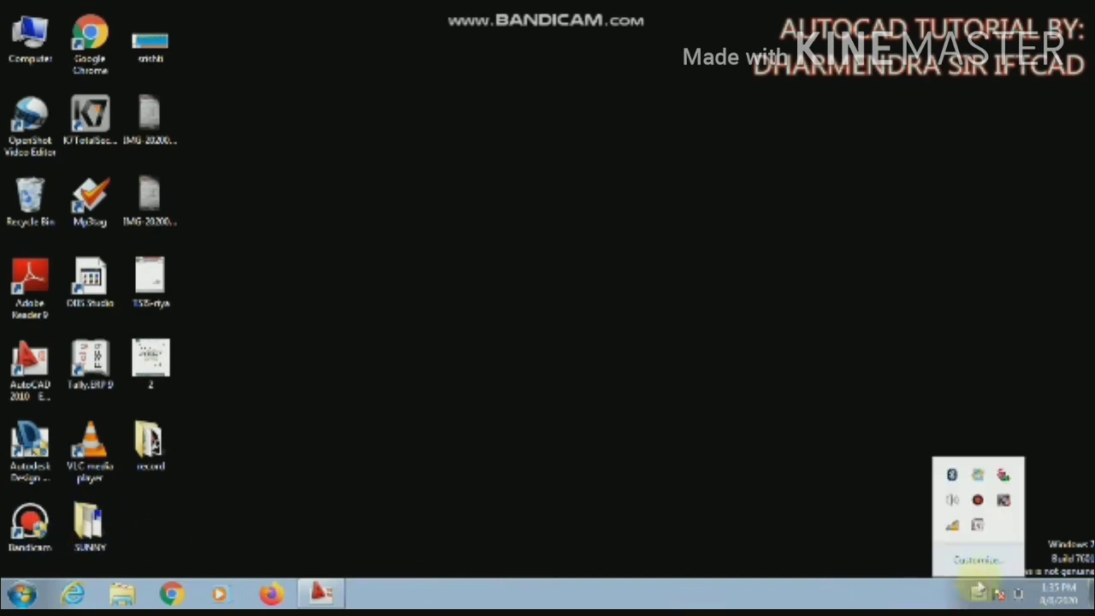
left_click(976, 501)
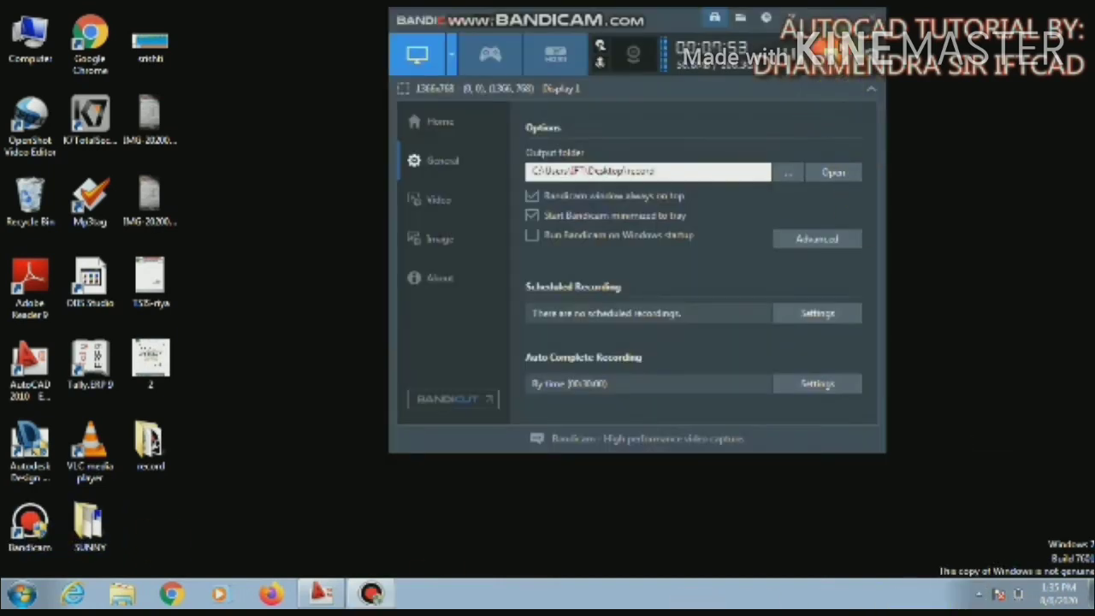
left_click(813, 18)
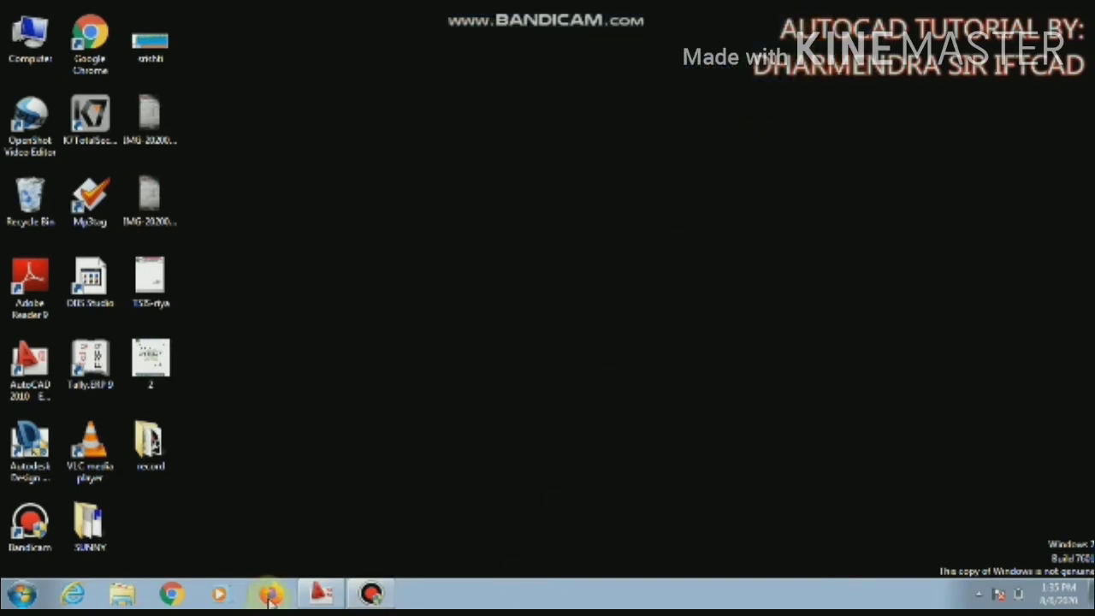
left_click(321, 593)
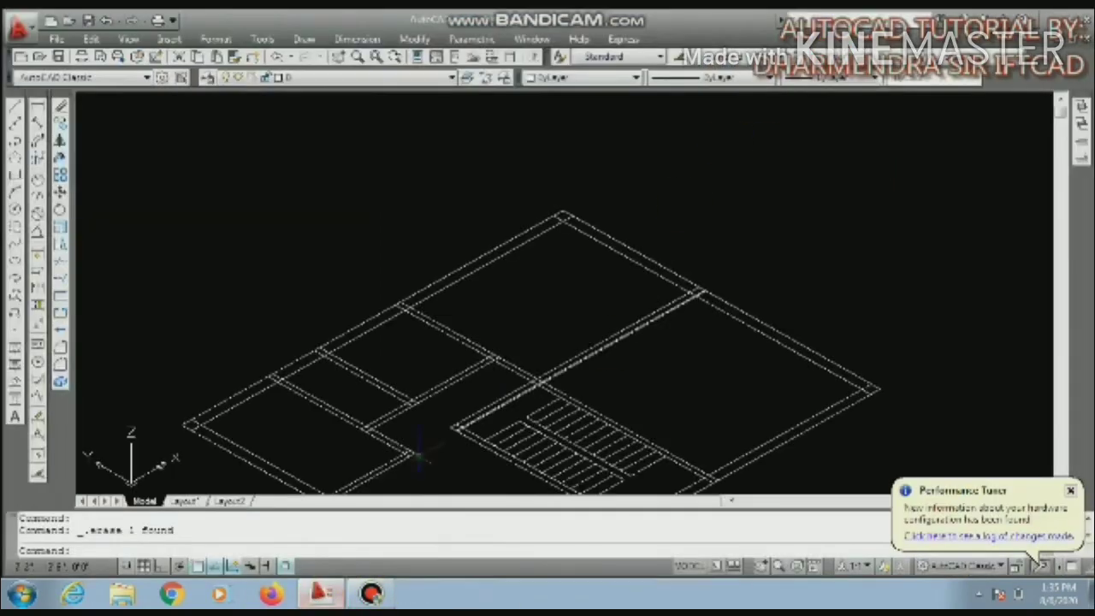
Trim the two wall line pieces between the parallel lines at the left junction.
scroll(513, 369, "down", 2)
scroll(356, 466, "up", 4)
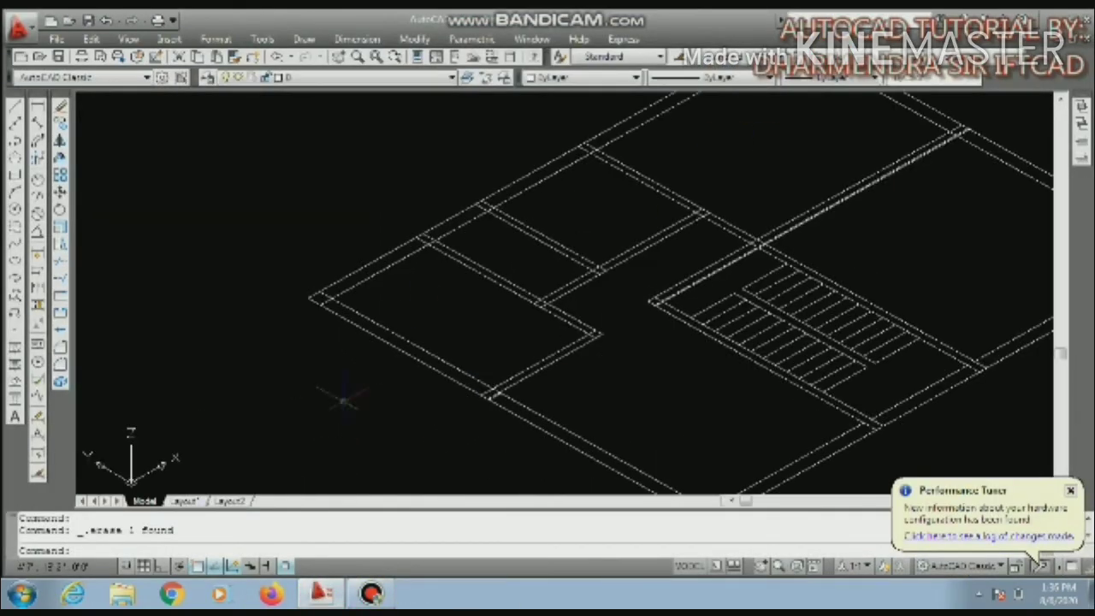
scroll(402, 283, "up", 2)
scroll(413, 363, "up", 2)
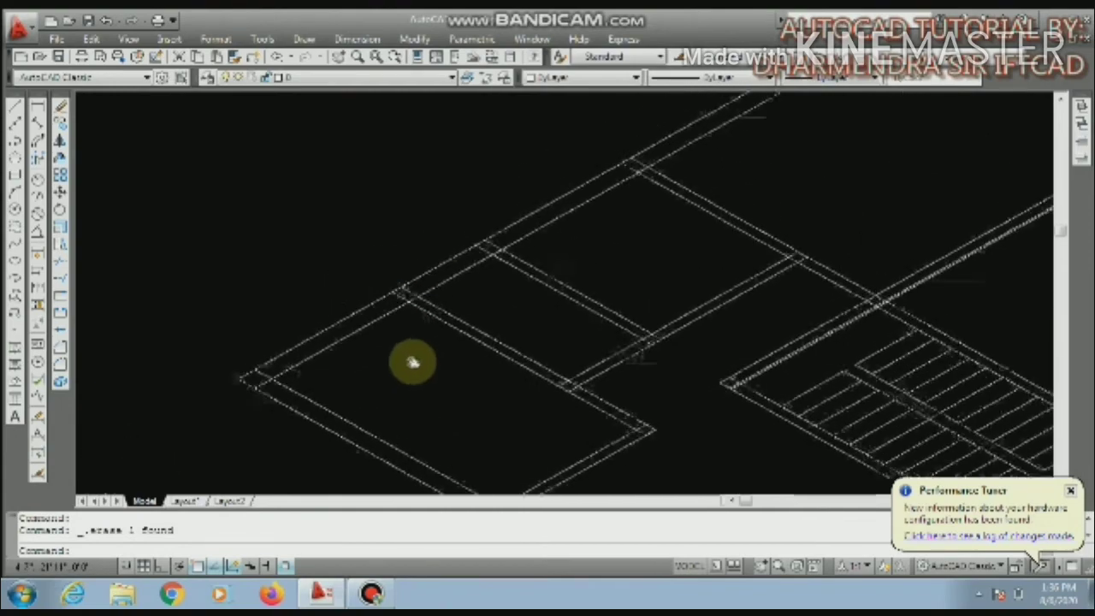
scroll(413, 363, "up", 1)
scroll(424, 342, "up", 2)
scroll(422, 340, "up", 1)
key("Escape")
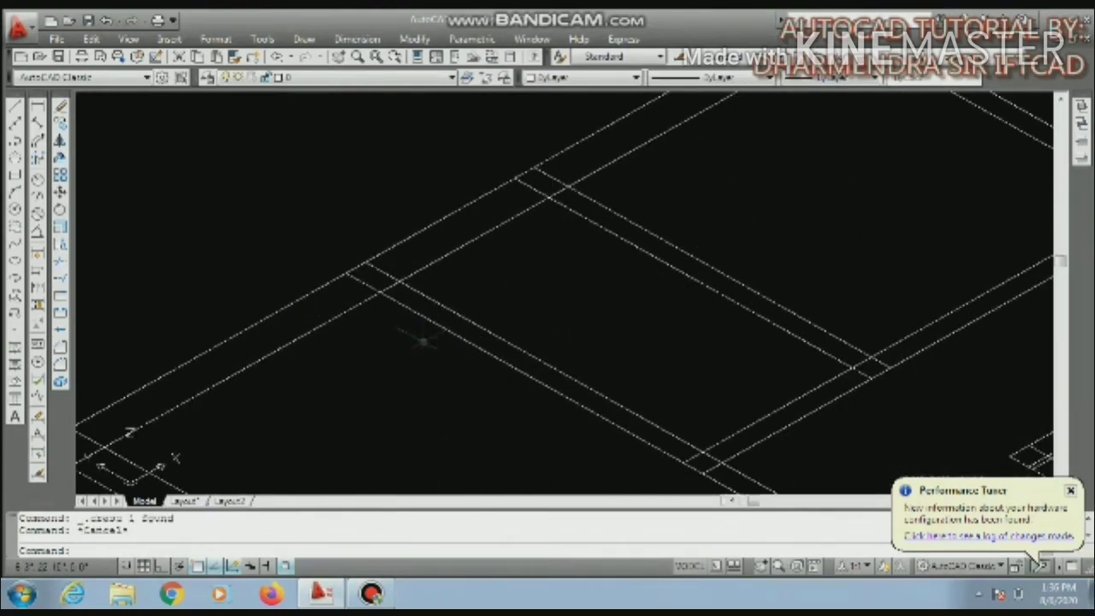
type("tr")
key("Return")
key("Return")
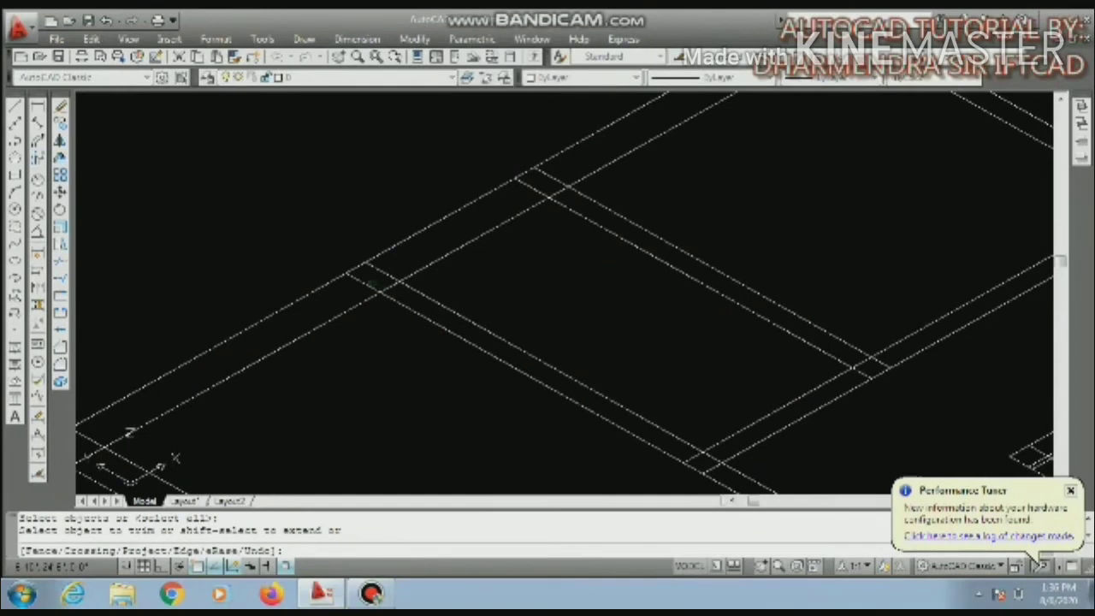
left_click(370, 286)
left_click(368, 285)
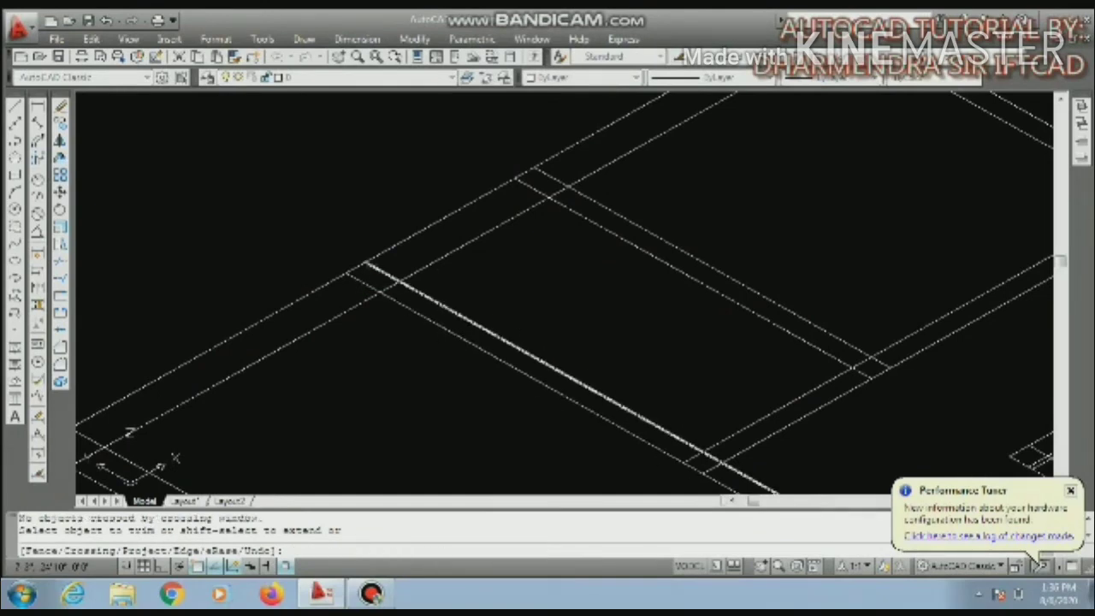
left_click(369, 281)
left_click(377, 272)
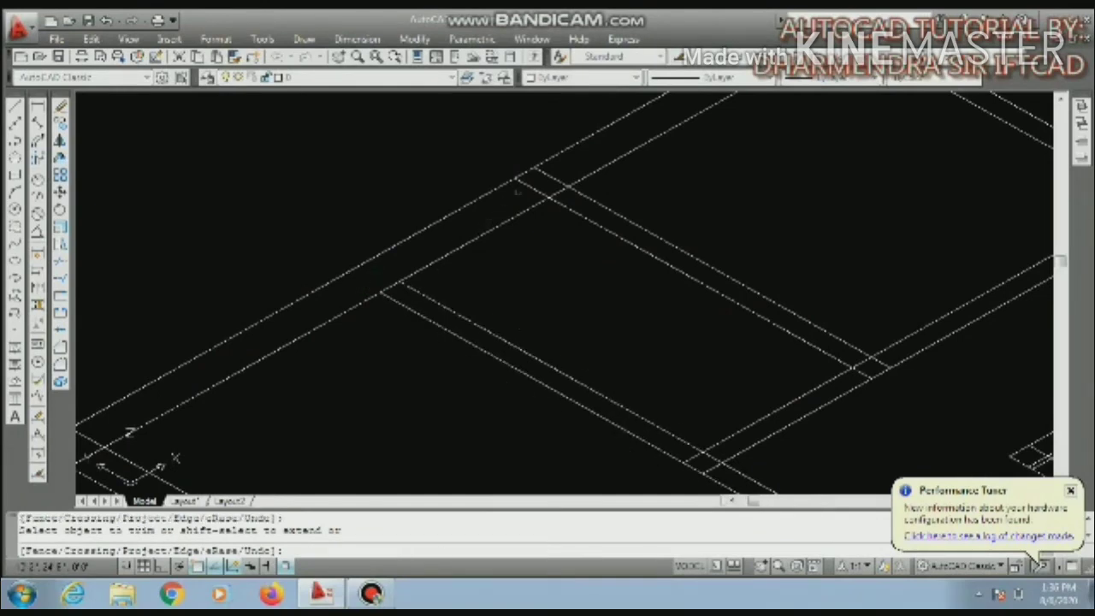
Trim the overlapping line and small leftover piece at the top wall crossing.
left_click(540, 180)
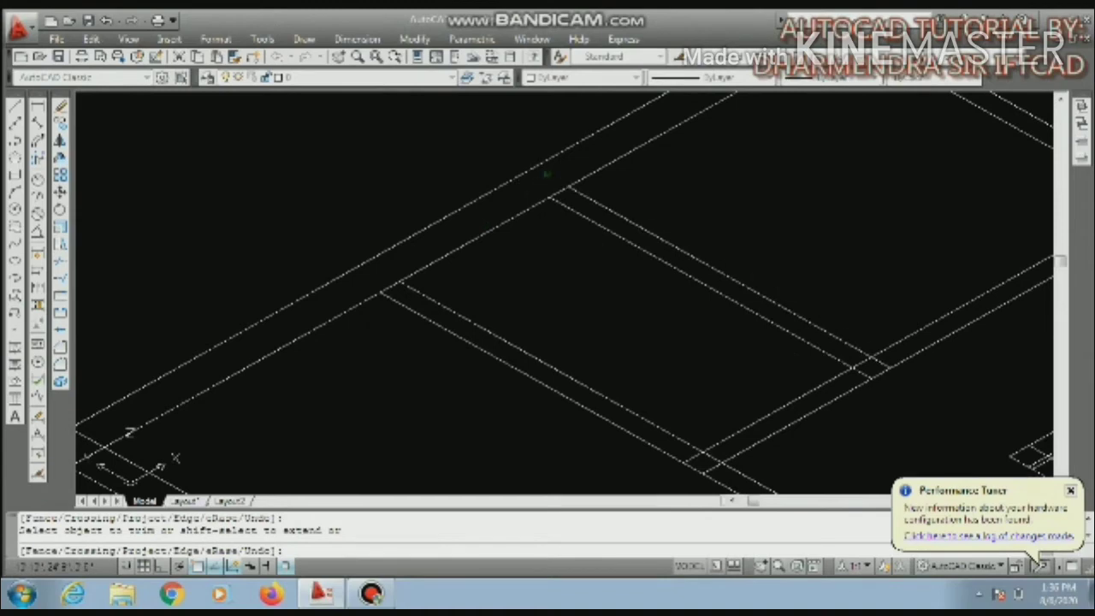
scroll(540, 174, "down", 3)
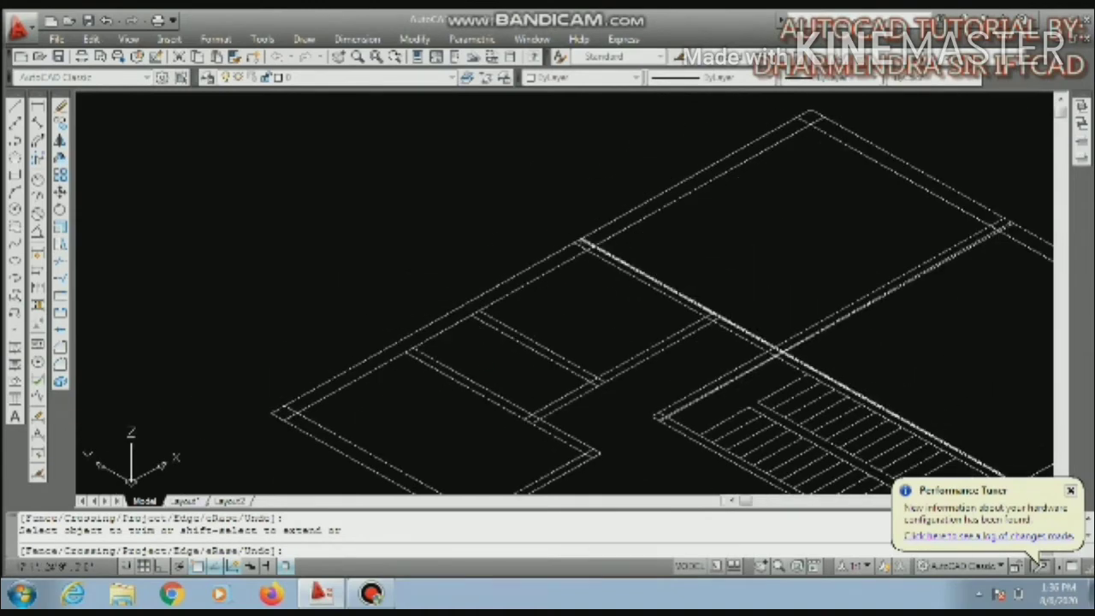
left_click(580, 243)
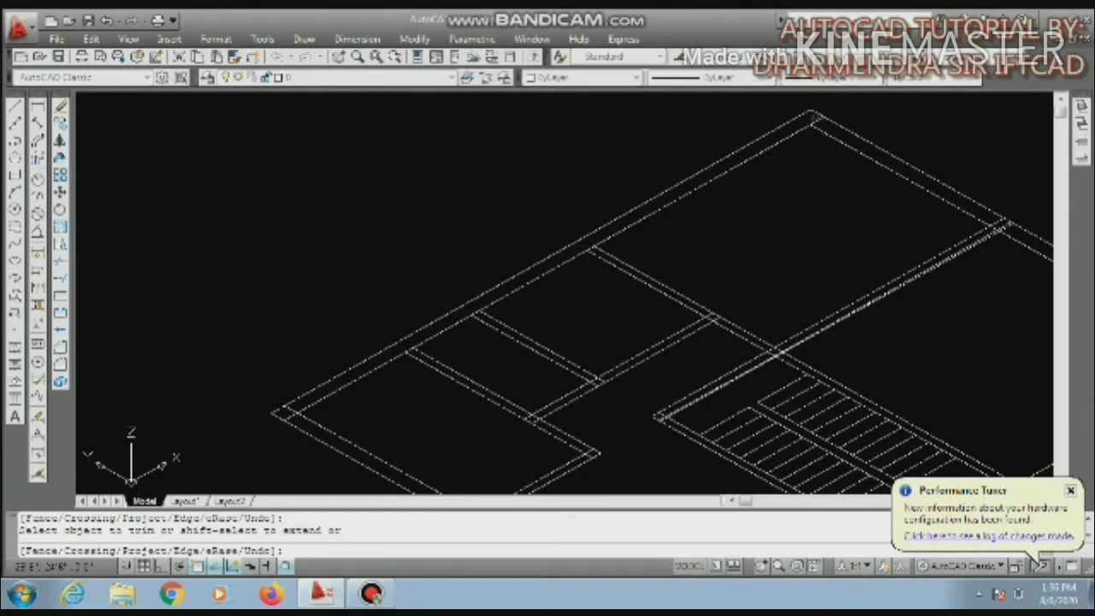
scroll(599, 180, "down", 4)
scroll(753, 222, "up", 6)
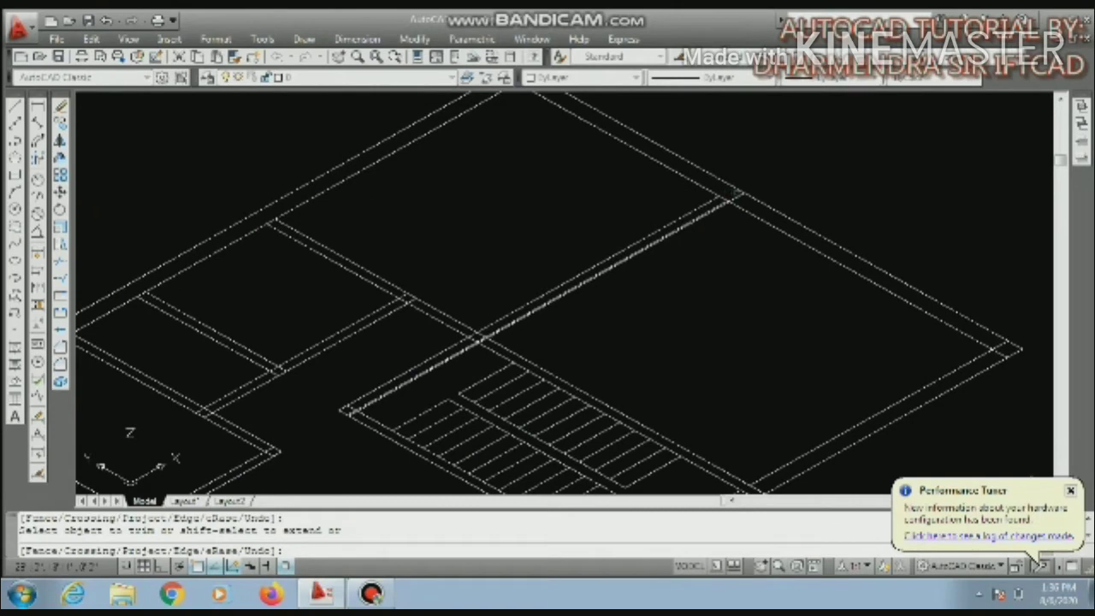
Trim the line end extending beyond the corridor intersection.
scroll(685, 218, "down", 3)
scroll(685, 218, "down", 2)
scroll(685, 218, "up", 5)
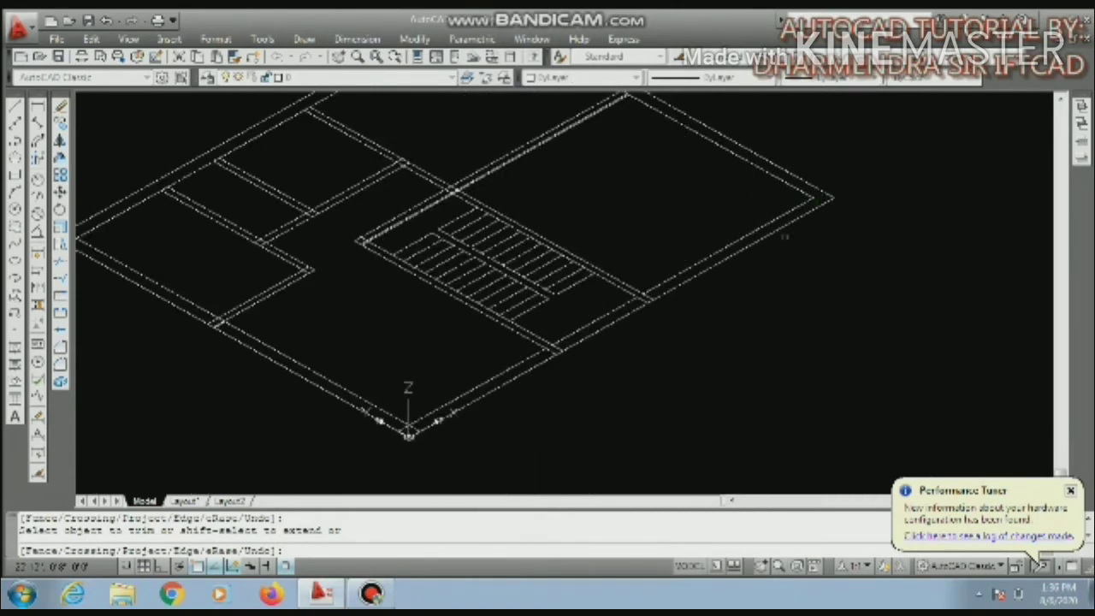
scroll(650, 299, "up", 1)
scroll(650, 315, "up", 2)
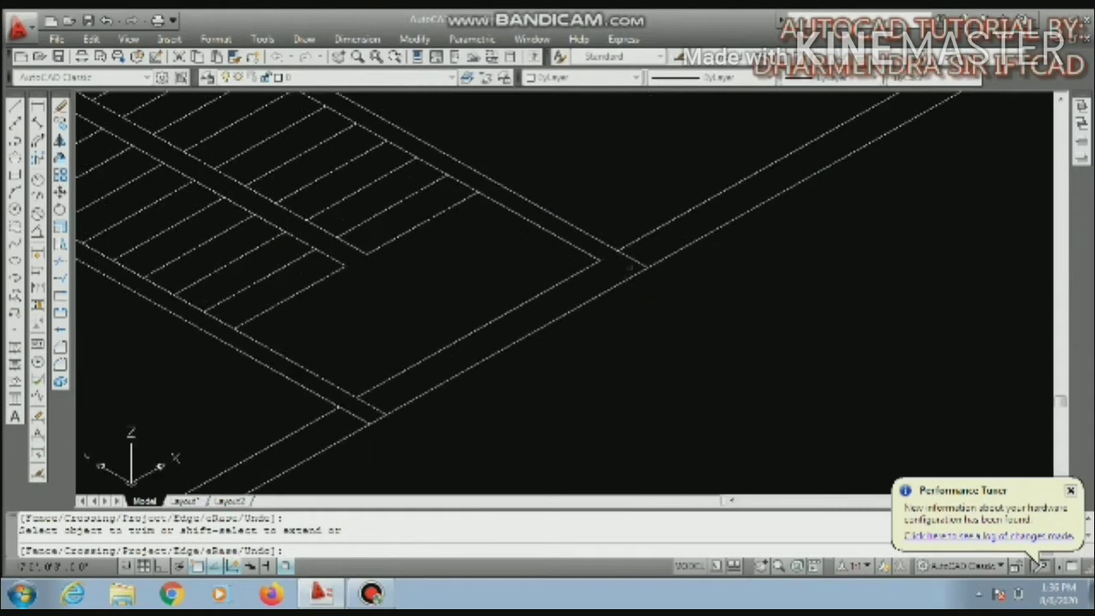
left_click(633, 259)
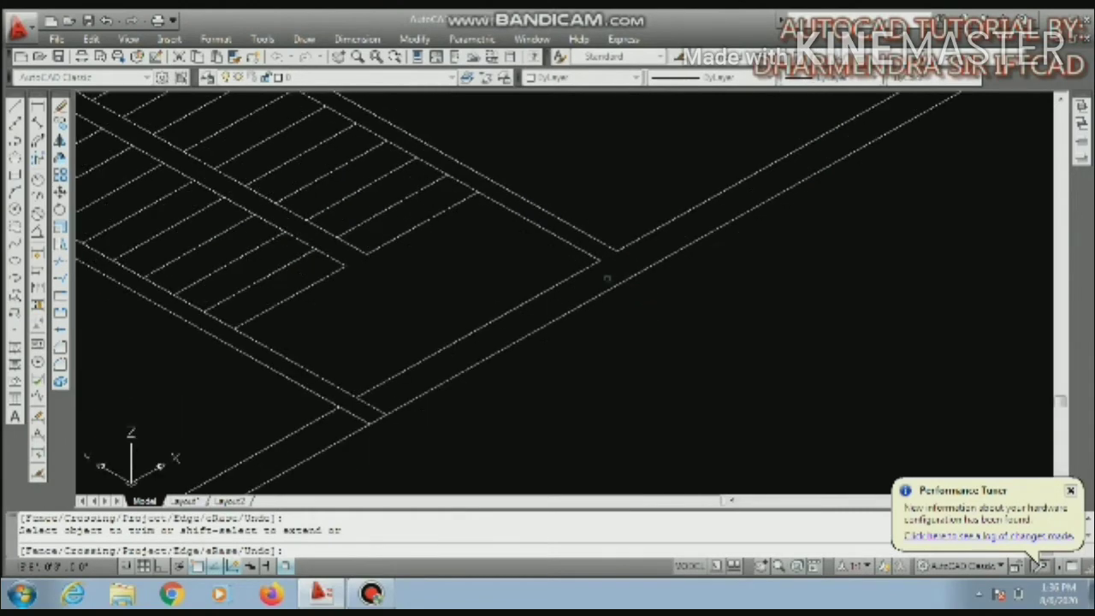
Trim the short segment at the lower-left outer wall corner.
scroll(753, 237, "down", 3)
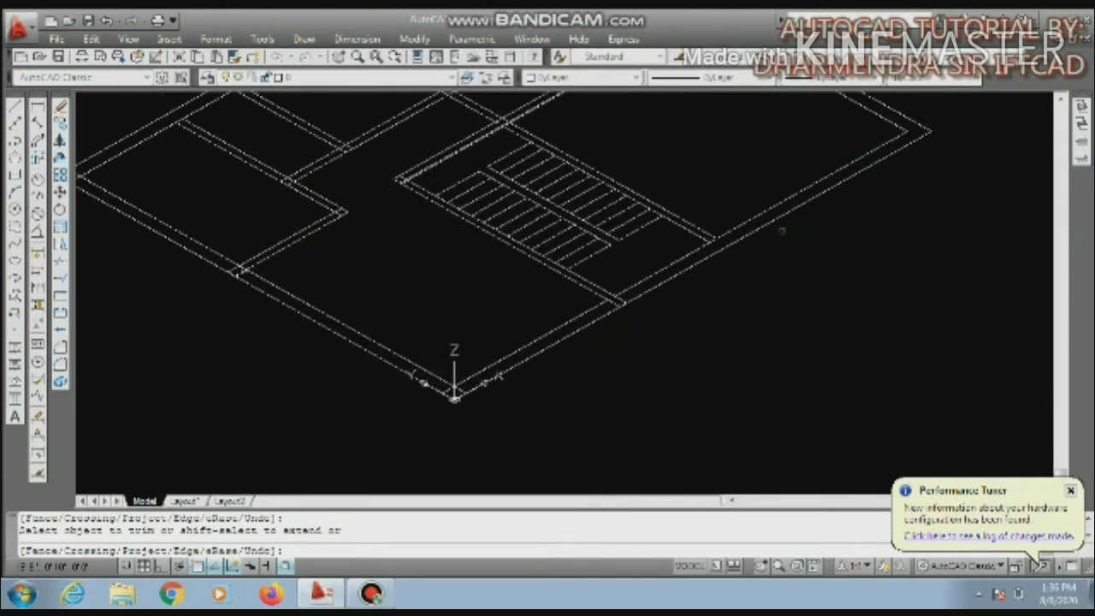
scroll(783, 231, "up", 3)
scroll(618, 302, "up", 2)
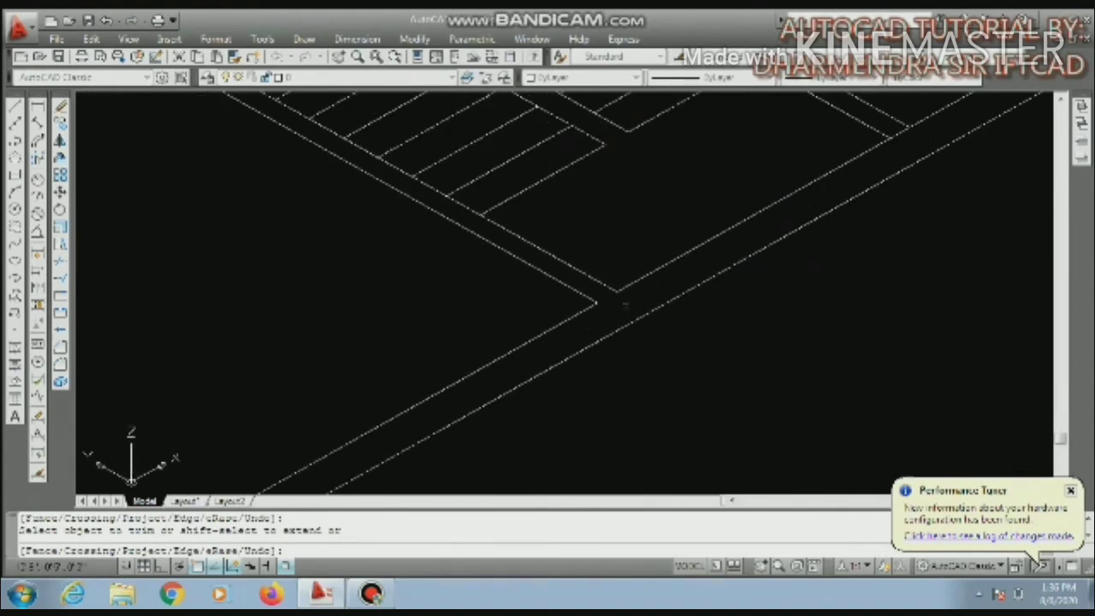
scroll(583, 312, "down", 2)
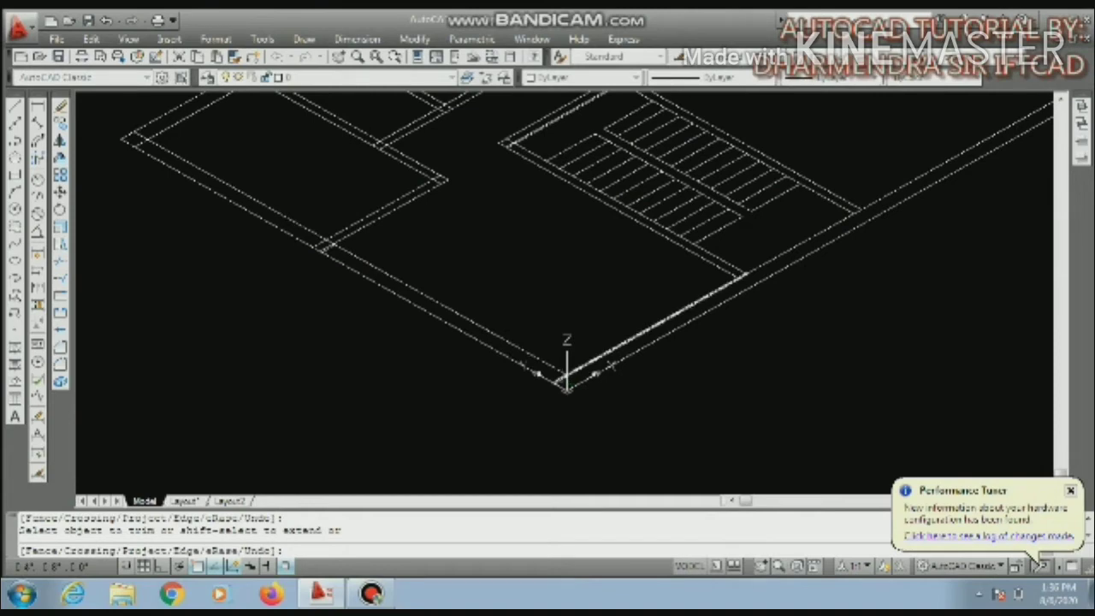
left_click(560, 386)
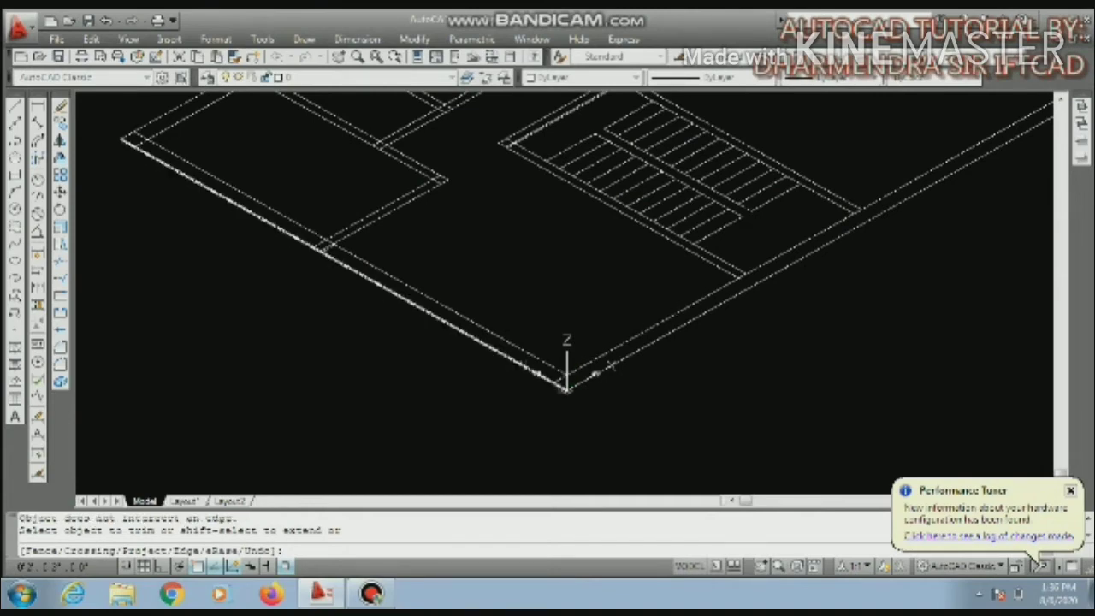
left_click(563, 387)
Trim one more leftover wall segment on the left side of the plan.
scroll(546, 391, "up", 3)
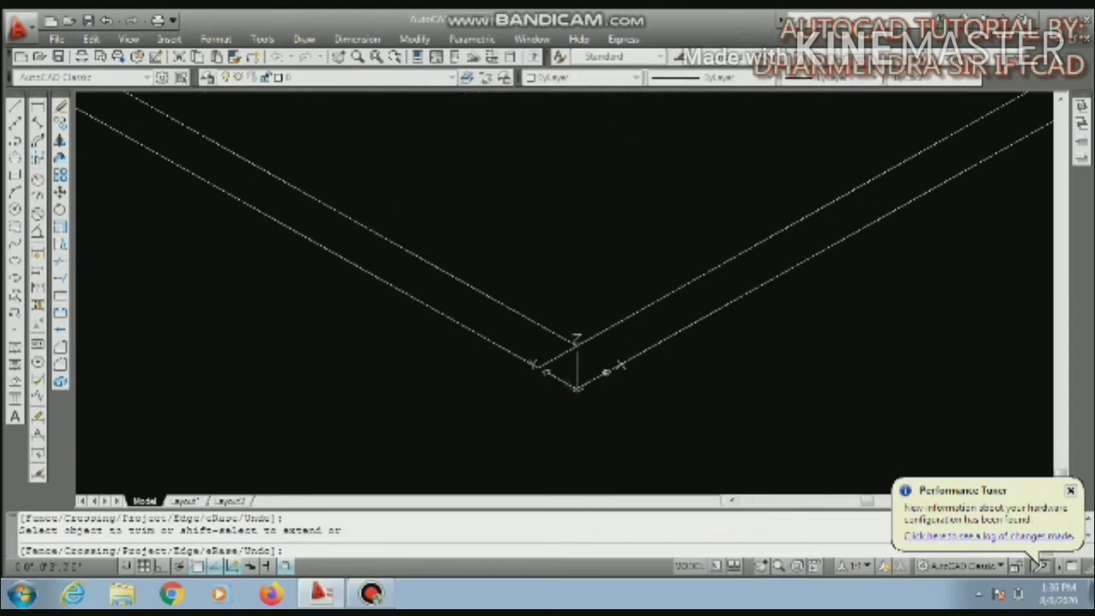
scroll(565, 385, "down", 2)
scroll(672, 376, "up", 2)
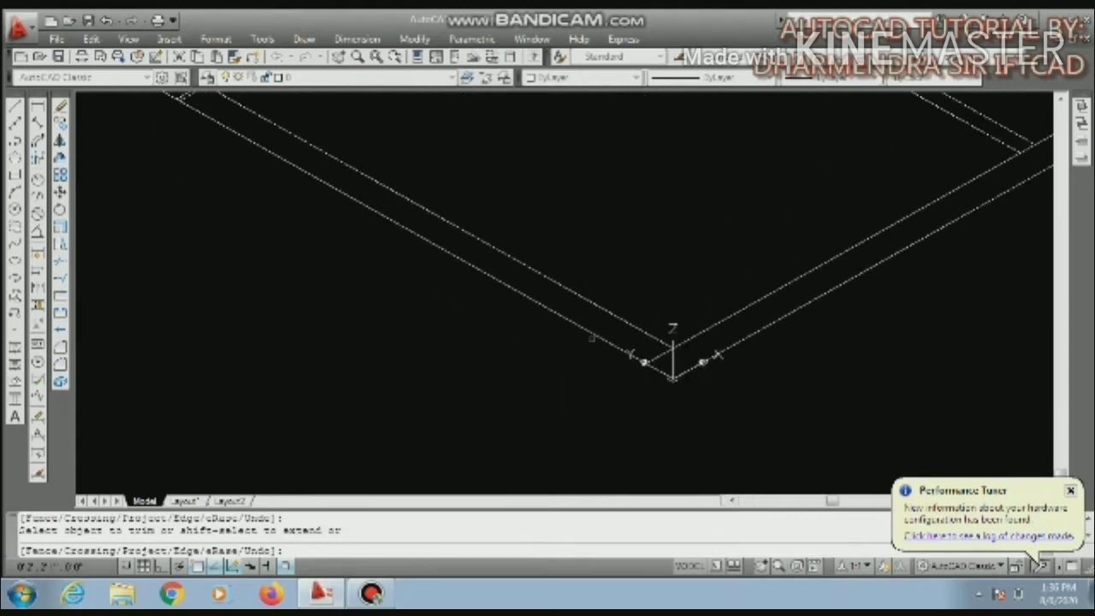
scroll(591, 338, "down", 2)
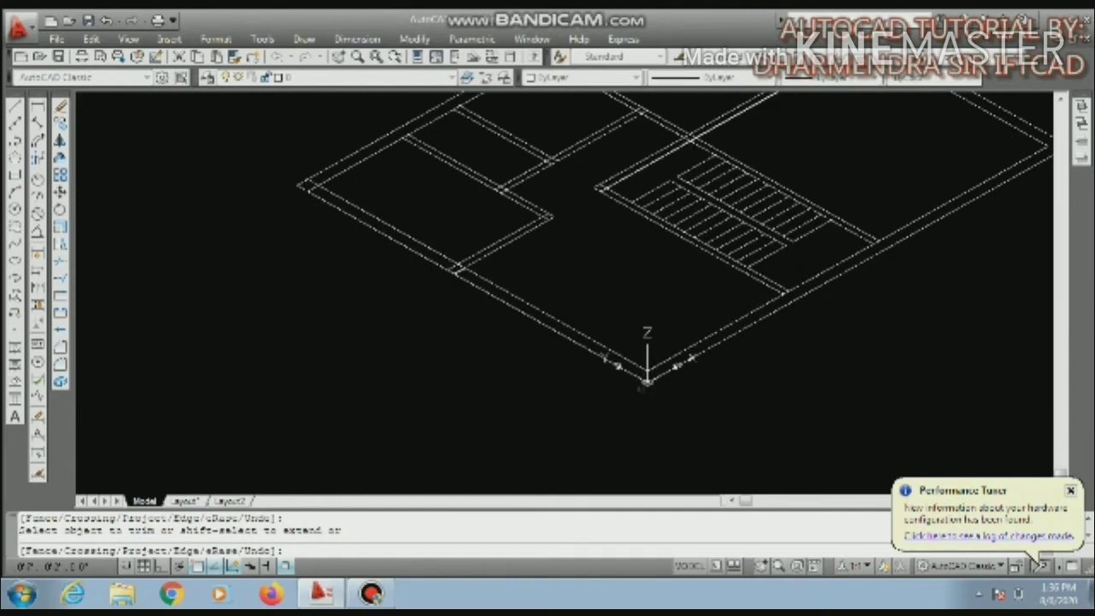
scroll(448, 275, "up", 1)
scroll(448, 274, "up", 1)
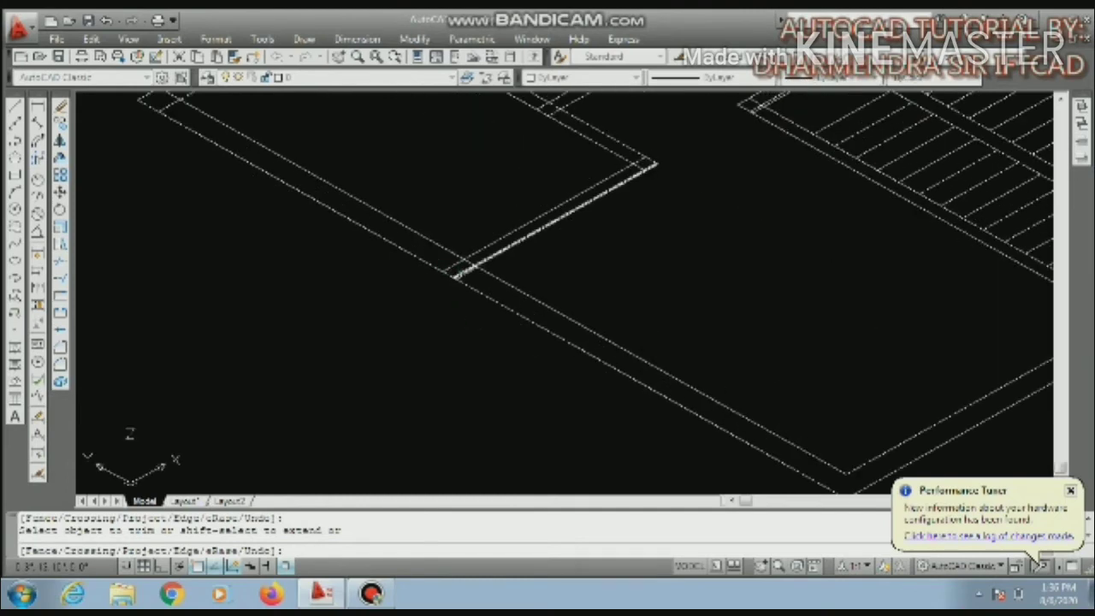
left_click(460, 274)
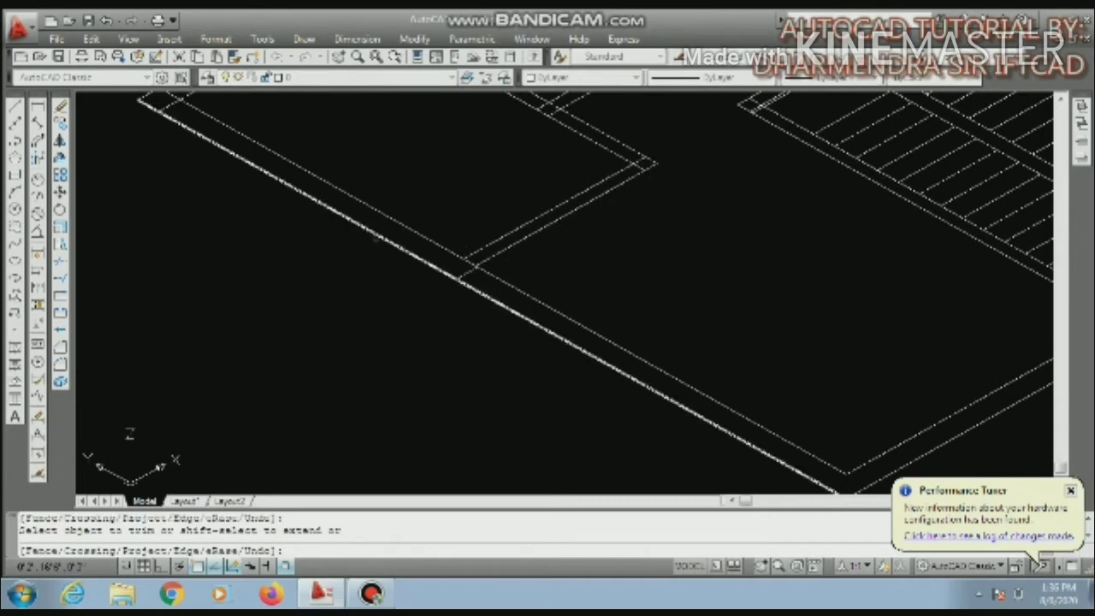
scroll(403, 338, "down", 2)
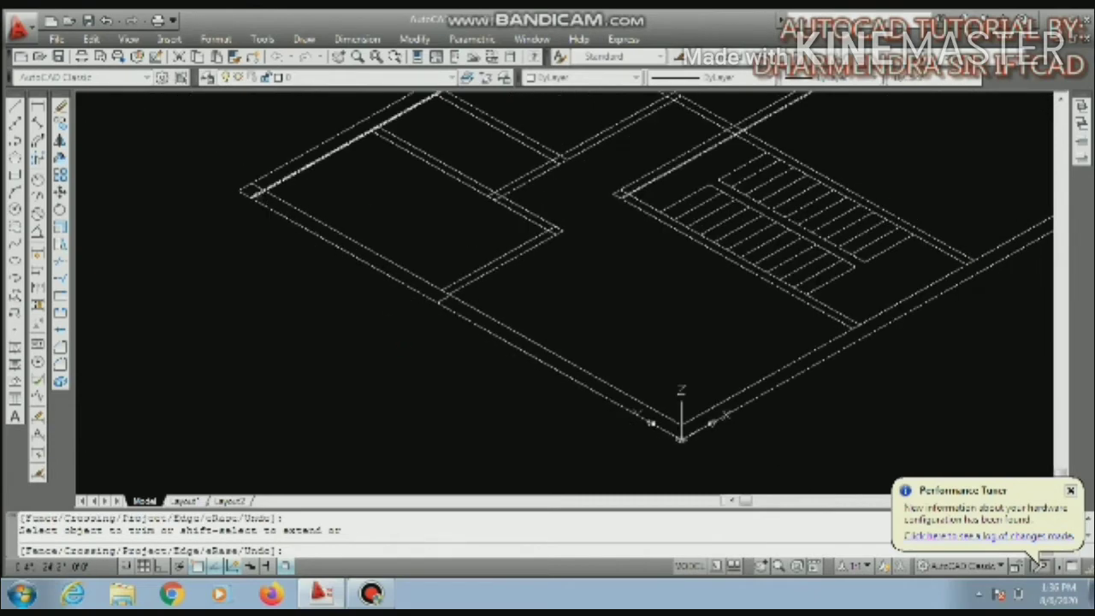
scroll(342, 319, "down", 2)
scroll(343, 318, "down", 2)
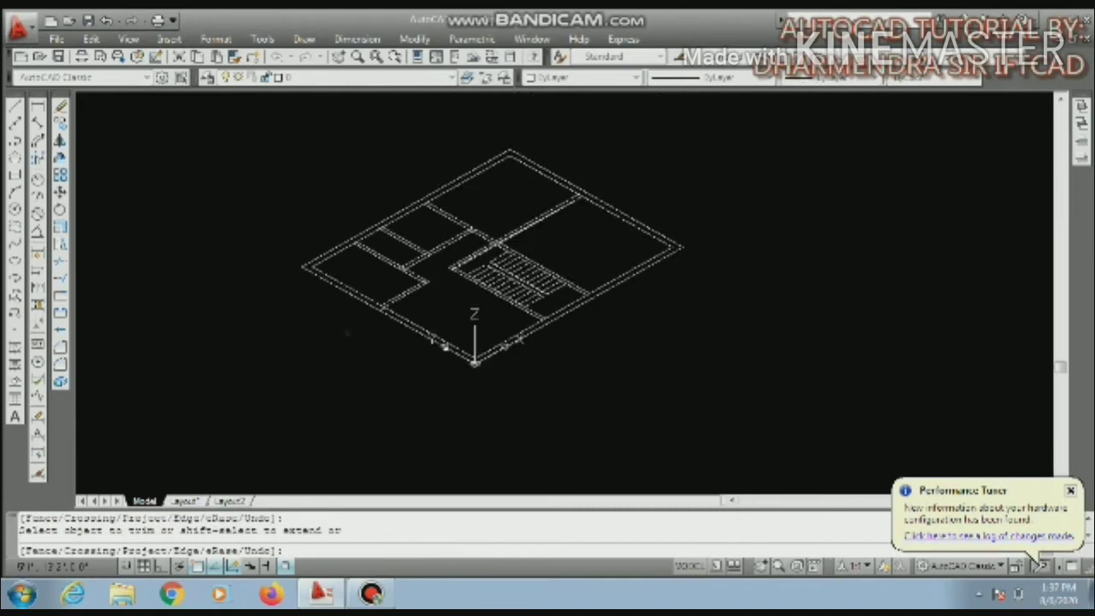
scroll(432, 335, "up", 2)
scroll(453, 341, "up", 3)
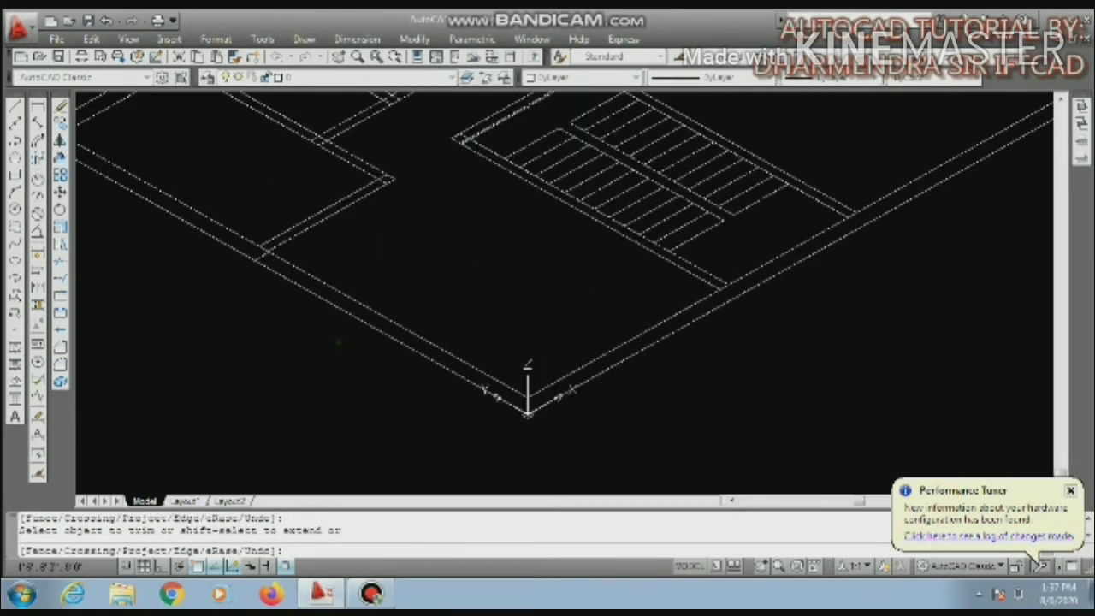
Offset the front wall line 6" to mark the edge of the door gap.
key("Escape")
type("c")
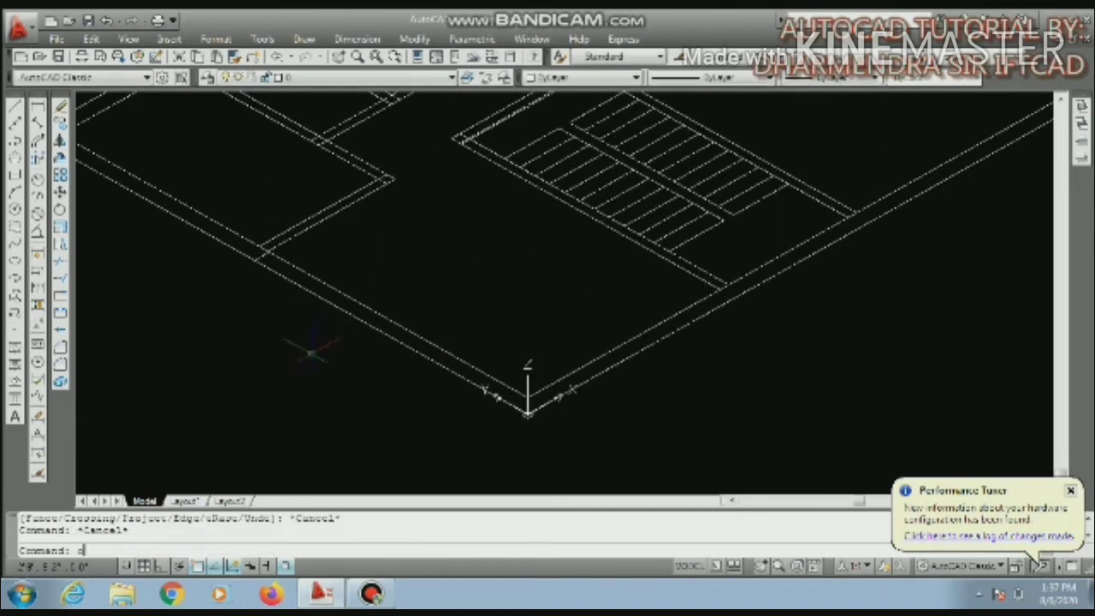
key("Return")
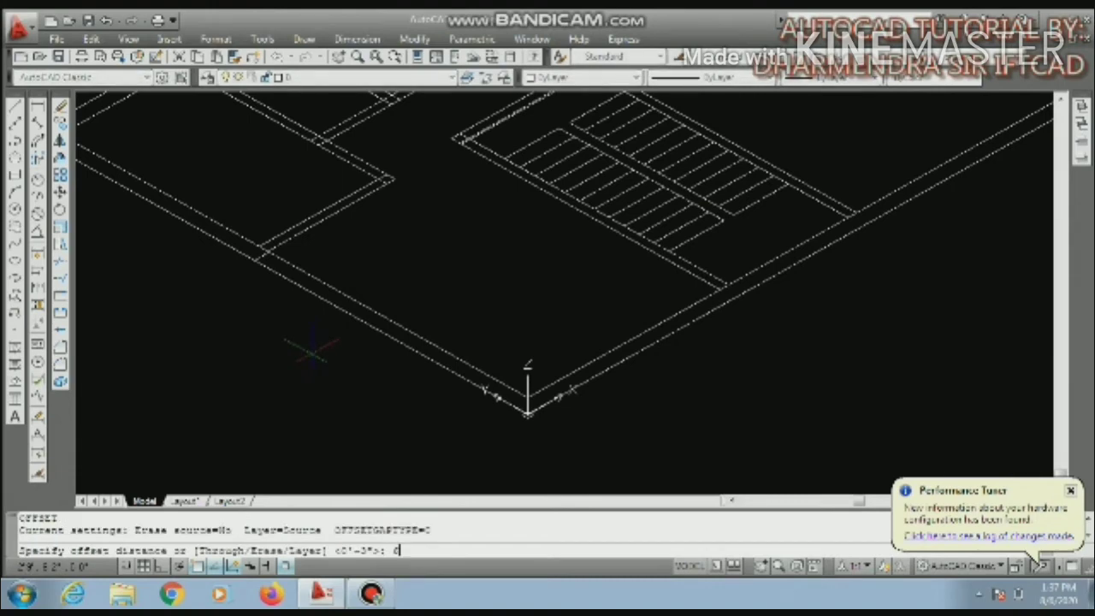
key("Return")
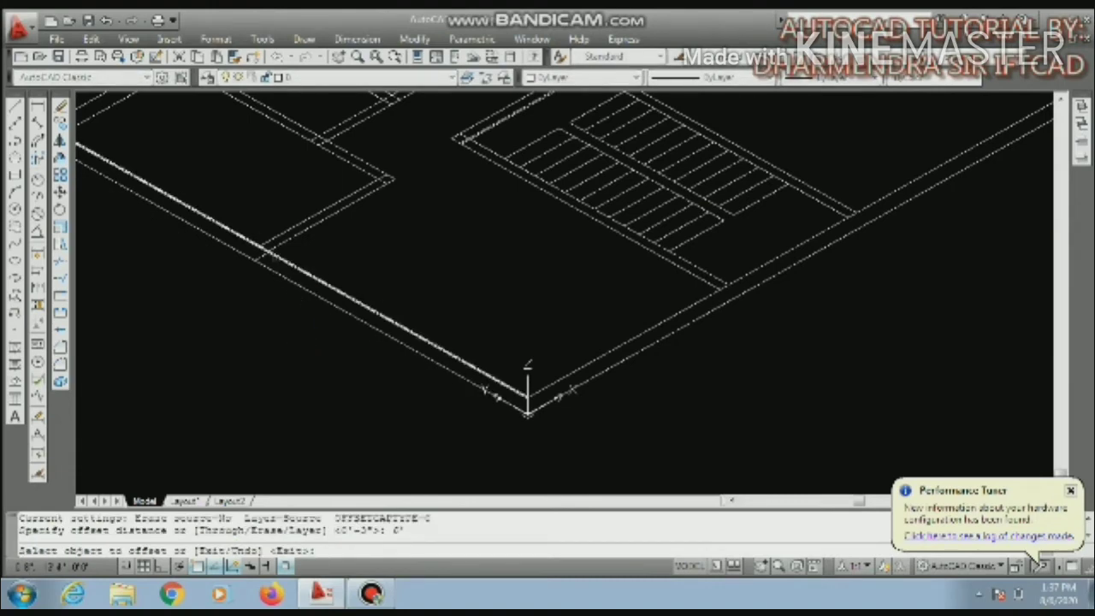
left_click(287, 274)
left_click(383, 323)
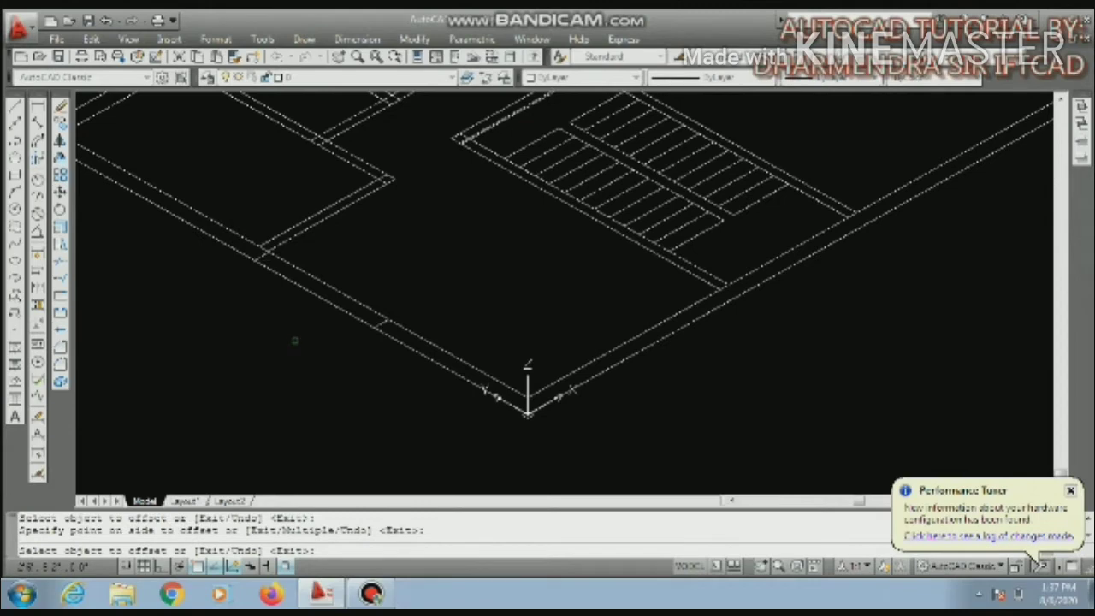
key("Escape")
Trim the front wall using all edges as cutting edges, removing the door-gap segment.
type("tr")
key("Return")
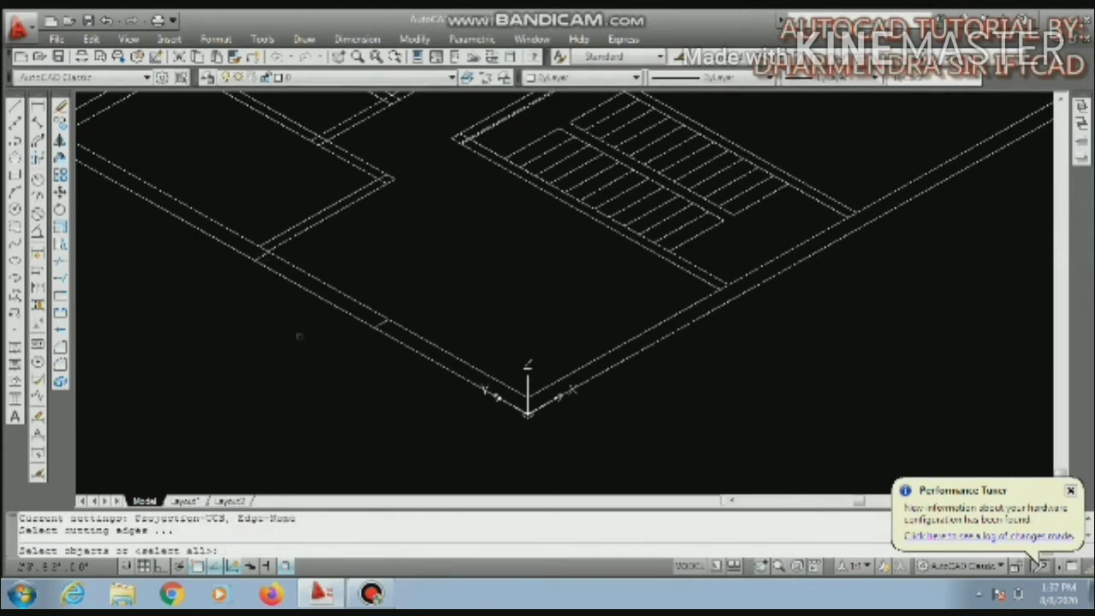
key("Return")
left_click_drag(338, 272, 317, 321)
scroll(400, 420, "down", 2)
scroll(400, 420, "down", 2)
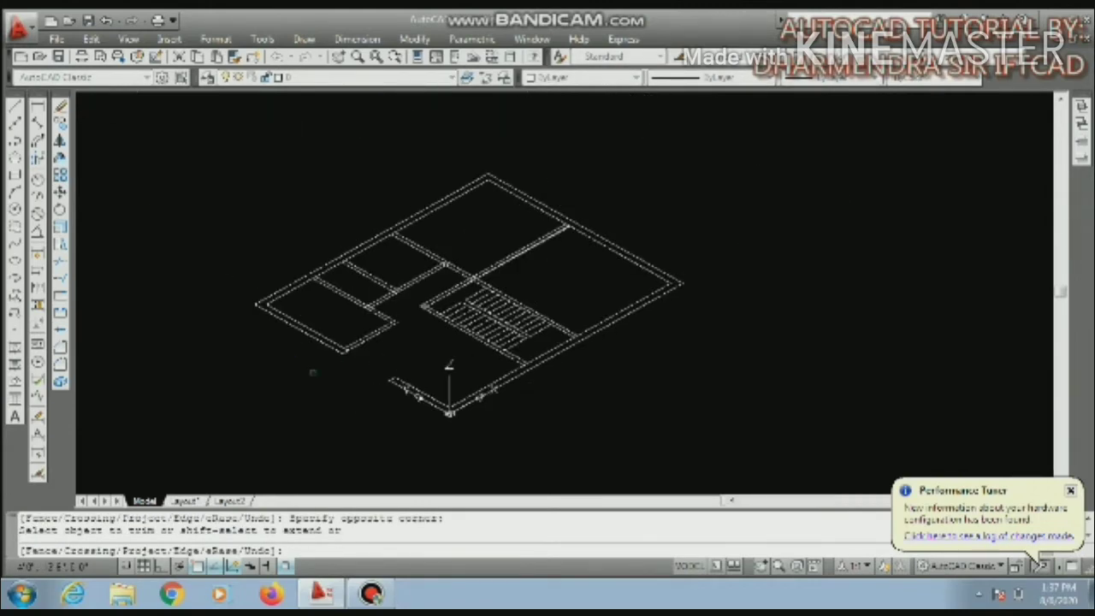
middle_click_drag(535, 427, 579, 362)
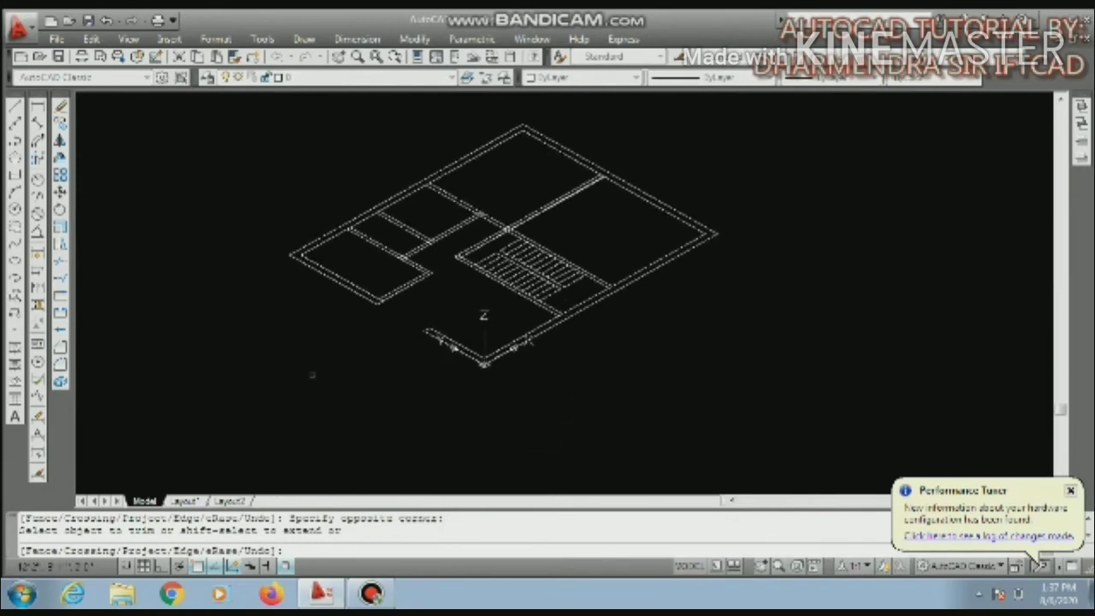
scroll(313, 379, "up", 2)
middle_click_drag(731, 370, 681, 437)
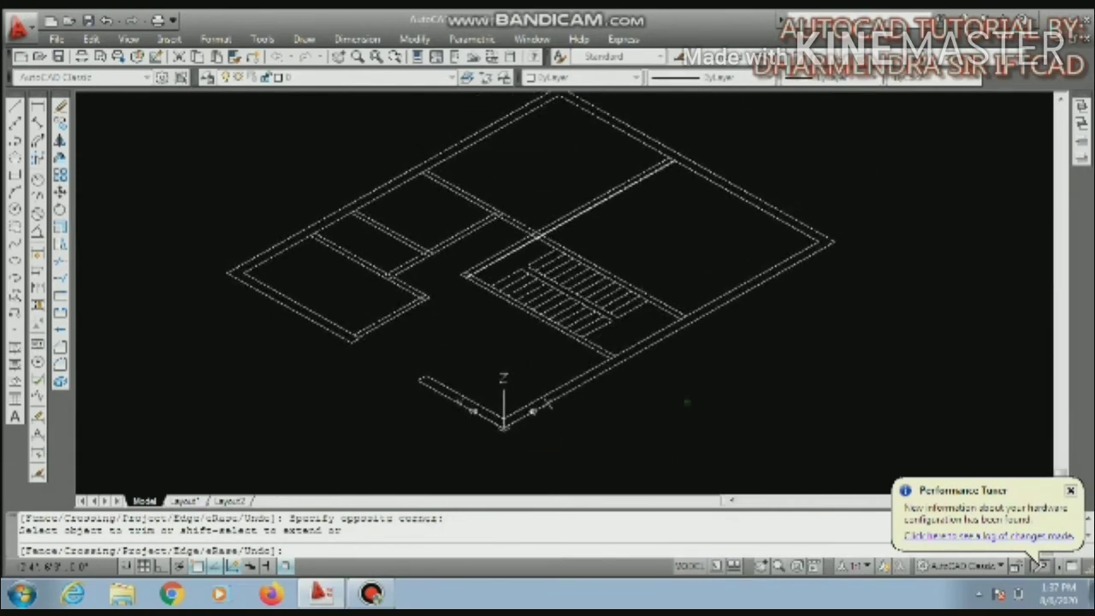
key("Escape")
type("presspu")
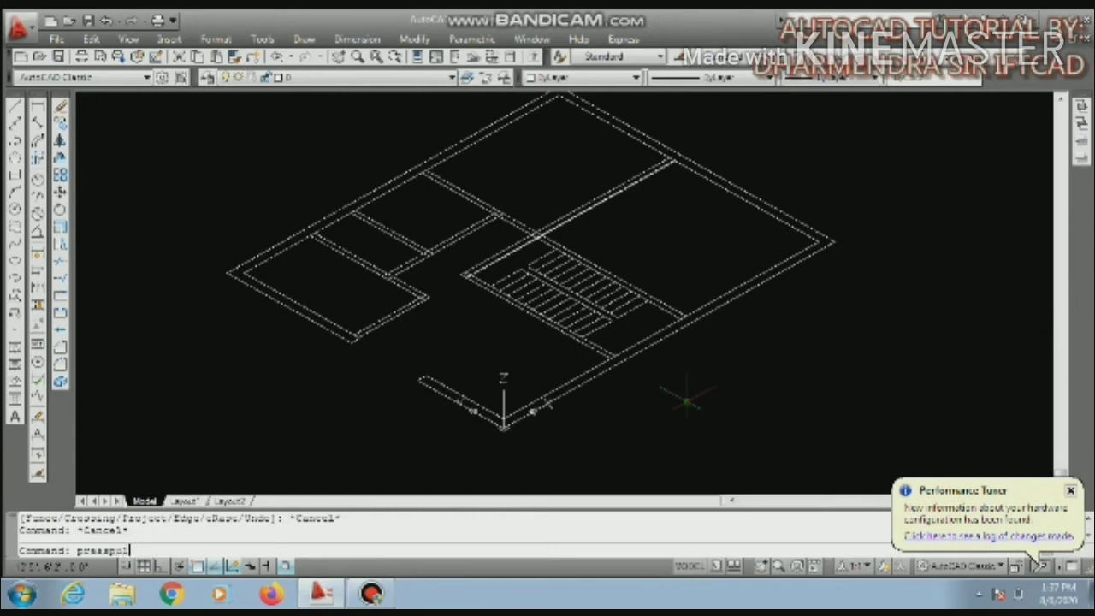
Press-pull the region inside the wall ring 11' upward to form the walls.
type("l")
key("Return")
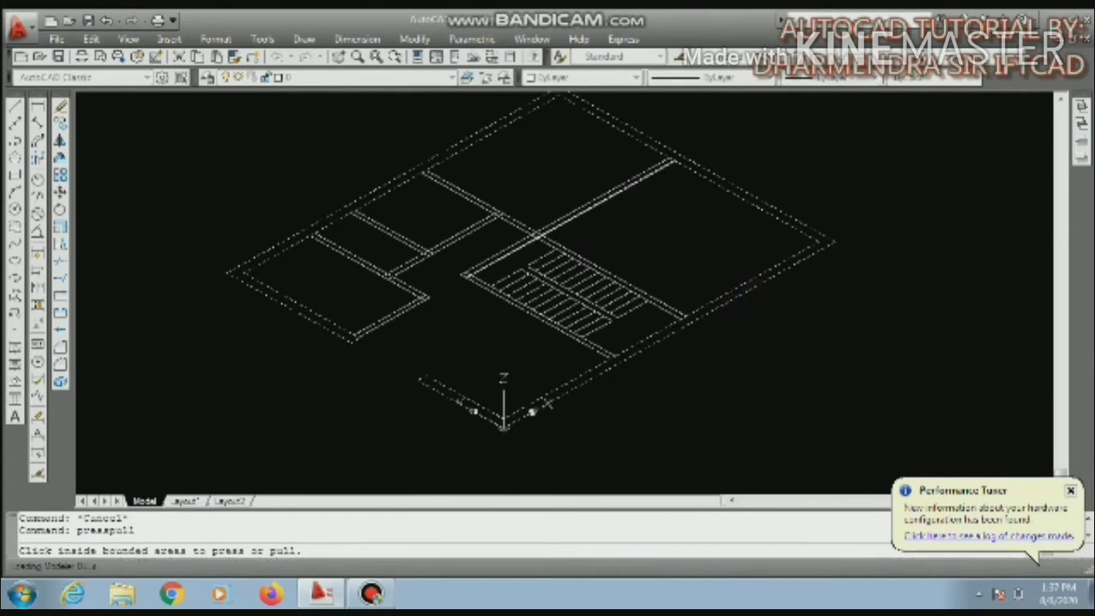
left_click(758, 183)
type("11'")
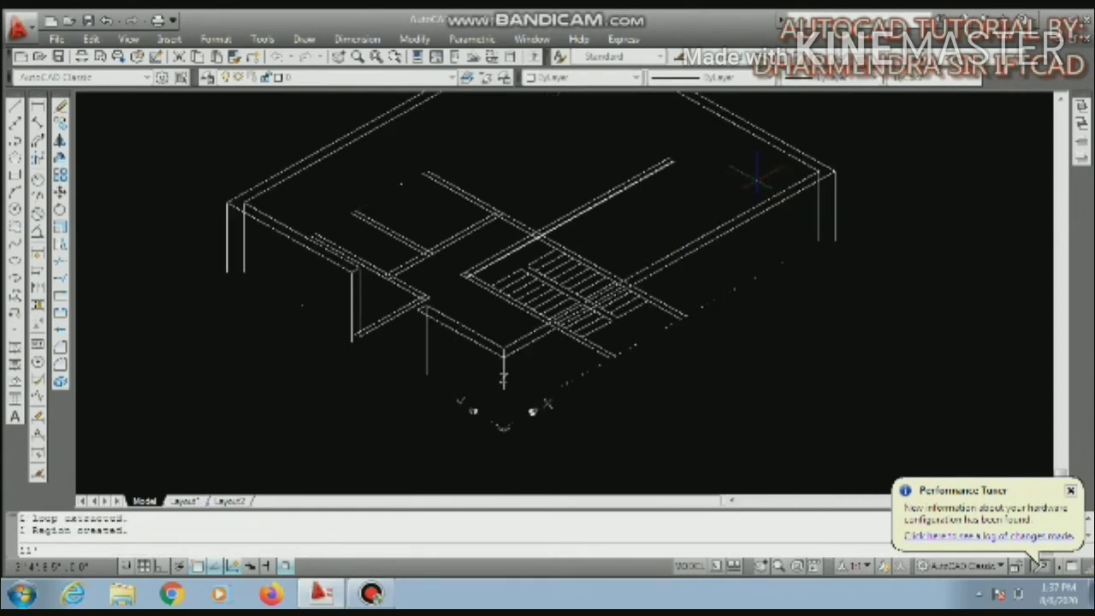
key("Return")
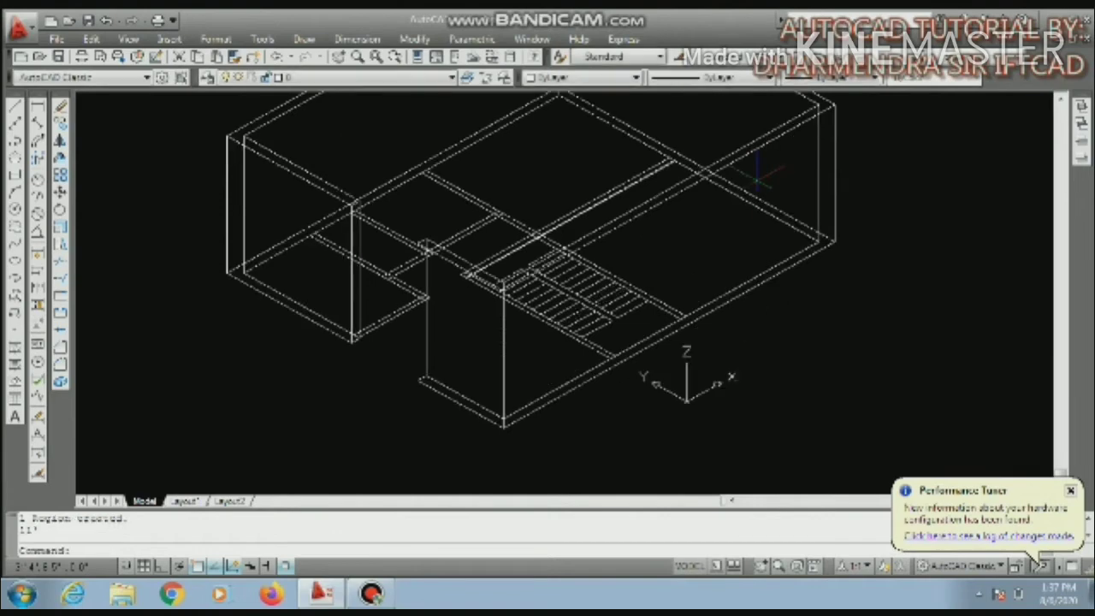
scroll(845, 380, "down", 2)
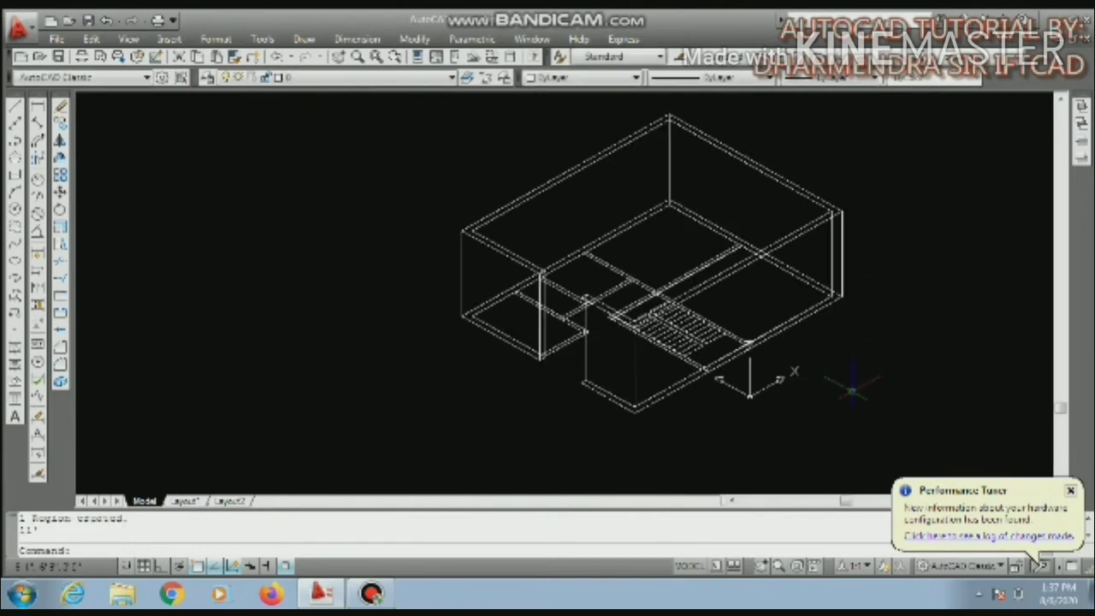
type("vs")
key("Return")
type("c")
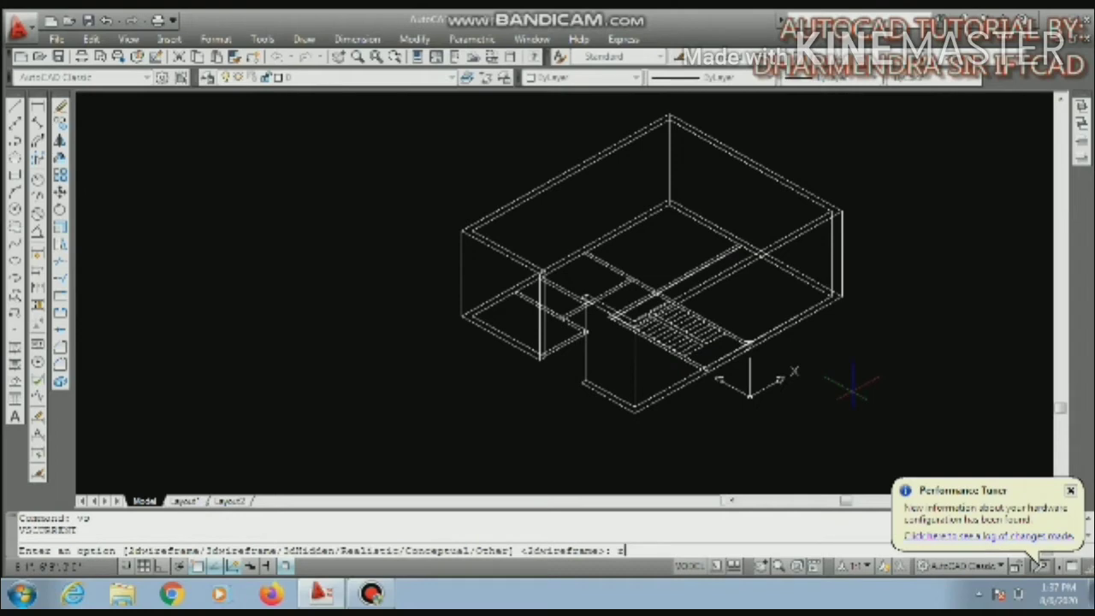
Switch to the Realistic visual style and set the wall solid's colour to Red.
key("Return")
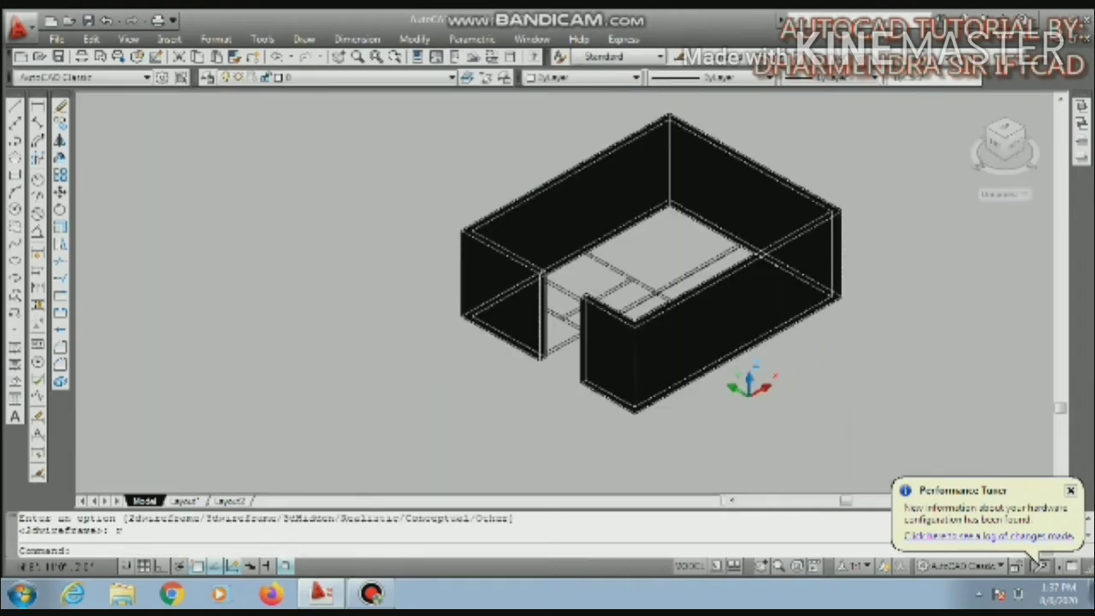
left_click(796, 257)
left_click(563, 79)
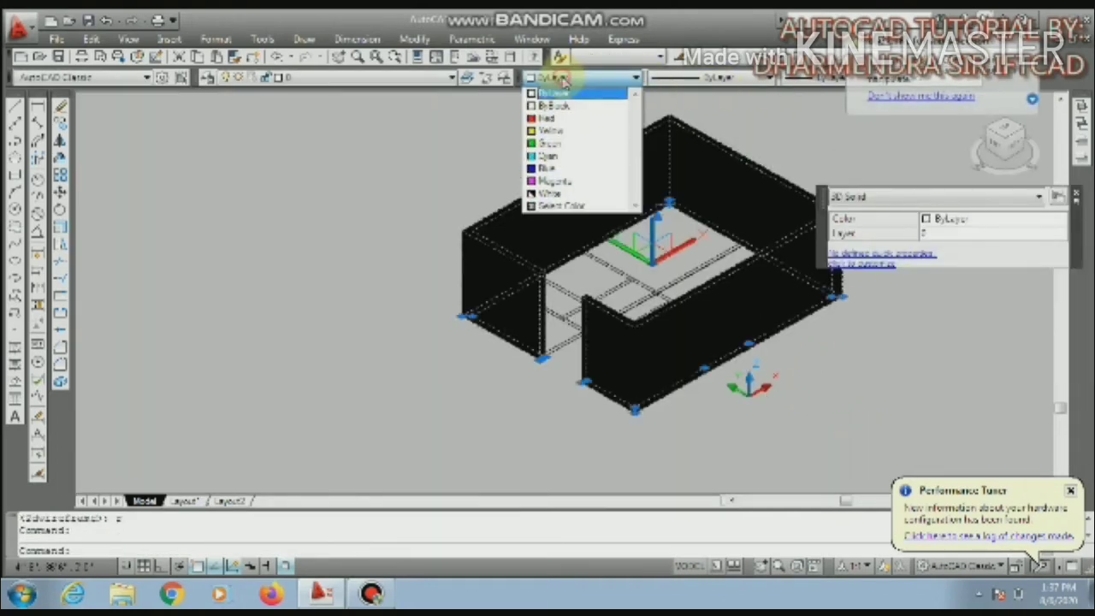
left_click(546, 118)
key("Escape")
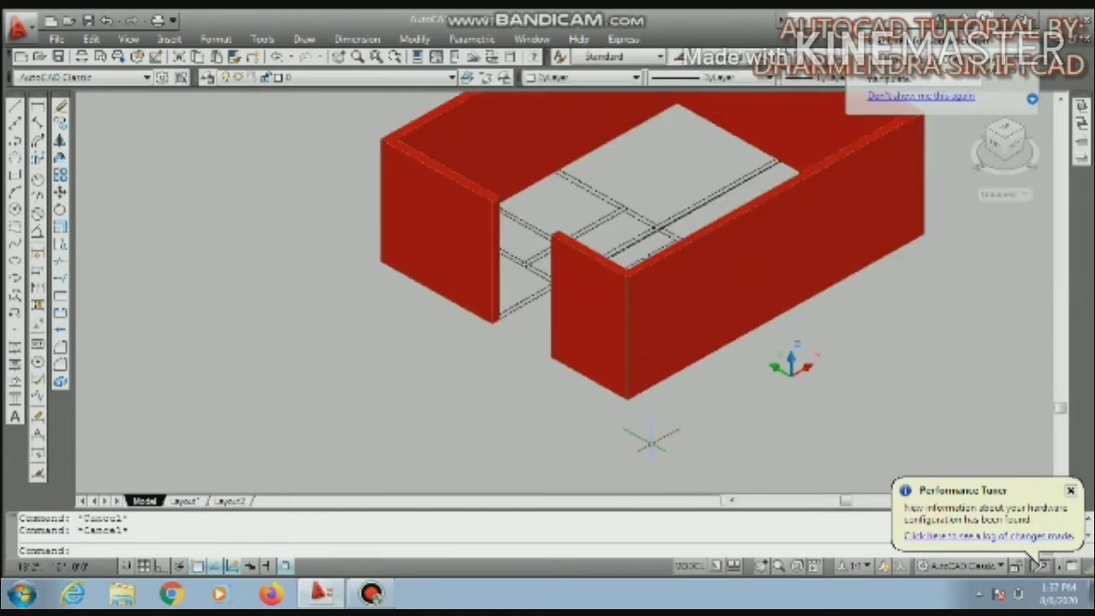
type("rec")
key("Return")
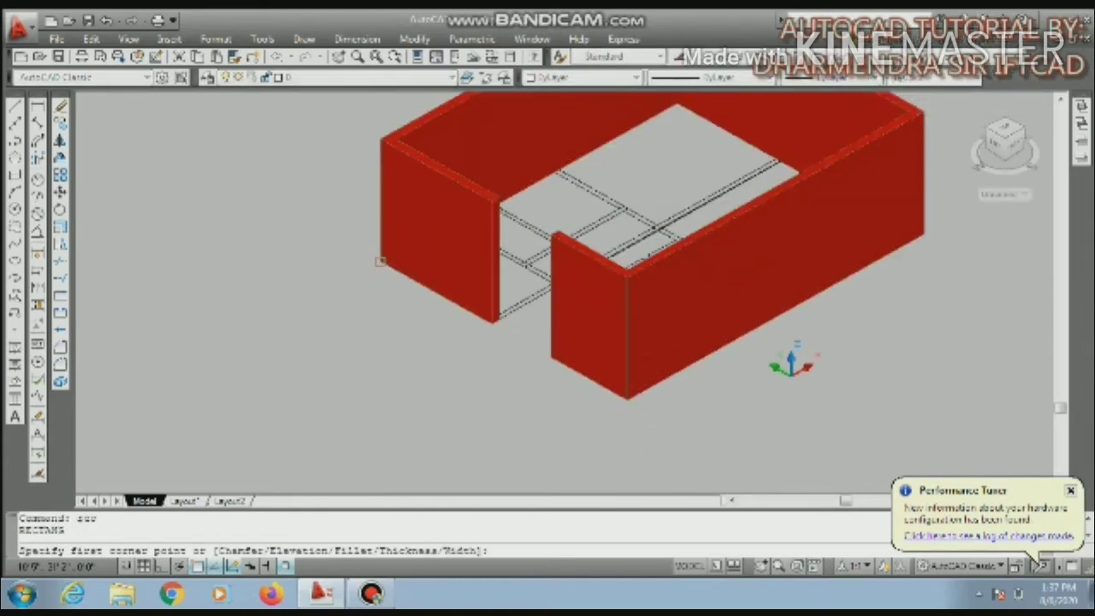
Abandon a stray rectangle, then extrude the base outline -2' downward into a slab.
left_click(380, 259)
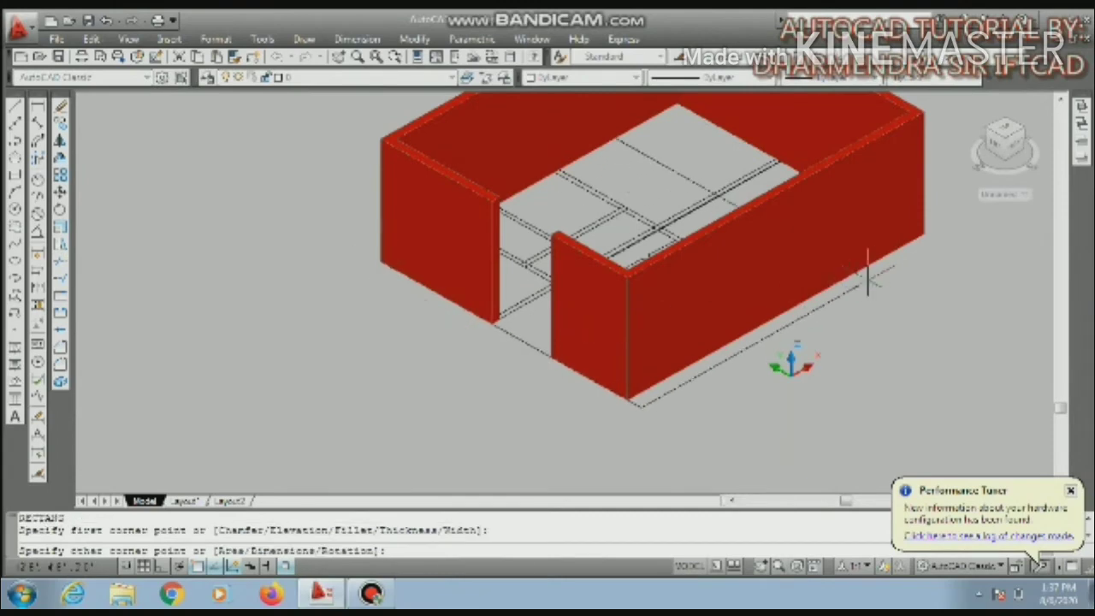
key("Escape")
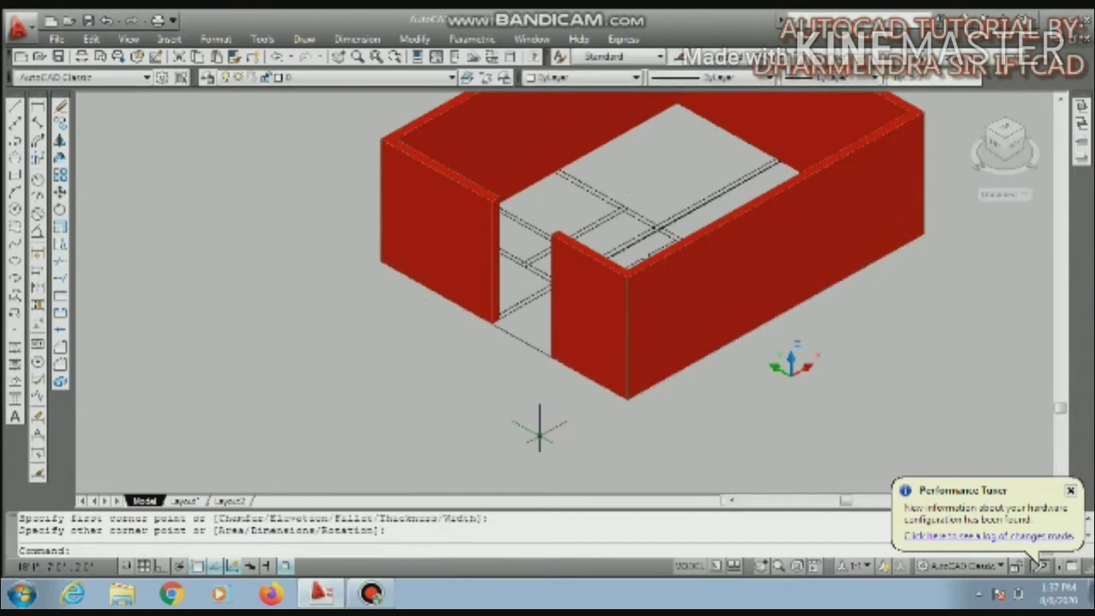
type("z")
key("Escape")
type("ext")
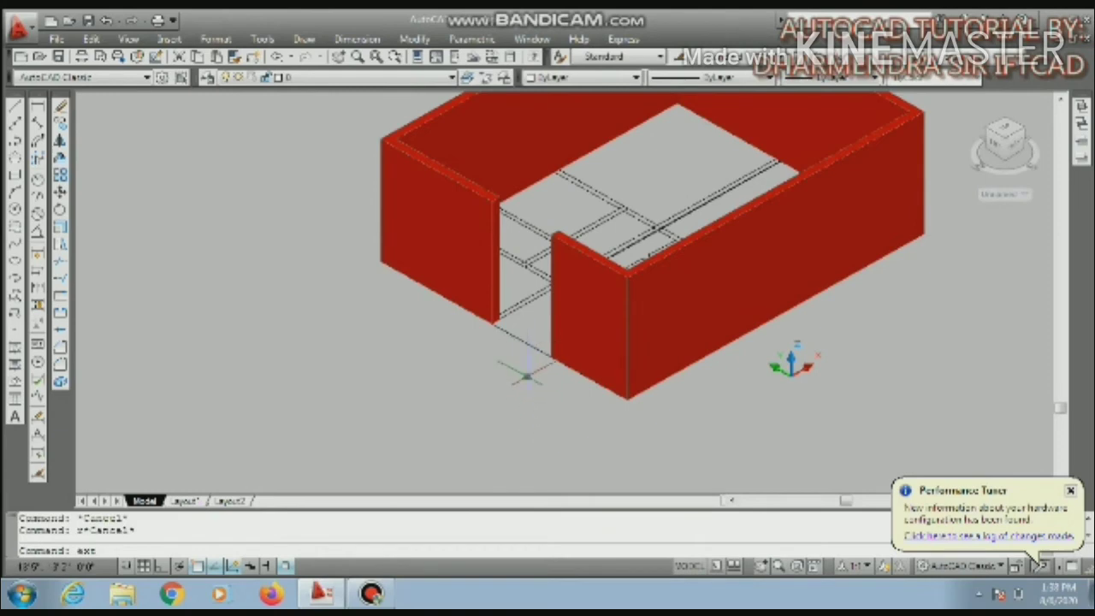
key("Return")
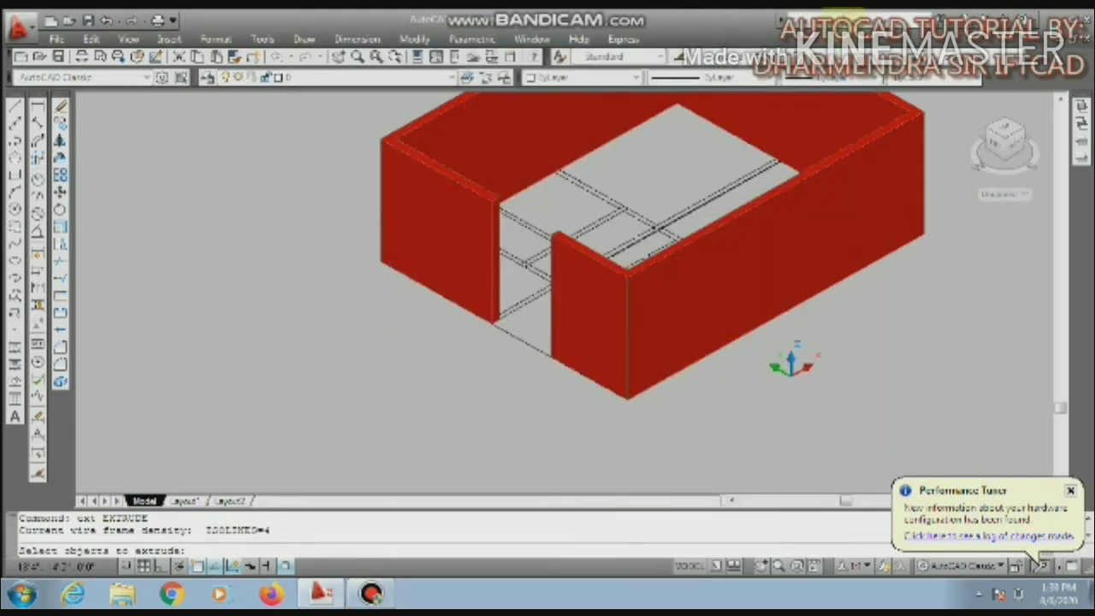
key("Escape")
key("Escape")
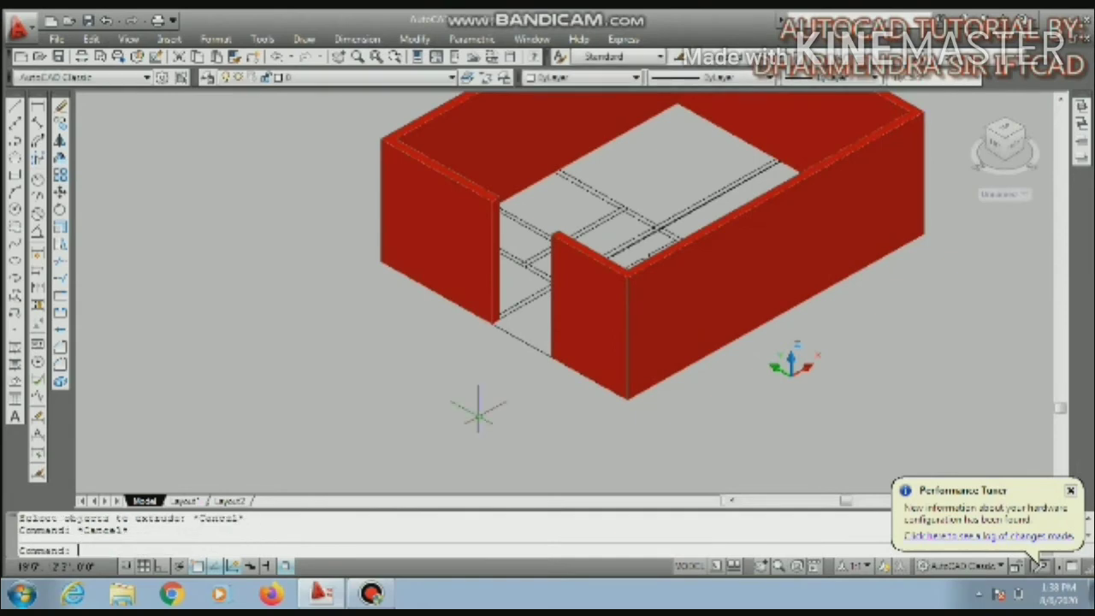
type("ext")
key("Return")
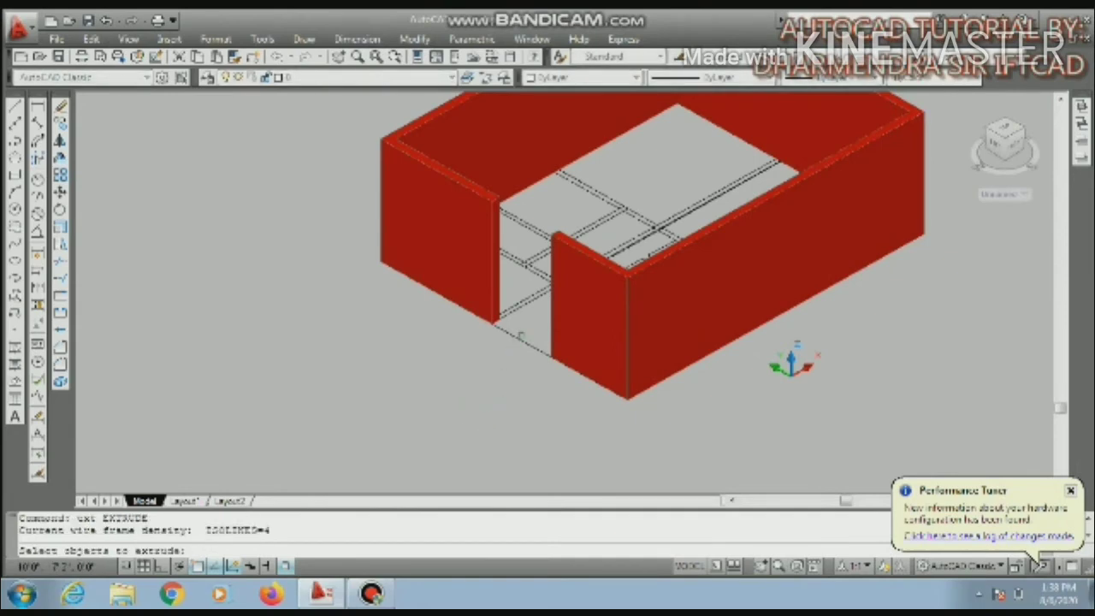
left_click(556, 360)
key("Return")
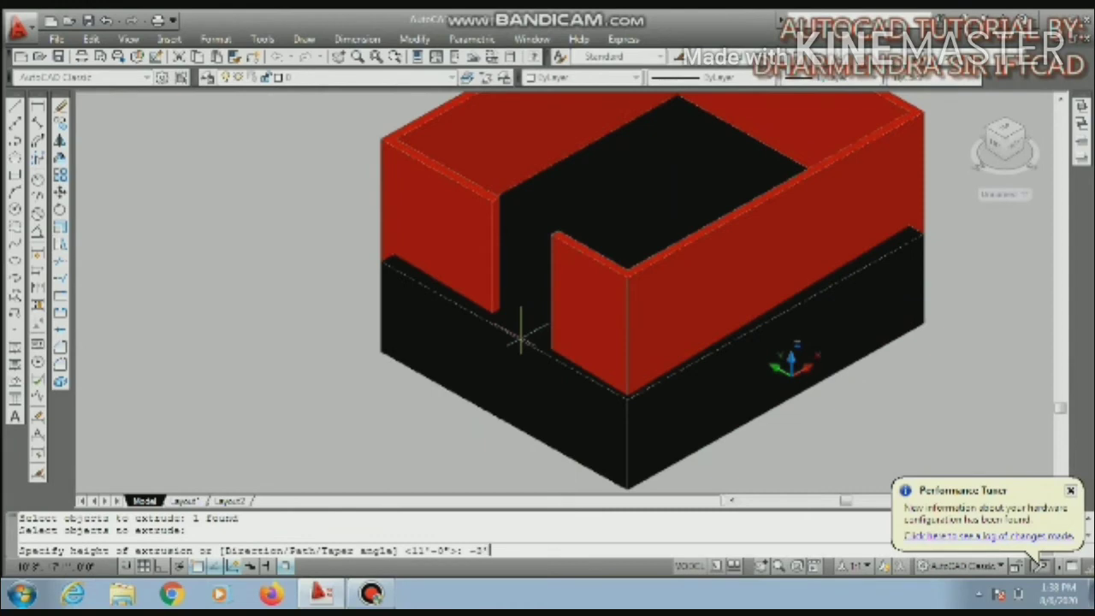
key("Return")
left_click(520, 364)
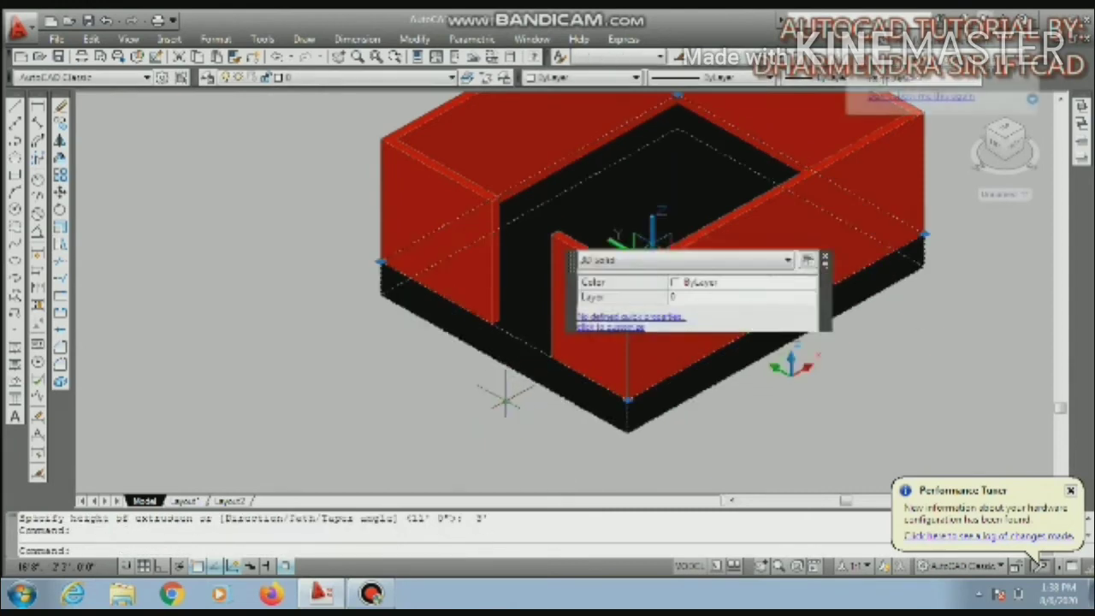
Set the base slab's colour to Yellow and recentre the model in view.
left_click(565, 351)
left_click(582, 77)
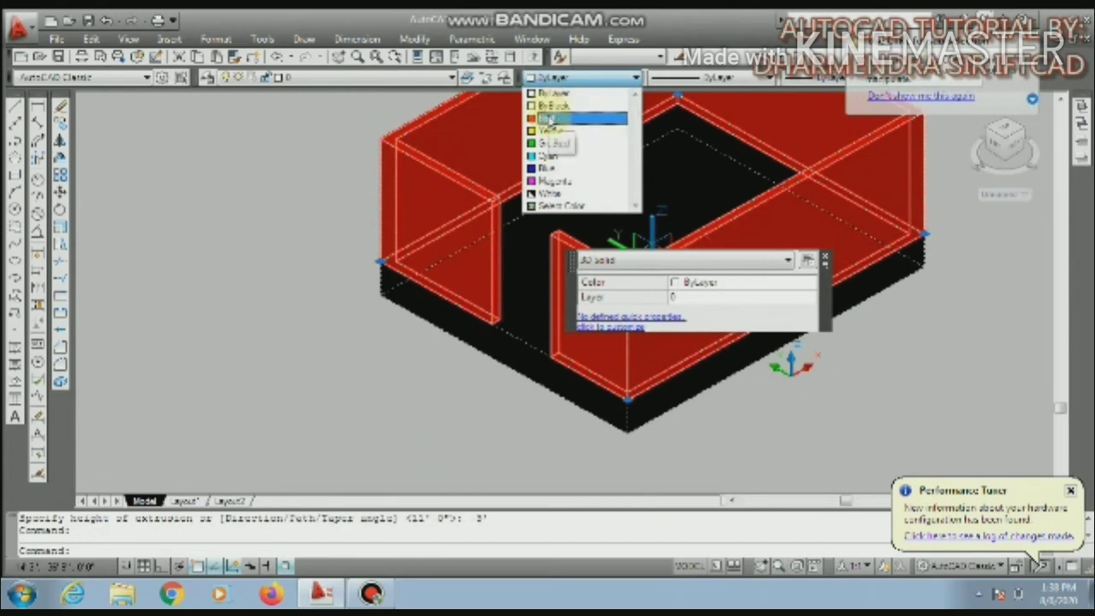
left_click(552, 130)
key("Escape")
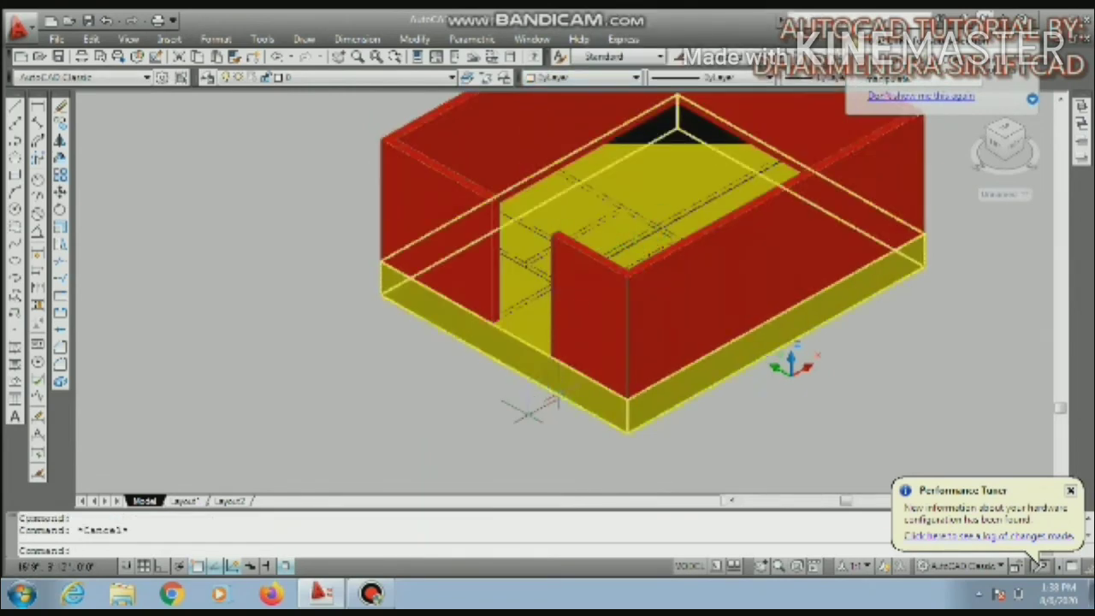
scroll(529, 413, "down", 3)
scroll(576, 416, "up", 2)
scroll(685, 392, "up", 1)
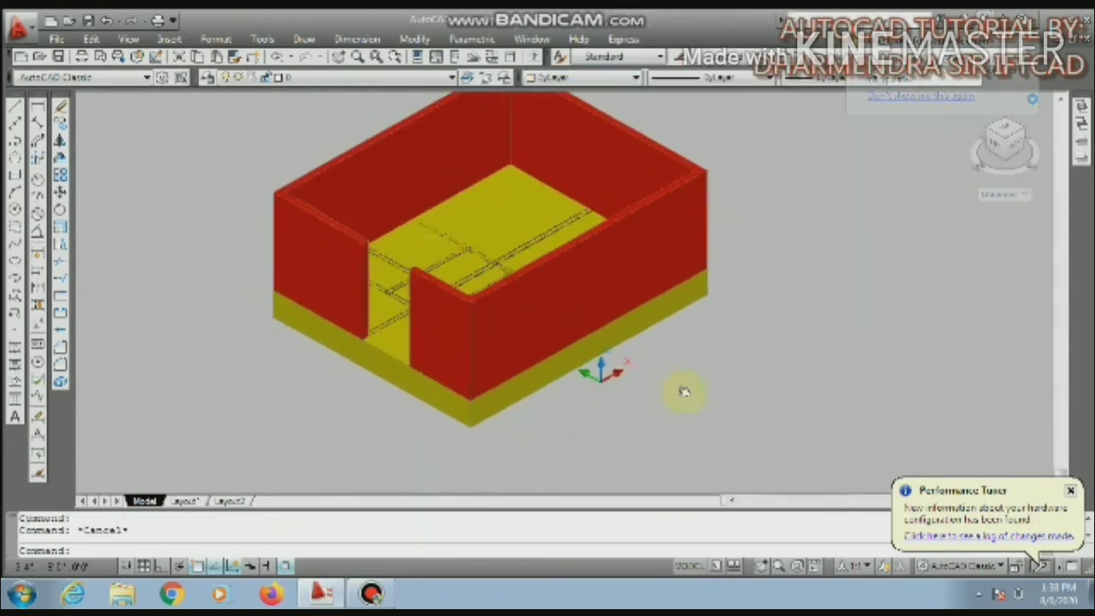
middle_click_drag(684, 392, 742, 435)
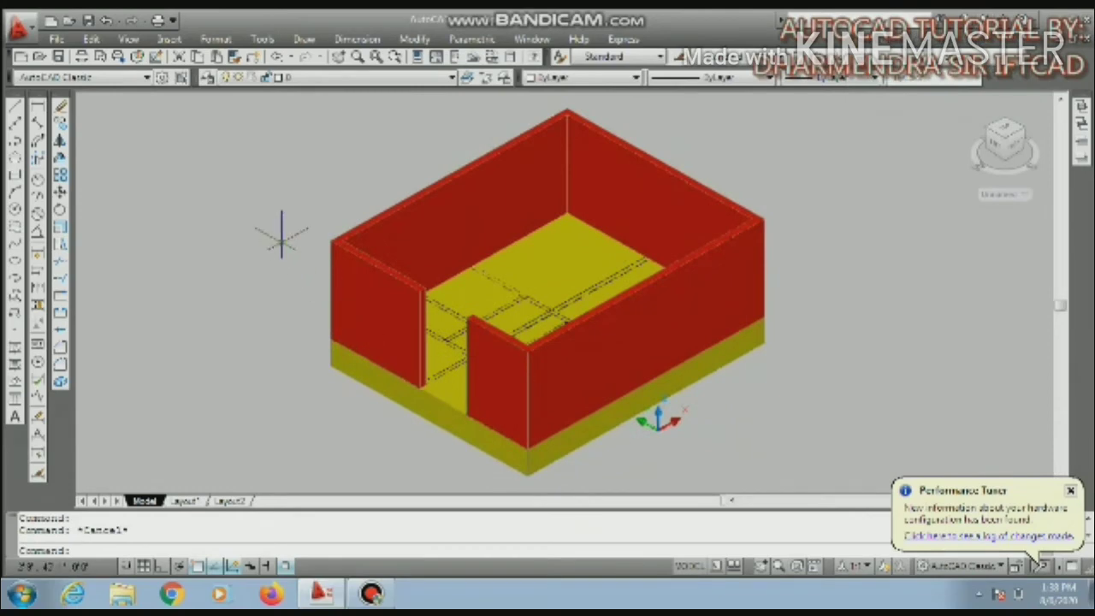
scroll(613, 484, "up", 2)
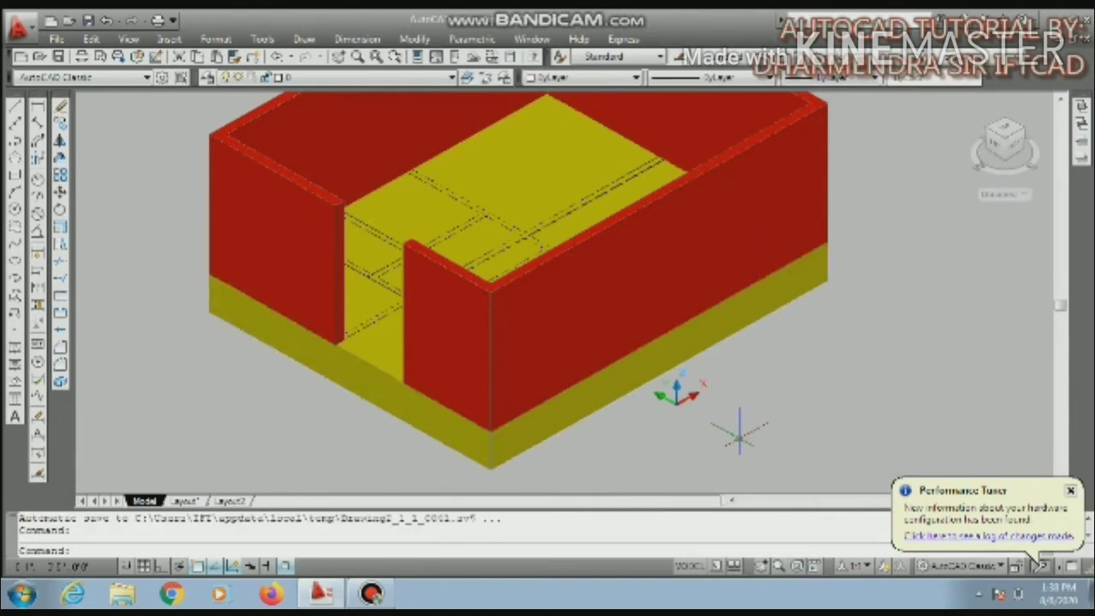
type("l")
With Ortho on, draw the window outline on the right wall: 1'6", 3', 5', 6', 5'.
key("Return")
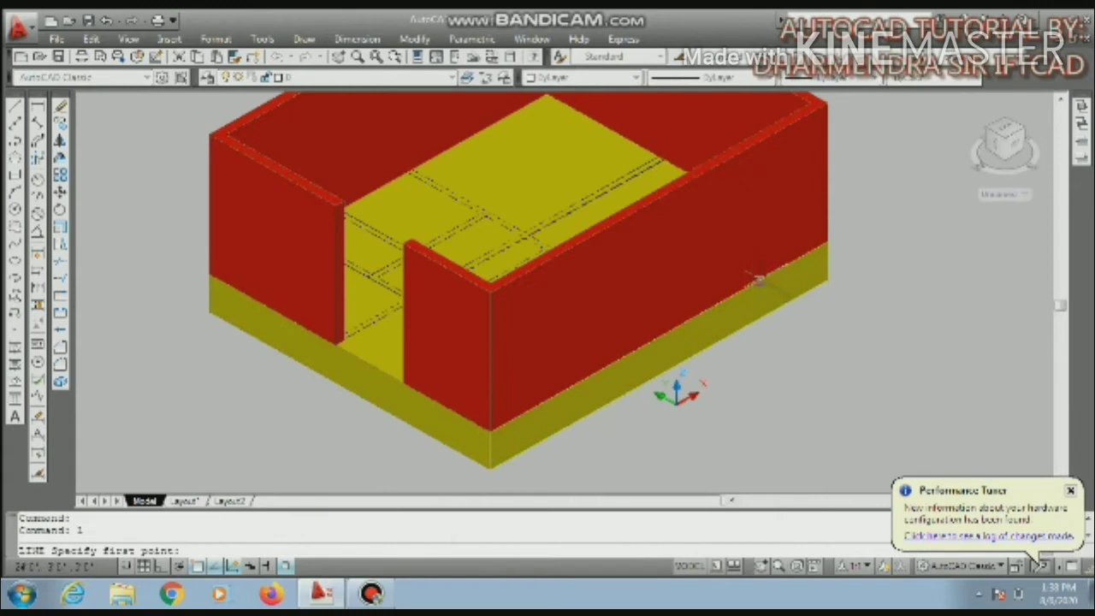
left_click(760, 278)
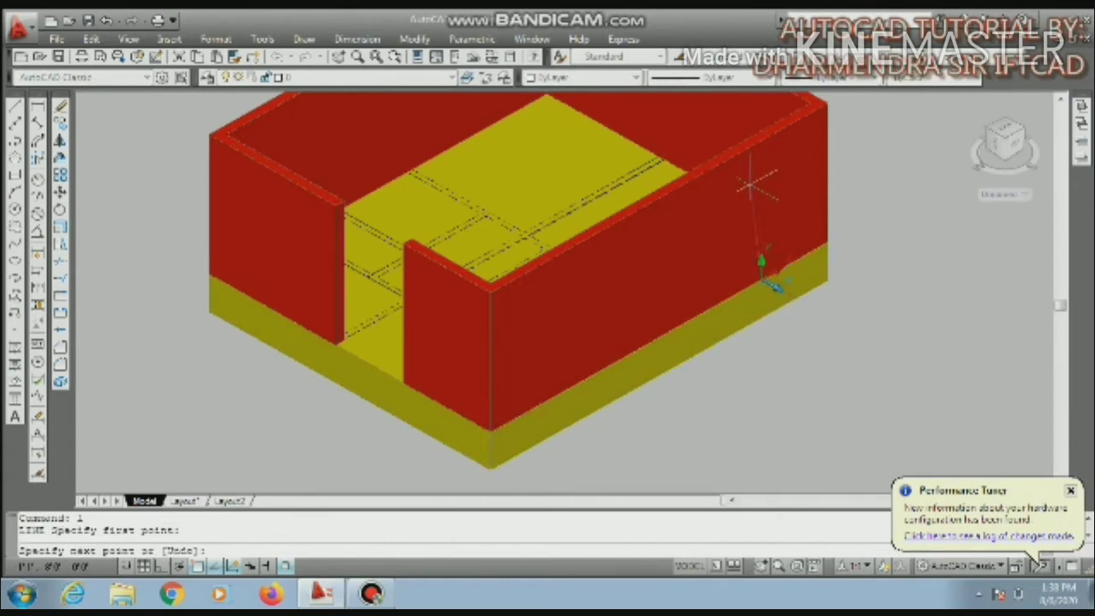
mouse_move(763, 182)
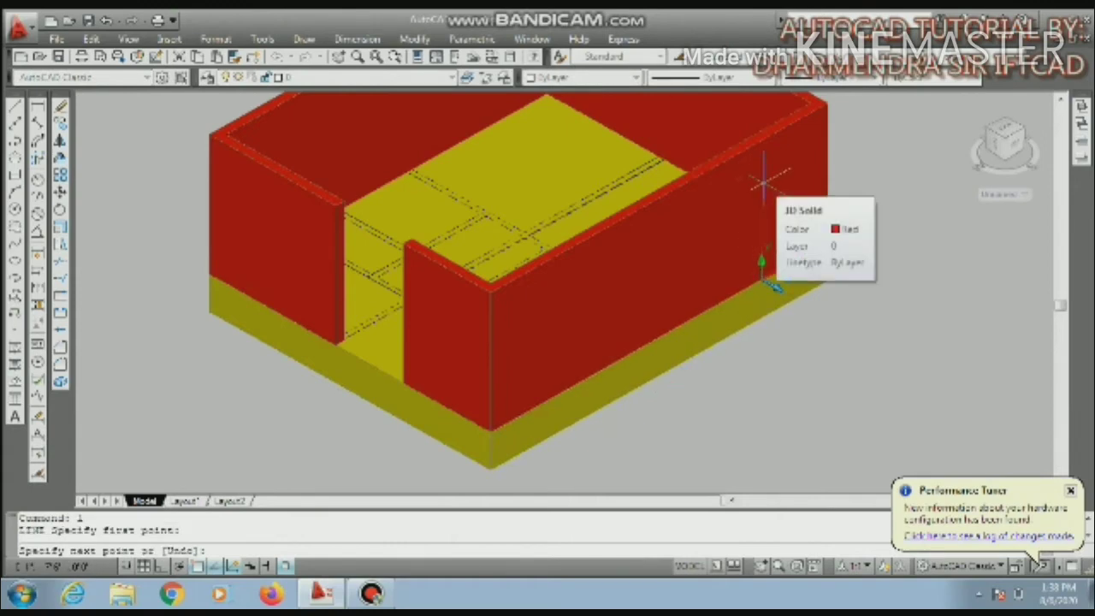
key("F8")
type("3'6")
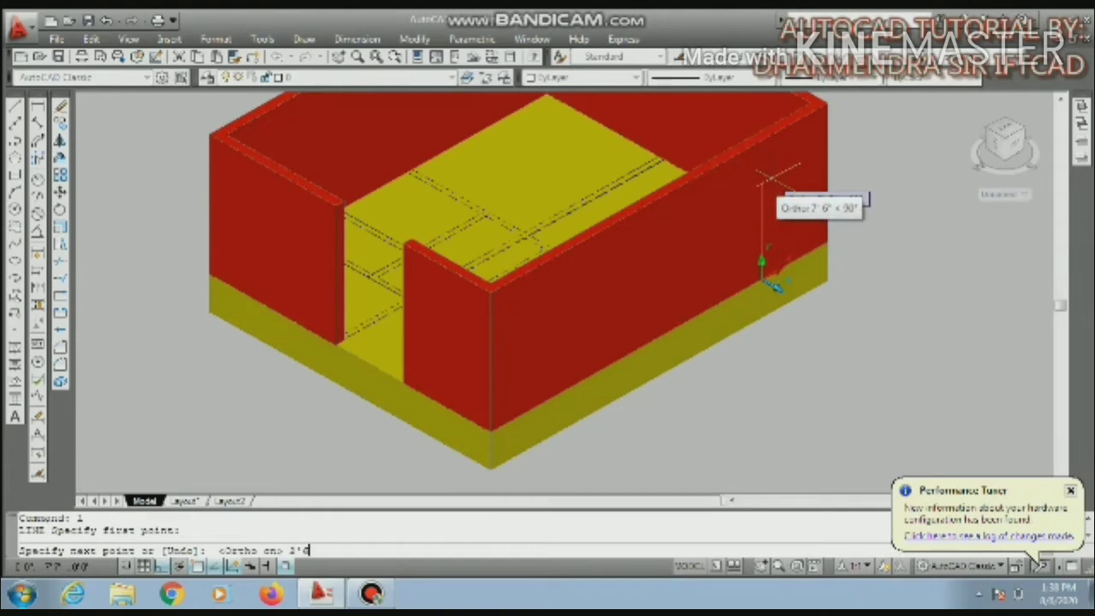
key("Return")
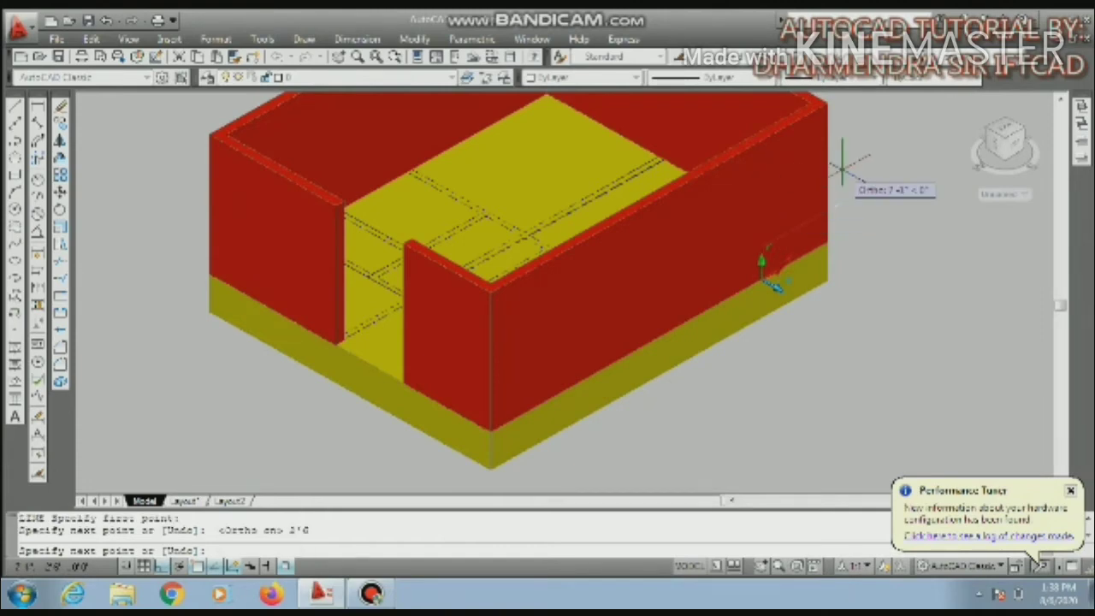
type("3'")
key("Return")
type("5")
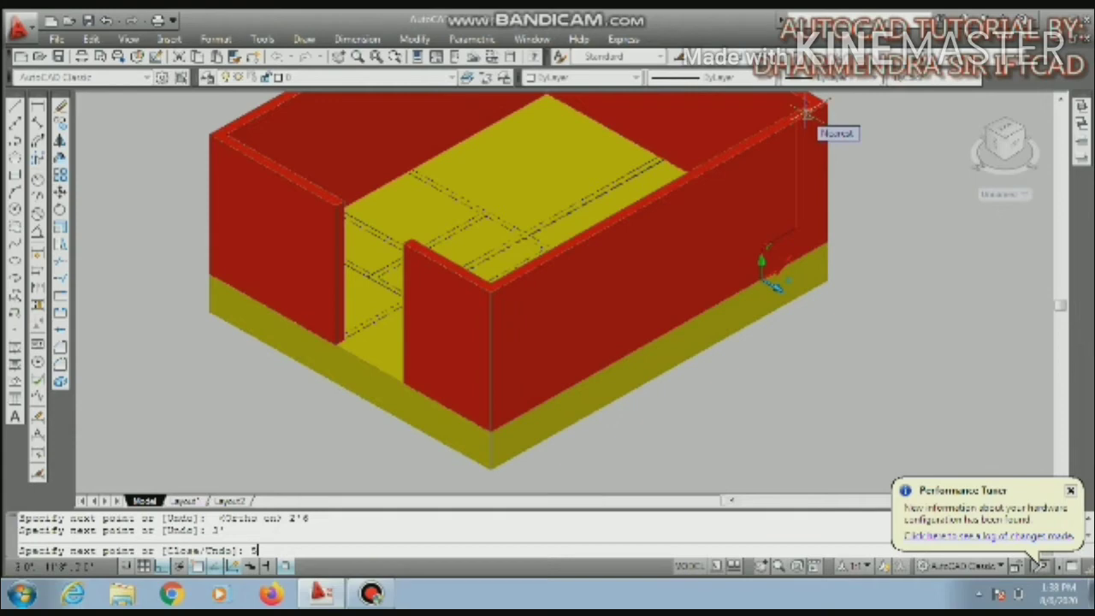
key("Return")
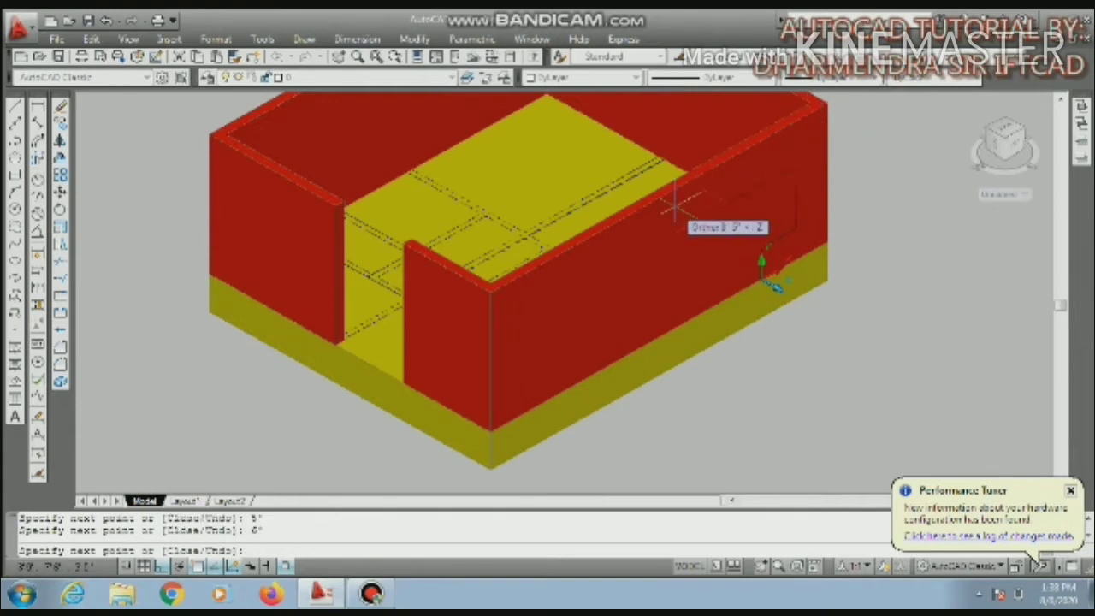
key("Return")
type("5")
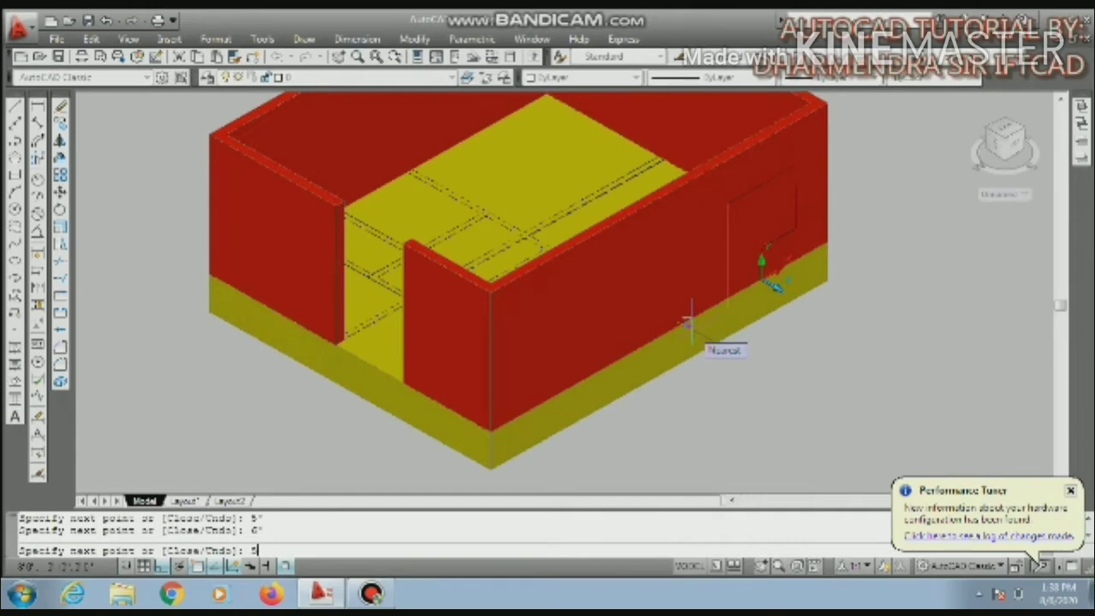
type("'")
key("Return")
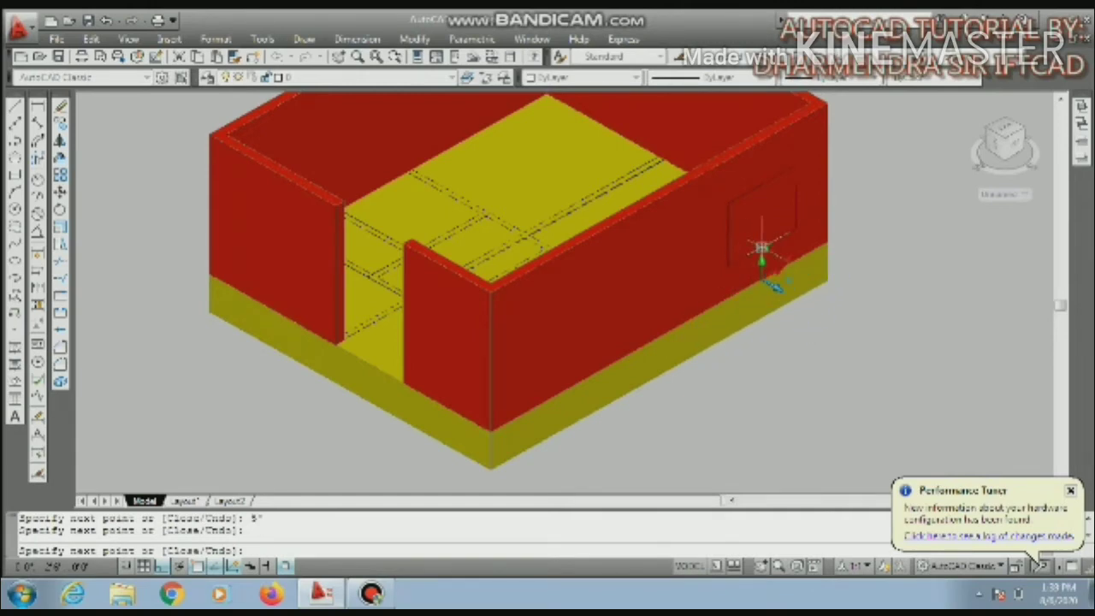
key("Escape")
key("Escape")
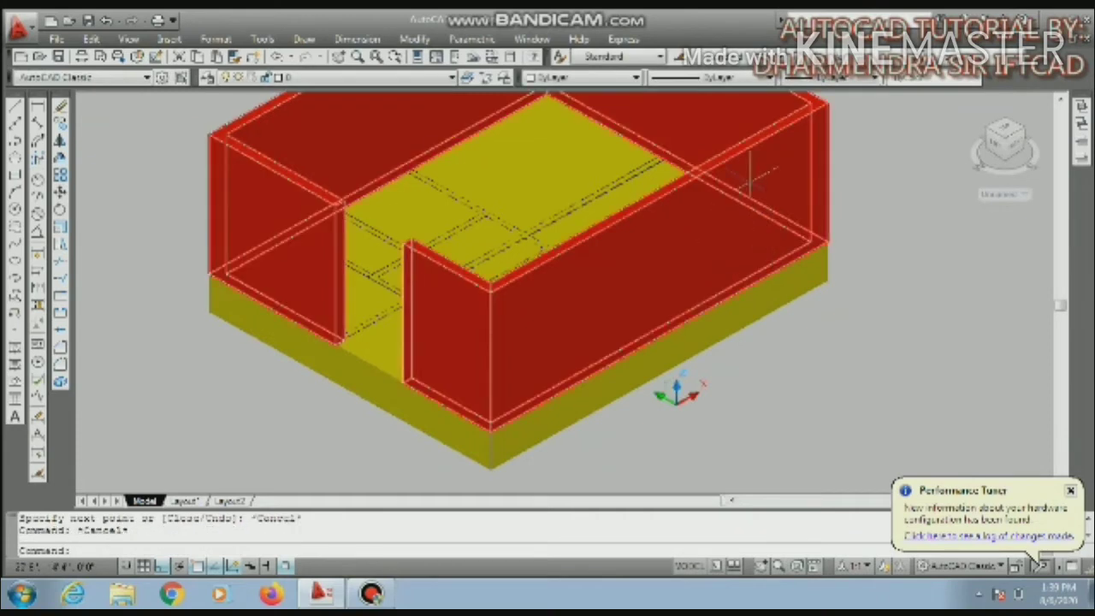
Press-pull the window rectangle through the right wall's thickness.
scroll(762, 229, "up", 2)
type("presspull")
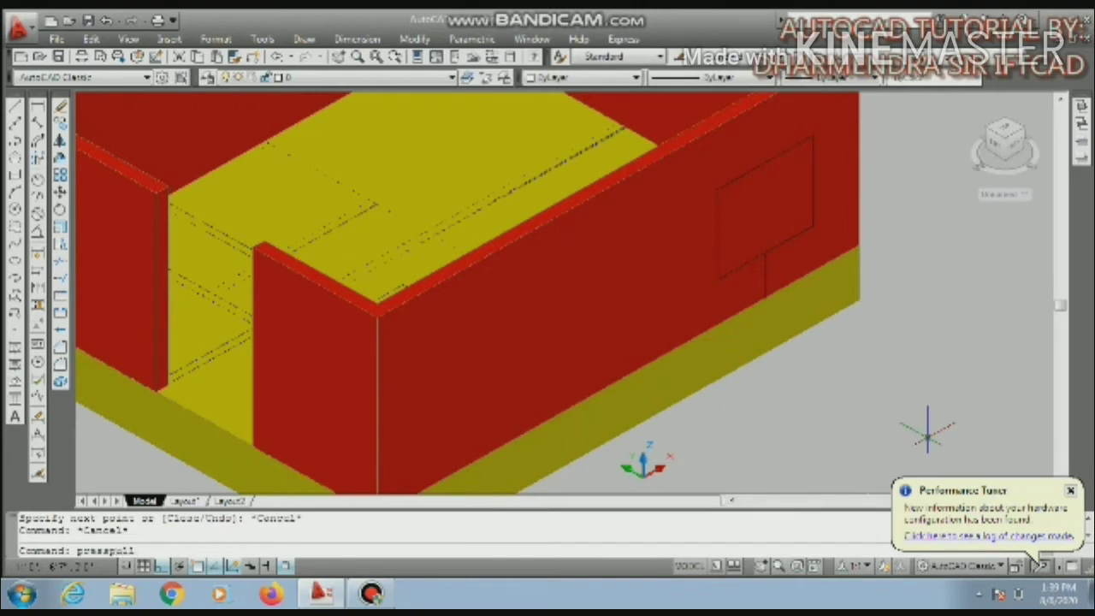
key("Return")
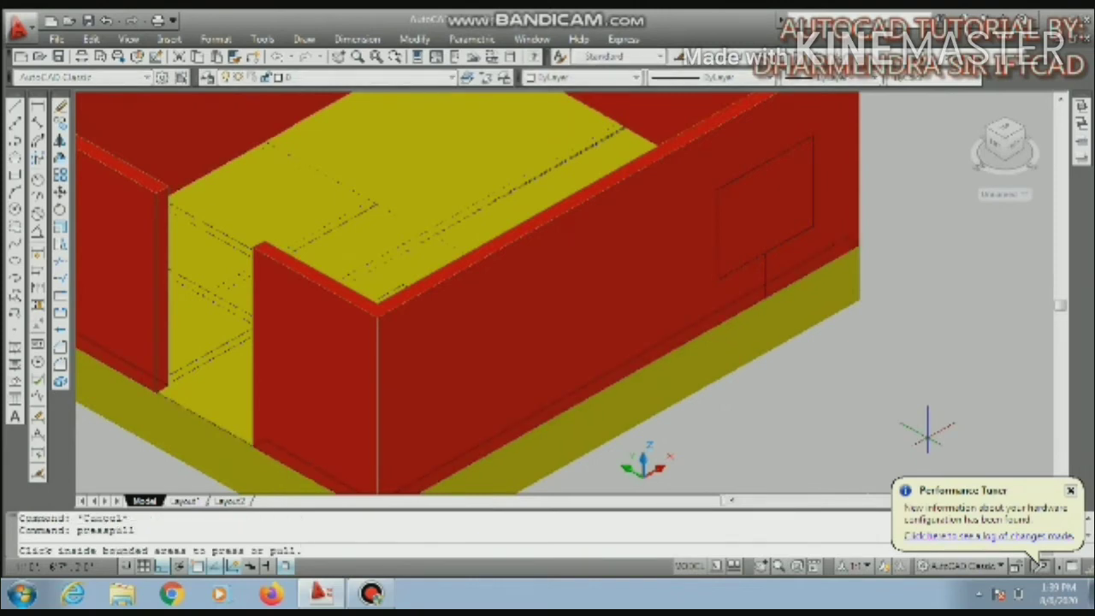
left_click(783, 224)
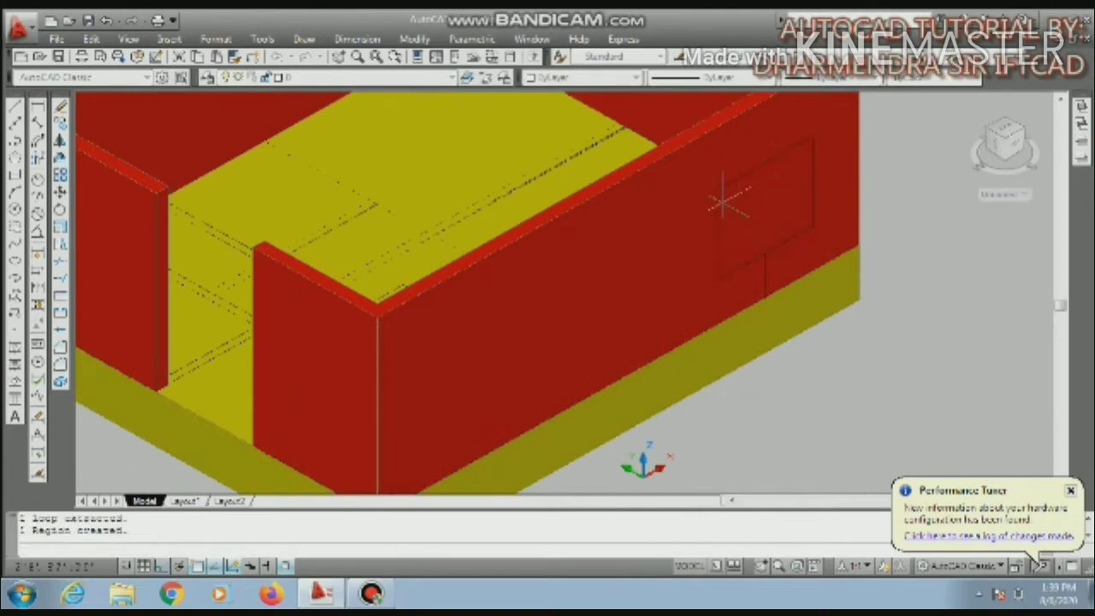
left_click(731, 195)
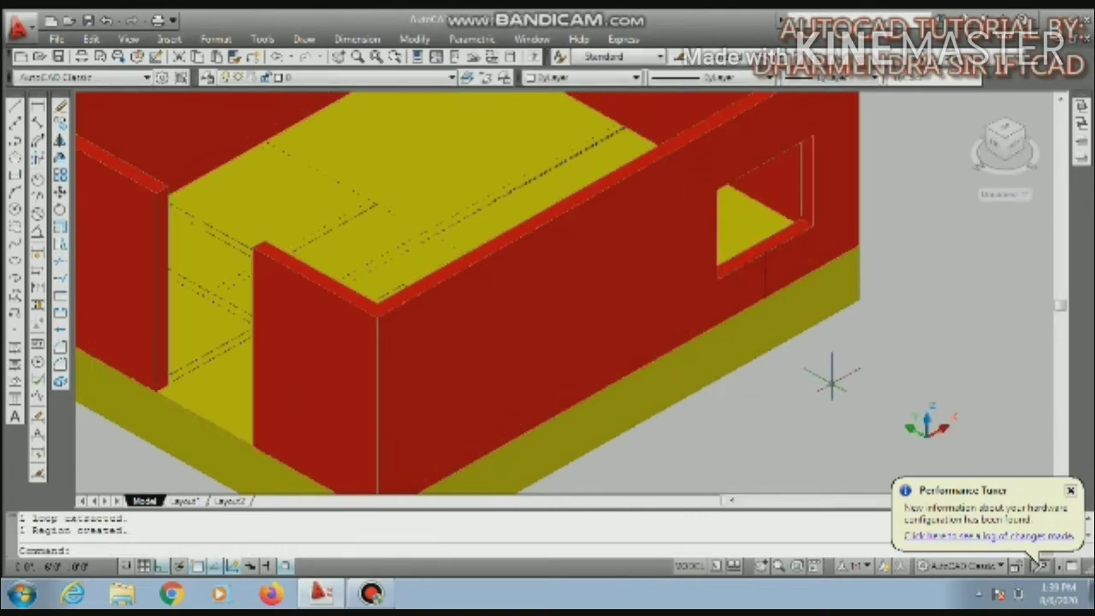
scroll(813, 402, "down", 2)
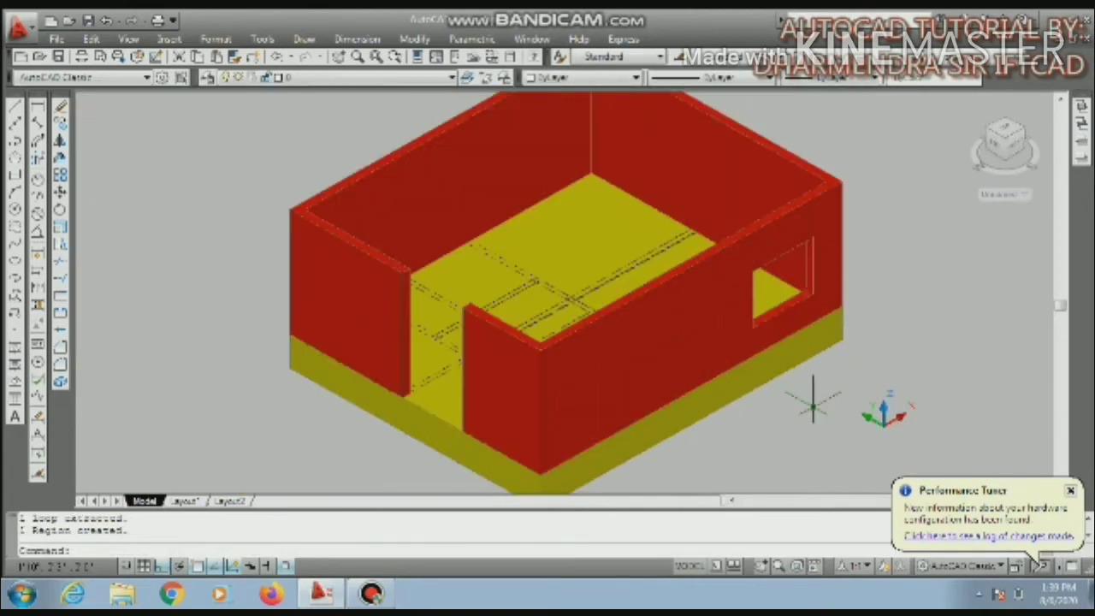
scroll(731, 434, "up", 2)
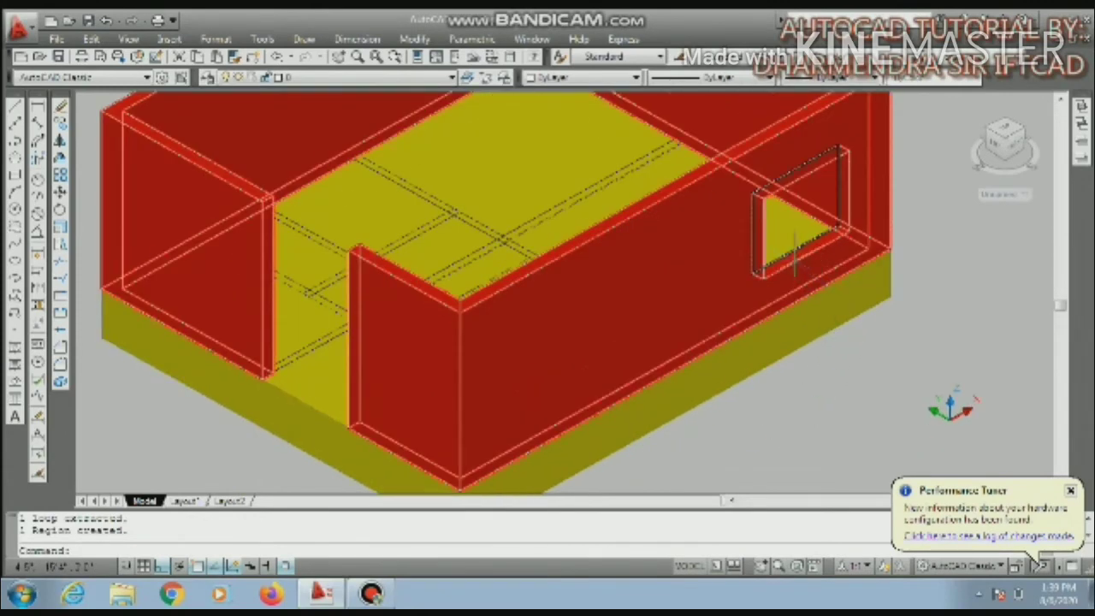
key("Escape")
type("sub")
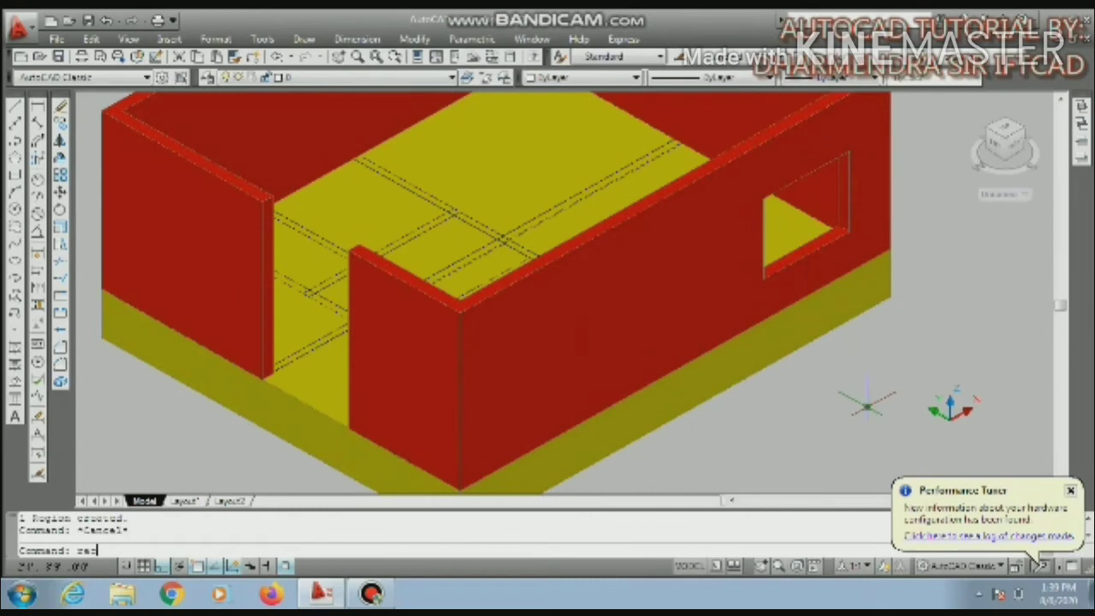
key("Return")
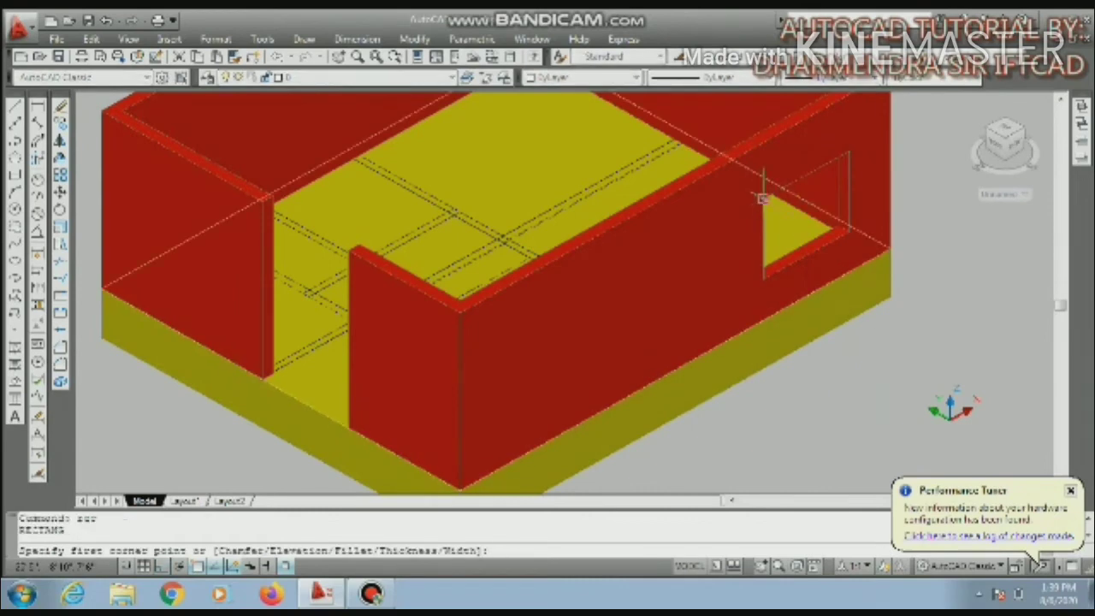
left_click(762, 197)
key("Escape")
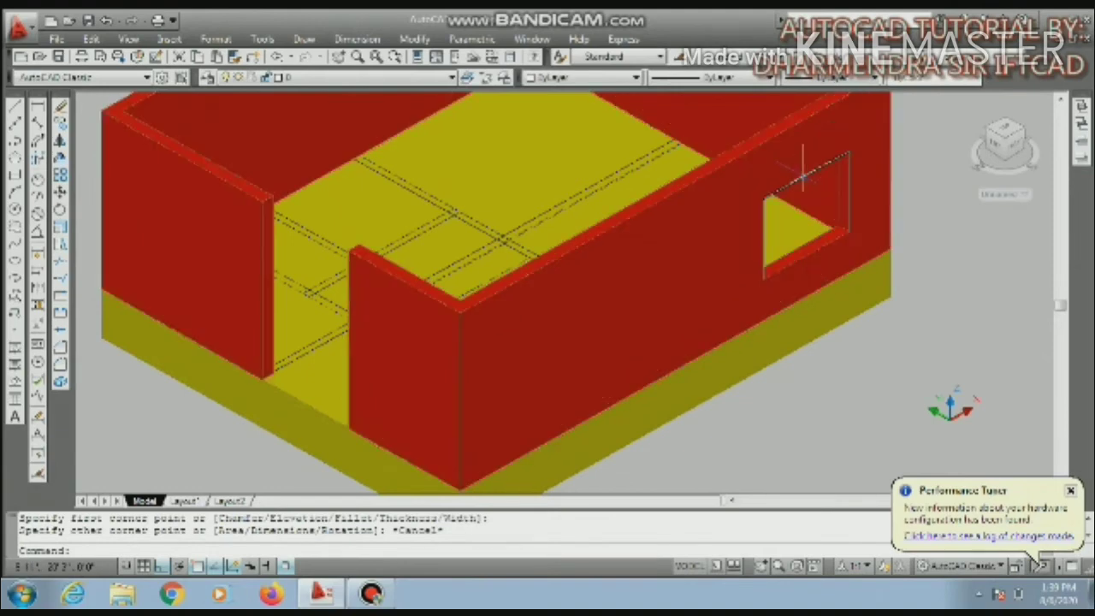
key("Escape")
type("co")
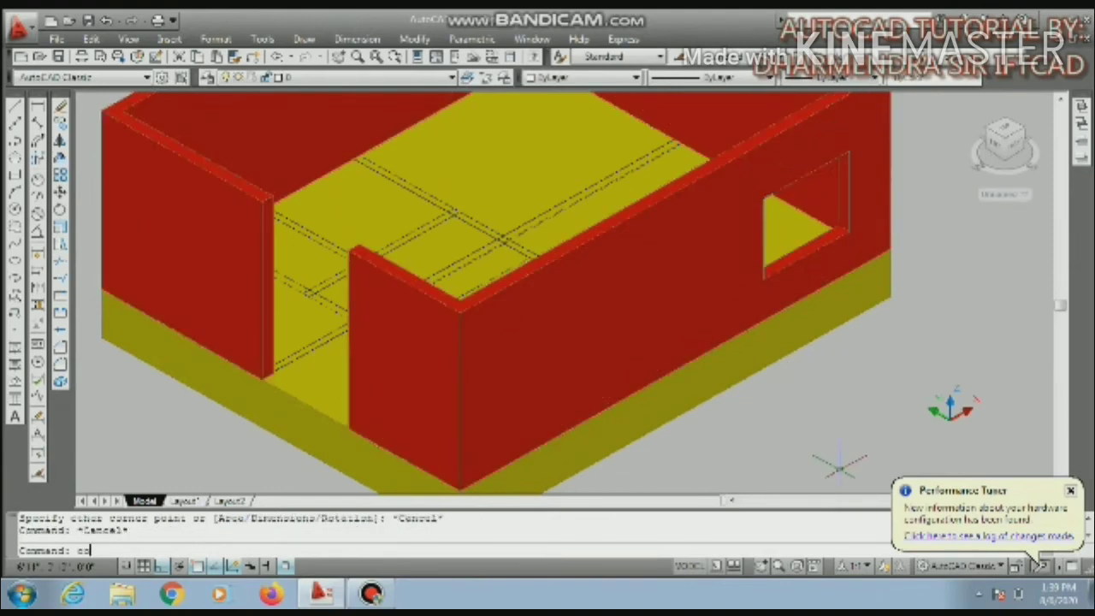
key("Return")
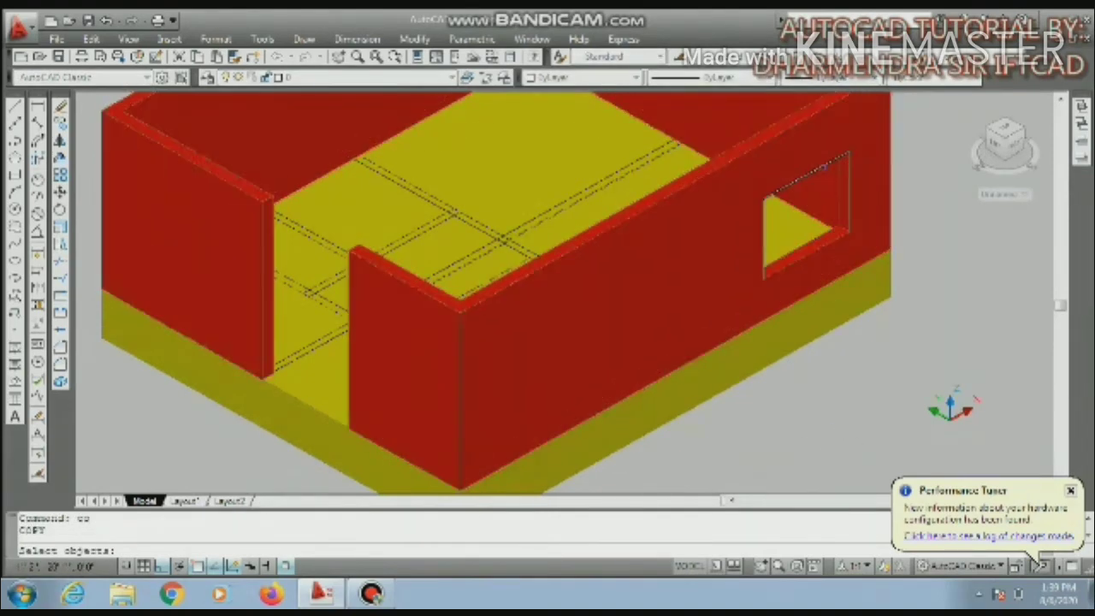
Select the window outline on the right wall for copying.
left_click(760, 228)
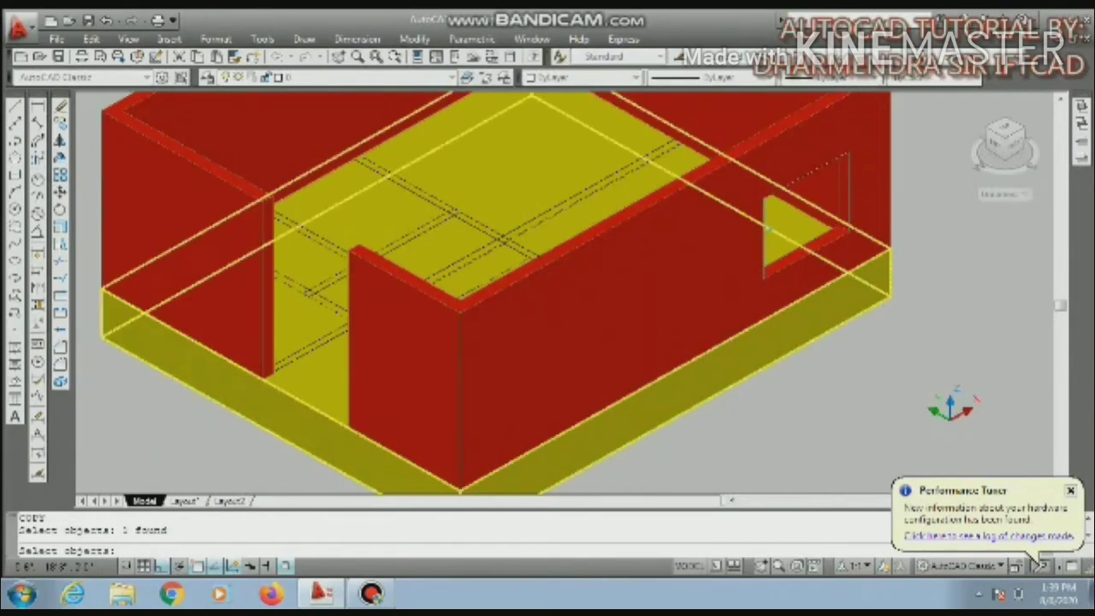
left_click(650, 325)
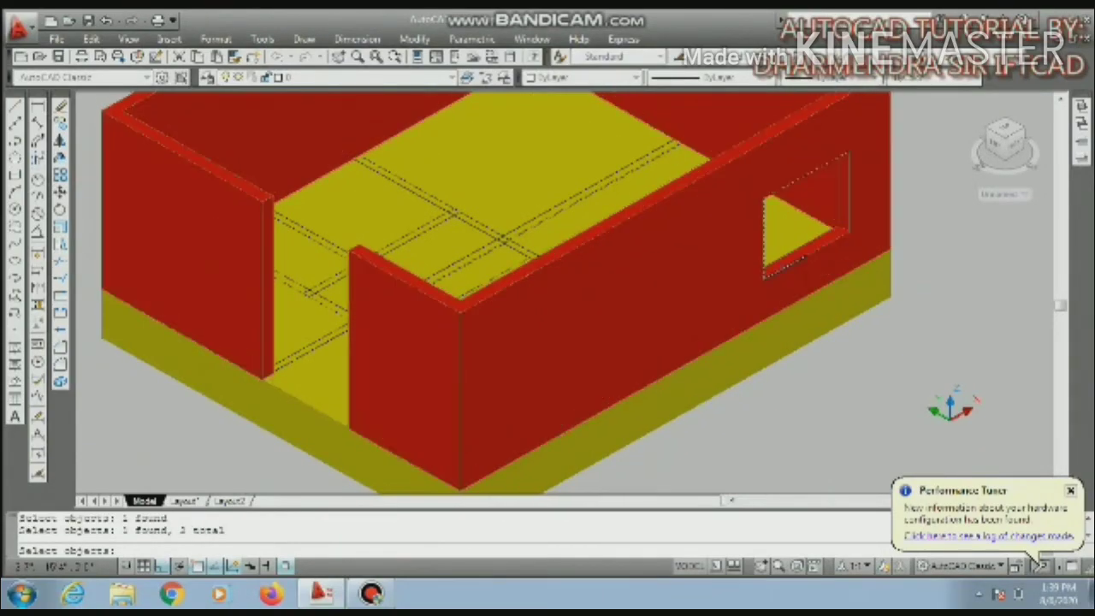
left_click(865, 216)
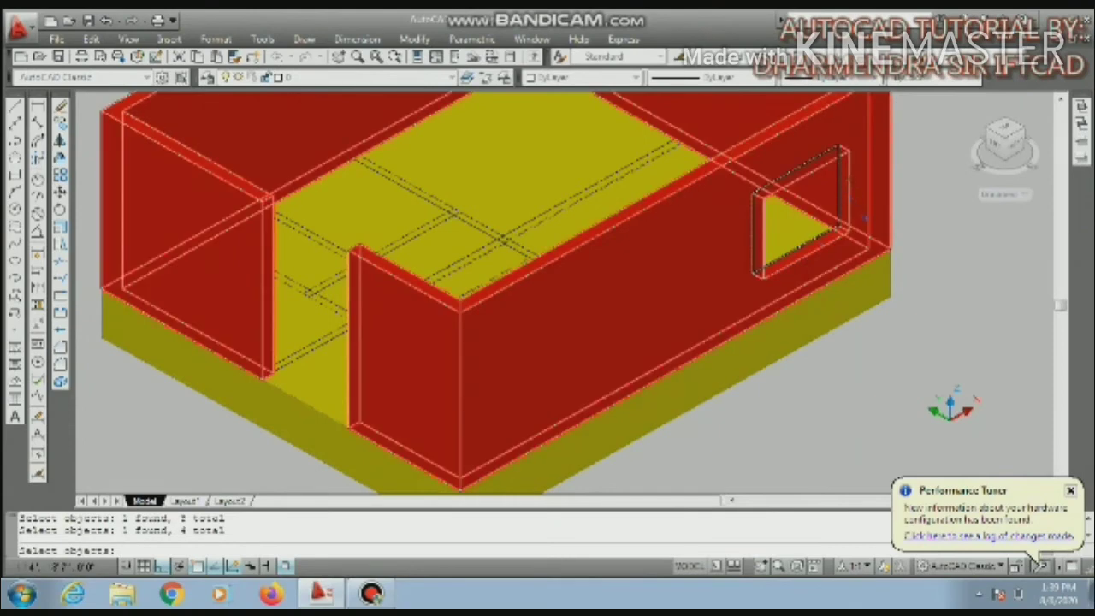
scroll(845, 163, "up", 3)
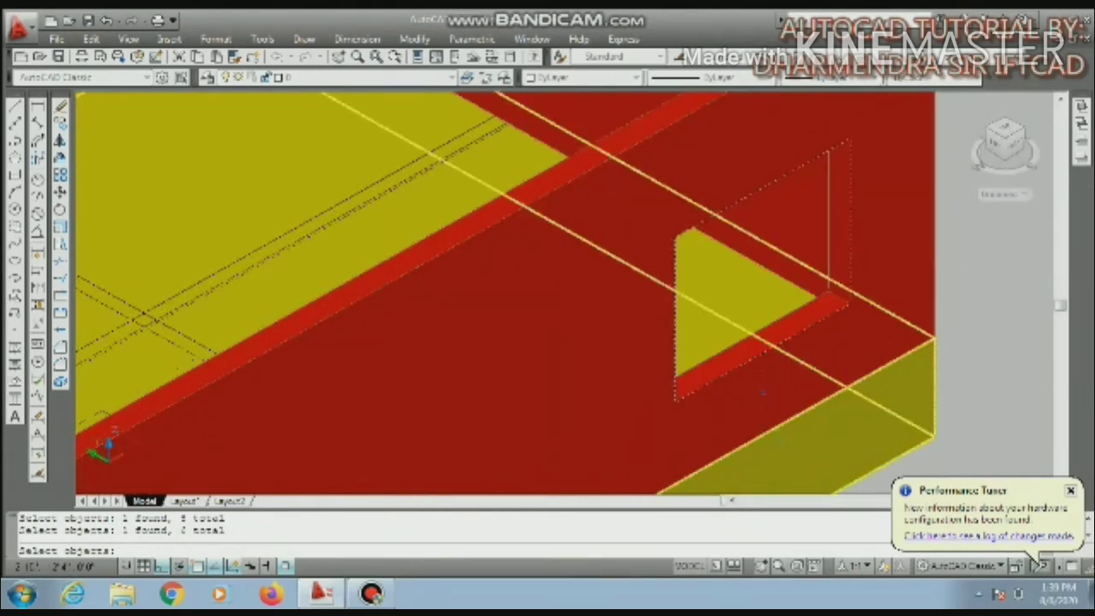
key("Return")
Place copies of the window outline on the front, left and back walls.
left_click(760, 435)
scroll(771, 368, "down", 4)
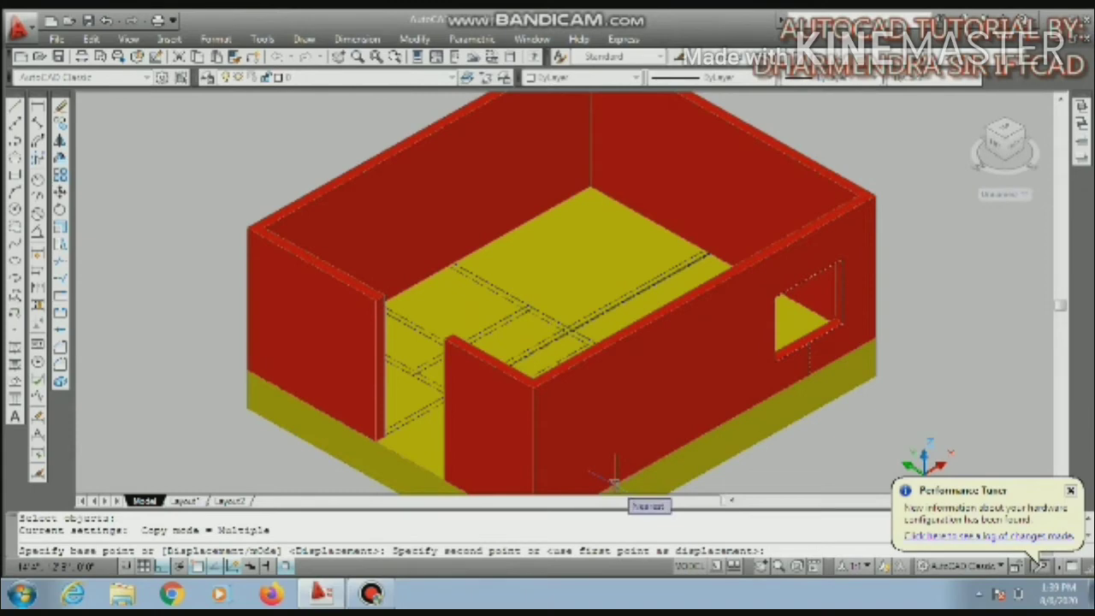
left_click(614, 482)
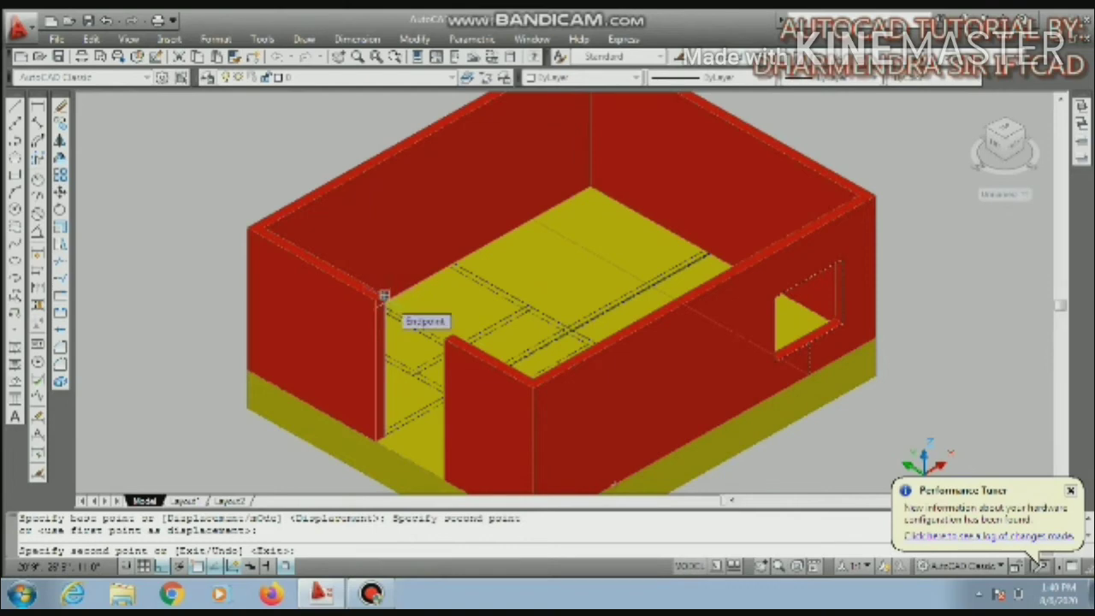
left_click(385, 295)
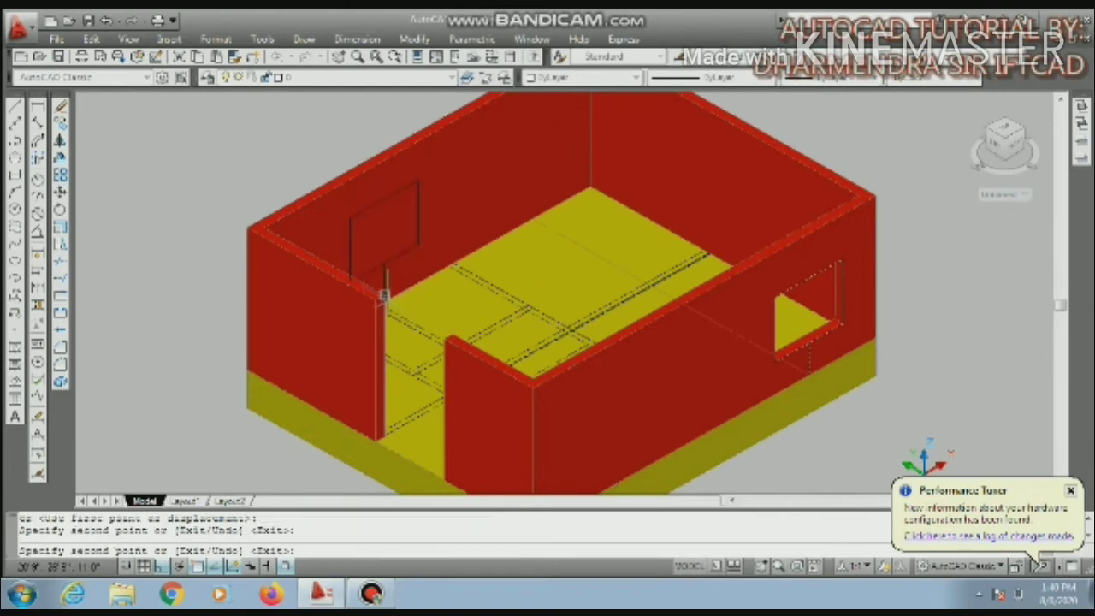
left_click(531, 218)
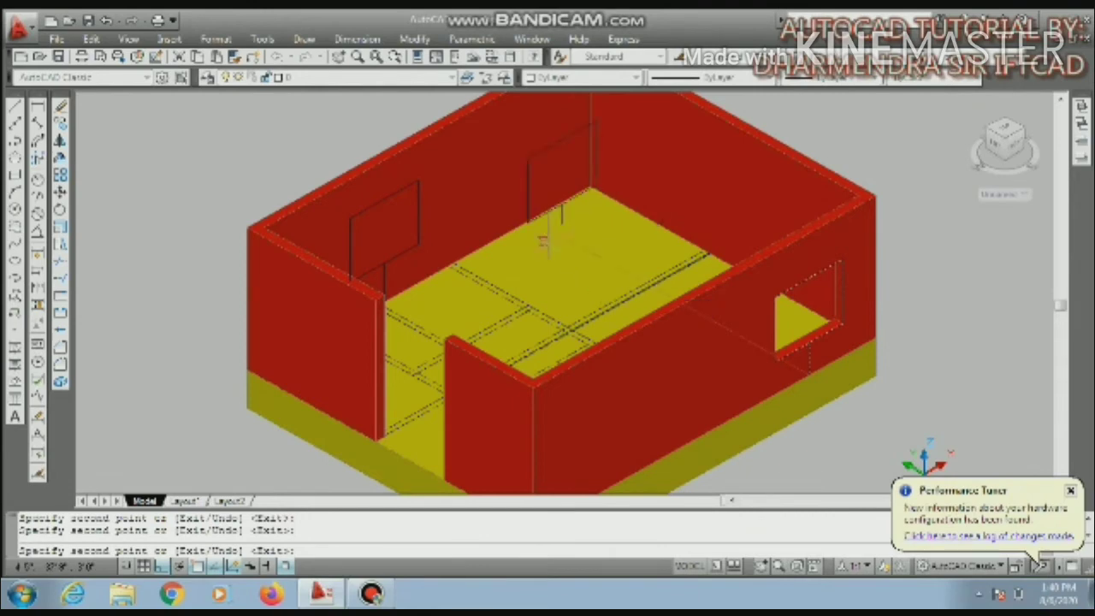
key("Escape")
type("presspull")
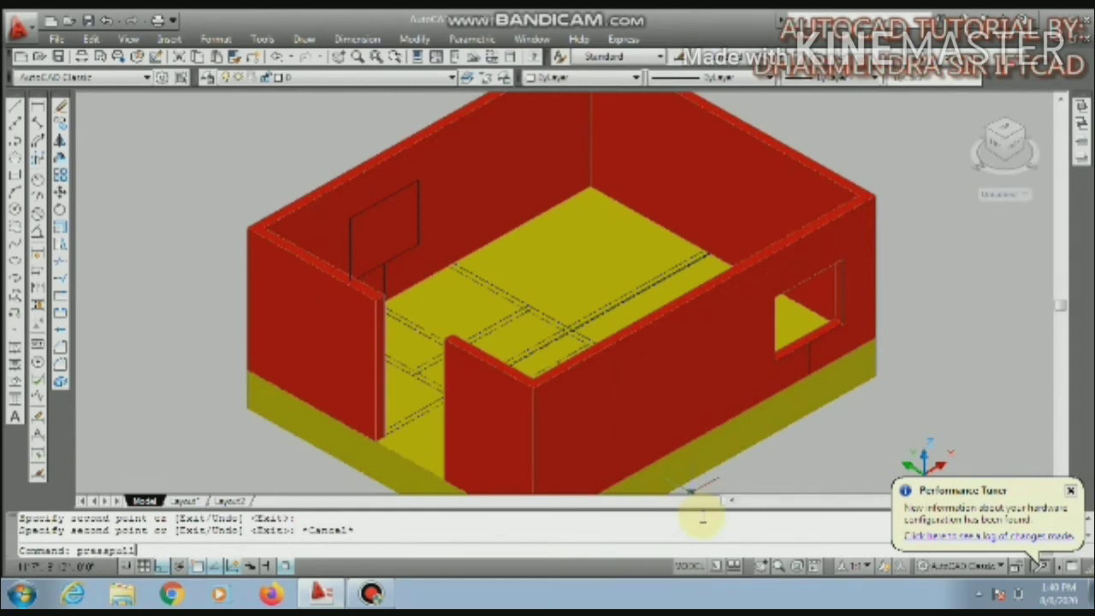
Press-pull the front-wall window outline through to make an opening.
key("Return")
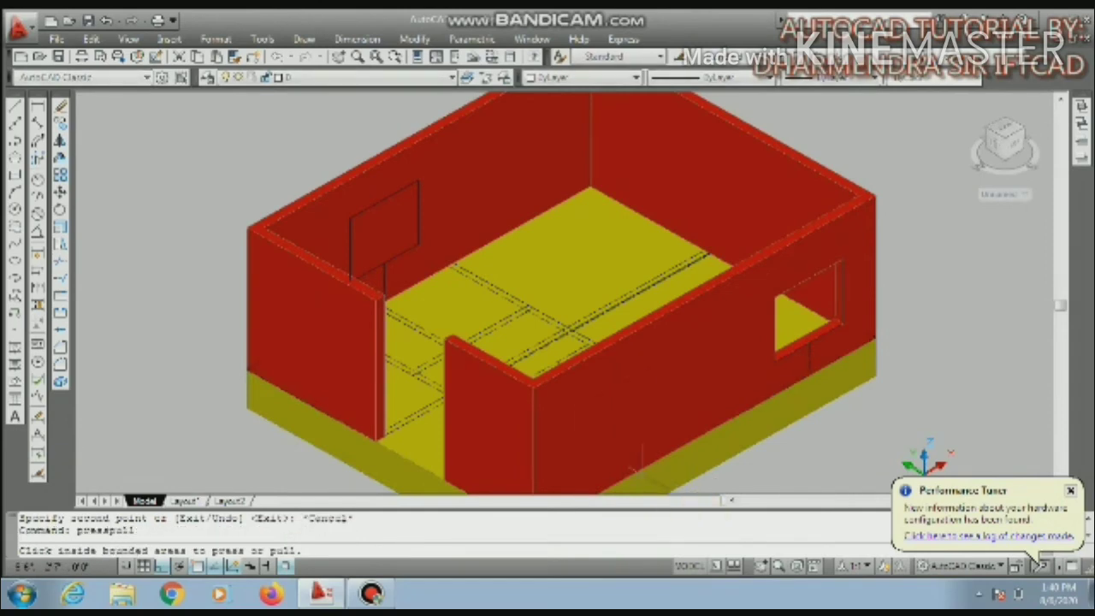
left_click(599, 428)
left_click(606, 440)
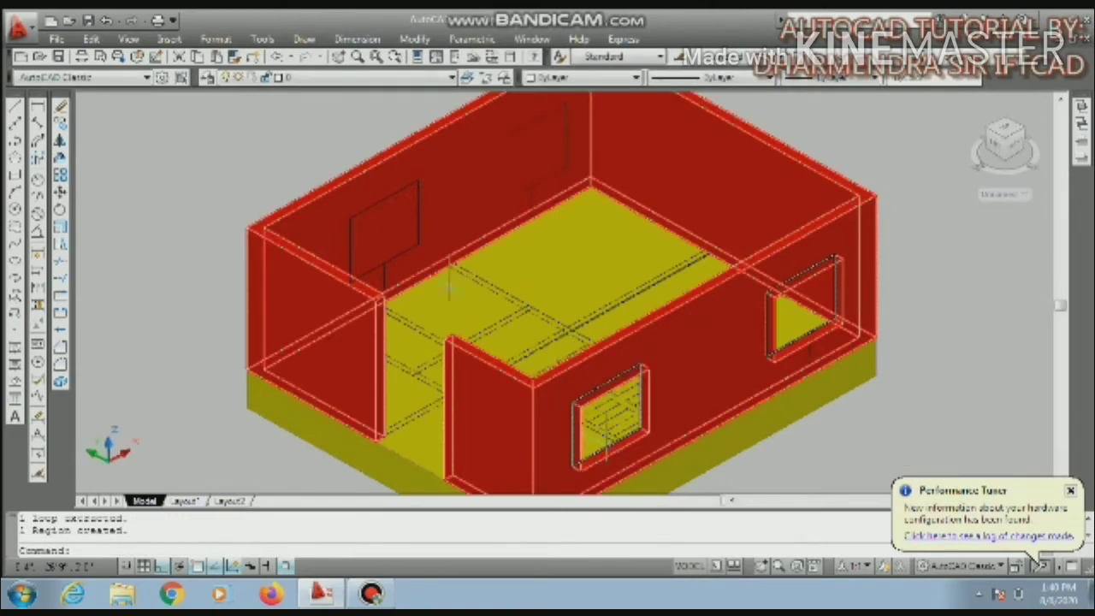
Press-pull the back-wall window outline through to make a second opening.
key("Return")
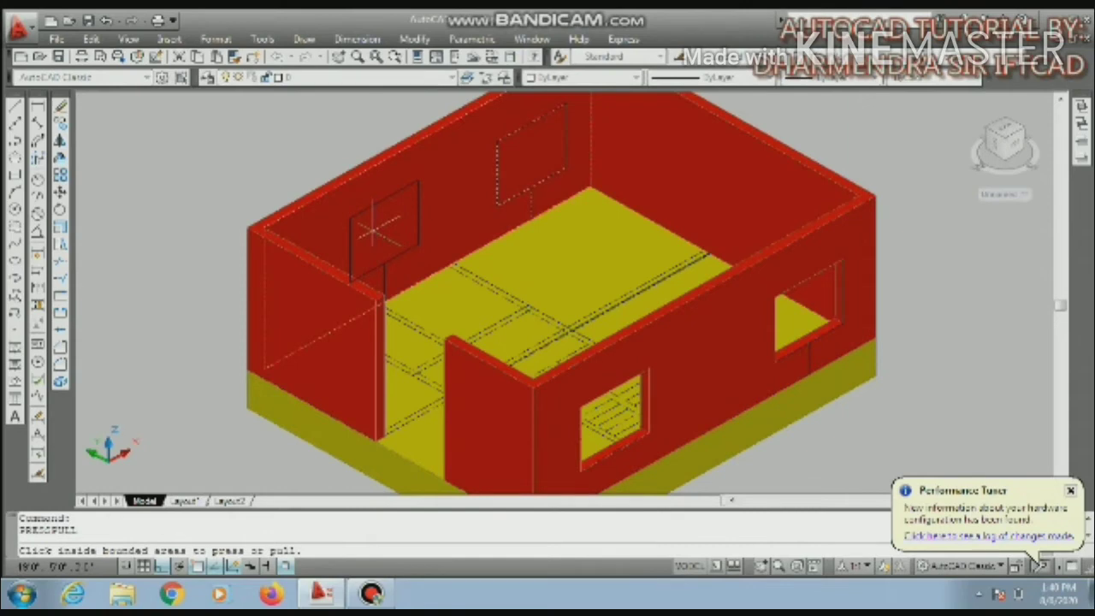
left_click(529, 152)
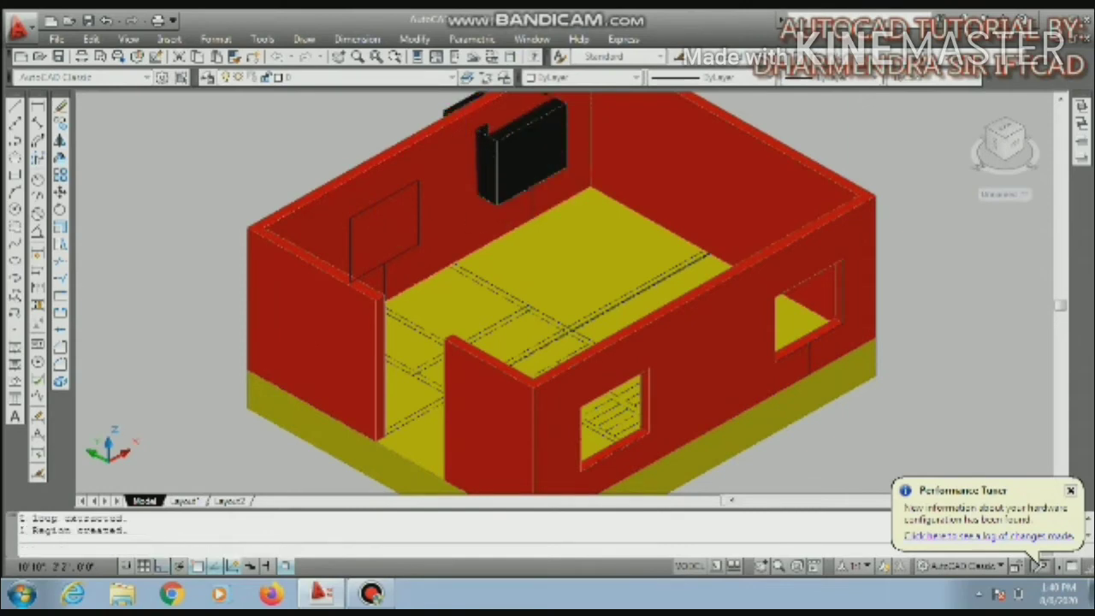
left_click(382, 214)
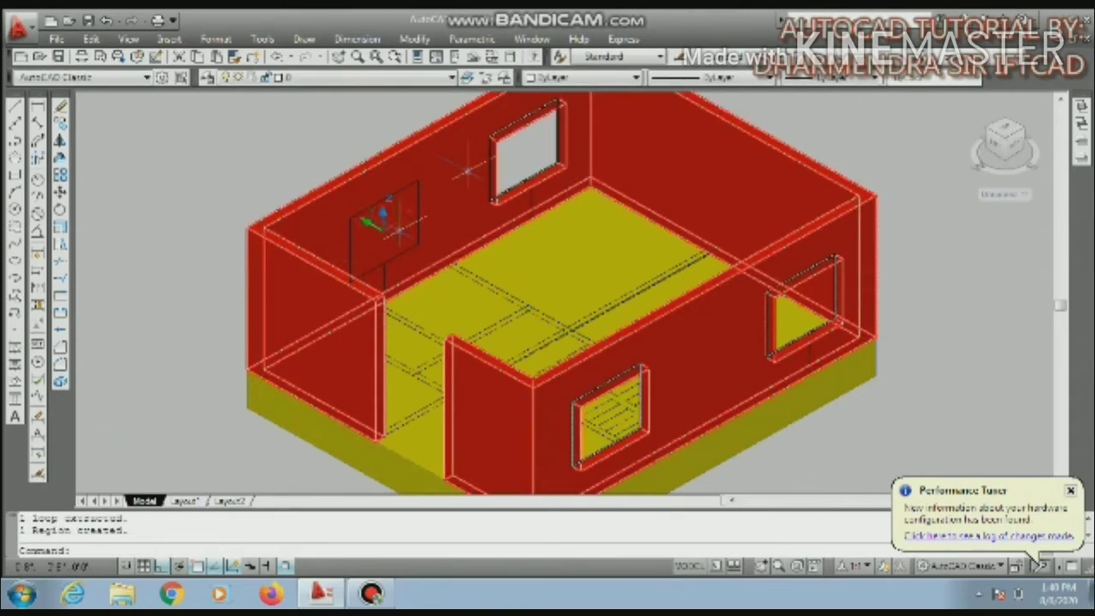
scroll(463, 242, "up", 2)
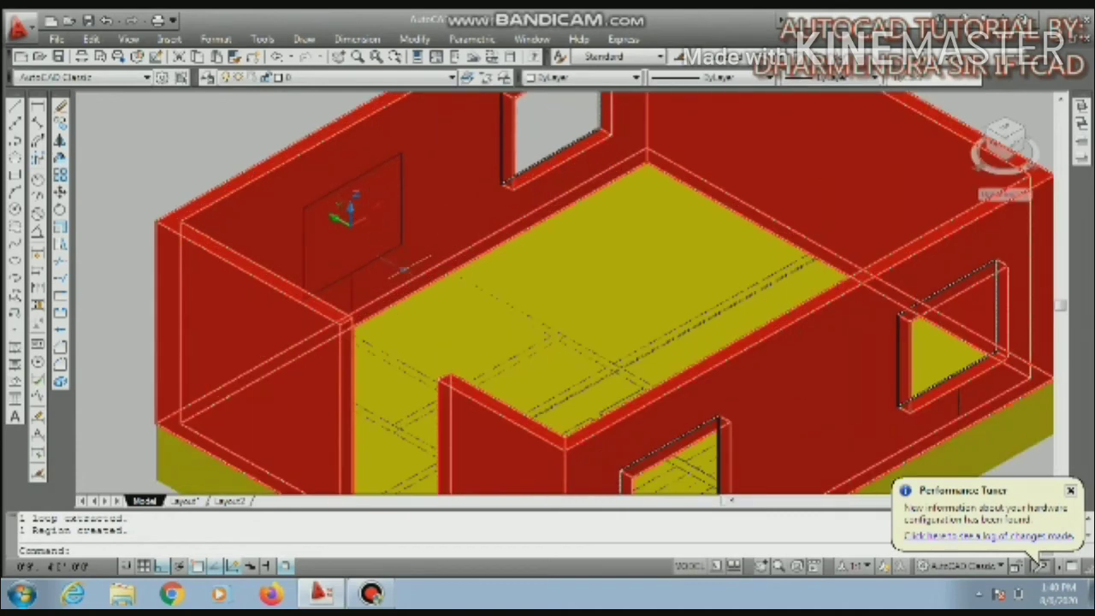
Try press-pulling the left-wall window outline, then cancel the attempt.
key("Return")
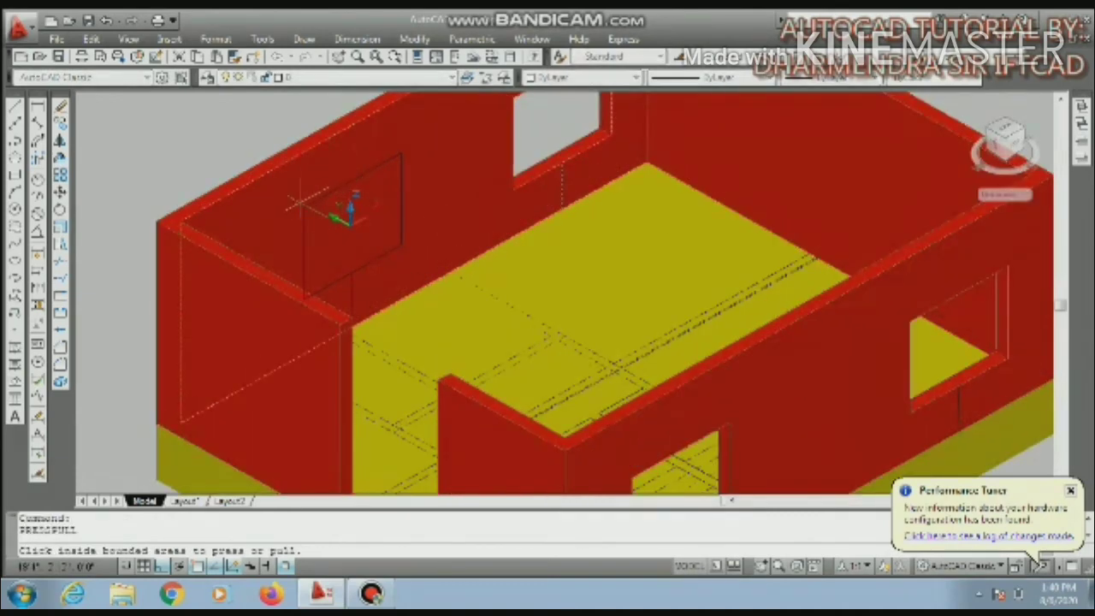
scroll(402, 205, "down", 4)
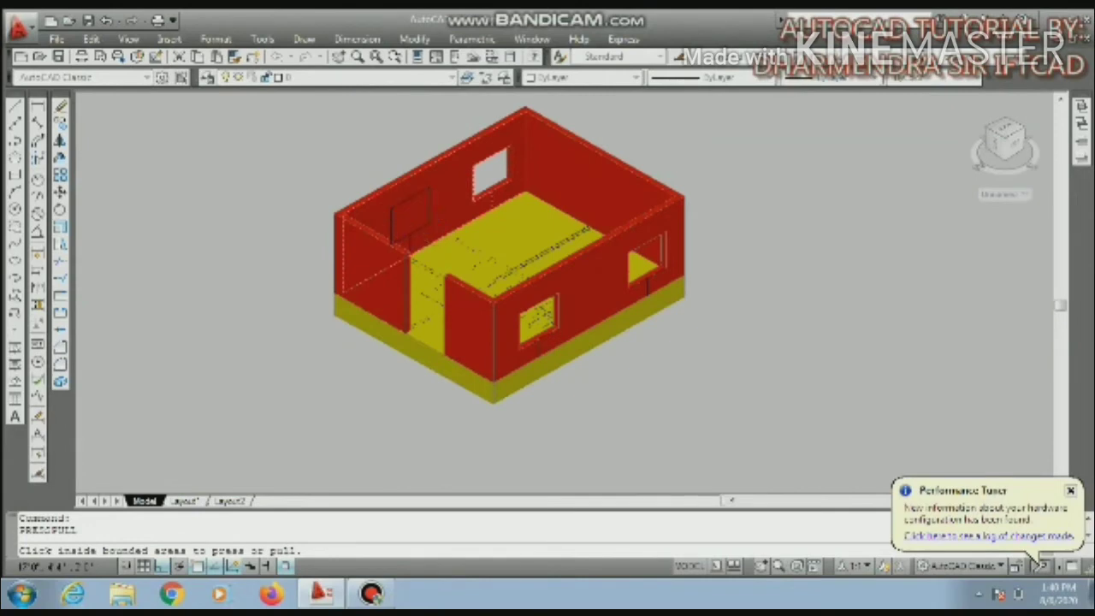
scroll(411, 209, "up", 5)
scroll(410, 210, "up", 3)
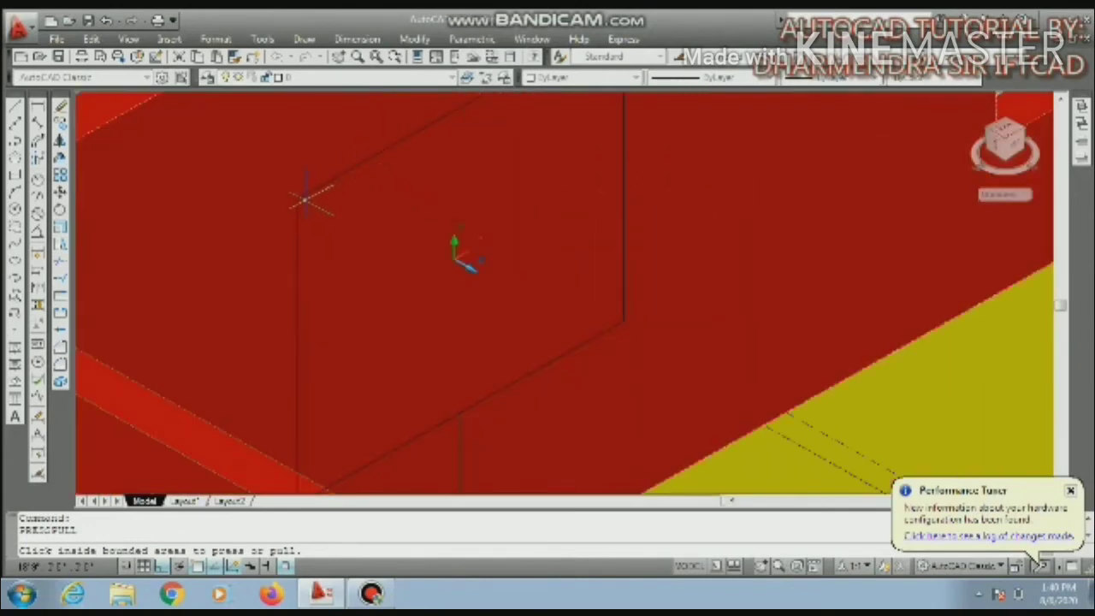
left_click(403, 200)
key("Escape")
key("Escape")
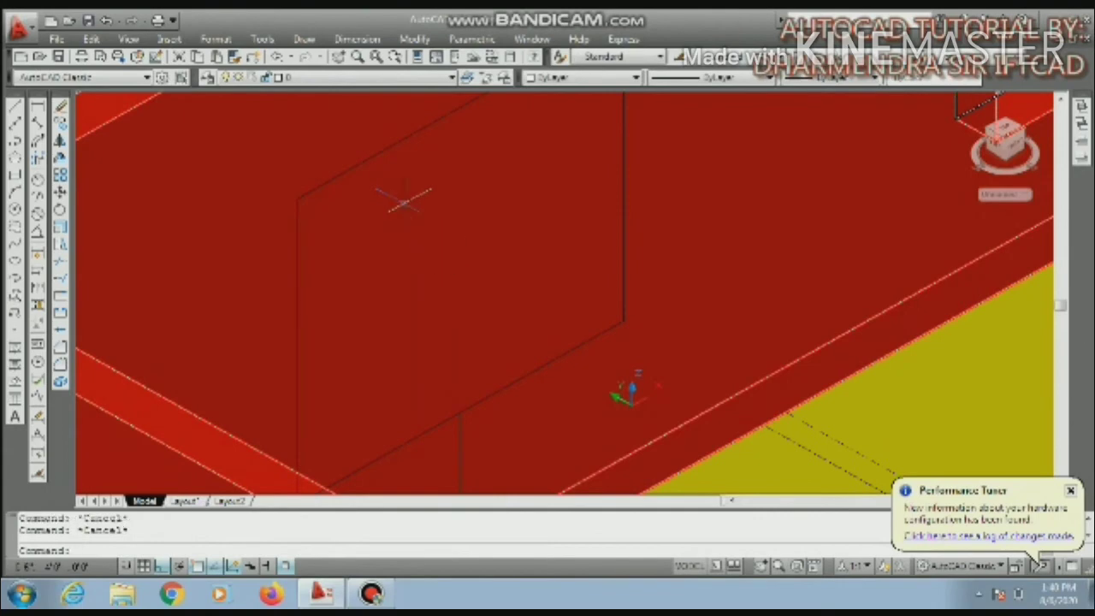
scroll(547, 278, "down", 5)
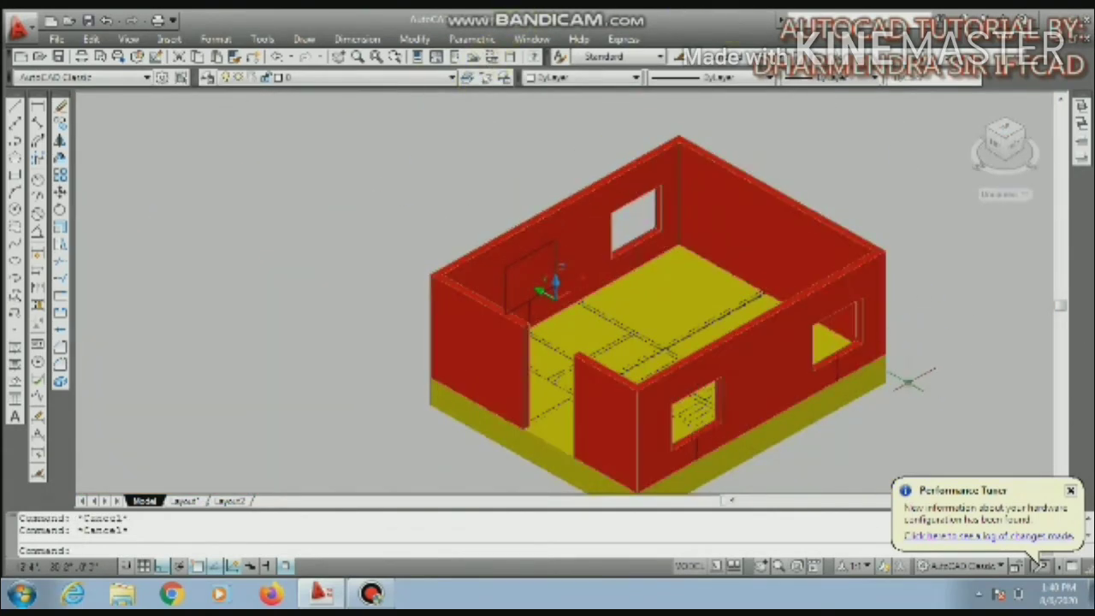
Pan and zoom around the house, then switch to the ViewCube's Front view.
middle_click_drag(938, 414, 809, 313)
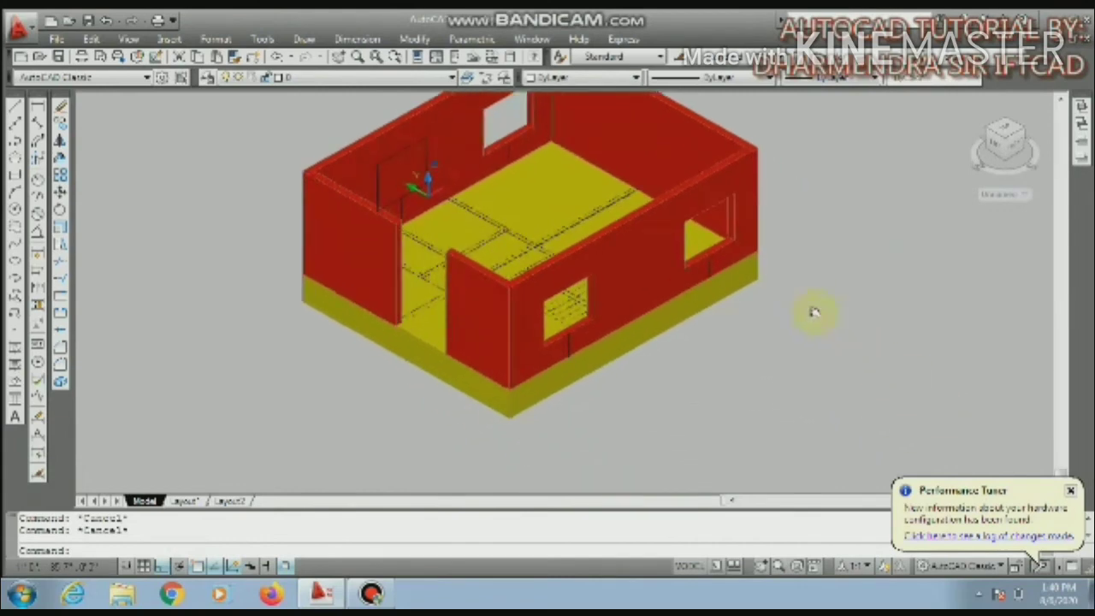
scroll(753, 326, "up", 2)
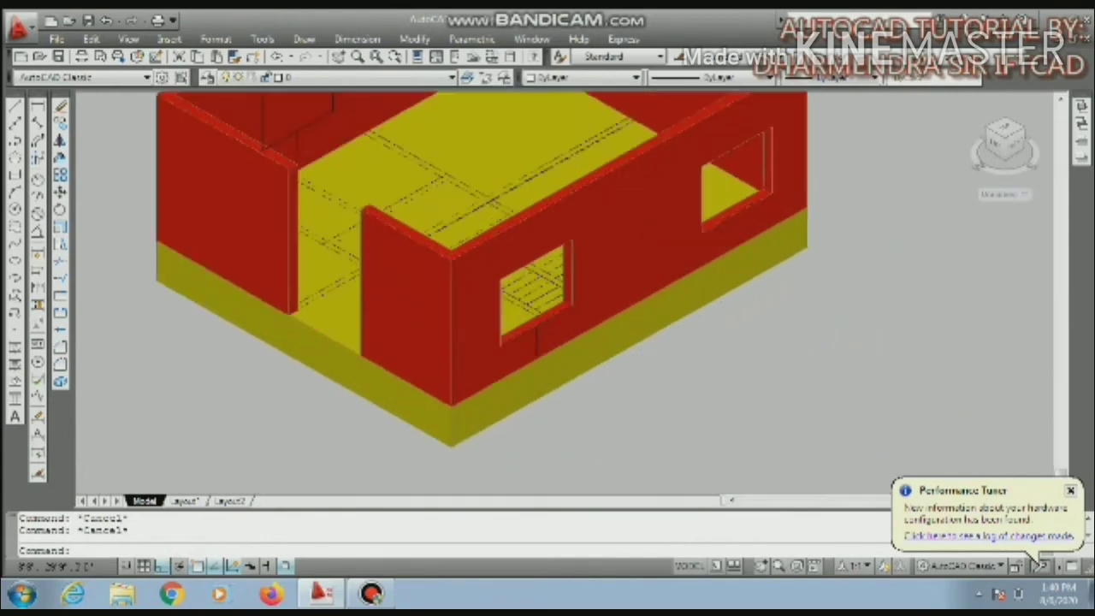
scroll(642, 346, "up", 2)
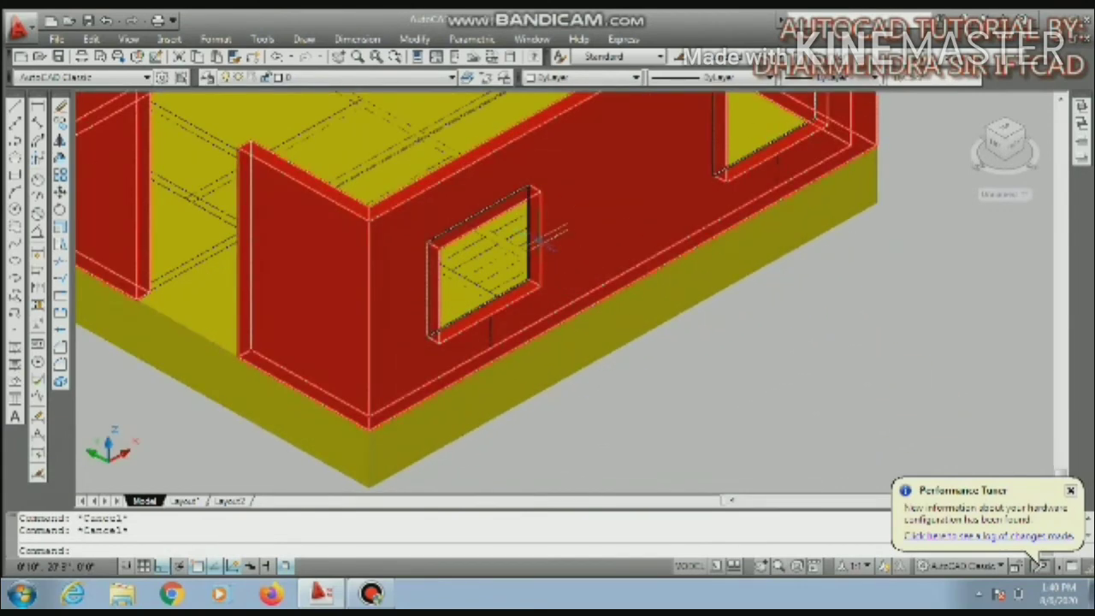
scroll(616, 236, "down", 2)
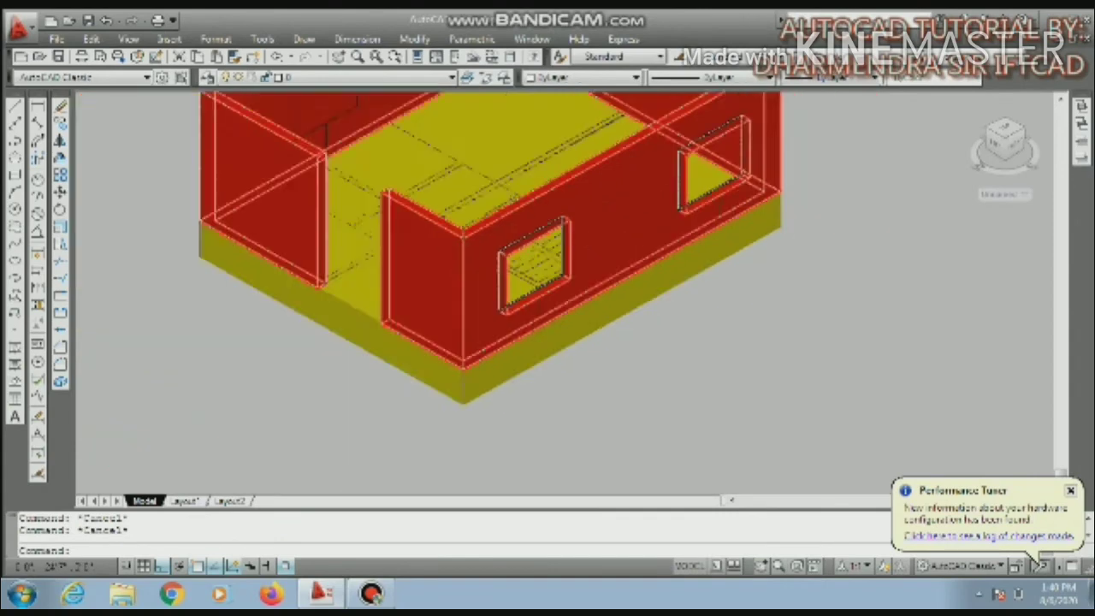
scroll(616, 236, "down", 2)
middle_click_drag(802, 362, 834, 442)
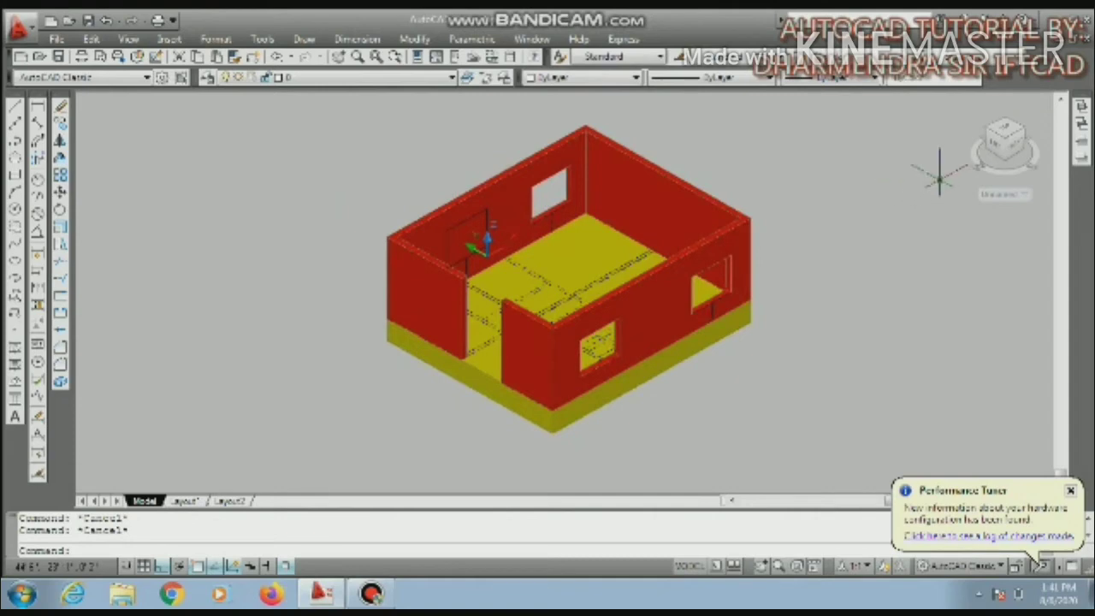
left_click_drag(1035, 169, 1041, 178)
left_click(1041, 178)
type("presspull")
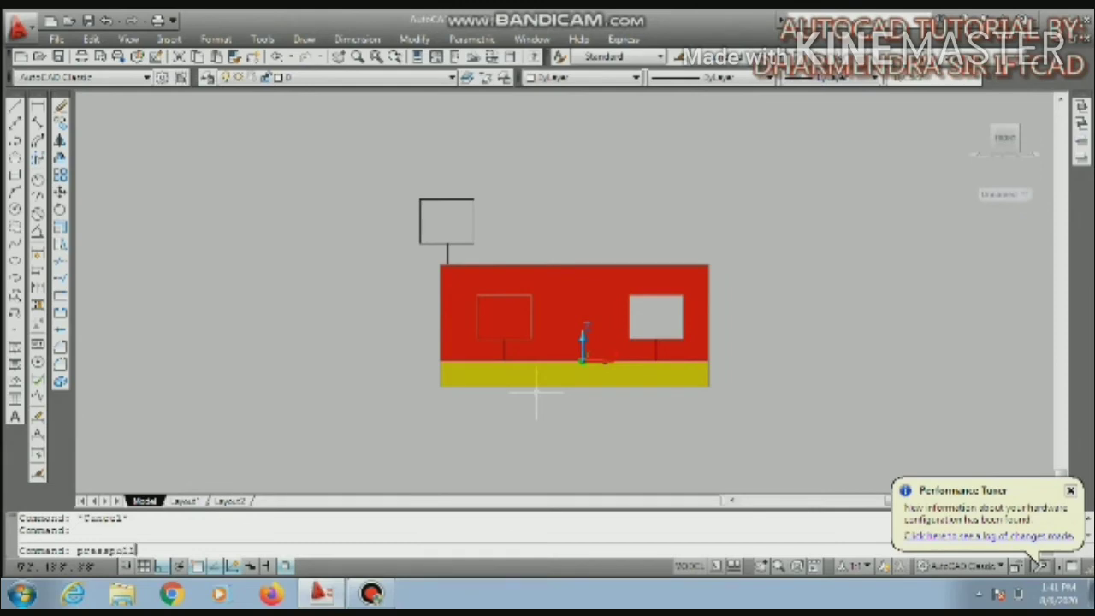
Press-pull the left window outline in front view, dismissing the internal-islands error and retrying.
key("Return")
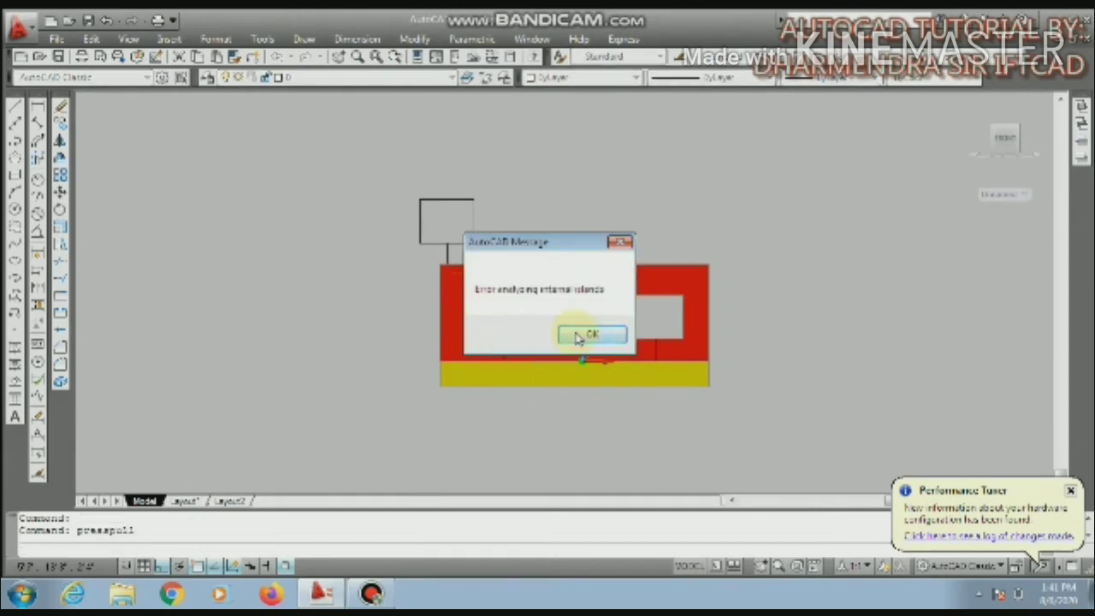
left_click(578, 337)
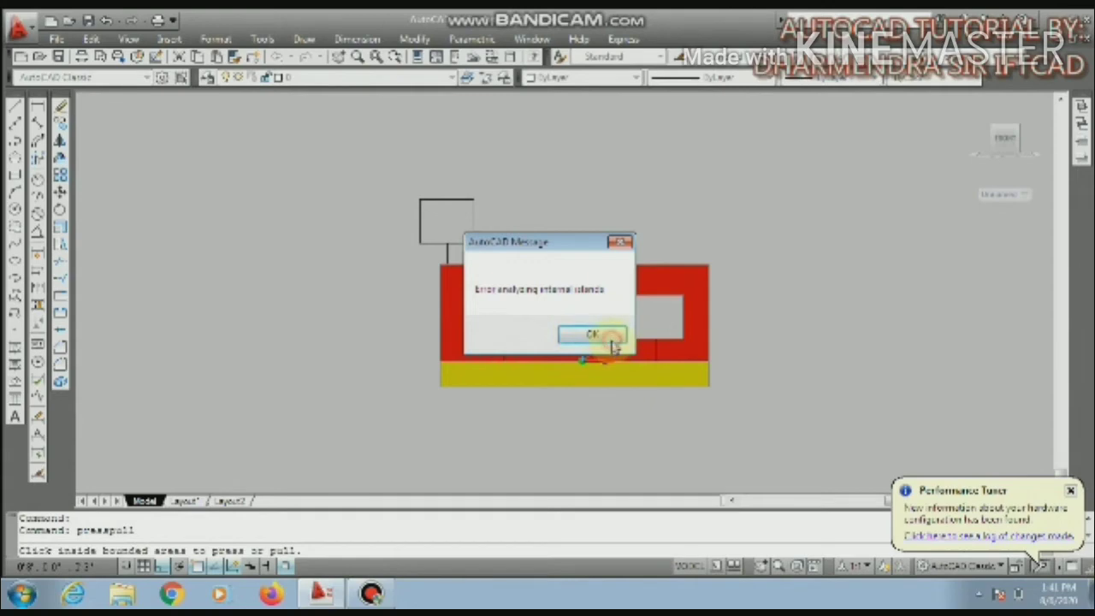
left_click(613, 342)
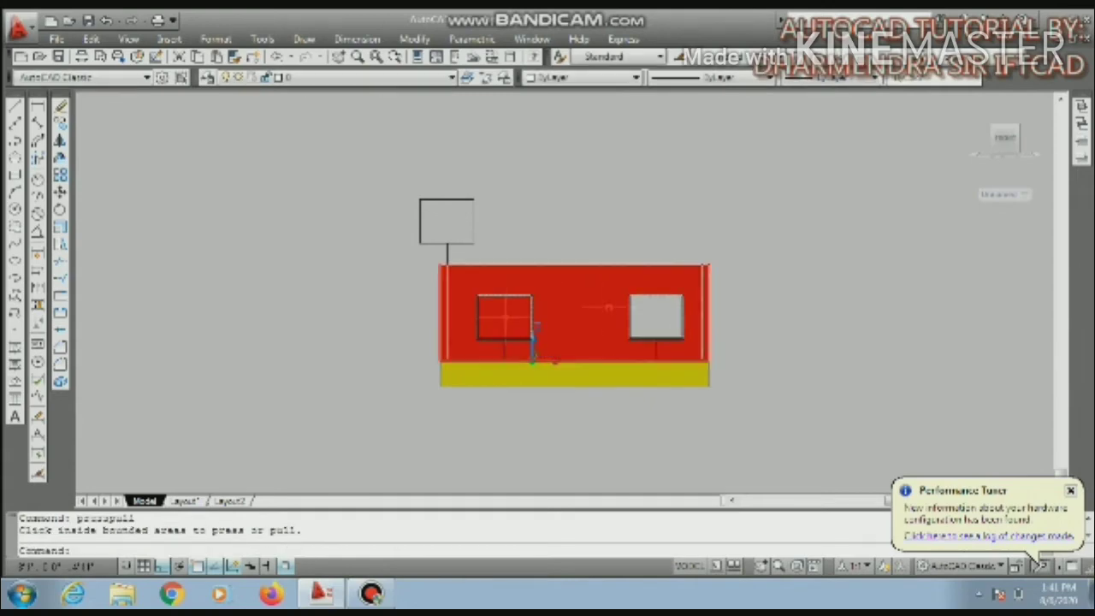
key("Return")
left_click(556, 362)
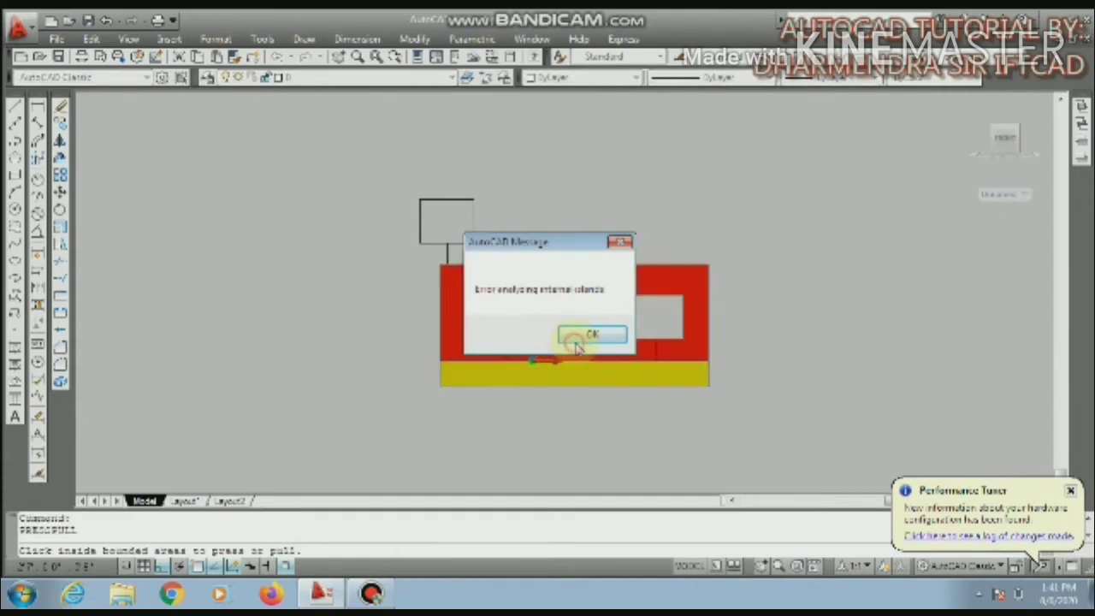
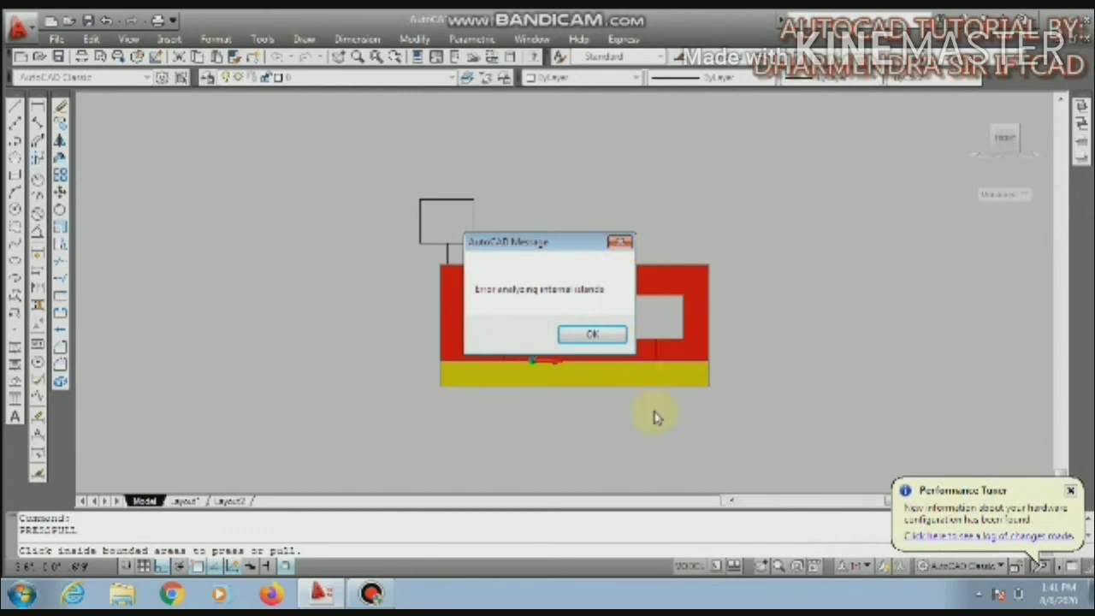
Dismiss the internal-islands error and erase the leftover small box and line above the wall.
left_click(590, 335)
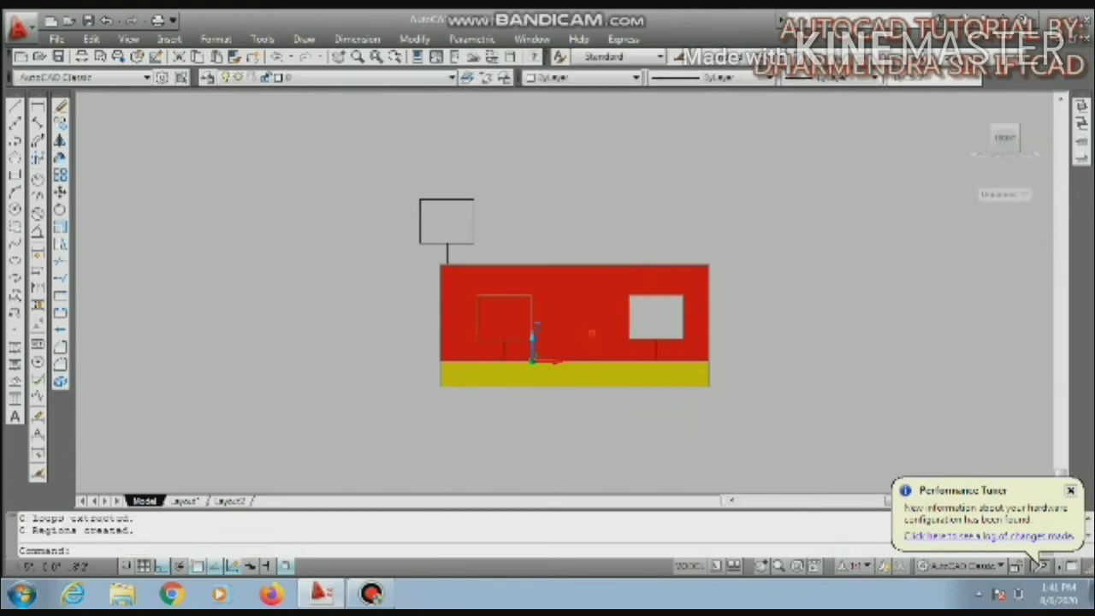
left_click(486, 233)
left_click(418, 203)
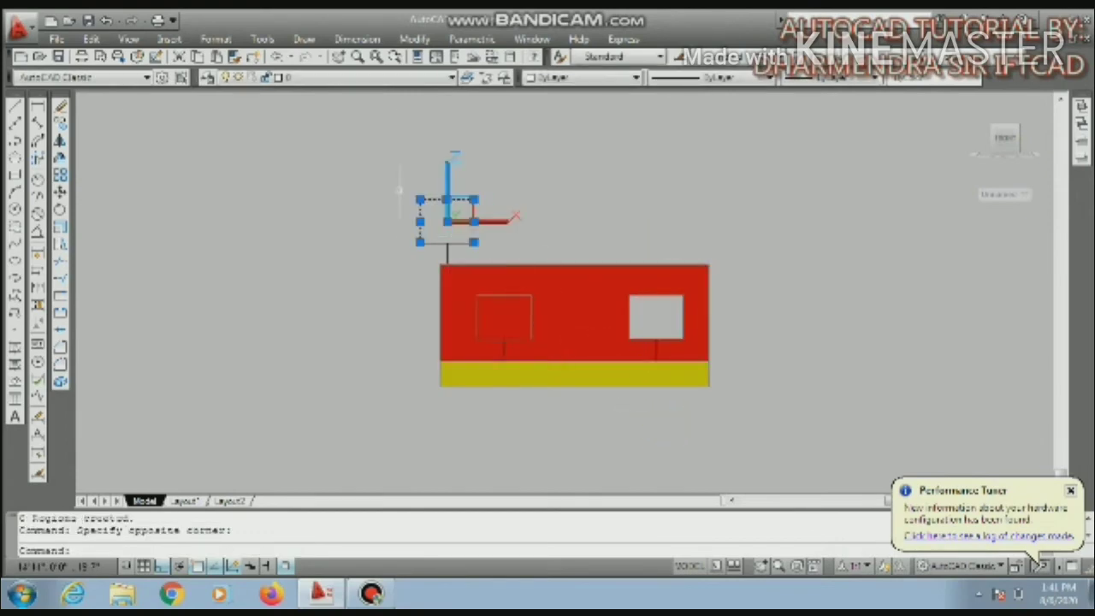
key("Delete")
left_click(458, 250)
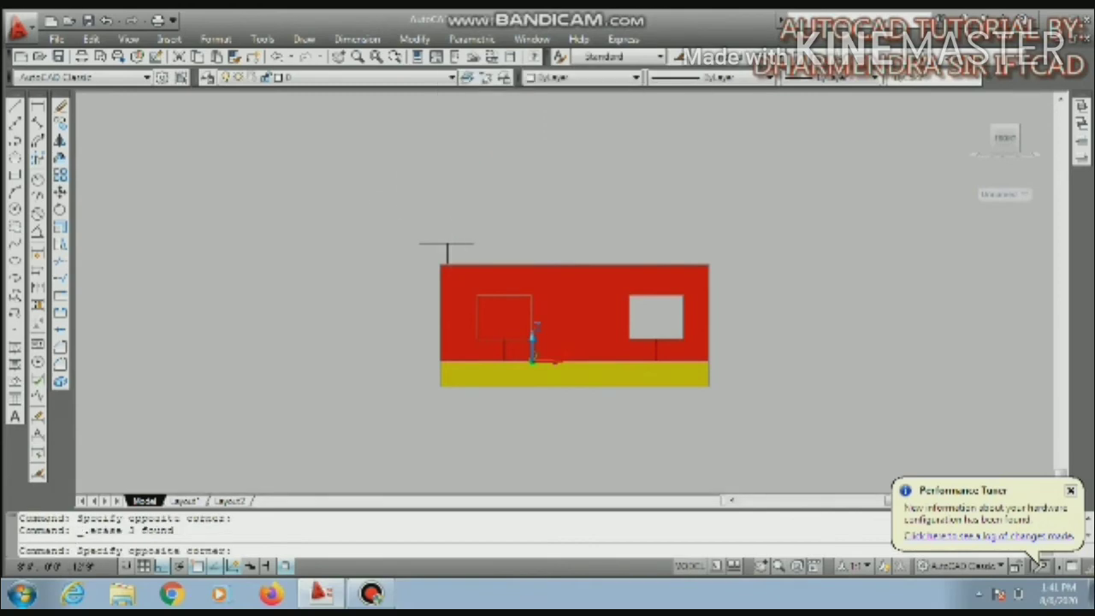
left_click(398, 224)
key("Delete")
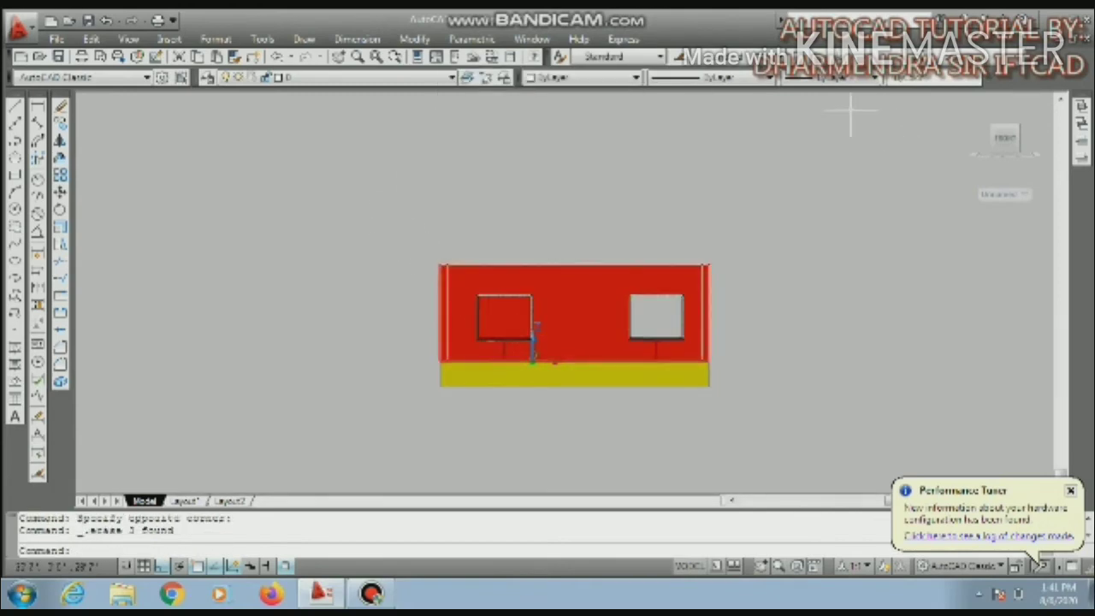
Switch to an isometric view and orbit the room to inspect it in 3D.
left_click(1018, 127)
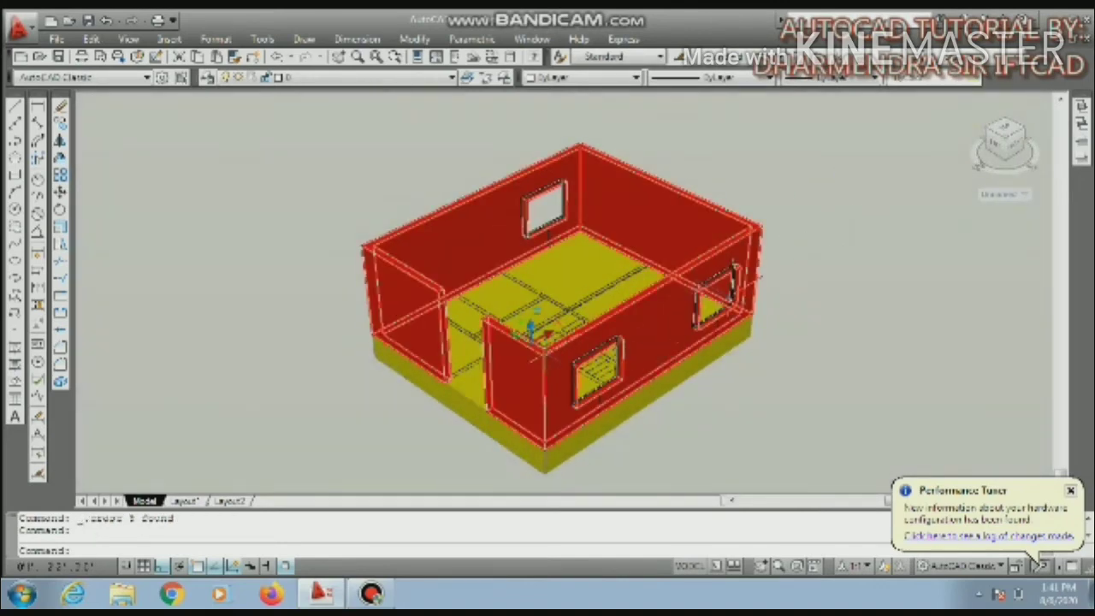
mouse_move(318, 289)
middle_mouse_down("shift")
mouse_move(399, 350)
mouse_move(494, 313)
mouse_move(504, 293)
middle_mouse_up("shift")
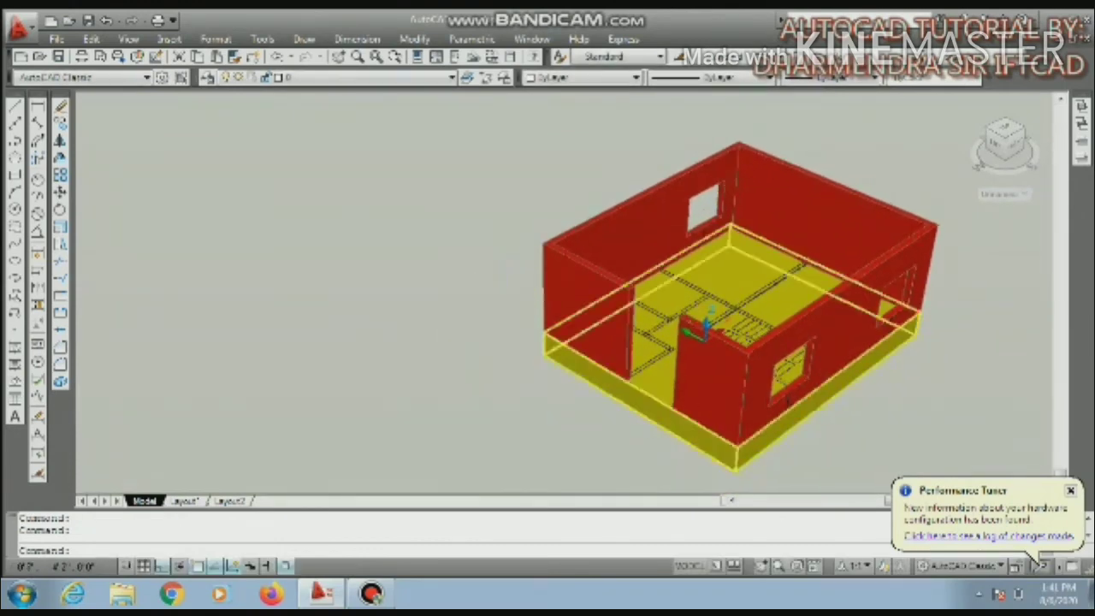
mouse_move(867, 393)
middle_mouse_down("shift")
mouse_move(884, 403)
mouse_move(848, 367)
mouse_move(812, 374)
middle_mouse_up("shift")
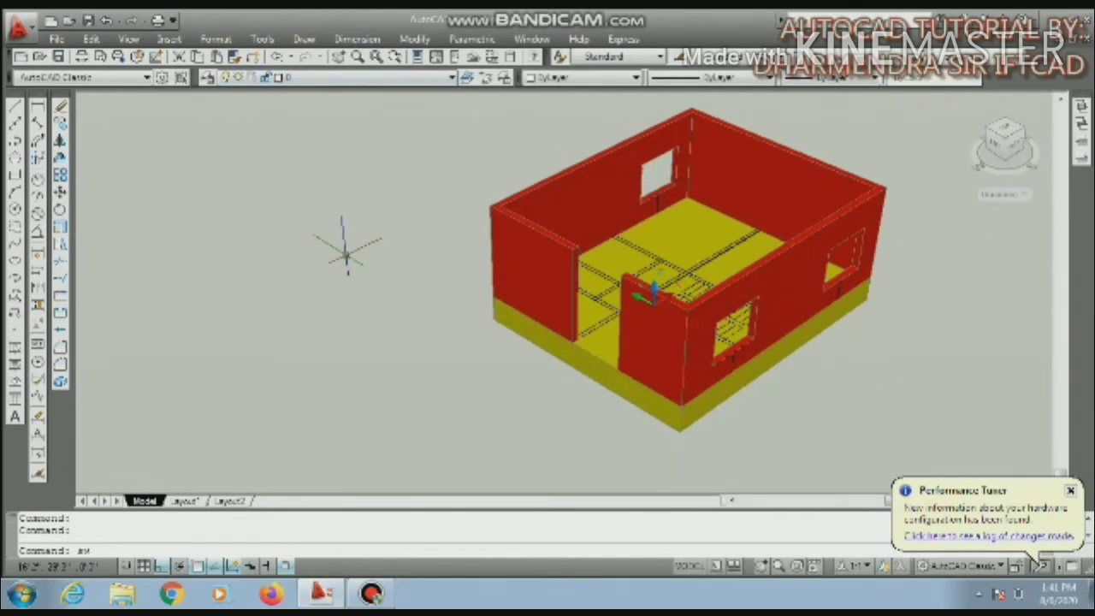
key("Escape")
key("Escape")
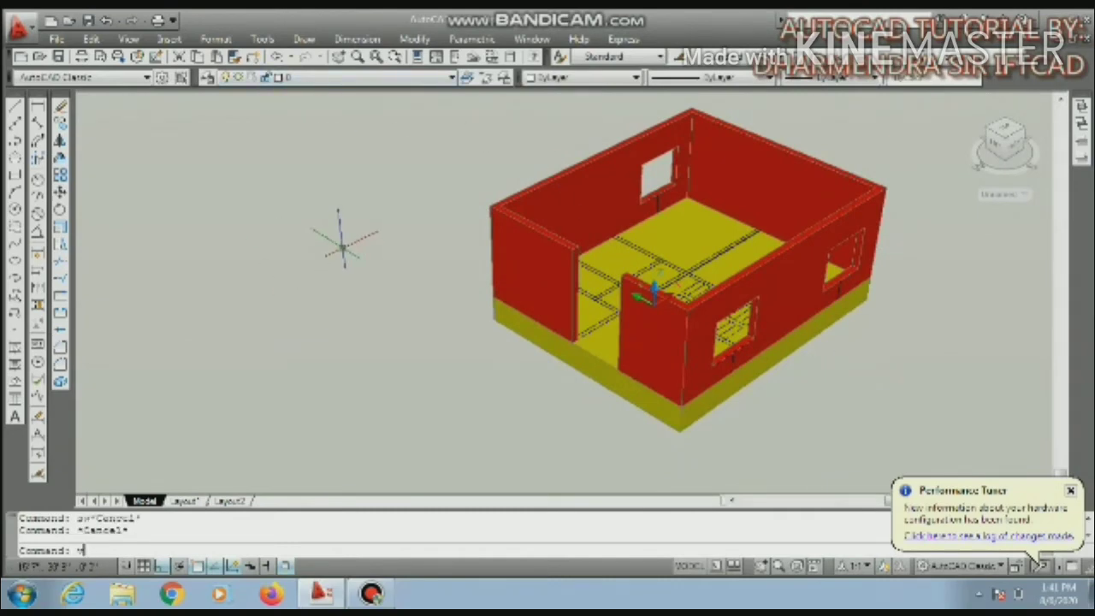
key("Return")
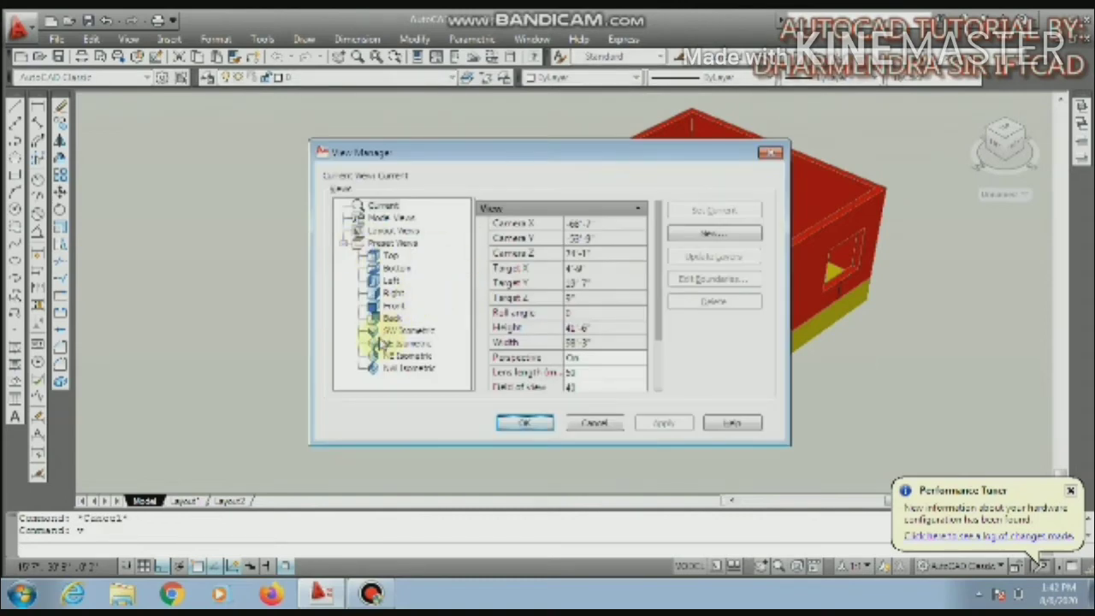
Apply the SE Isometric preset view, then pan and zoom in on the front corner wall.
left_click(387, 344)
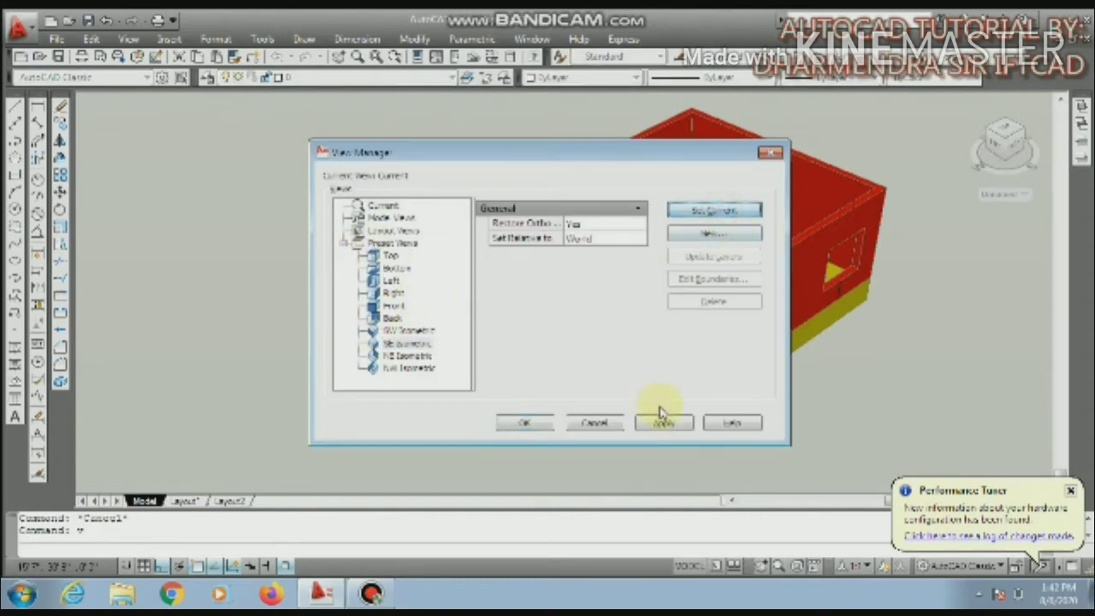
left_click(668, 426)
left_click(522, 423)
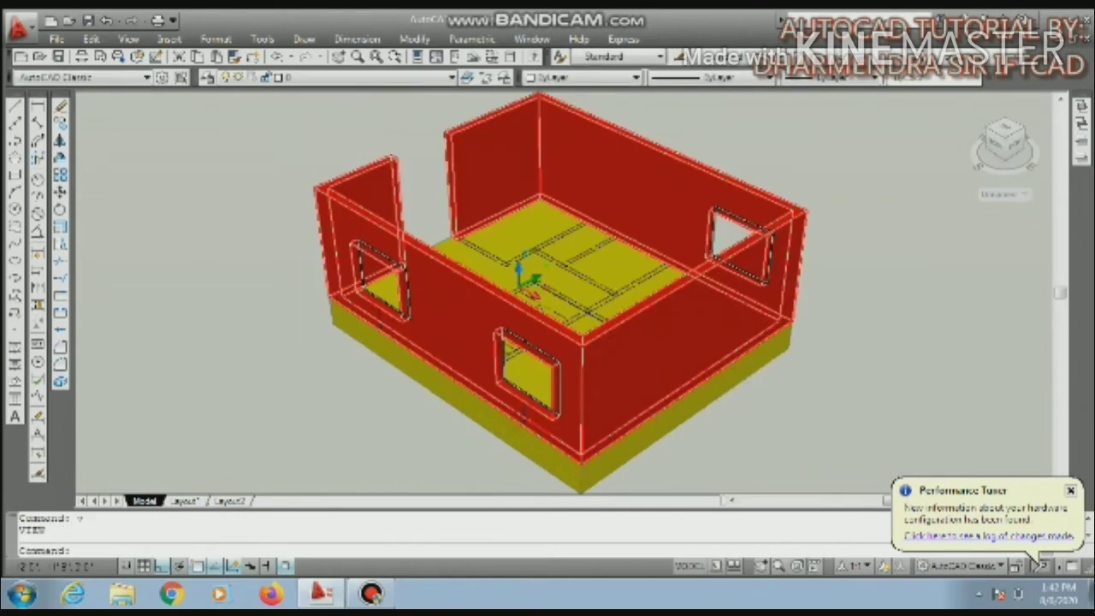
middle_click_drag(905, 313, 796, 318)
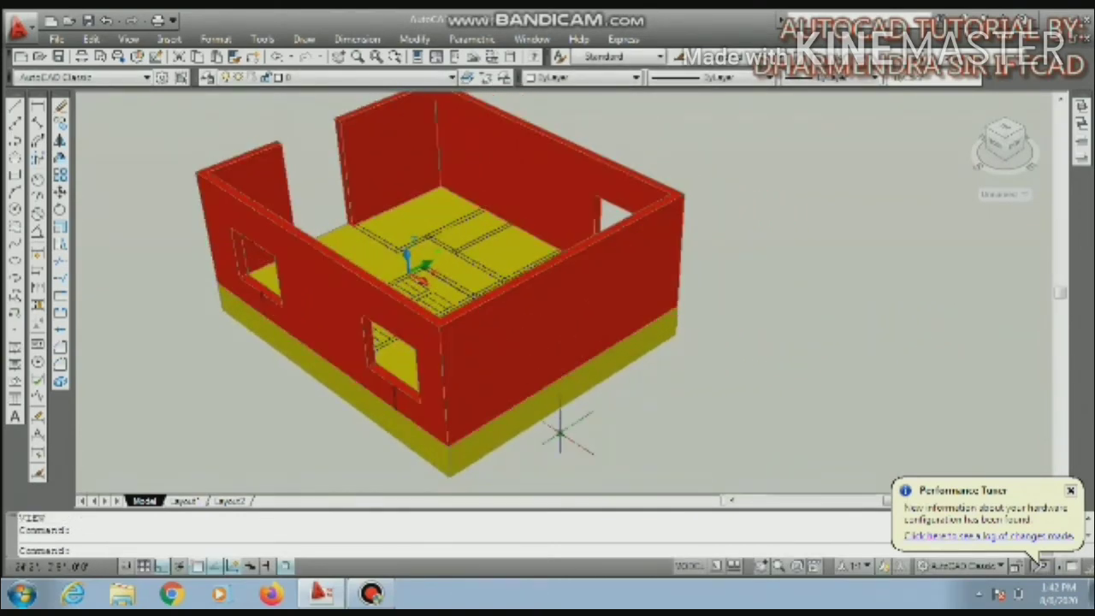
scroll(561, 441, "up", 1)
middle_click_drag(673, 403, 659, 320)
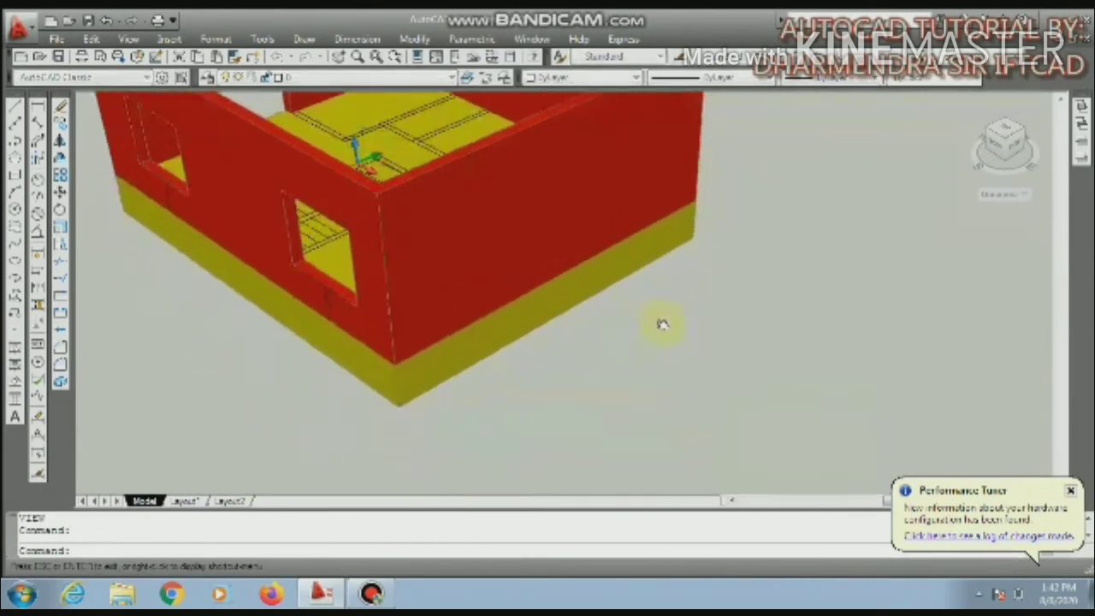
key("Escape")
type("l")
Outline the window on the front wall with LINE segments of 2'6", 3', 5', 6' and 5'.
key("Return")
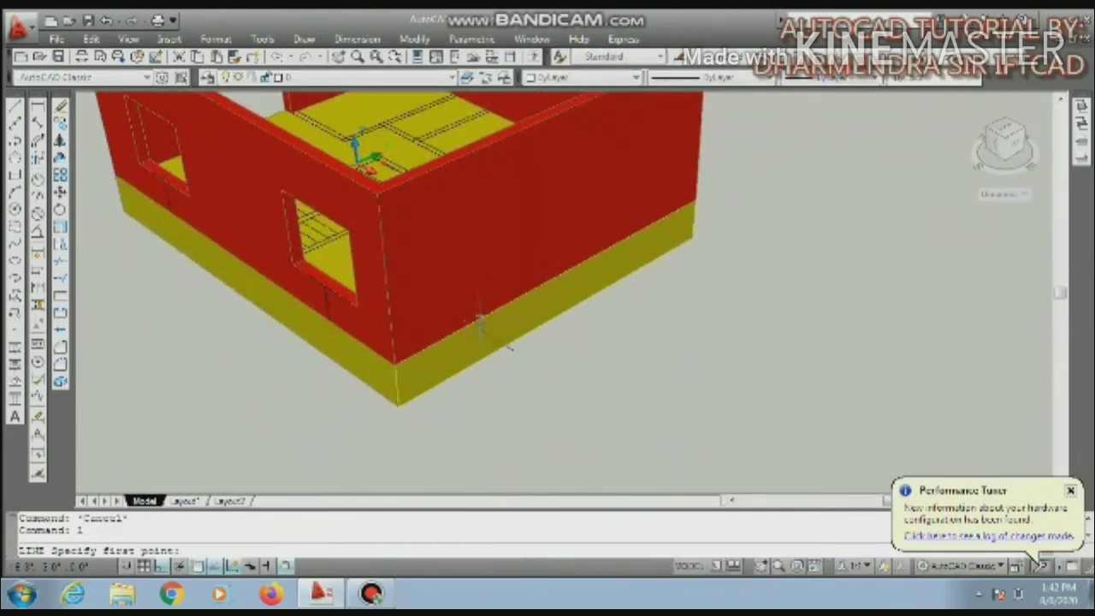
left_click(462, 328)
type("2'6\"")
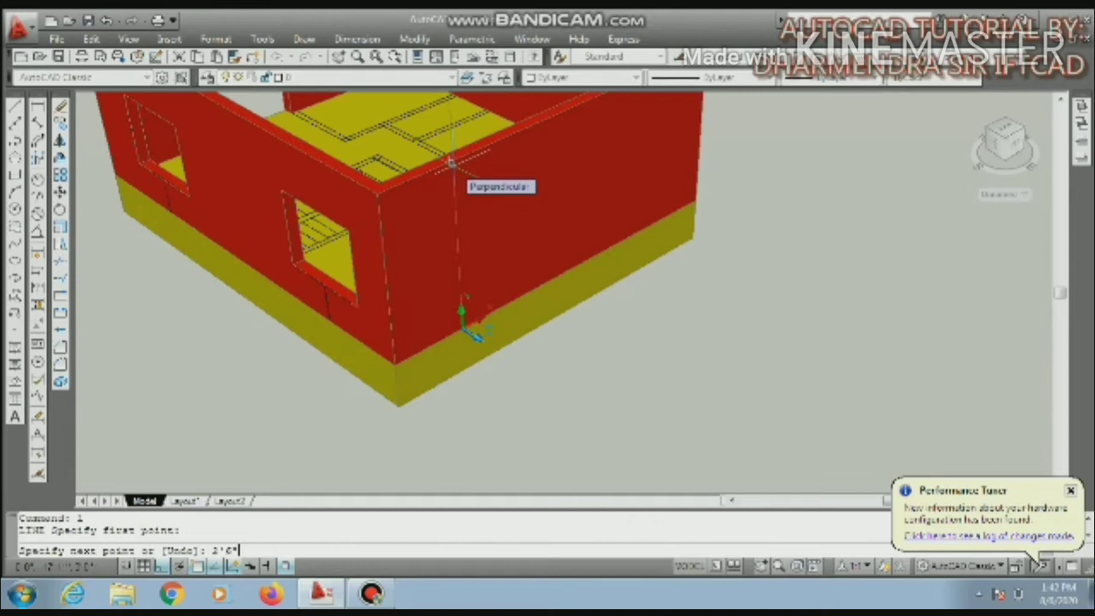
key("Return")
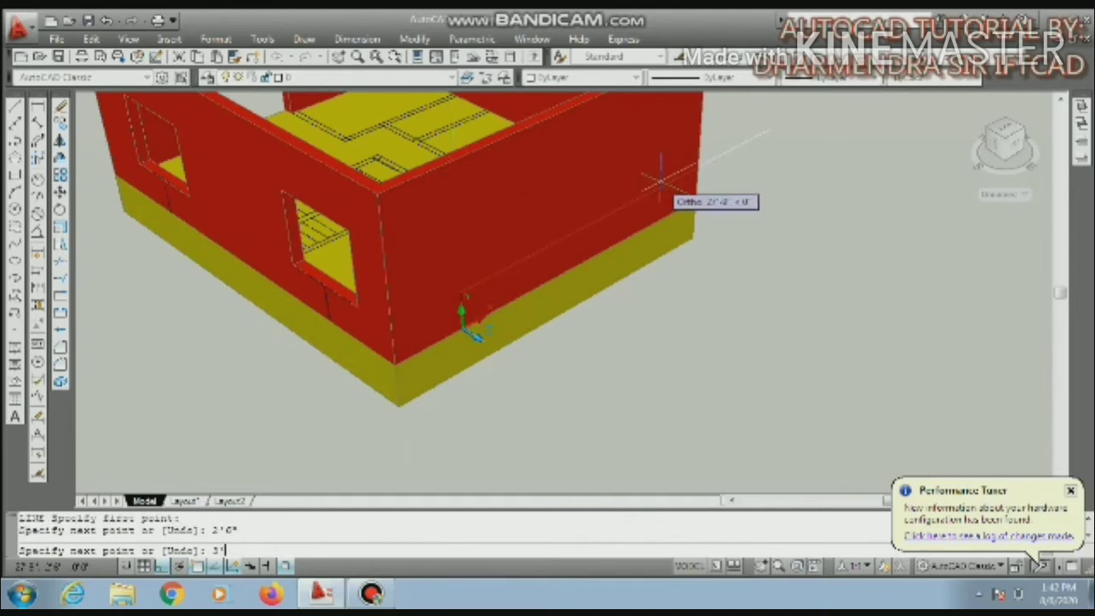
key("Return")
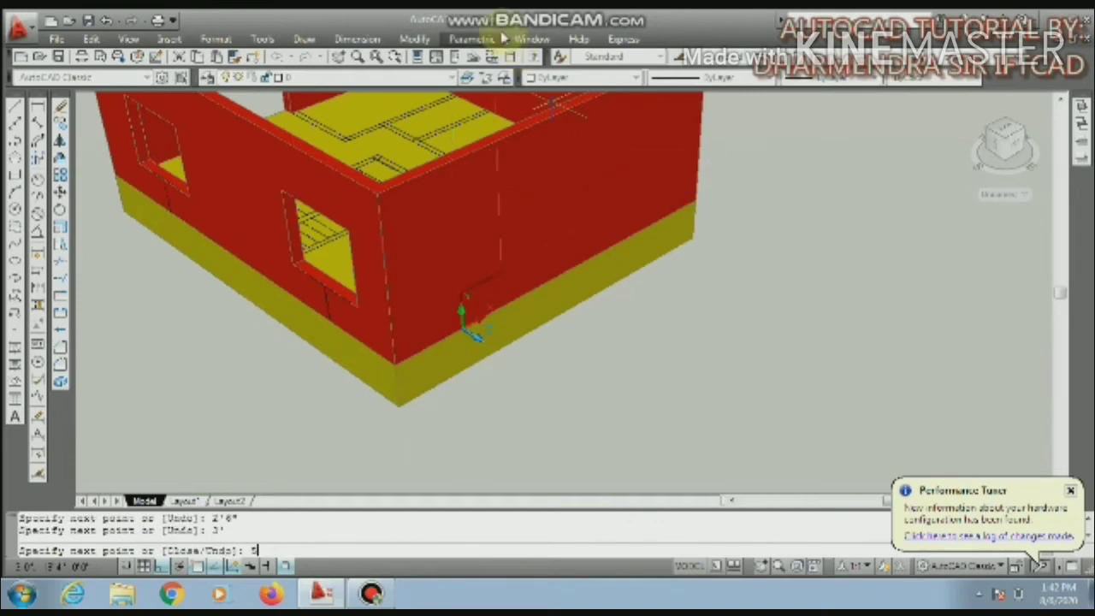
type("'")
key("Return")
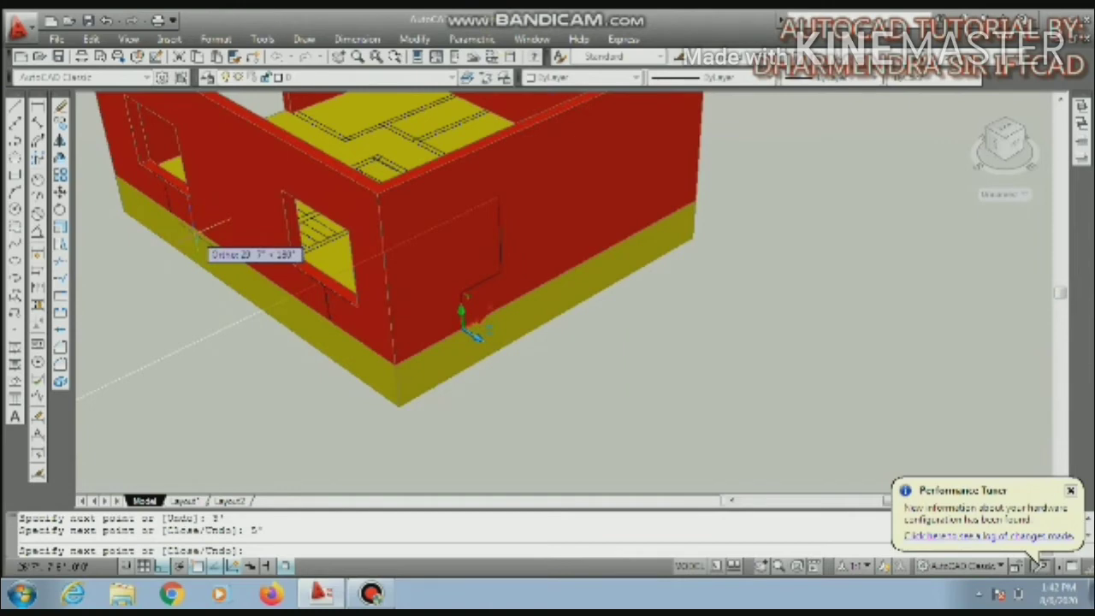
key("Return")
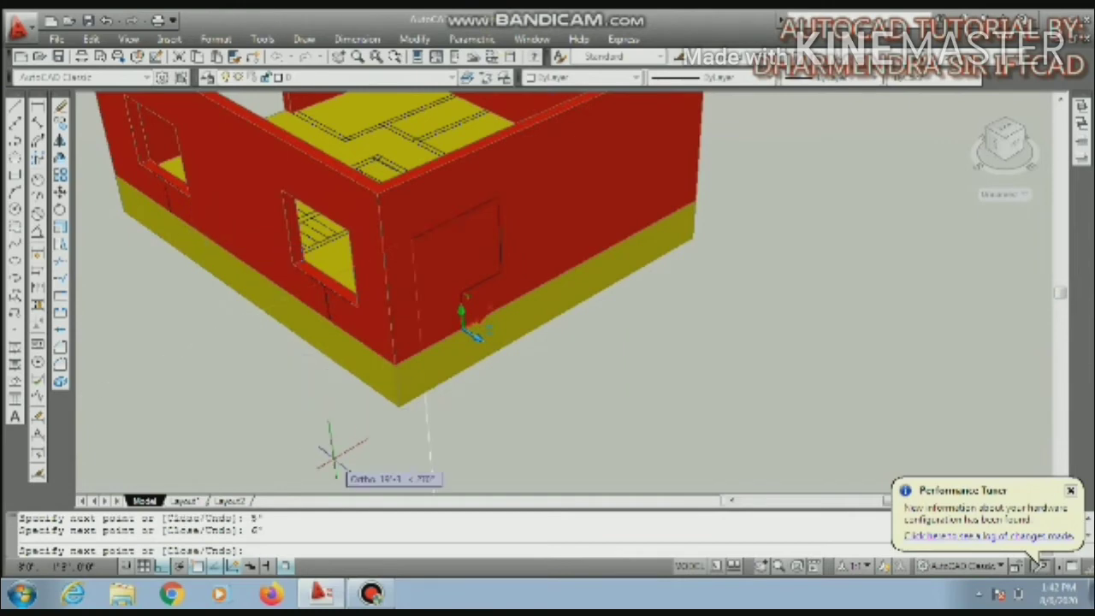
type("5'")
key("Return")
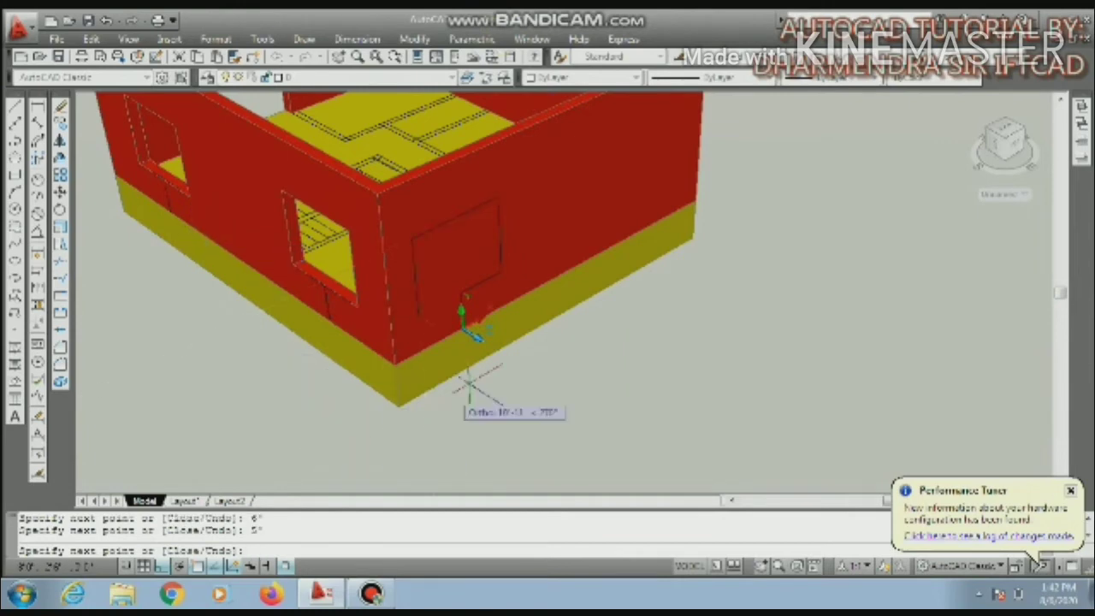
key("Escape")
type("PRESSPULL")
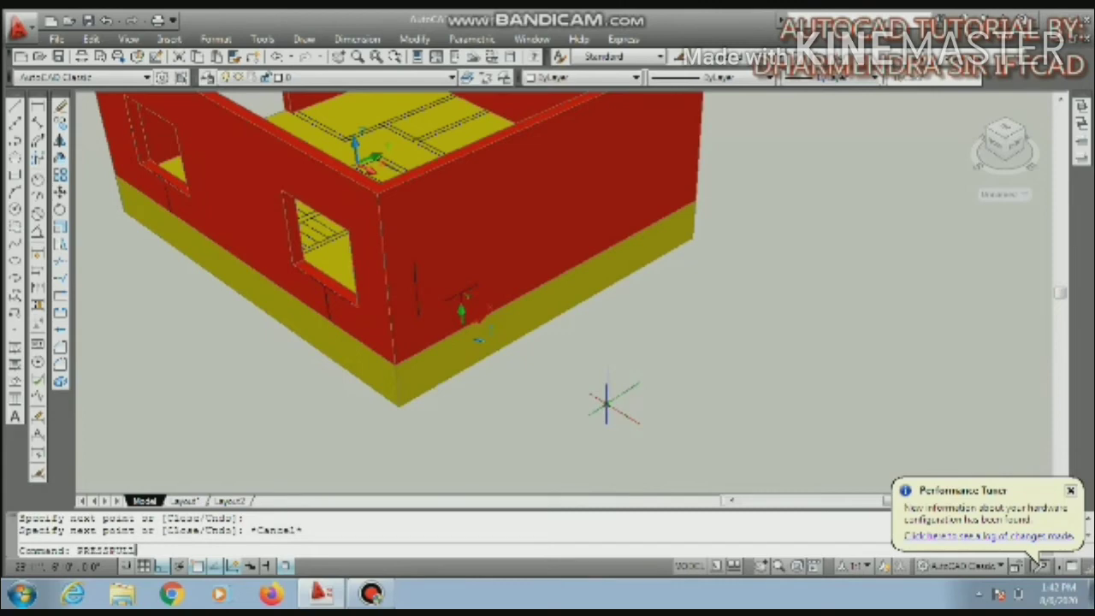
Press-pull the window outline through the wall to cut the opening.
key("Return")
left_click(454, 248)
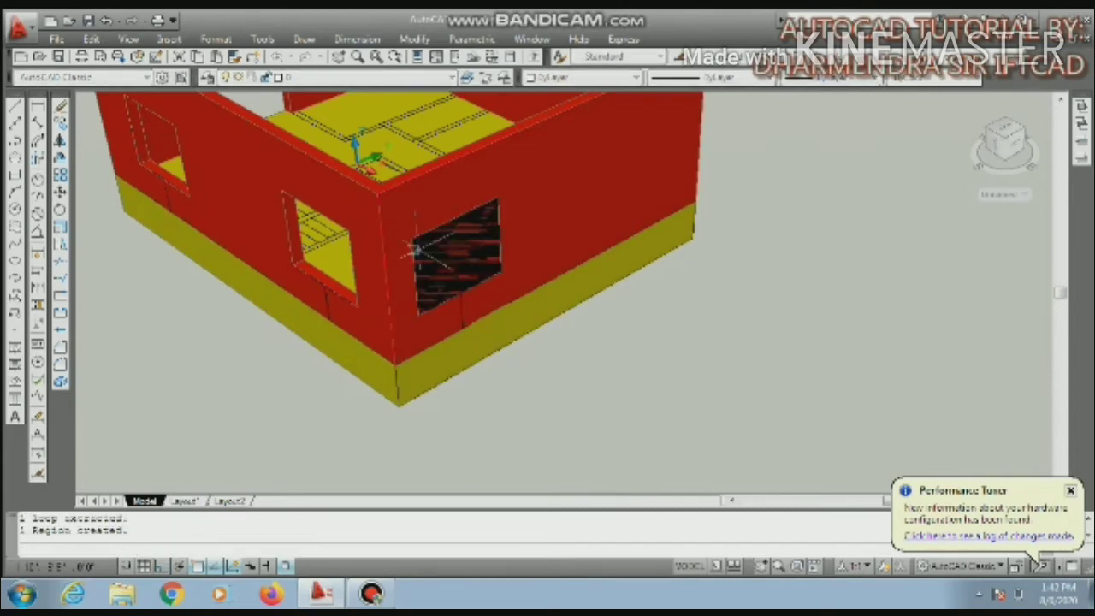
left_click(637, 441)
scroll(640, 441, "down", 1)
scroll(689, 402, "down", 1)
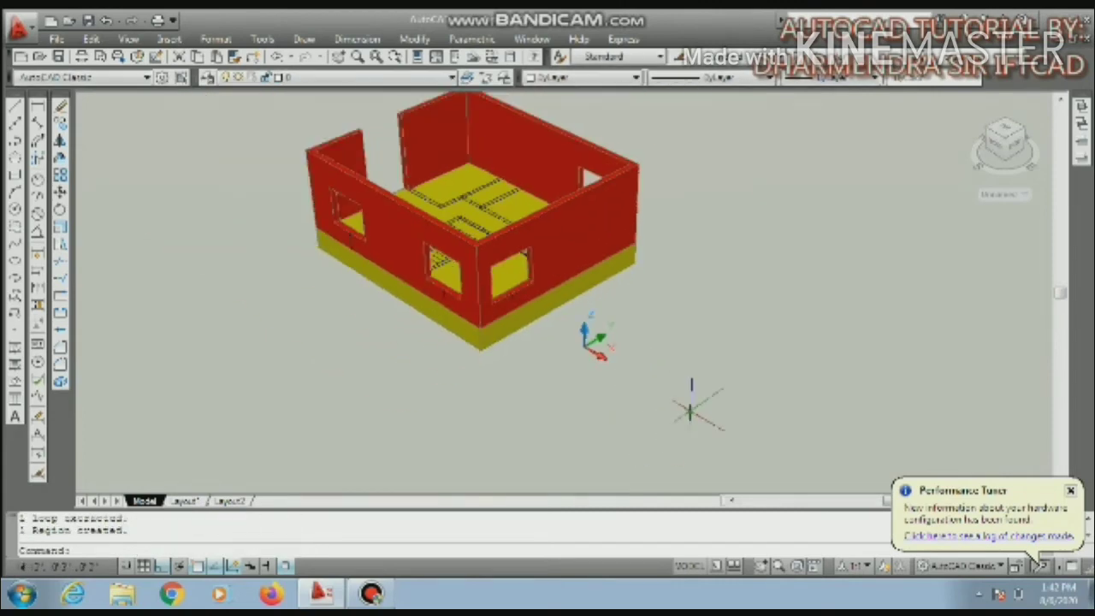
scroll(763, 331, "up", 1)
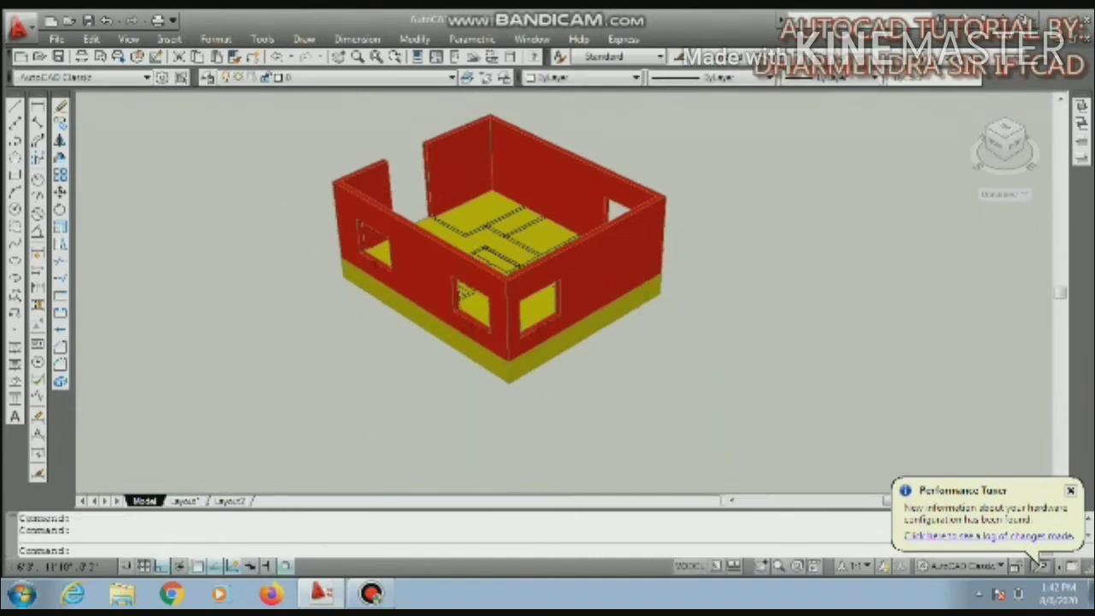
scroll(644, 323, "up", 2)
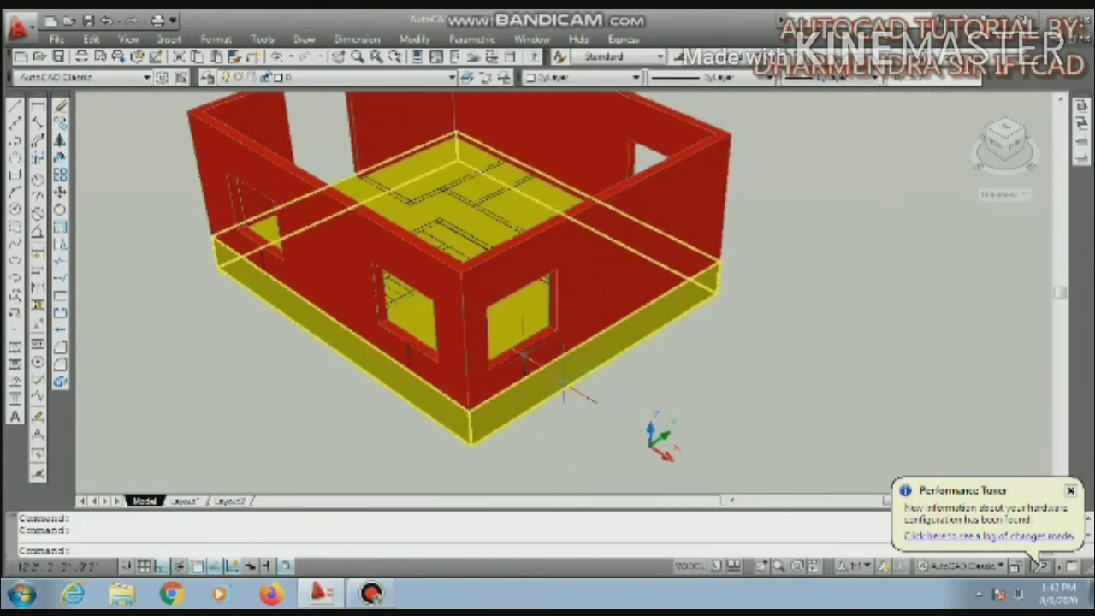
key("Escape")
type("co")
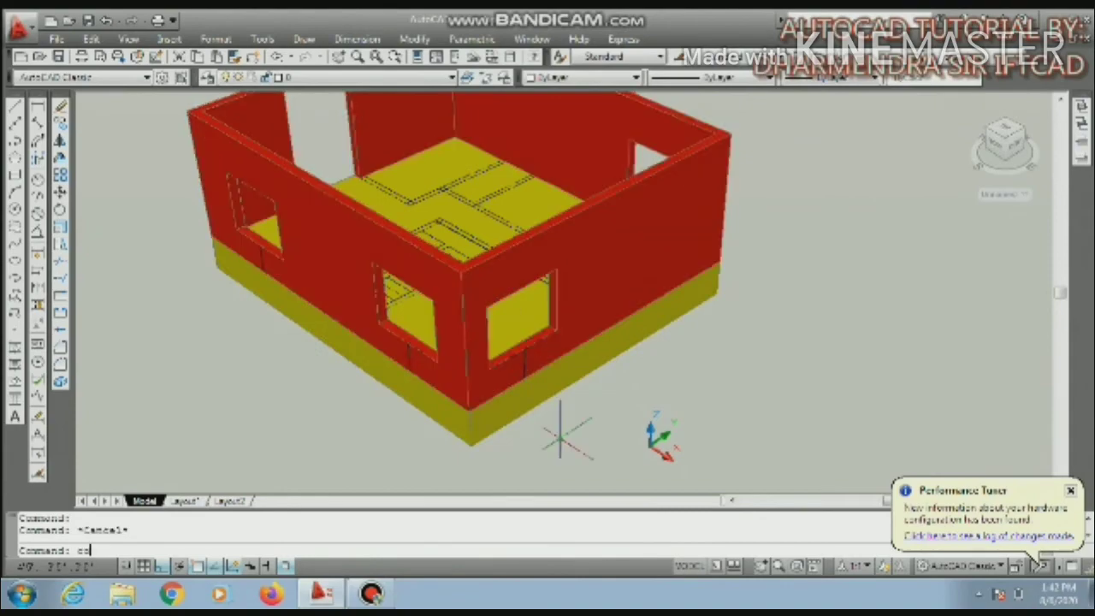
key("Return")
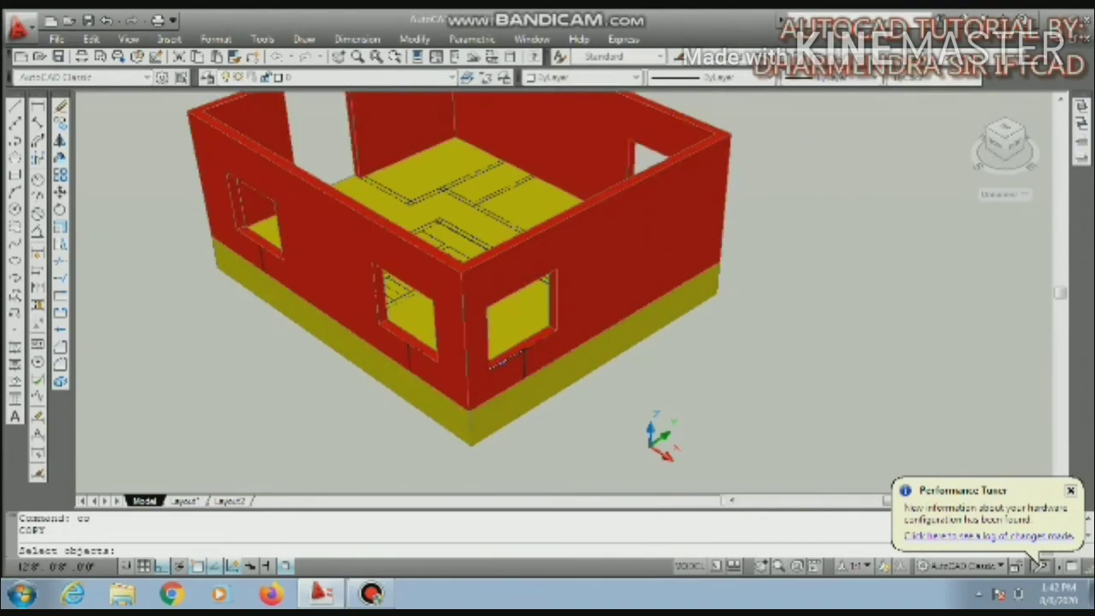
left_click(527, 356)
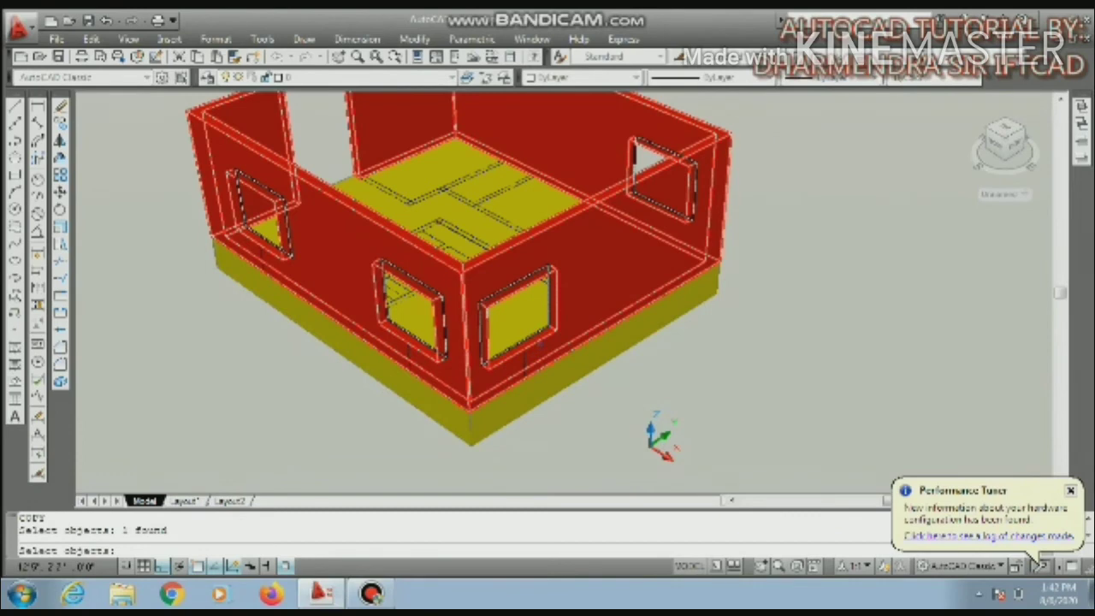
left_click(527, 351)
left_click(525, 358)
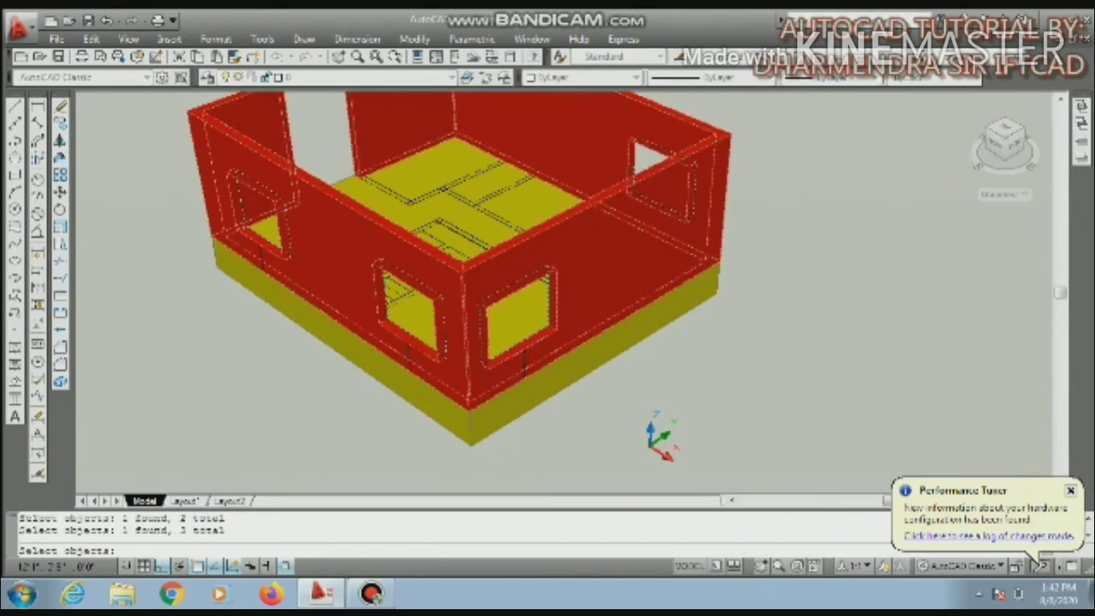
key("Escape")
key("Escape")
type("co")
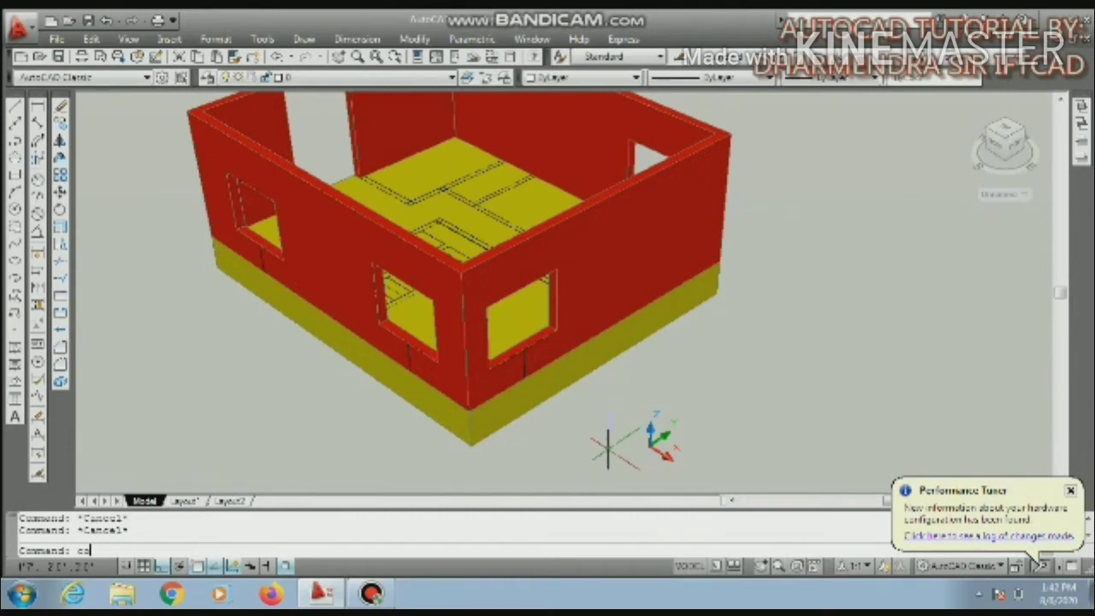
key("Return")
key("Escape")
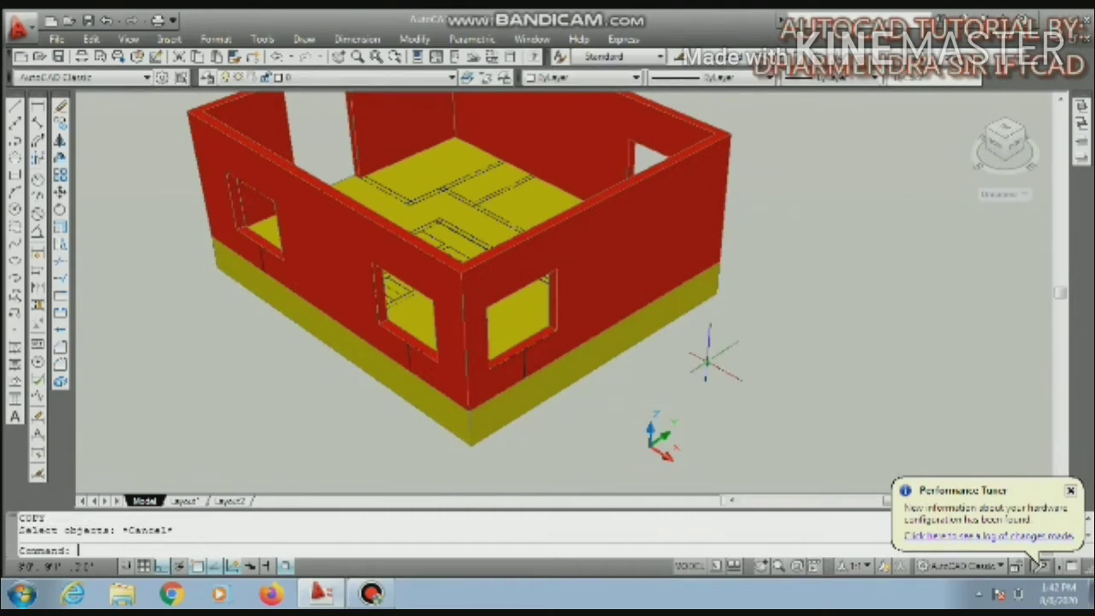
key("Escape")
key("Return")
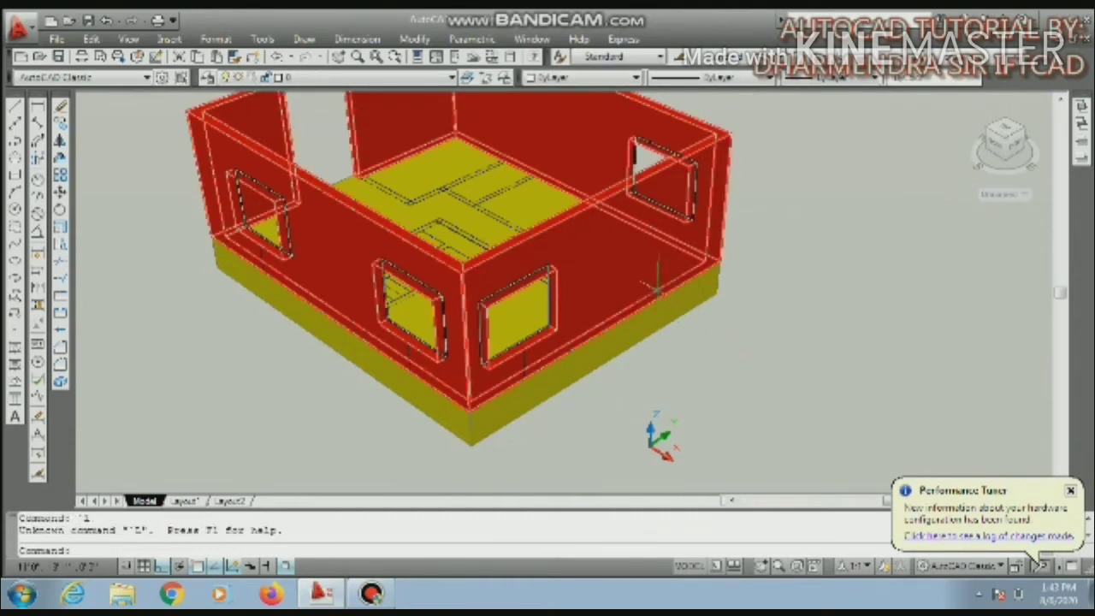
key("Escape")
key("Escape")
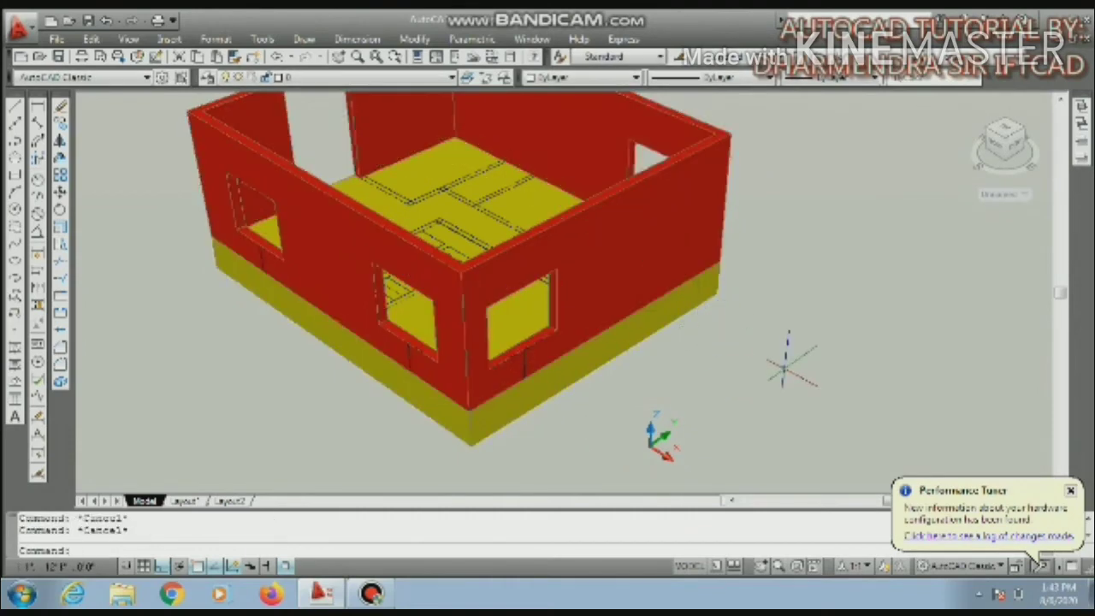
type("l")
key("Return")
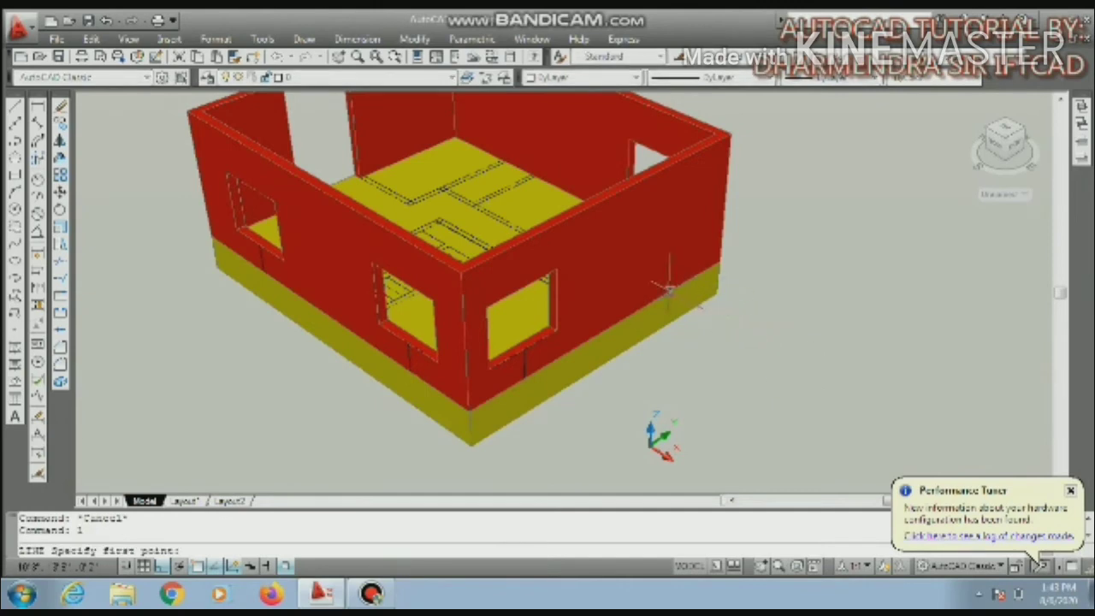
Outline the window on the right wall with LINE segments of 2'6, 3', 5', 6' and 5'.
left_click(674, 287)
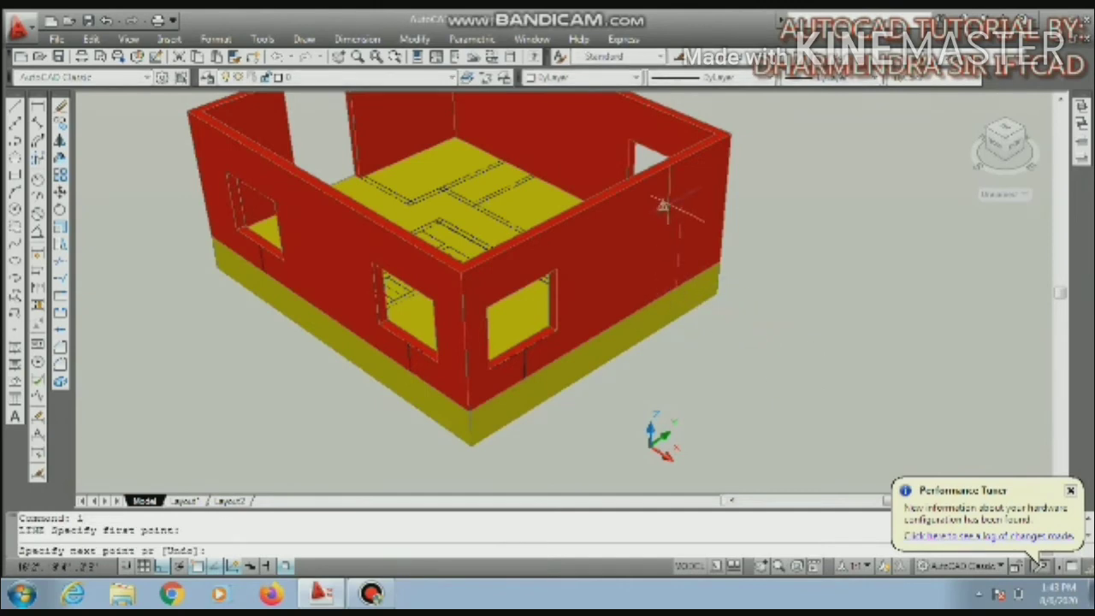
type("2'6")
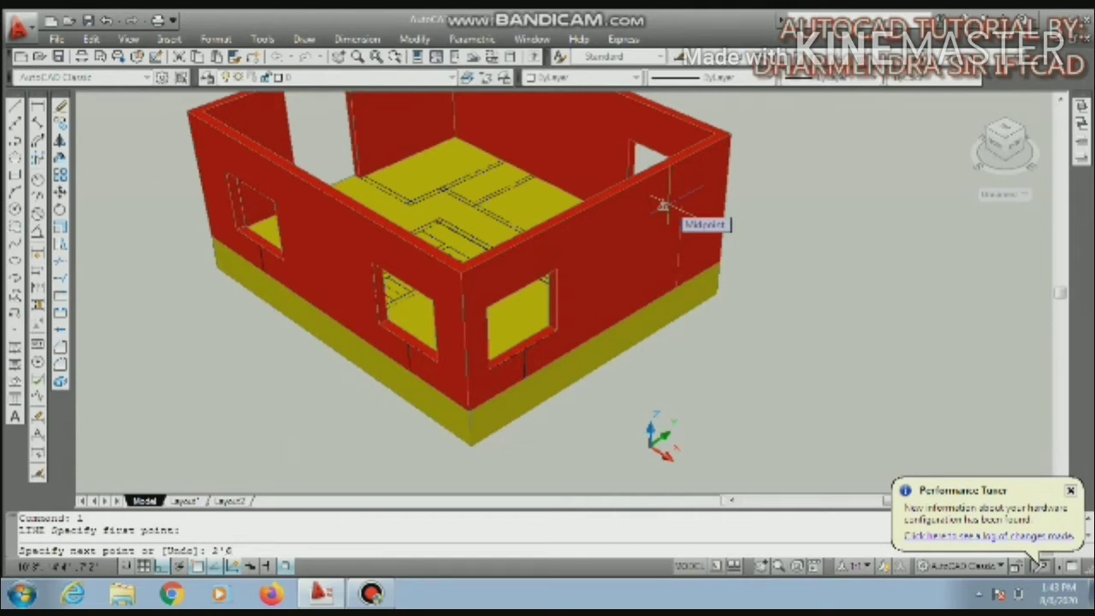
key("Return")
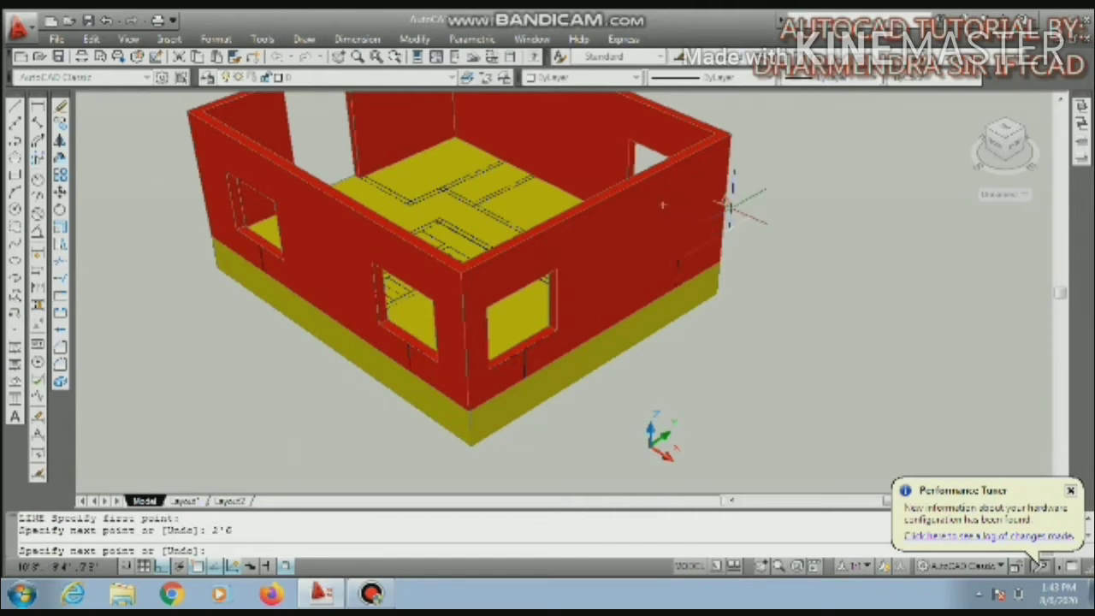
type("3'")
key("Return")
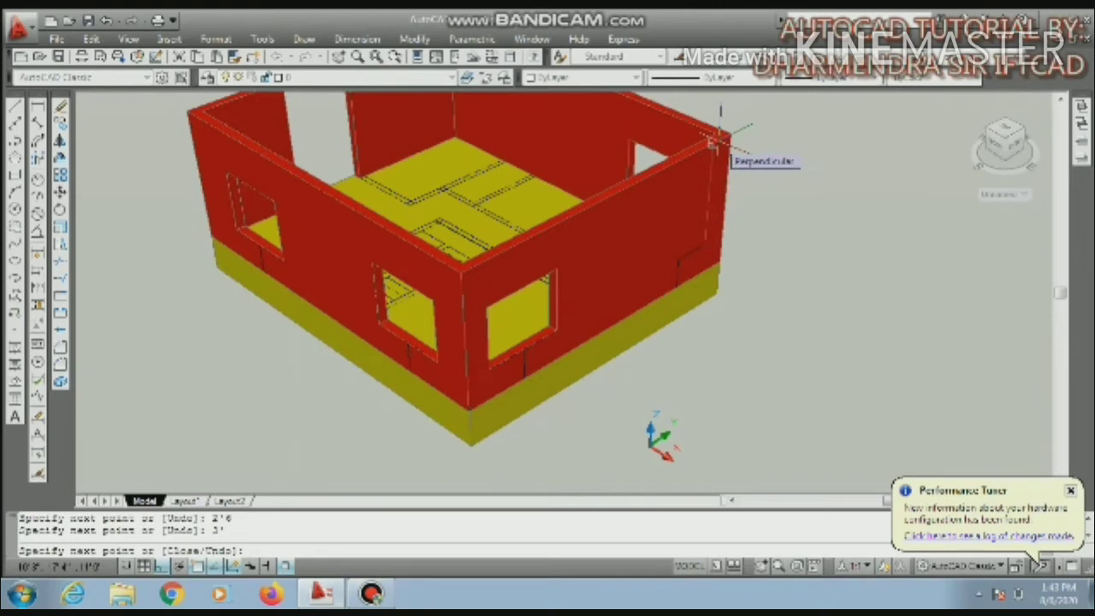
type("'")
key("Return")
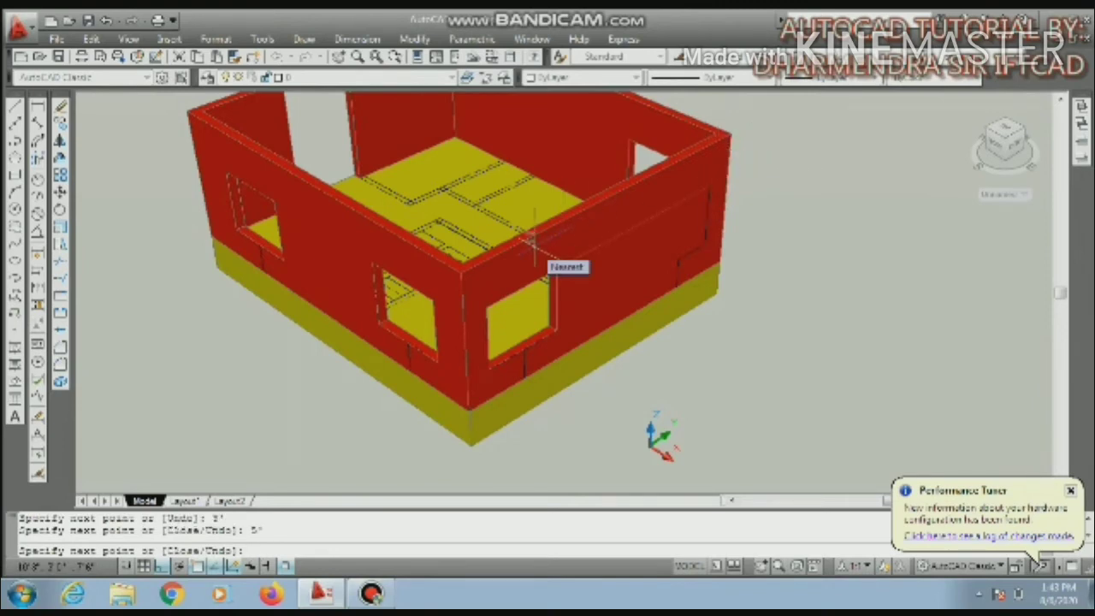
key("Return")
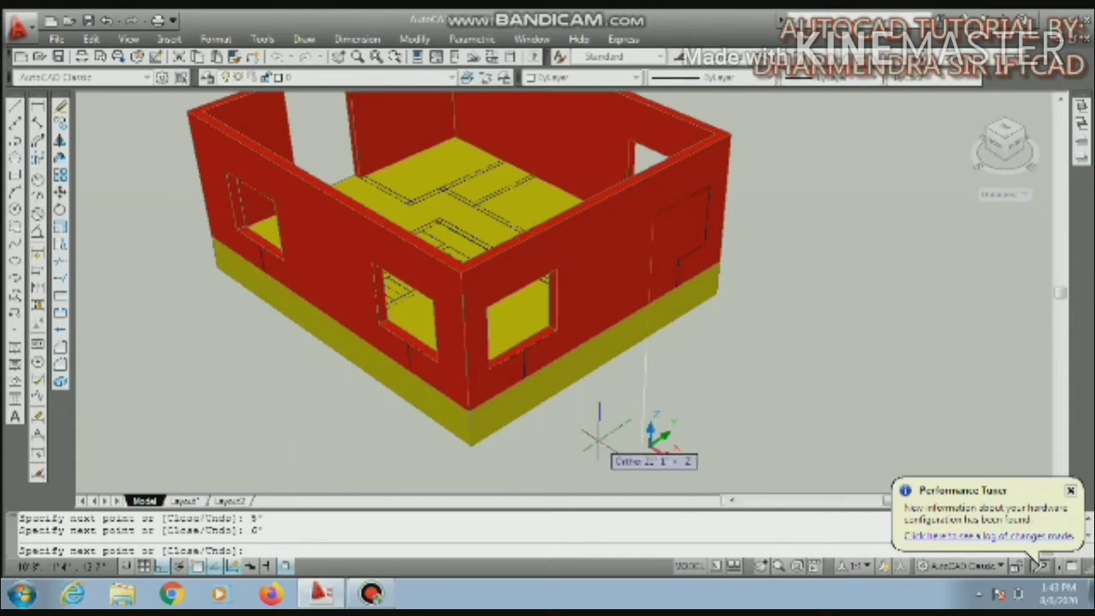
type("5'")
key("Return")
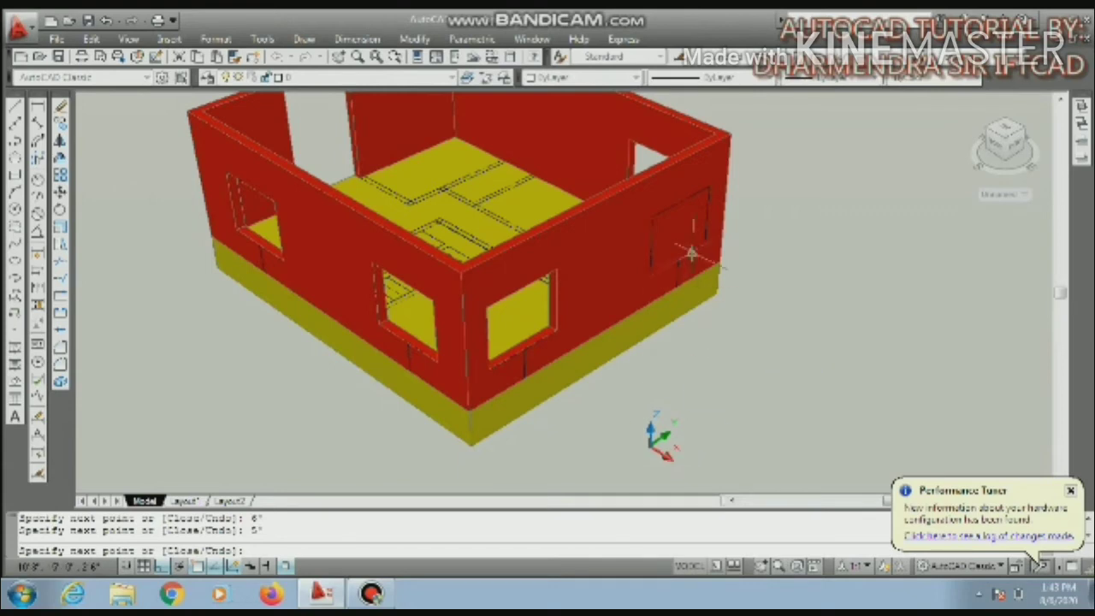
key("Escape")
key("Escape")
key("Escape")
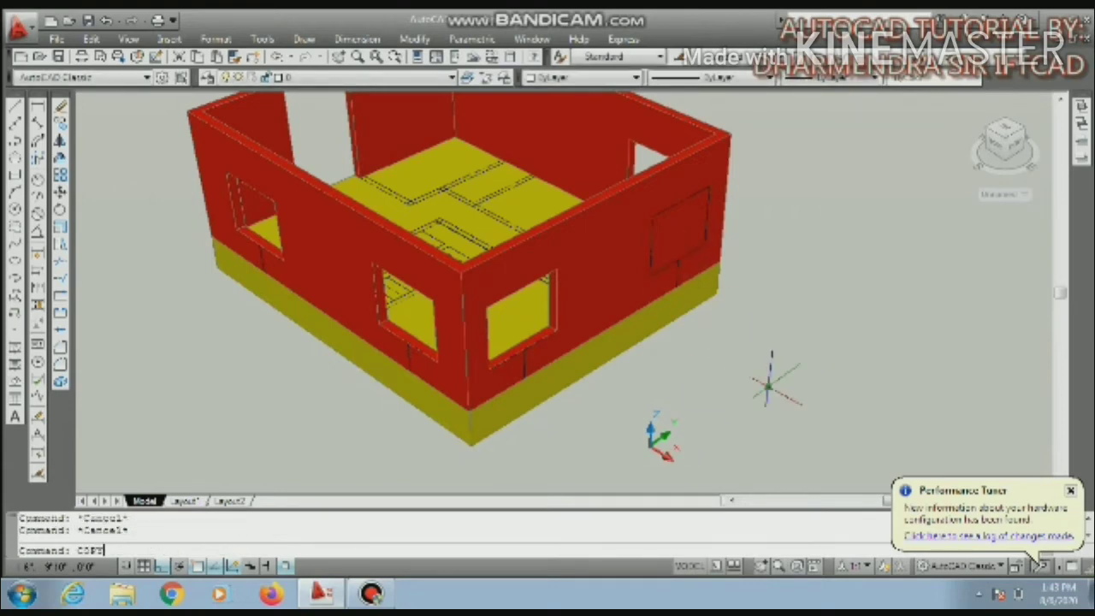
Run PRESSPULL inside the outline to cut the window through the right wall.
type("PULL")
key("Return")
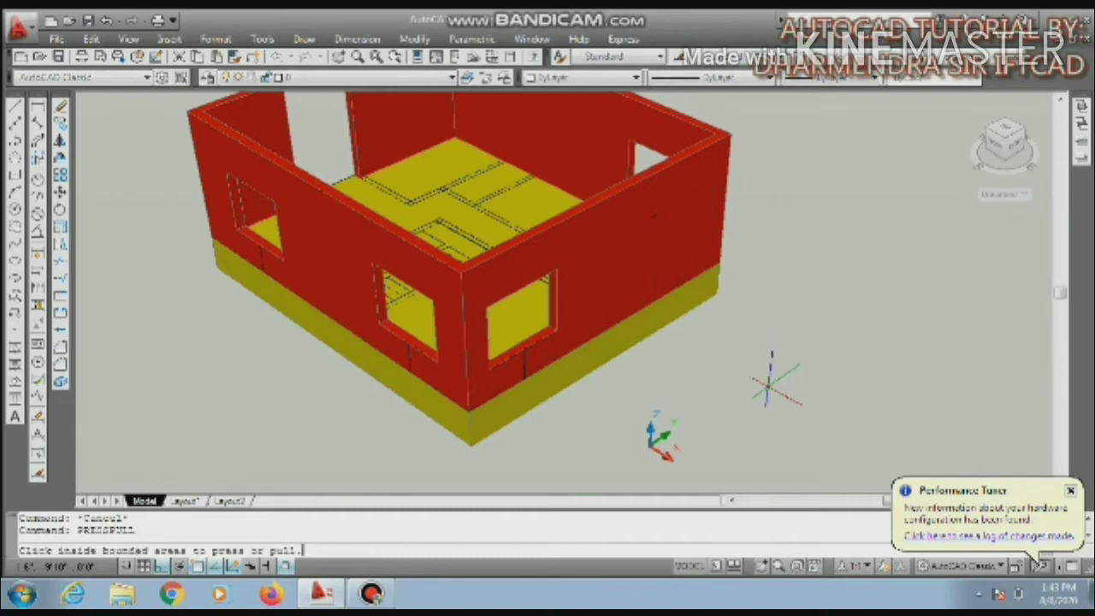
left_click(680, 227)
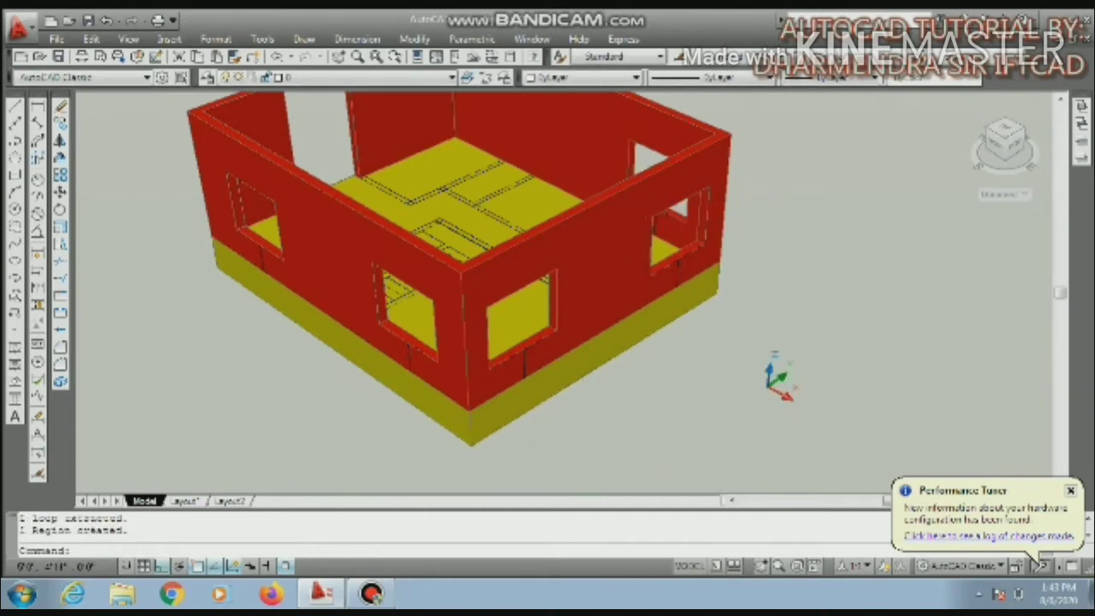
scroll(769, 330, "down", 2)
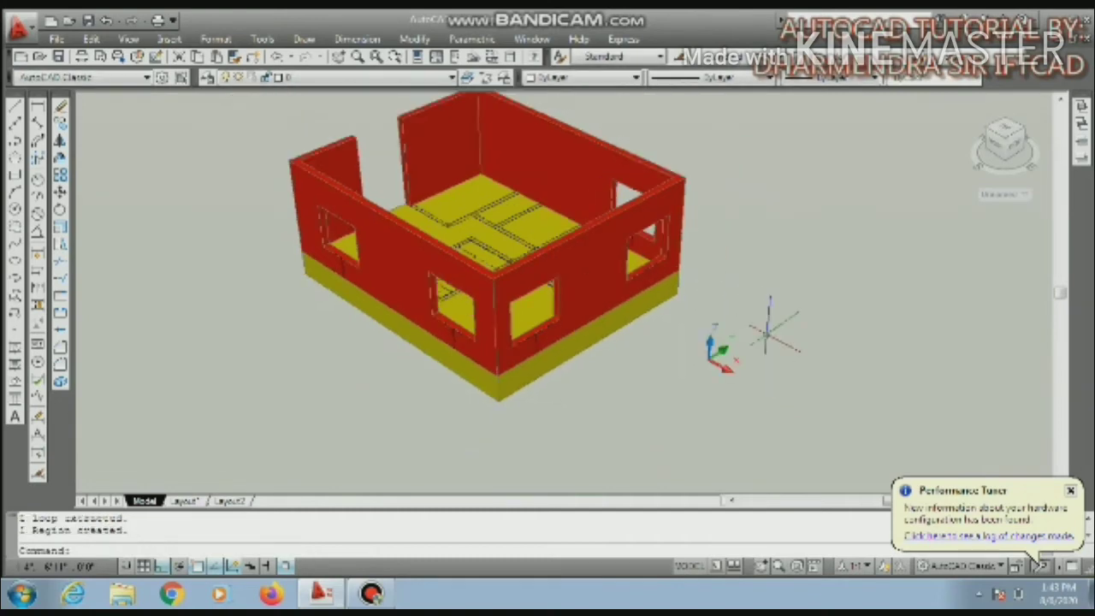
middle_click_drag(769, 330, 796, 422)
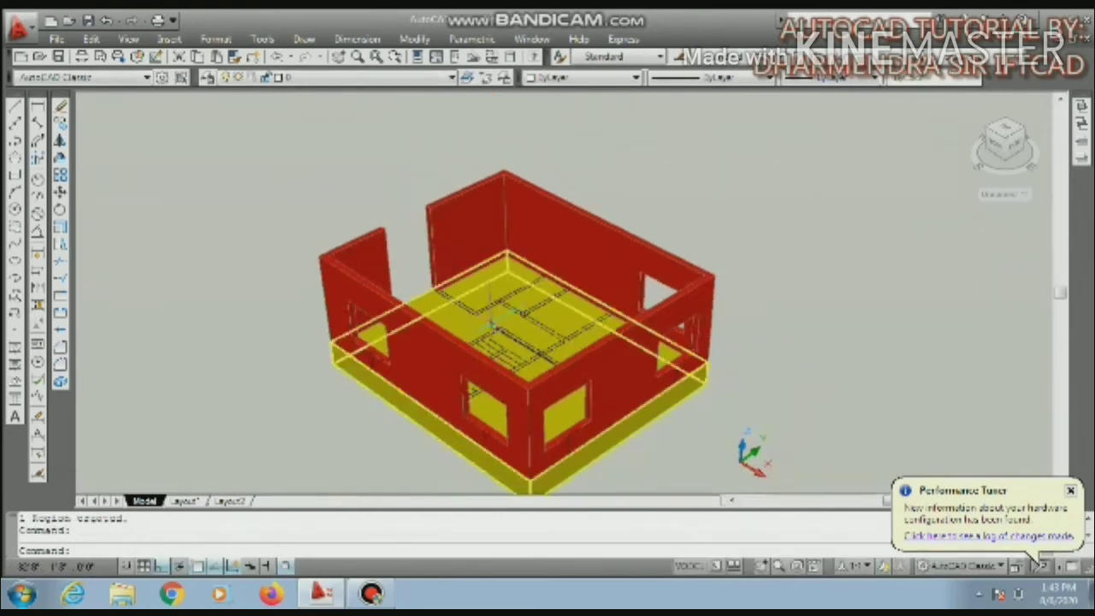
scroll(565, 279, "up", 1)
key("Escape")
key("Escape")
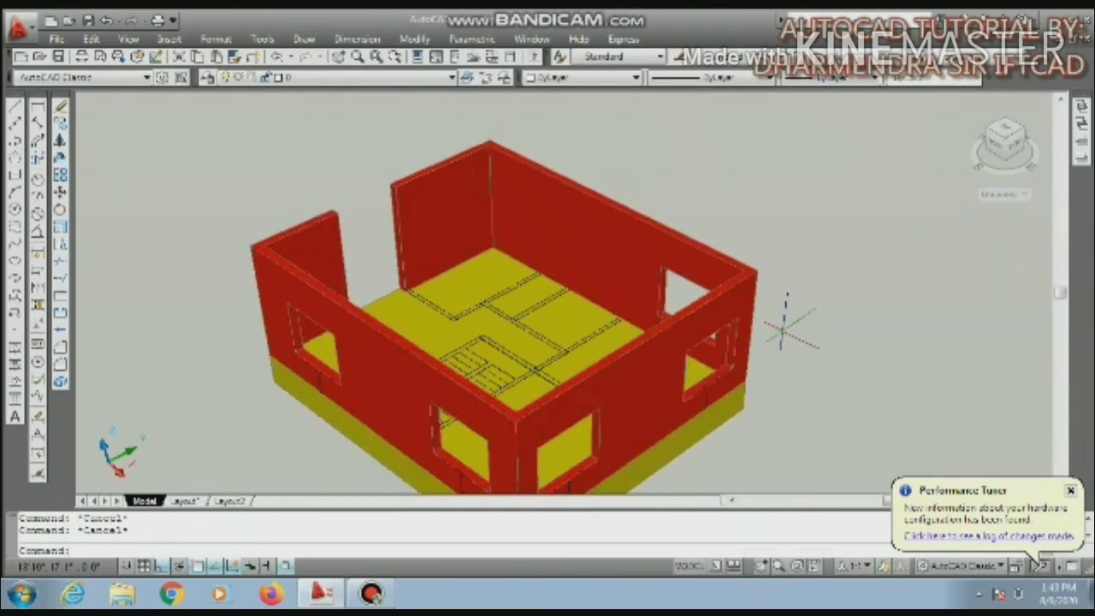
type("sec")
Draw a roof rectangle from corner to corner over the top of the walls.
key("Return")
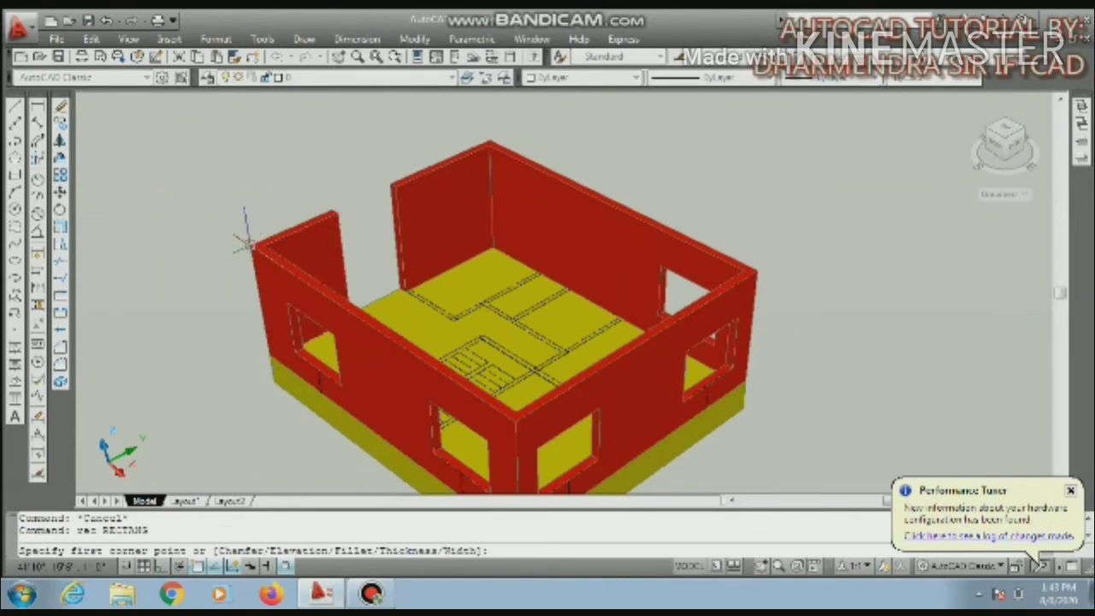
left_click(246, 244)
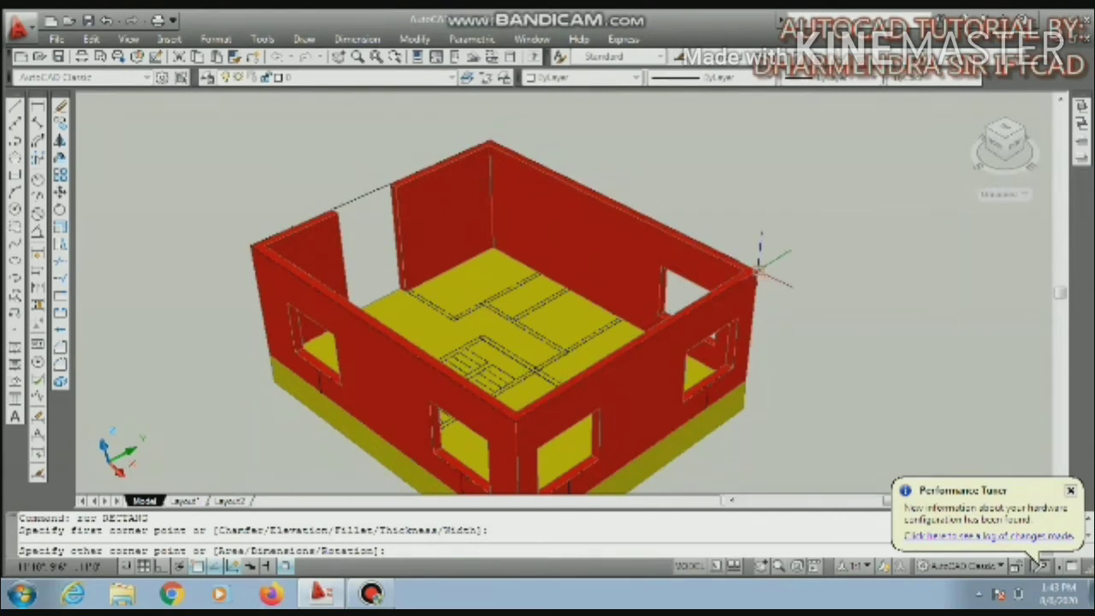
key("Escape")
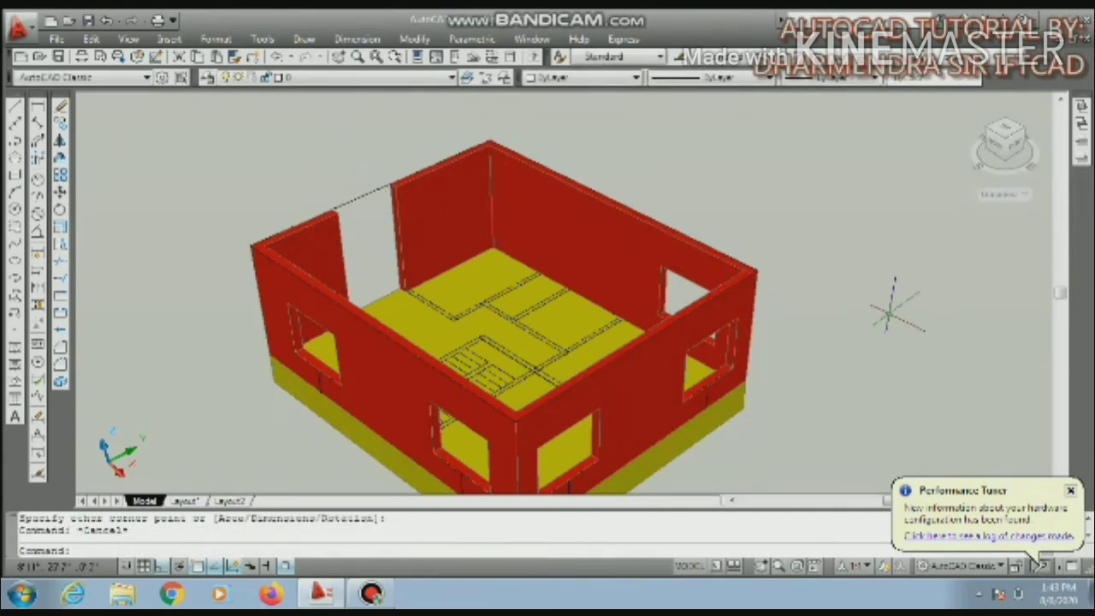
key("Escape")
type("ext")
Extrude the roof rectangle to a height of 4 and zoom out.
key("Return")
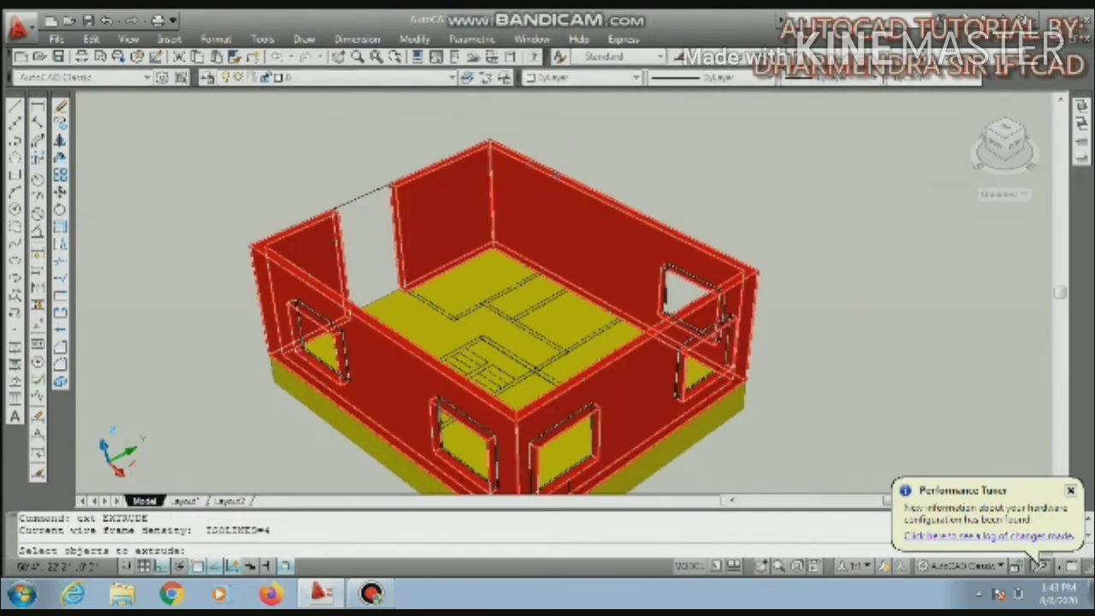
left_click(365, 195)
key("Return")
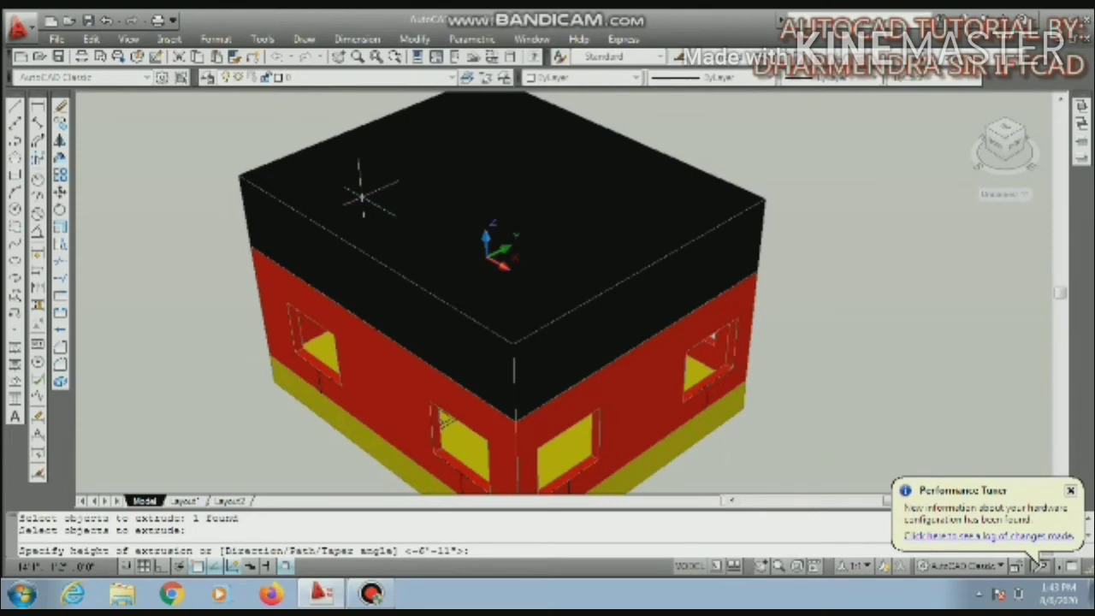
type("4")
key("Return")
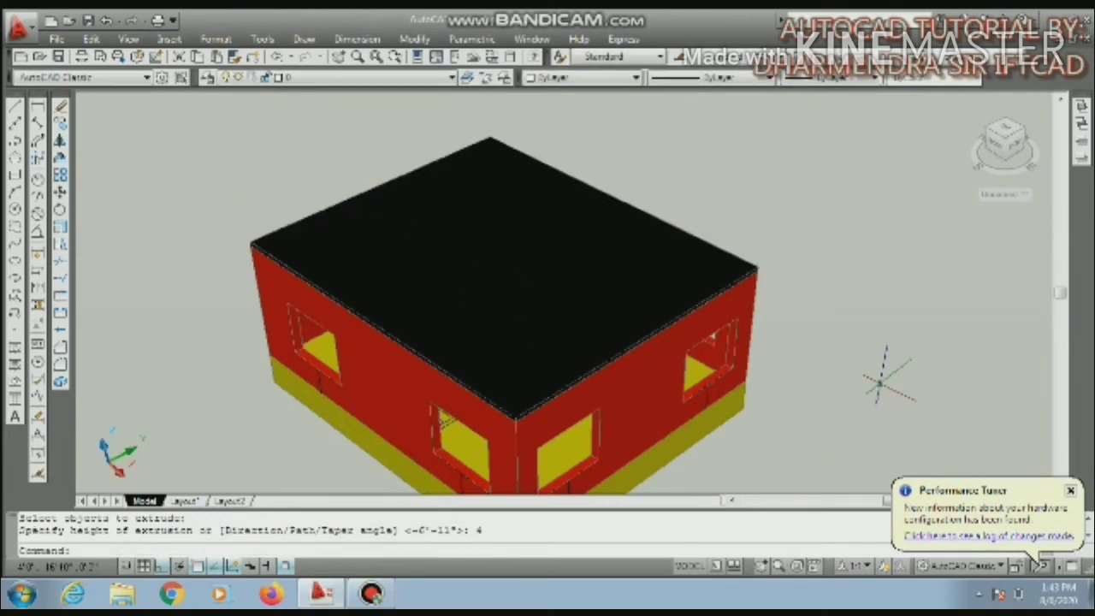
scroll(881, 321, "down", 2)
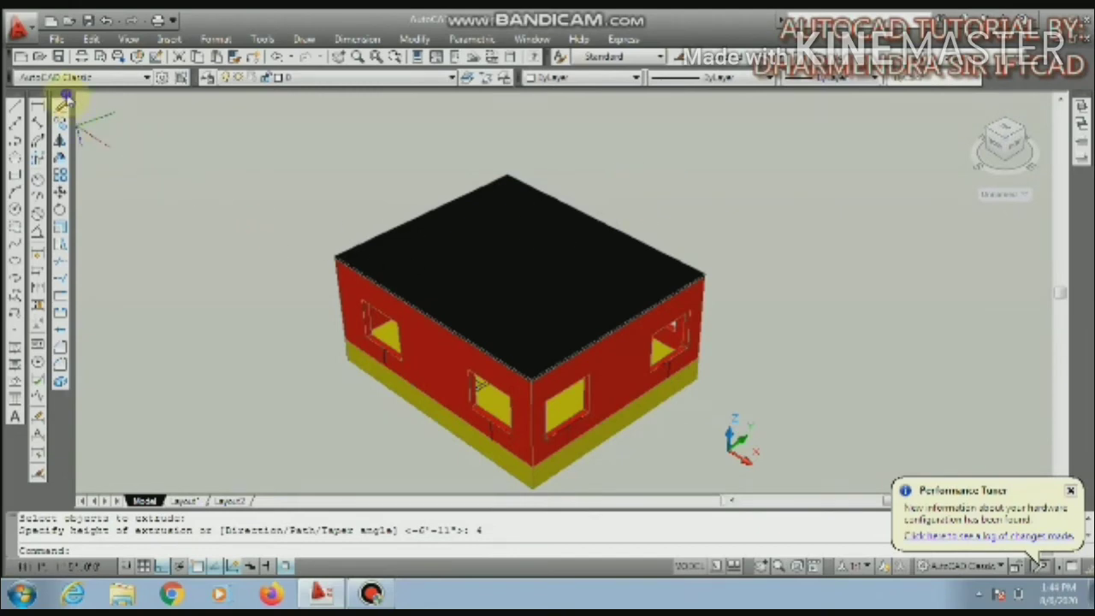
Show and dock the View toolbar, switch to SW Isometric, and start the LINE command.
right_click(66, 98)
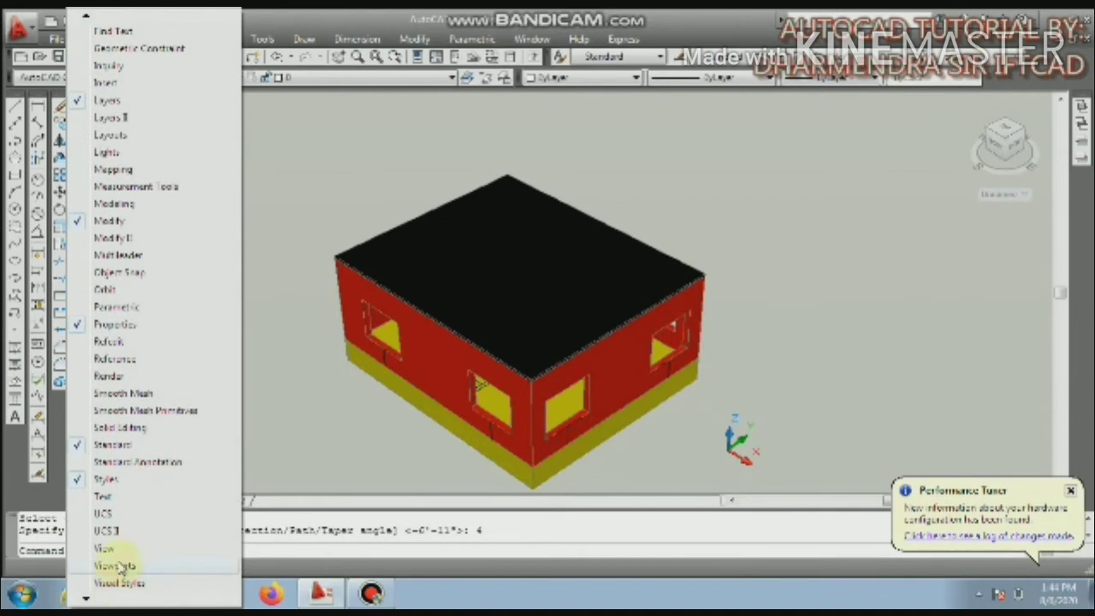
left_click(104, 548)
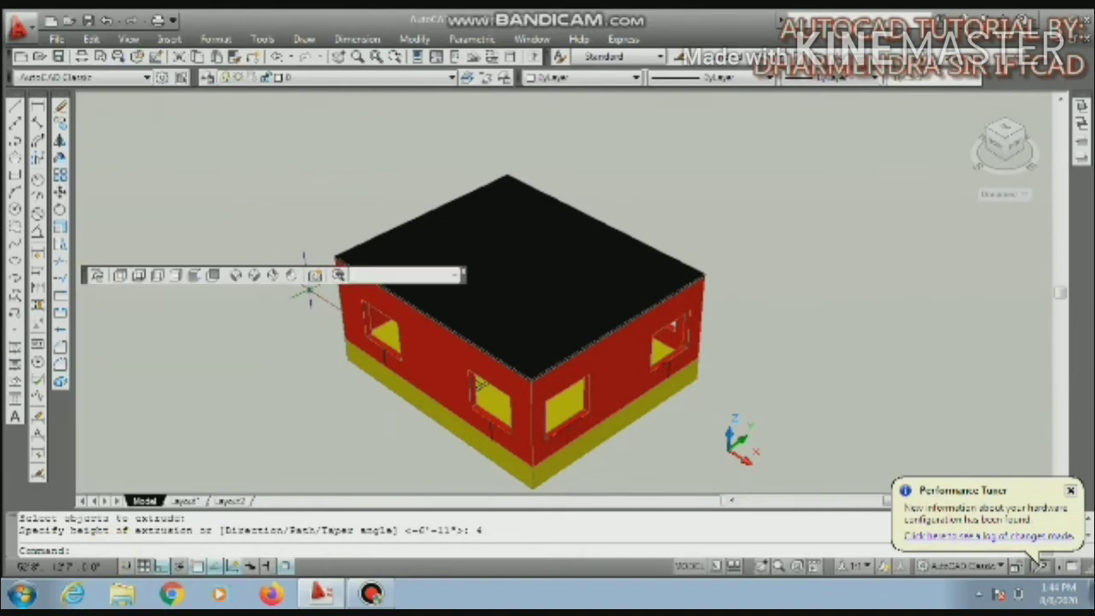
left_click(290, 274)
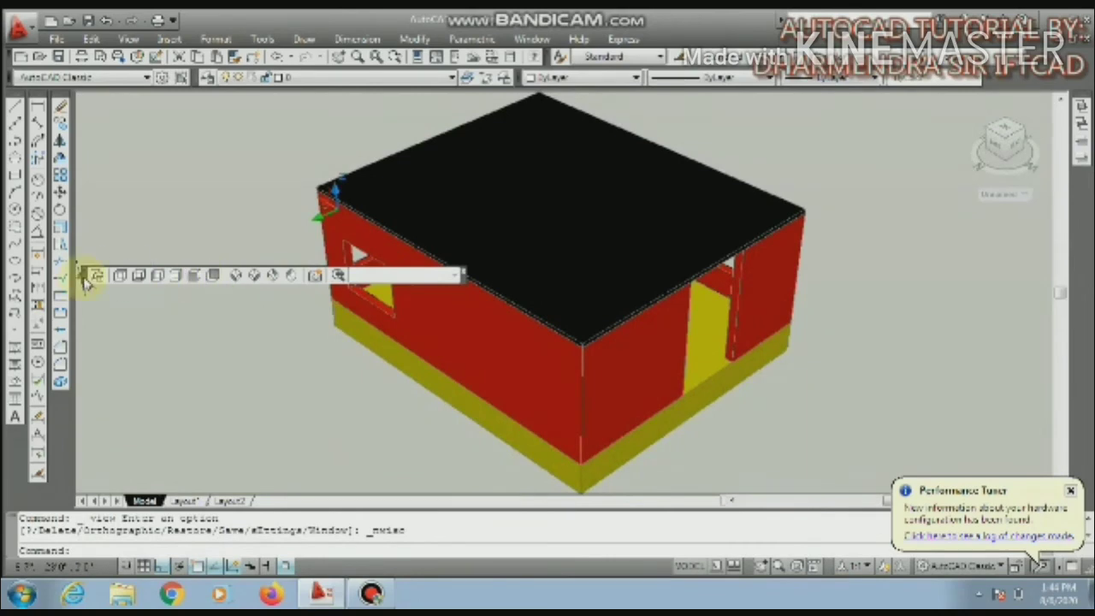
left_click_drag(86, 275, 84, 164)
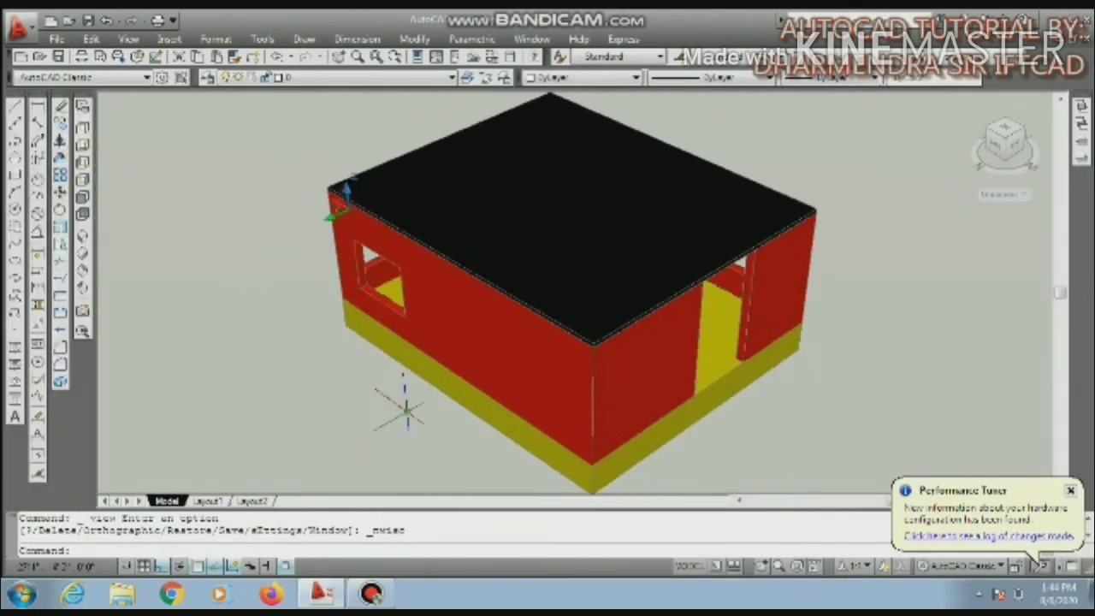
key("Escape")
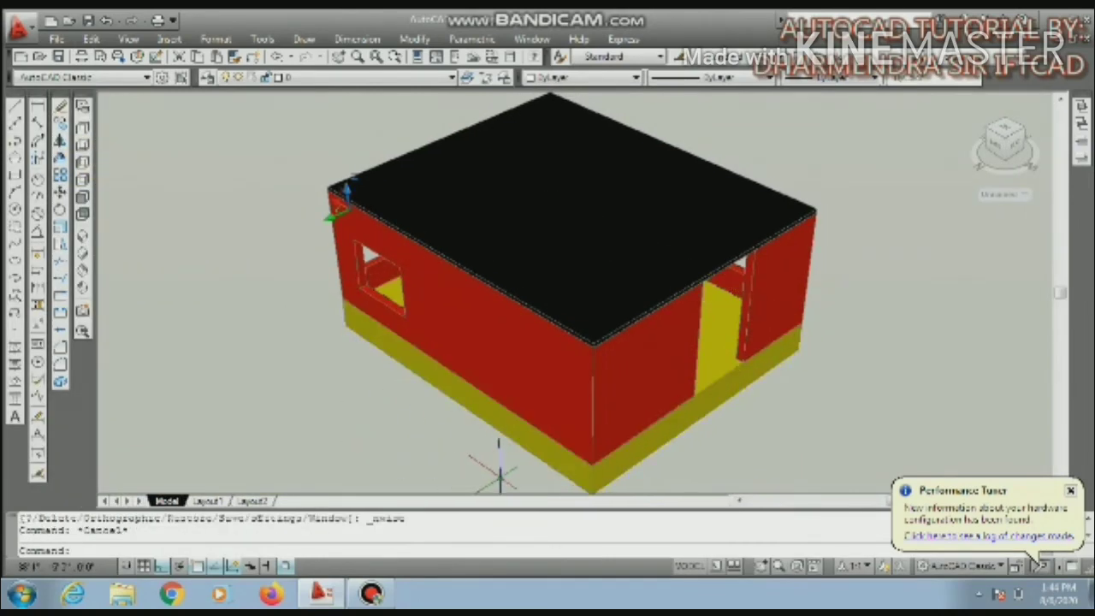
type("l")
key("Return")
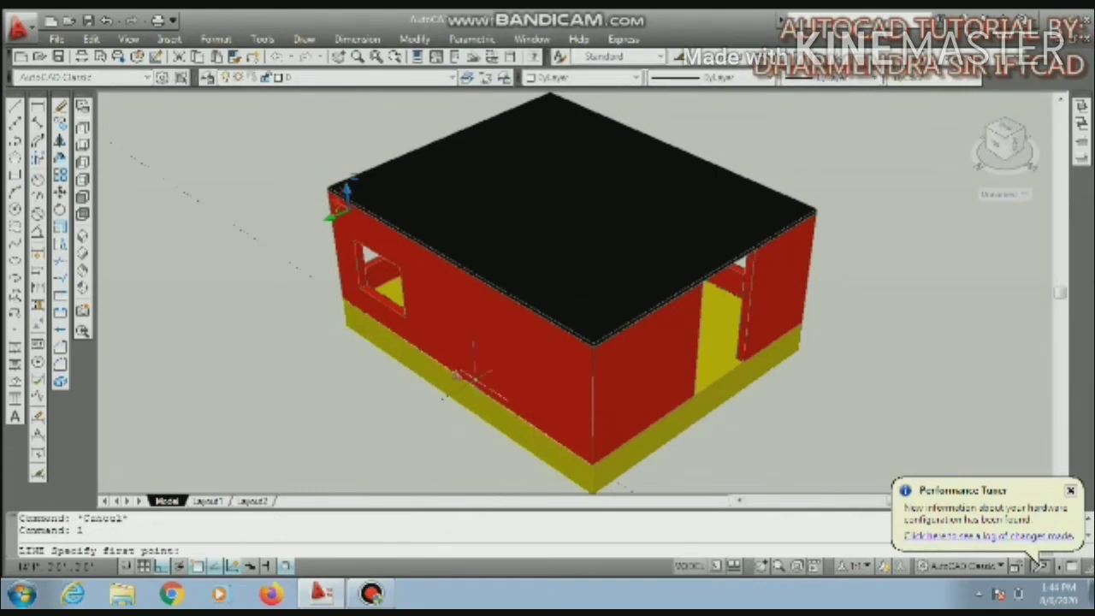
Draw the window outline on the front wall with 2', 5', 4' and 5' sides.
left_click(539, 426)
type("2'6")
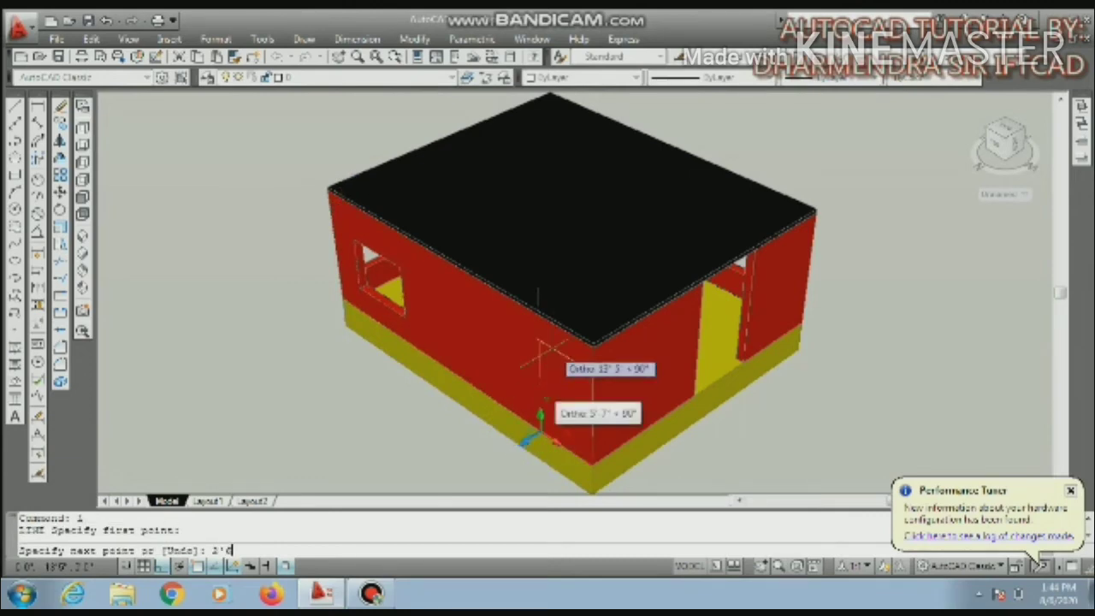
type("\"")
key("Return")
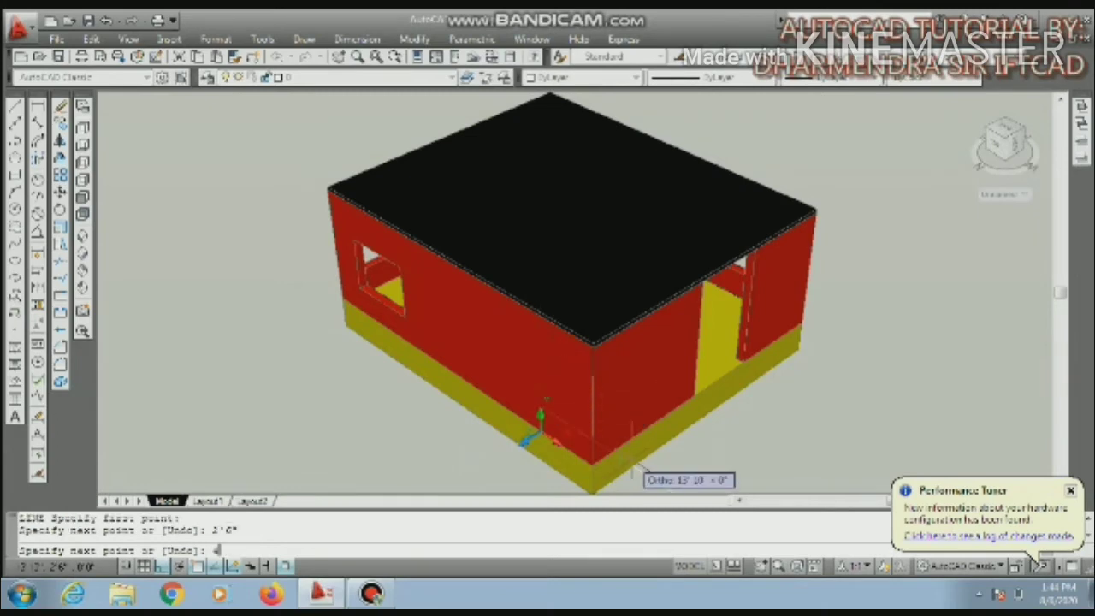
key("BackSpace")
type("2'")
key("Return")
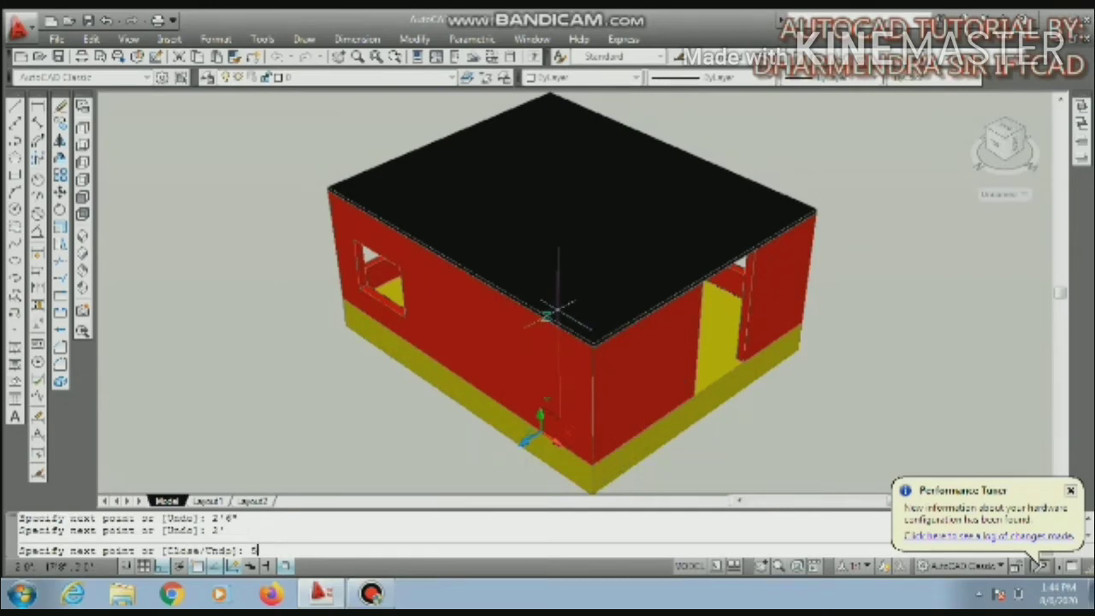
type("5'")
key("Return")
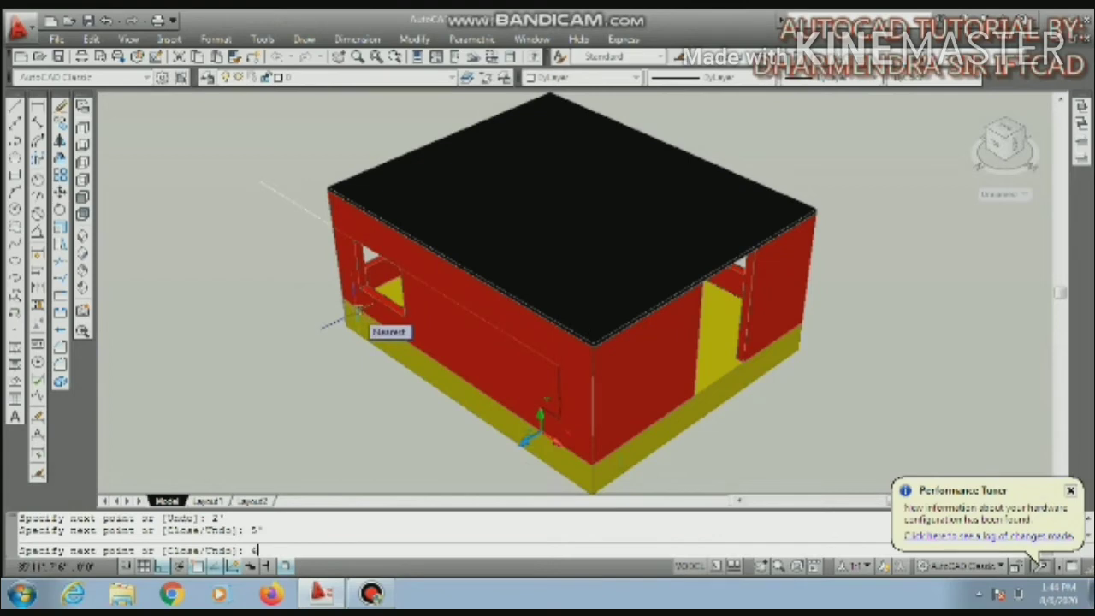
type("4'")
key("Return")
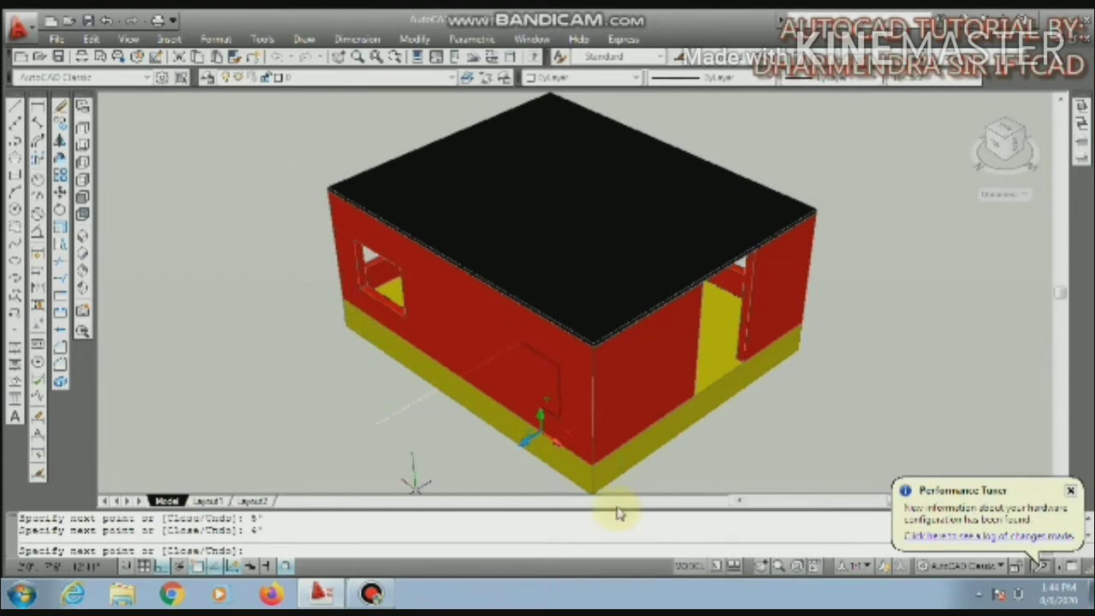
type("5")
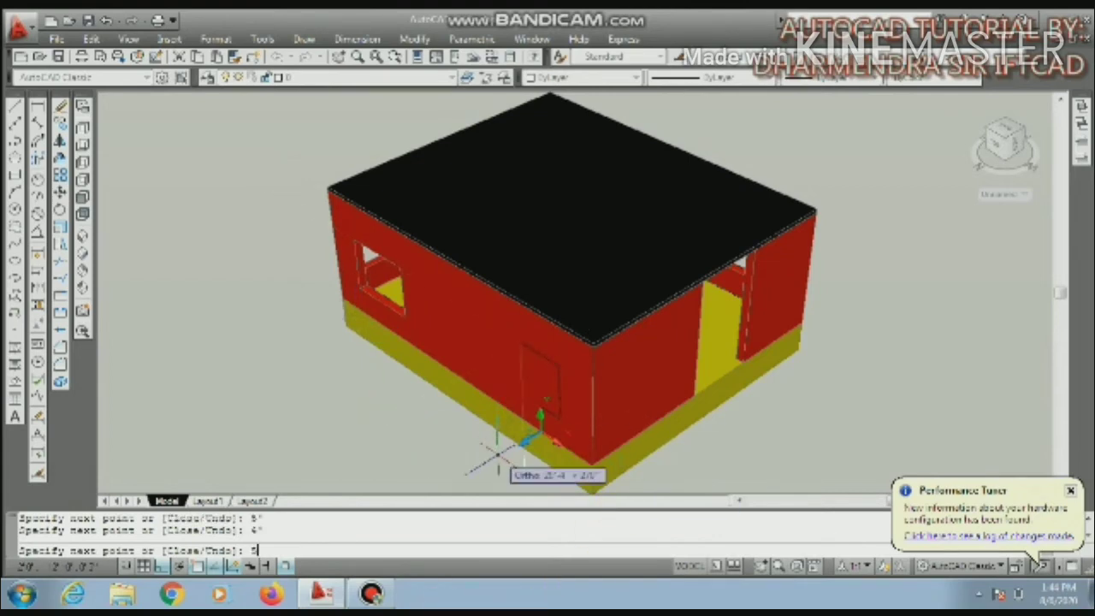
type("'")
key("Return")
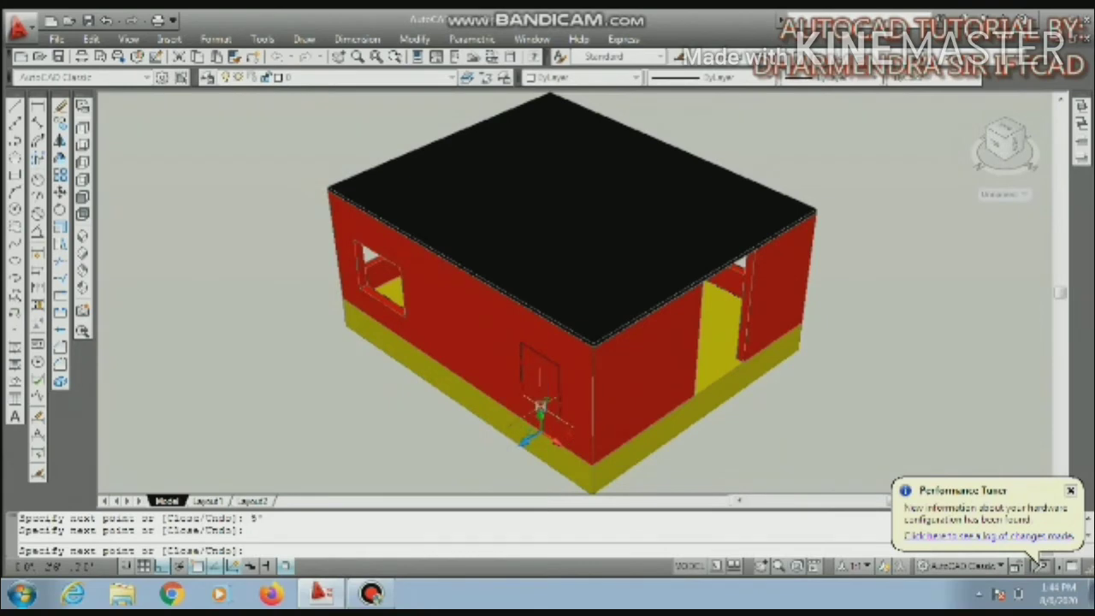
key("Escape")
key("Escape")
Run PRESSPULL inside the outline to punch the window opening through the wall.
type("LINE")
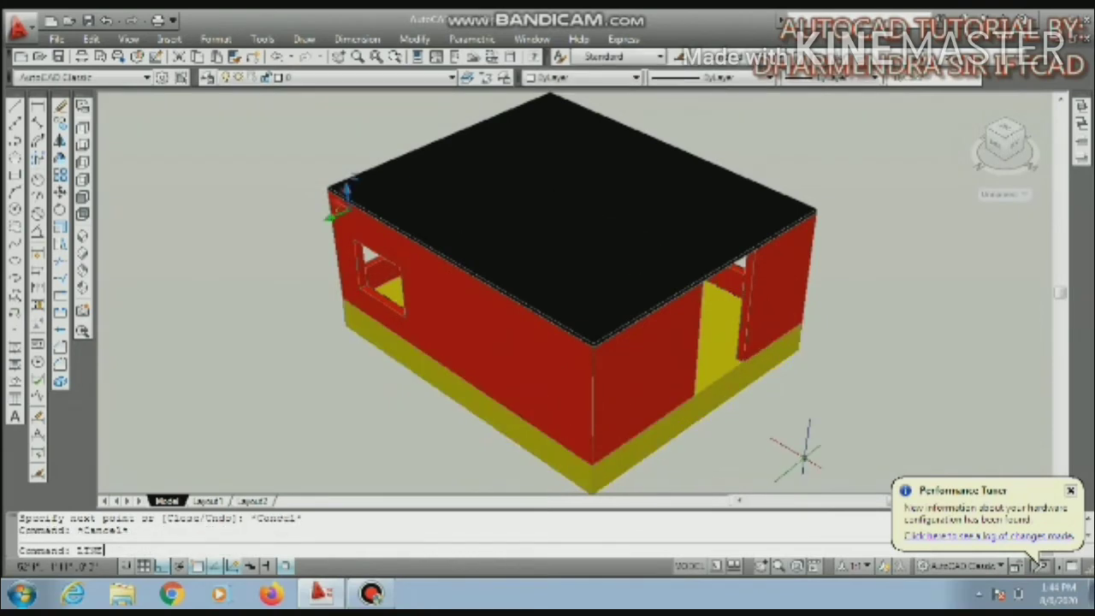
key("BackSpace")
key("BackSpace")
key("BackSpace")
type("PRESSPULL")
key("Return")
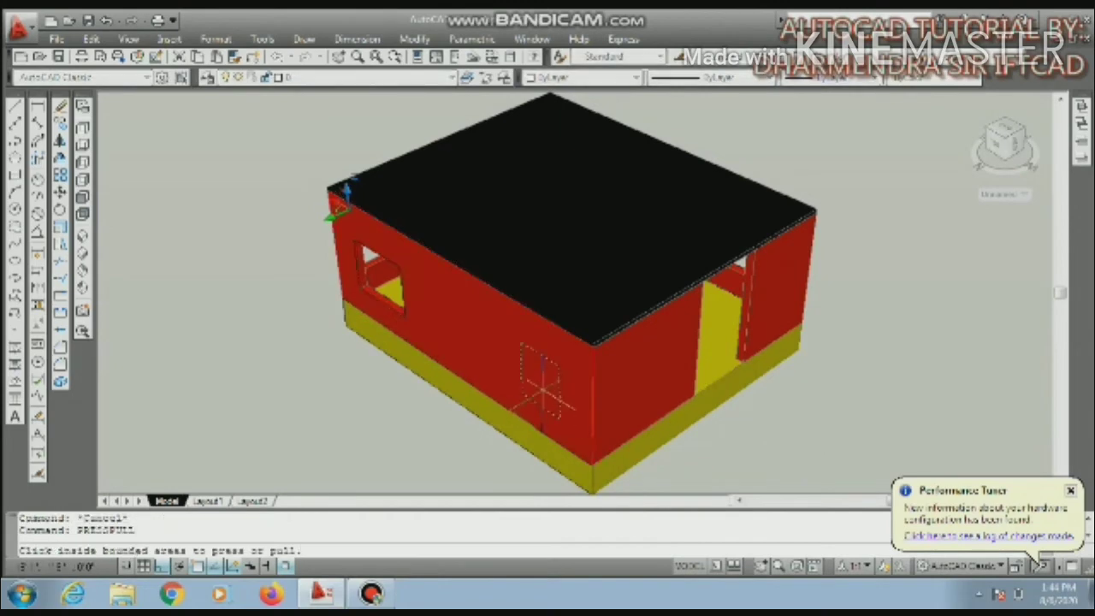
left_click(539, 375)
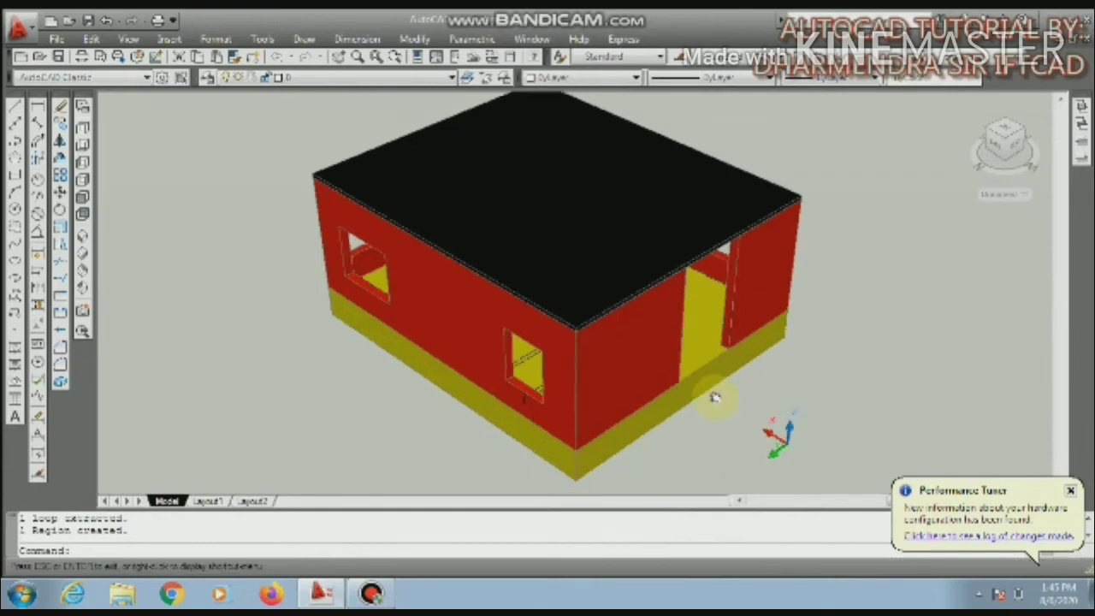
middle_click_drag(745, 423, 655, 304)
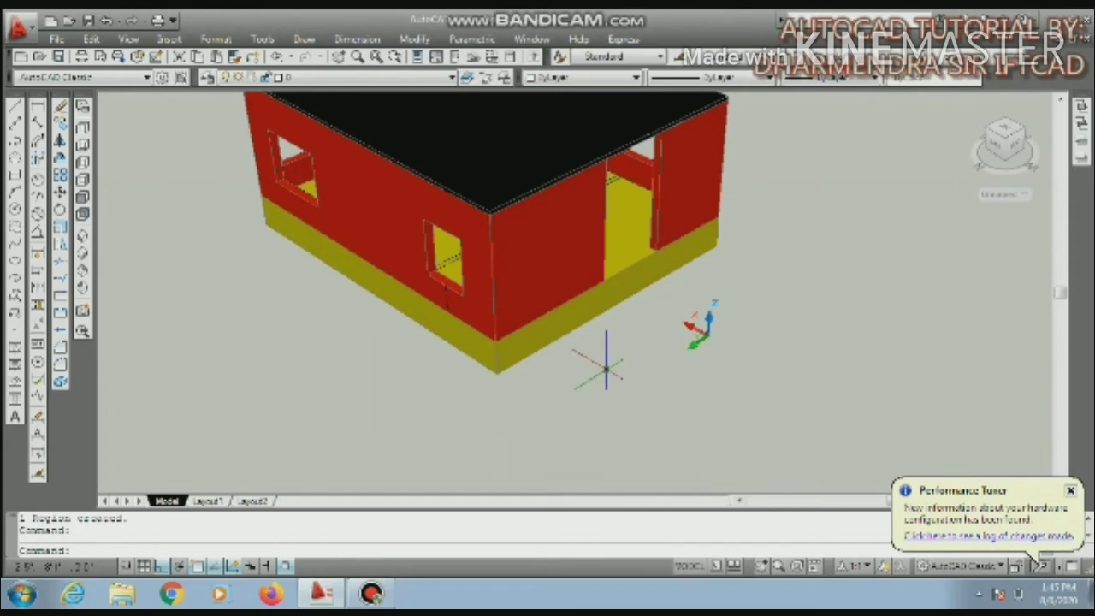
Set the roof solid's colour to Red in Quick Properties, then reframe the house.
scroll(606, 368, "down", 2)
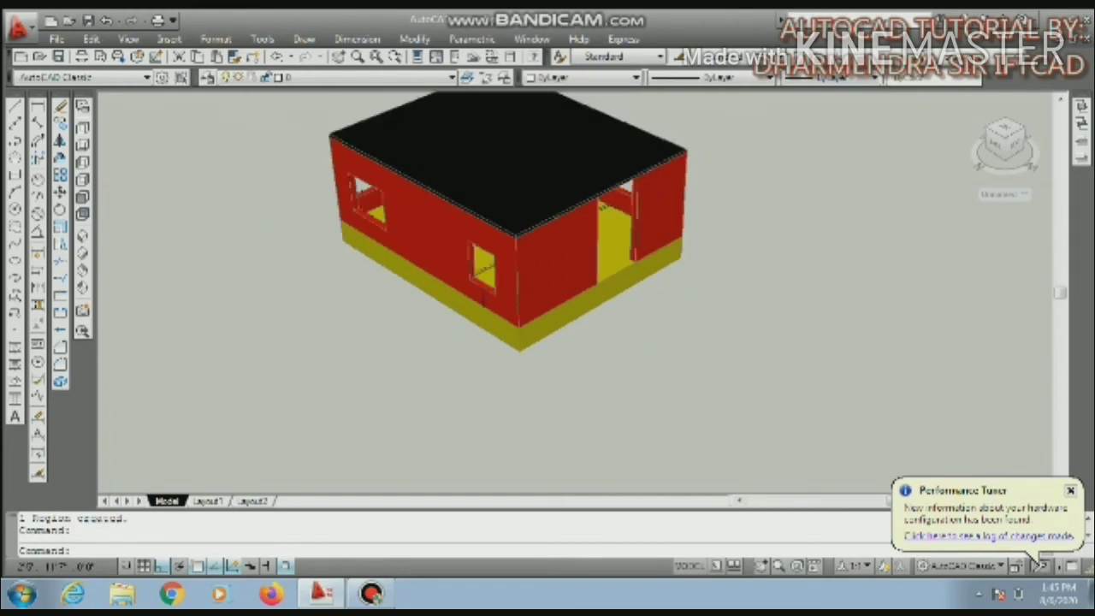
scroll(606, 351, "down", 1)
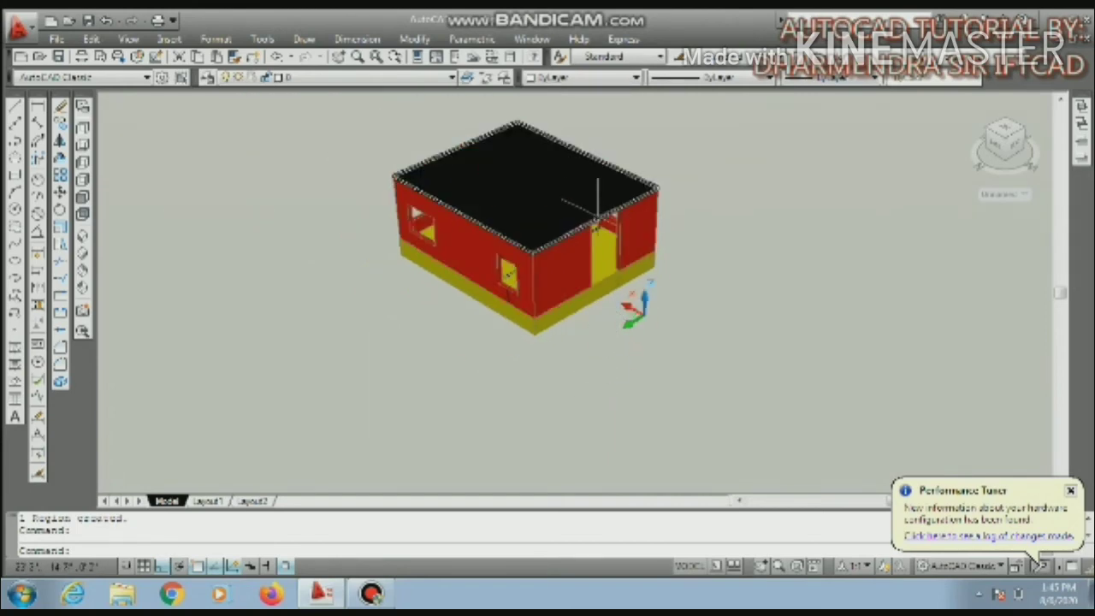
left_click(580, 193)
left_click(716, 142)
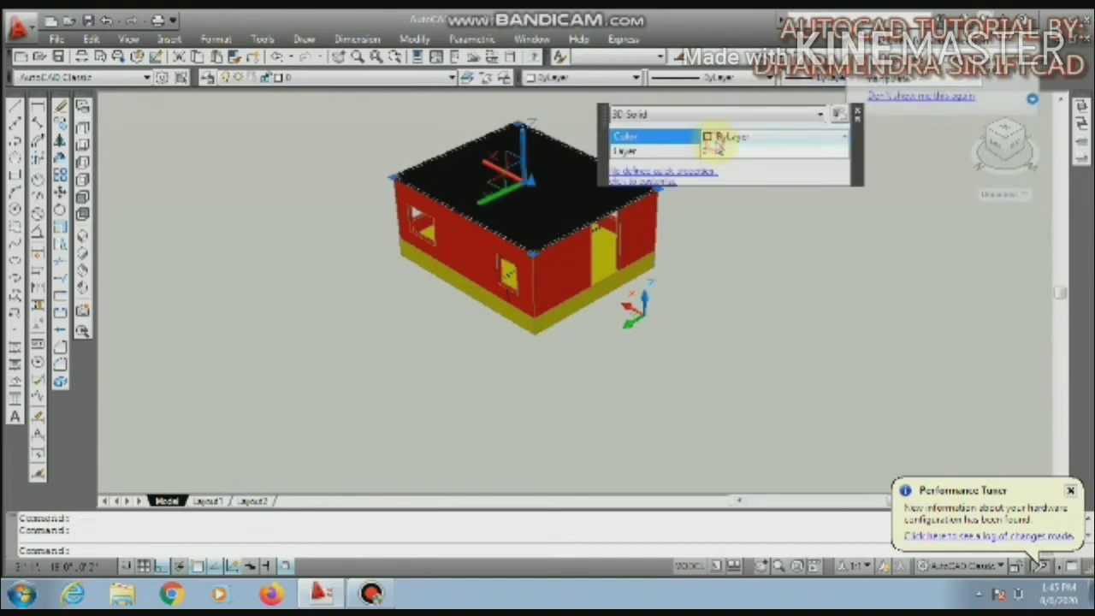
left_click(719, 137)
left_click(715, 182)
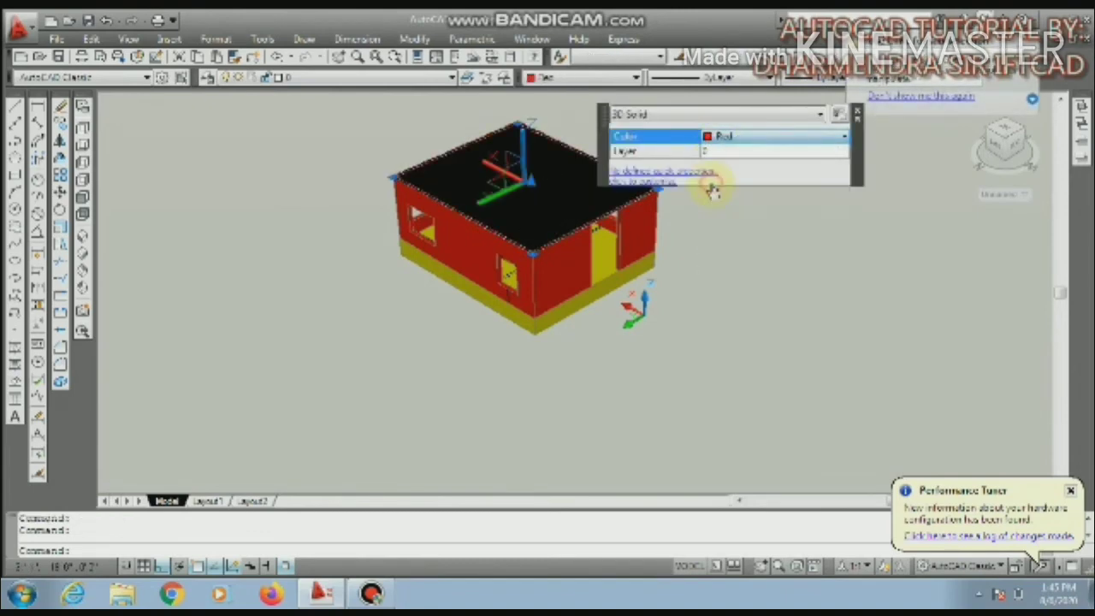
key("Escape")
scroll(599, 291, "down", 3)
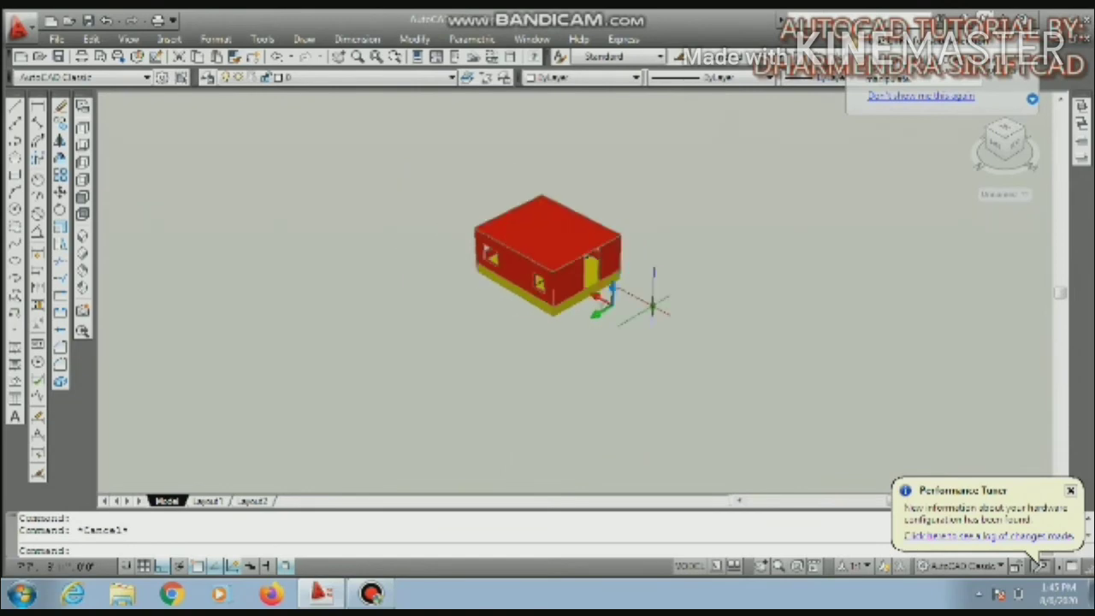
scroll(599, 291, "up", 3)
scroll(651, 300, "up", 1)
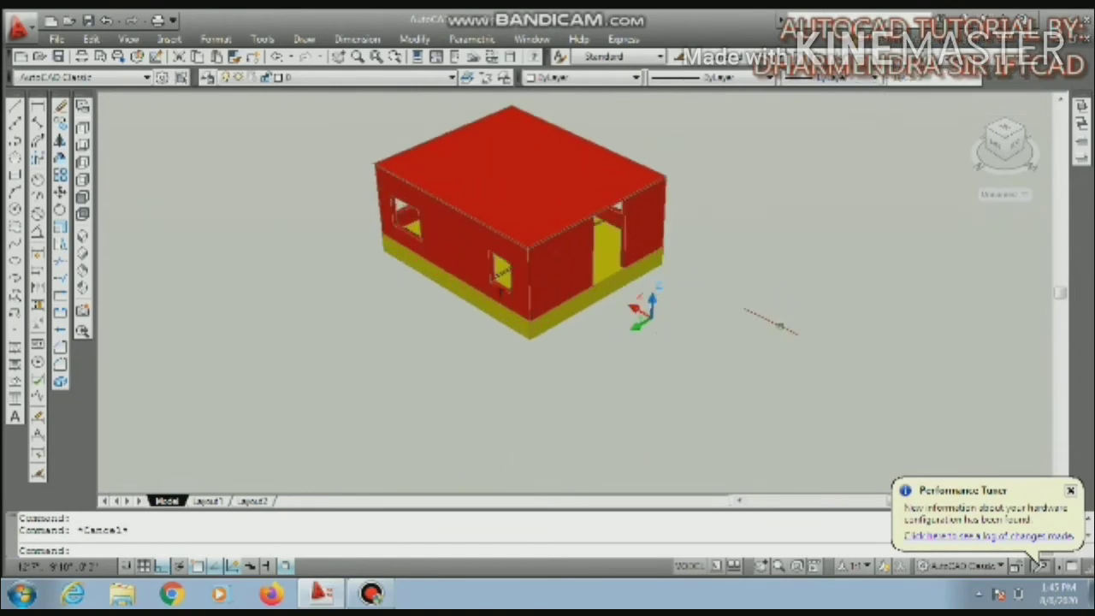
middle_click_drag(758, 317, 746, 411)
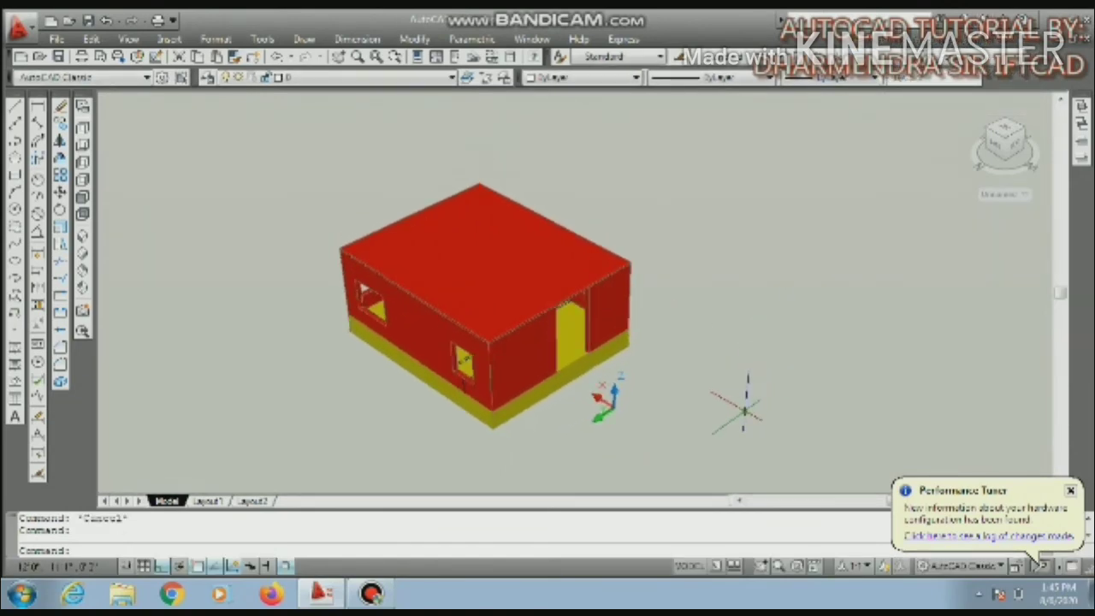
Bring up Bandicam, then restore the AutoCAD Drawing1 window from the taskbar.
left_click(383, 602)
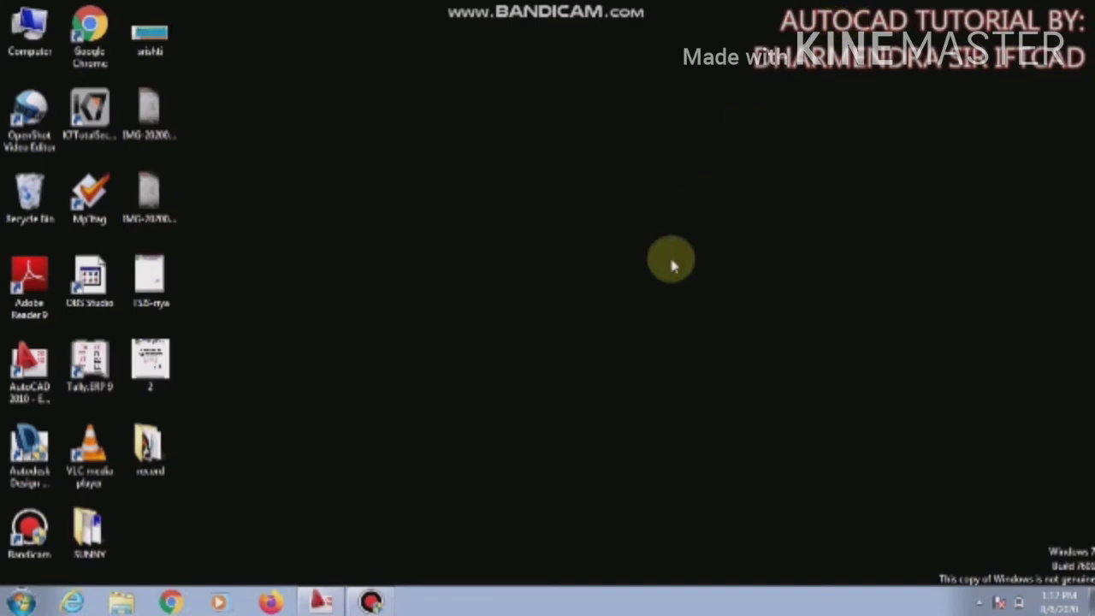
left_click(325, 603)
Set the drawing limits to 500,500 and zoom All to show them.
left_click(481, 317)
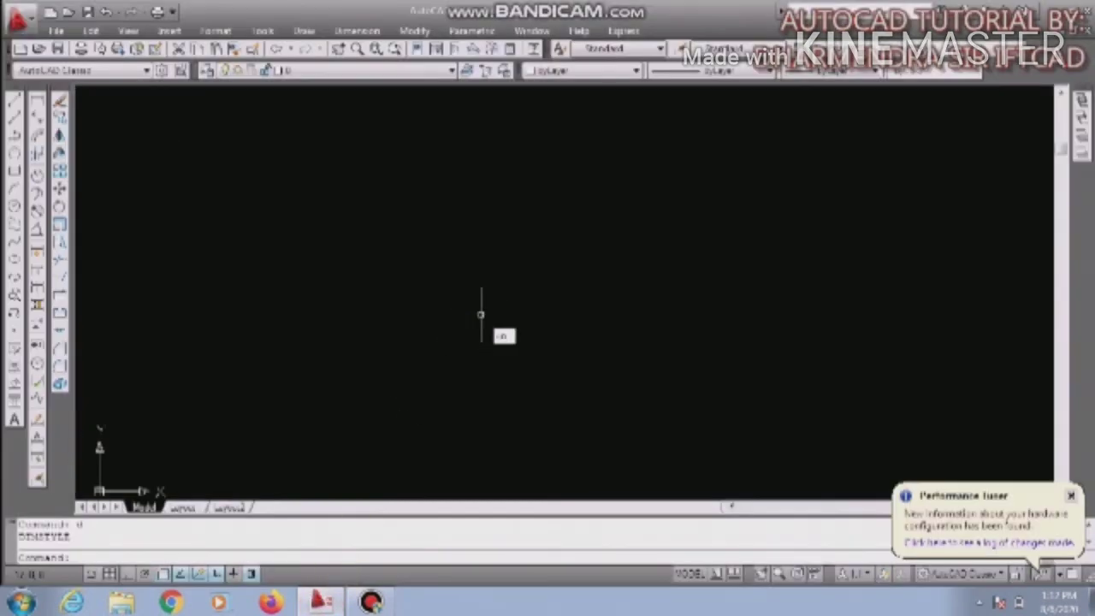
key("Return")
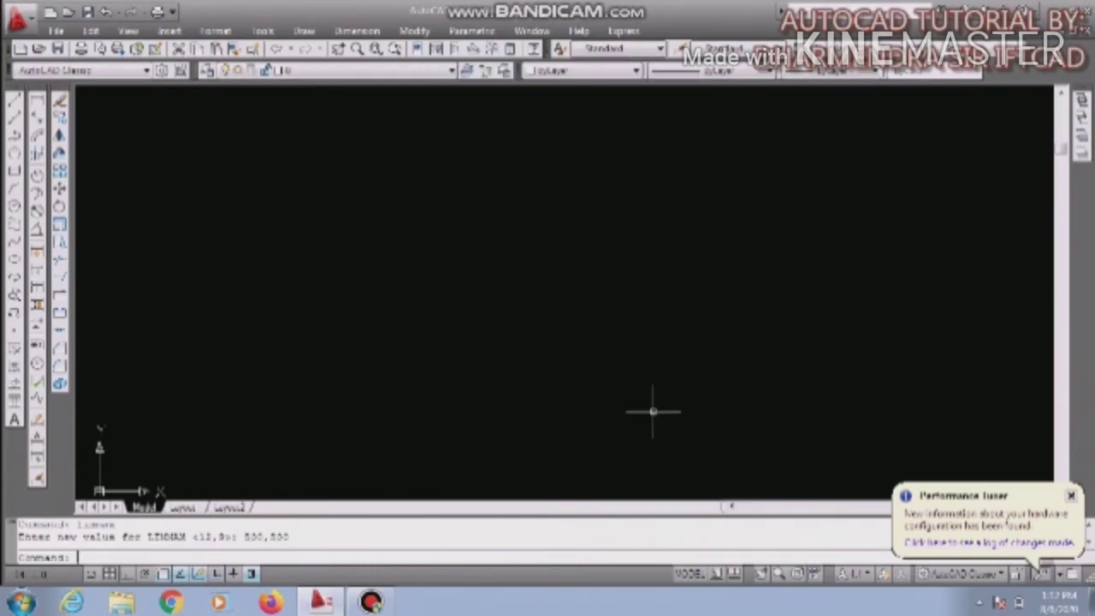
type("z")
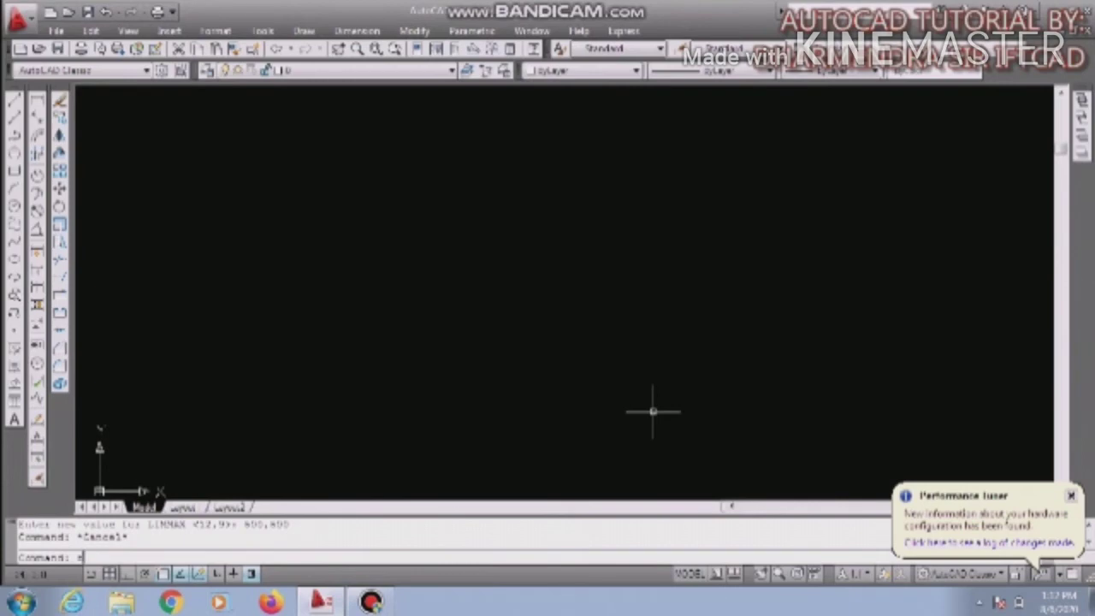
key("Return")
type("a")
key("Return")
key("Escape")
key("Escape")
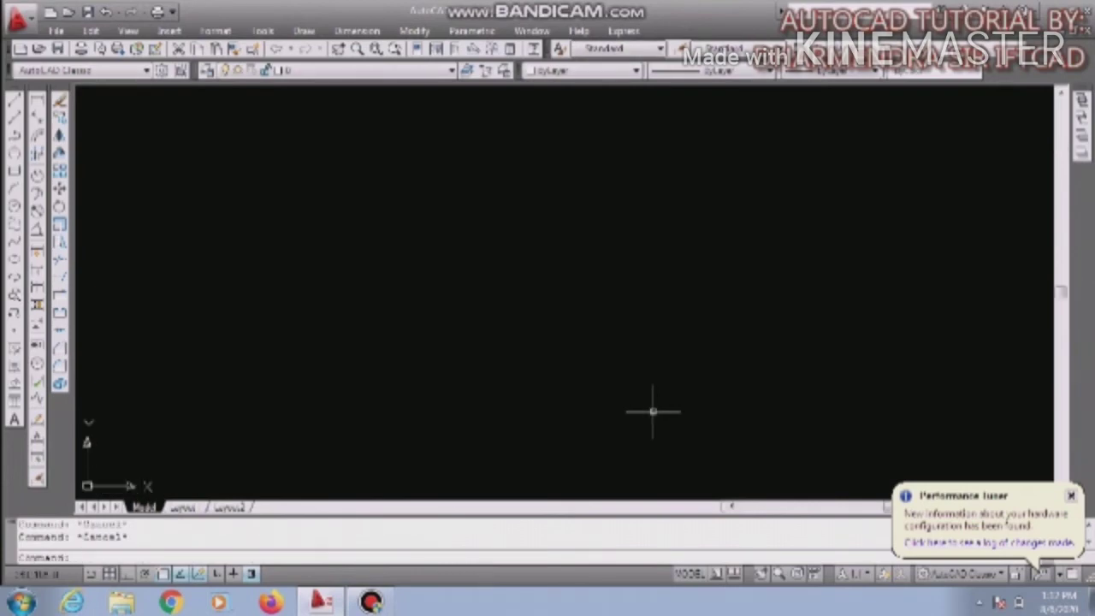
Cancel the 3D primitive prompt and open the View Manager with V.
type("3d")
key("Return")
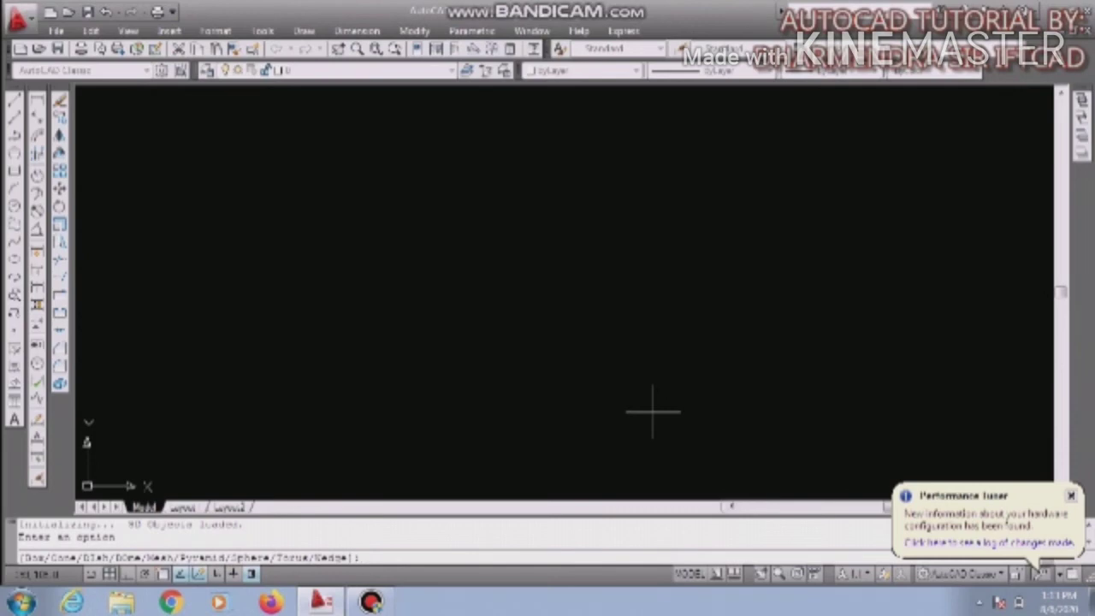
key("Escape")
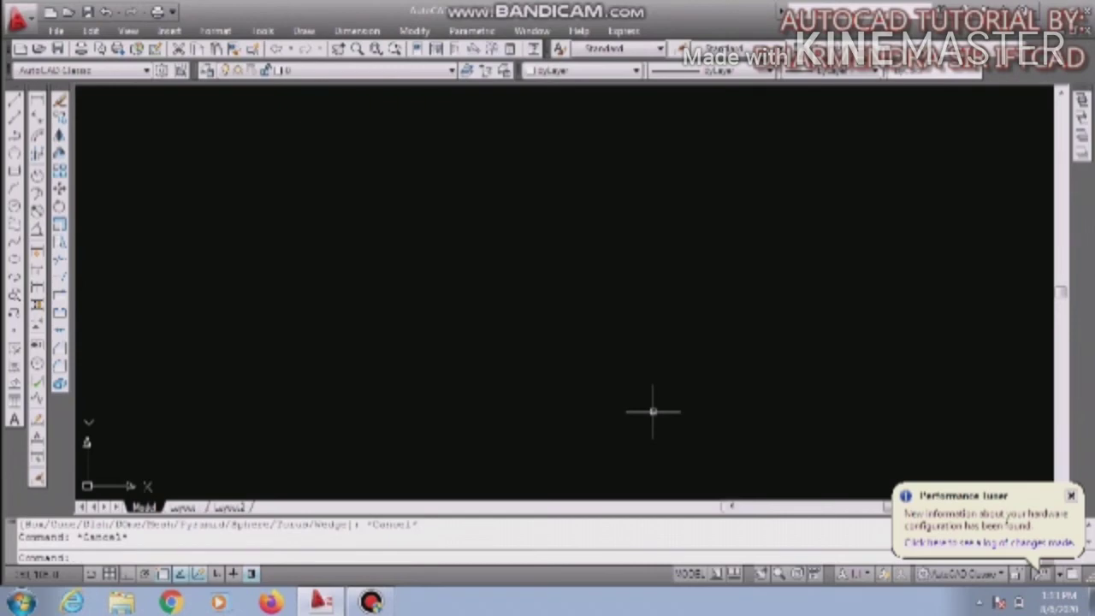
type("v")
key("Return")
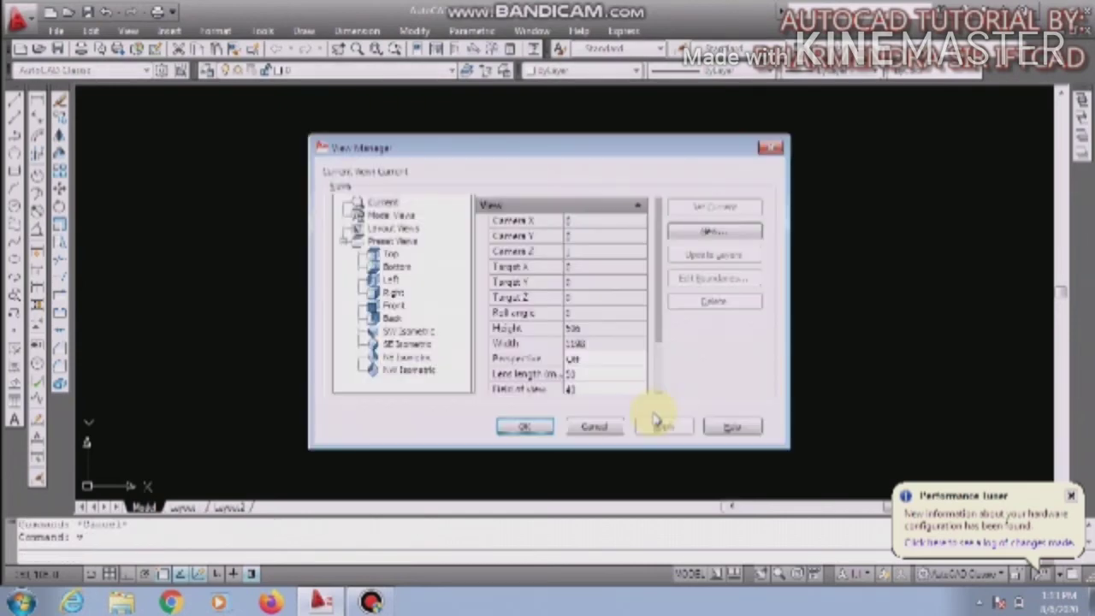
Switch the viewport to SW Isometric, adjust the zoom, and start the visual style command.
left_click(377, 333)
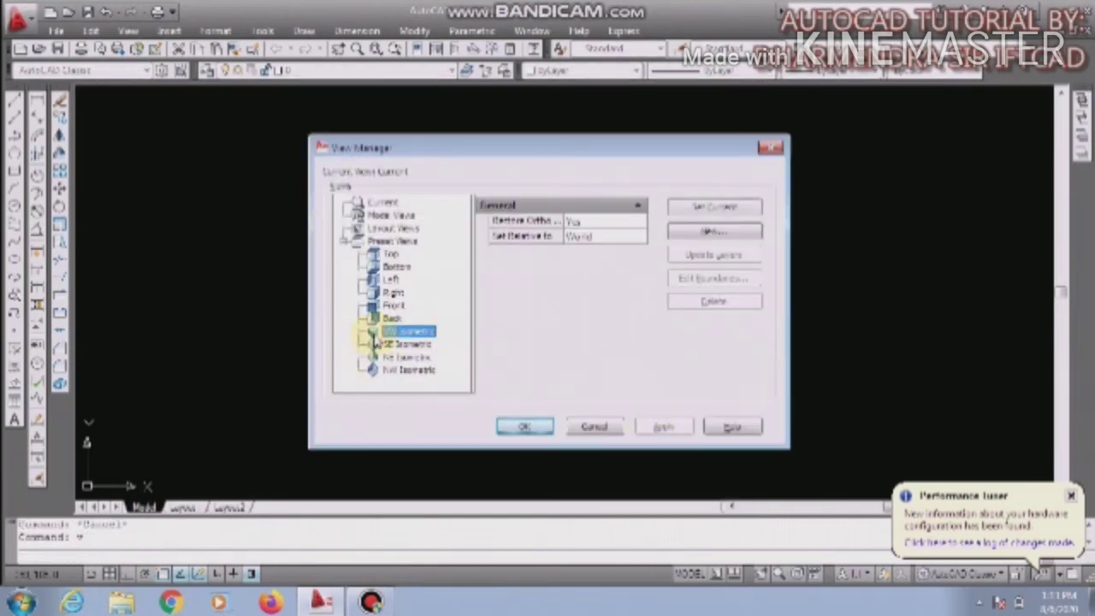
left_click(710, 208)
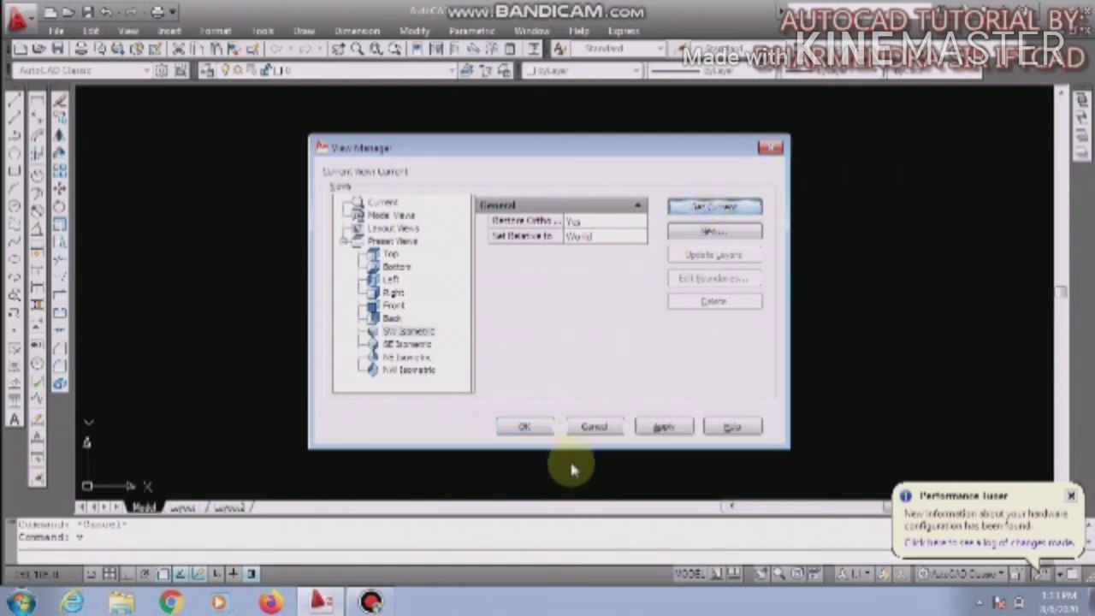
left_click(664, 427)
left_click(523, 426)
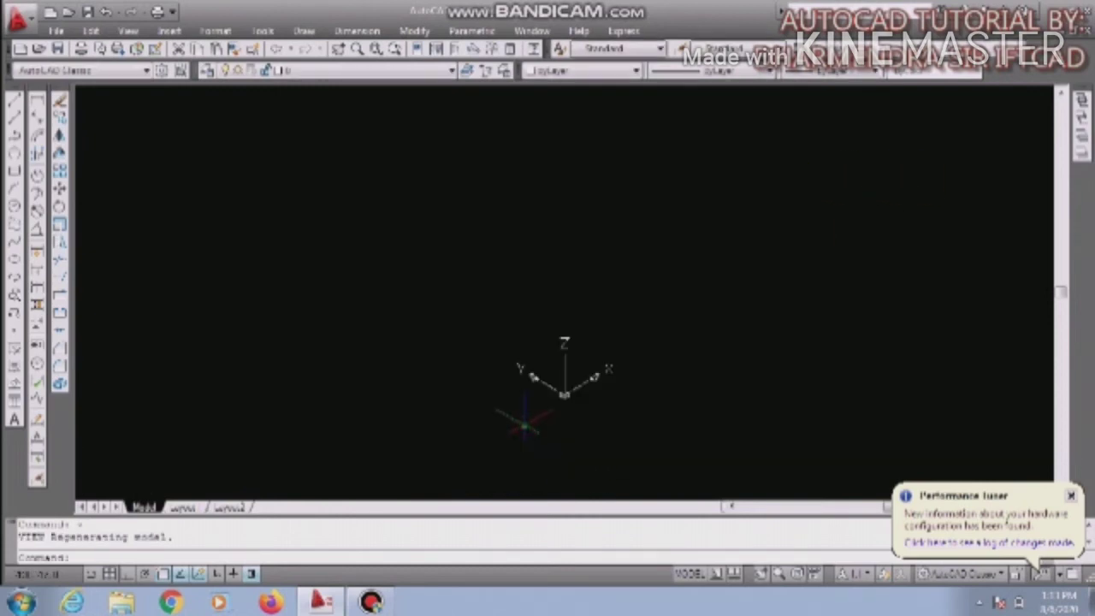
scroll(672, 379, "up", 2)
scroll(377, 427, "up", 1)
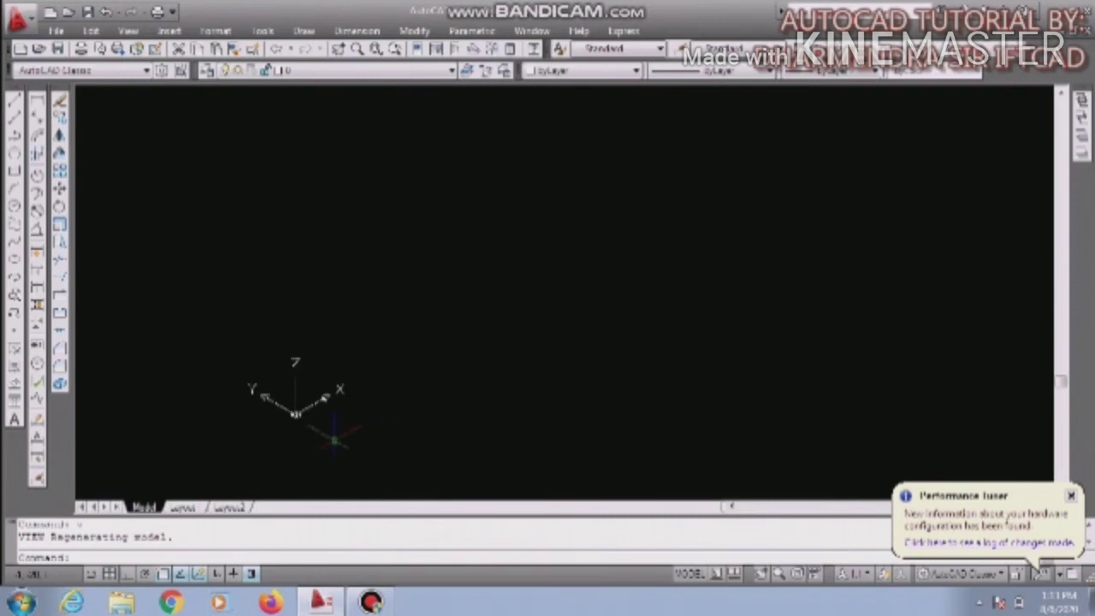
scroll(334, 437, "down", 1)
scroll(338, 439, "down", 1)
scroll(355, 440, "up", 1)
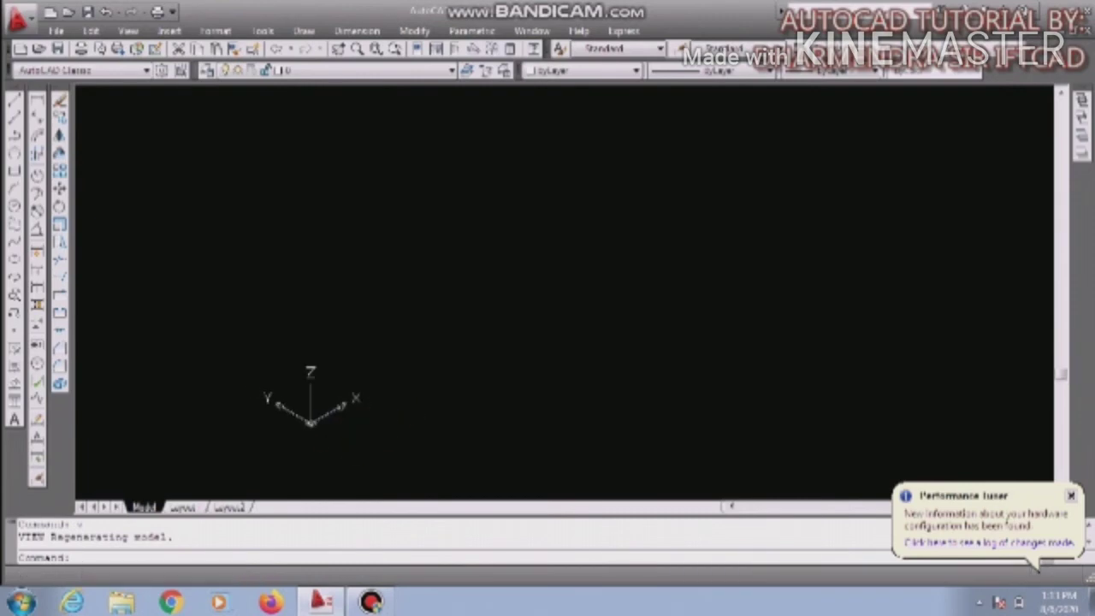
scroll(350, 420, "up", 1)
type("v")
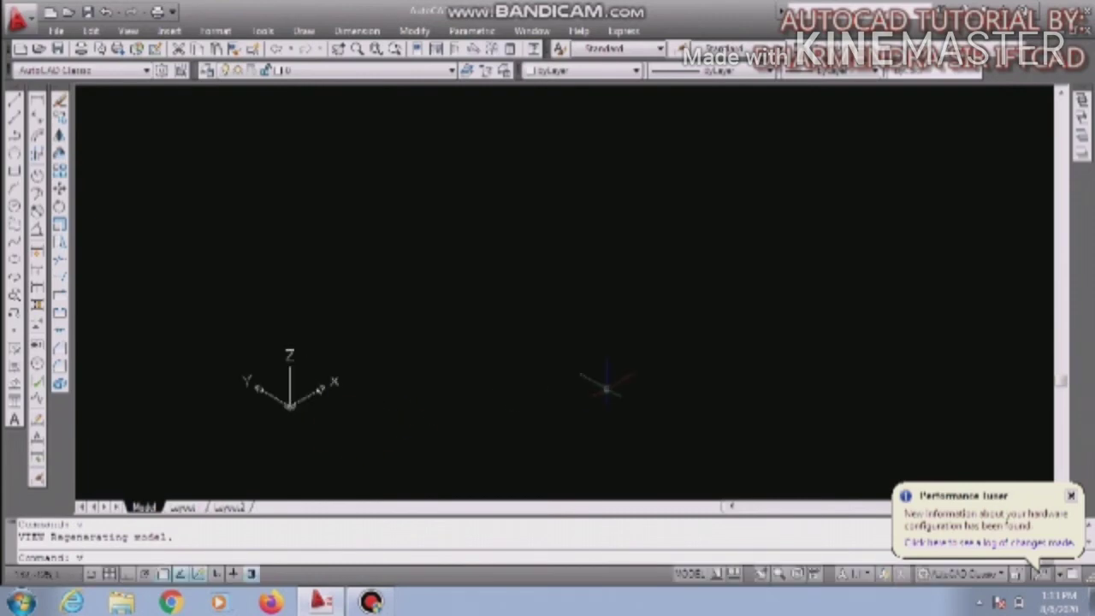
type("s")
key("Return")
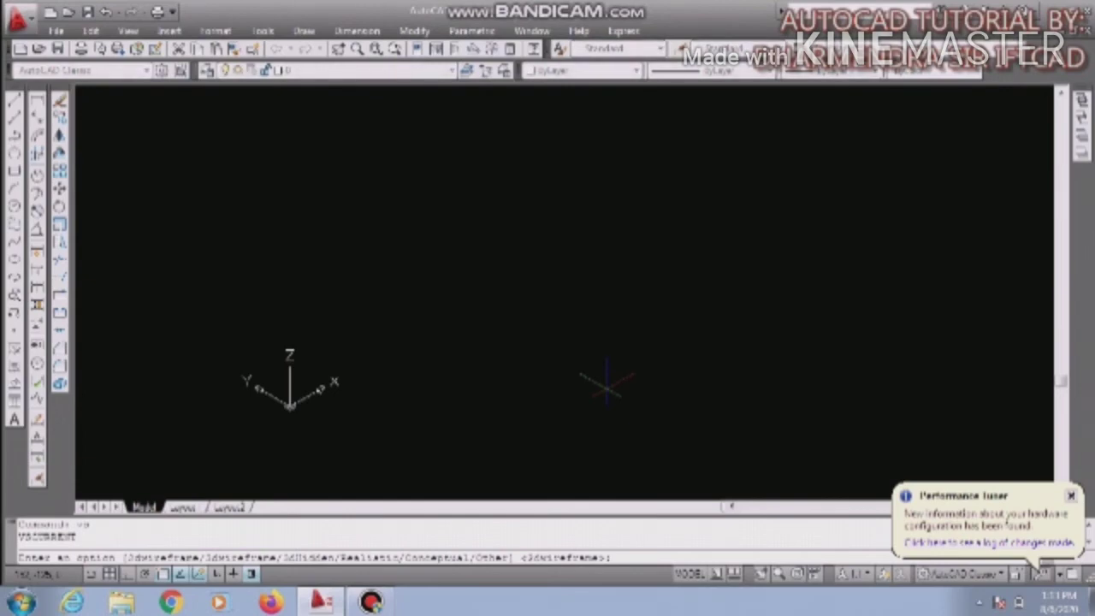
Apply the Realistic visual style and pan the view toward the lower left.
type("r")
key("Return")
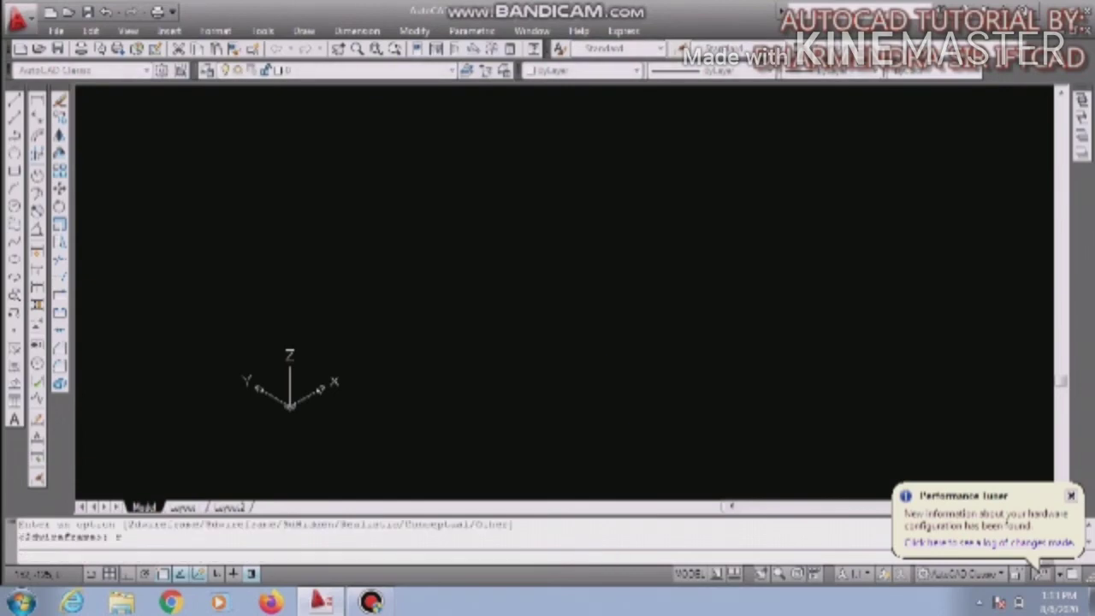
middle_click_drag(609, 364, 398, 378)
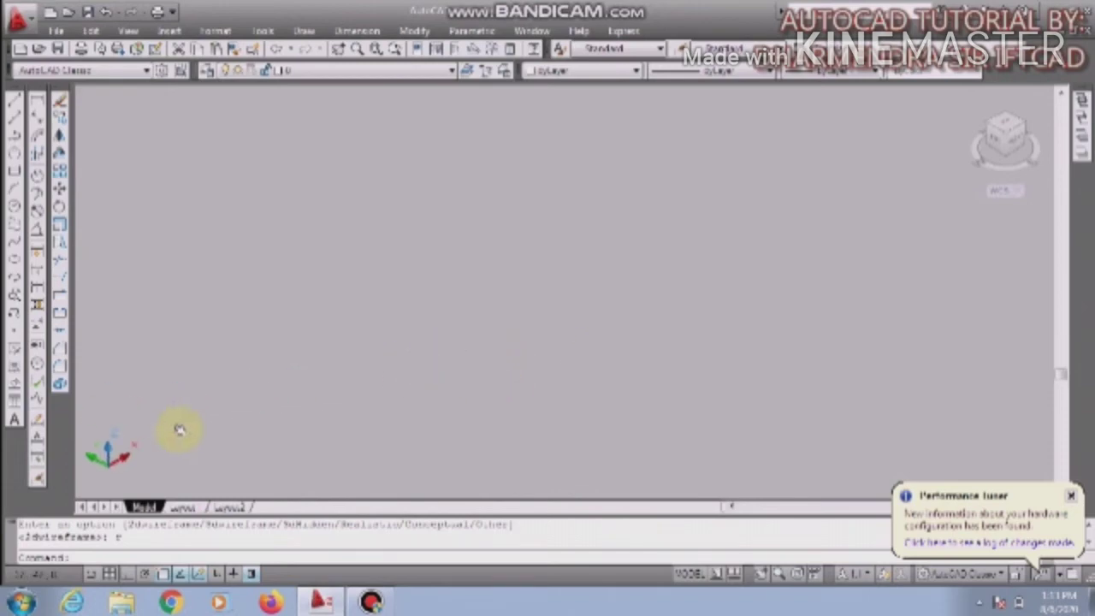
Cancel the pending command and run 3D to list the primitive shapes.
key("Escape")
key("Escape")
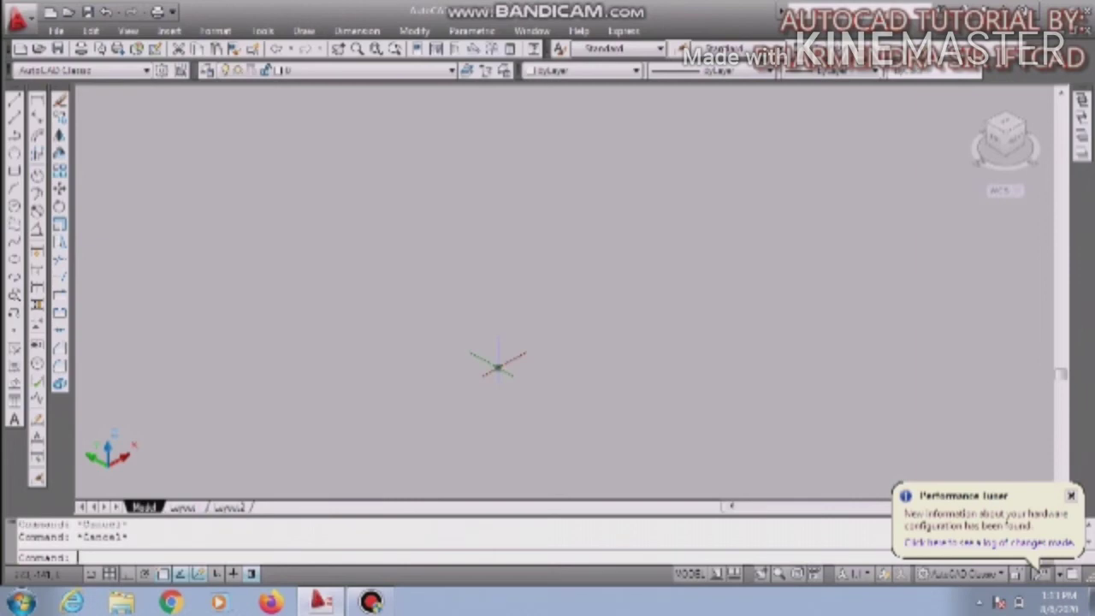
type("3")
type("d")
key("Return")
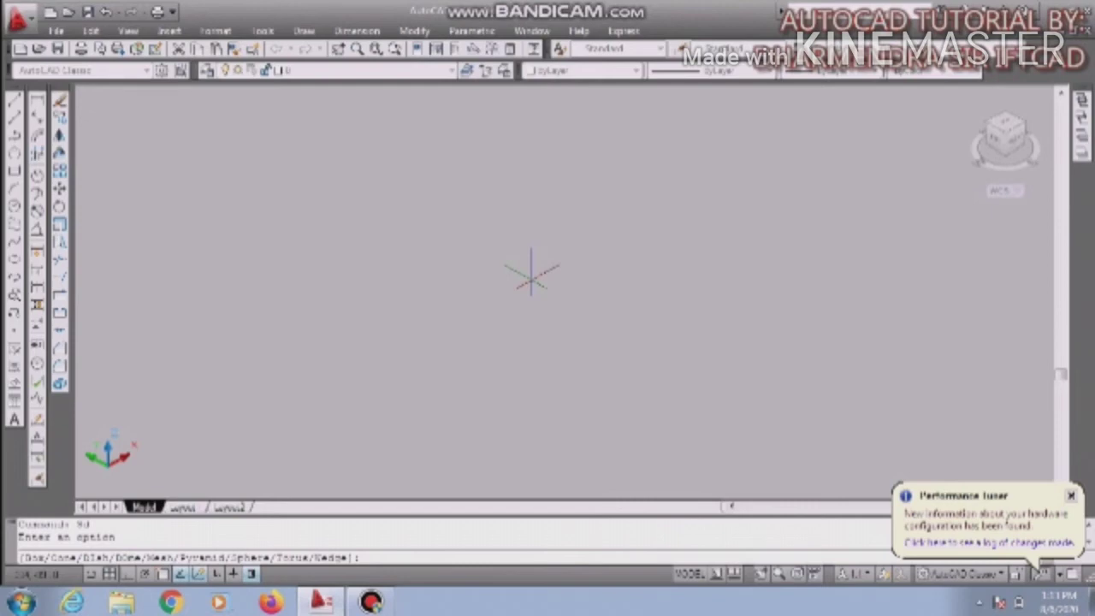
type("b")
key("Return")
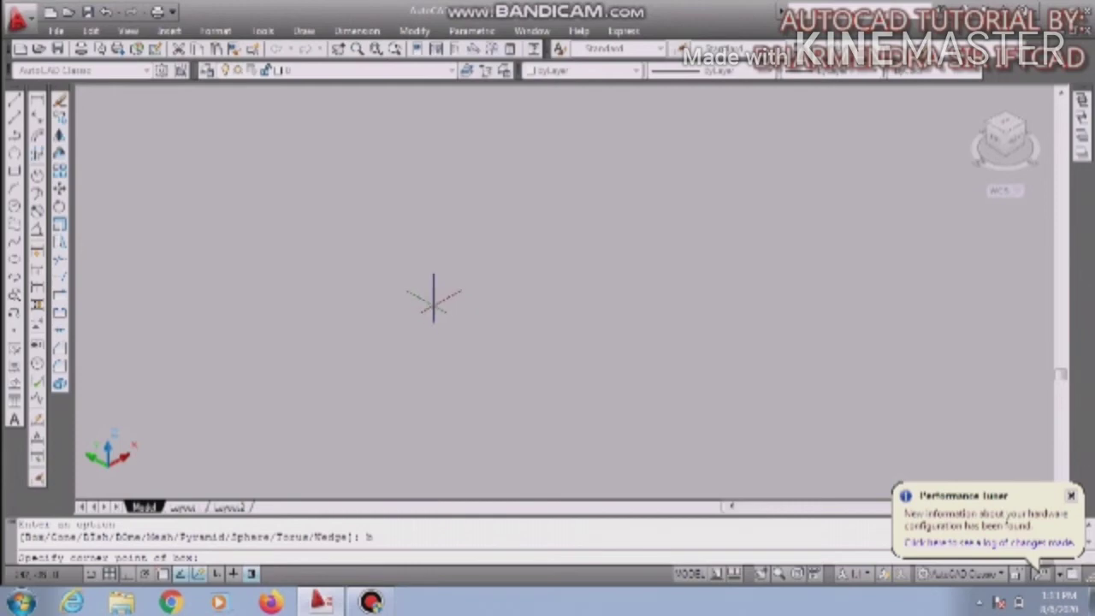
left_click(434, 301)
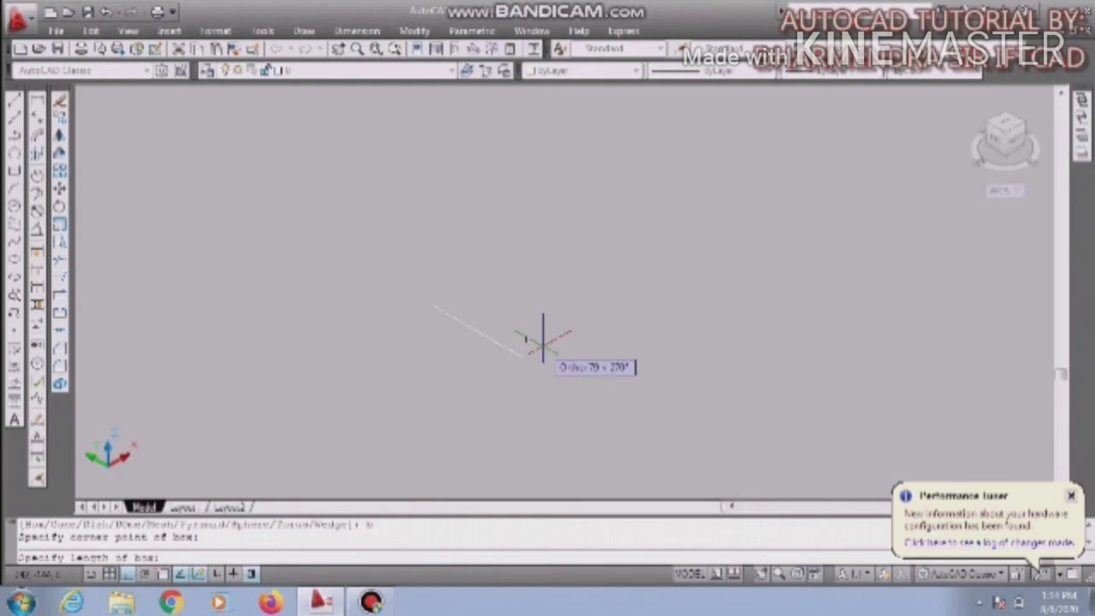
type("10")
key("Return")
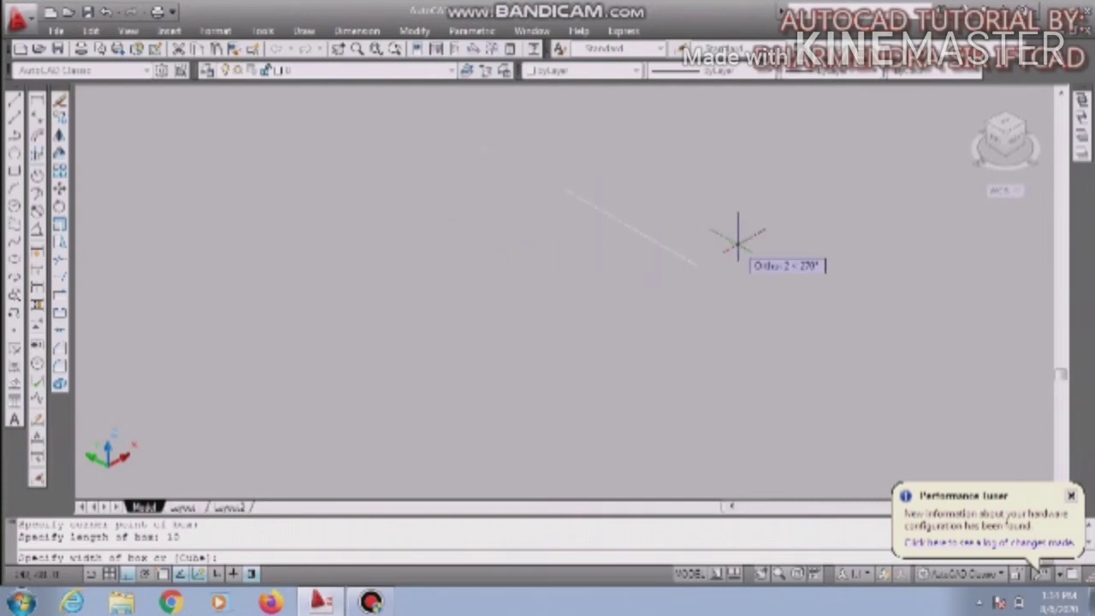
type("u")
key("Return")
type("c")
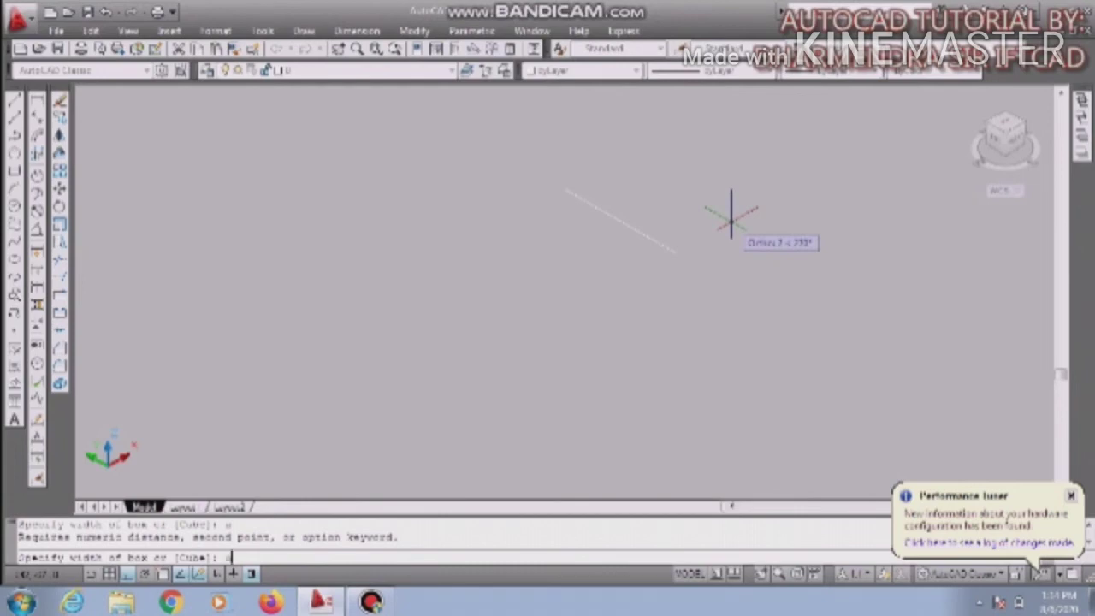
key("BackSpace")
key("Escape")
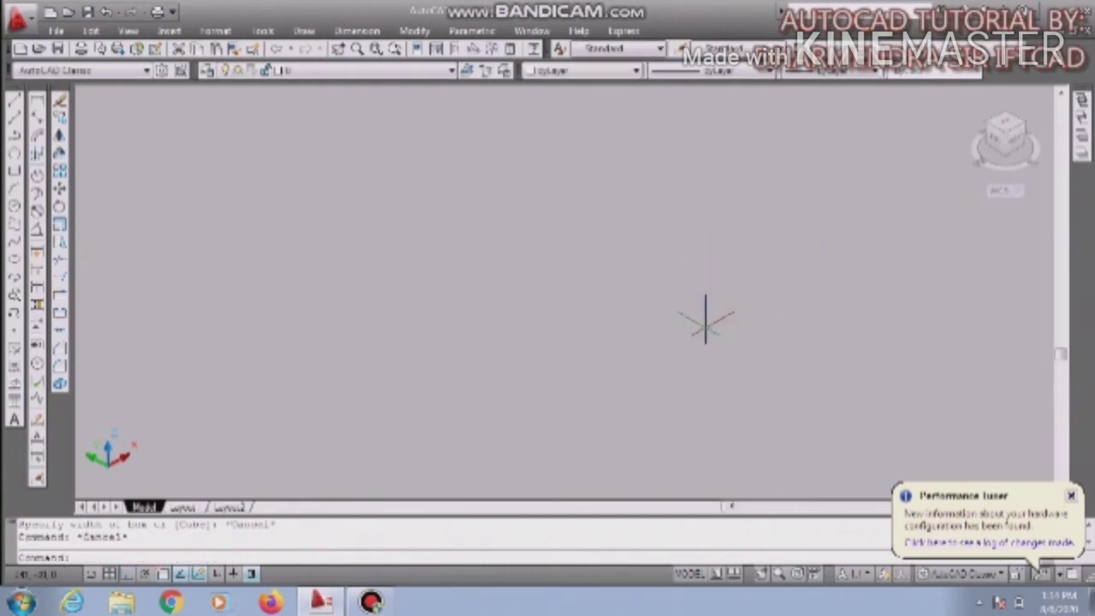
key("Escape")
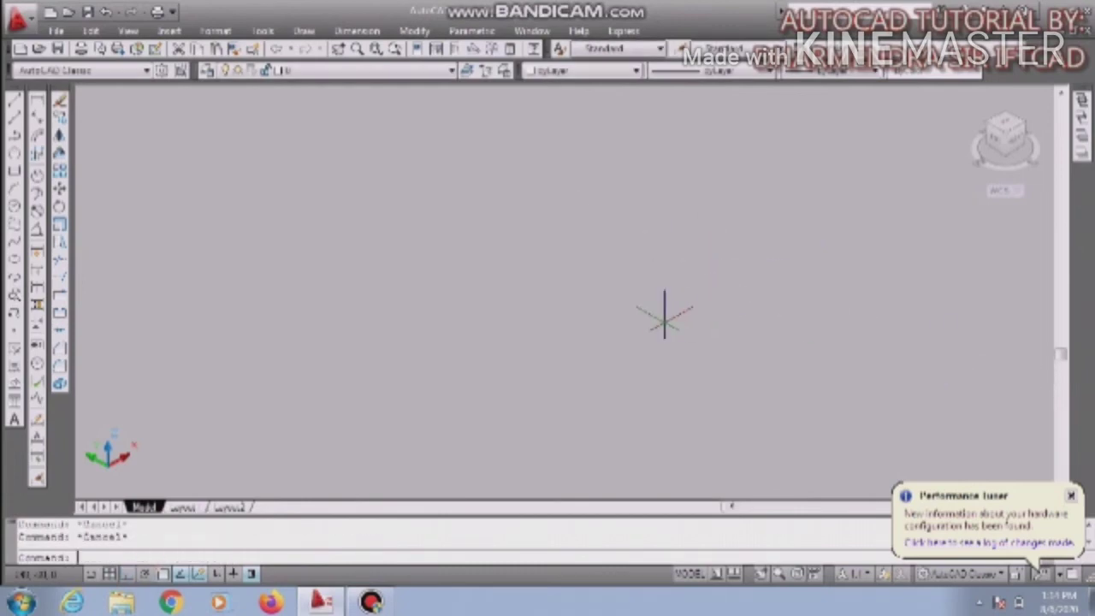
type("3d")
key("Return")
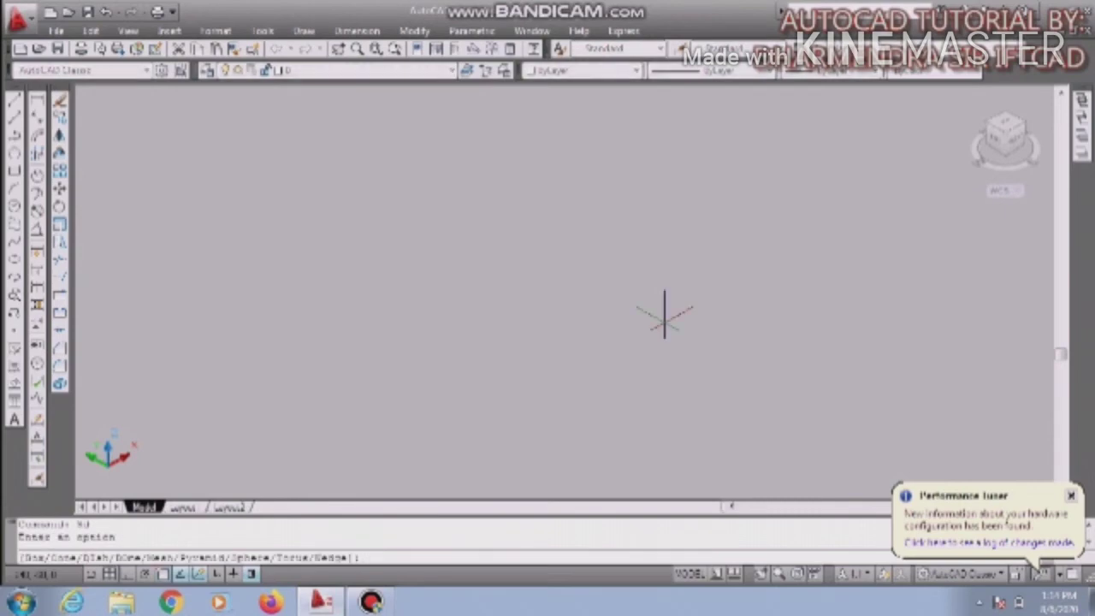
Create a box measuring 50 × 50 × 50 from a picked corner, with ortho on.
type("b")
key("Return")
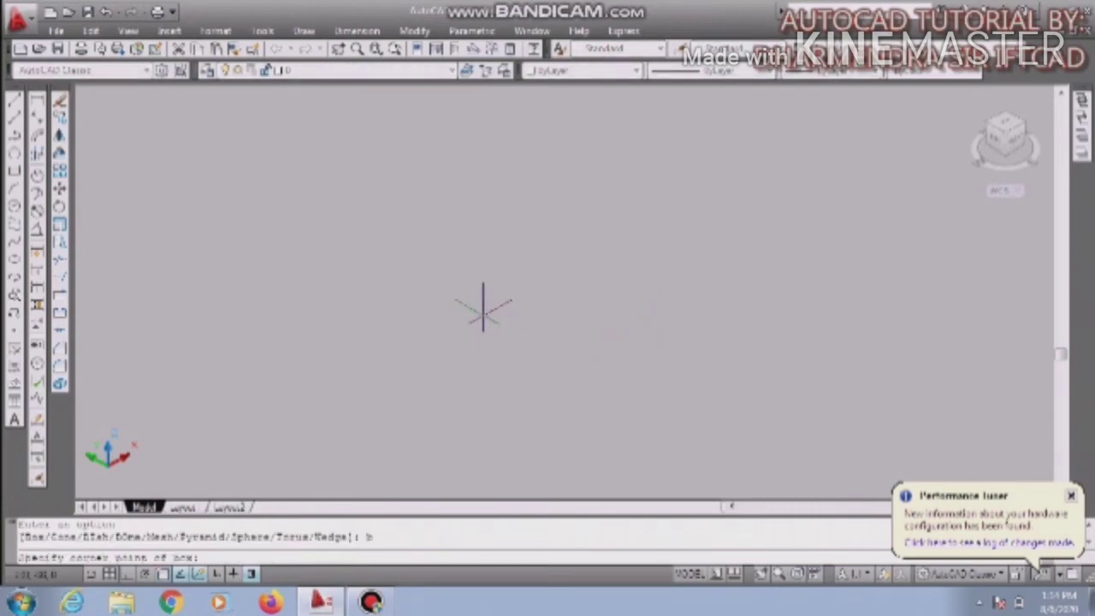
left_click(483, 308)
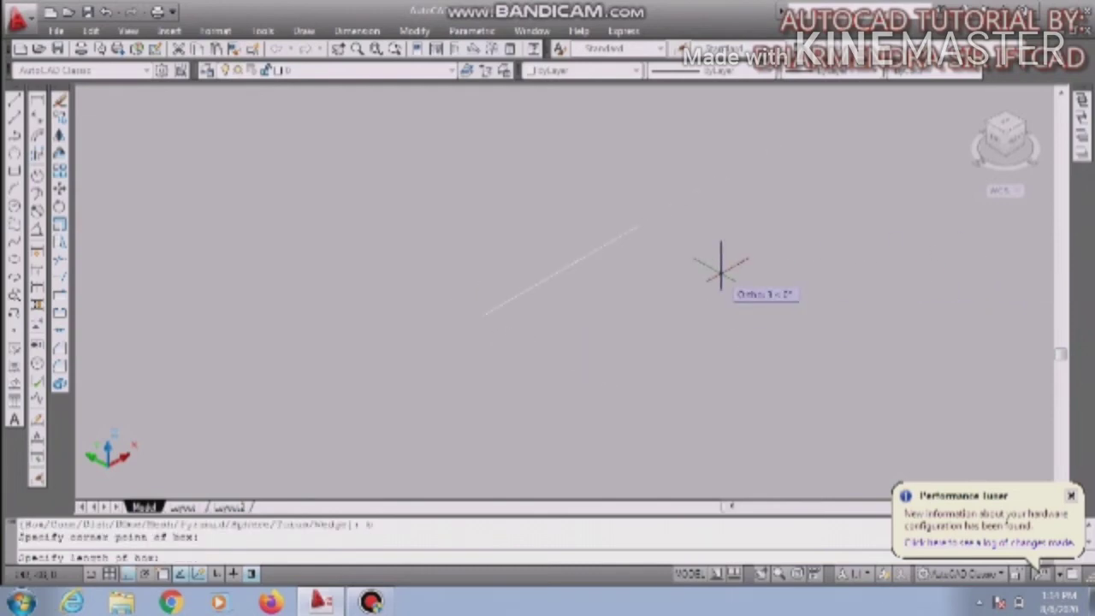
type("50")
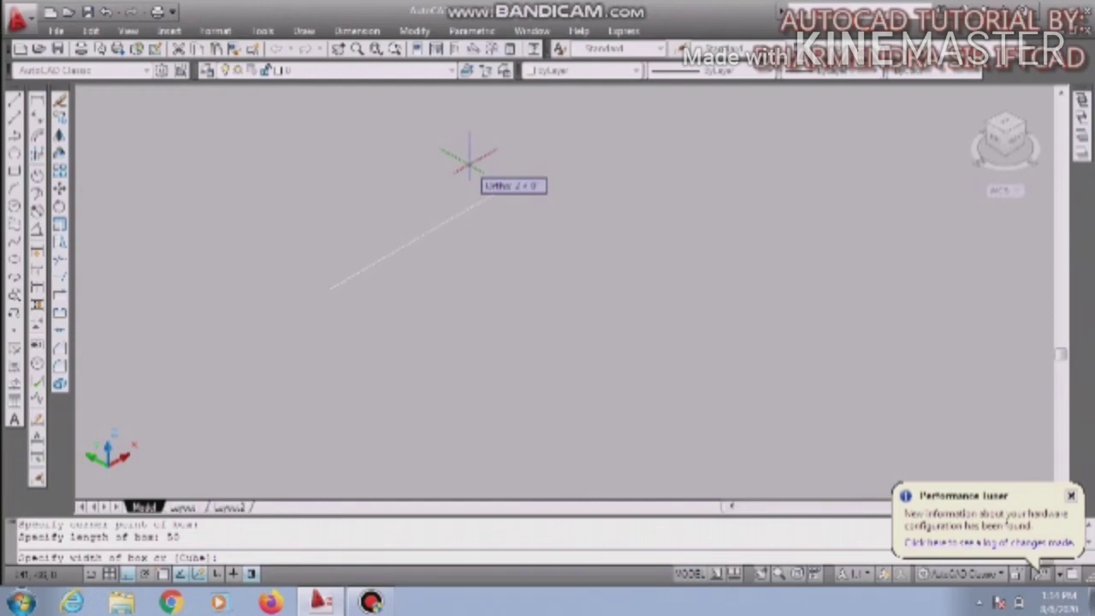
type("50")
key("Return")
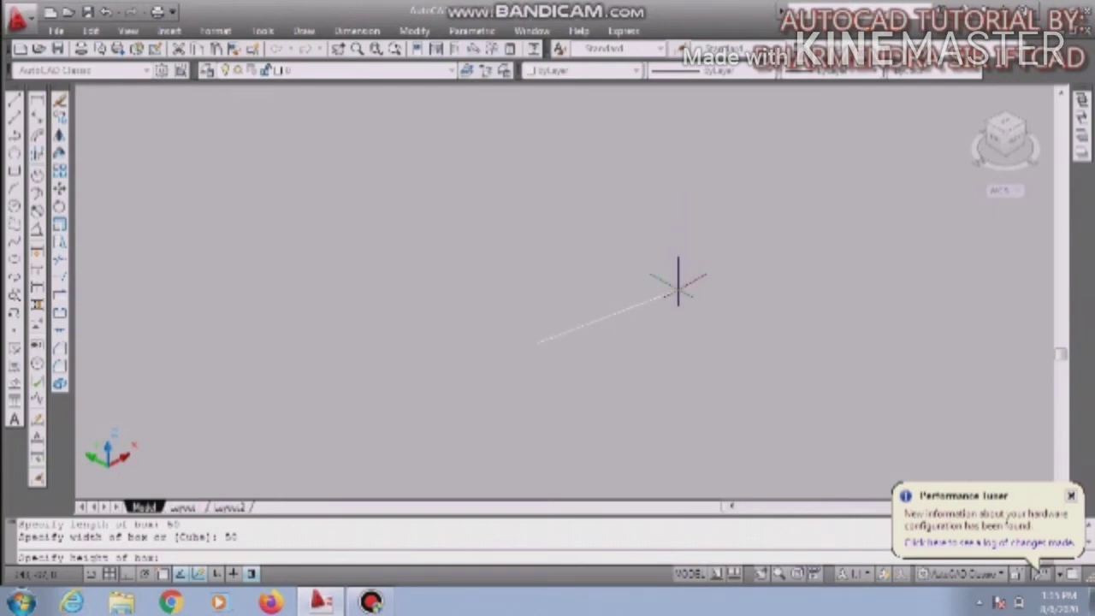
key("F8")
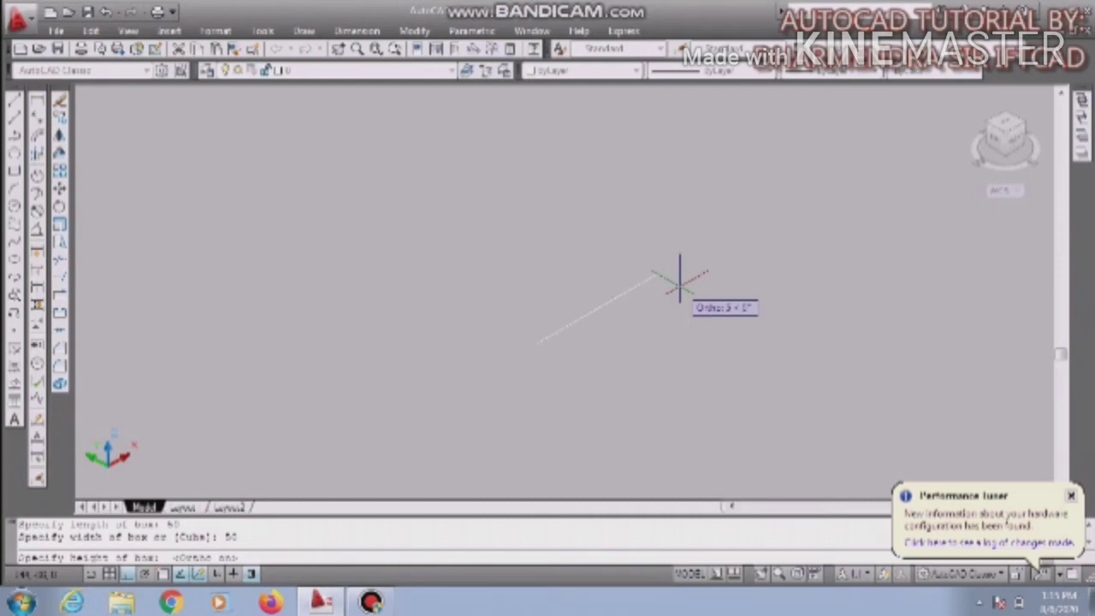
type("50")
key("Return")
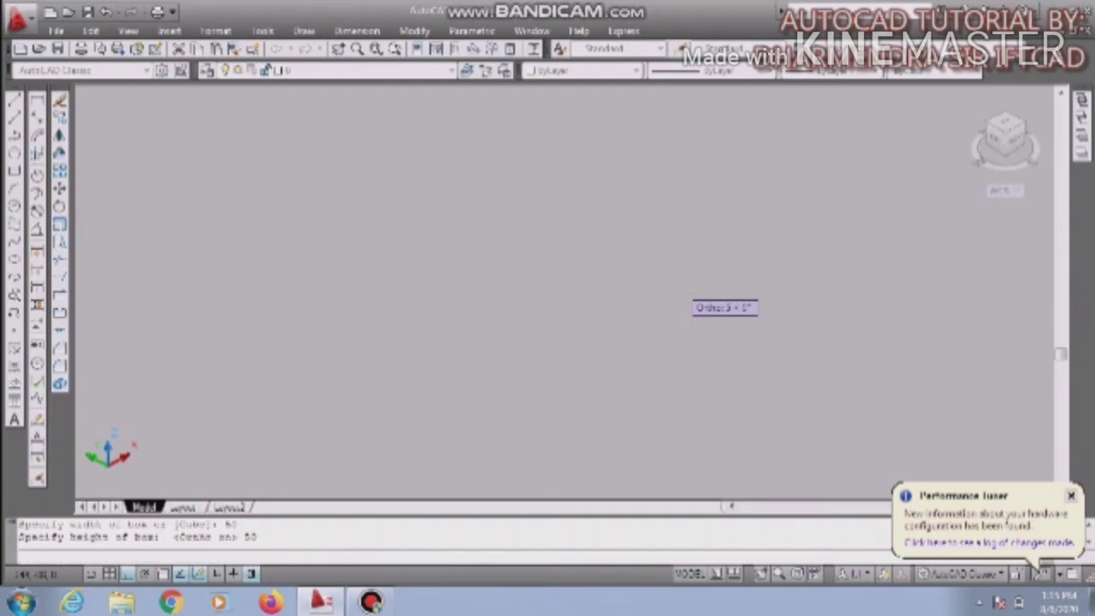
scroll(680, 283, "down", 1)
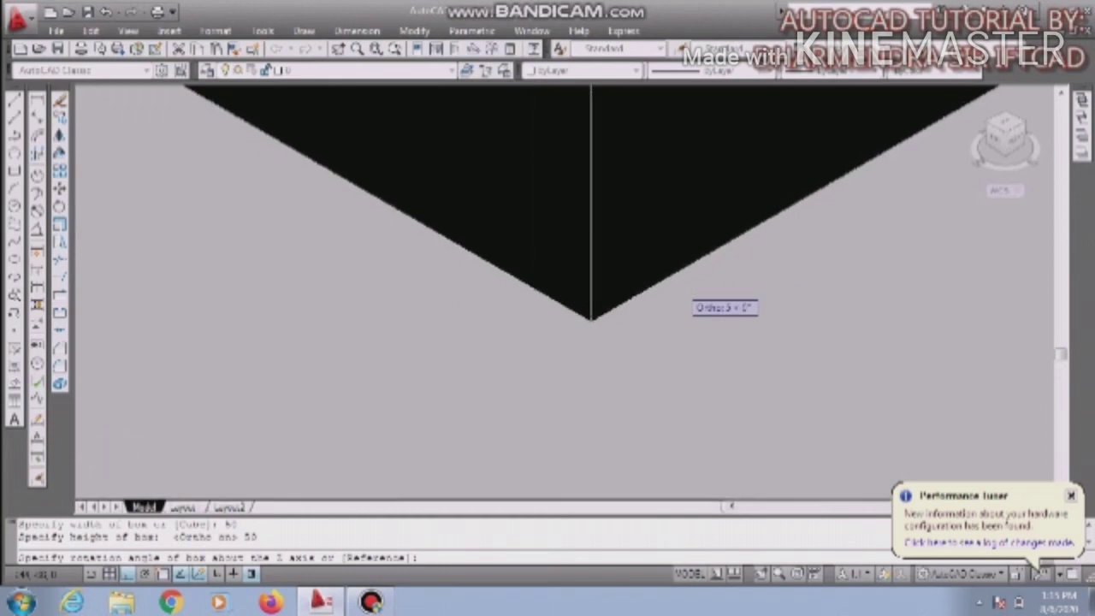
scroll(663, 299, "down", 2)
scroll(659, 321, "down", 1)
scroll(655, 325, "down", 2)
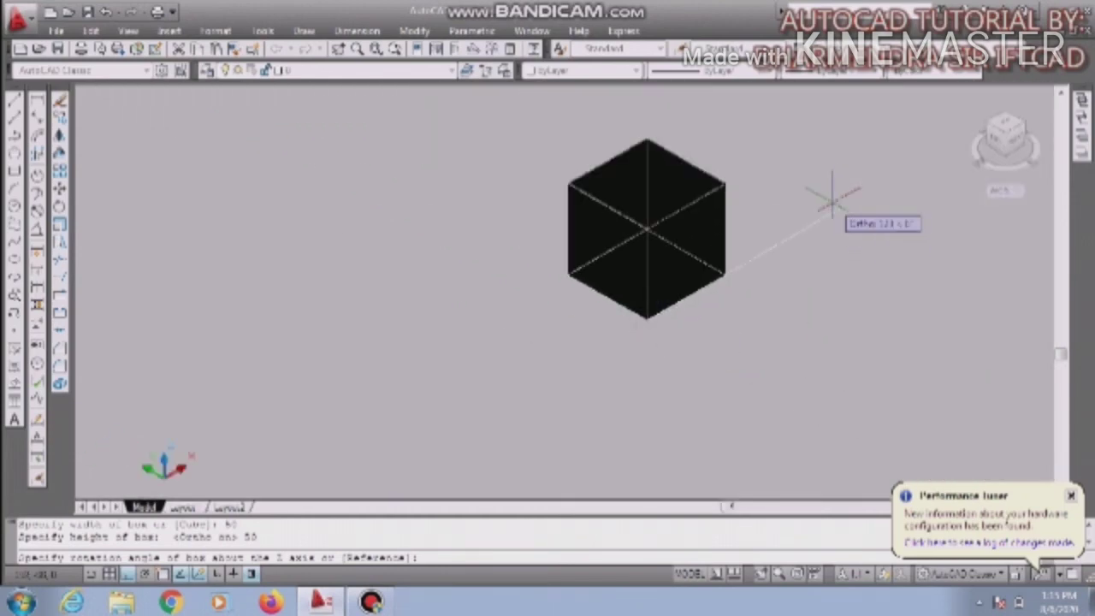
left_click(826, 207)
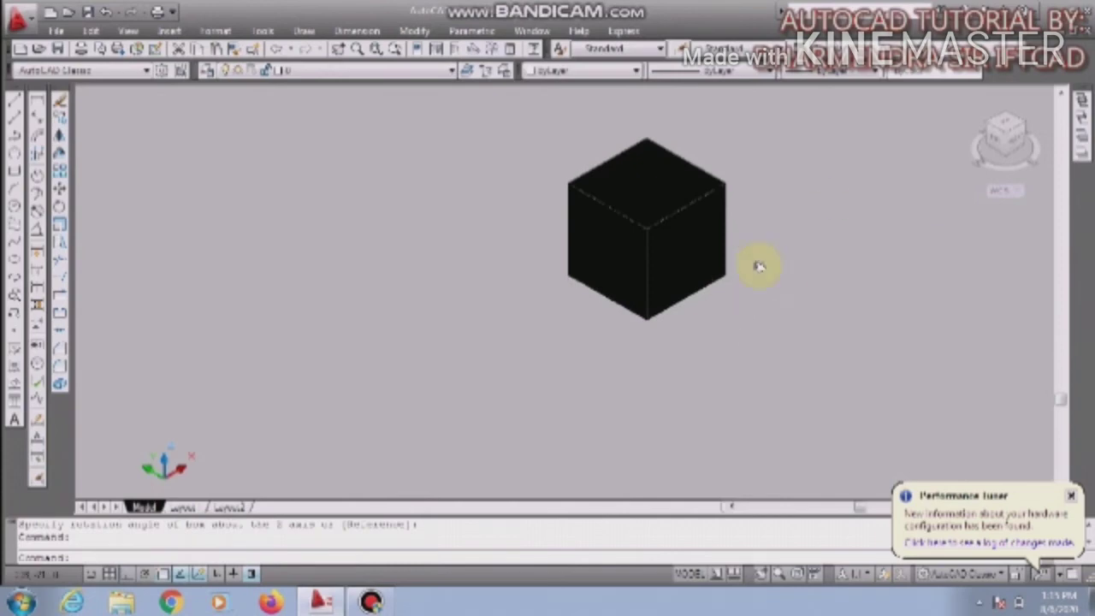
Colour the cube Red in Quick Properties and pan it to the left side.
mouse_move(759, 265)
middle_mouse_down("shift")
mouse_move(700, 320)
mouse_move(674, 366)
middle_mouse_up("shift")
left_click(679, 376)
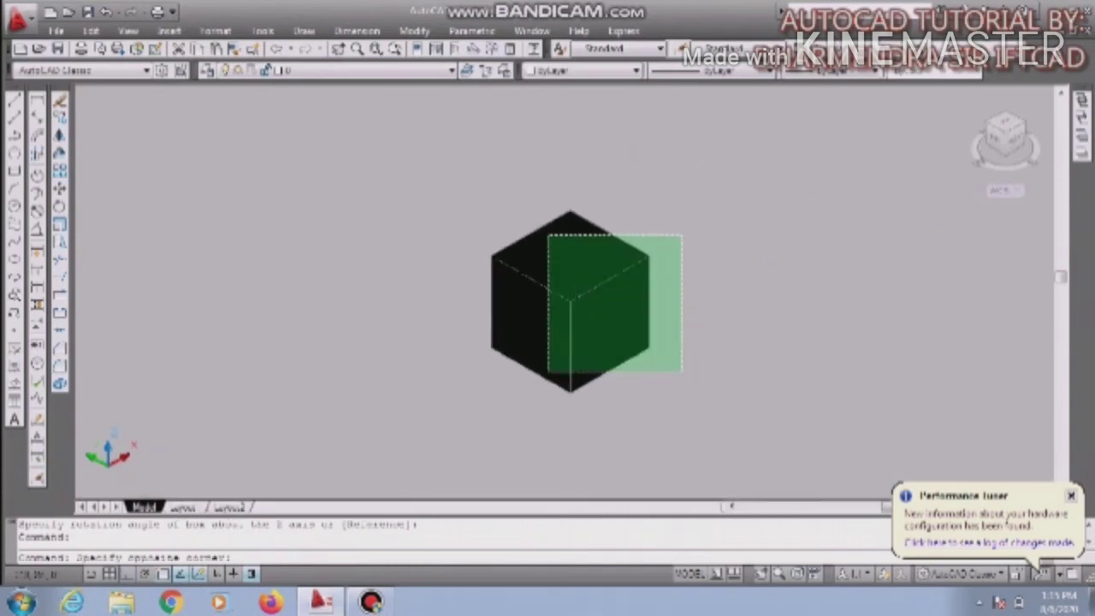
left_click(545, 229)
left_click(736, 57)
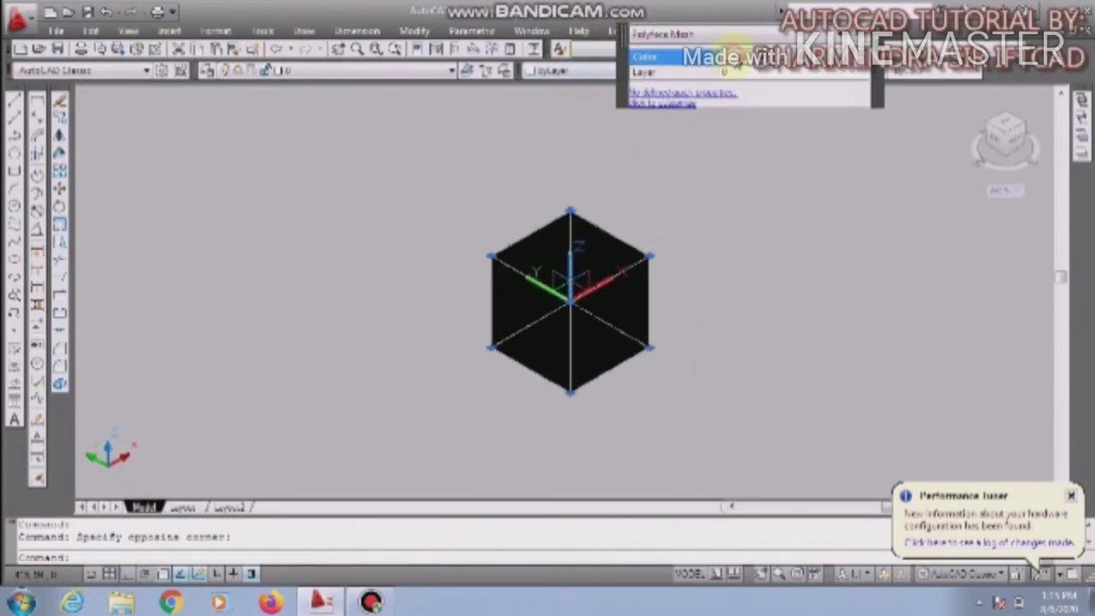
left_click(736, 57)
left_click(734, 108)
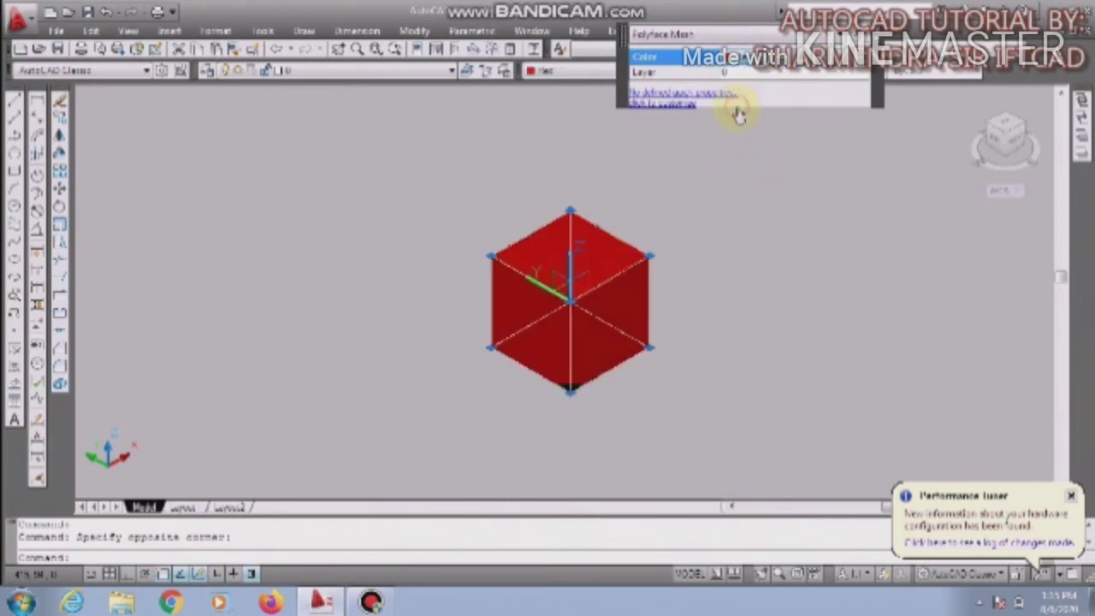
key("Escape")
scroll(711, 296, "up", 5)
scroll(673, 333, "down", 4)
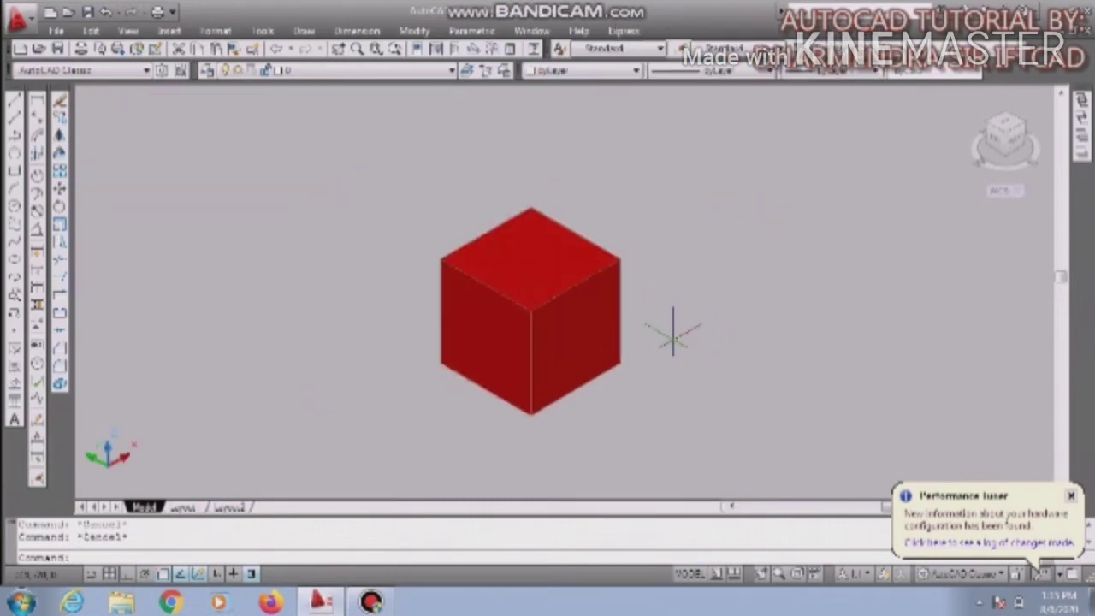
mouse_move(673, 340)
middle_mouse_down()
mouse_move(516, 359)
mouse_move(464, 340)
mouse_move(490, 324)
middle_mouse_up()
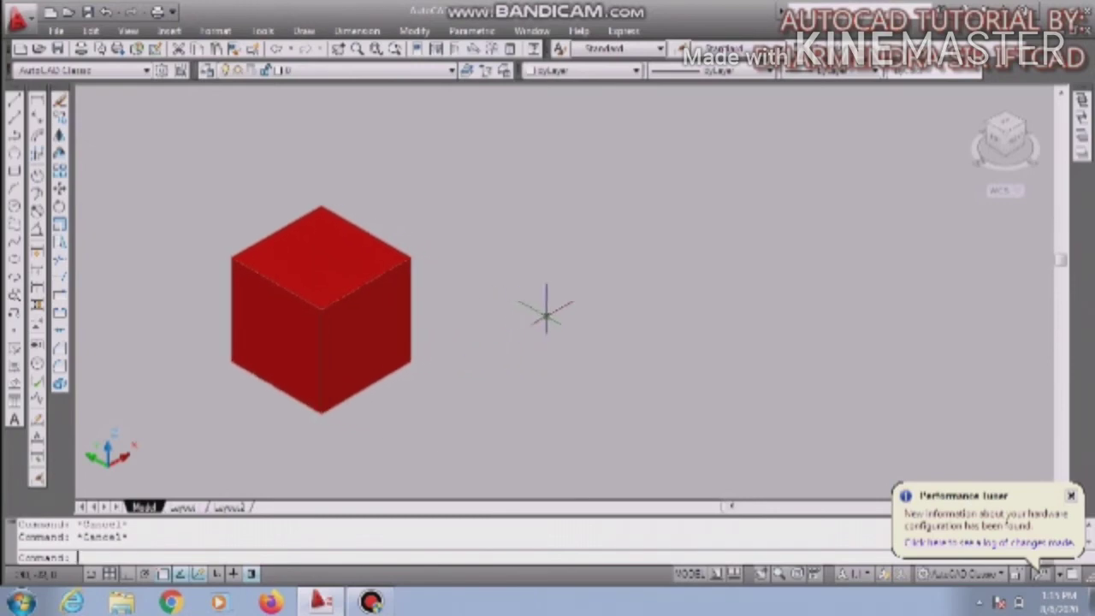
Add a second 50-unit box beside the first using the Cube option.
type("3d")
key("Return")
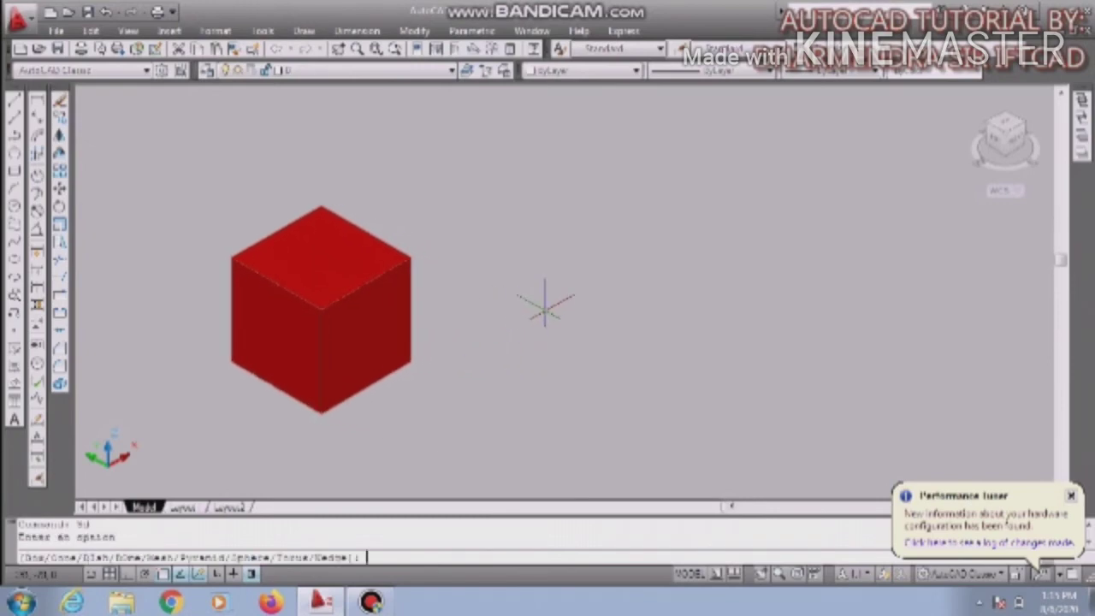
type("s")
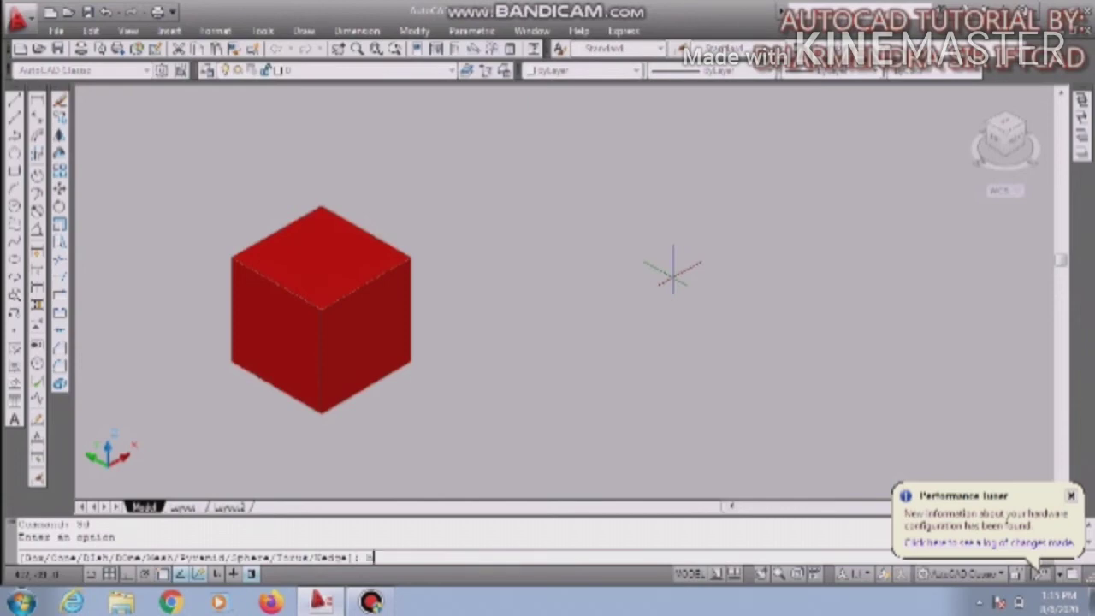
key("Return")
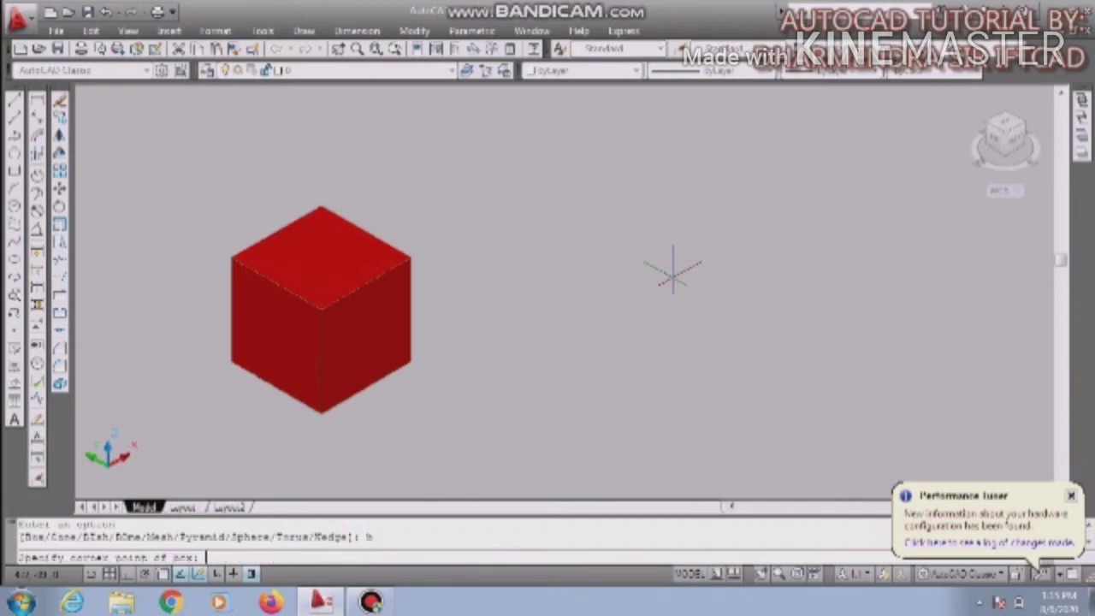
left_click(627, 300)
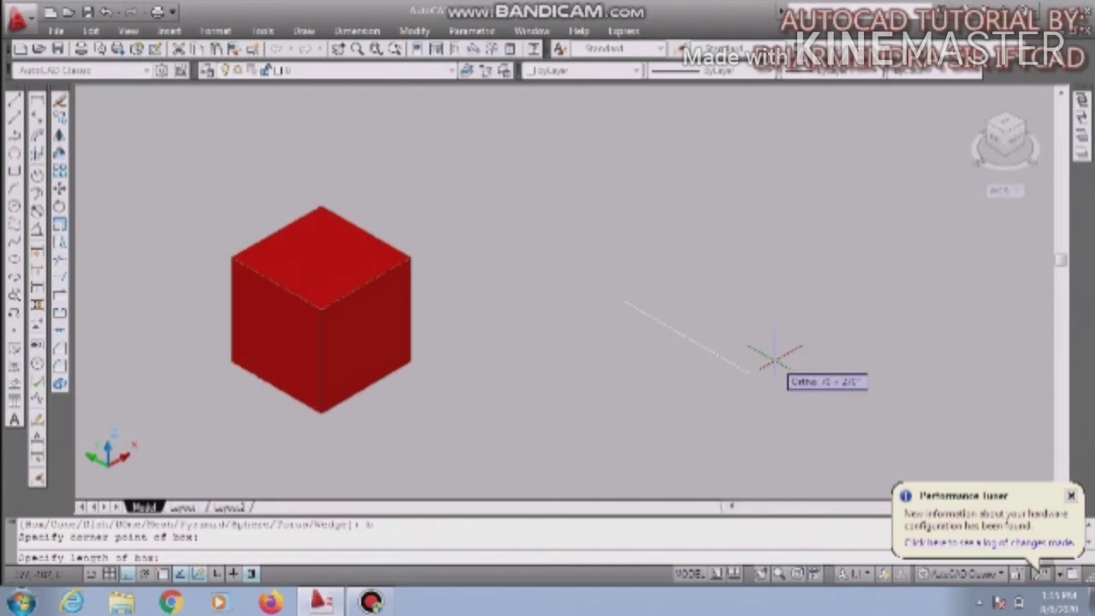
type("50")
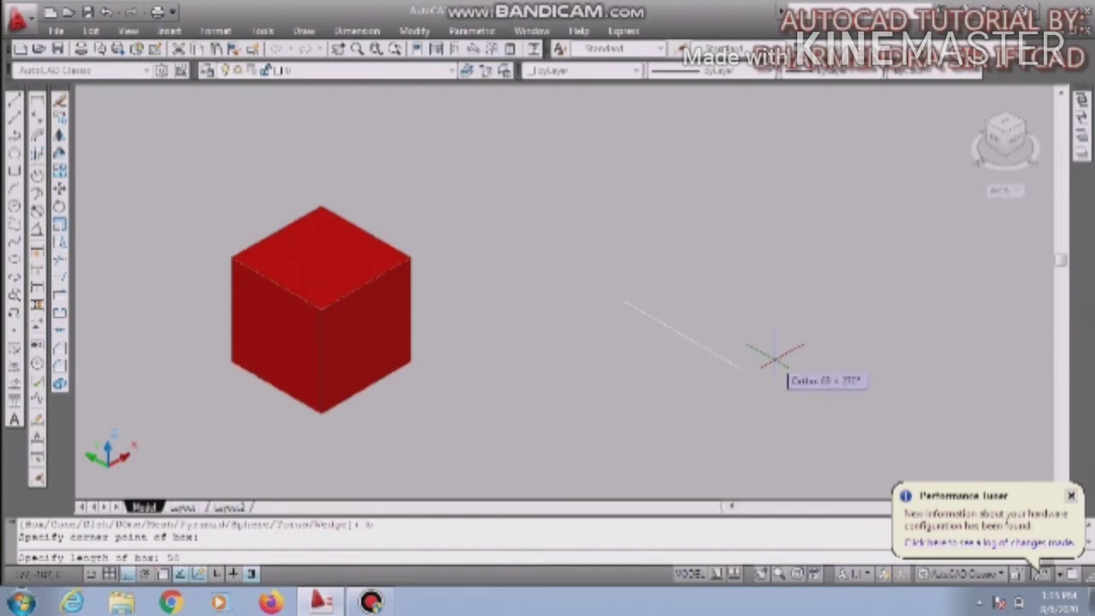
key("Return")
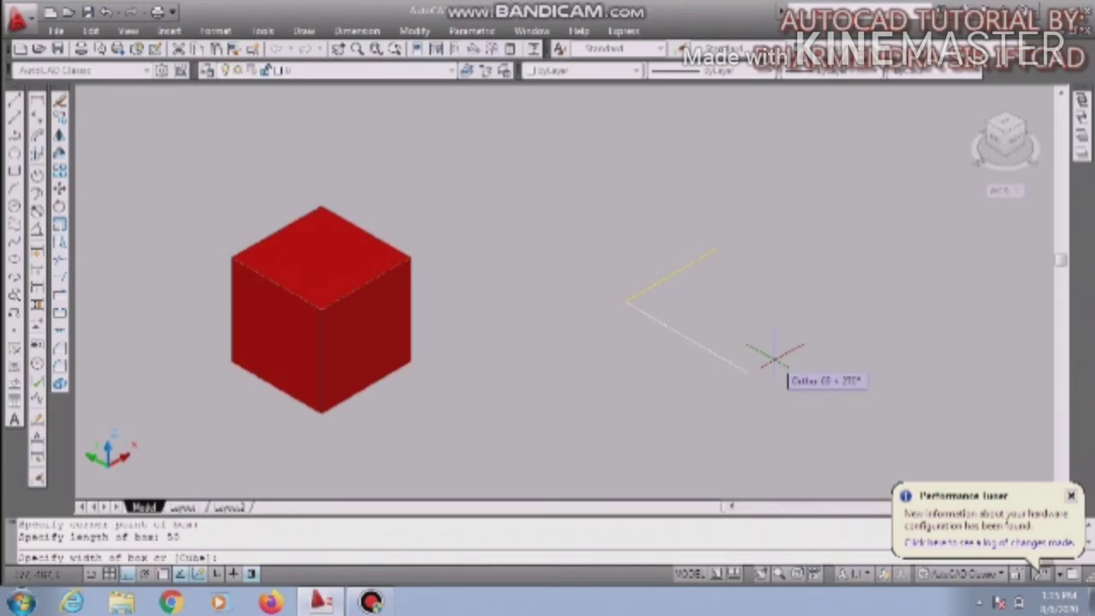
type("c")
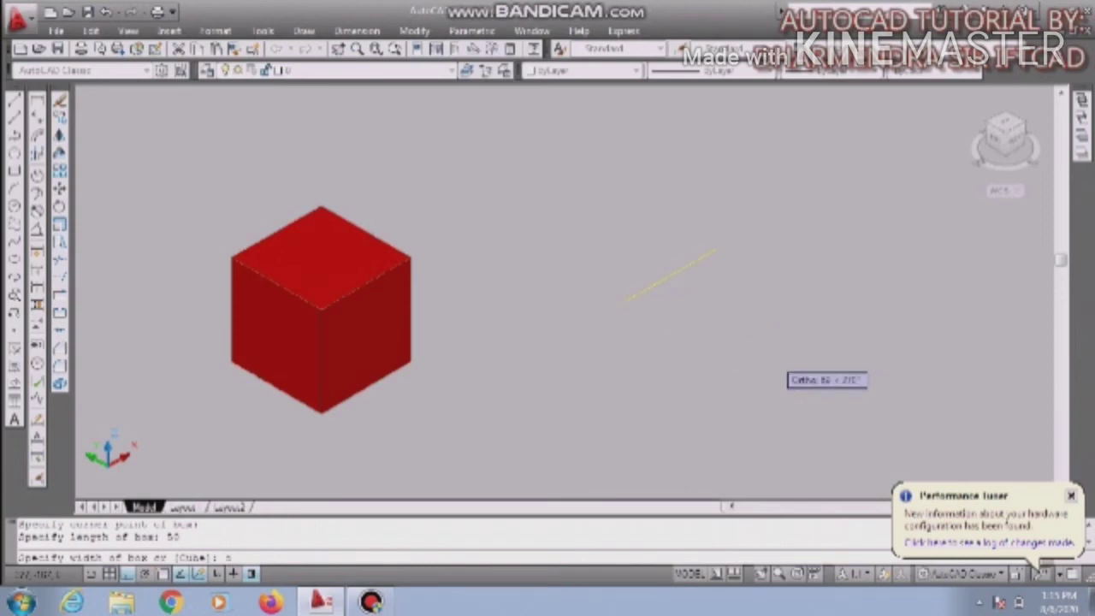
key("Return")
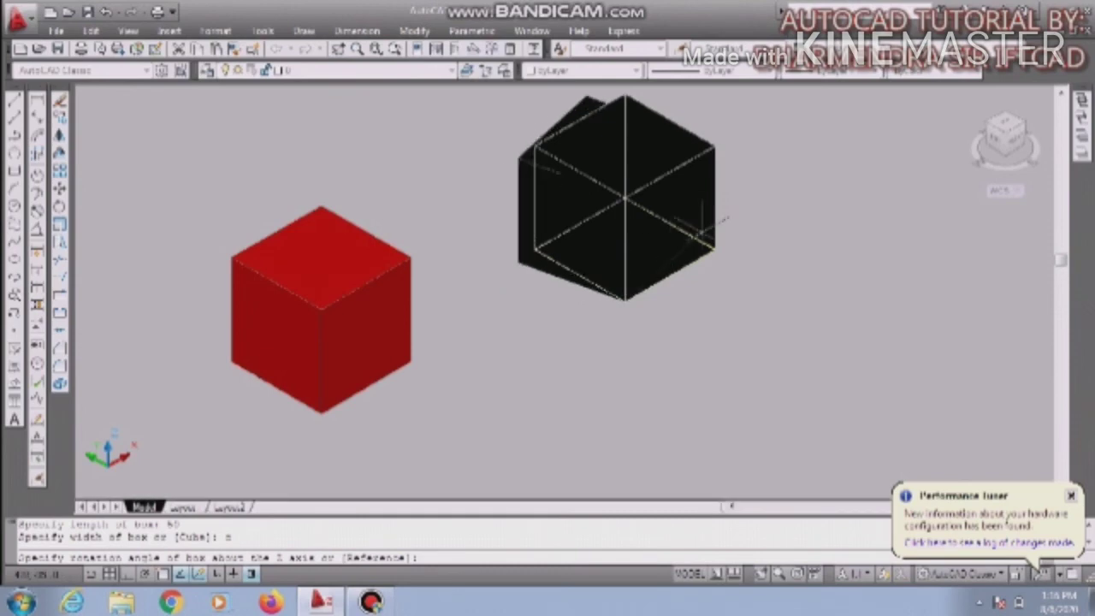
left_click(713, 145)
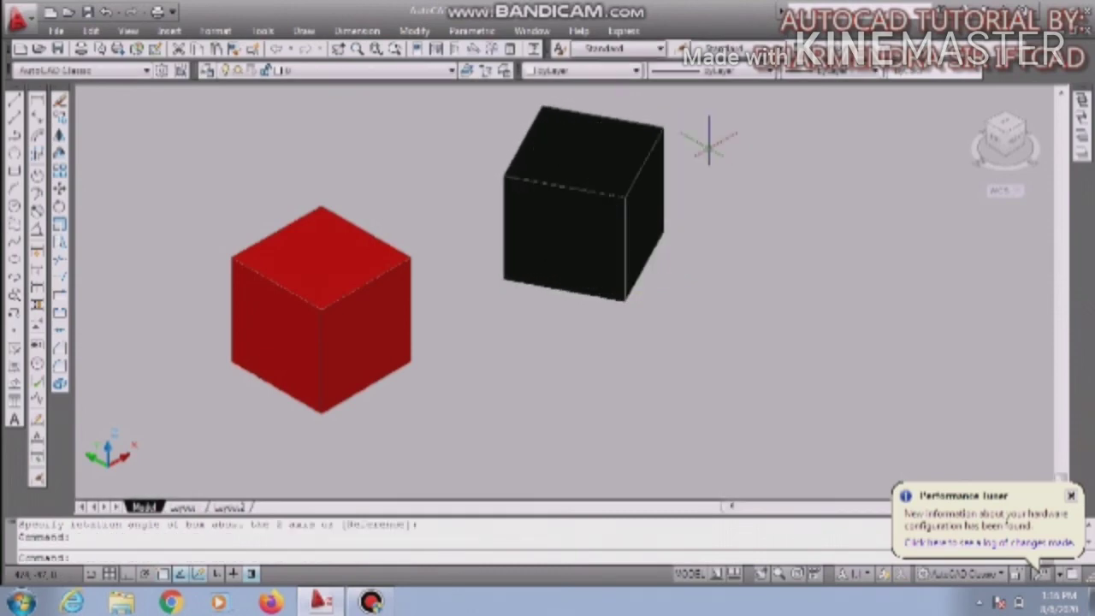
Colour the new cube Red and pan to show both cubes.
scroll(659, 257, "up", 1)
scroll(719, 308, "down", 3)
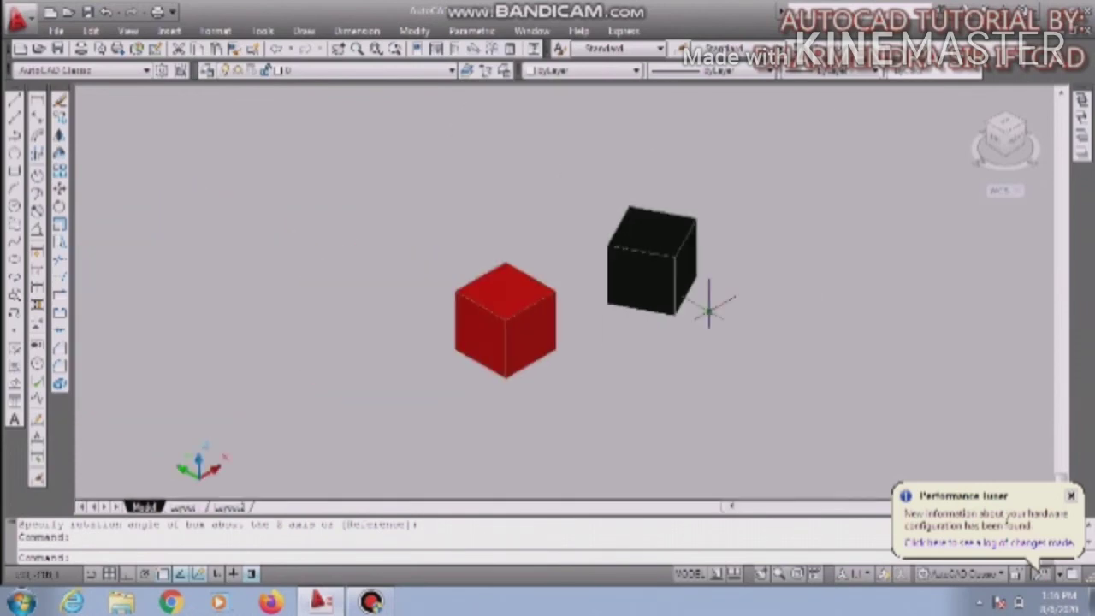
left_click(728, 311)
left_click(616, 214)
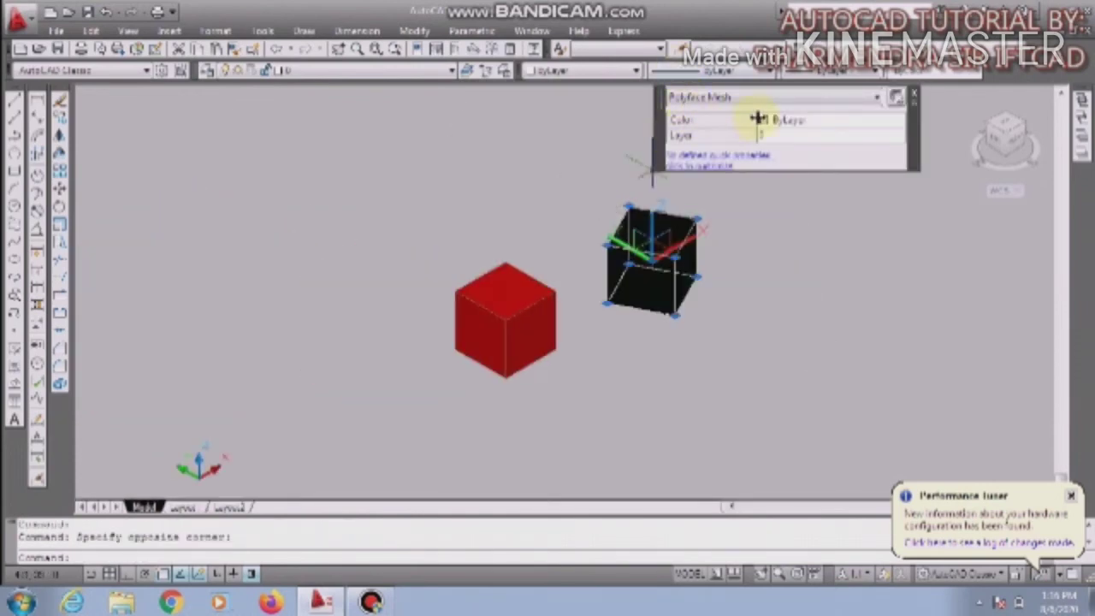
left_click(774, 122)
left_click(775, 122)
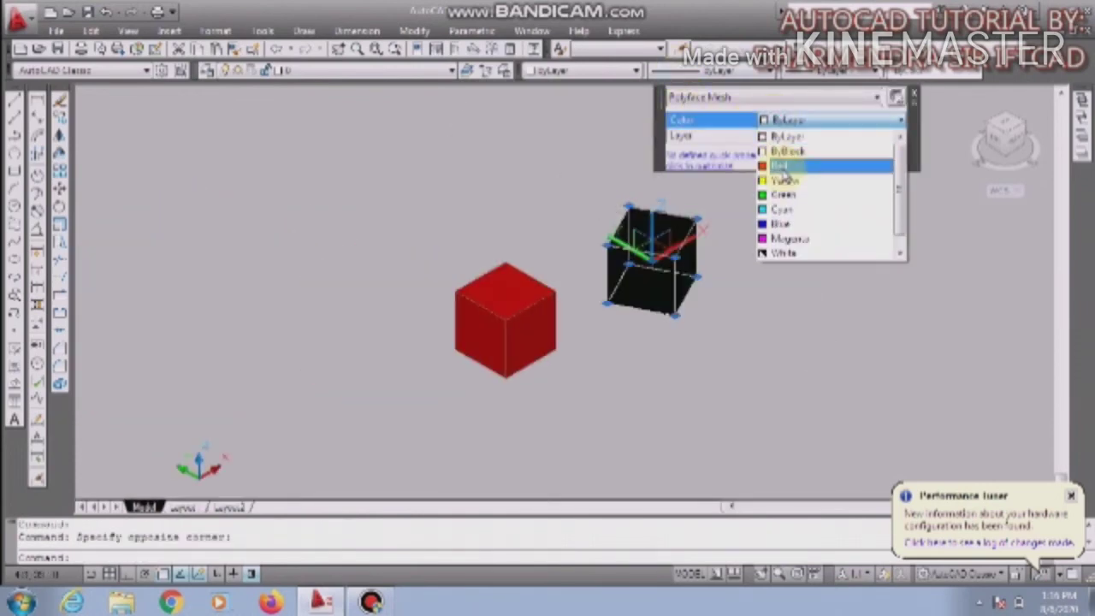
left_click(783, 152)
key("Escape")
scroll(777, 274, "up", 4)
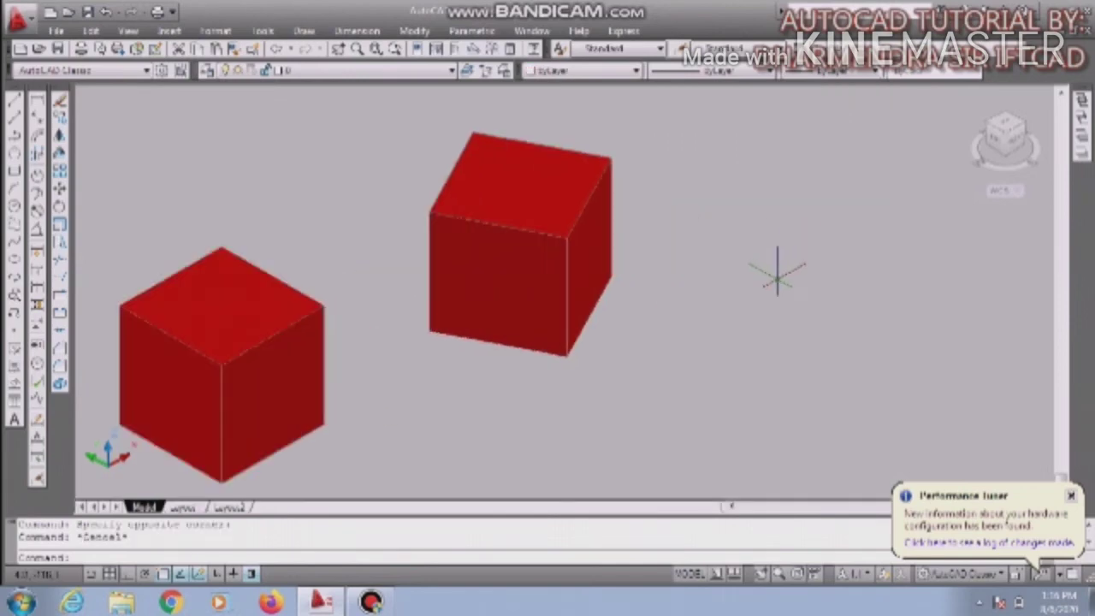
middle_click_drag(751, 284, 694, 289)
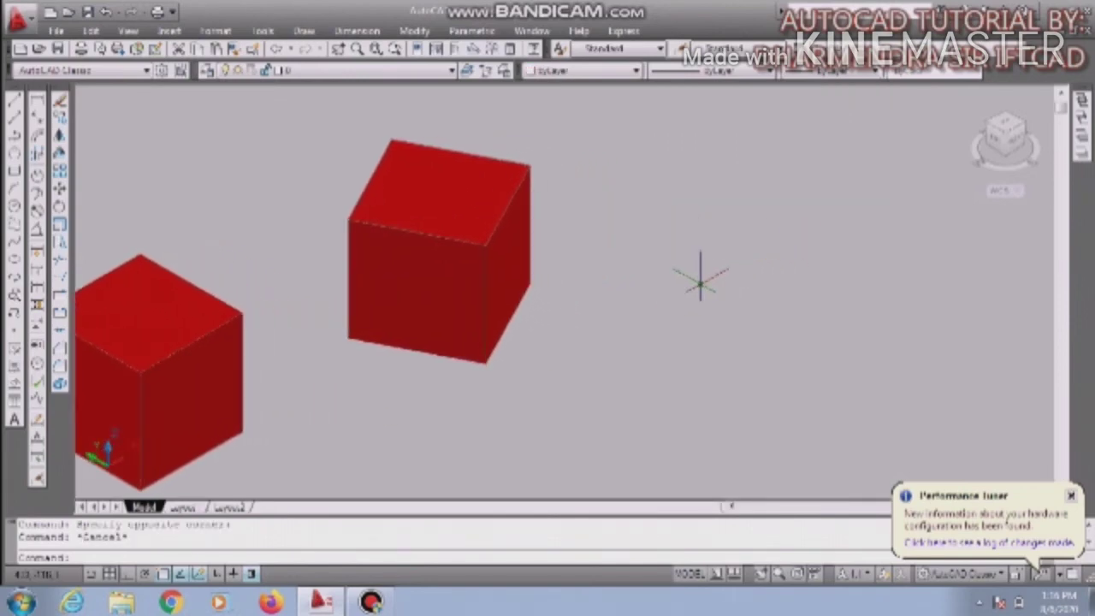
type("3D")
key("Return")
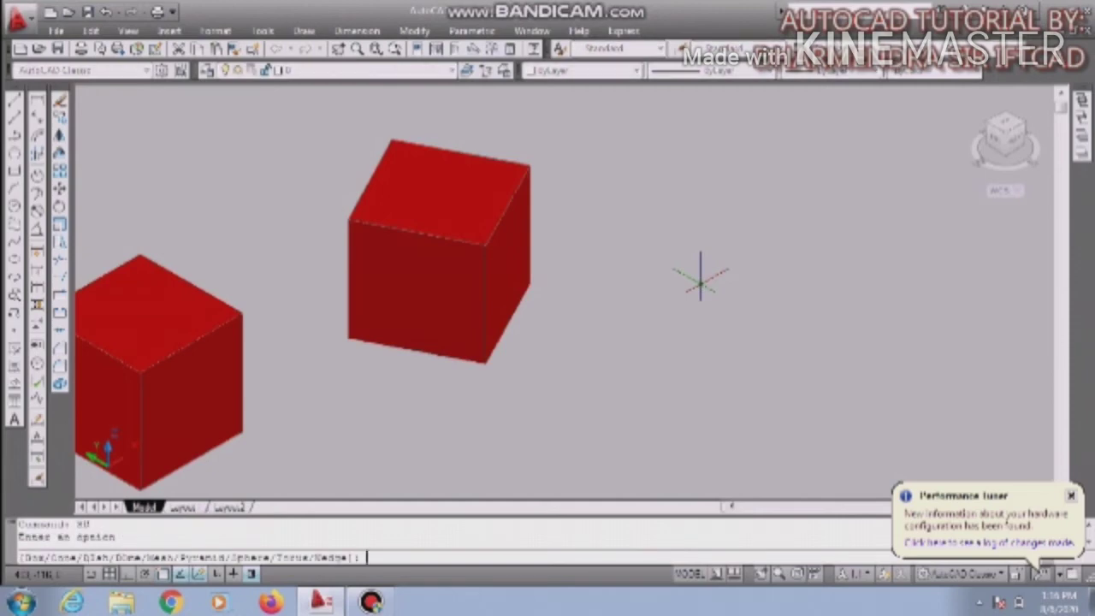
Create a 50 × 50 × 50 box right of the cubes, rotated 45 degrees.
type("b")
key("Return")
left_click(700, 280)
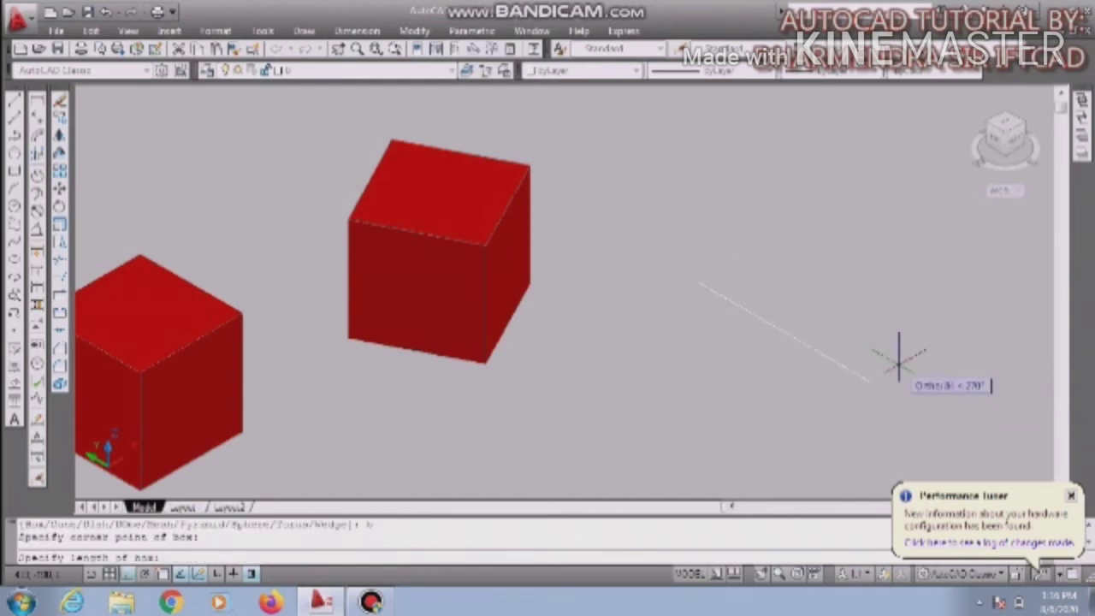
type("50")
key("Return")
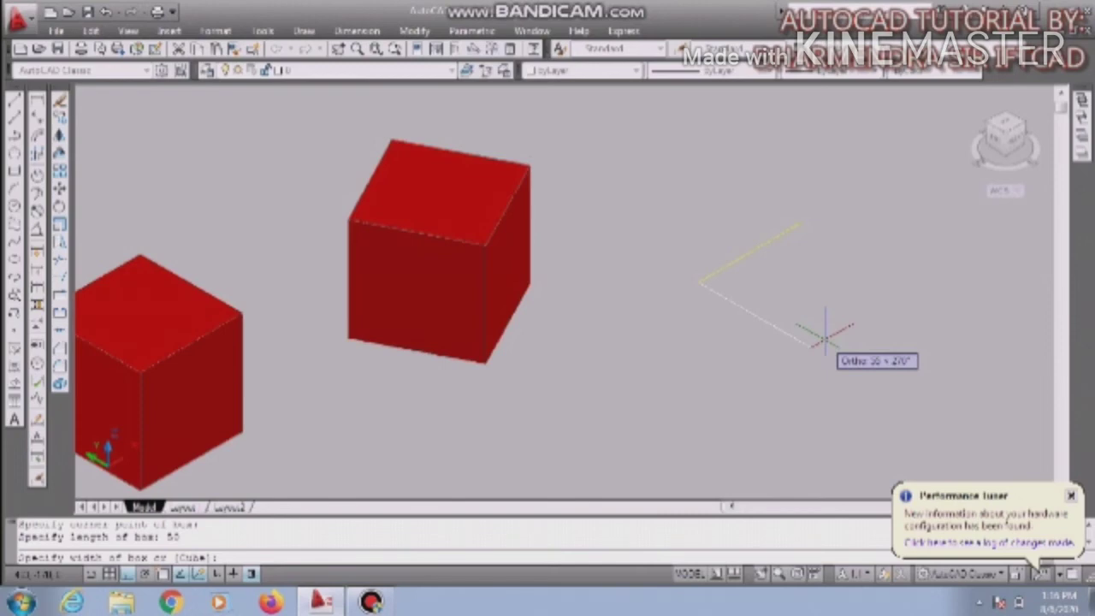
type("50")
key("Return")
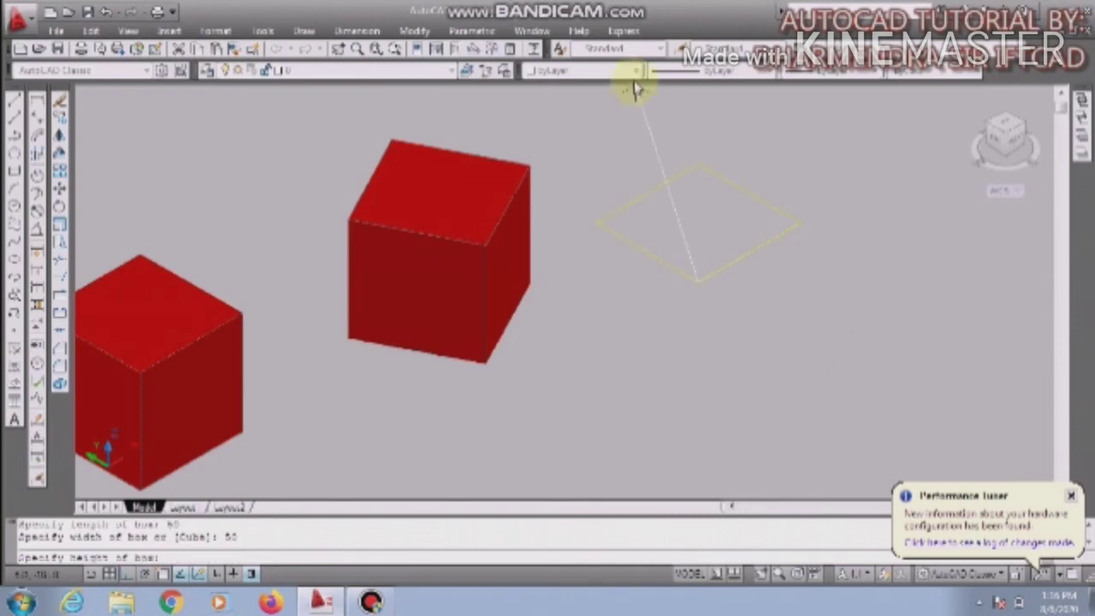
type("5")
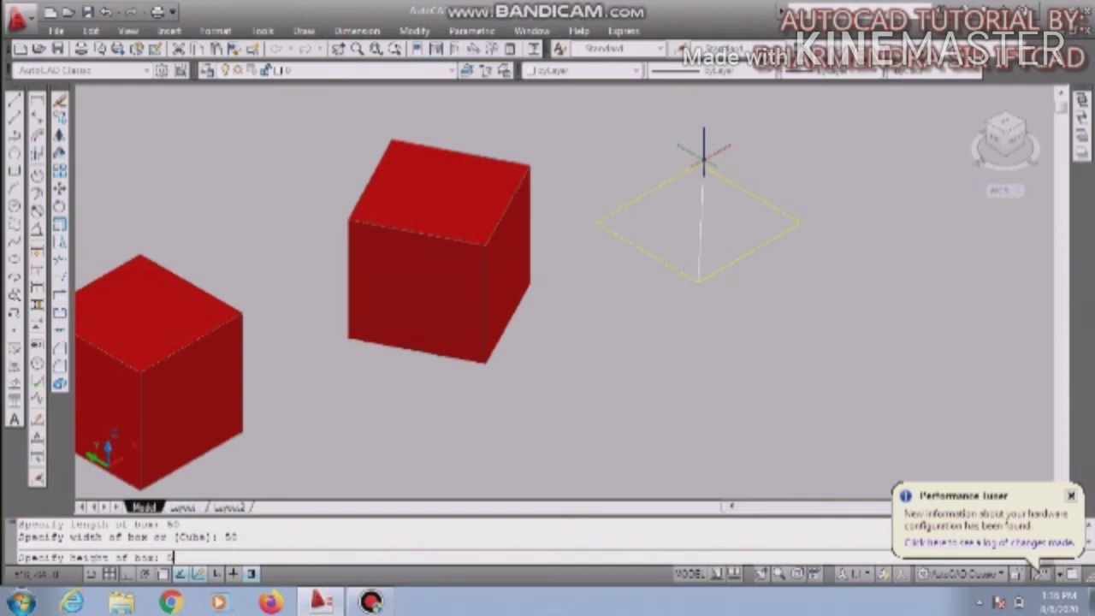
type("0")
key("Return")
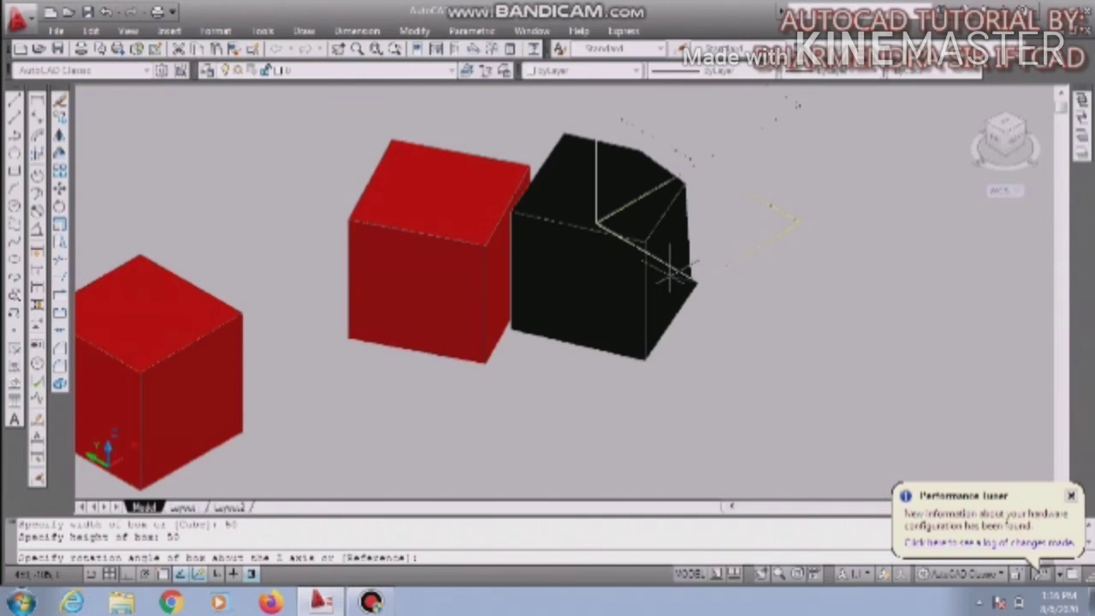
type("45")
key("Return")
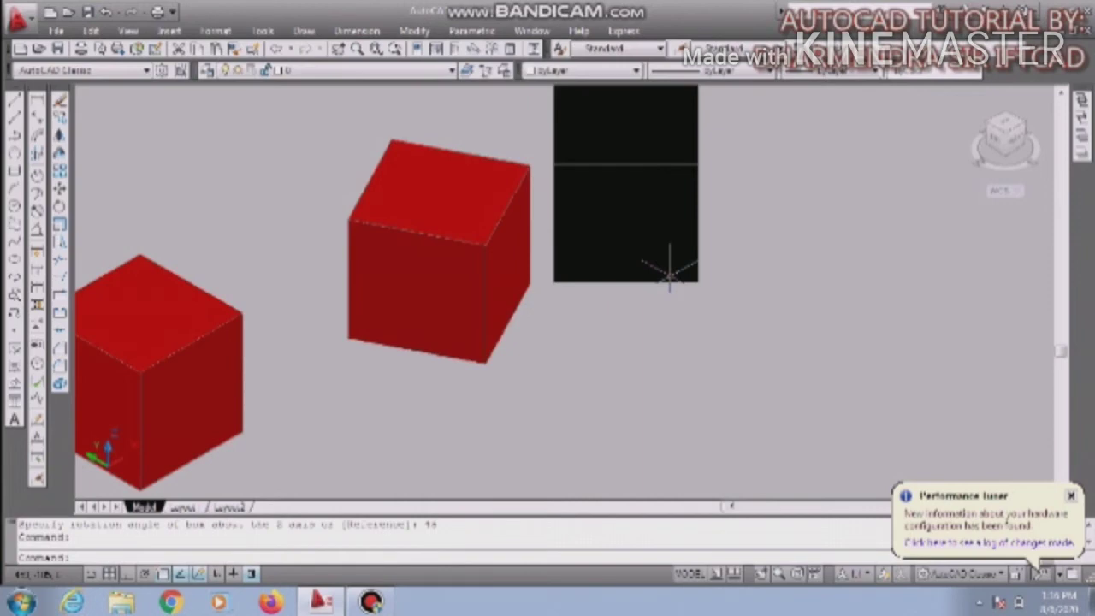
Colour the rotated box Red and pan to frame all three cubes.
scroll(814, 386, "down", 4)
scroll(745, 286, "up", 3)
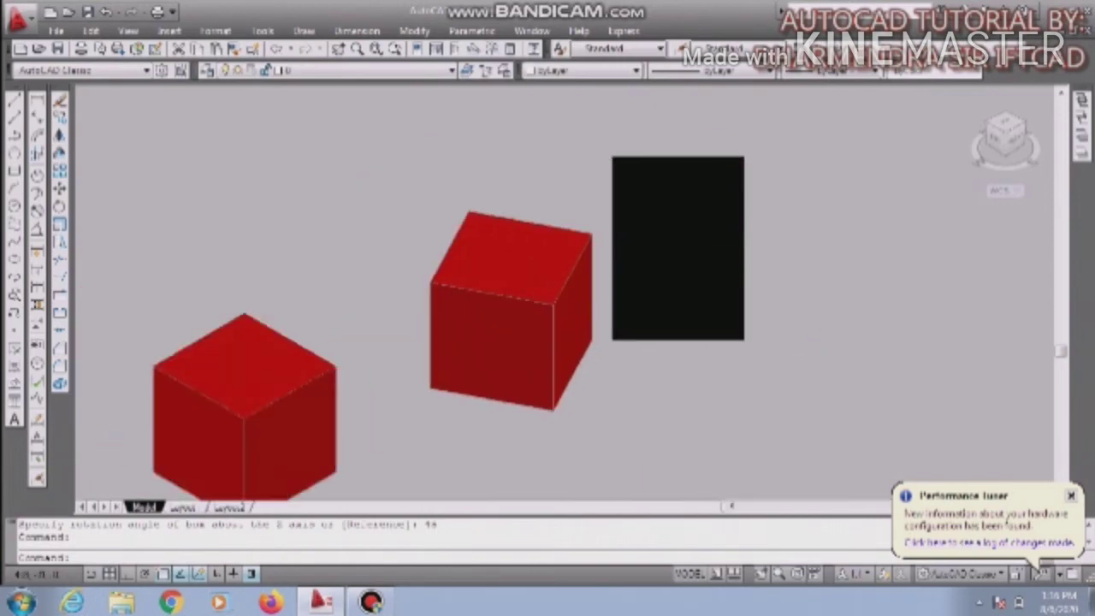
scroll(745, 286, "up", 2)
left_click(657, 183)
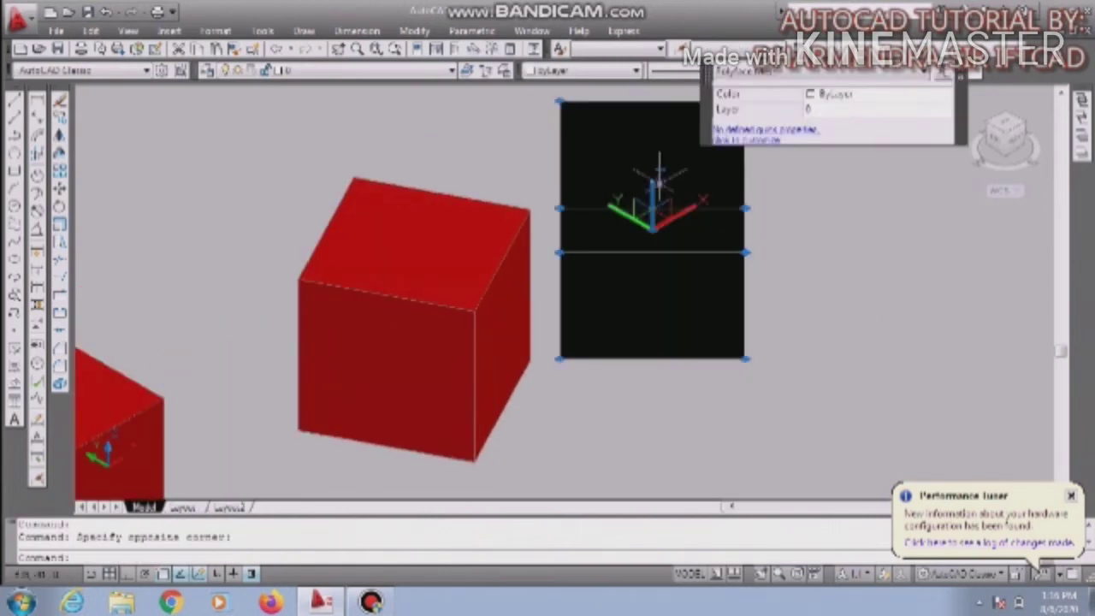
left_click(567, 71)
left_click(550, 105)
key("Escape")
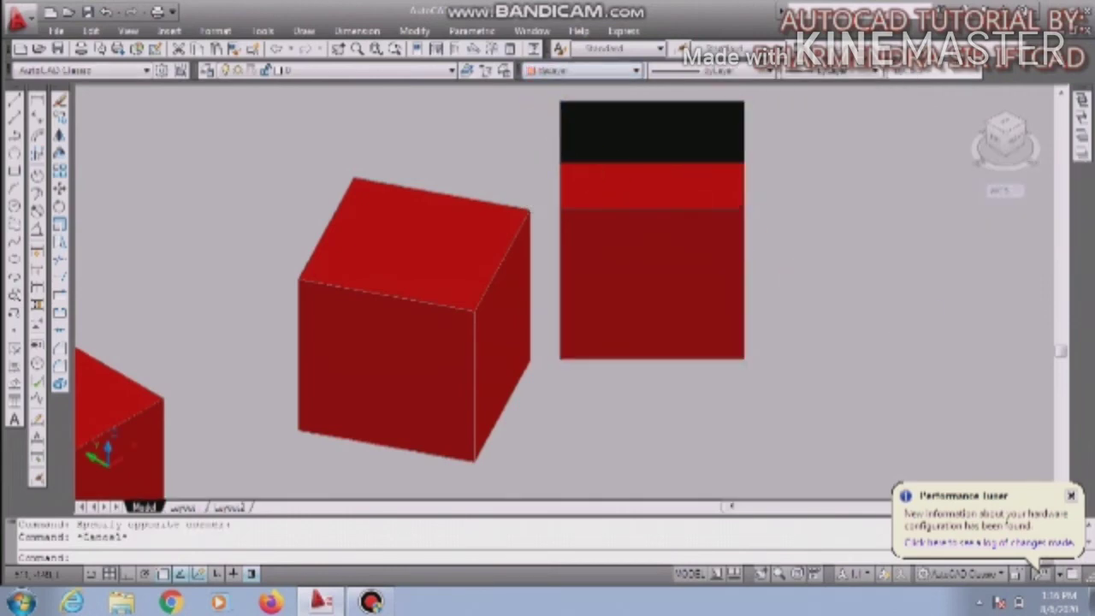
key("Escape")
scroll(825, 325, "down", 2)
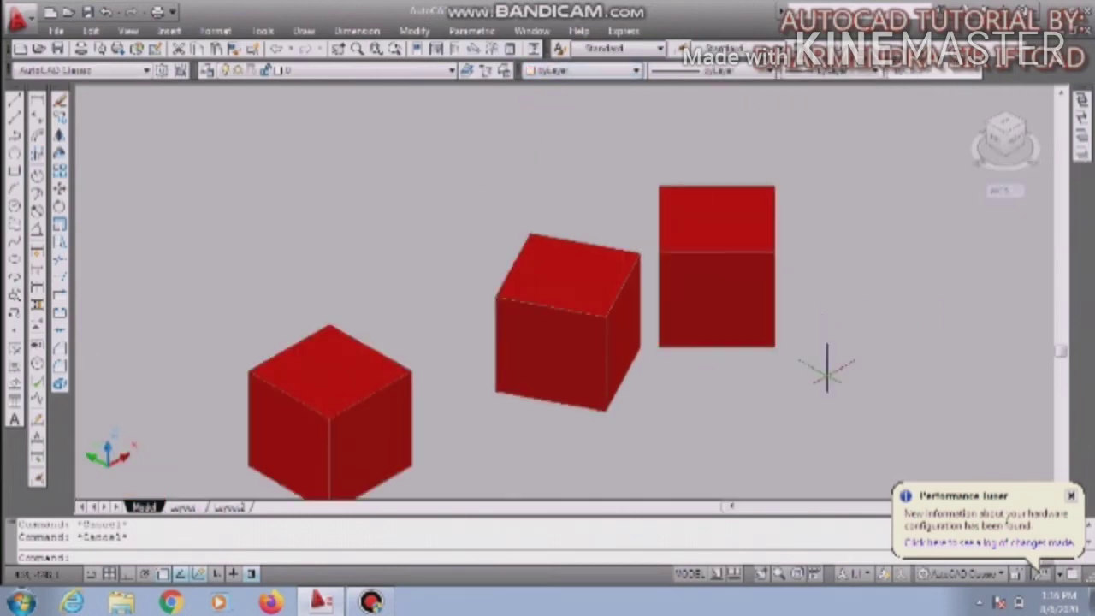
middle_click_drag(827, 367, 723, 300)
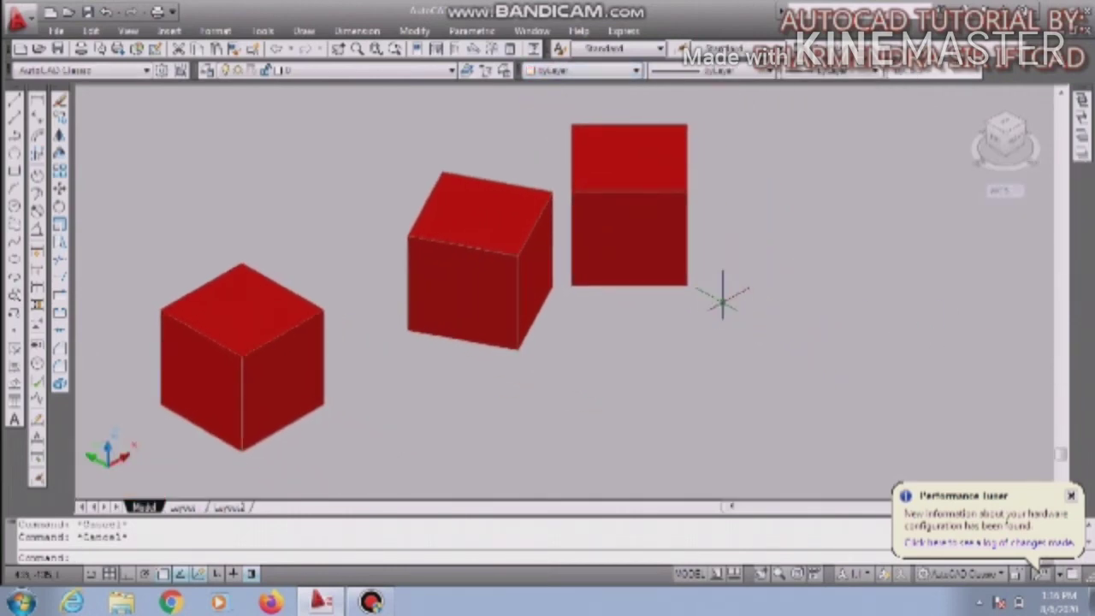
Create a cone with base radius 20, top radius 5, height 30 and default segments.
type("3d")
key("Return")
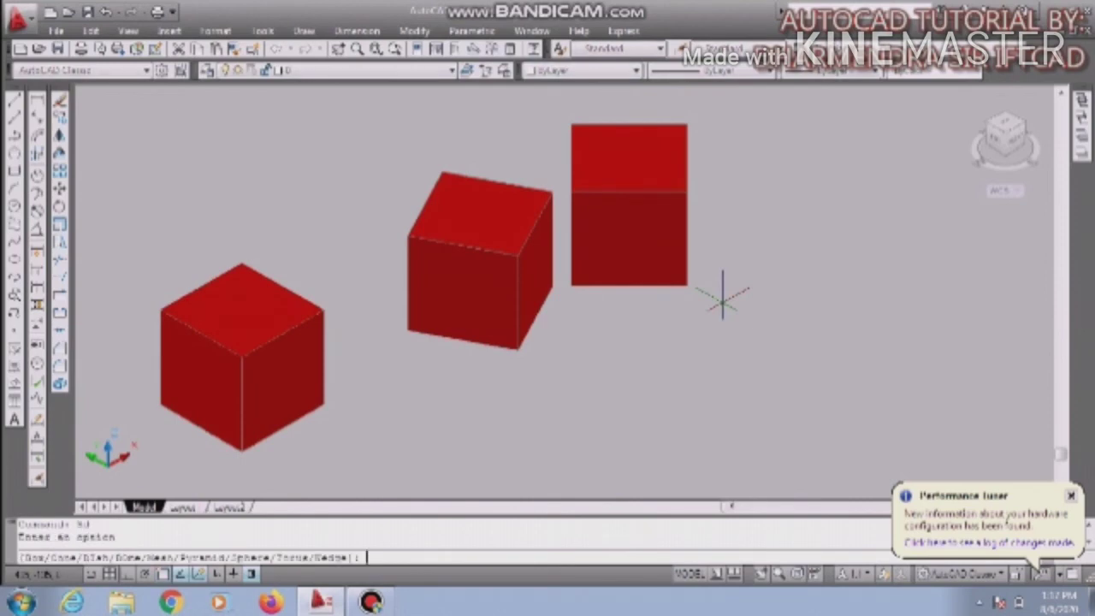
type("c")
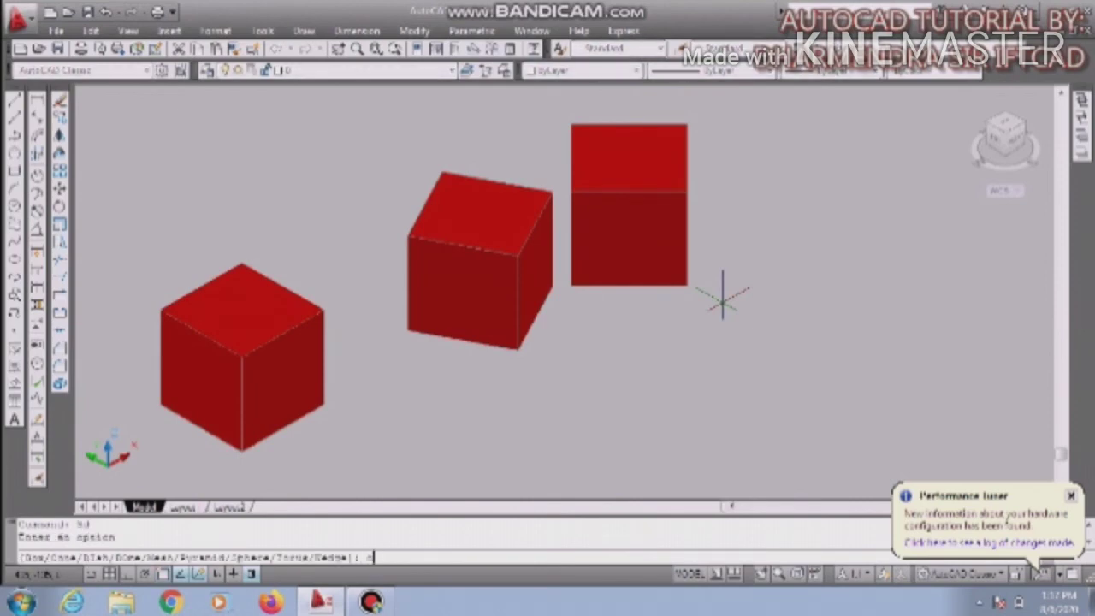
key("Return")
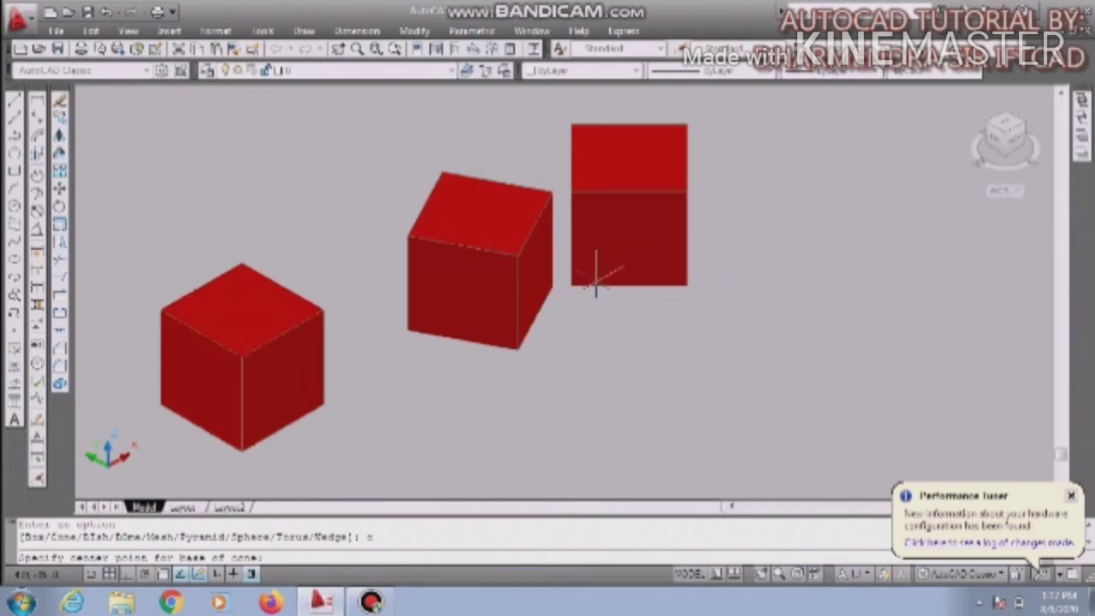
scroll(648, 397, "down", 3)
scroll(634, 384, "up", 3)
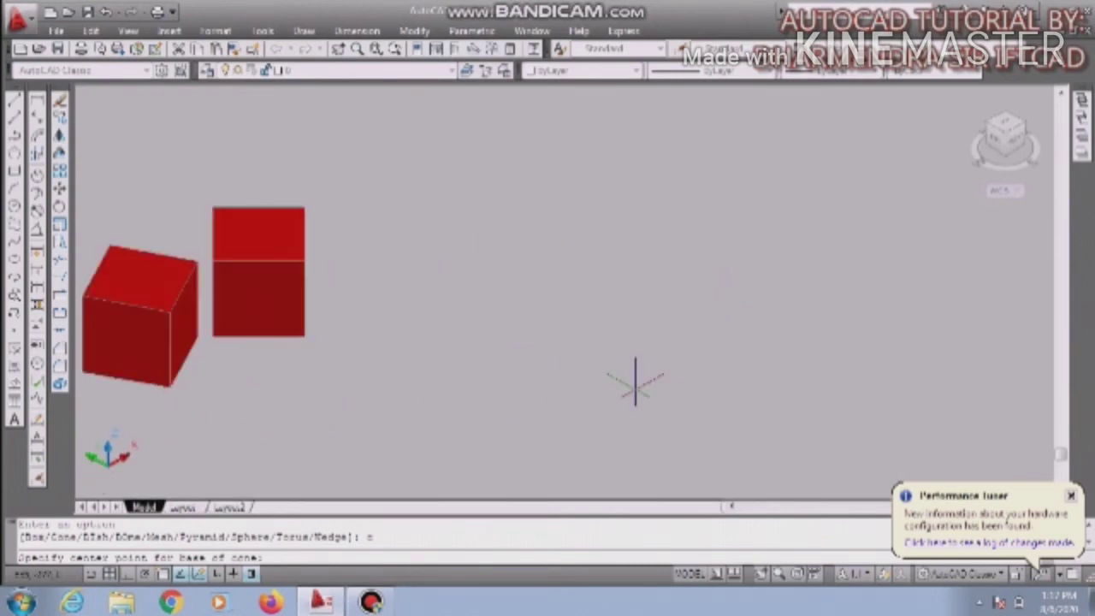
left_click(608, 334)
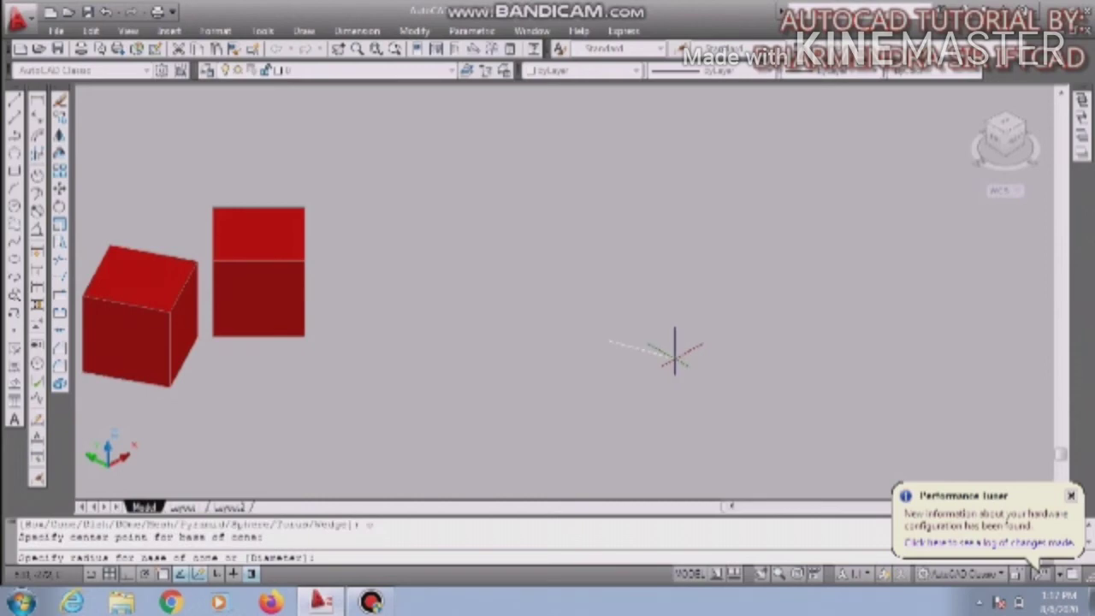
type("20")
key("Return")
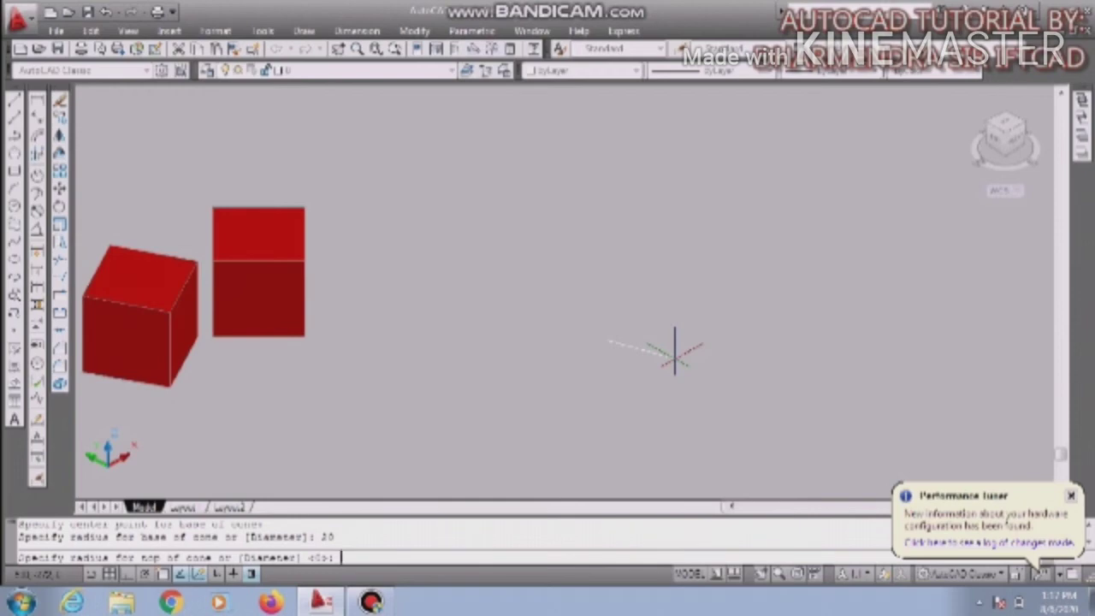
type("5")
key("Return")
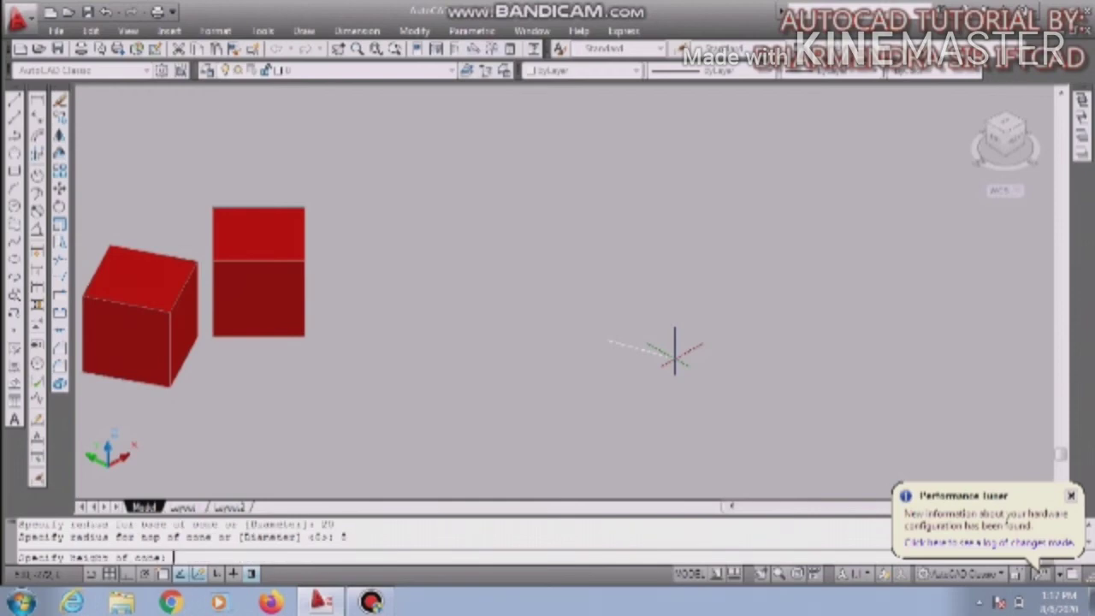
type("30")
key("Return")
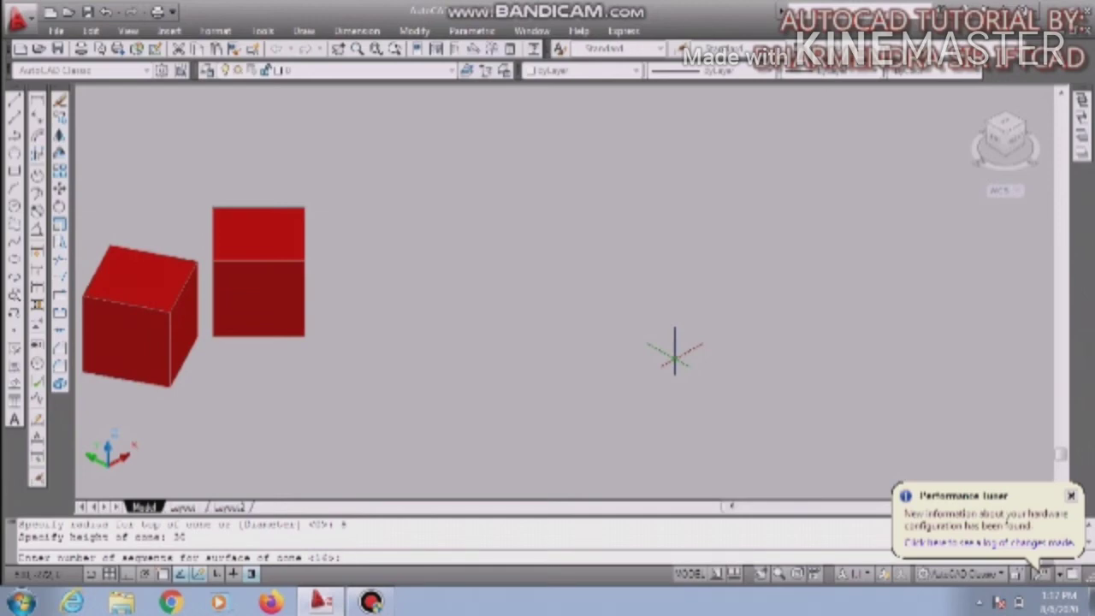
key("Return")
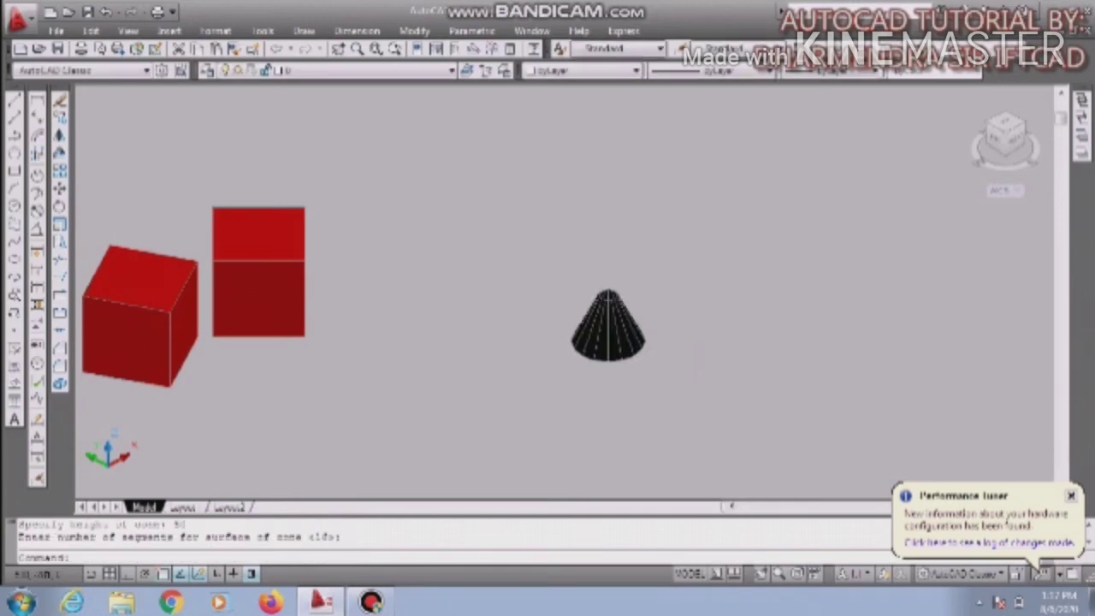
Colour the cone Yellow and pan so the red boxes are back in view.
scroll(612, 329, "up", 3)
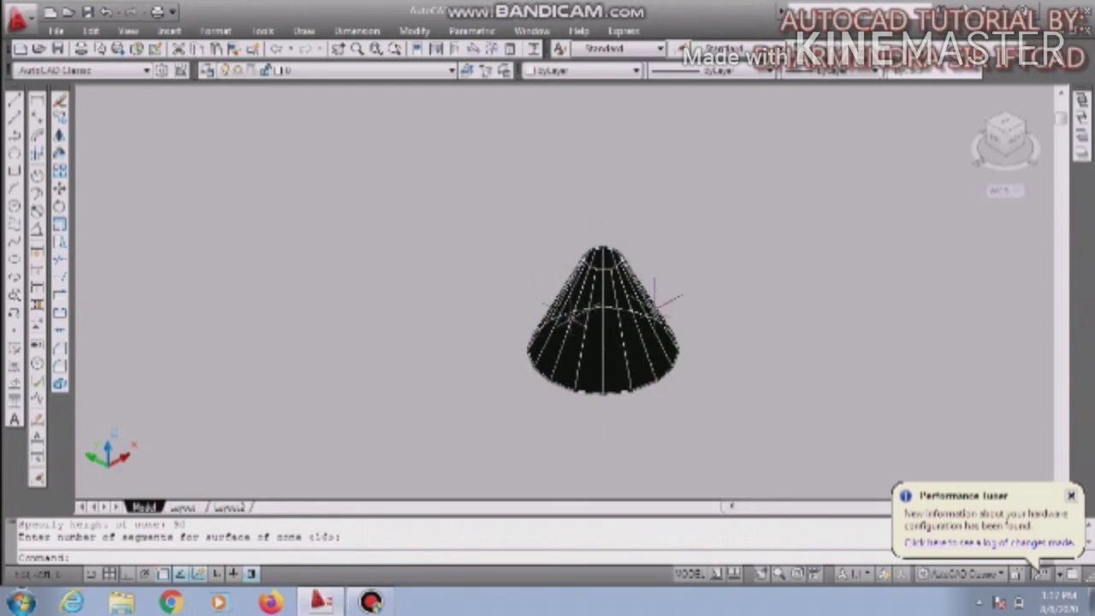
left_click(670, 321)
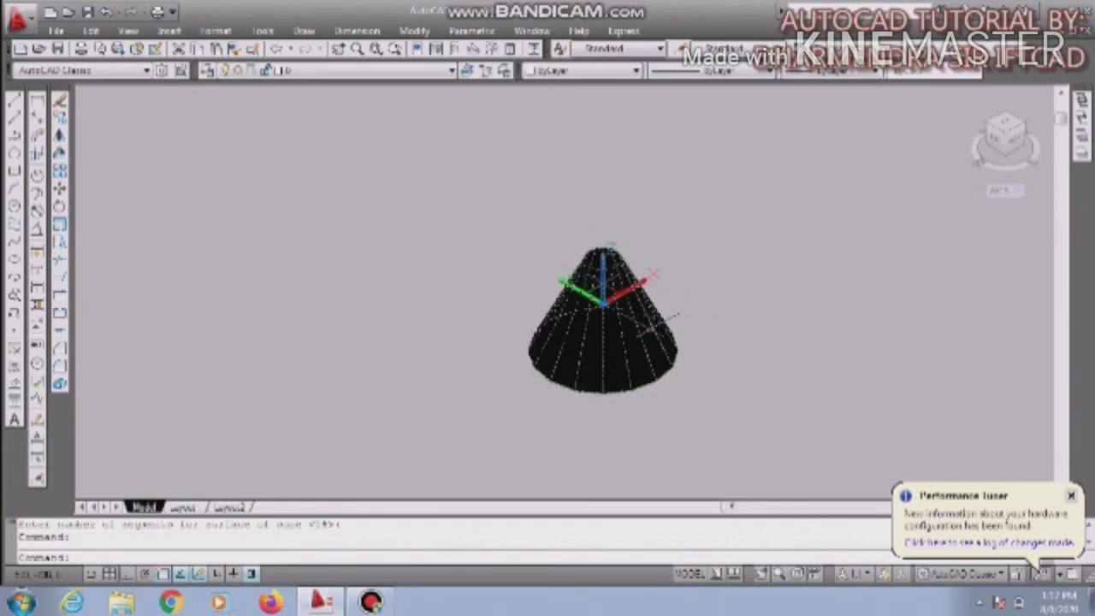
left_click(633, 70)
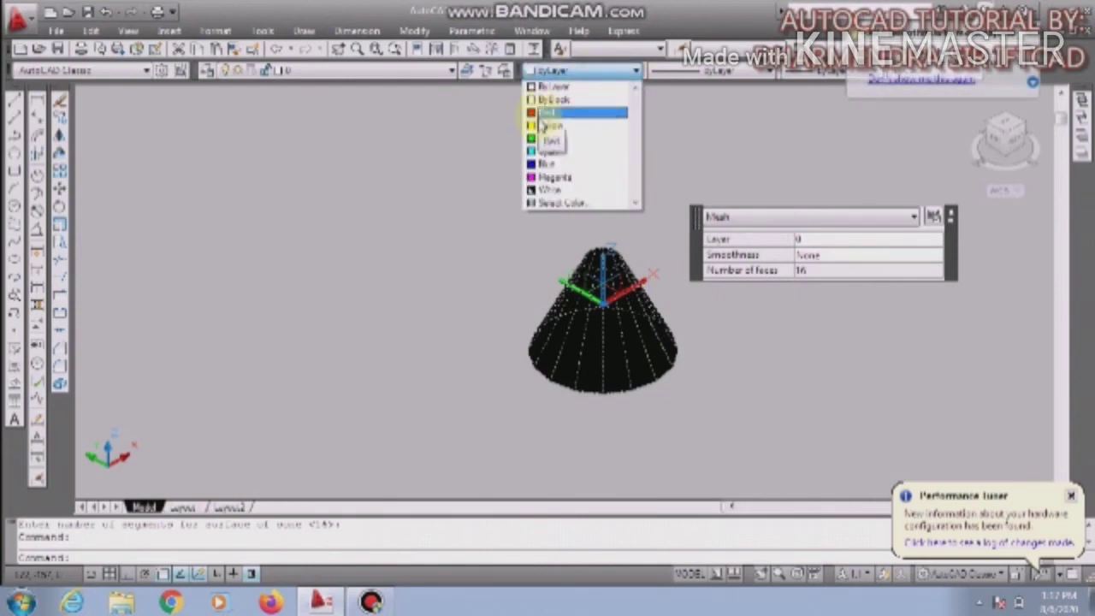
left_click(544, 125)
key("Escape")
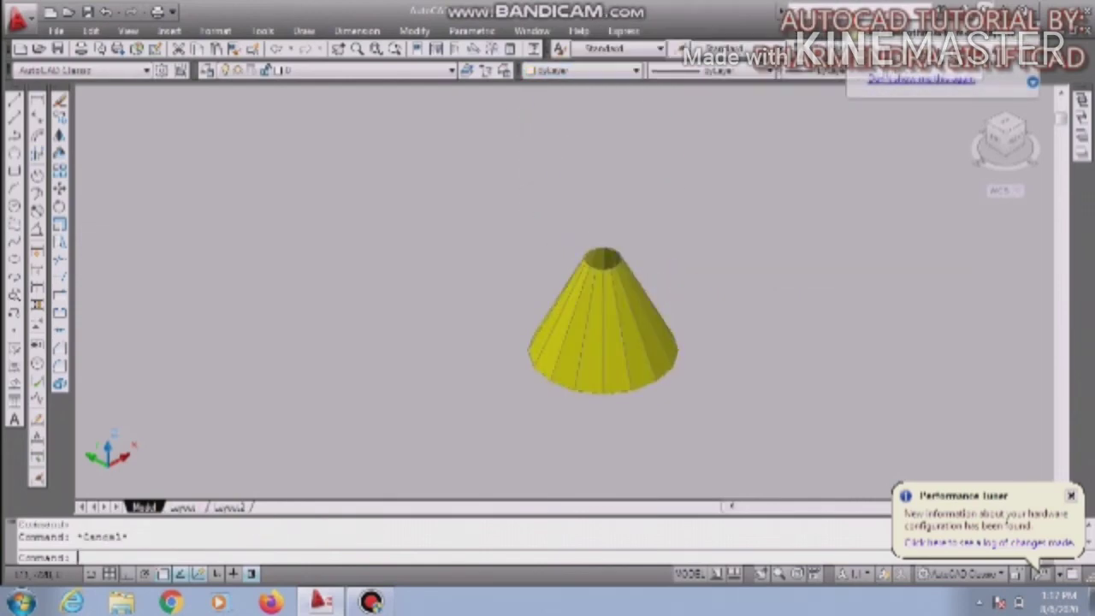
key("Escape")
scroll(696, 281, "up", 3)
scroll(700, 308, "down", 4)
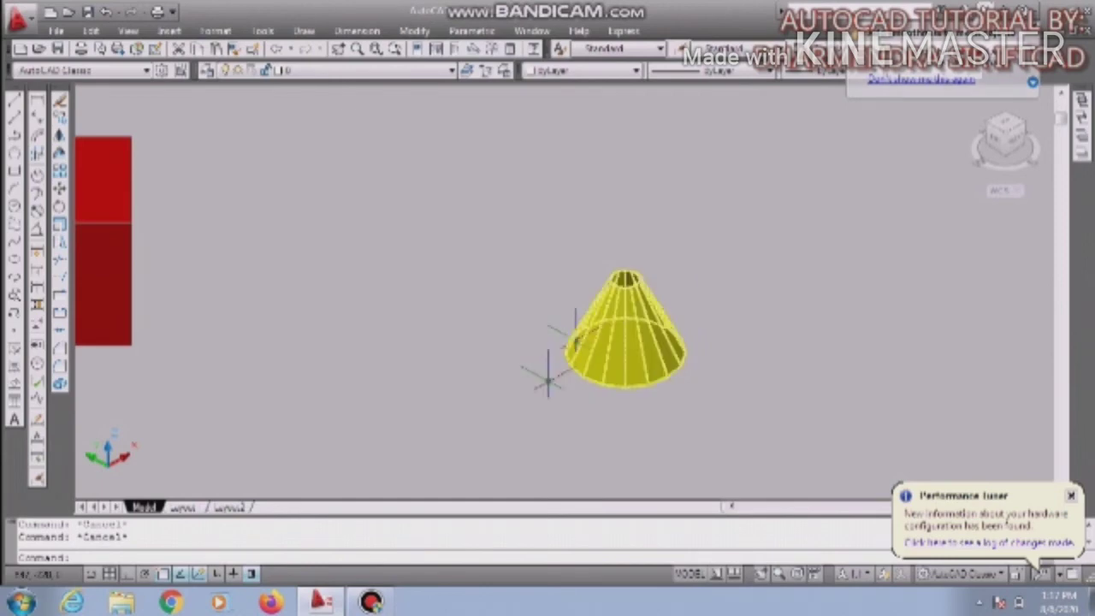
mouse_move(522, 367)
middle_mouse_down()
mouse_move(729, 255)
mouse_move(724, 211)
middle_mouse_up()
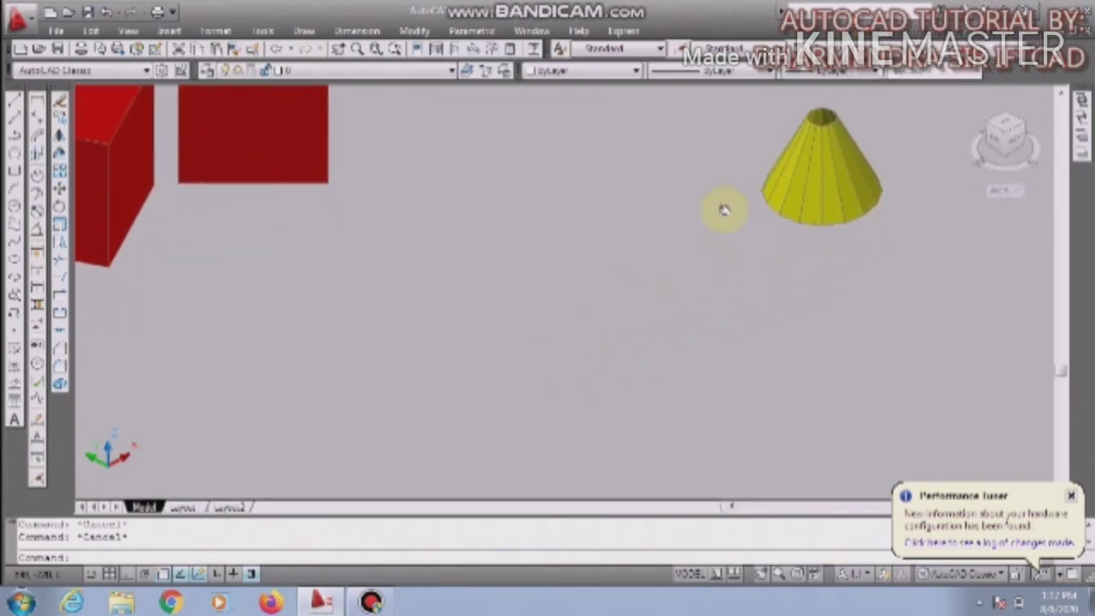
scroll(576, 306, "down", 2)
middle_click_drag(571, 361, 575, 317)
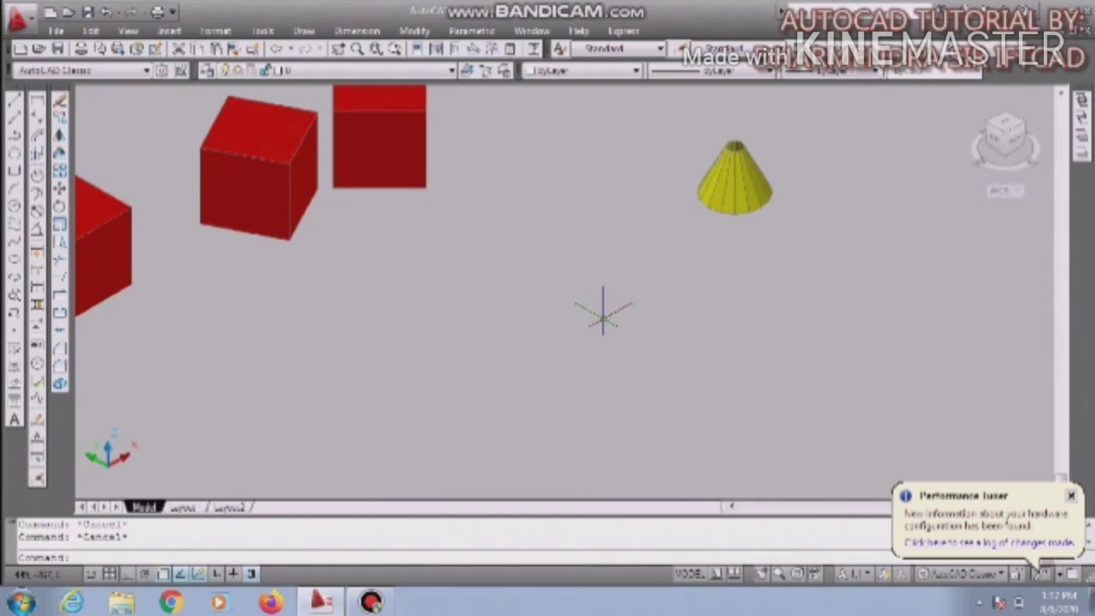
Create a radius-30 dish below the cone with 16 longitudinal and 16 latitudinal segments.
type("3d")
key("Return")
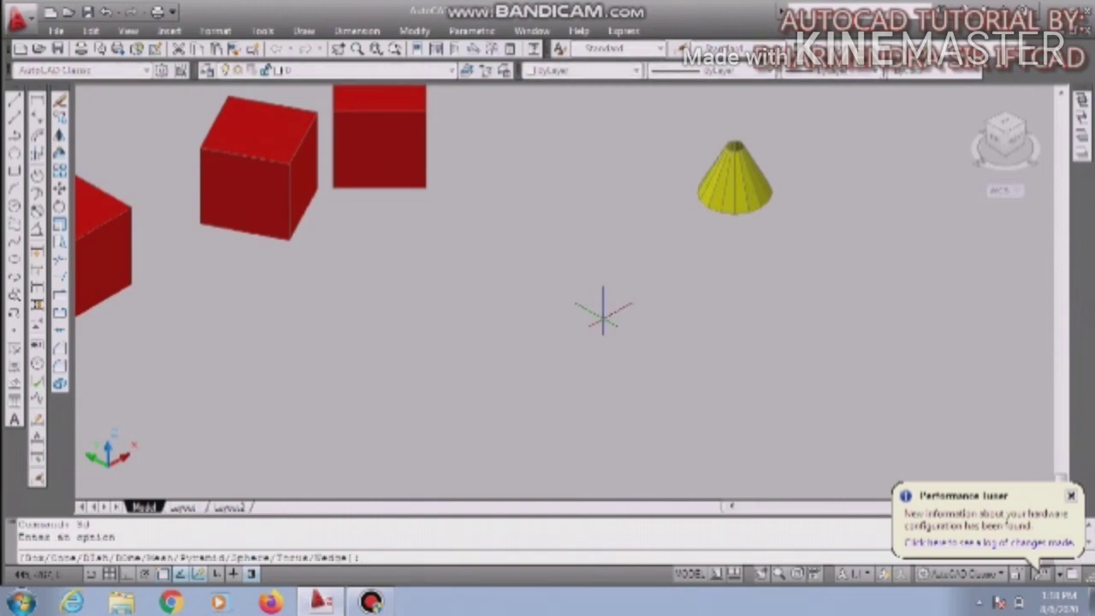
type("d")
type("i")
key("Return")
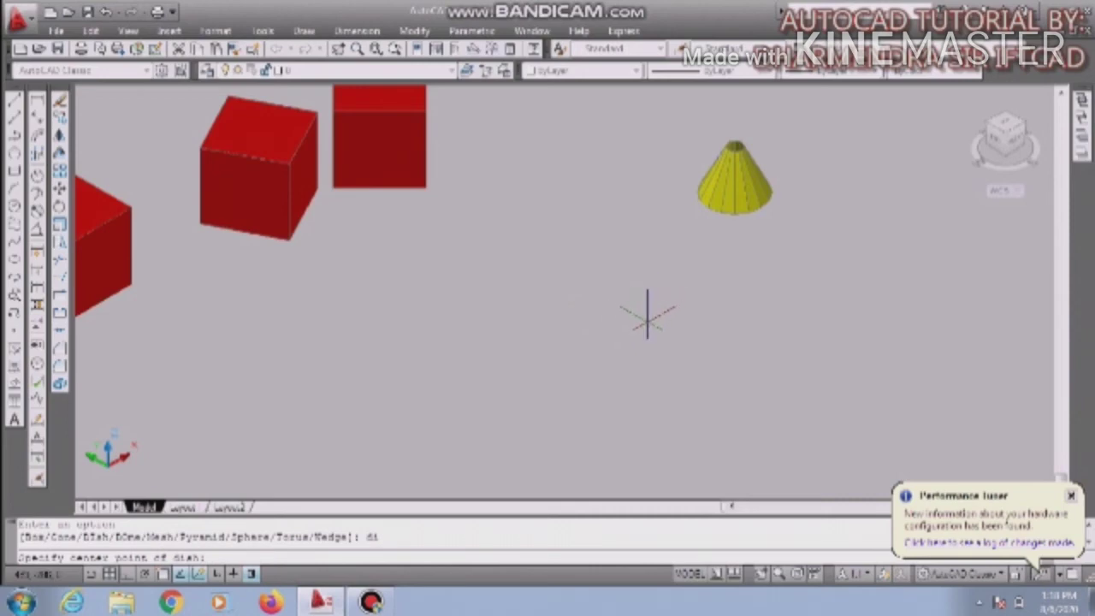
scroll(561, 325, "down", 2)
scroll(611, 394, "up", 2)
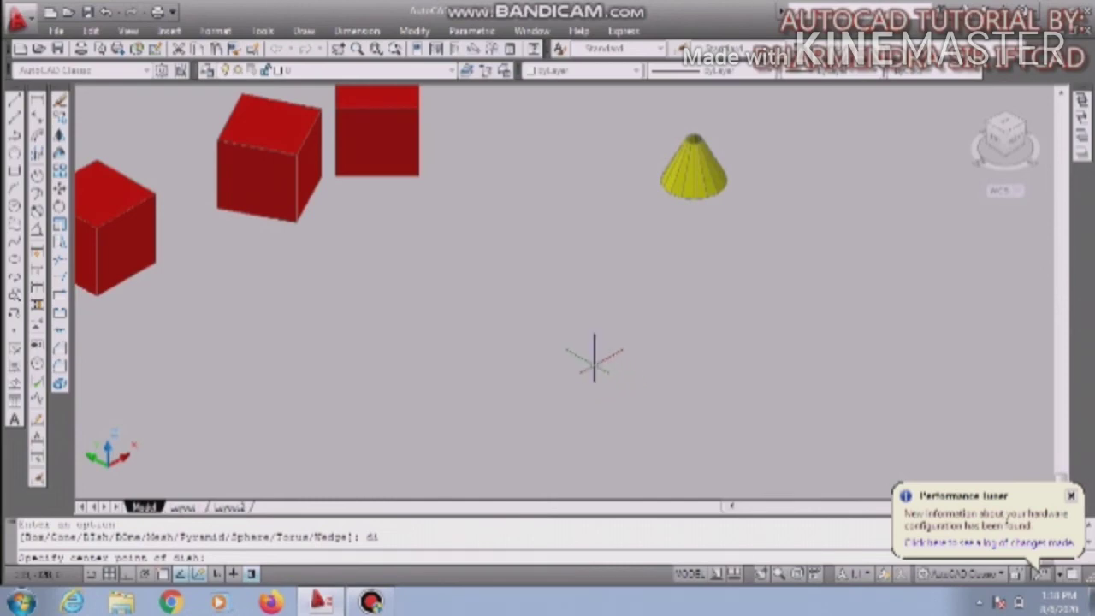
left_click(577, 343)
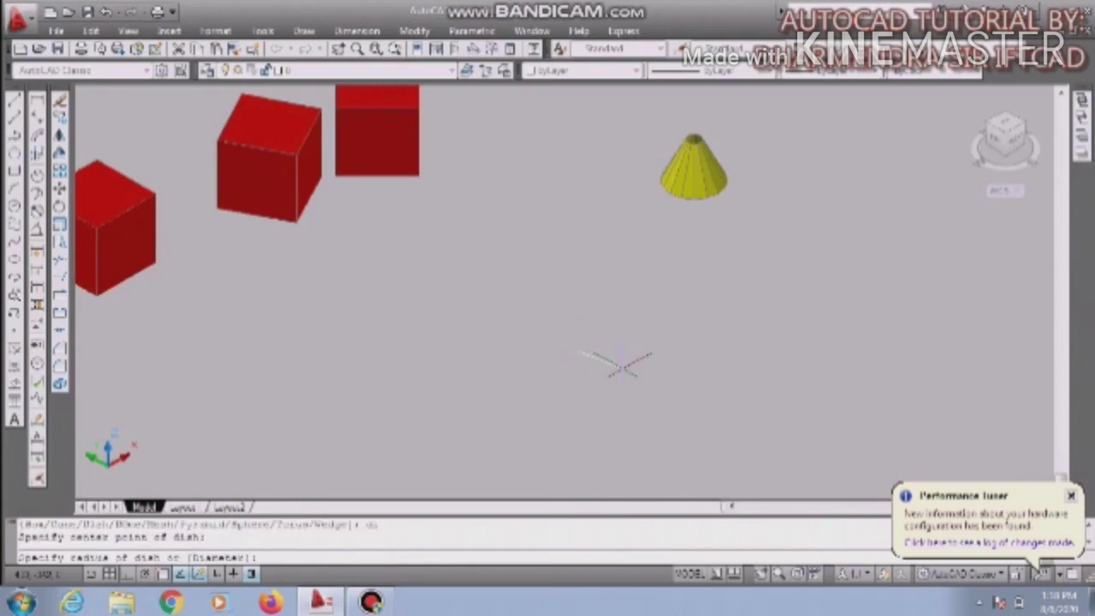
type("3")
type("0")
key("Return")
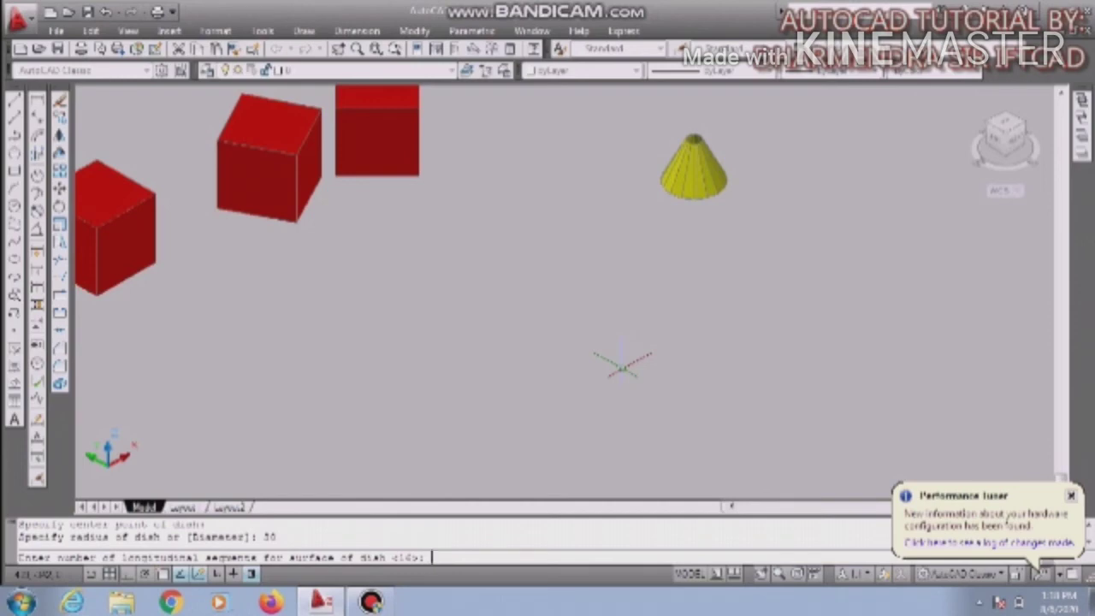
key("Return")
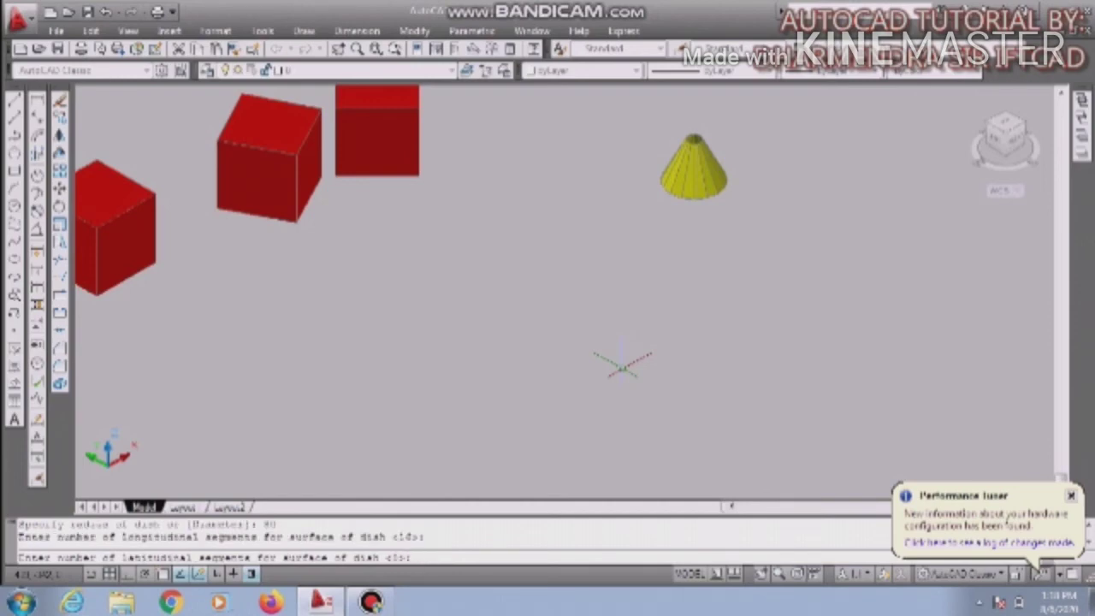
type("1")
type("6")
key("Return")
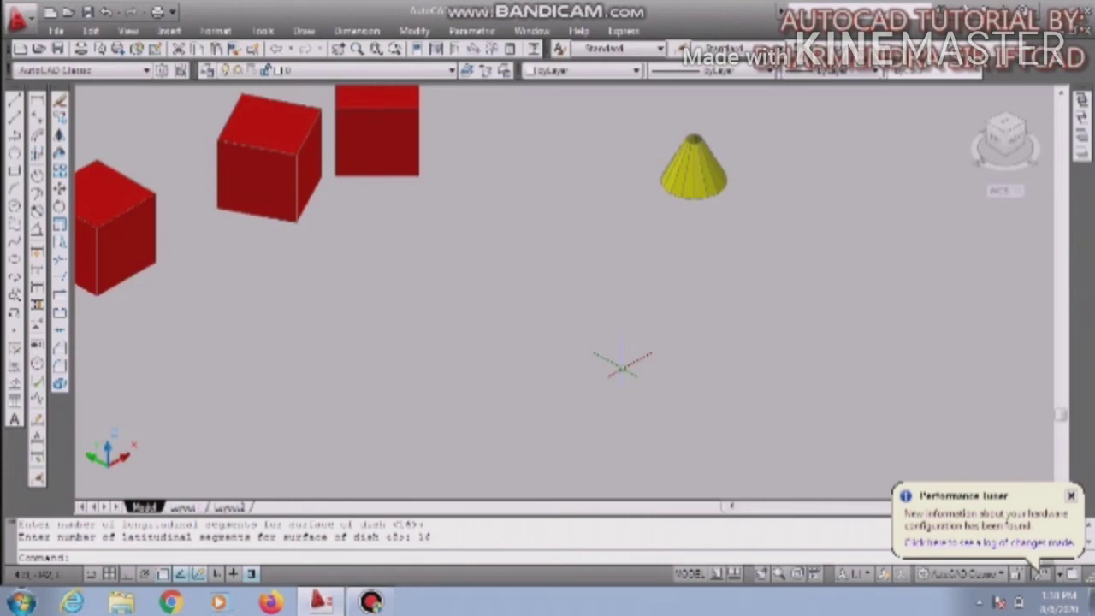
scroll(622, 364, "down", 3)
scroll(613, 389, "up", 3)
scroll(613, 390, "up", 3)
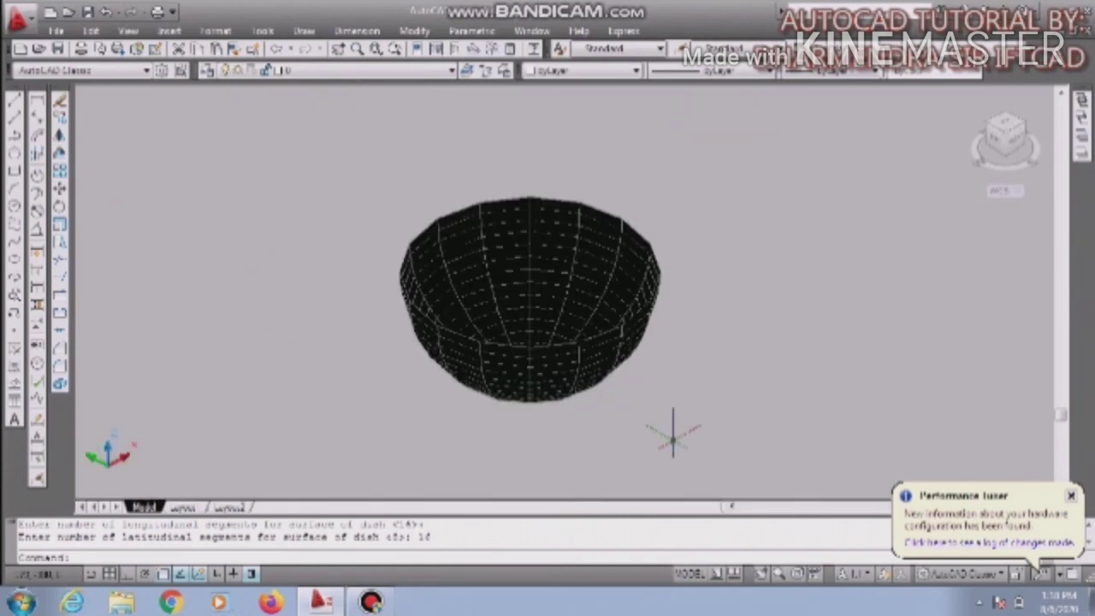
Window-select the dish, set its colour to Yellow, and shift the view slightly.
left_click(672, 433)
left_click(533, 288)
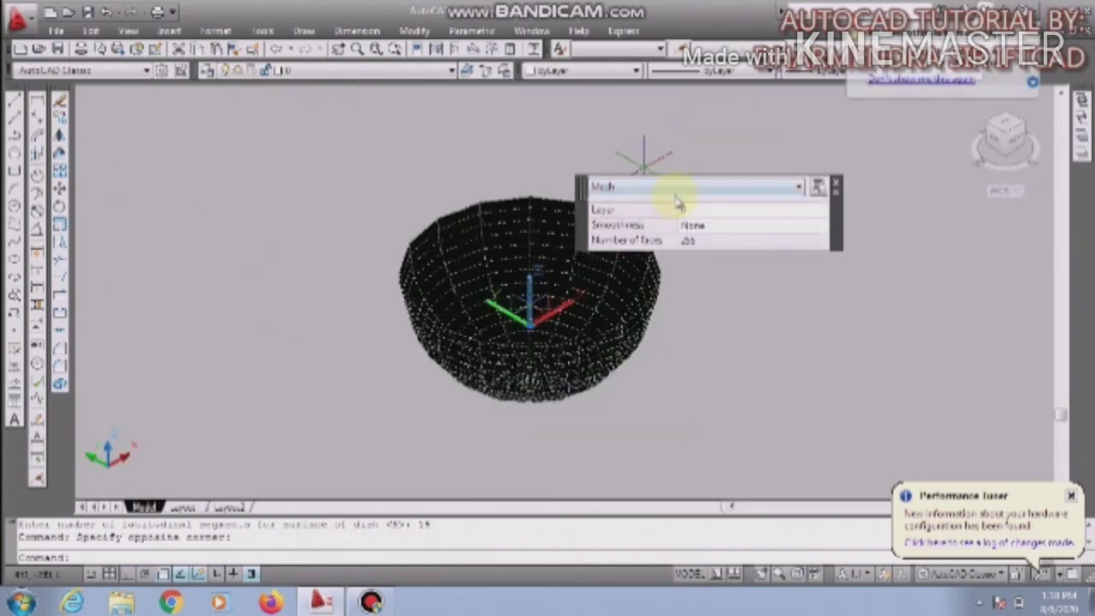
left_click(582, 70)
left_click(539, 126)
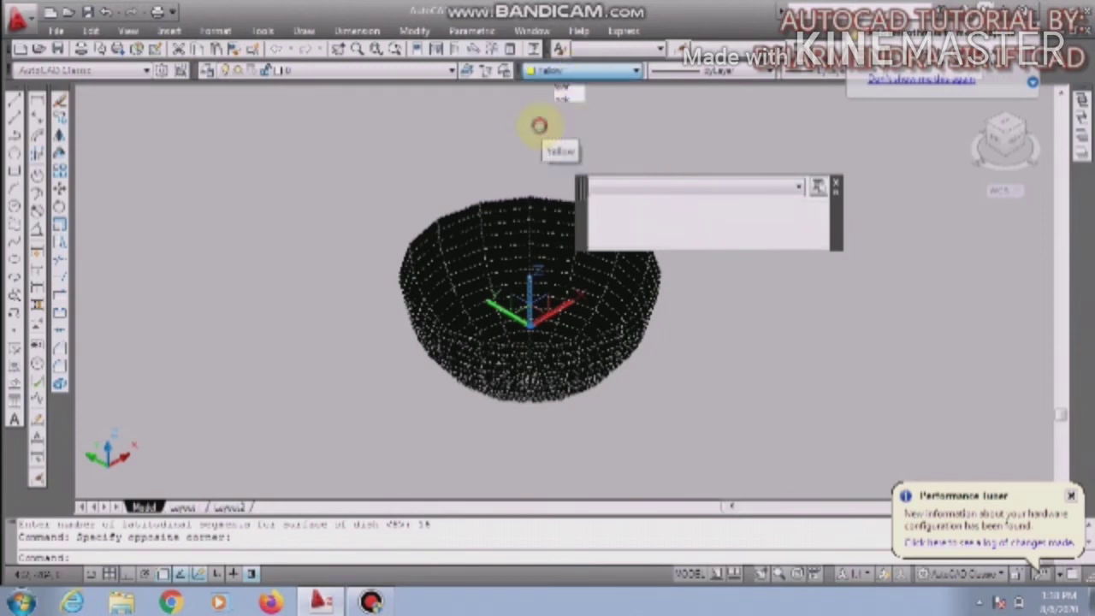
key("Escape")
scroll(699, 371, "up", 3)
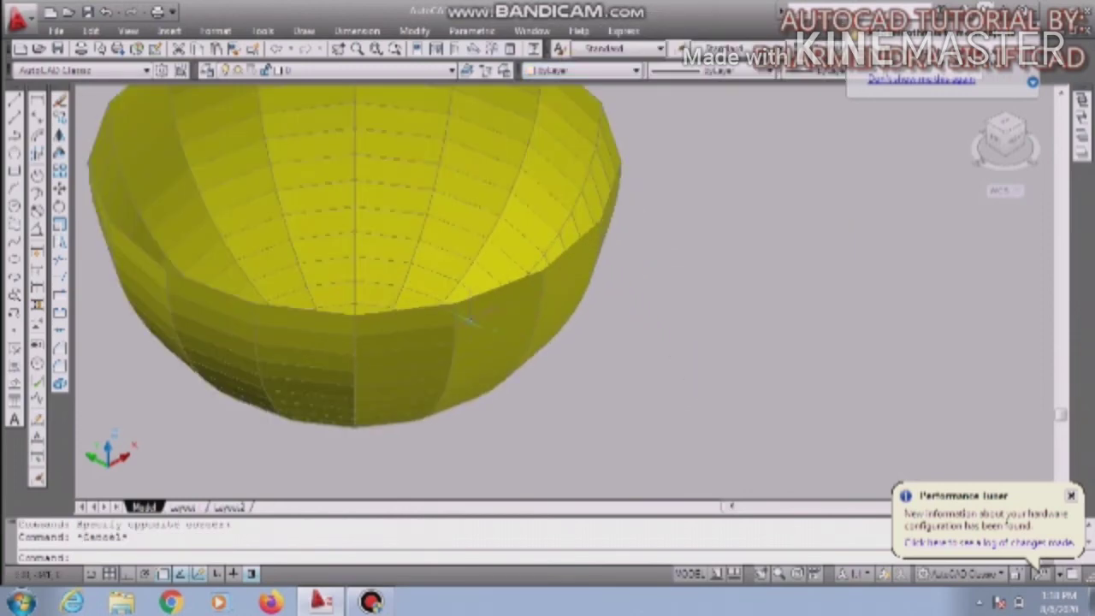
scroll(469, 318, "down", 5)
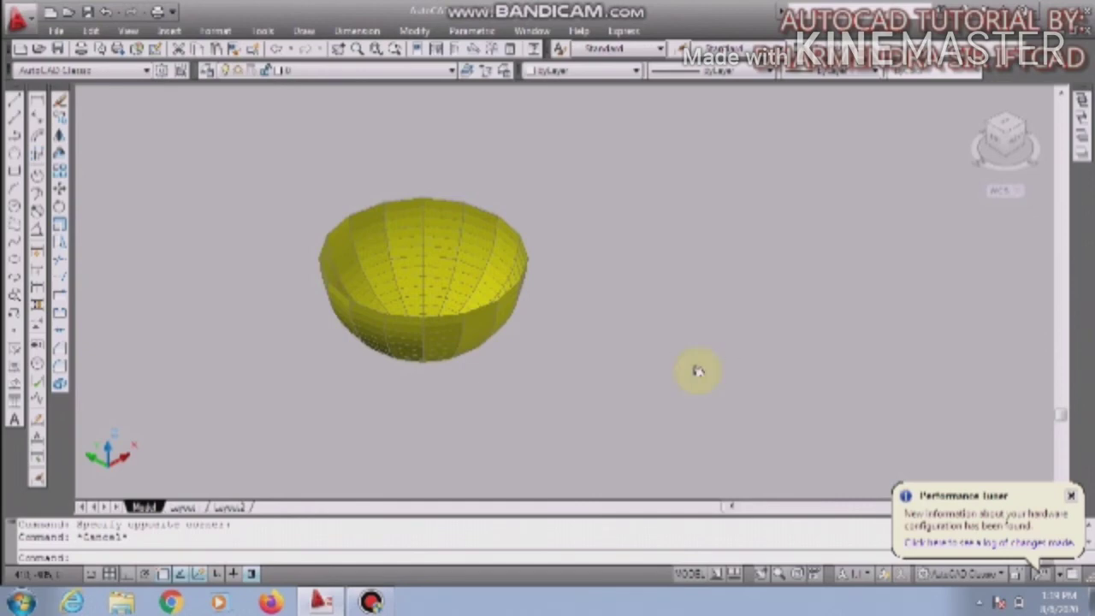
middle_click_drag(698, 371, 684, 368)
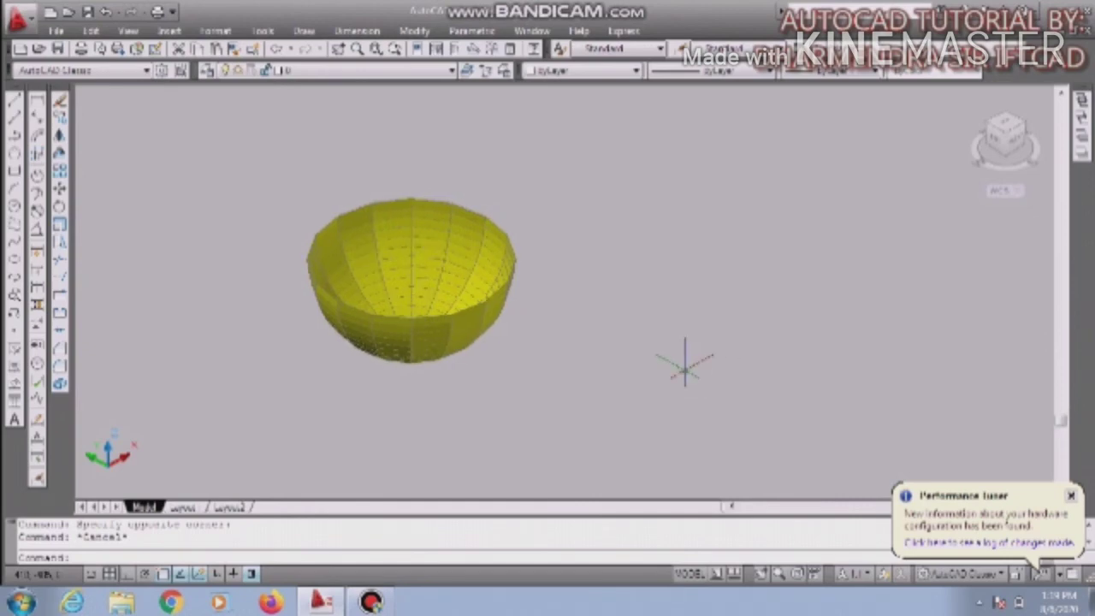
Create a 3D dome mesh of radius 30 with 16 by 16 segments right of the dish.
type("3d")
key("Return")
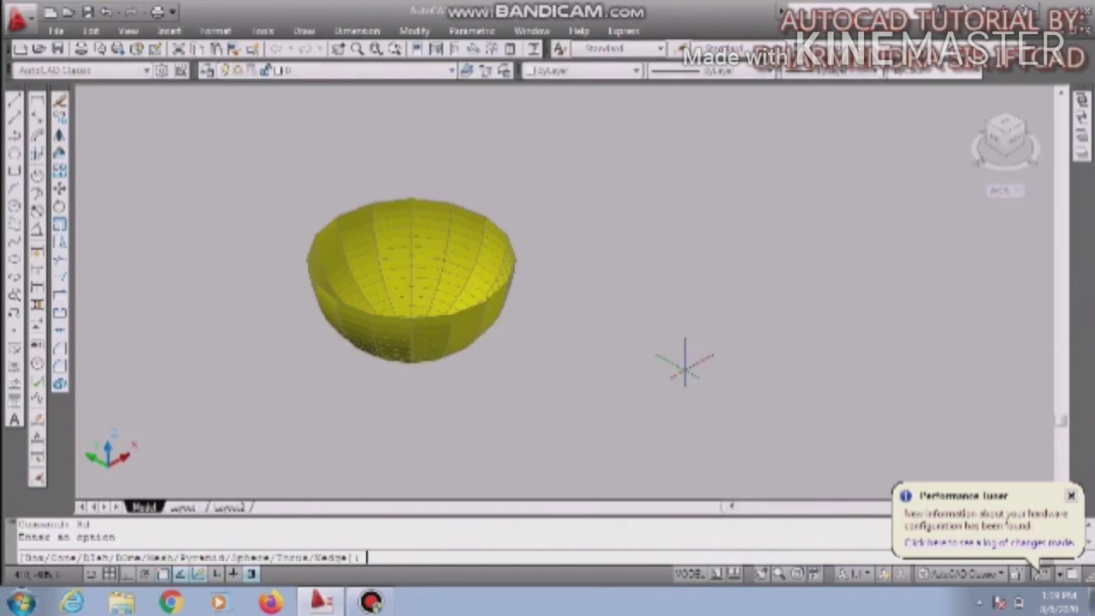
type("d")
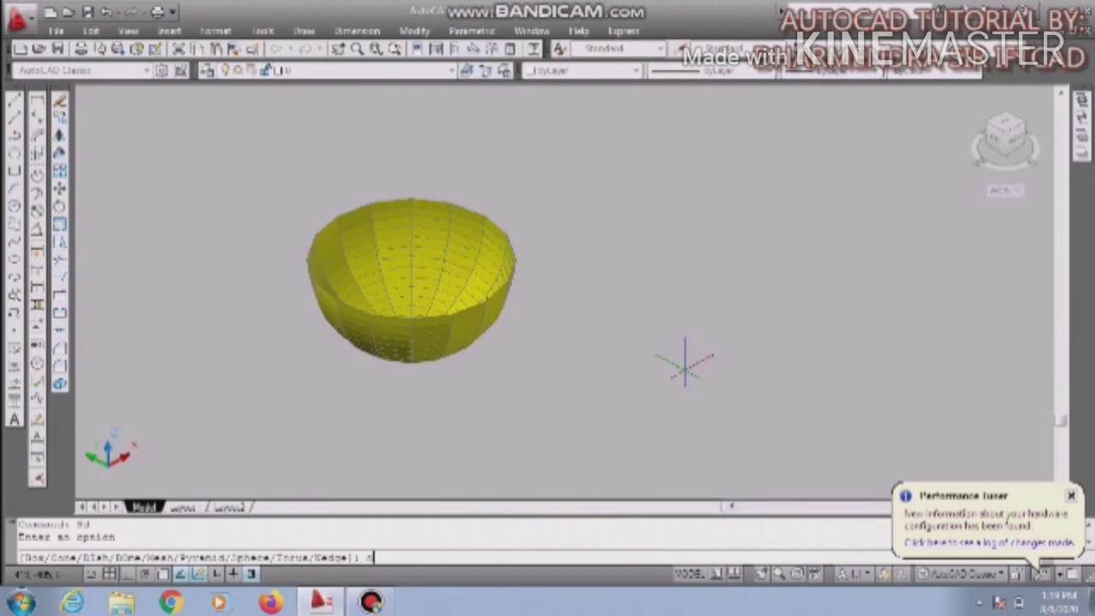
type("o")
key("Return")
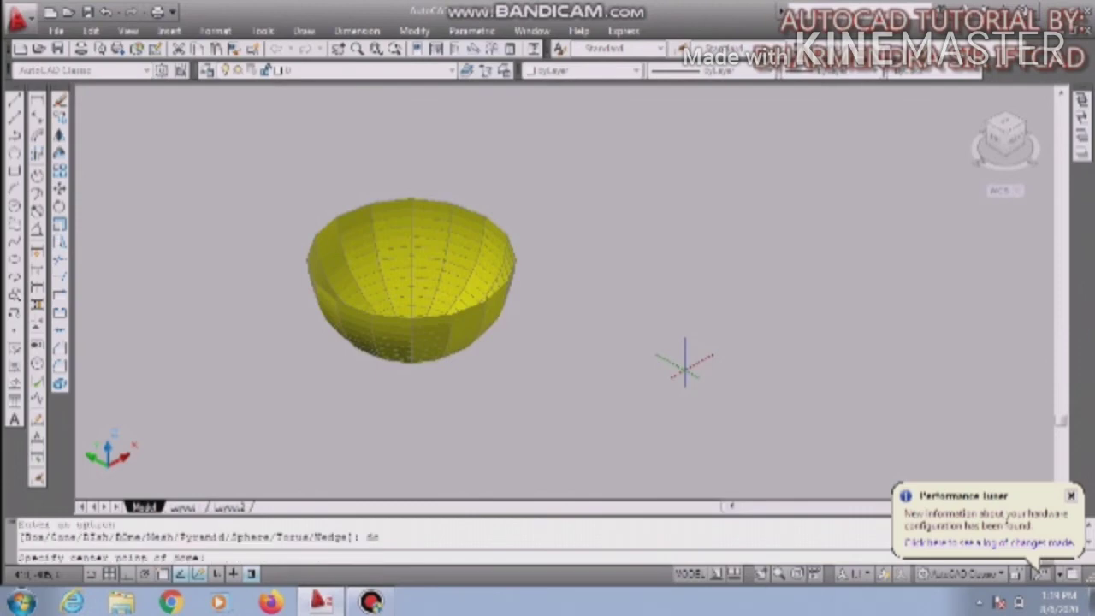
left_click(753, 289)
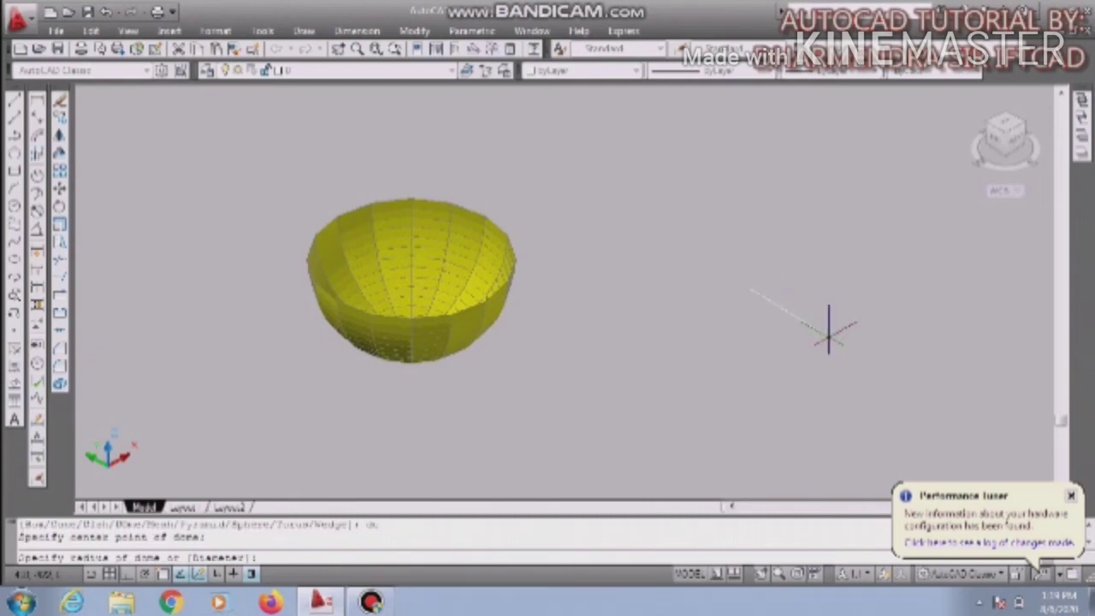
type("30")
key("Return")
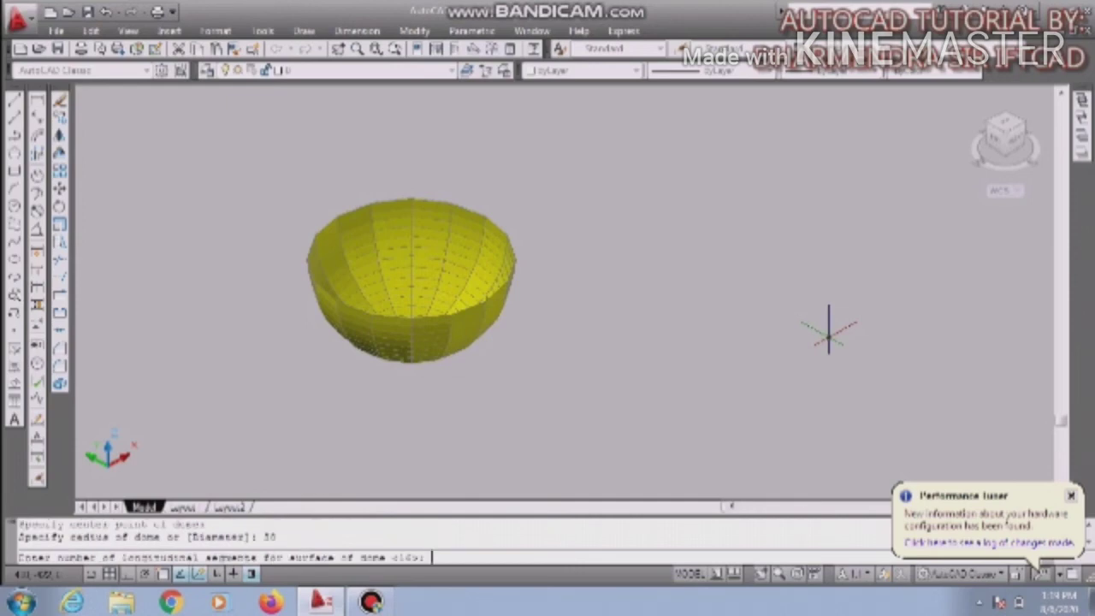
key("Return")
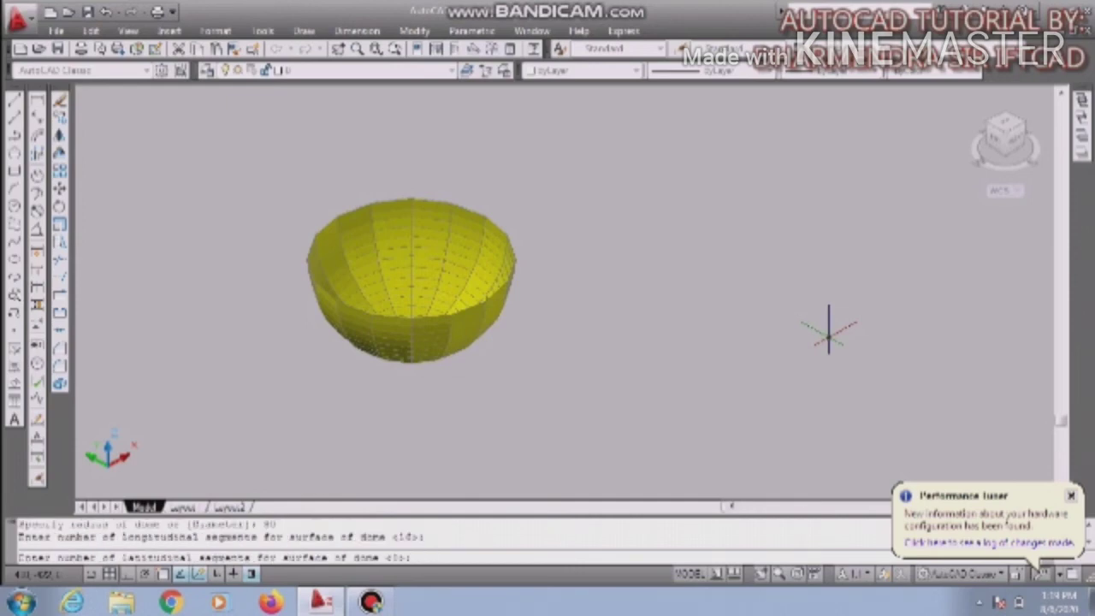
type("16")
key("Return")
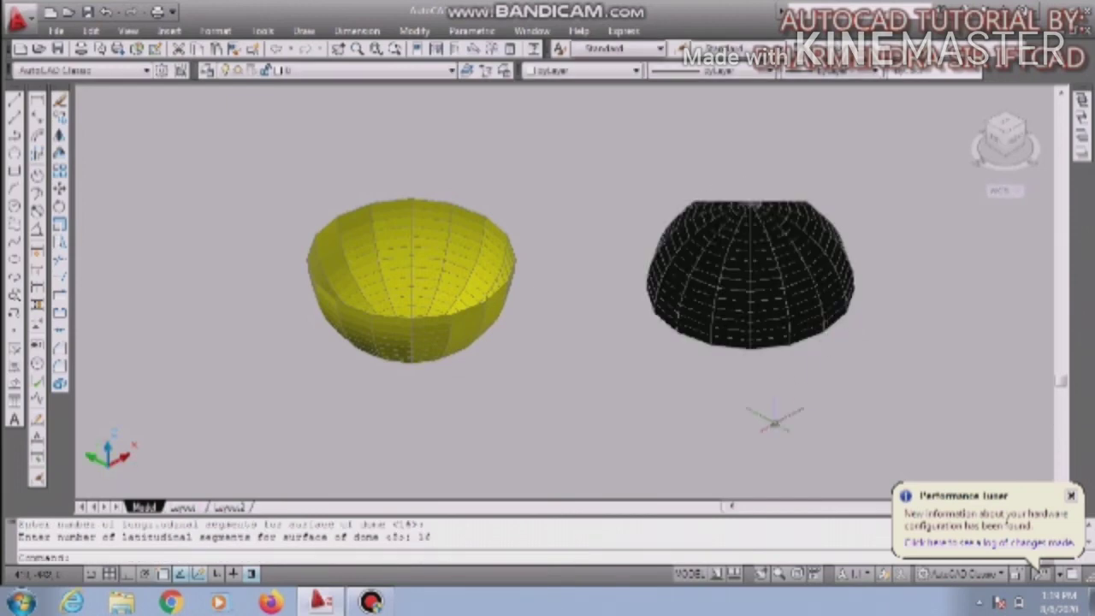
Make the black dome red, then pan so the bowl and dome shift left.
scroll(777, 416, "down", 2)
scroll(850, 396, "up", 2)
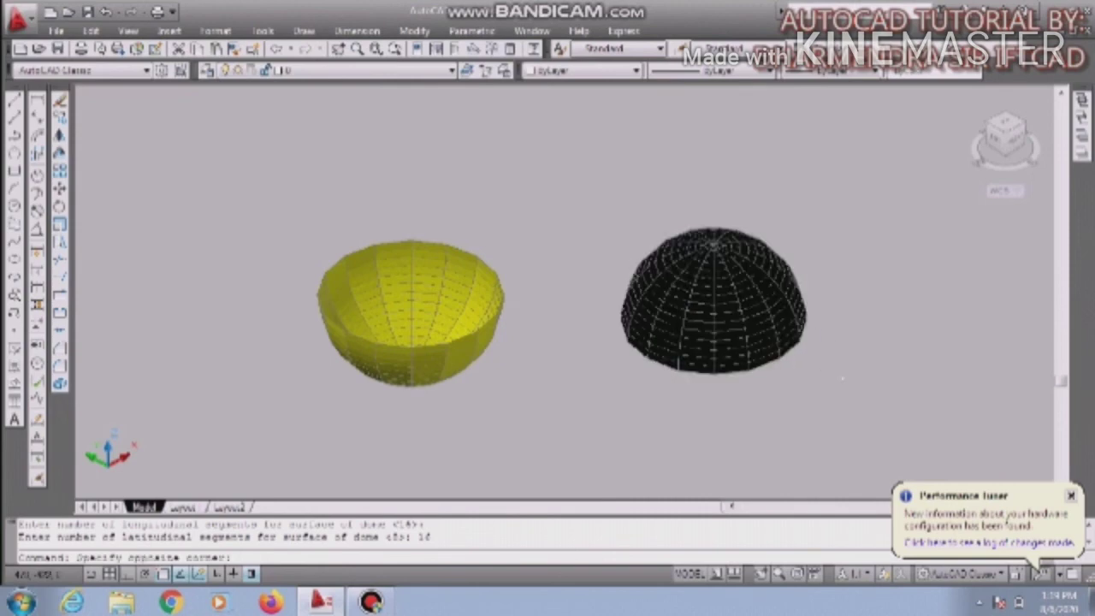
left_click(755, 329)
left_click(606, 73)
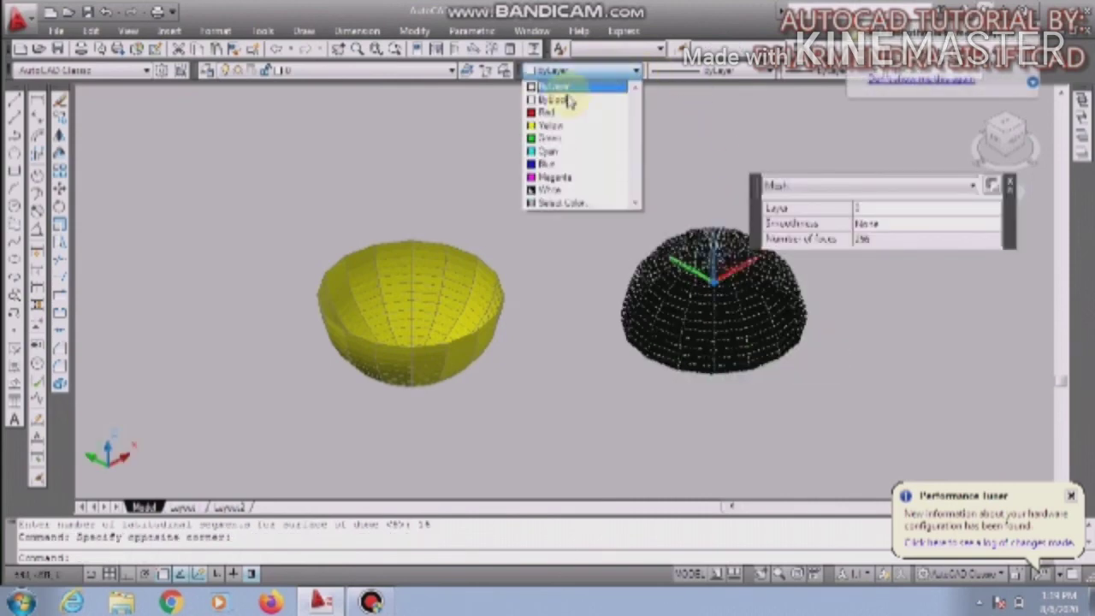
left_click(551, 110)
key("Escape")
key("Escape")
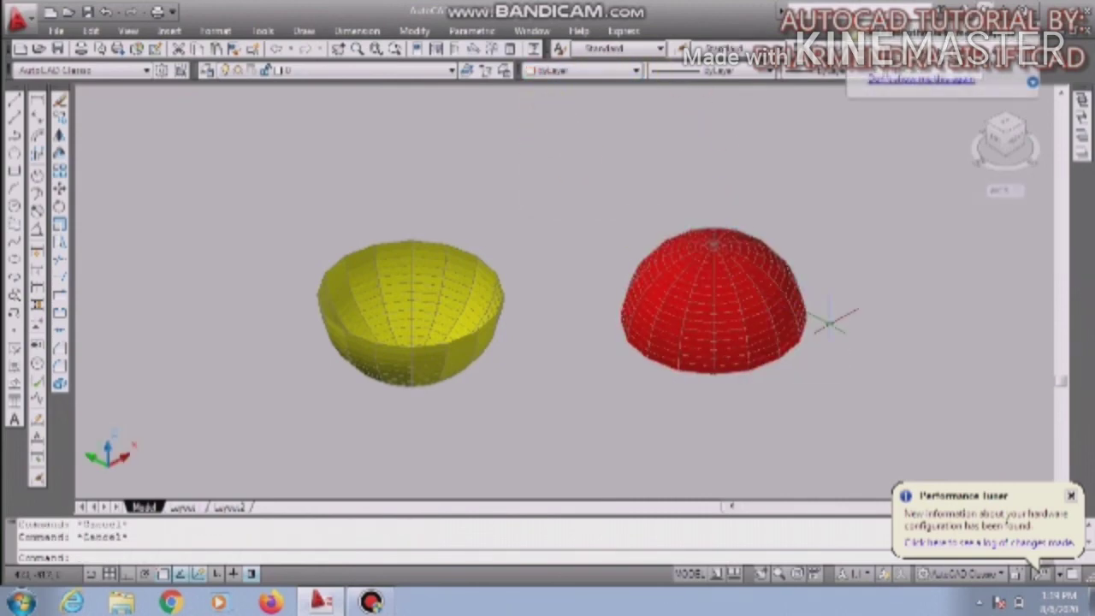
scroll(822, 312, "up", 1)
scroll(895, 330, "down", 1)
middle_click_drag(896, 330, 736, 313)
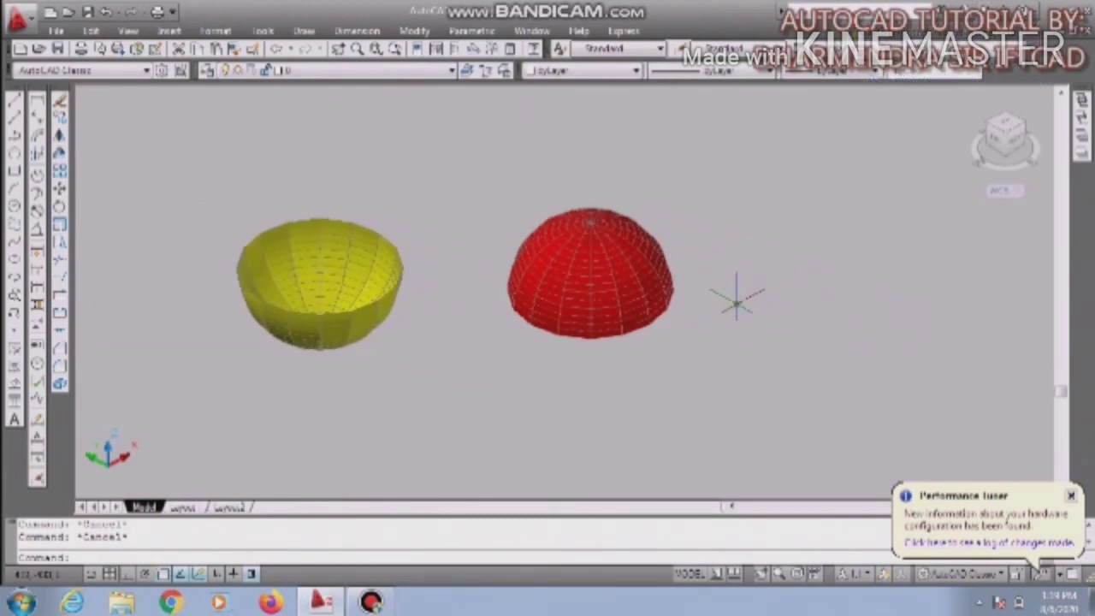
type("CHPROP")
key("BackSpace")
key("BackSpace")
key("BackSpace")
key("BackSpace")
key("BackSpace")
key("BackSpace")
Start a planar 3D mesh right of the dome with Ortho on and 20-unit corners.
type("3d")
key("Return")
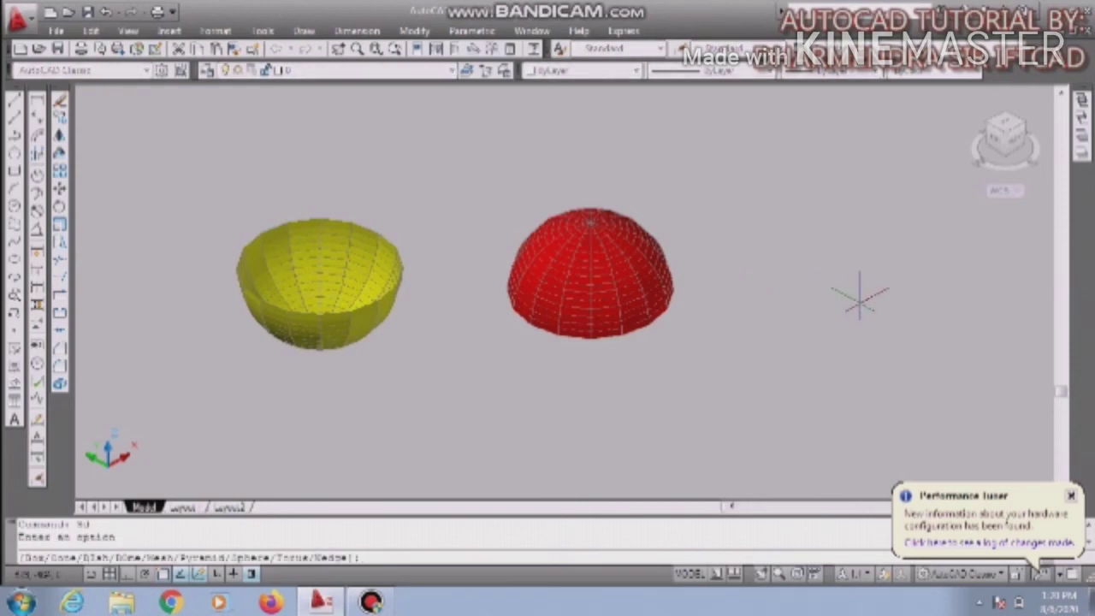
type("m")
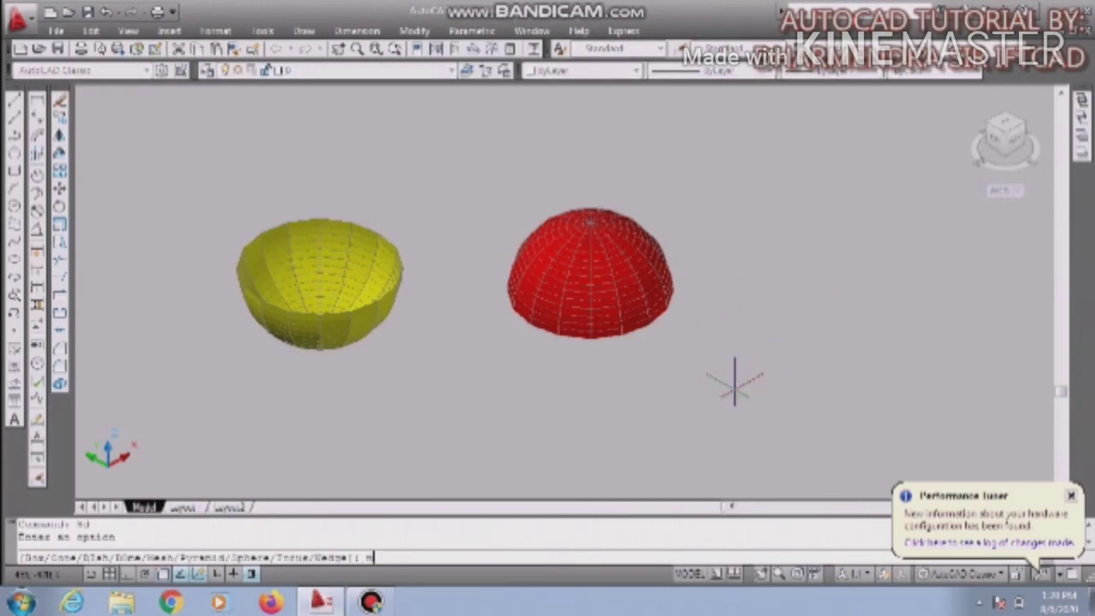
key("Return")
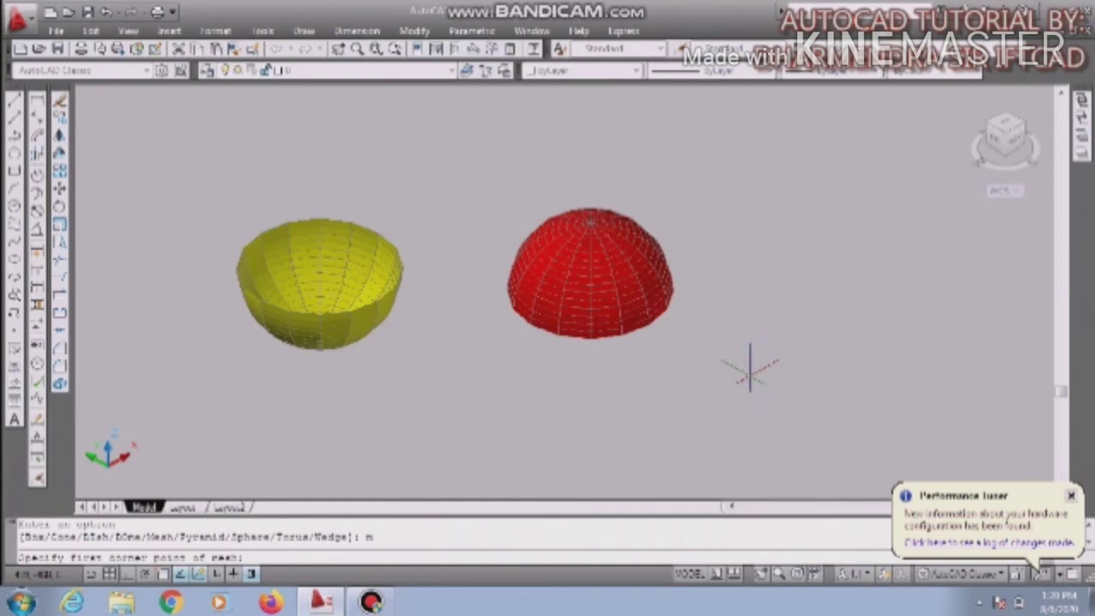
left_click(741, 365)
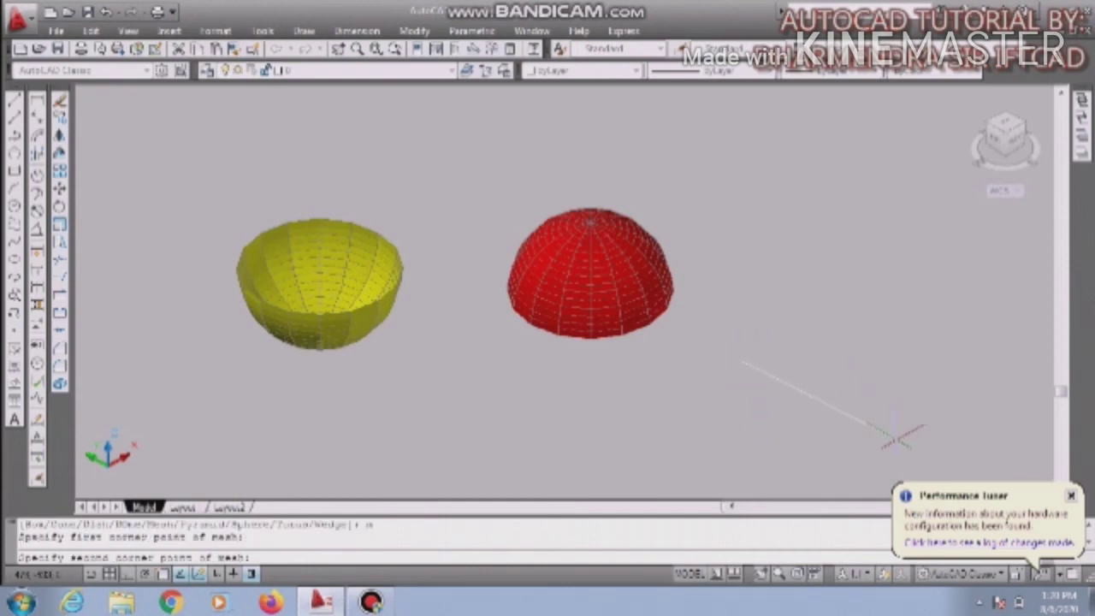
key("F8")
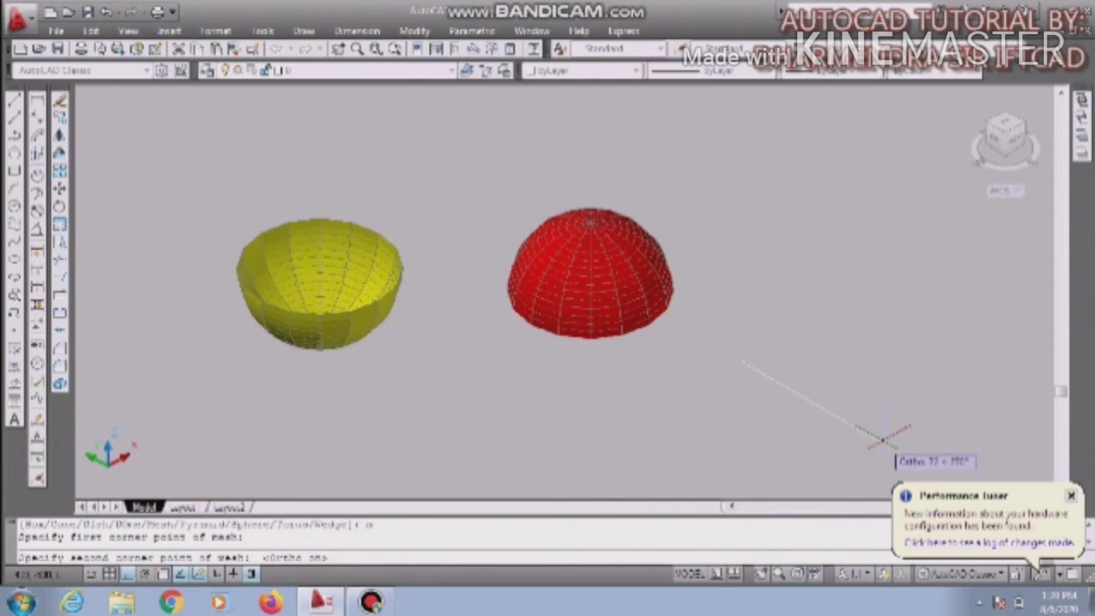
type("20")
key("Return")
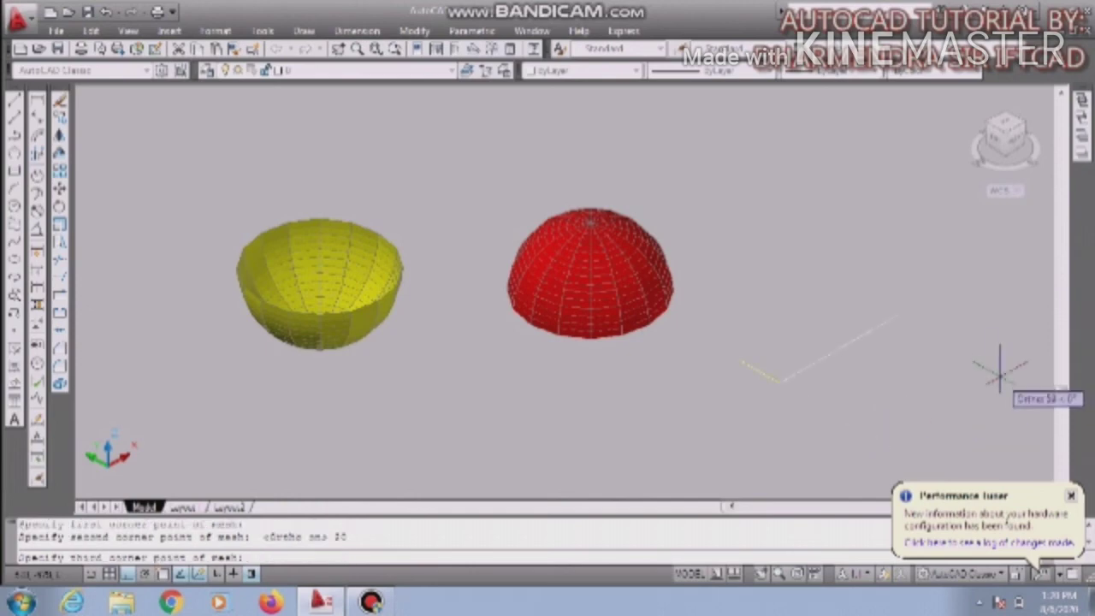
type("20")
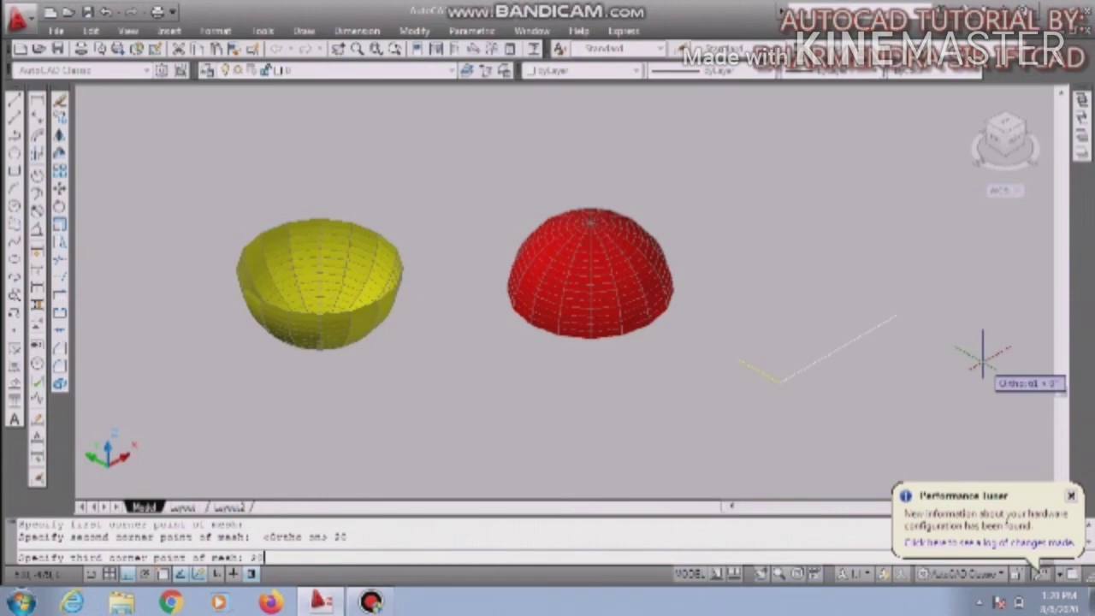
key("Return")
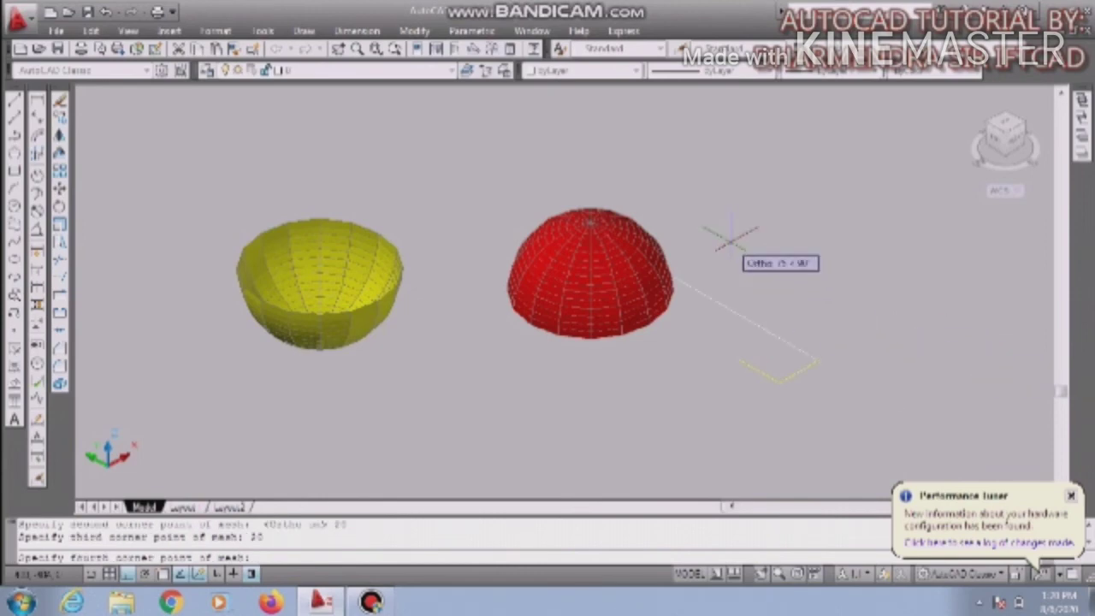
type("20")
key("Return")
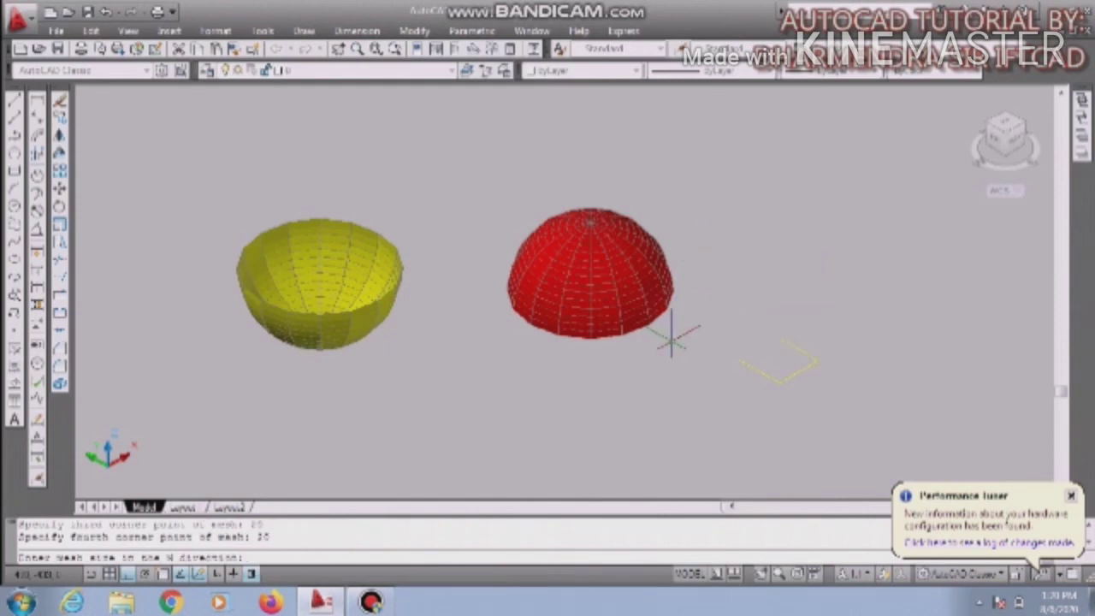
Give the mesh plane 15 by 15 M and N divisions to finish it.
scroll(672, 339, "up", 2)
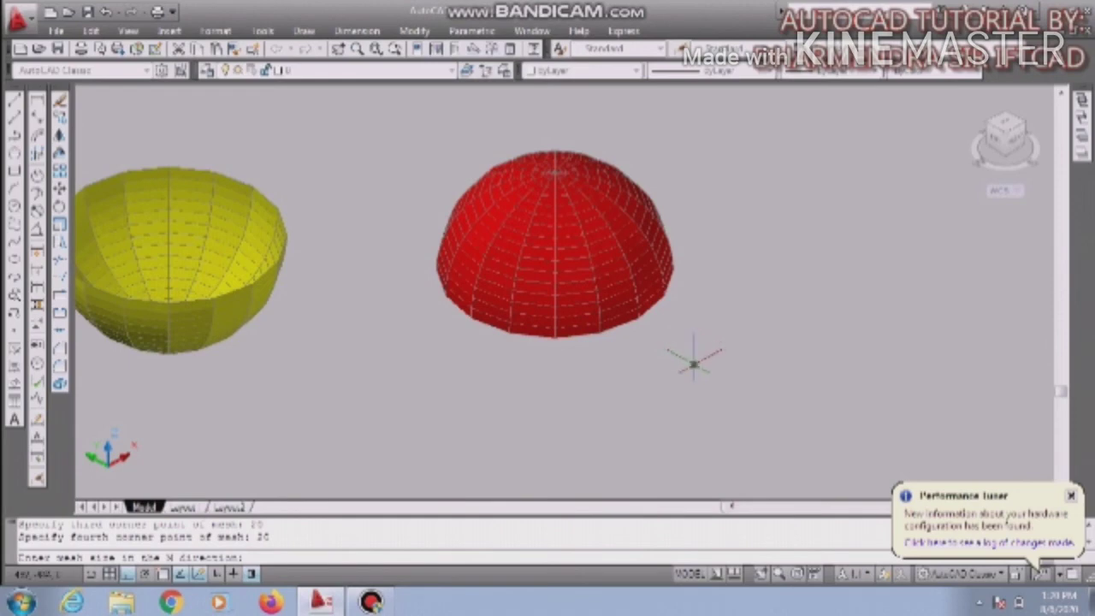
scroll(691, 347, "down", 2)
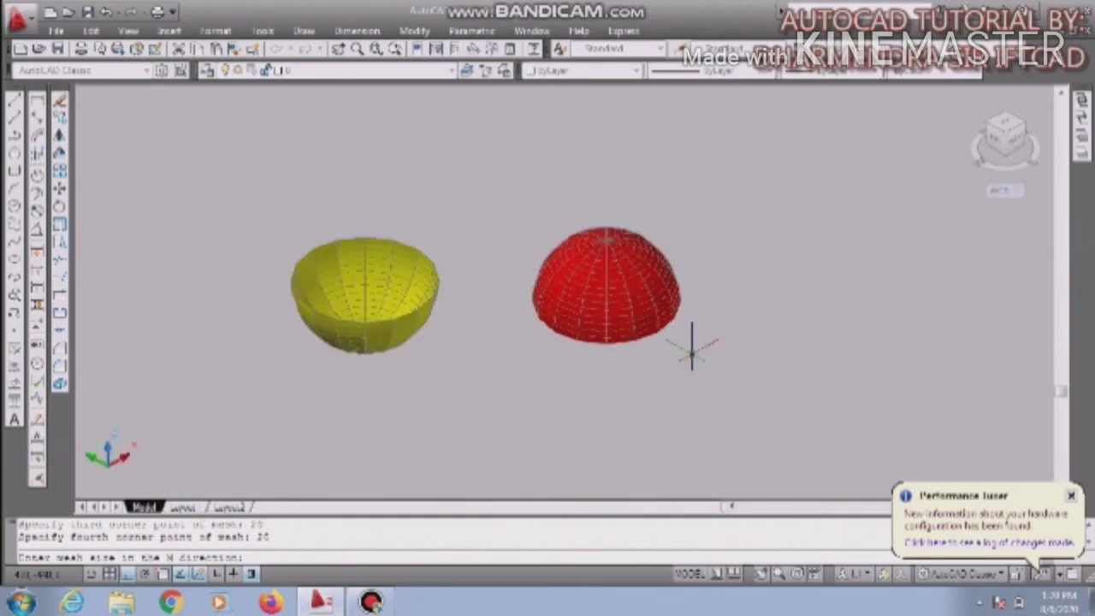
scroll(691, 349, "up", 3)
scroll(691, 347, "down", 2)
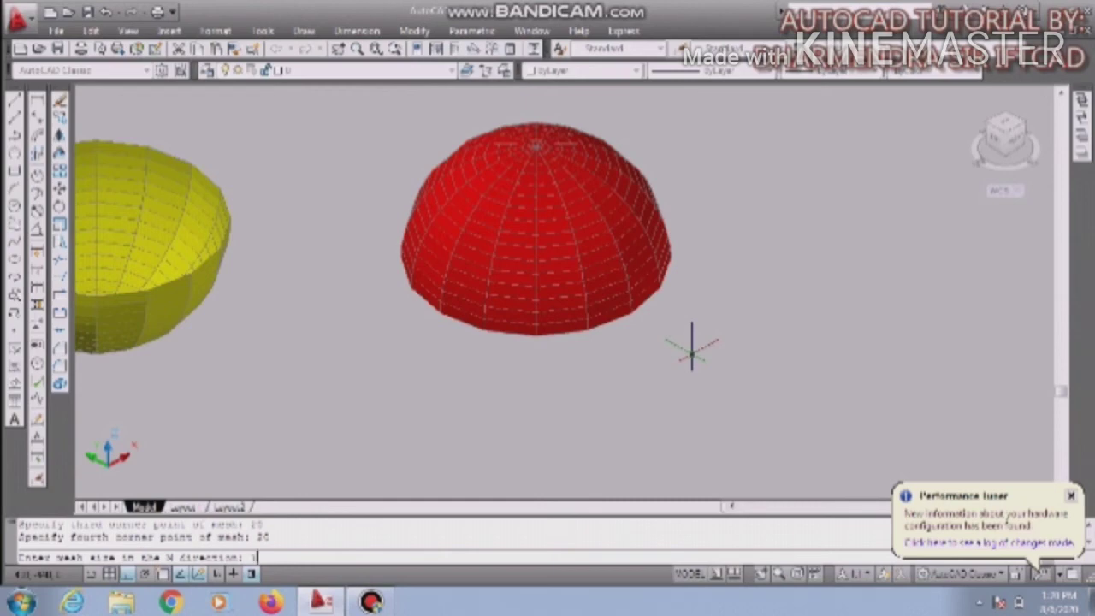
type("15")
key("Return")
type("1")
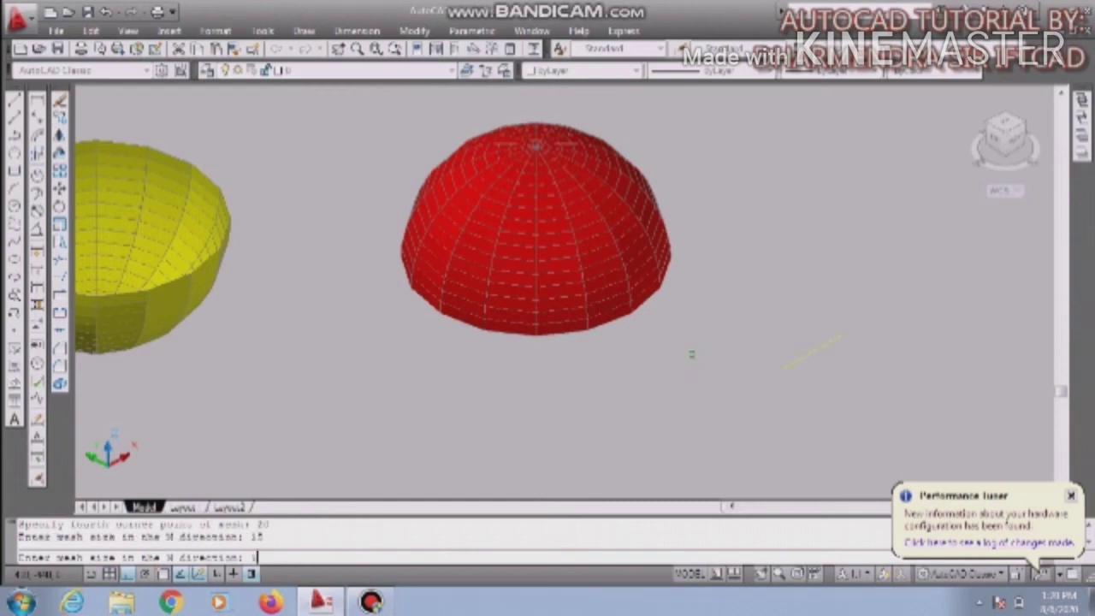
type("5")
key("Return")
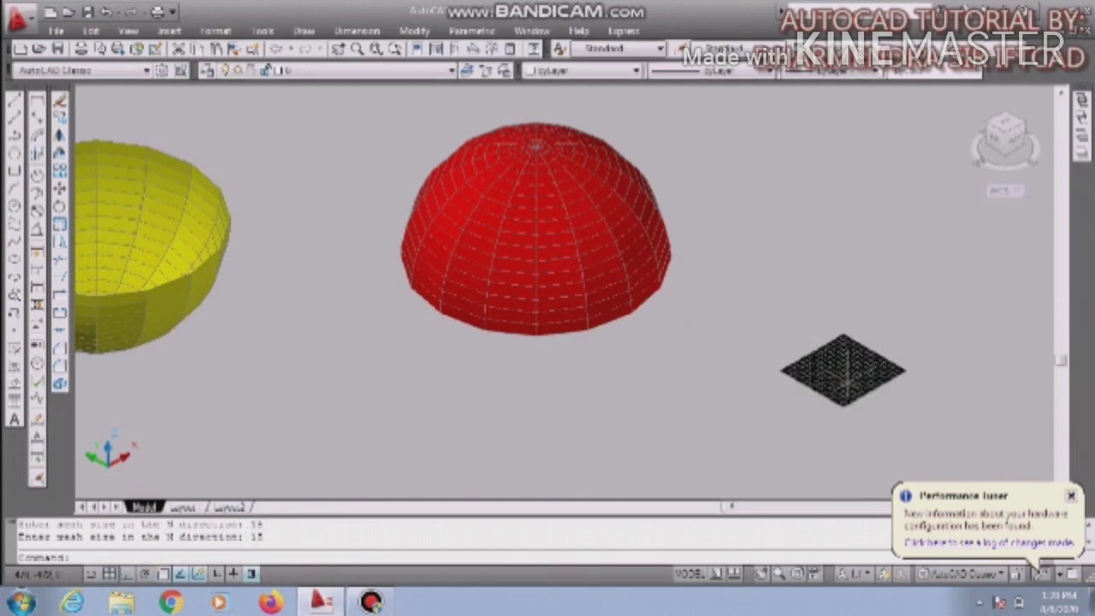
Window-select the new mesh plane and set its colour to Red.
scroll(853, 385, "up", 2)
scroll(869, 395, "up", 2)
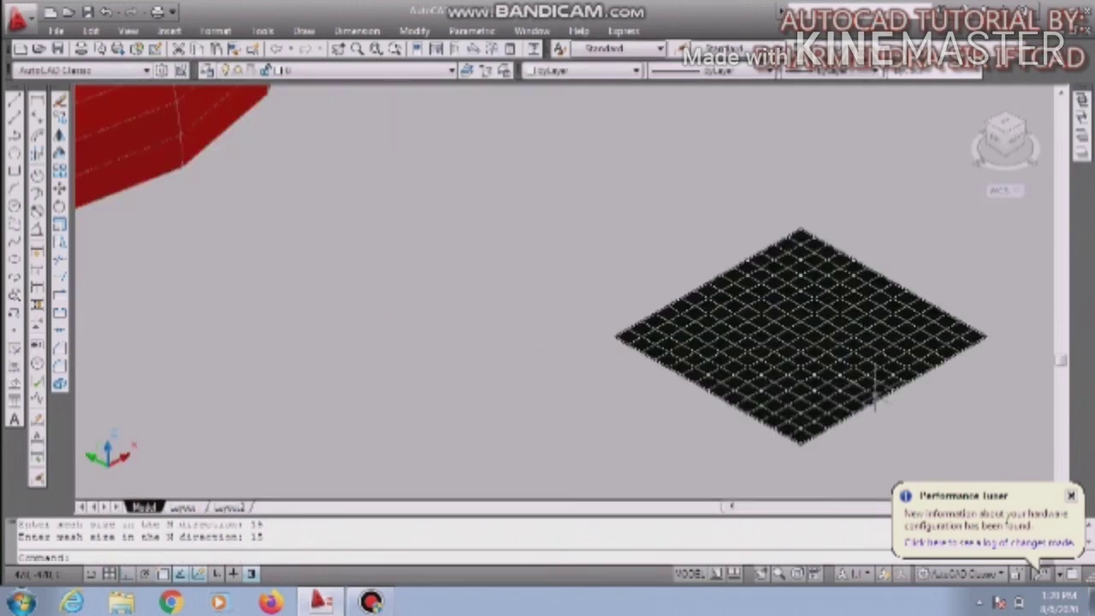
scroll(938, 403, "up", 1)
scroll(938, 402, "up", 1)
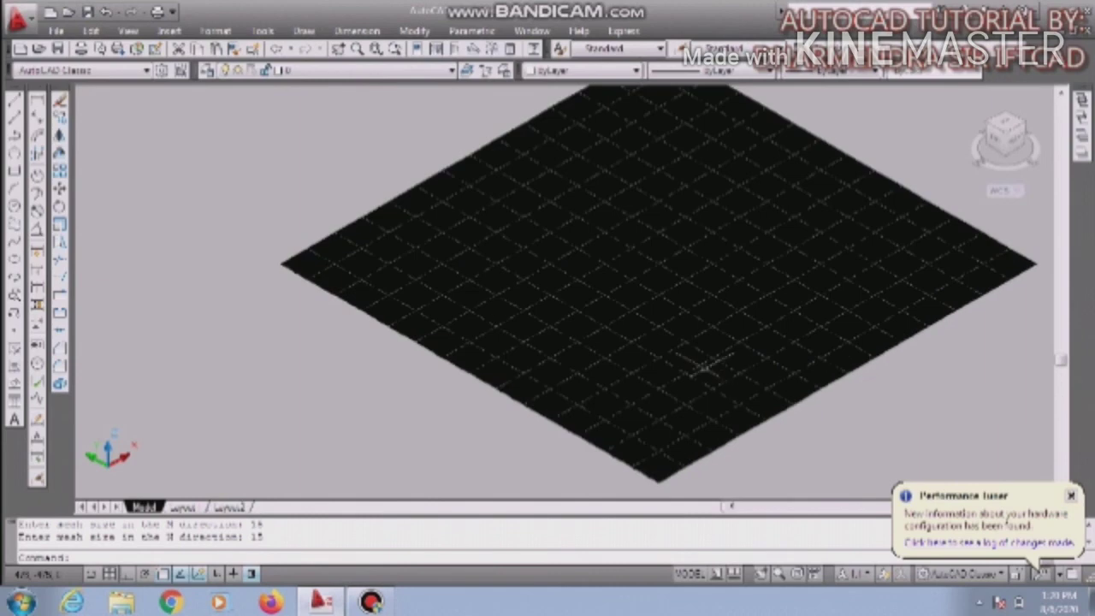
scroll(696, 367, "down", 3)
left_click(781, 402)
left_click(543, 269)
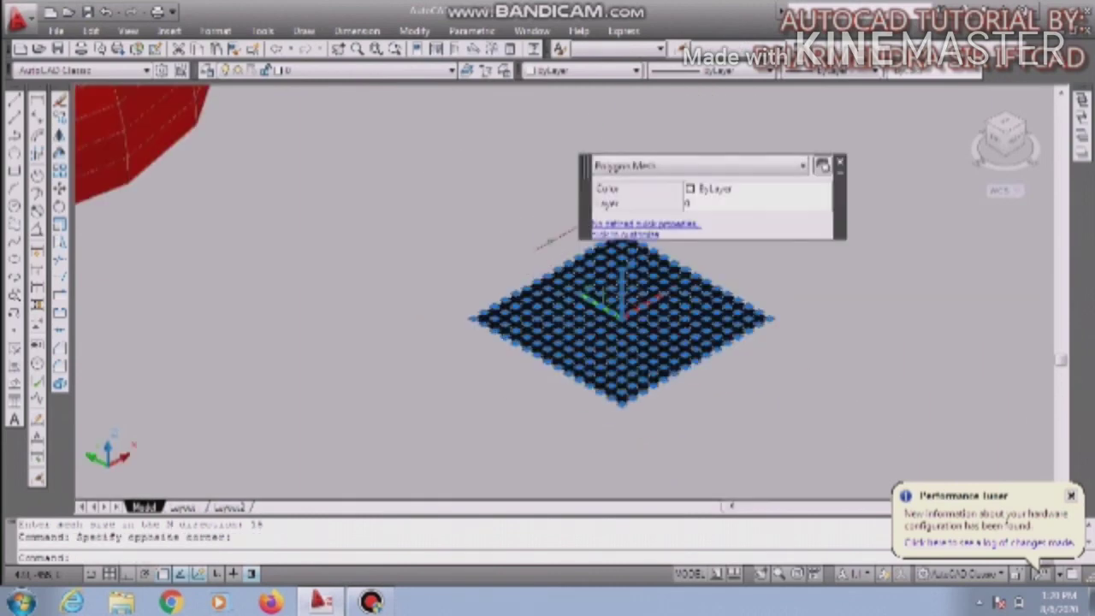
left_click(601, 72)
left_click(569, 114)
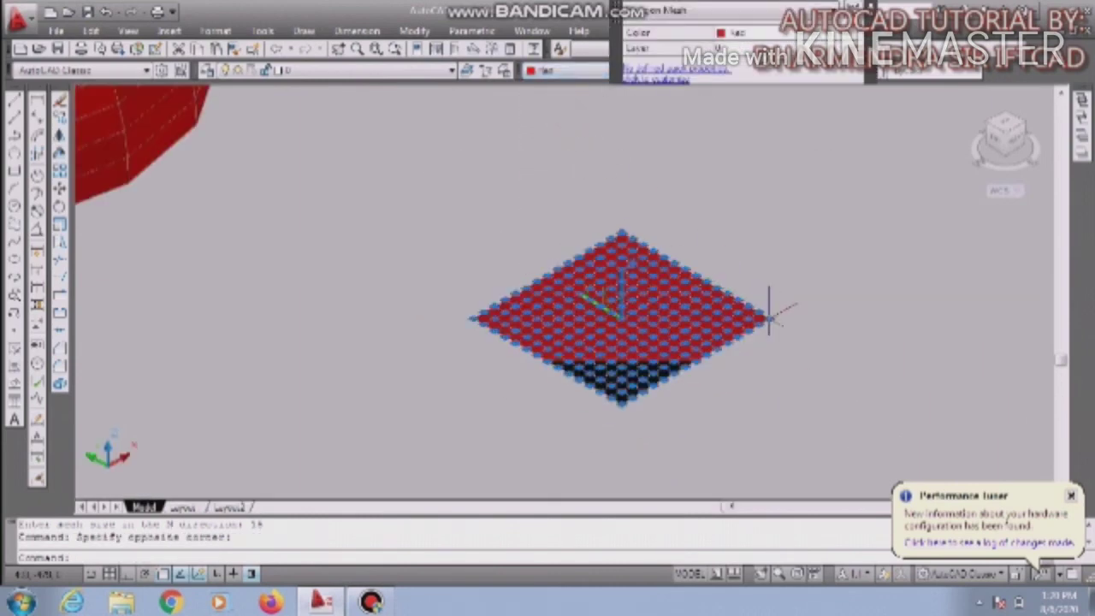
key("Escape")
key("Escape")
Zoom and pan to frame the bowl, dome and mesh plane together.
scroll(770, 308, "down", 4)
scroll(684, 337, "up", 2)
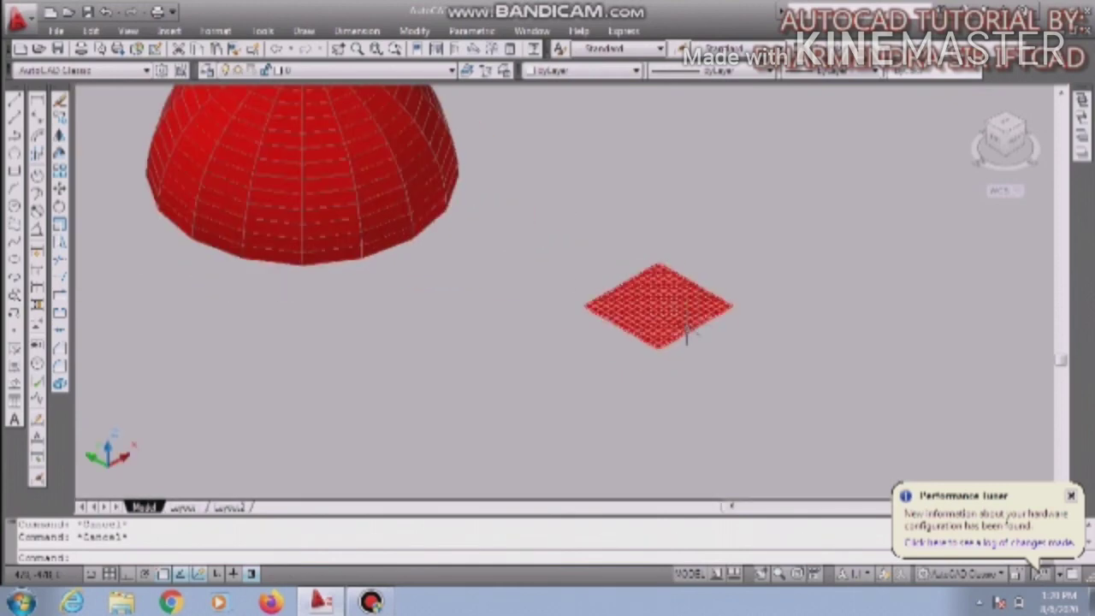
mouse_move(502, 347)
middle_mouse_down()
mouse_move(626, 274)
mouse_move(804, 245)
mouse_move(775, 273)
mouse_move(765, 311)
middle_mouse_up()
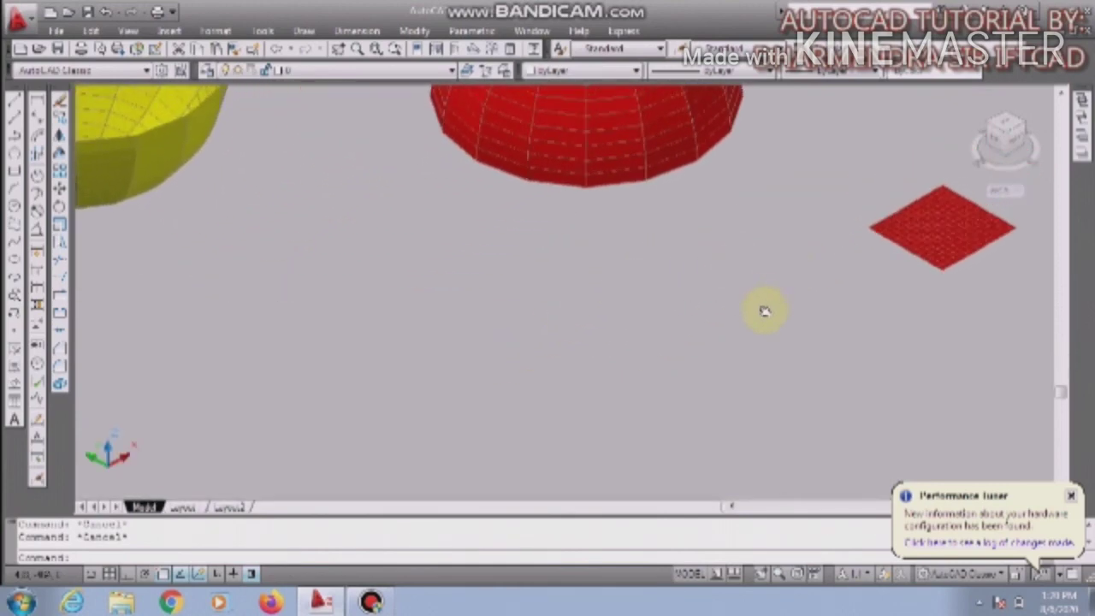
scroll(706, 296, "down", 2)
middle_click_drag(512, 299, 621, 285)
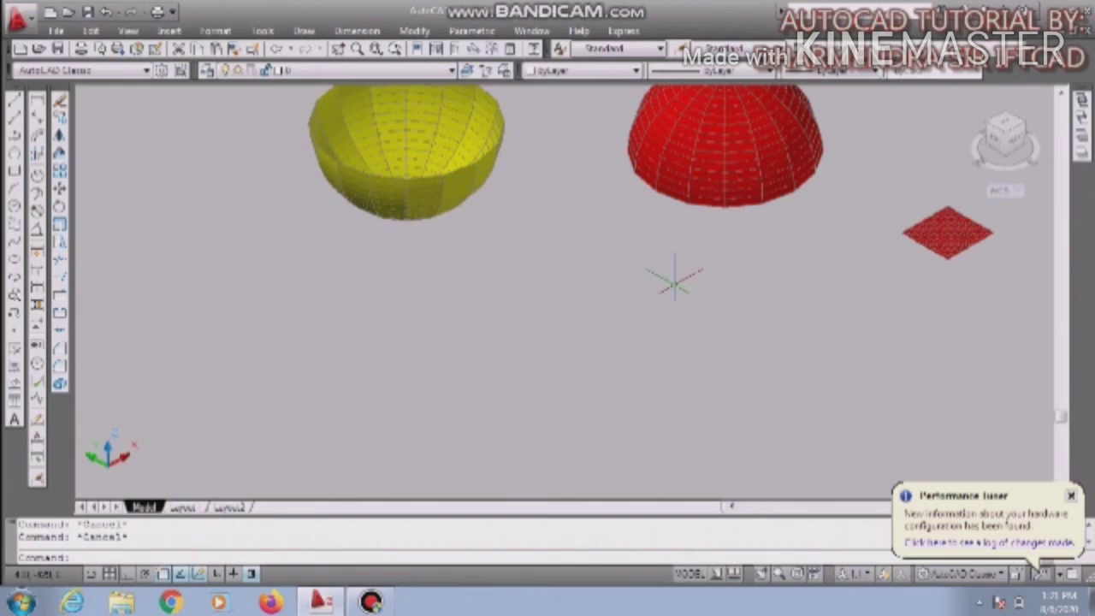
Start a 3D pyramid below the objects with a 20-unit square base, Ortho on.
type("3")
type("d")
key("Return")
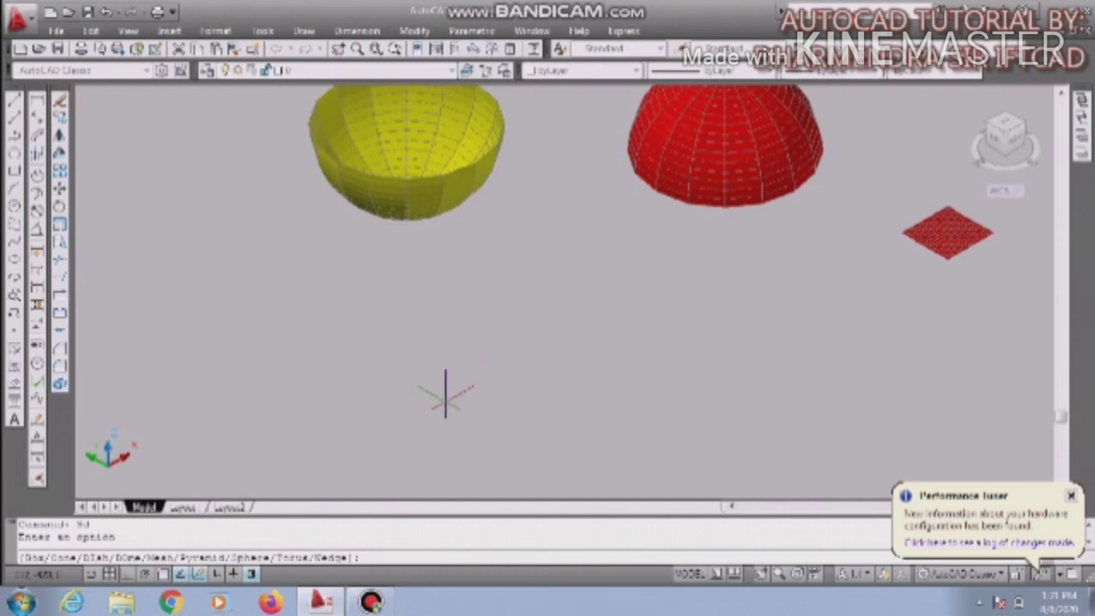
type("p")
key("Return")
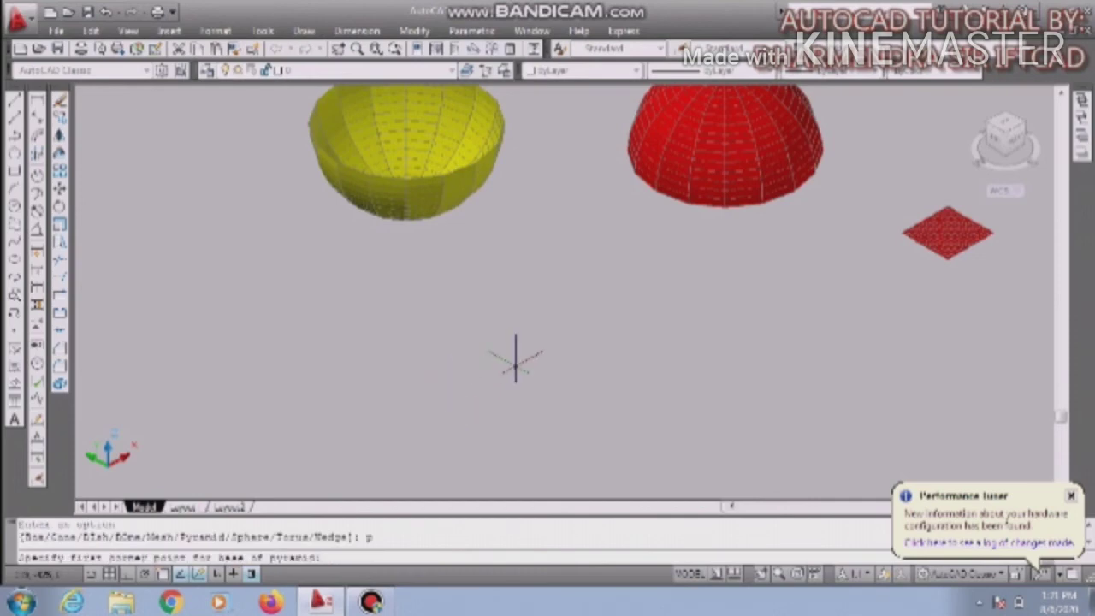
left_click(517, 368)
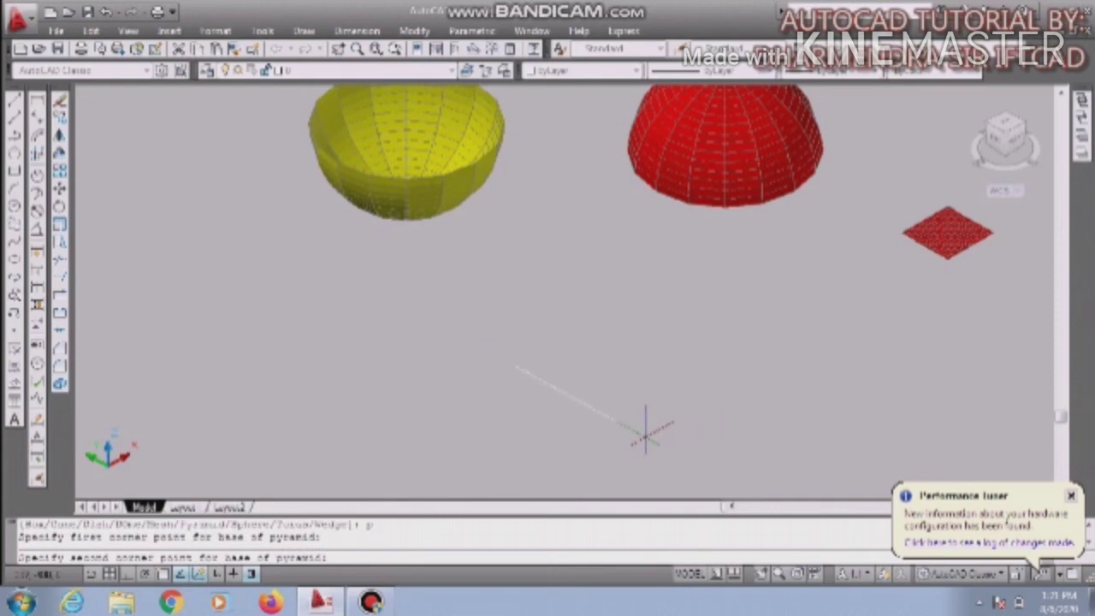
key("F8")
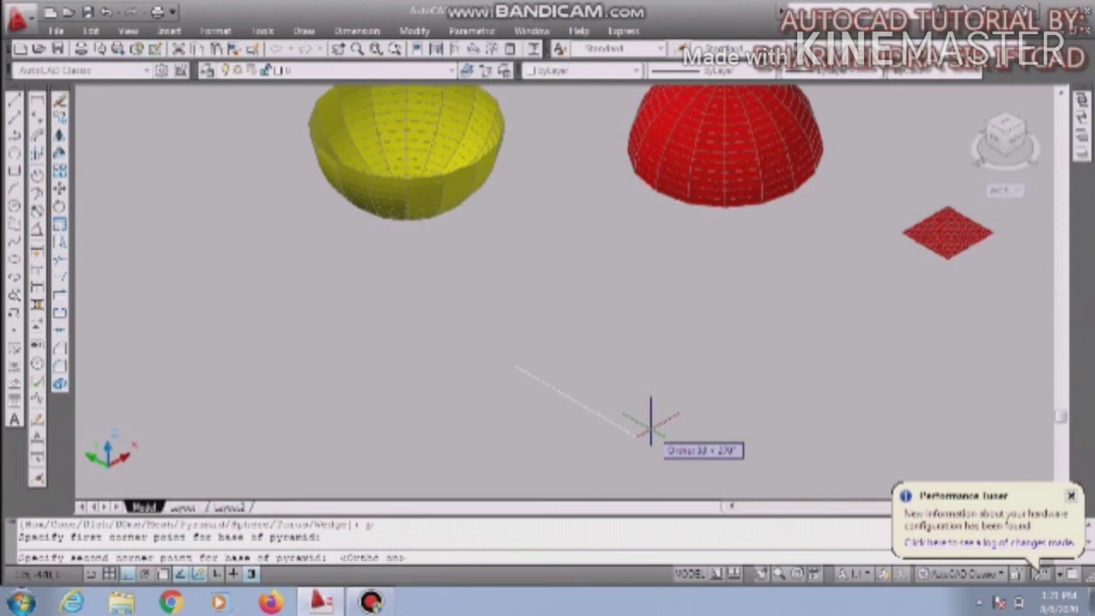
type("20")
key("Return")
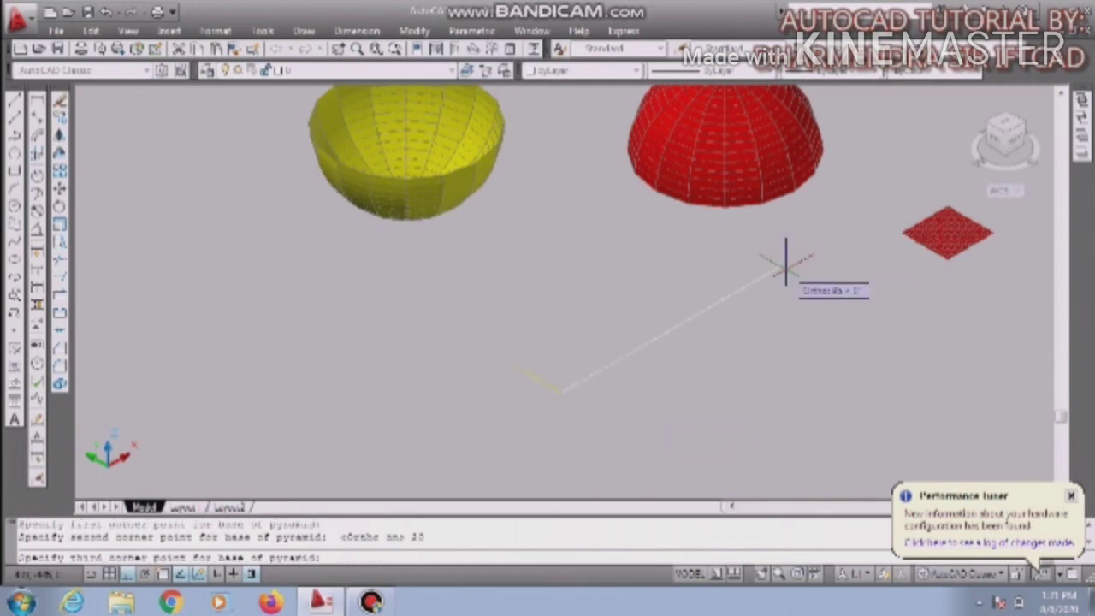
type("20")
key("Return")
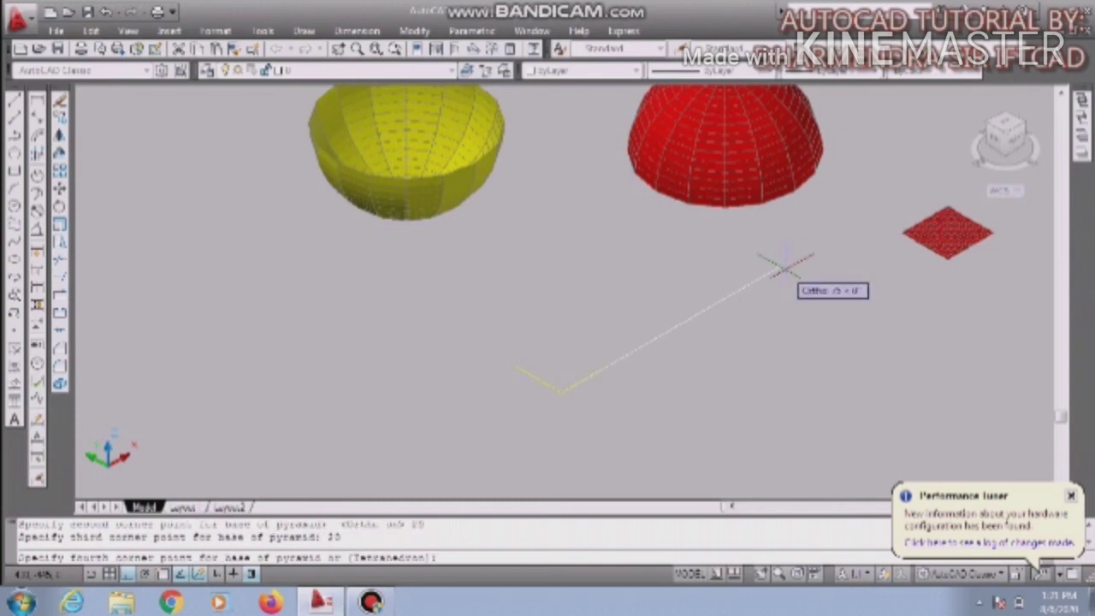
type("20")
key("Return")
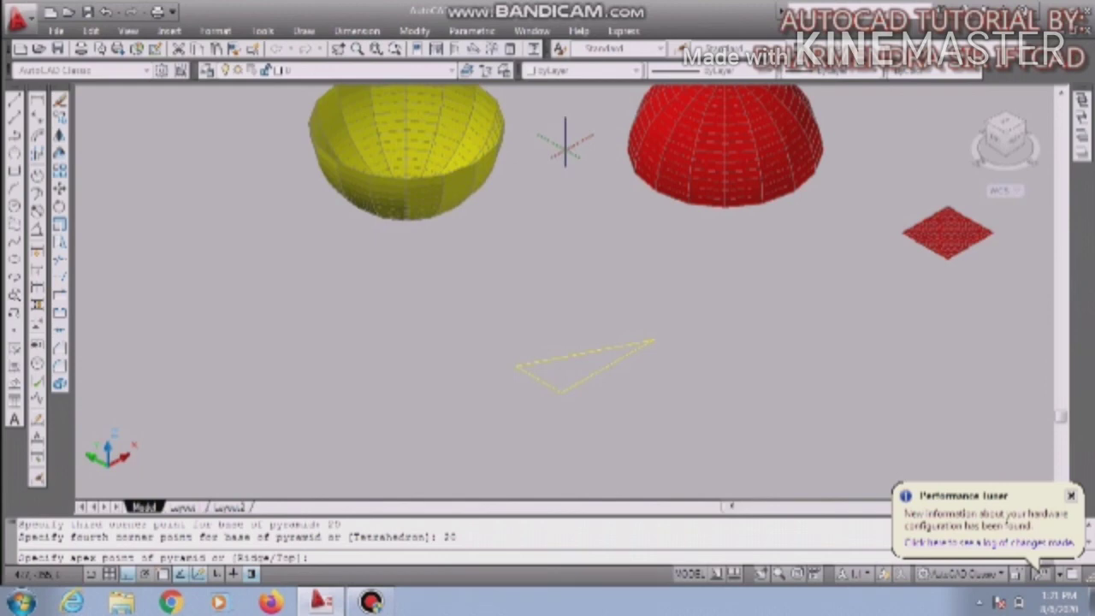
Give the pyramid a flat top with all four top corners at 20 units.
type("t")
key("Return")
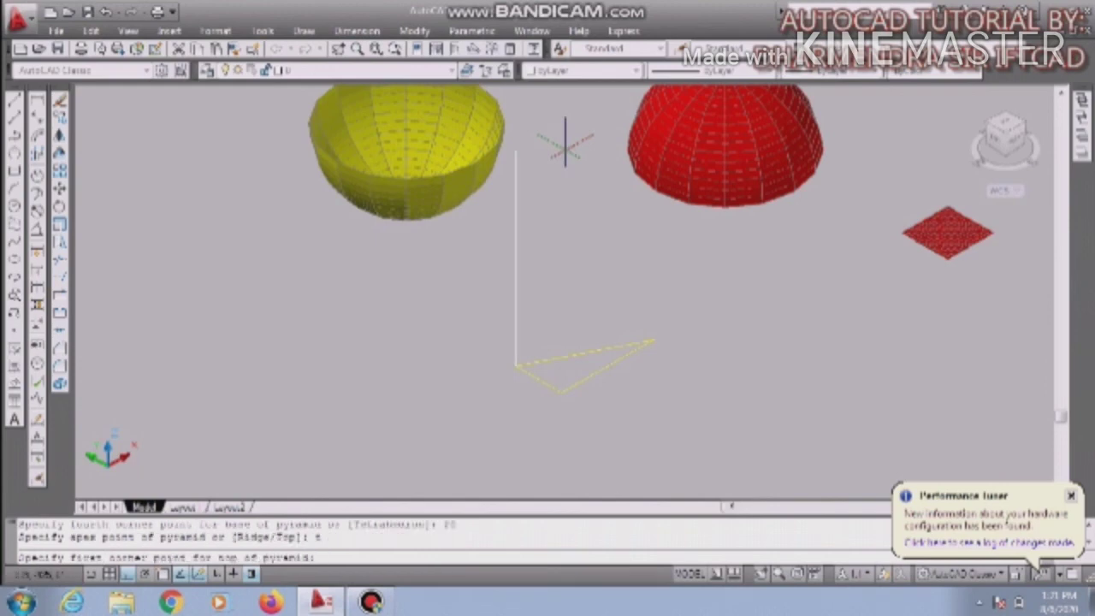
type("20")
key("Return")
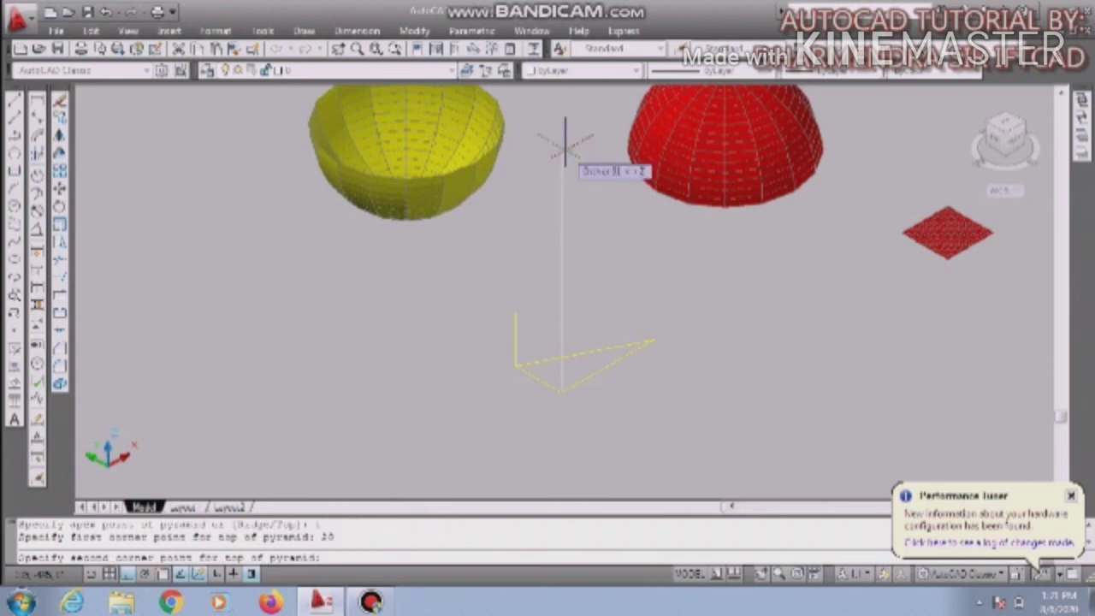
type("2")
type("0")
key("Return")
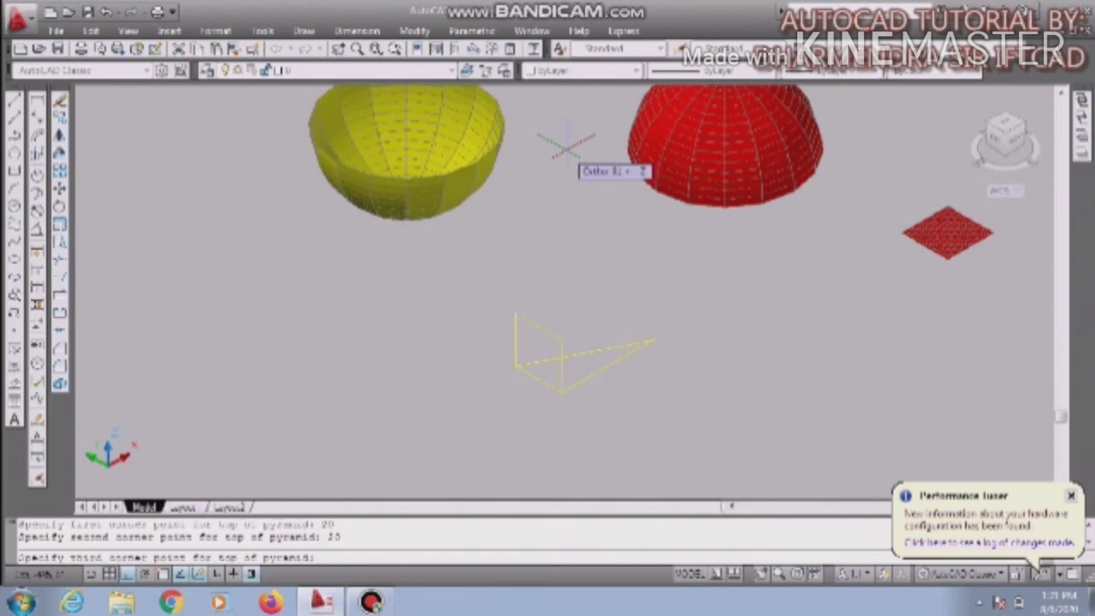
type("20")
key("Return")
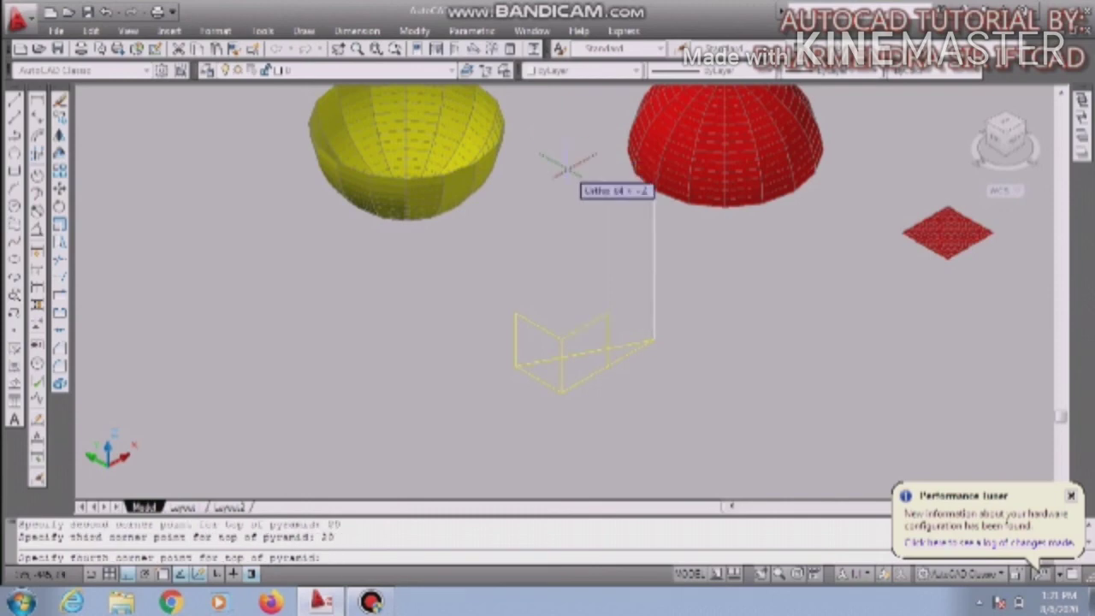
type("20")
key("Return")
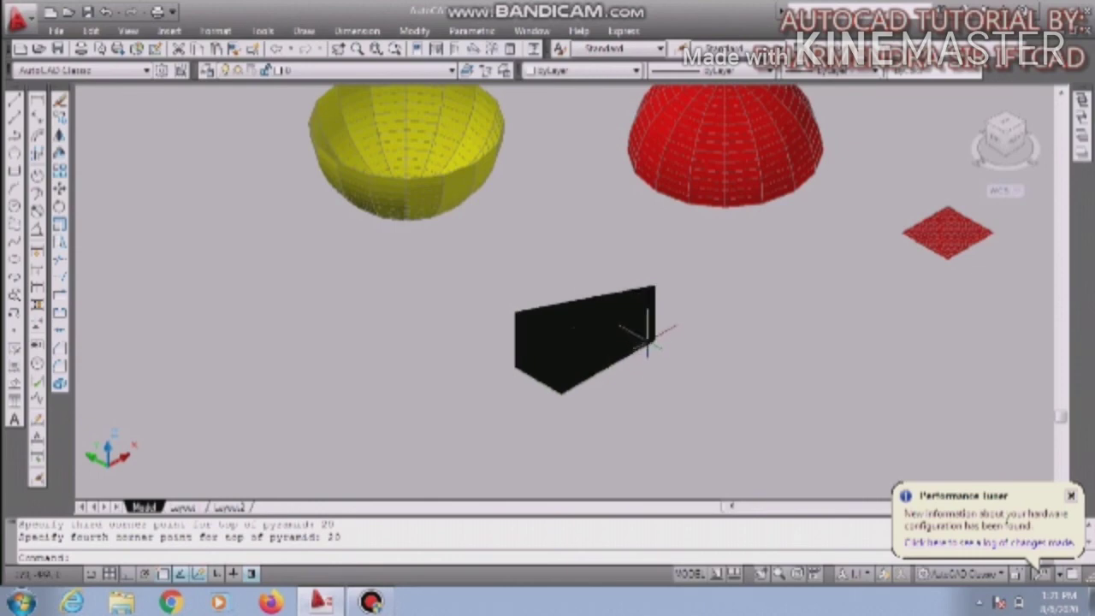
Select the black frustum and recolour it Yellow.
scroll(647, 359, "up", 2)
scroll(648, 359, "up", 2)
left_click(684, 418)
left_click(531, 299)
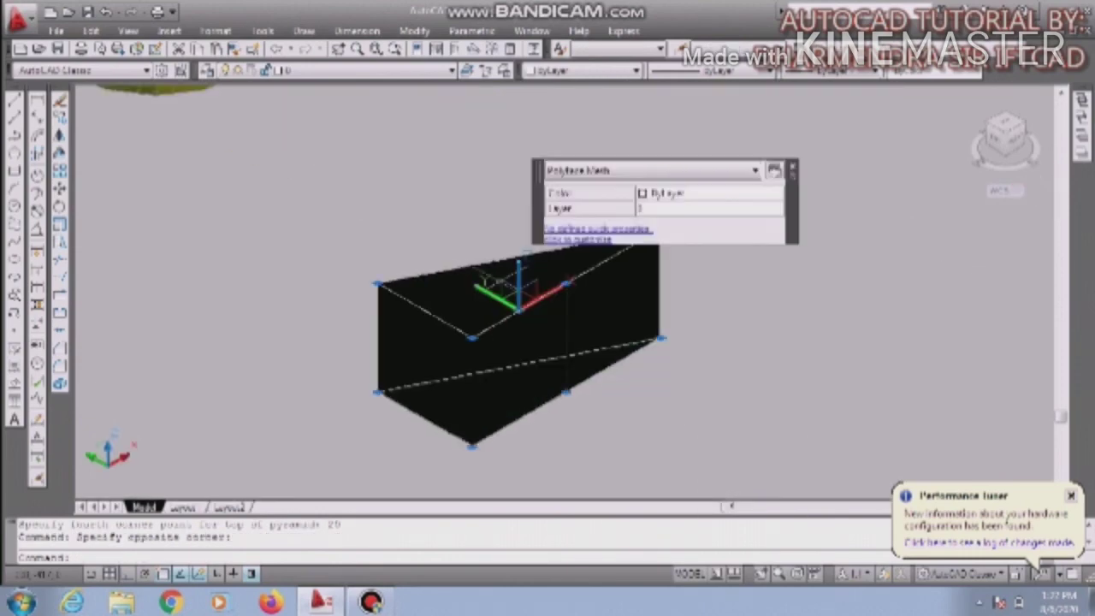
left_click(608, 72)
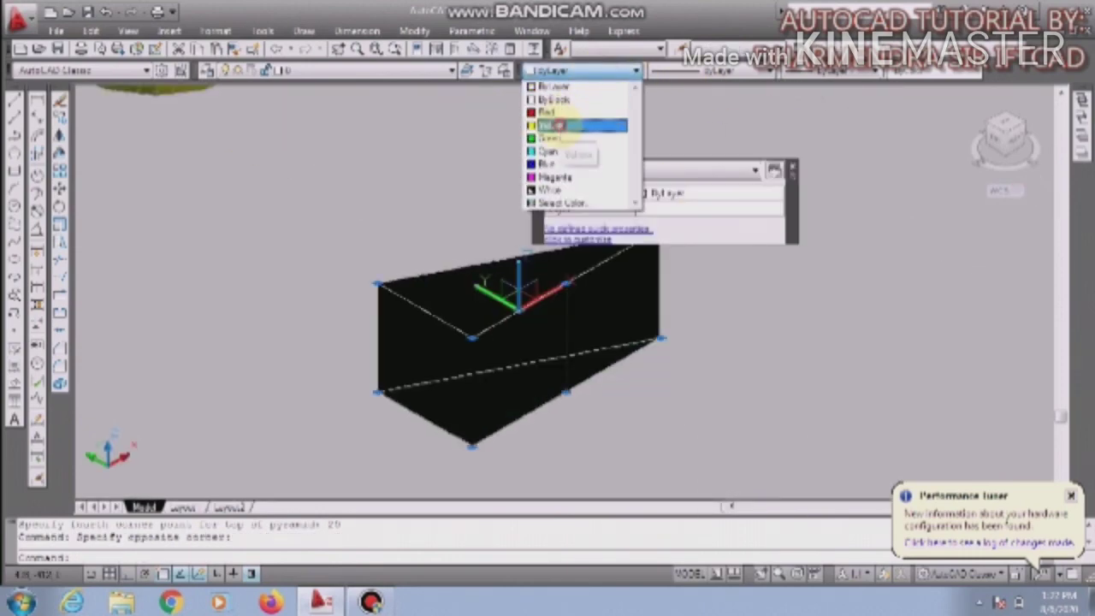
left_click(571, 125)
key("Escape")
scroll(710, 337, "down", 3)
scroll(699, 327, "up", 2)
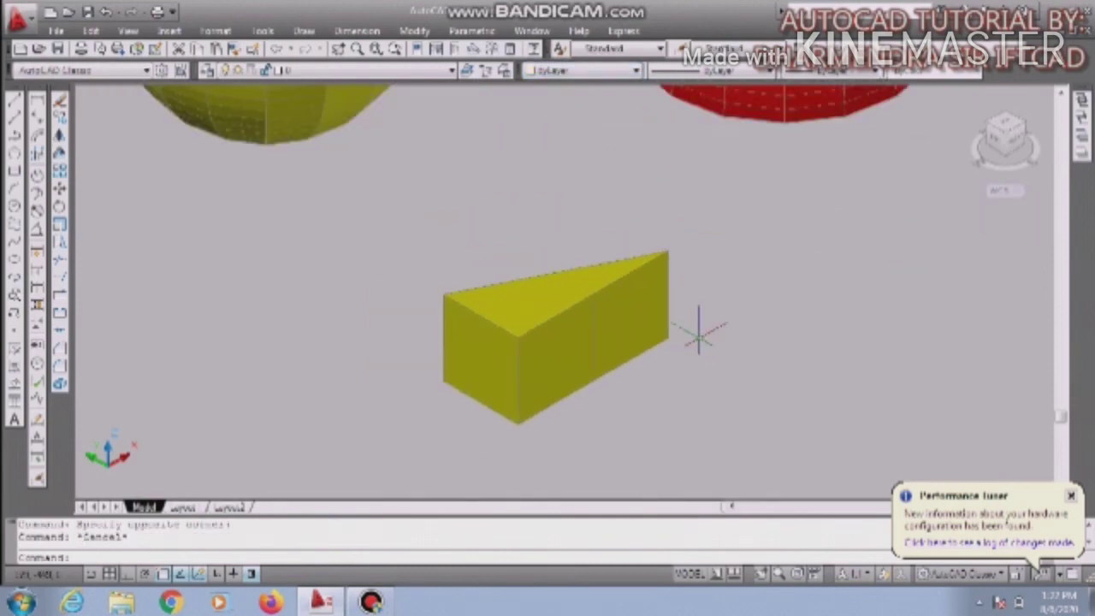
key("Escape")
Discard a half-typed CHPROP entry and start the 3D shapes command again.
type("CHPROP")
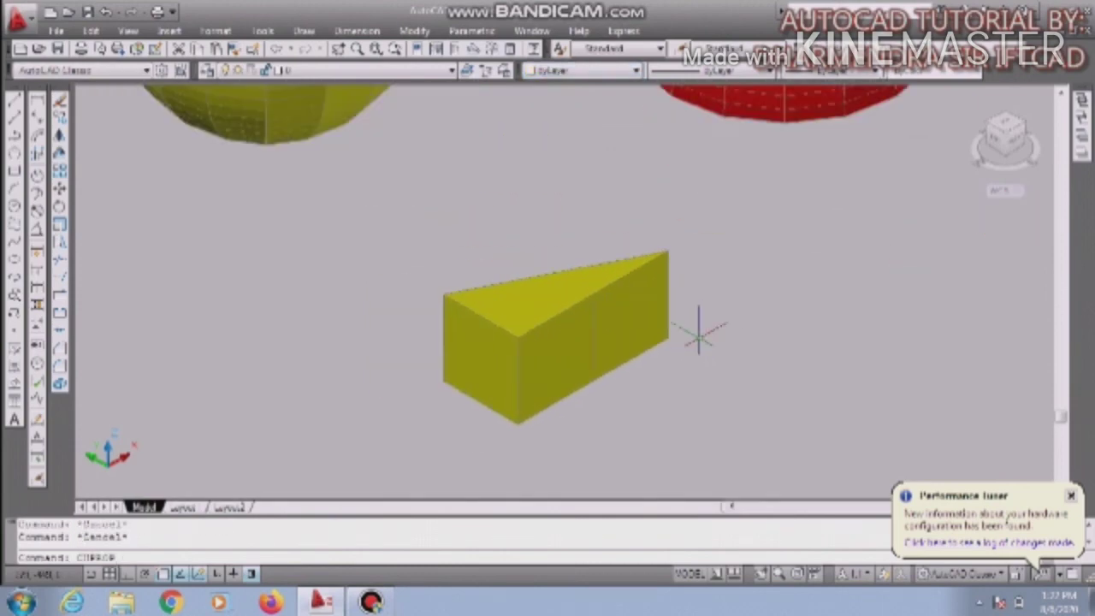
key("BackSpace")
key("BackSpace")
key("BackSpace")
type("3D")
key("Return")
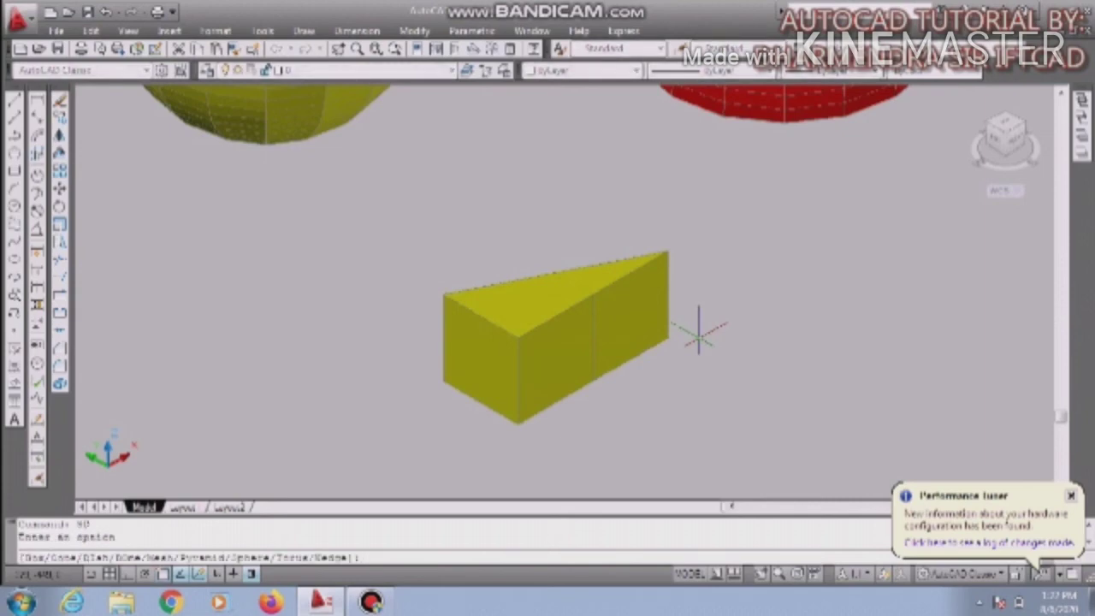
Draw a sphere mesh of radius 20 with default segments below the red mesh plane.
scroll(700, 331, "down", 2)
type("s")
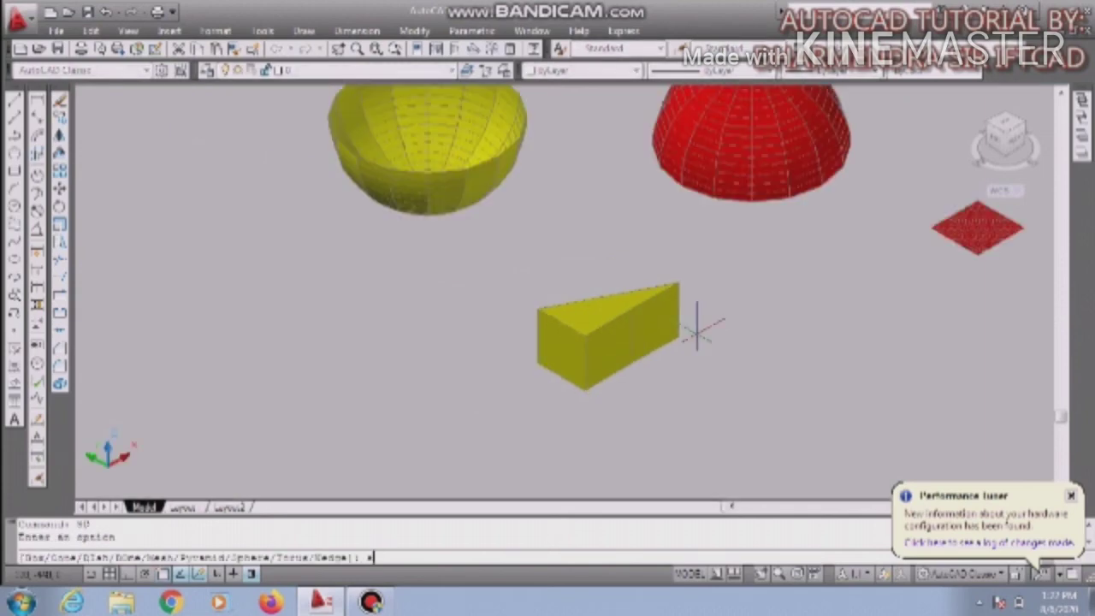
key("Return")
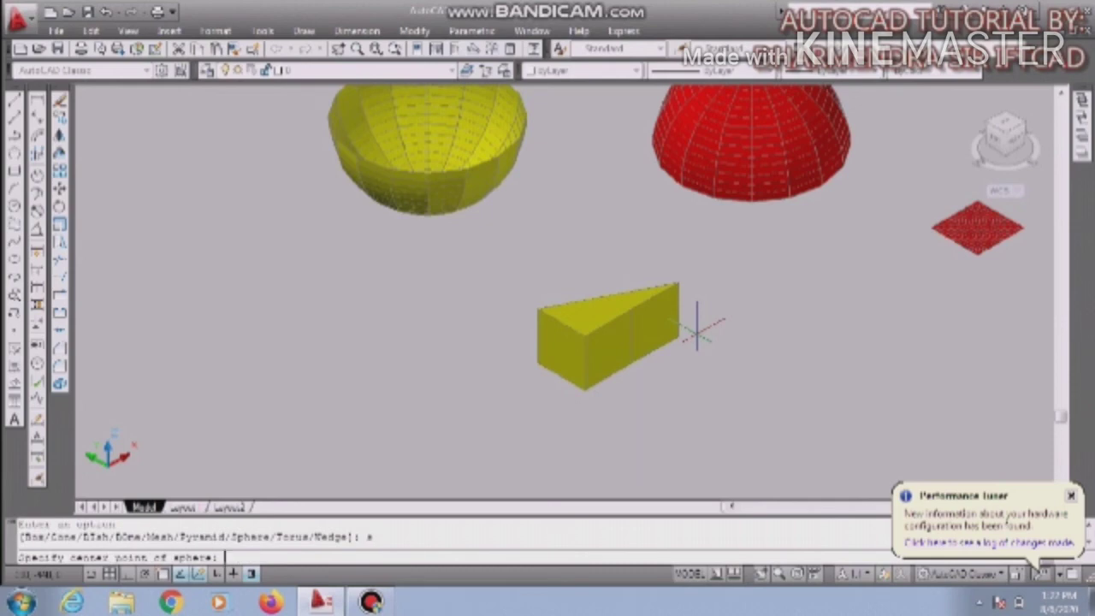
scroll(699, 331, "down", 2)
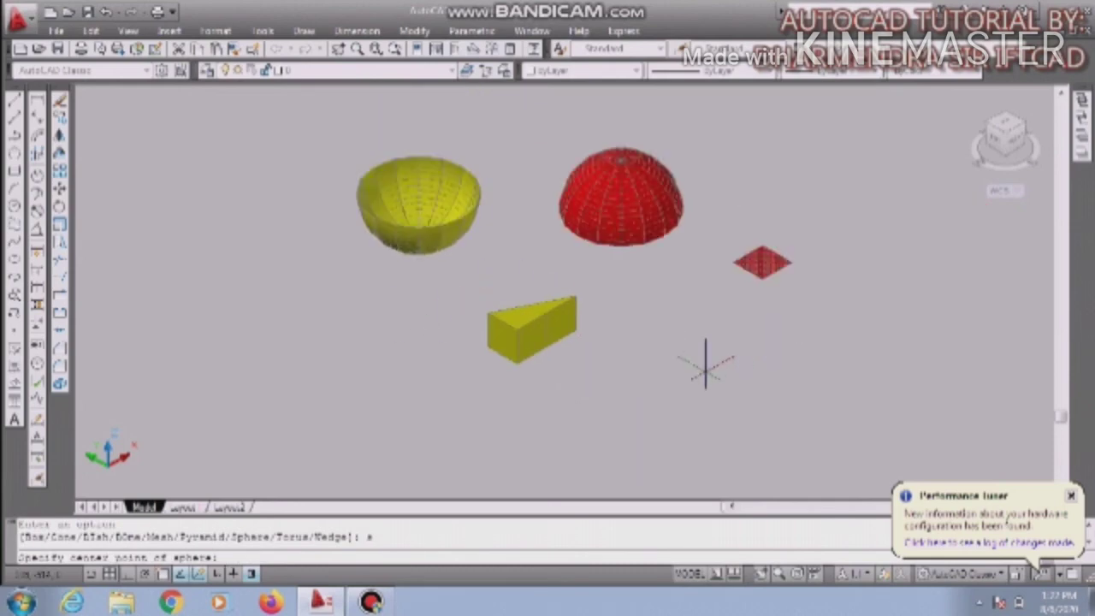
left_click(706, 368)
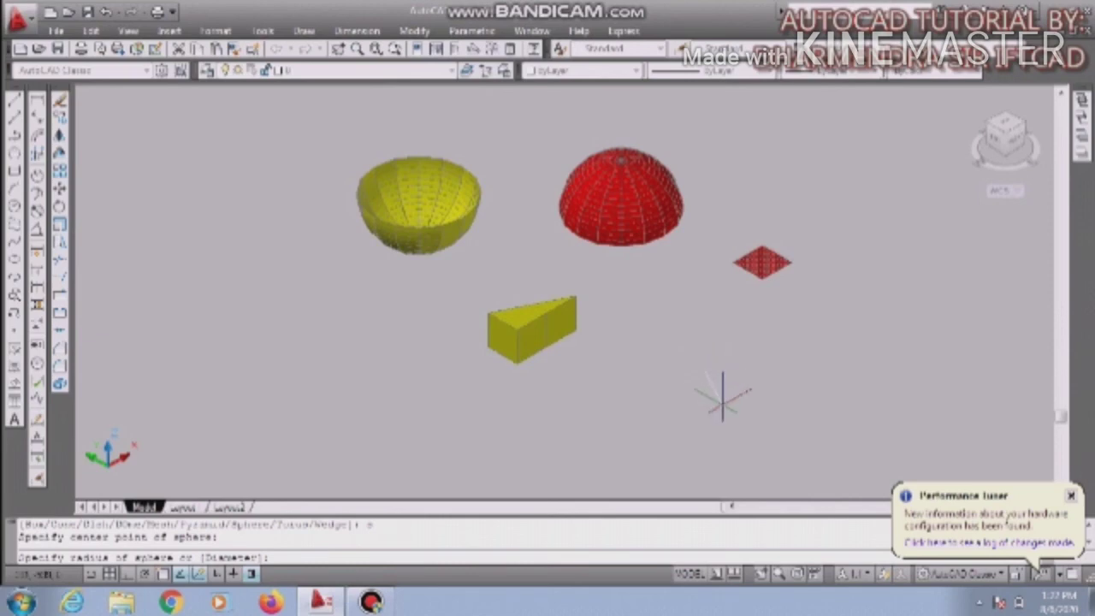
type("20")
key("Return")
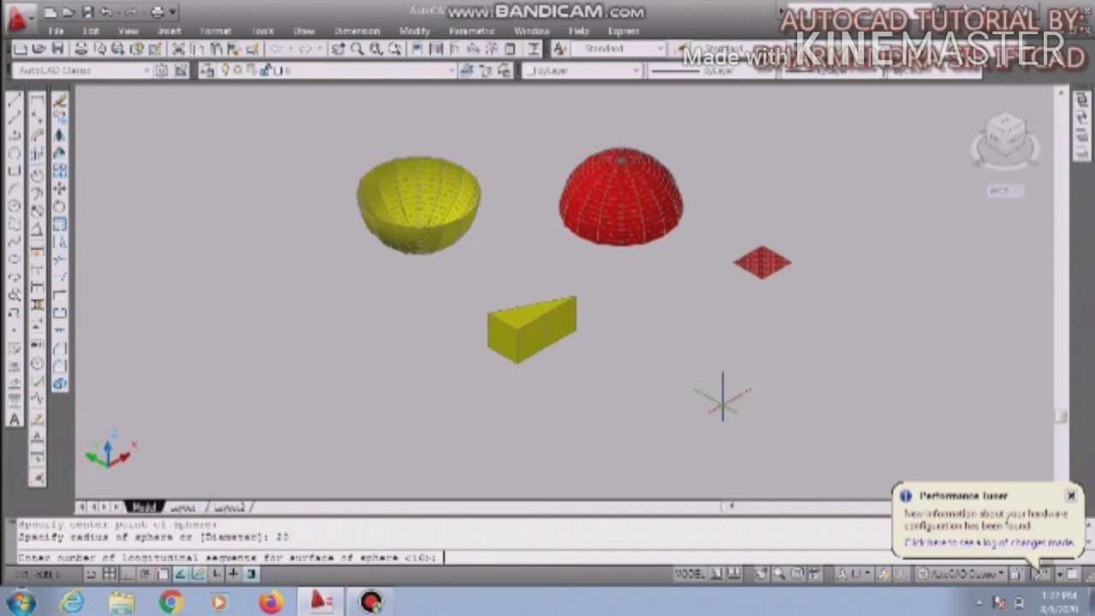
key("Return")
key("Return")
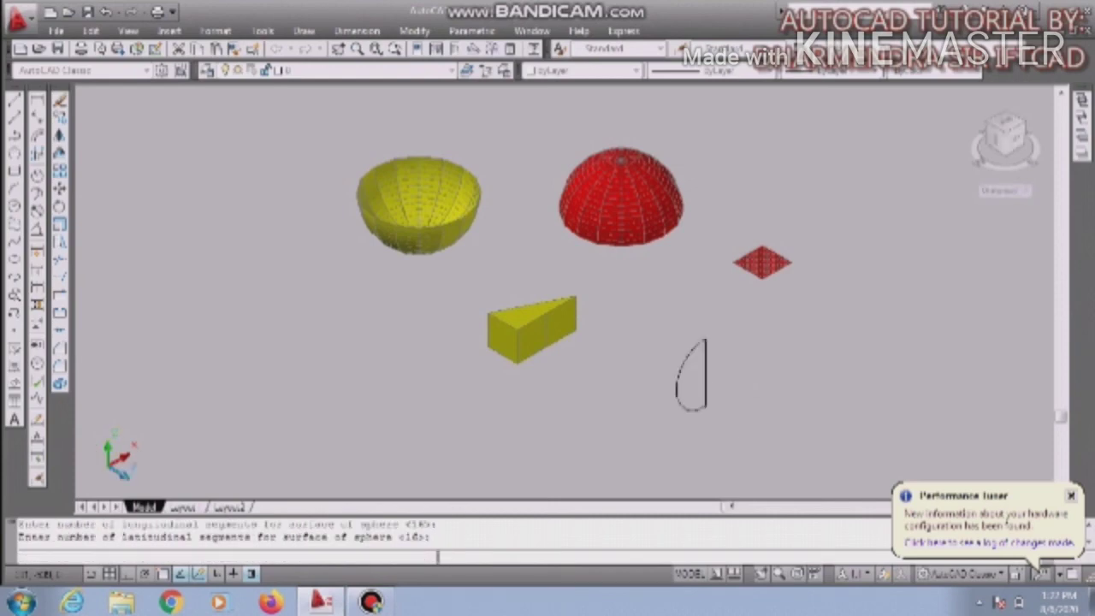
Recolour the black sphere Green and clear the selection.
scroll(723, 396, "down", 2)
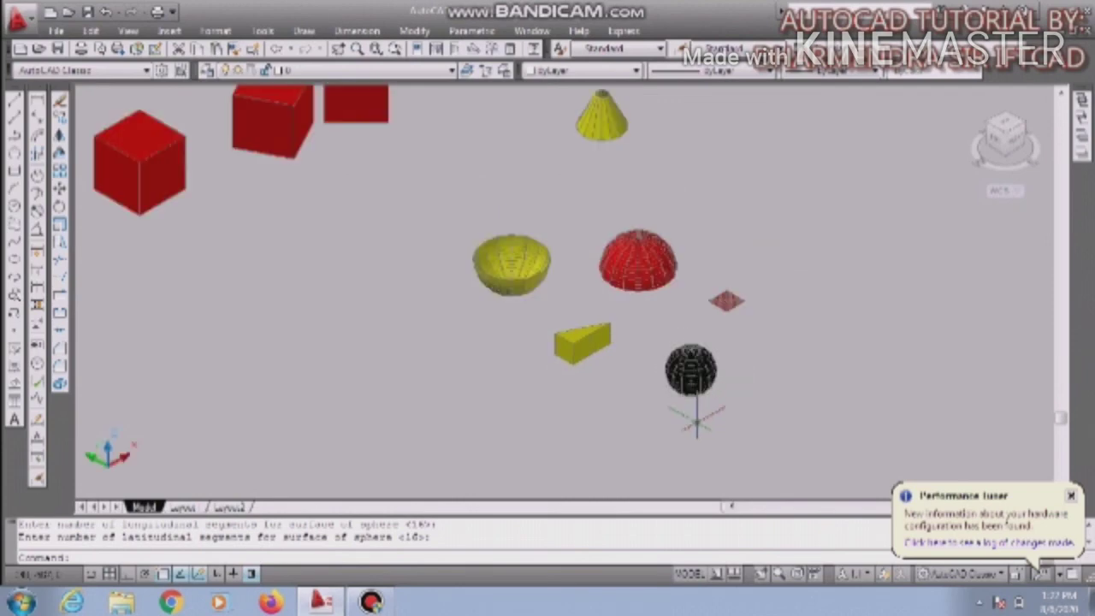
scroll(697, 416, "up", 3)
scroll(742, 352, "up", 3)
scroll(599, 257, "up", 2)
left_click(651, 171)
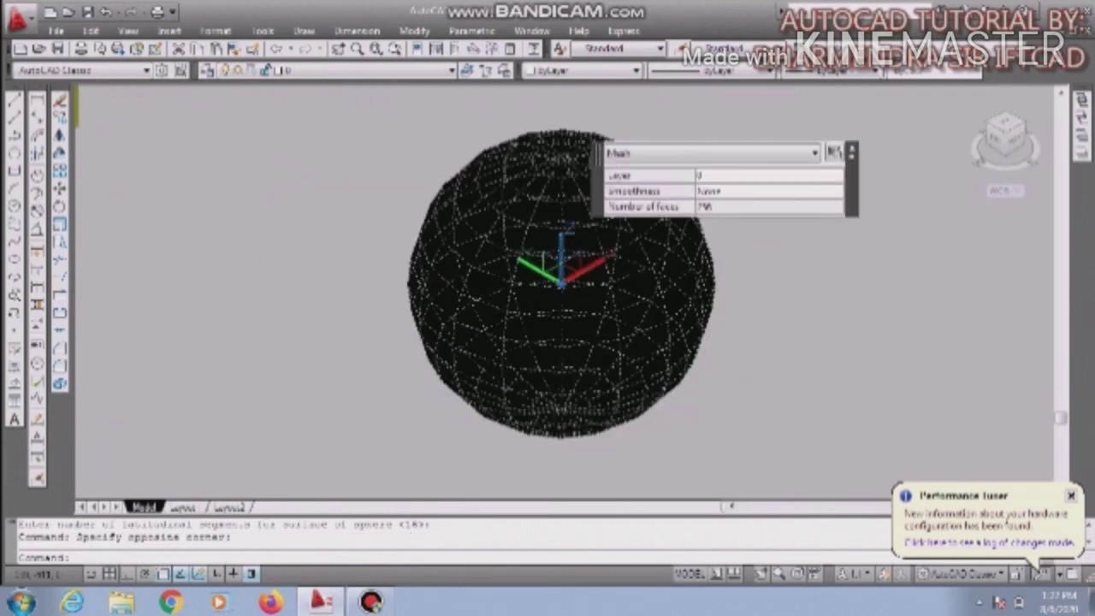
left_click(583, 70)
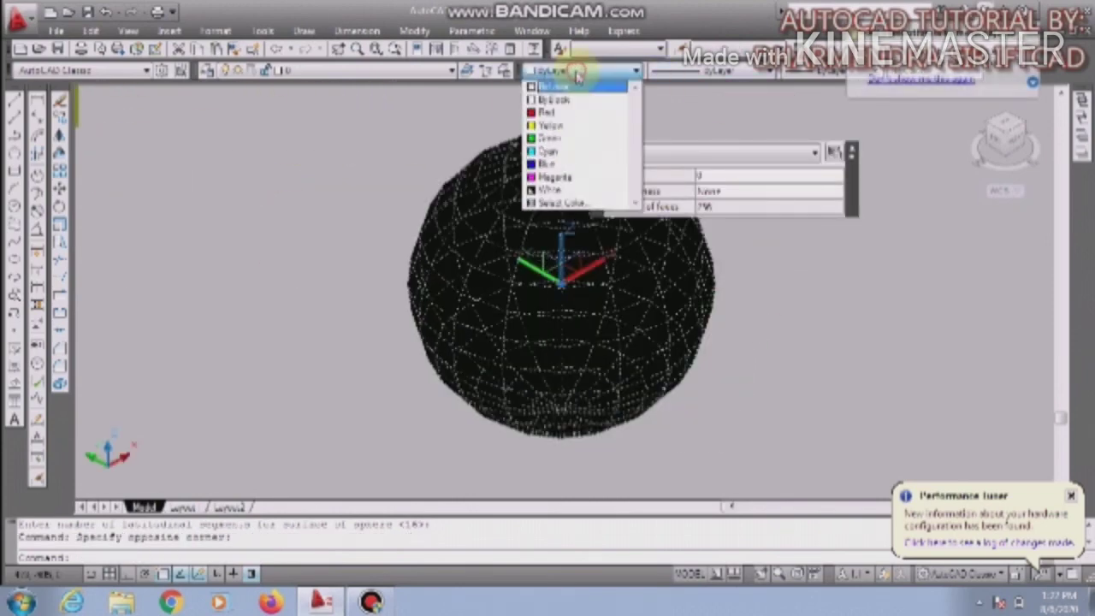
left_click(565, 142)
key("Escape")
scroll(1040, 395, "down", 3)
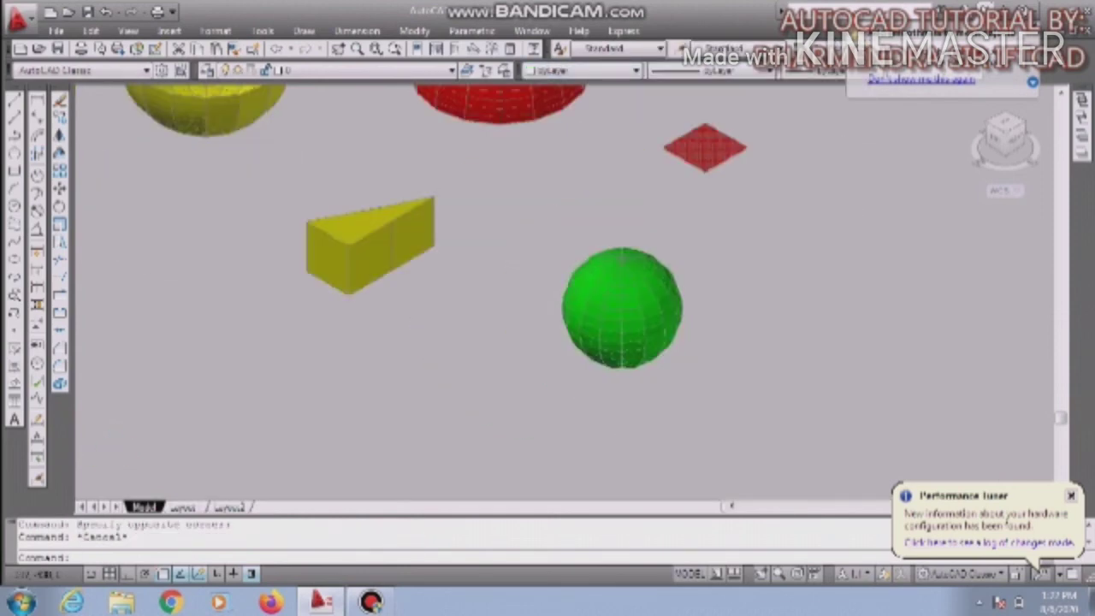
scroll(1040, 395, "up", 3)
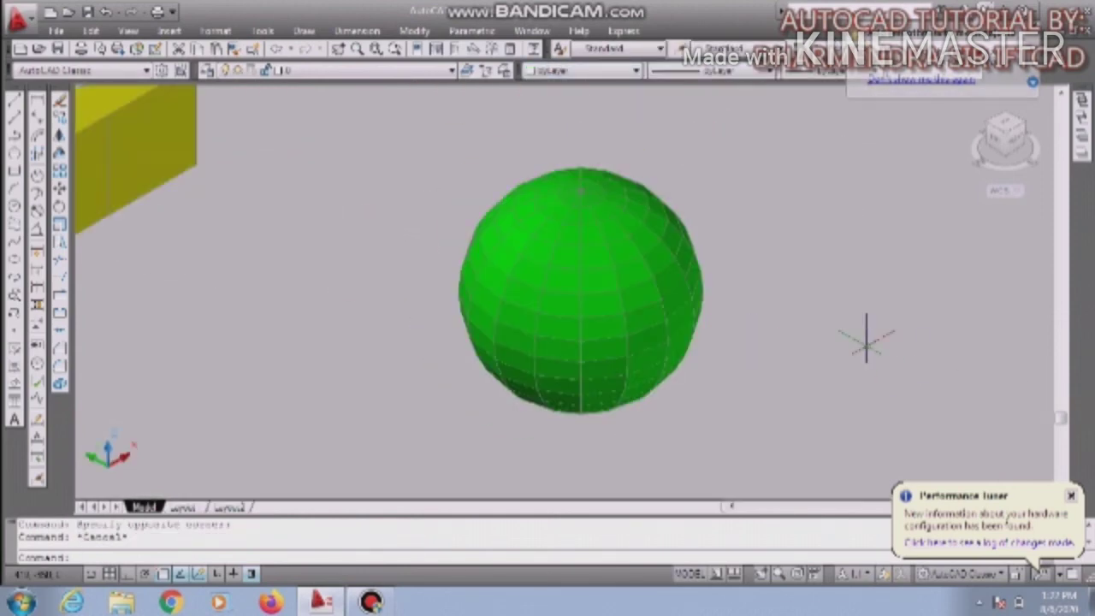
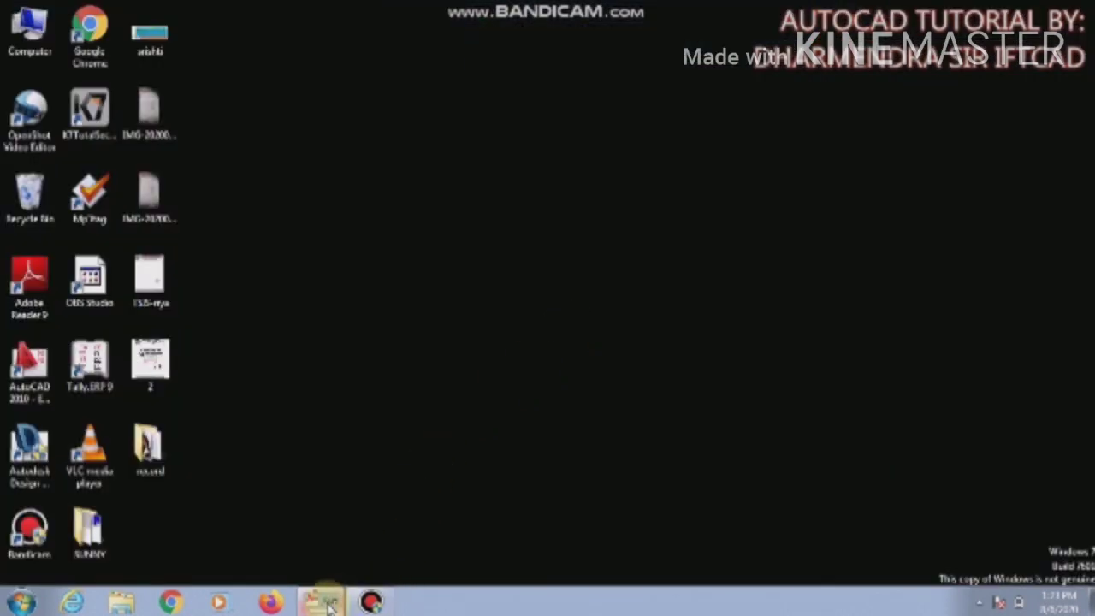
Restore the AutoCAD window with the mesh primitives drawing from the taskbar.
left_click(321, 601)
scroll(571, 315, "down", 4)
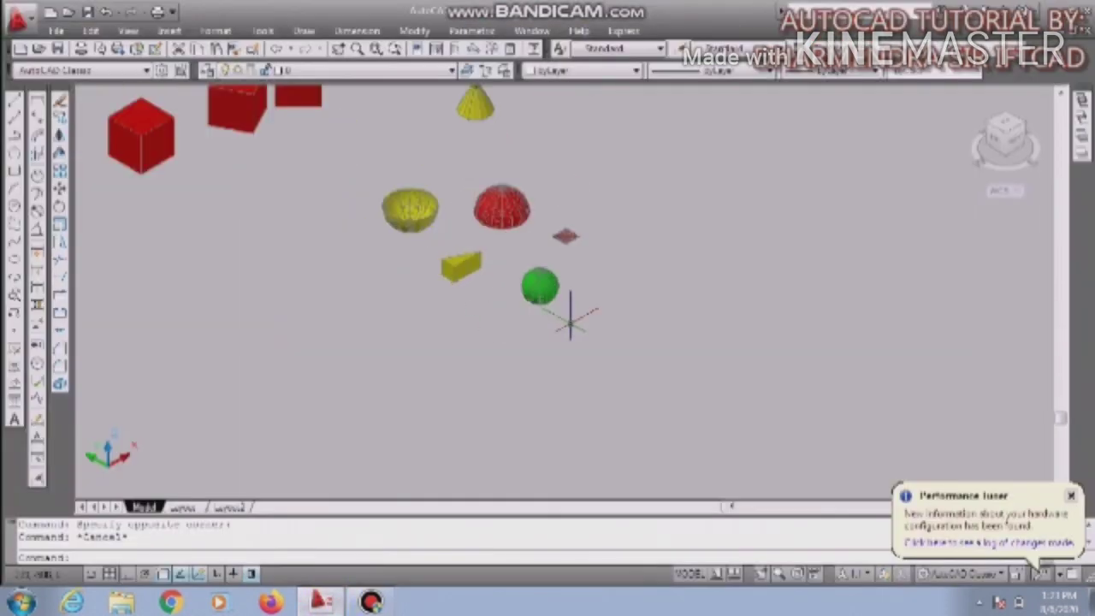
Draw a mesh torus right of the green sphere: radius 30, tube radius 4, default segments.
type("3d")
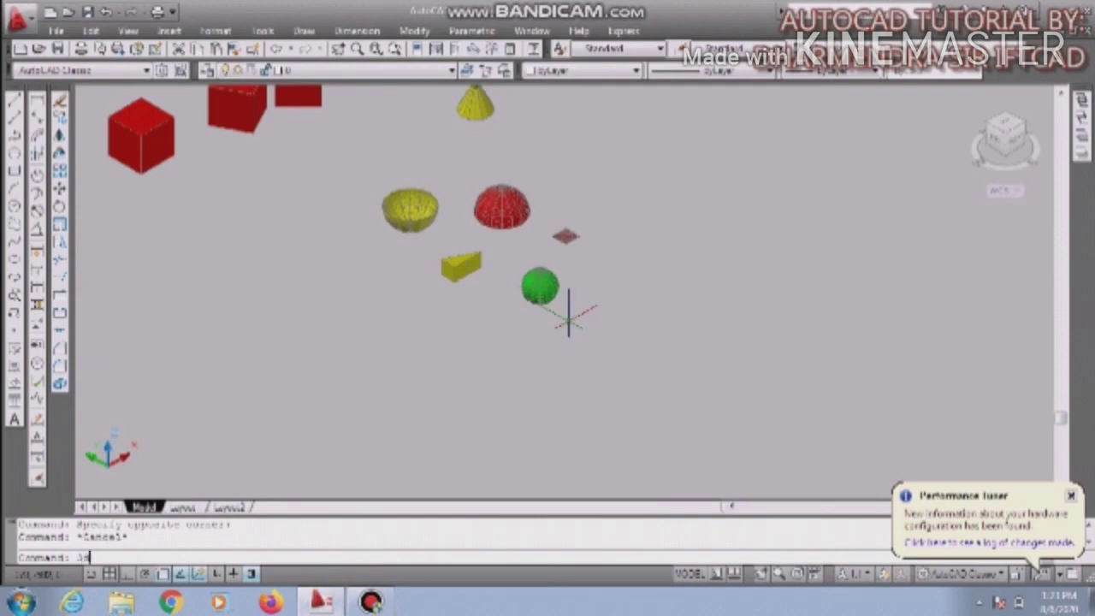
key("Return")
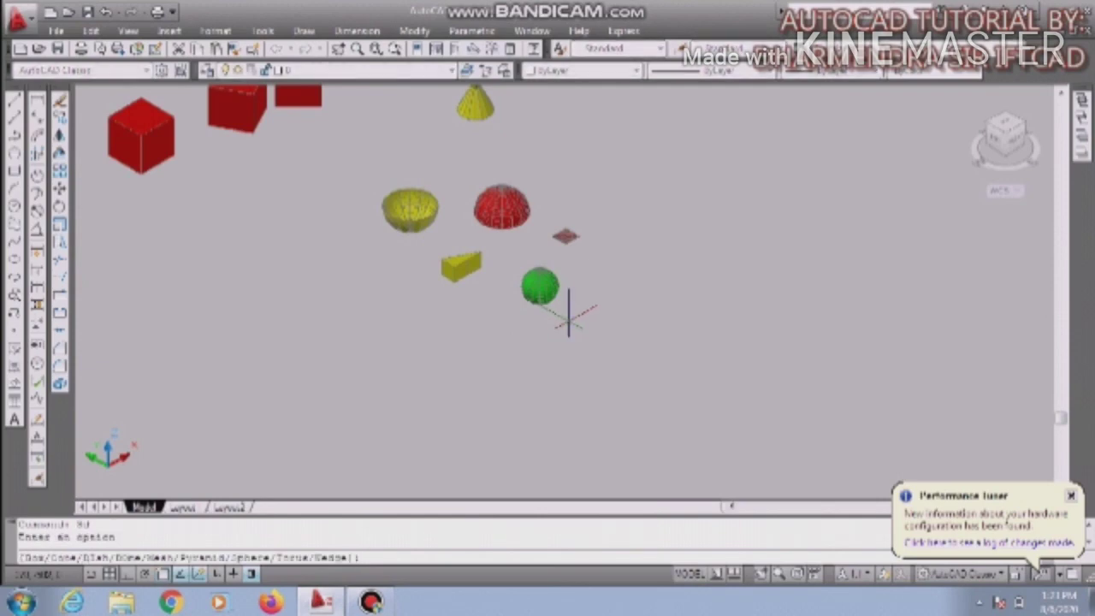
scroll(568, 315, "up", 2)
type("t")
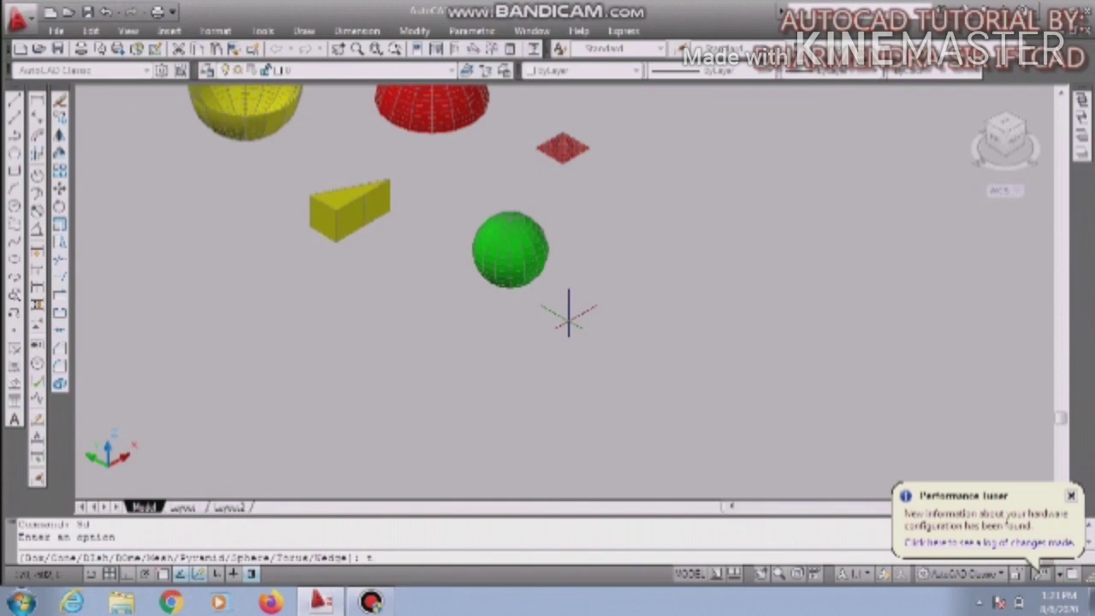
key("Return")
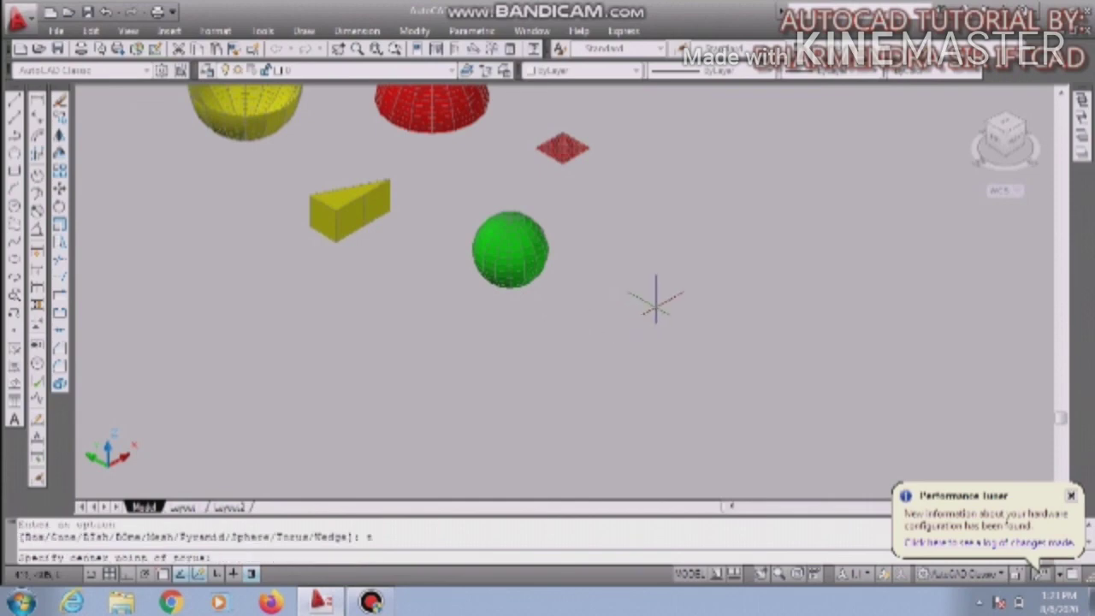
left_click(666, 299)
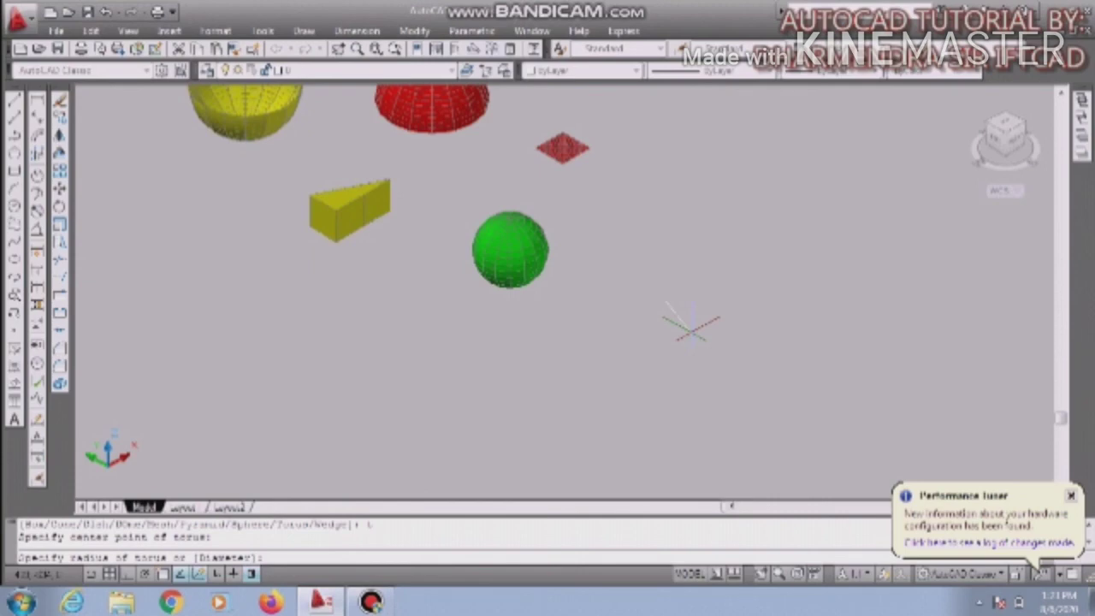
type("3")
type("0")
key("Return")
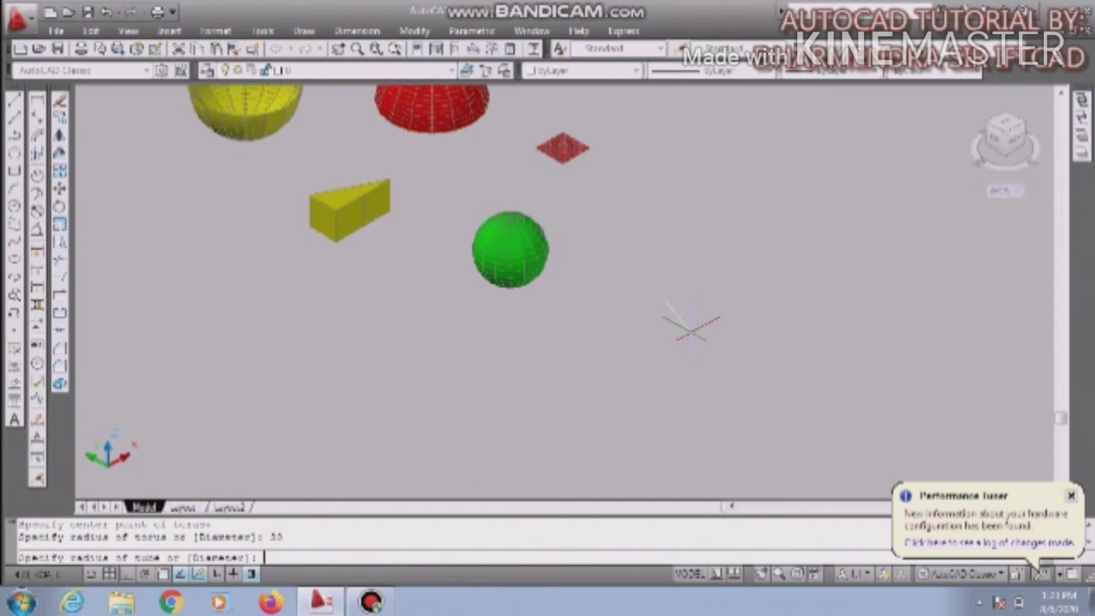
type("4")
key("Return")
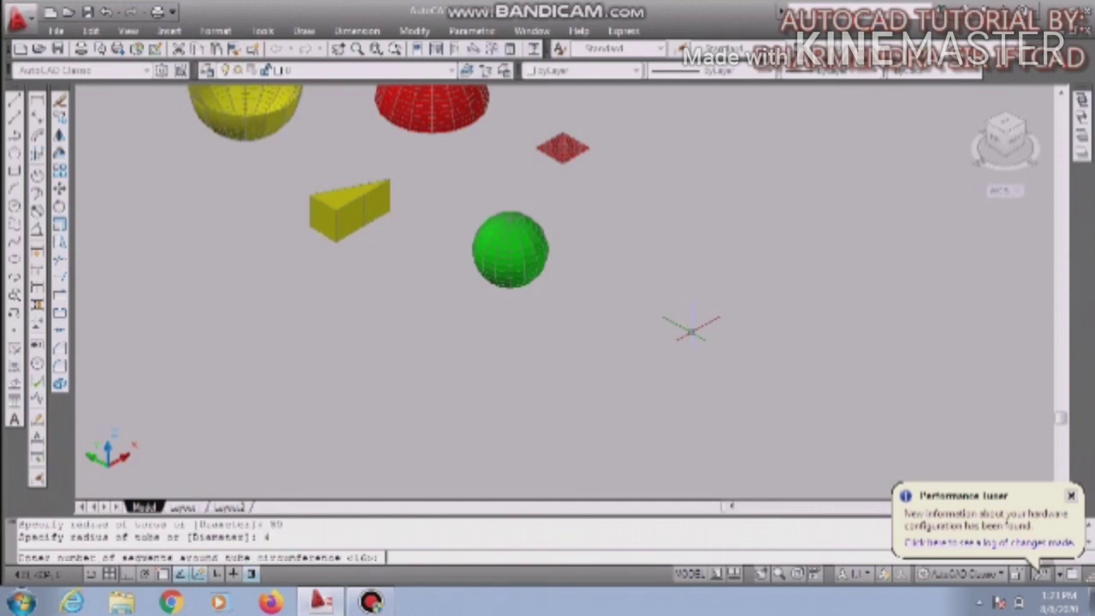
key("Return")
key("Return")
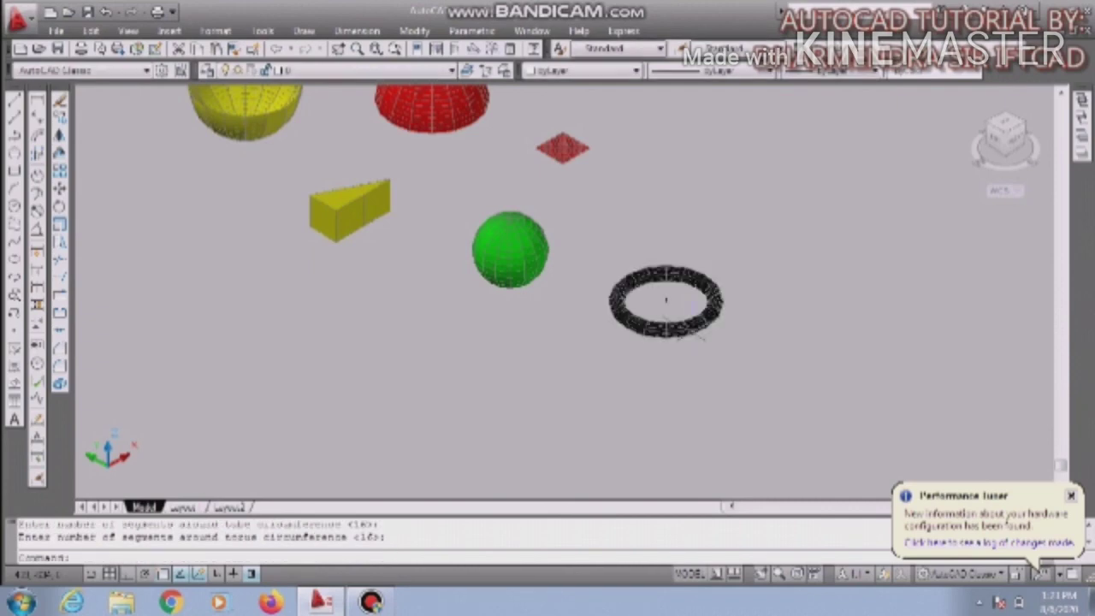
scroll(719, 307, "up", 4)
Select the torus with a crossing window and set its colour to Red.
left_click(765, 406)
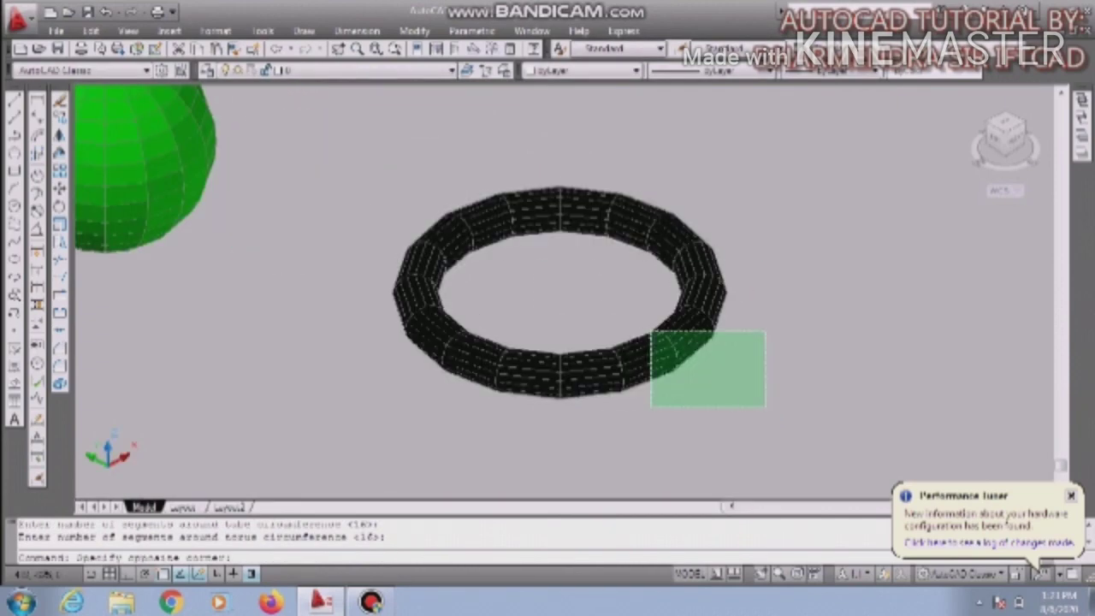
left_click(535, 260)
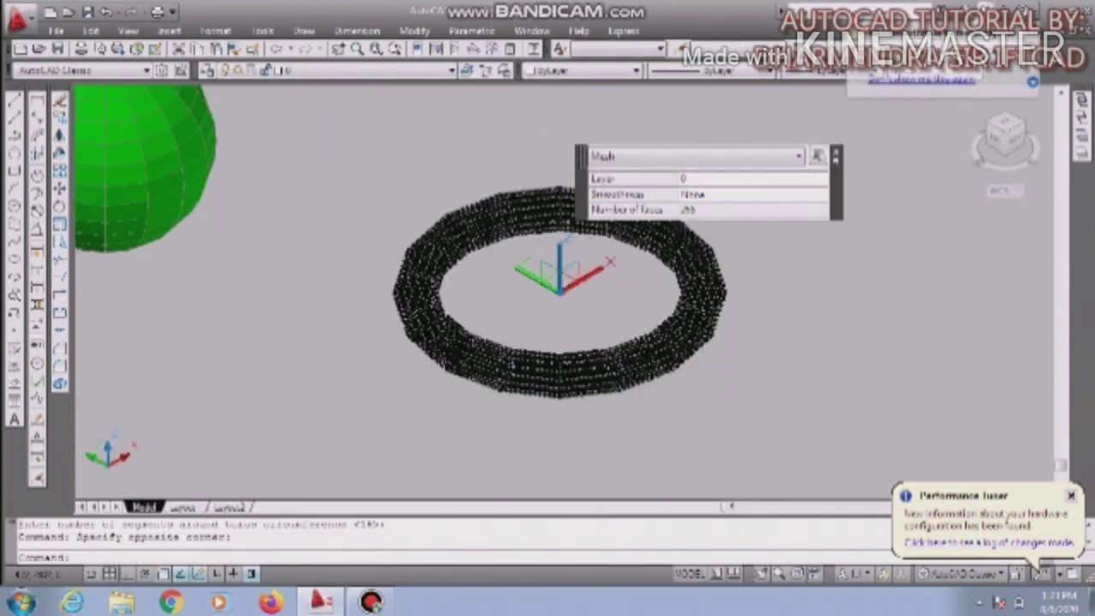
left_click(592, 70)
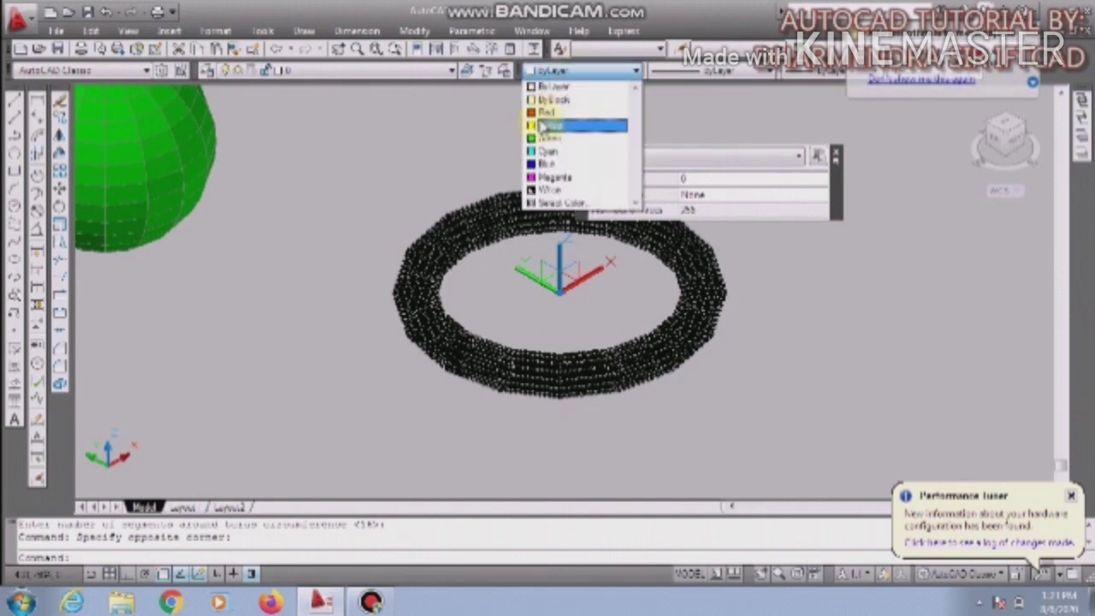
left_click(540, 110)
key("Escape")
scroll(724, 326, "down", 3)
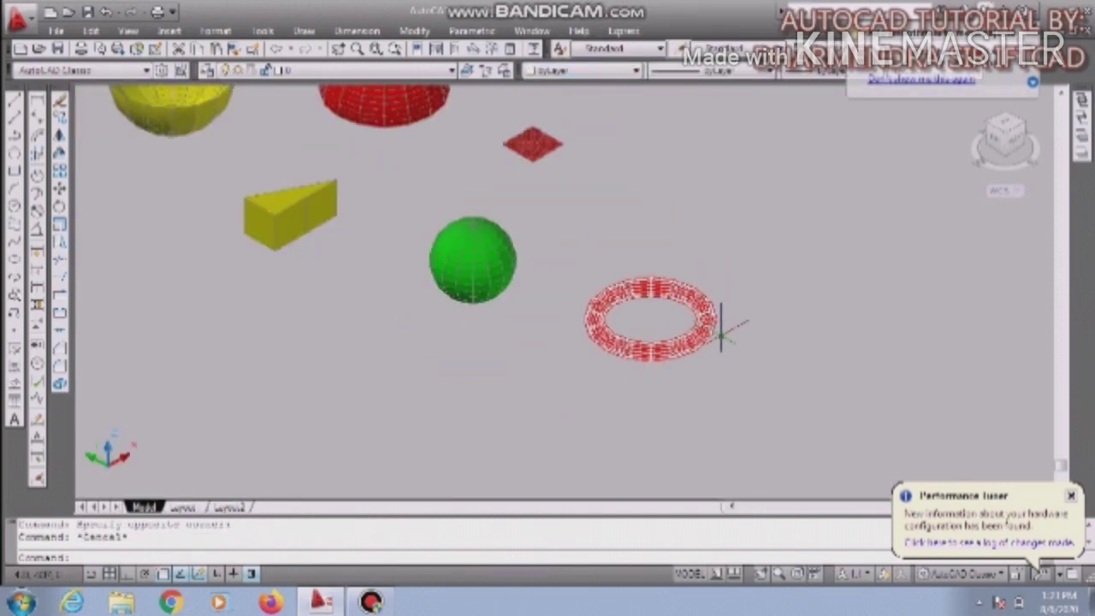
scroll(726, 329, "up", 3)
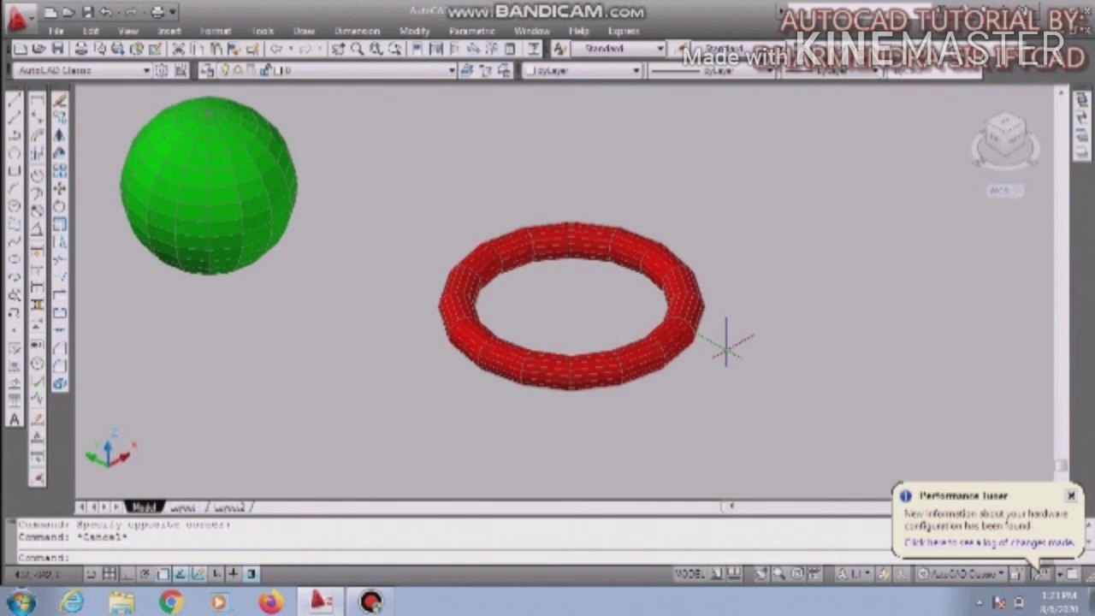
scroll(725, 347, "down", 3)
scroll(725, 346, "up", 2)
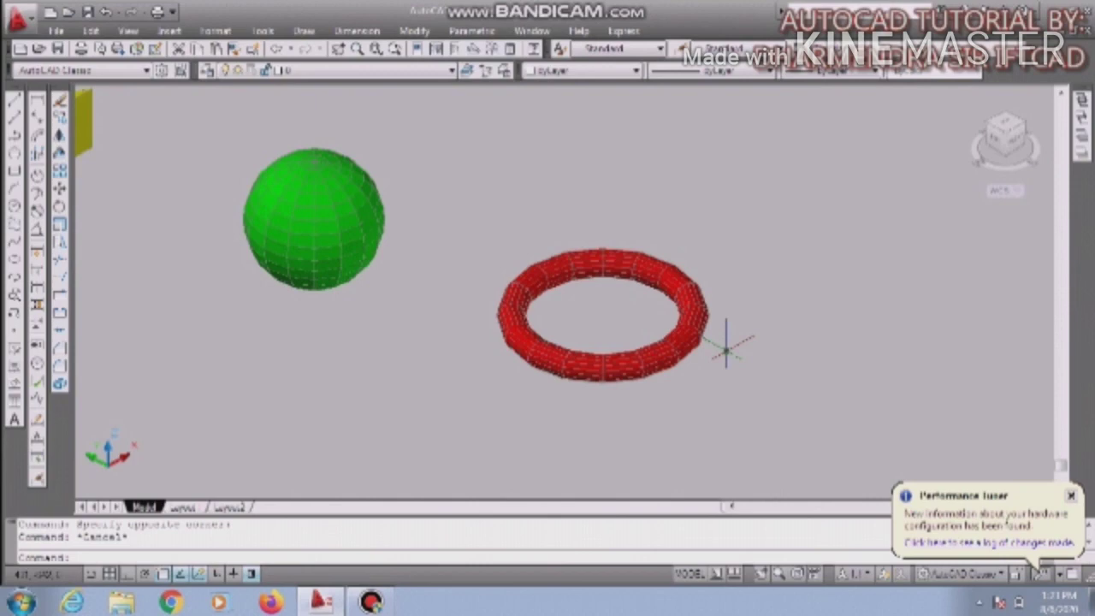
Create a wedge mesh right of the red torus: length 20, width 20, height 15.
type("3d")
key("Return")
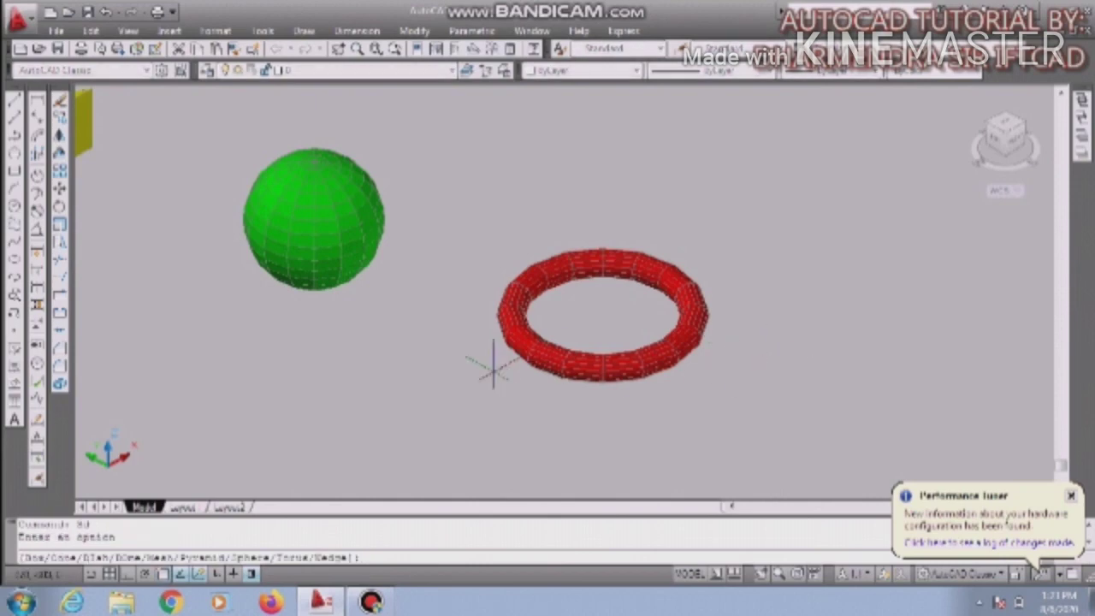
middle_click_drag(844, 337, 582, 362)
type("w")
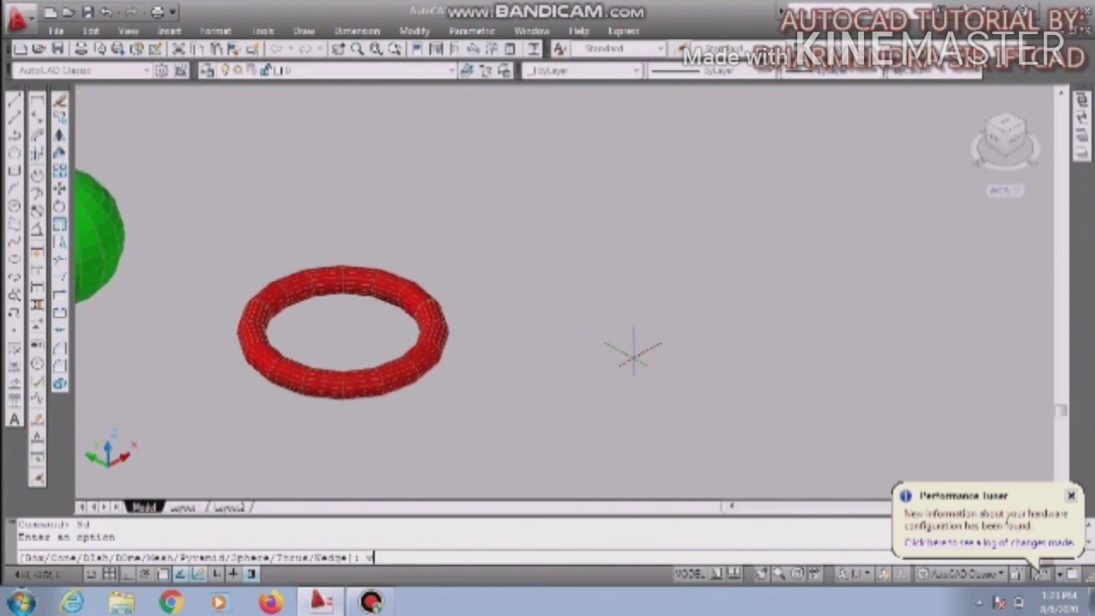
key("Return")
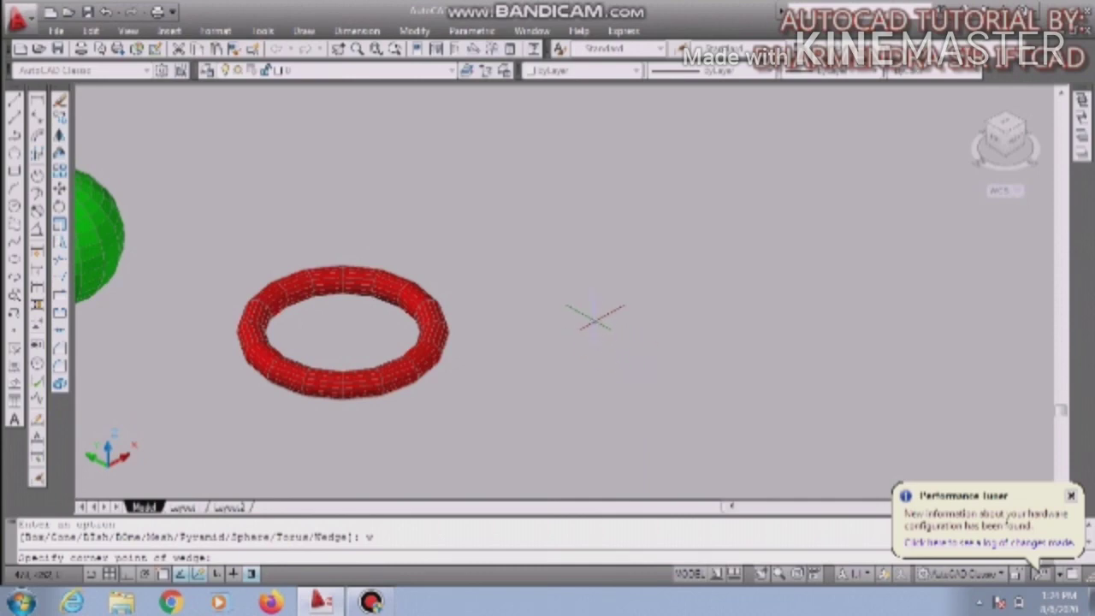
left_click(597, 323)
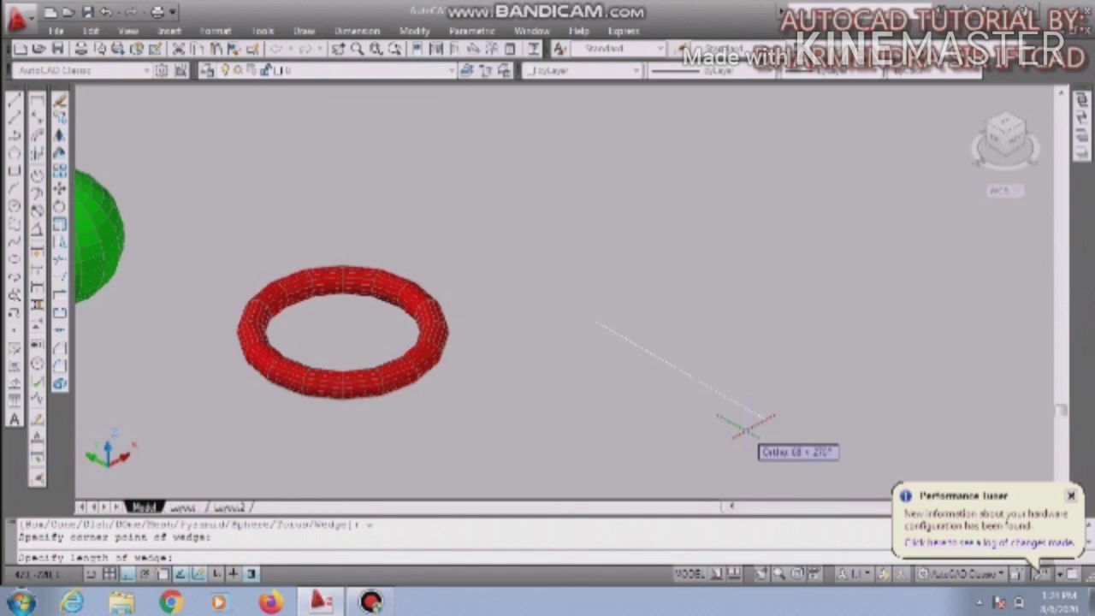
type("2")
type("0")
key("Return")
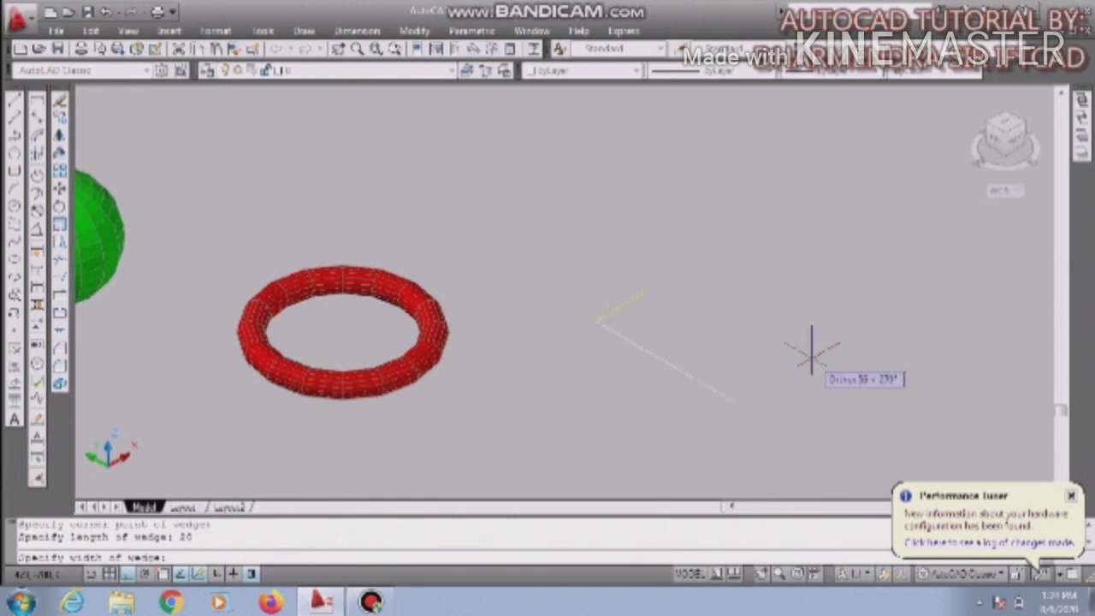
type("20")
key("Return")
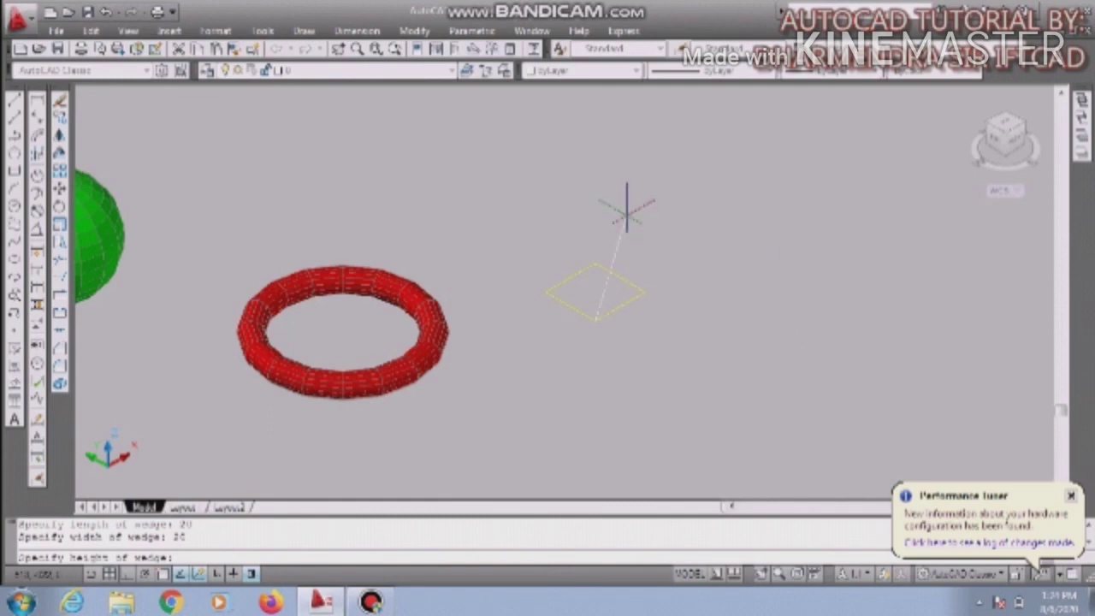
type("15")
key("Return")
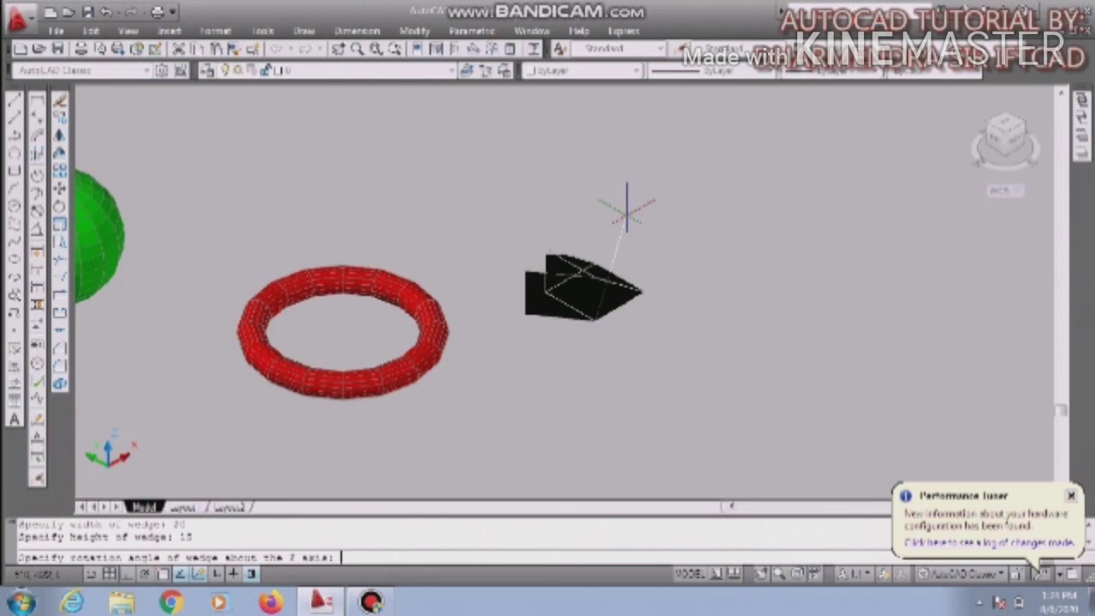
key("Return")
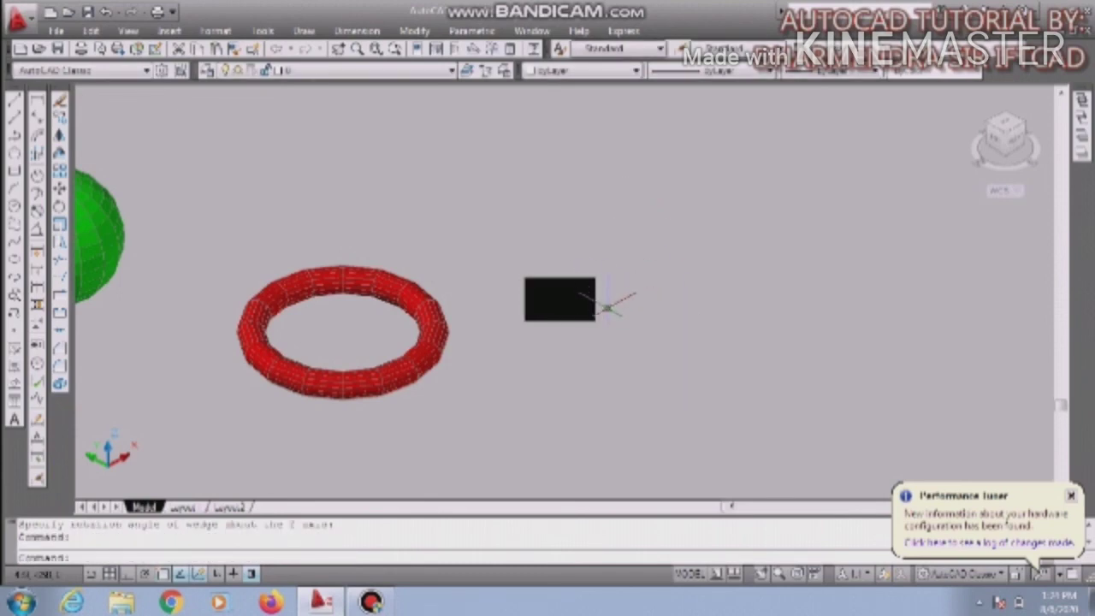
Adjust the zoom and cancel any leftover command with Esc twice.
scroll(580, 300, "up", 1)
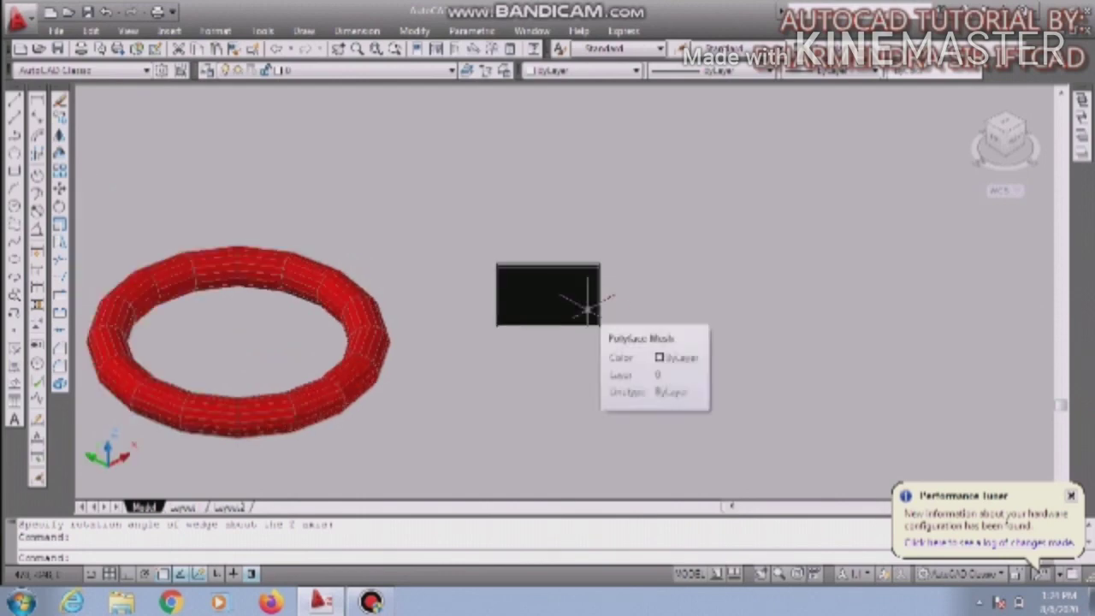
scroll(594, 304, "down", 2)
key("Escape")
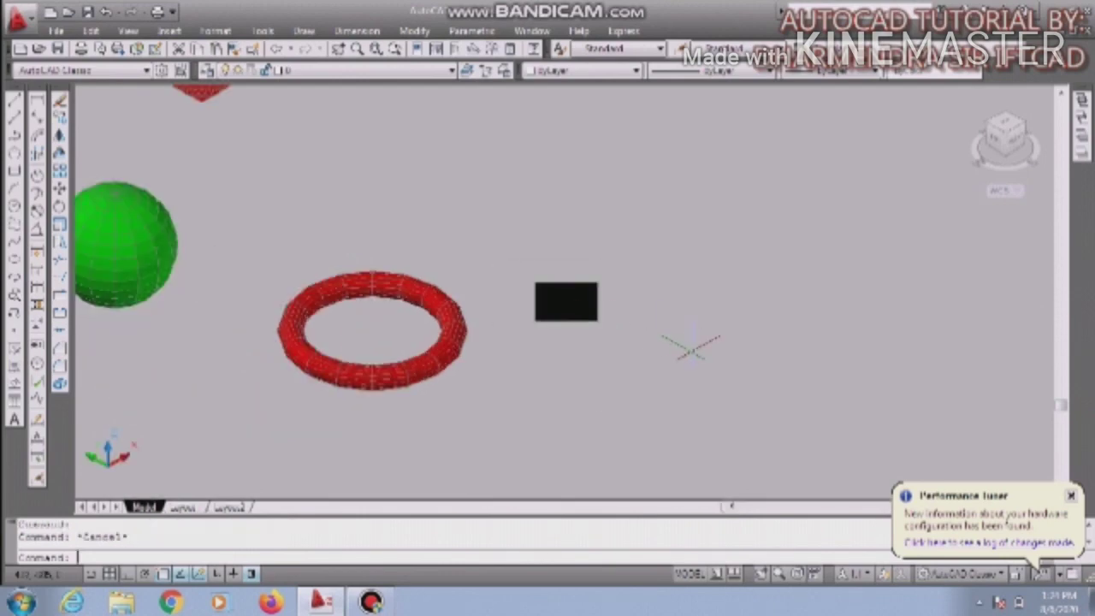
key("Escape")
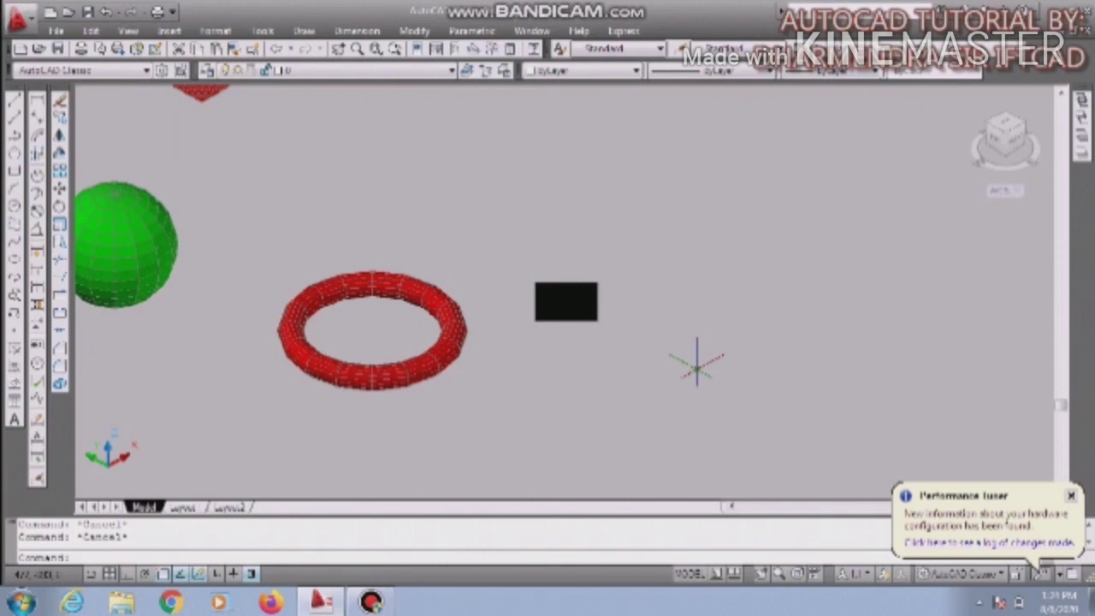
Start a second wedge right of the black box with length 20, width 20, height 30.
type("3d")
key("Return")
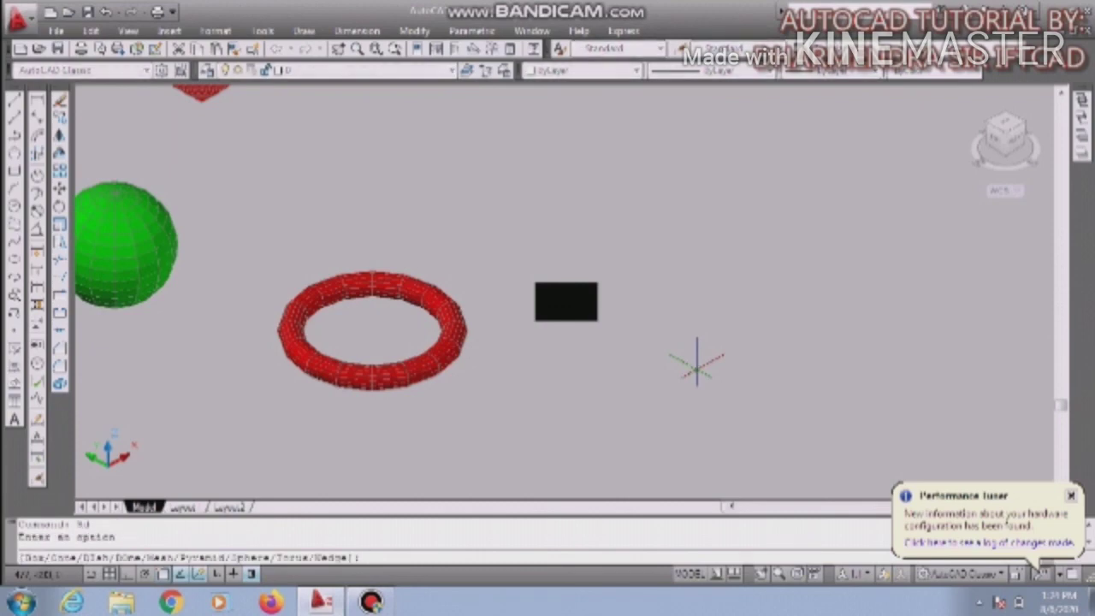
type("w")
key("Return")
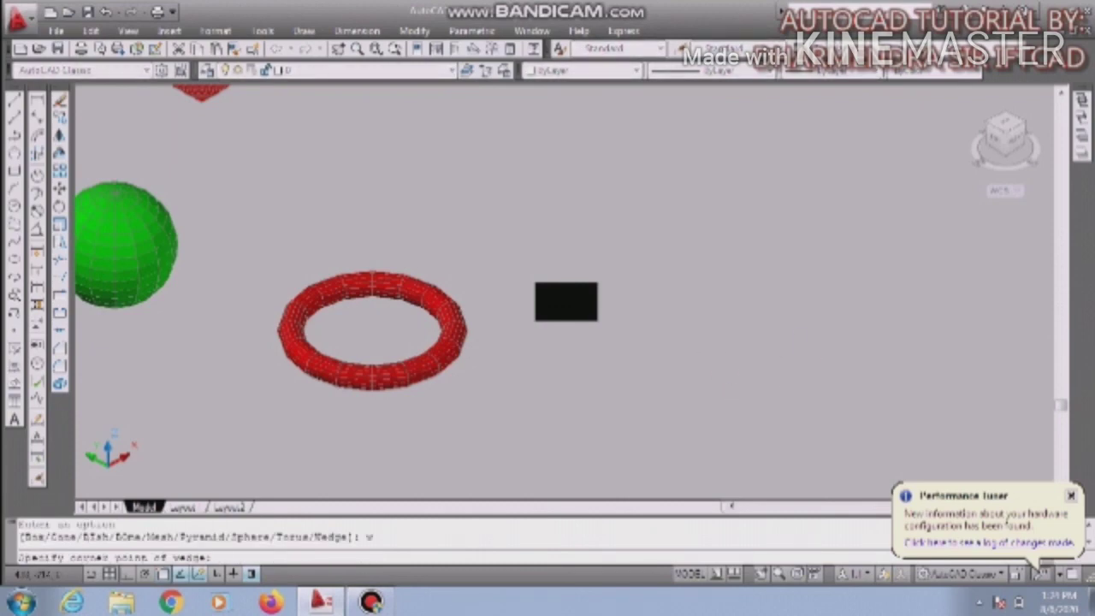
left_click(710, 362)
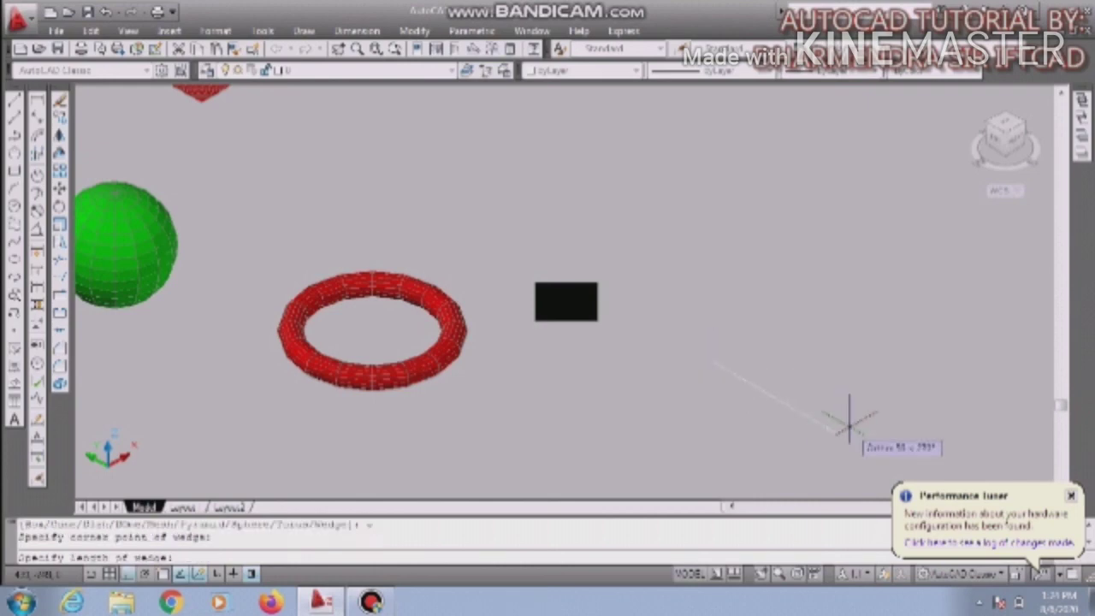
type("20")
key("Return")
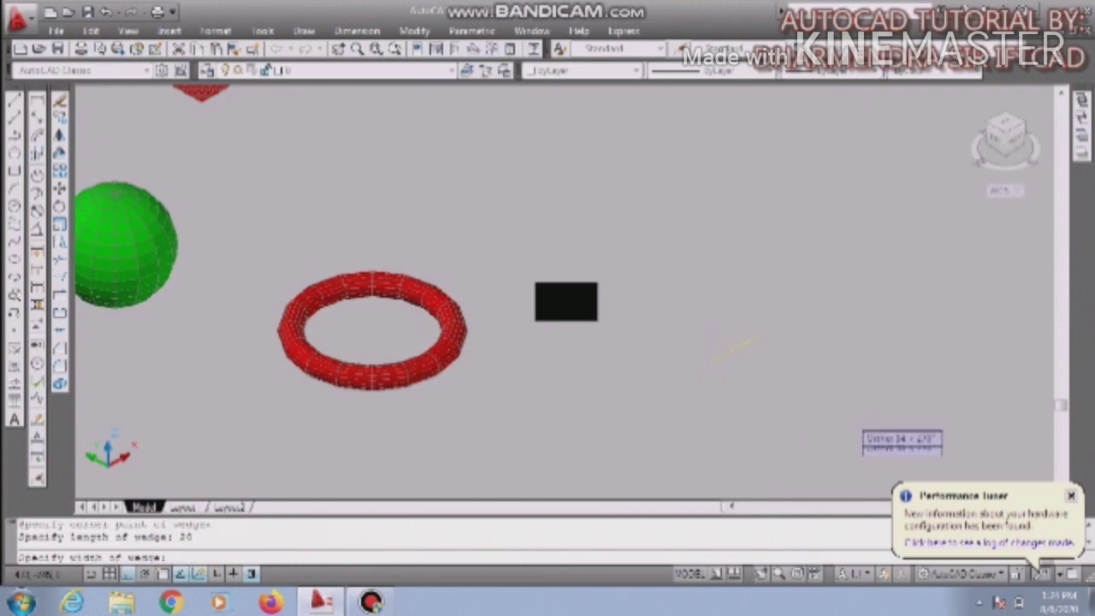
type("20")
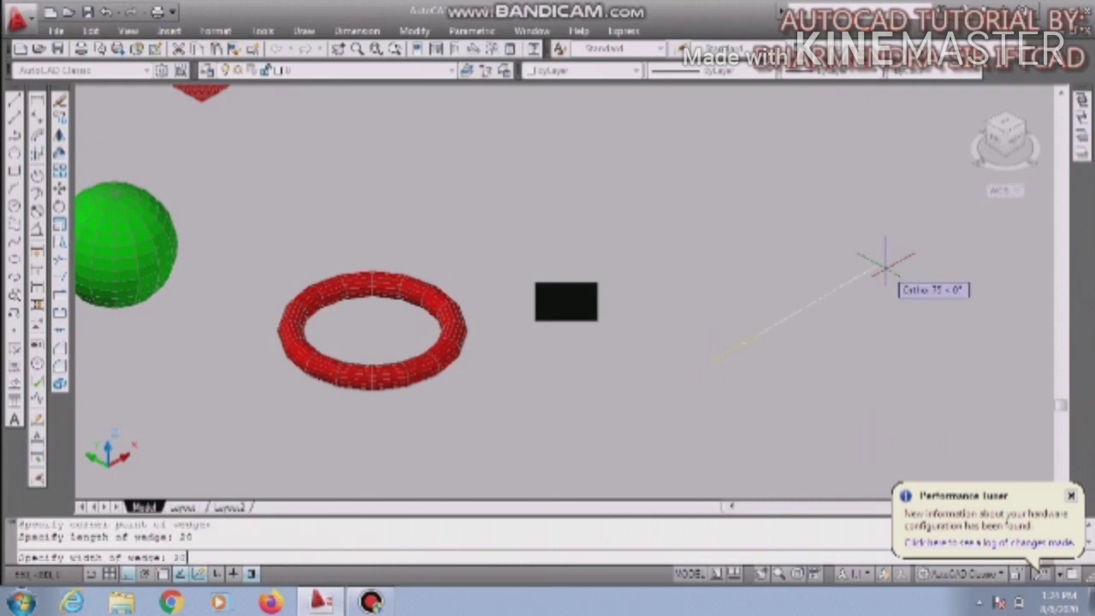
key("Return")
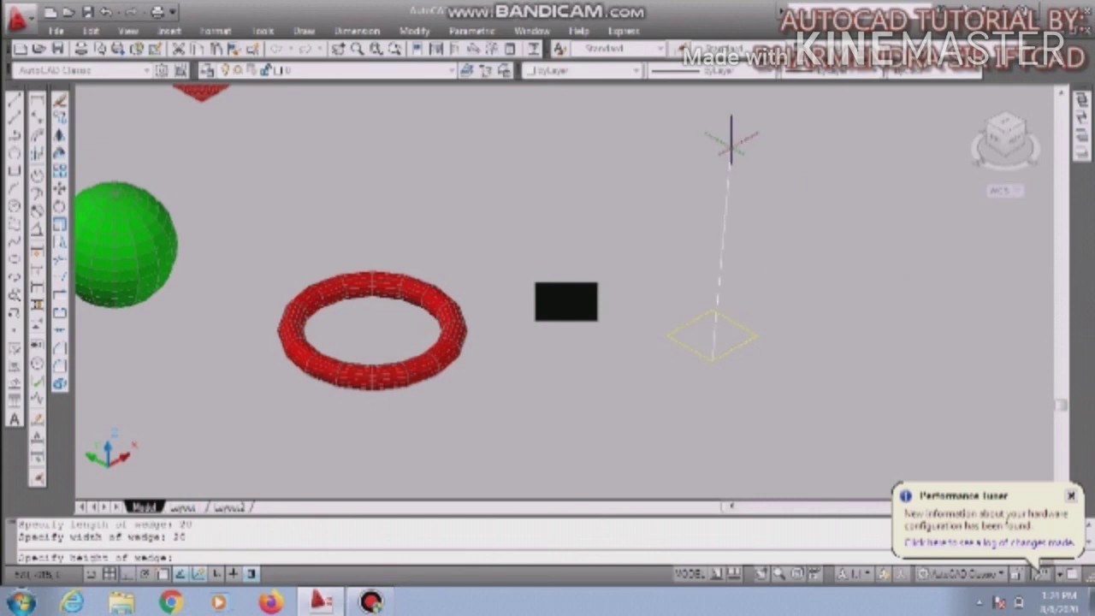
type("30")
key("Return")
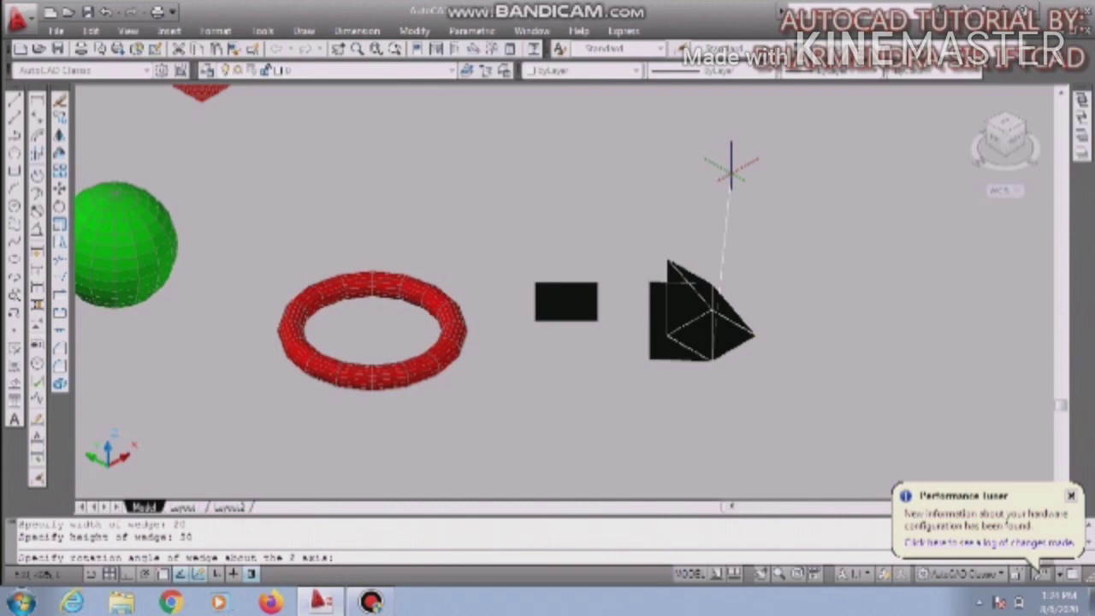
Finish the wedge with a 90° rotation, then colour it Red in Quick Properties.
type("90")
key("Return")
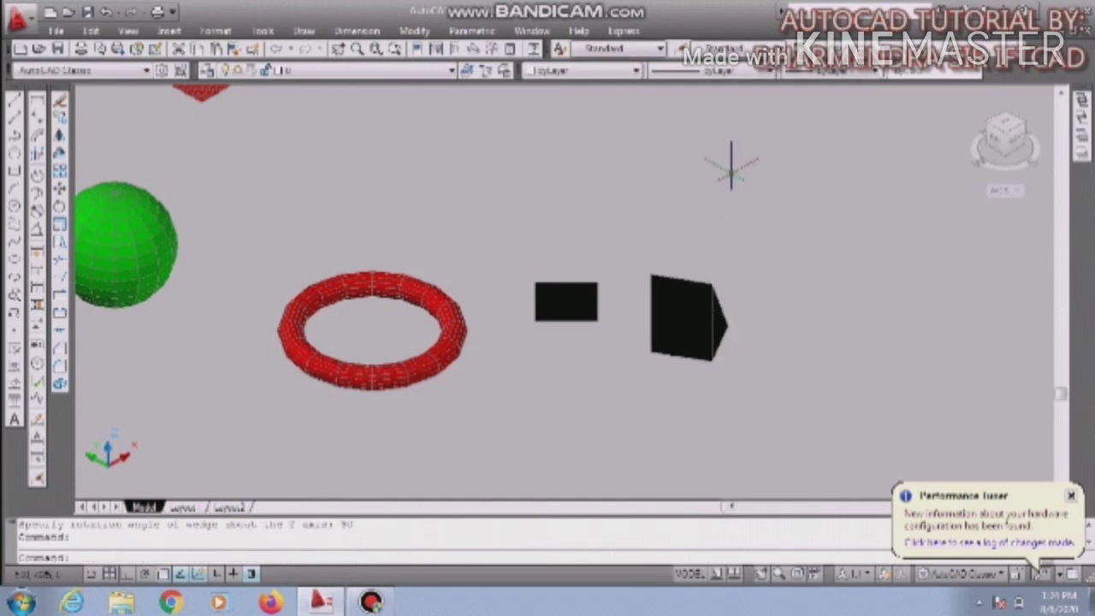
scroll(724, 315, "up", 2)
scroll(727, 334, "up", 2)
left_click(650, 317)
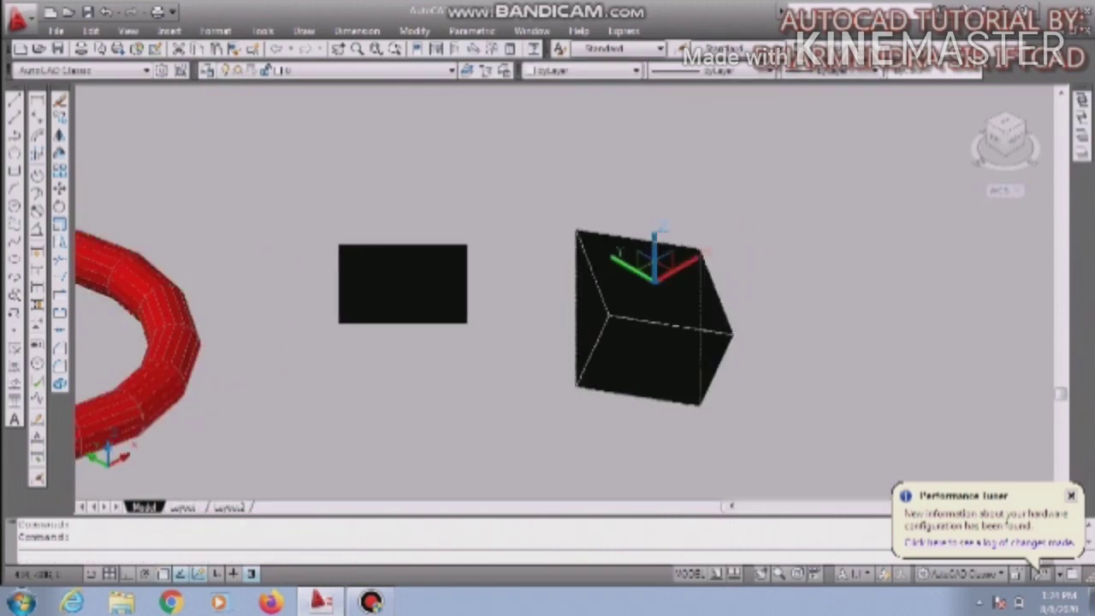
left_click(864, 242)
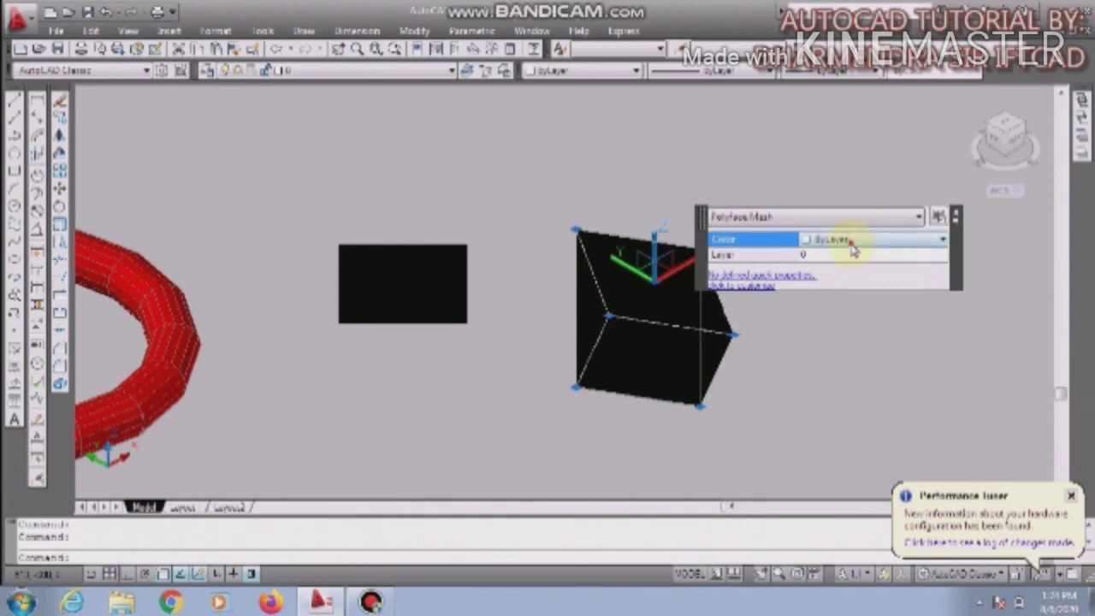
left_click(843, 244)
left_click(818, 285)
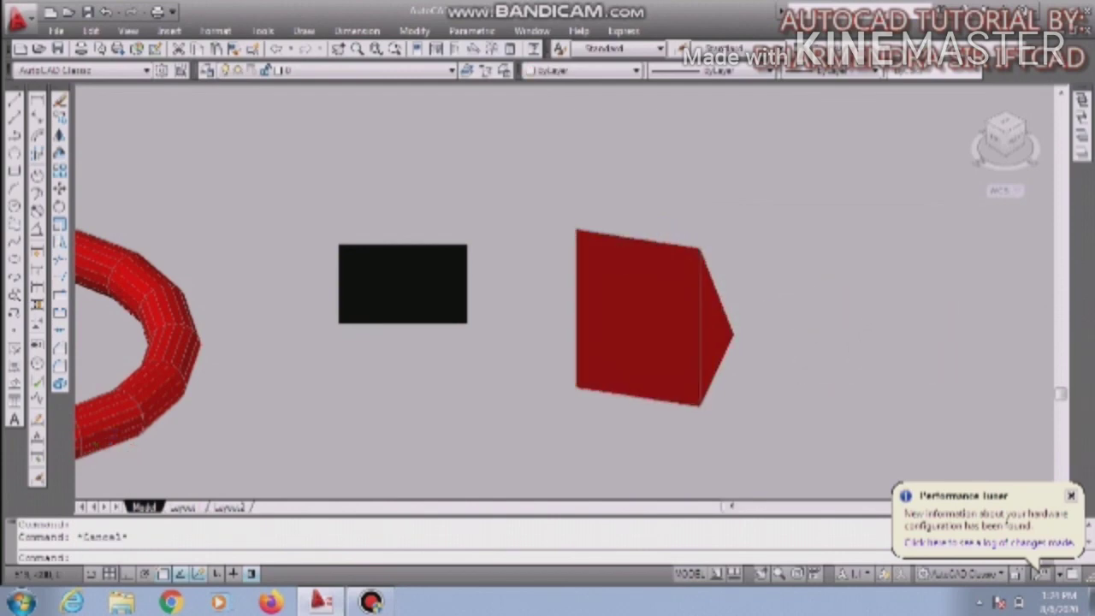
Zoom out and pan to frame the three red cubes and the cone.
scroll(822, 297, "down", 5)
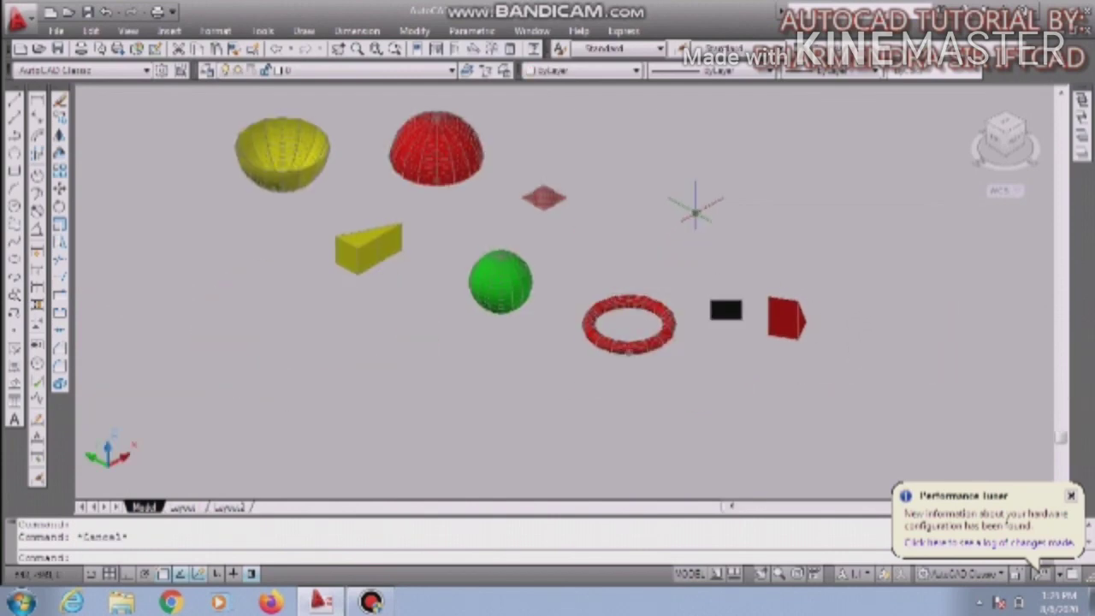
scroll(590, 201, "down", 5)
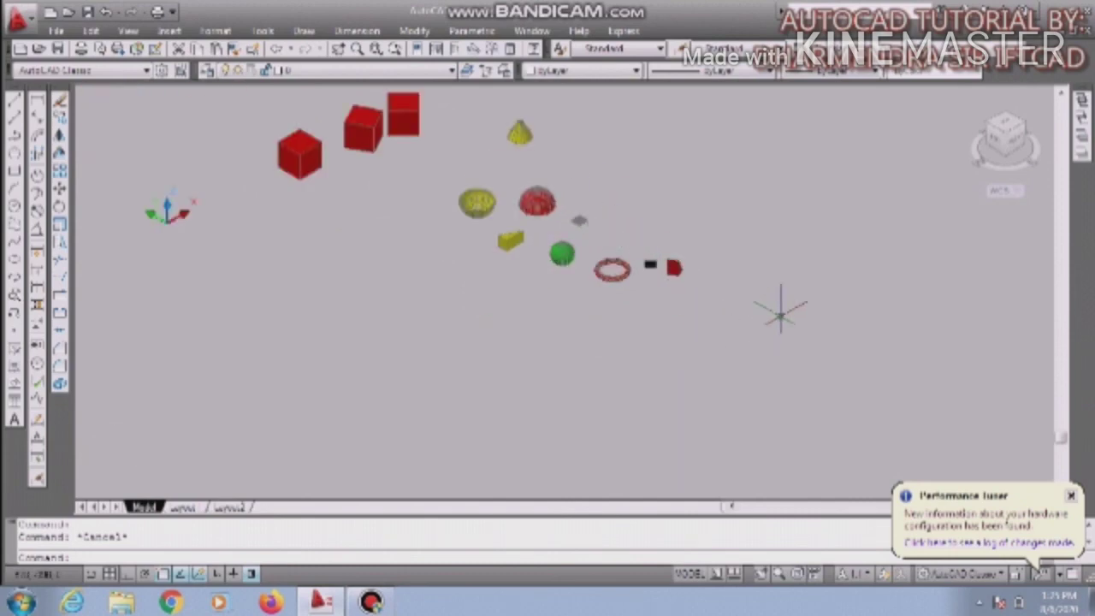
middle_click_drag(778, 305, 746, 372)
scroll(745, 372, "up", 2)
scroll(366, 236, "up", 2)
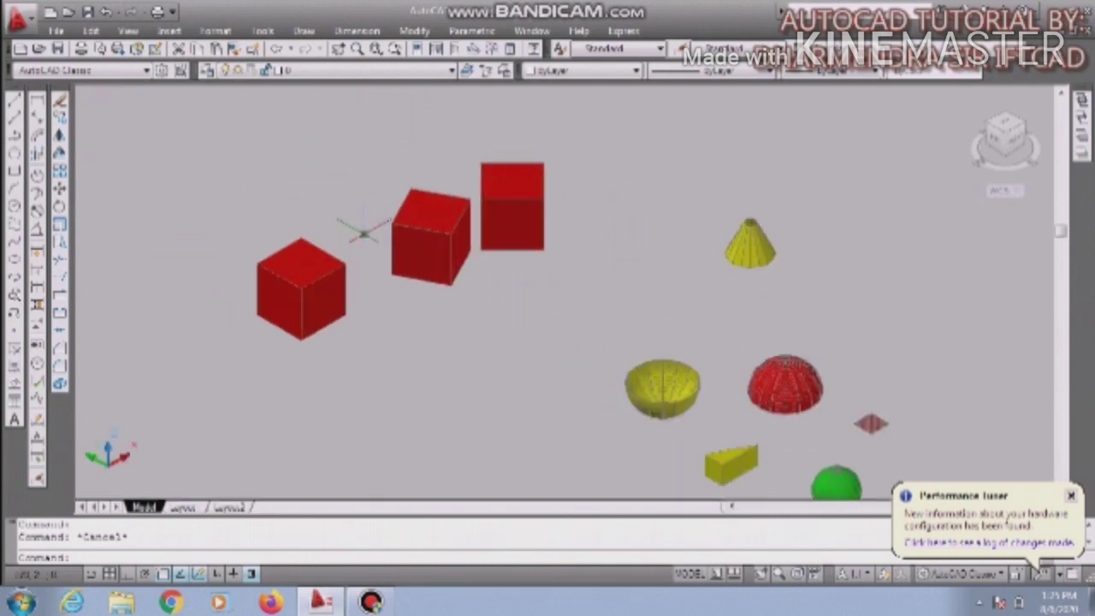
scroll(372, 281, "up", 2)
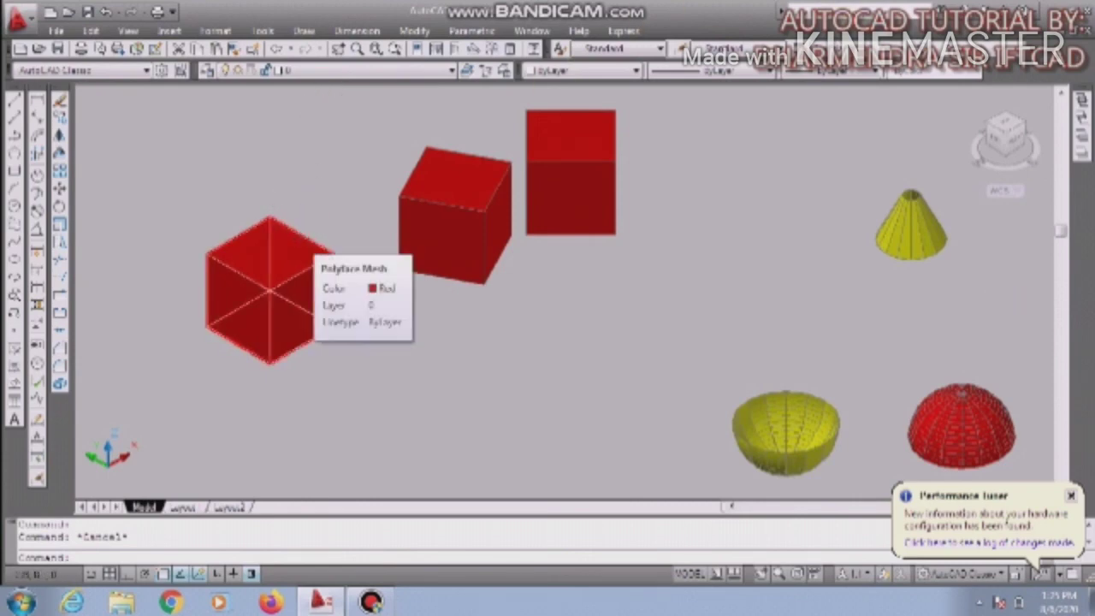
Switch the visual style to 2D Wireframe, then to 3D Wireframe.
type("v")
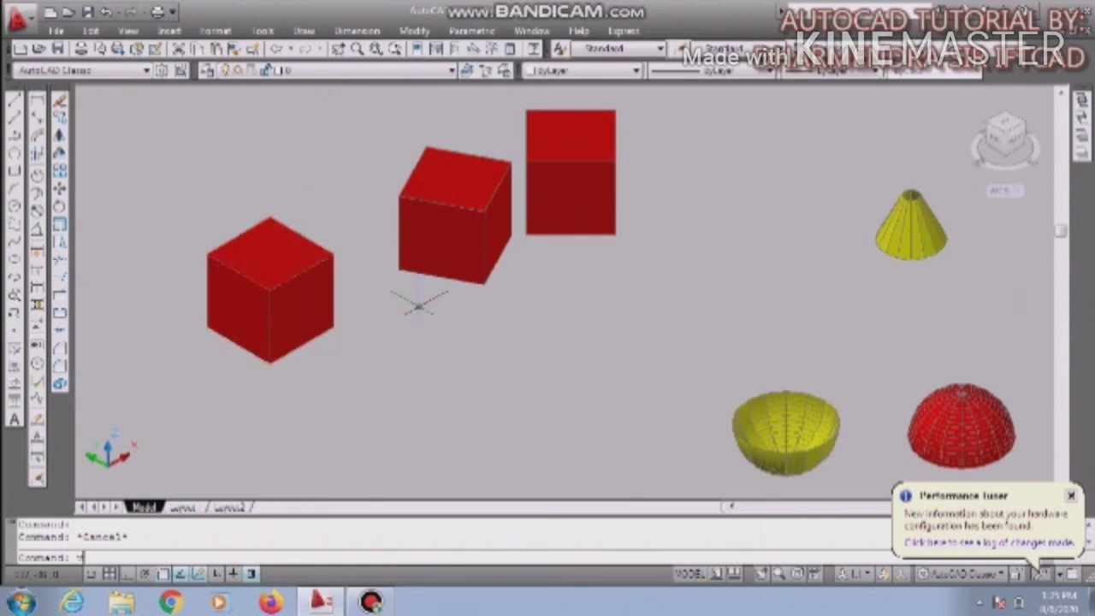
type("s")
key("Return")
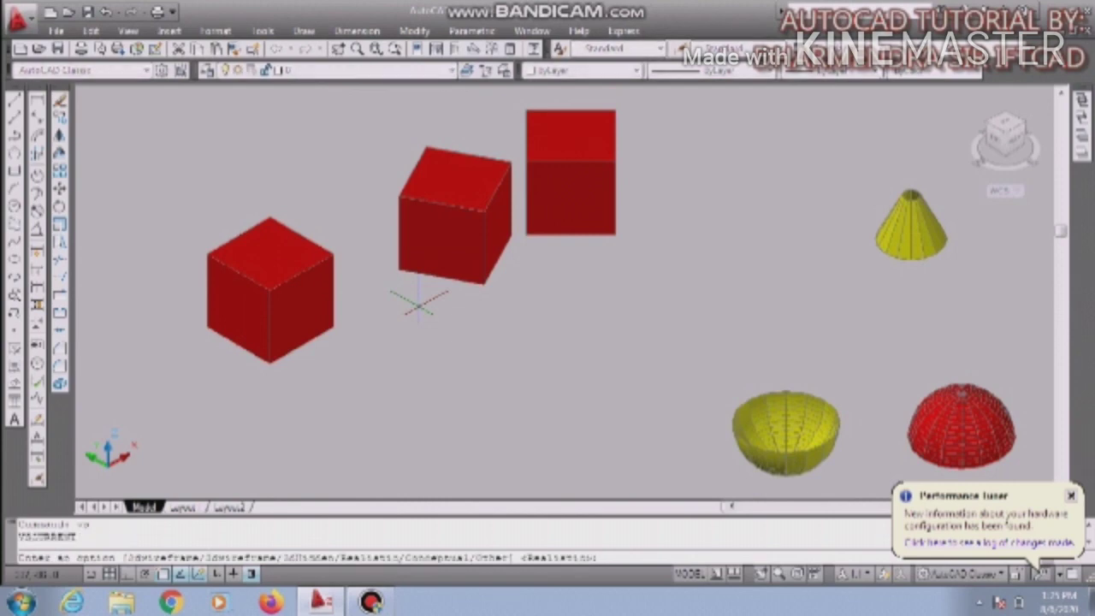
type("2")
key("Return")
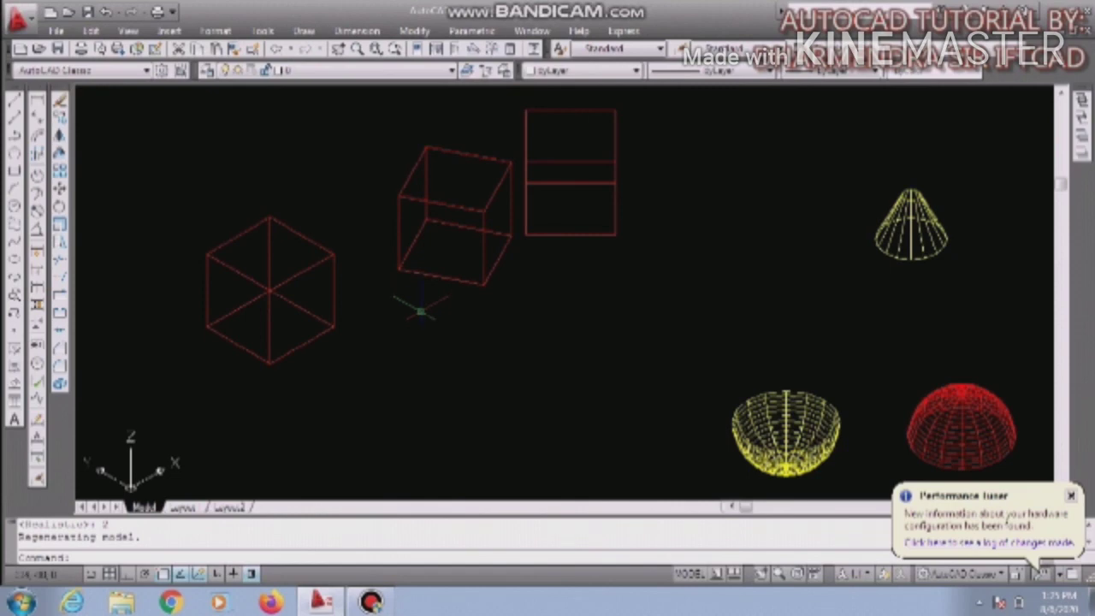
type("vs")
key("Return")
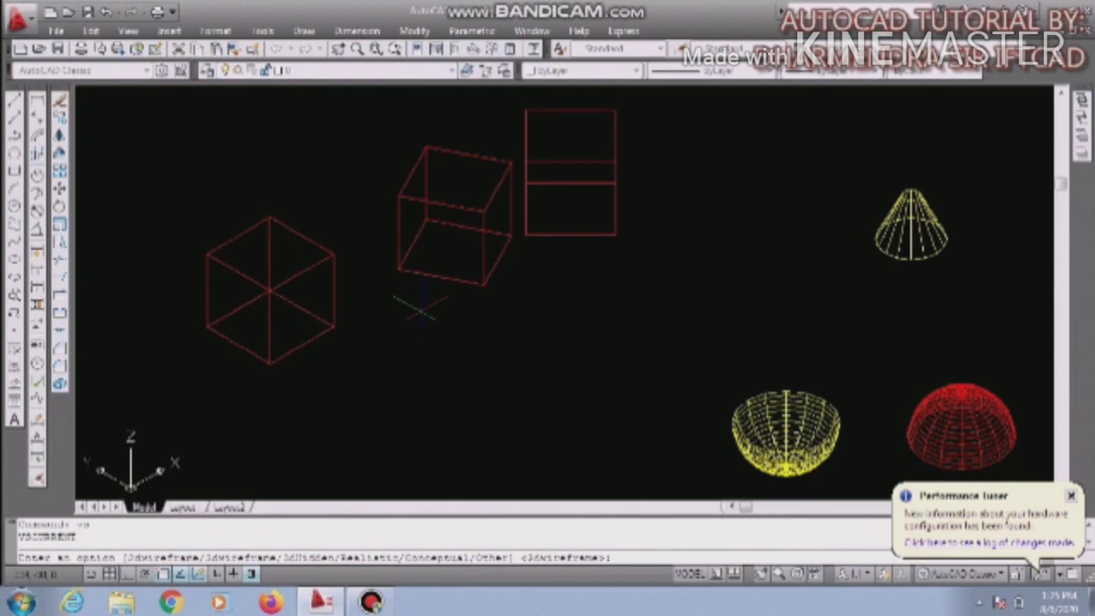
type("3")
key("Return")
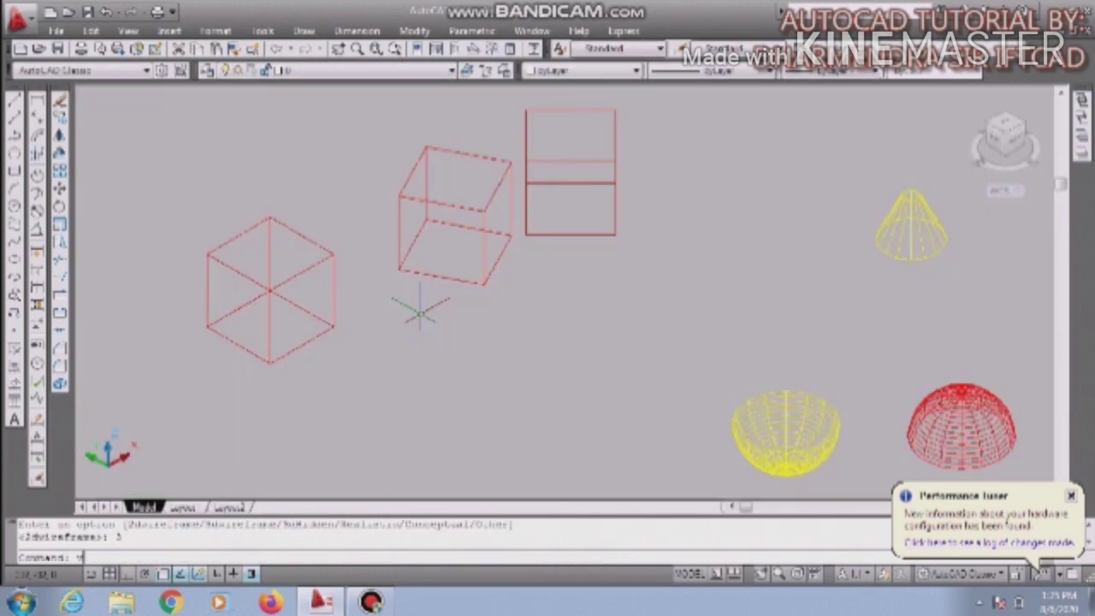
Apply the 3D Hidden visual style through VSCURRENT's H option.
type("s")
key("Return")
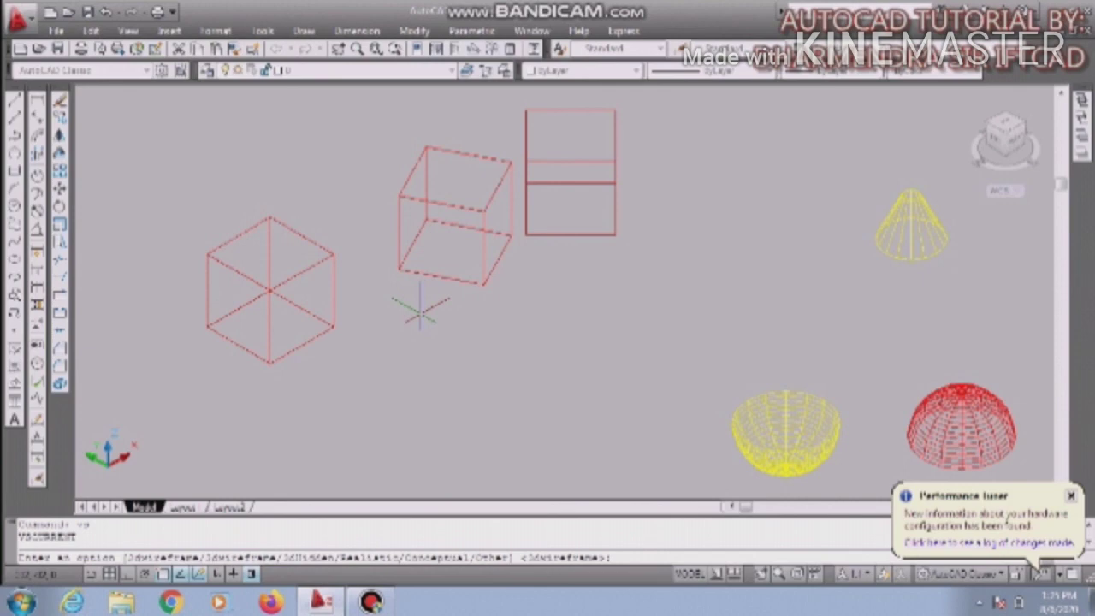
type("h")
key("Return")
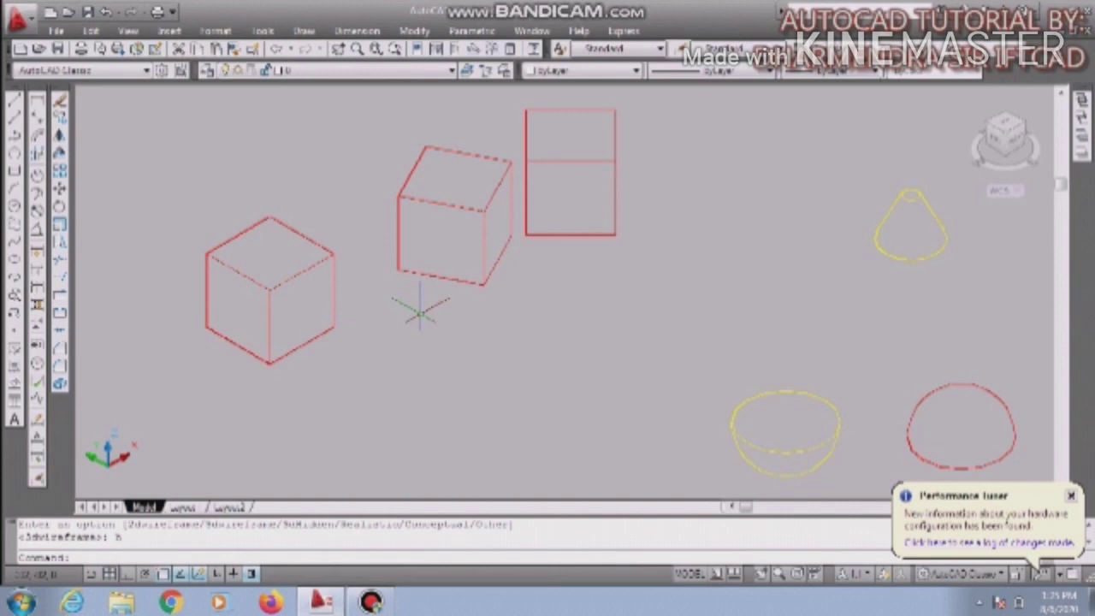
type("VSCURRENT")
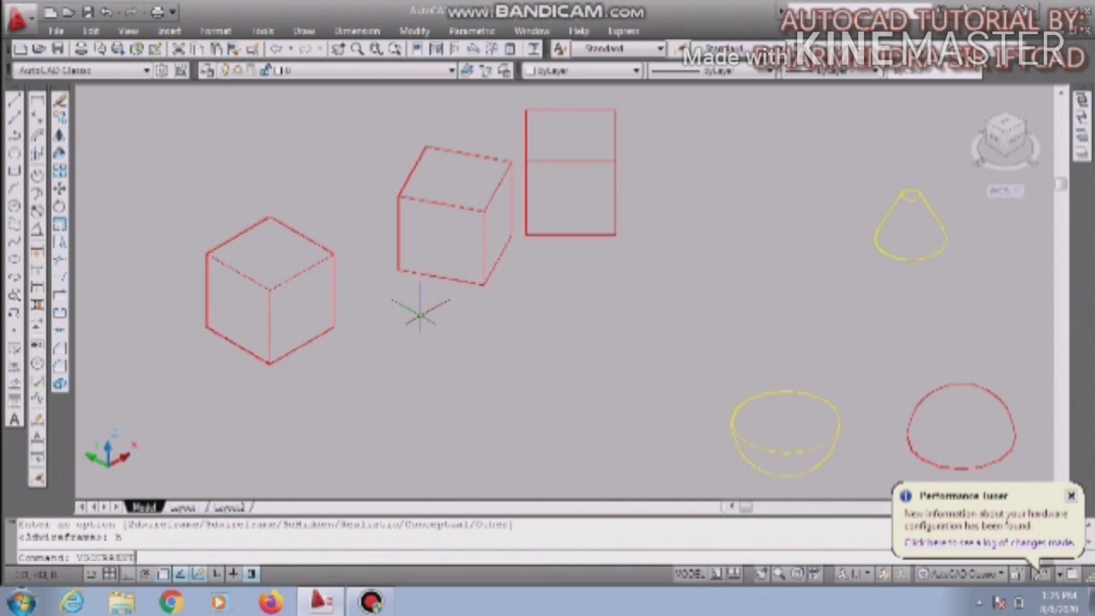
key("Return")
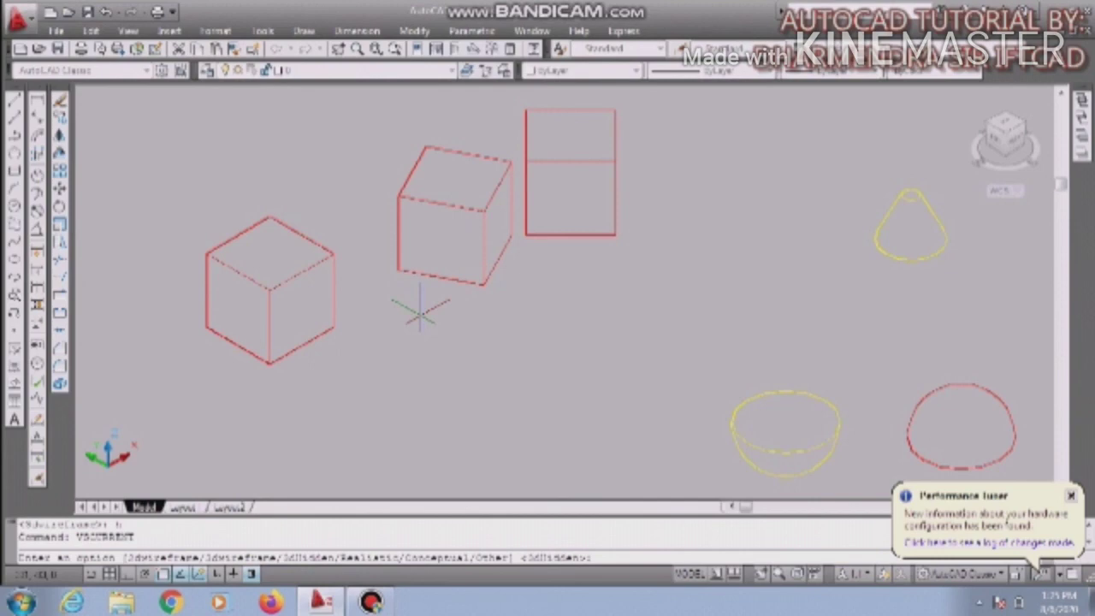
Try the Realistic visual style, then switch the meshes to Conceptual shading.
type("r")
key("Return")
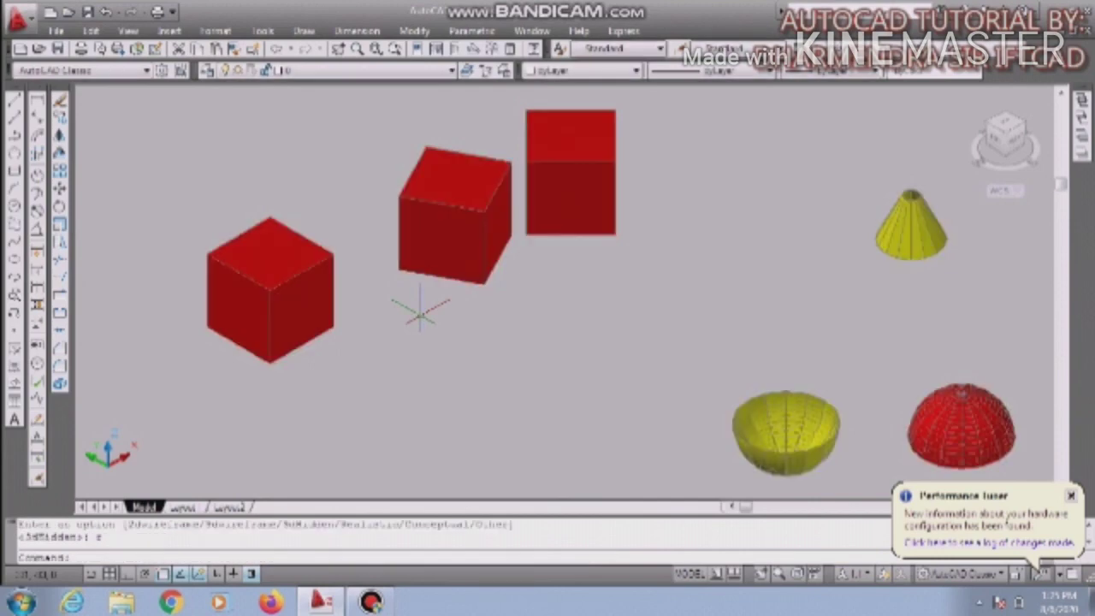
type("VSCURRENT")
key("Return")
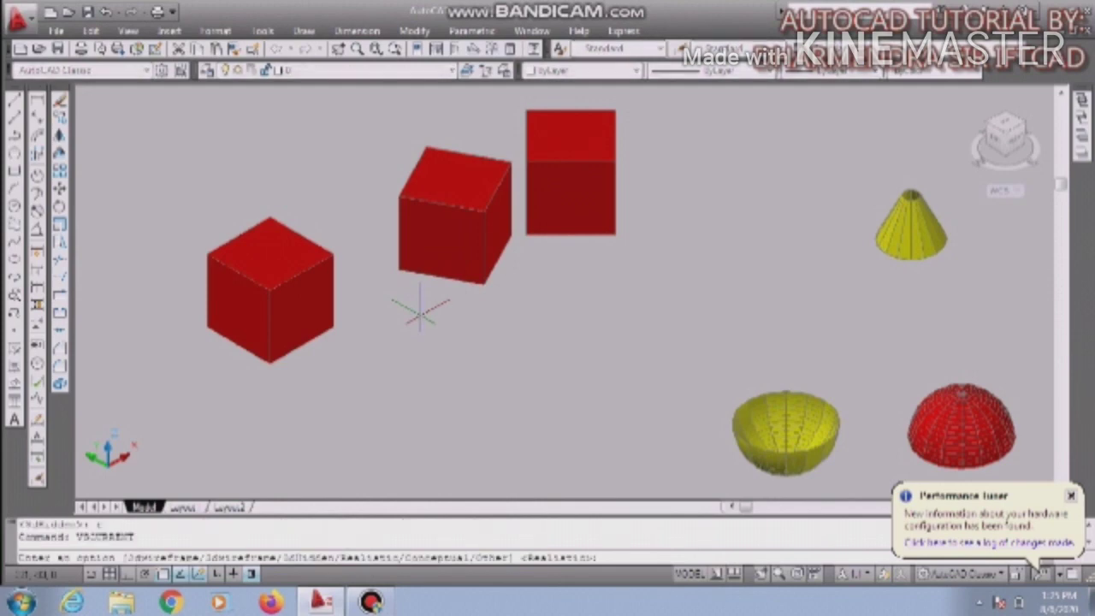
type("c")
key("Return")
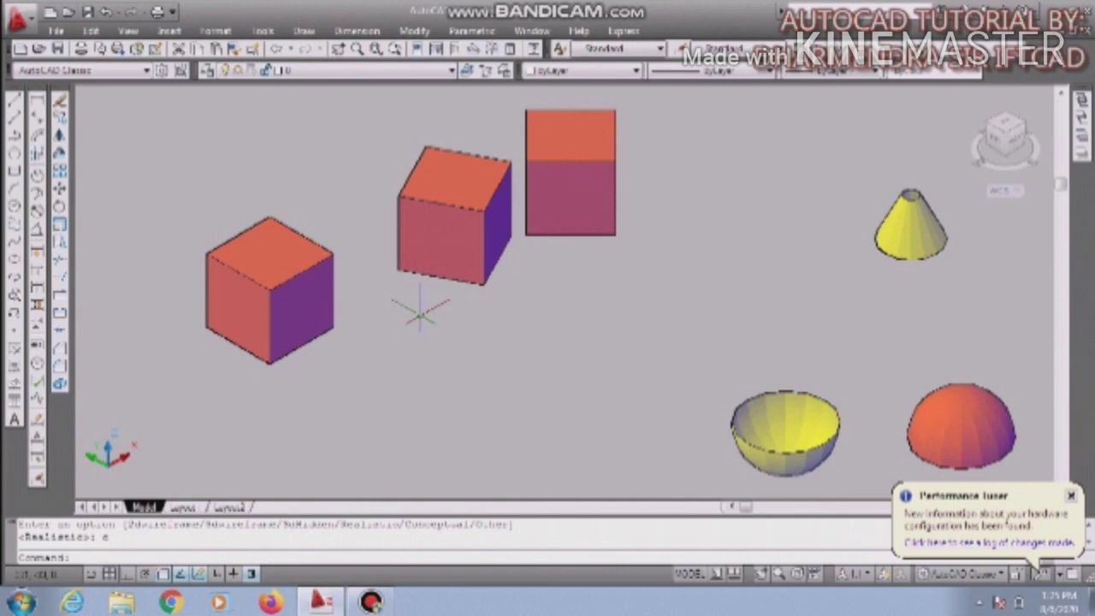
type("VSCURRENT")
key("Return")
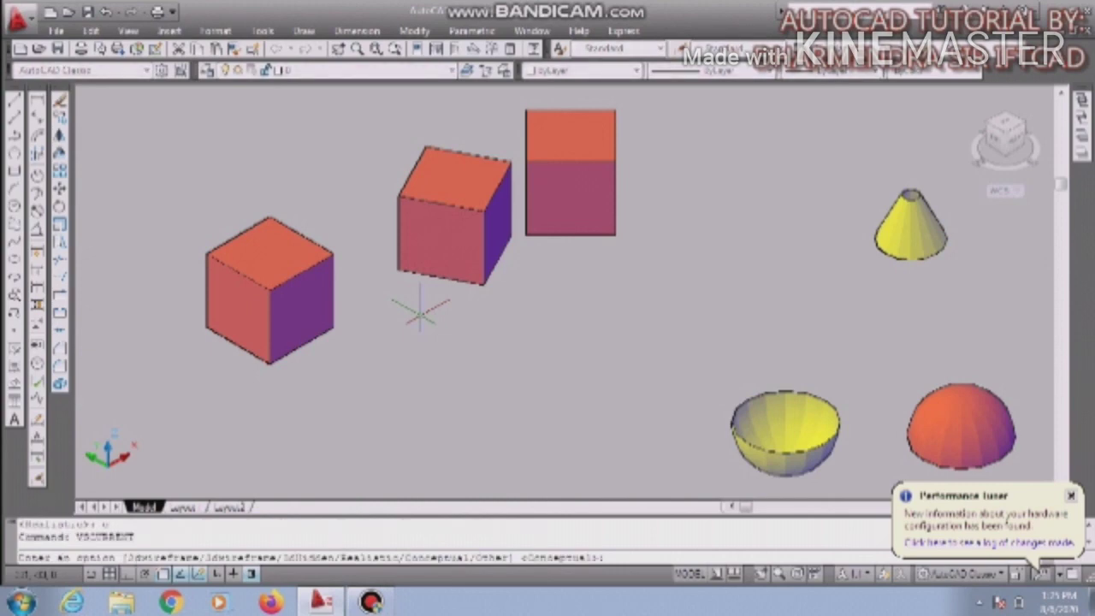
Pan and zoom to frame every shaded primitive, including the sphere, torus and wedges.
scroll(385, 305, "down", 1)
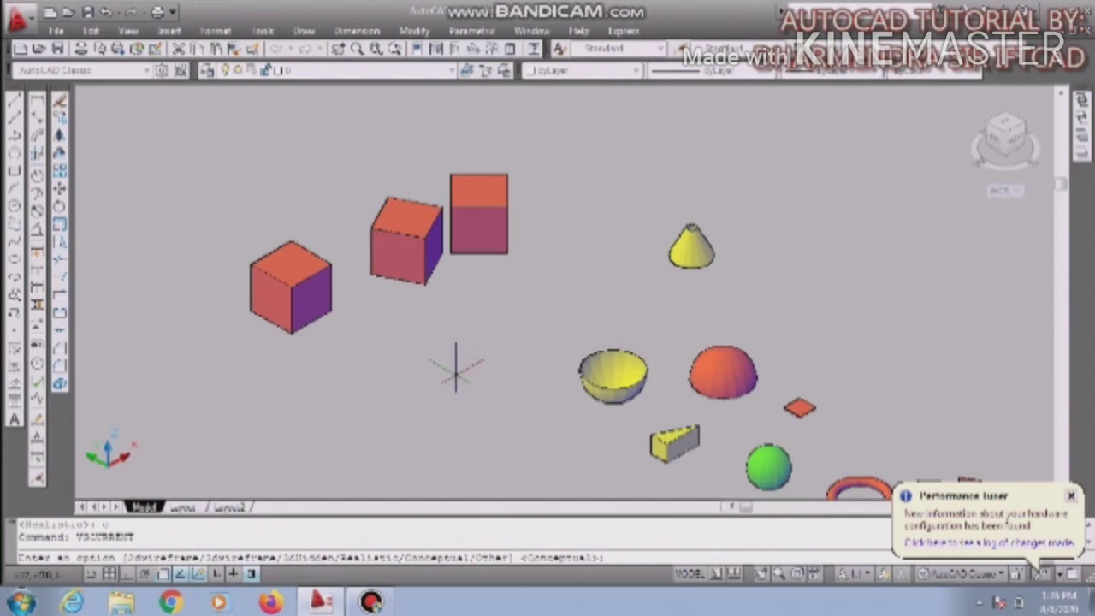
middle_click_drag(453, 374, 496, 299)
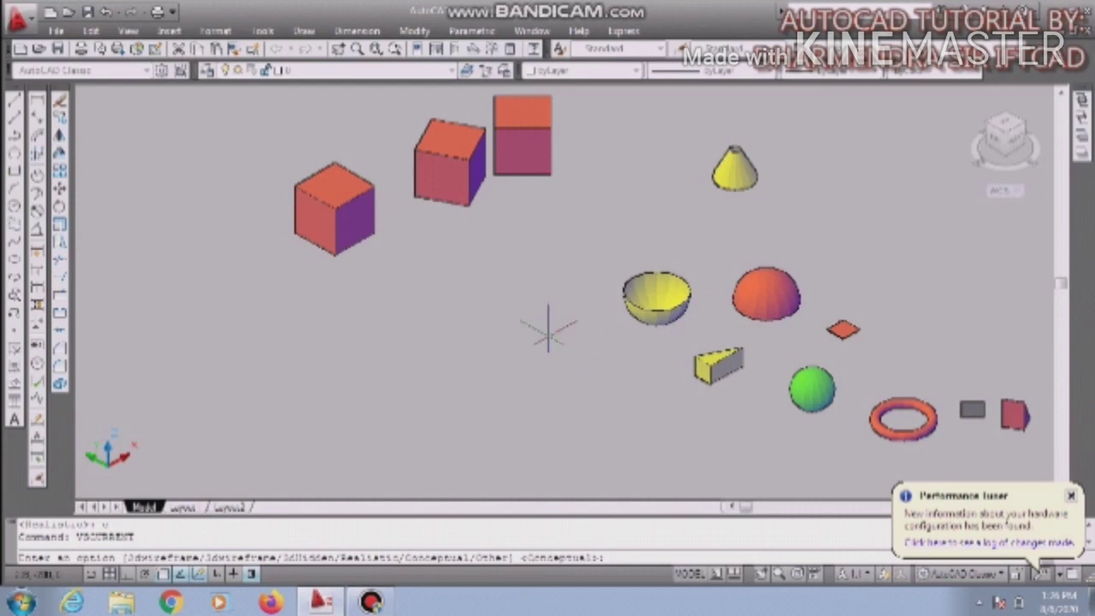
middle_click_drag(547, 332, 449, 381)
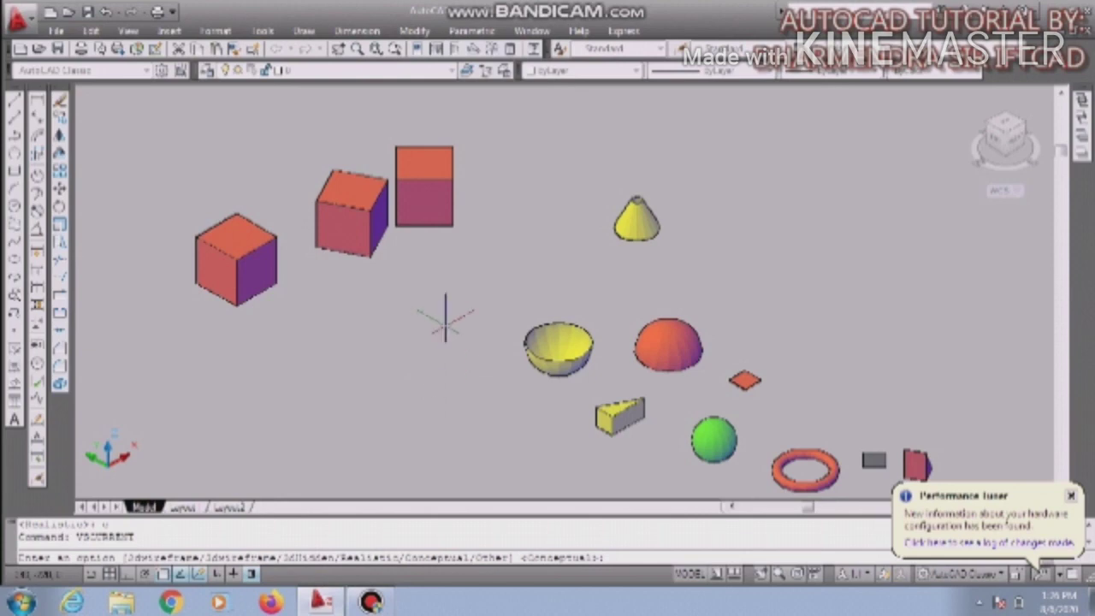
scroll(472, 371, "down", 2)
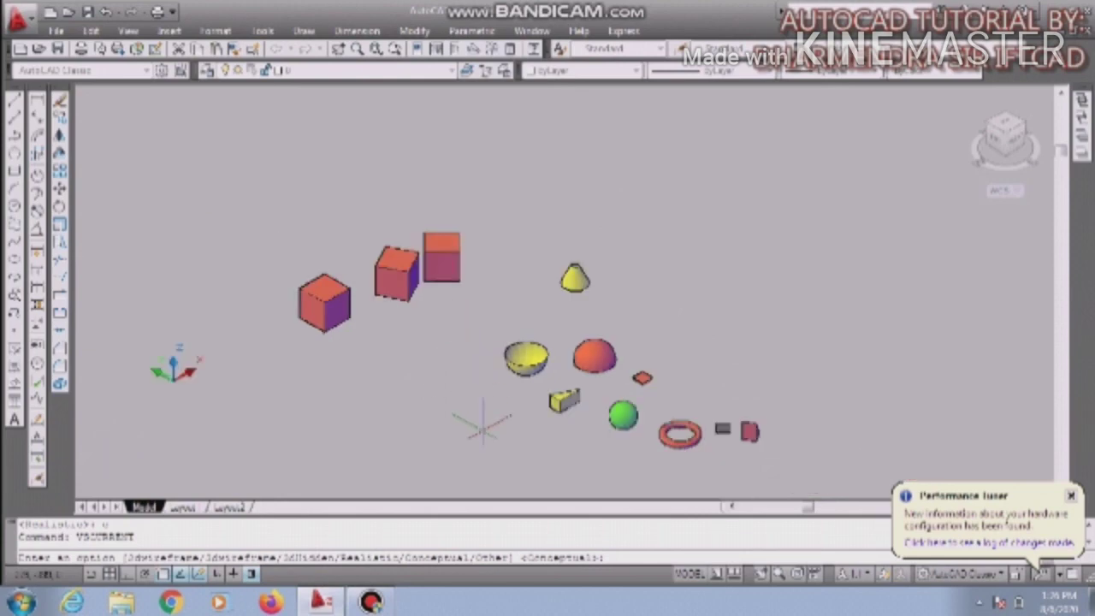
scroll(482, 421, "up", 3)
middle_click_drag(711, 372, 552, 358)
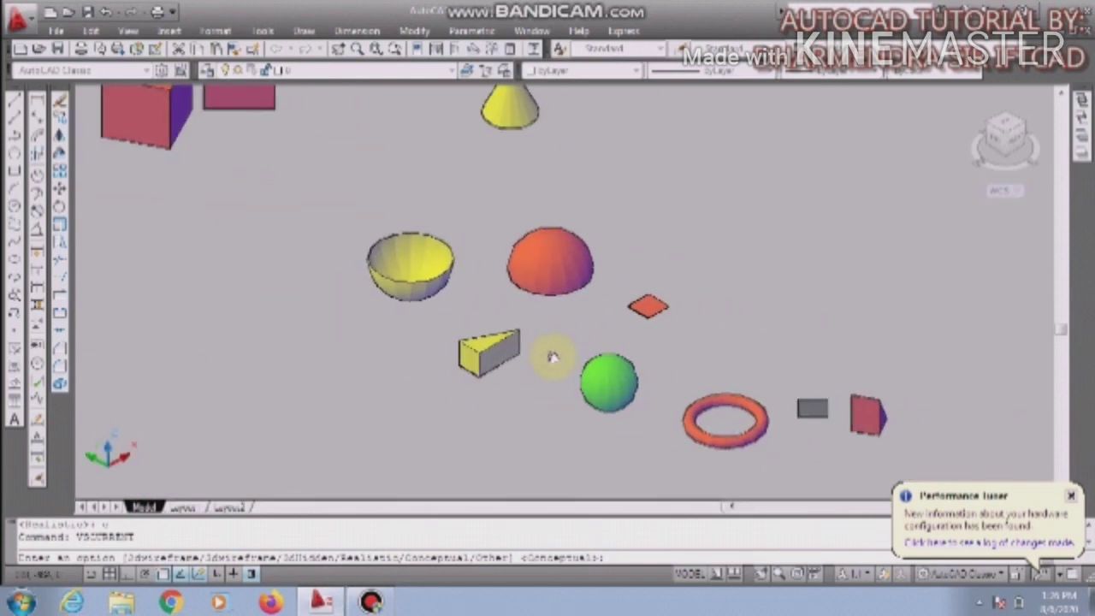
scroll(580, 327, "down", 2)
middle_click_drag(255, 243, 272, 248)
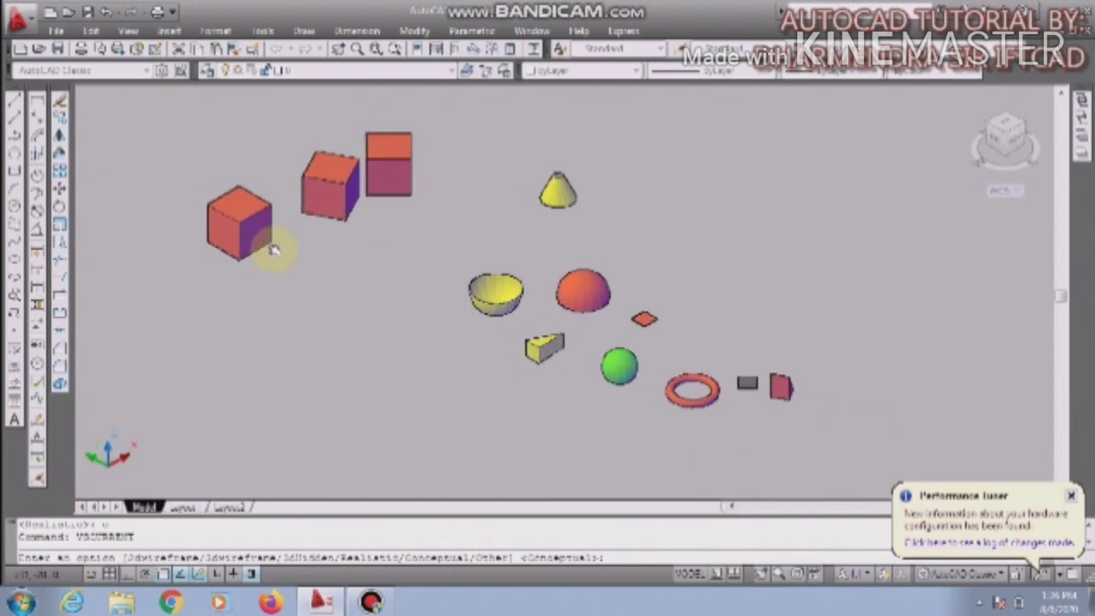
scroll(342, 237, "up", 2)
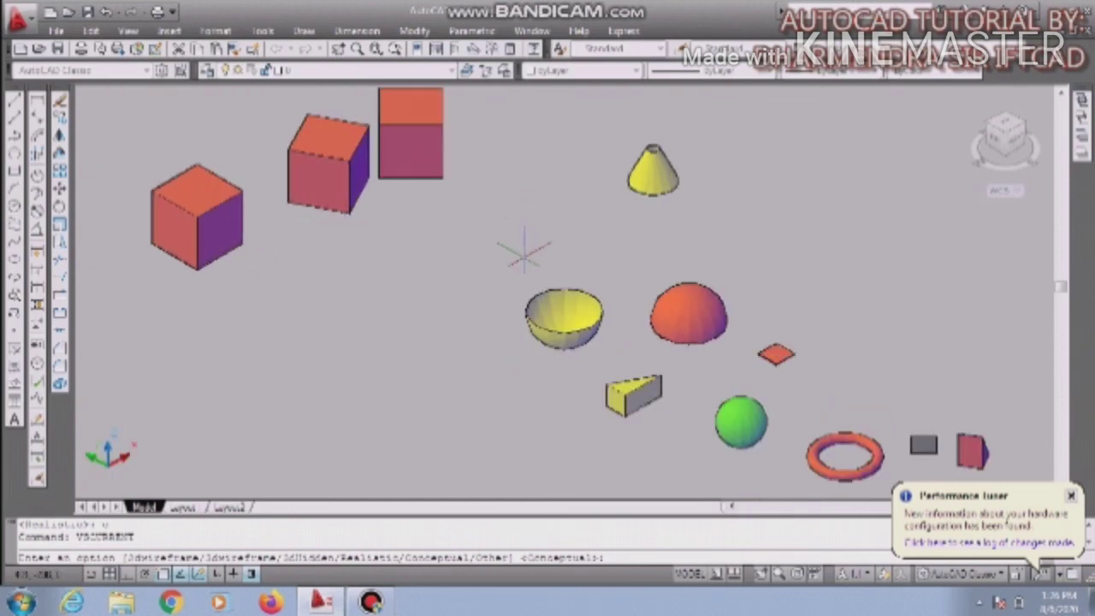
middle_click_drag(535, 222, 465, 247)
middle_click_drag(354, 276, 457, 264)
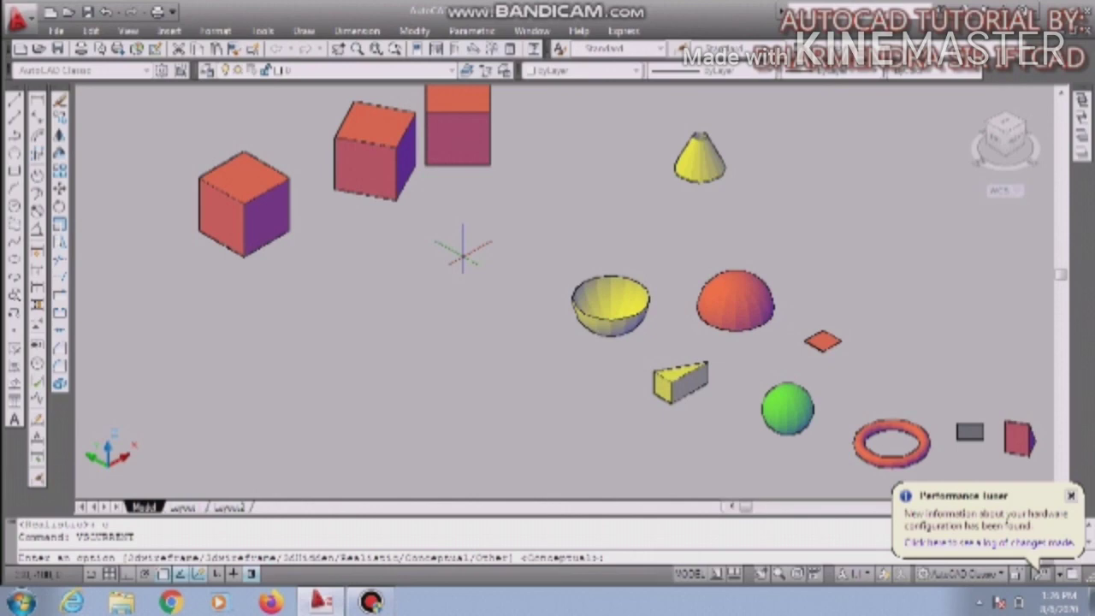
scroll(459, 256, "down", 3)
scroll(457, 179, "up", 4)
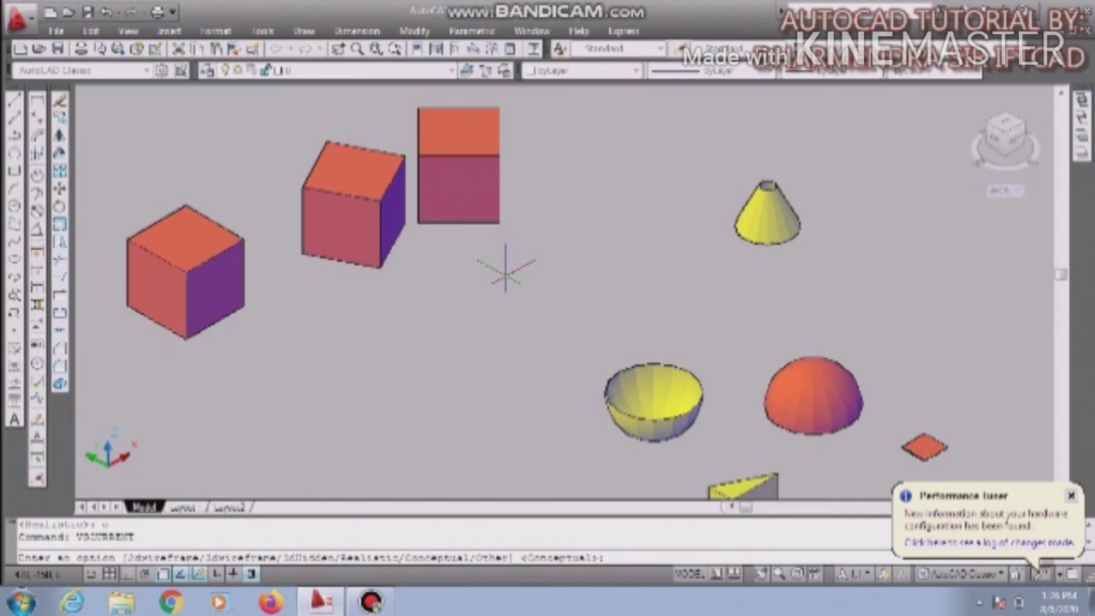
Cancel the pending visual style prompt and bring up the Bandicam settings window.
key("Escape")
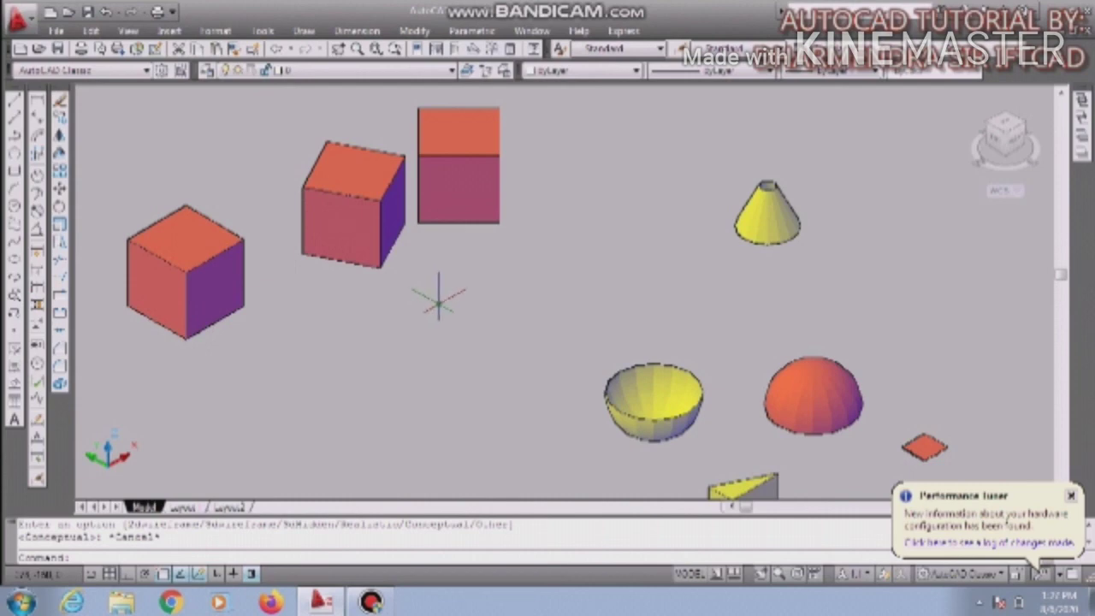
scroll(629, 313, "down", 2)
scroll(746, 389, "up", 2)
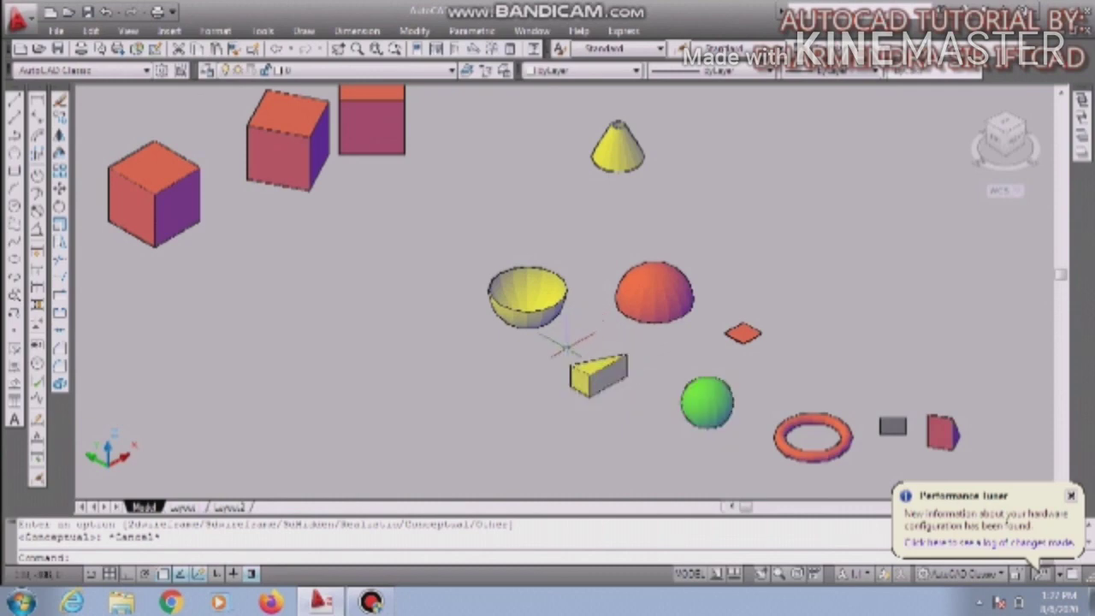
left_click(369, 601)
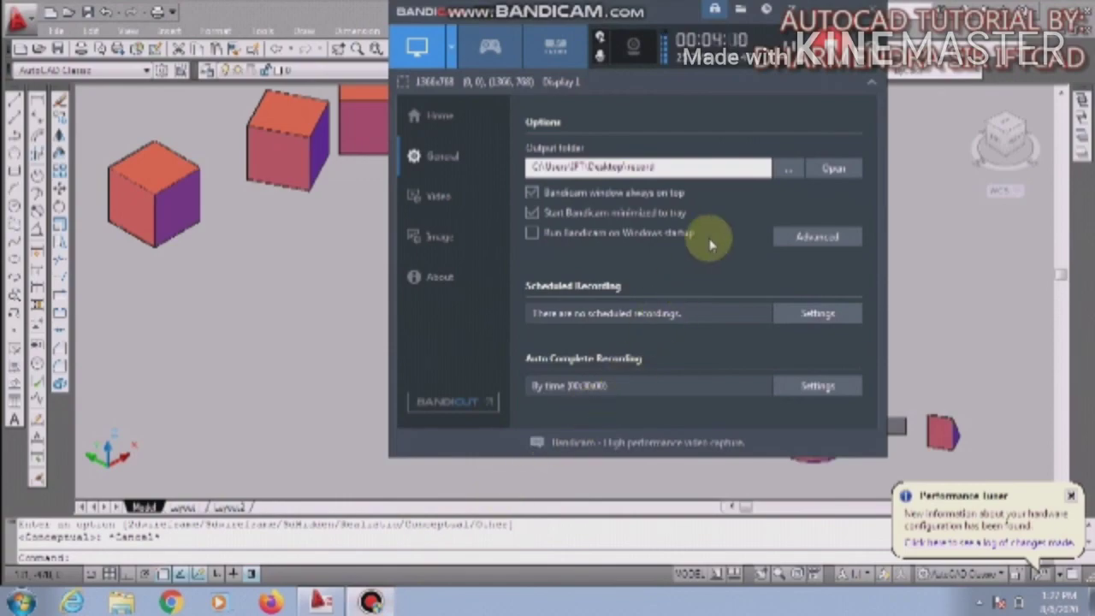